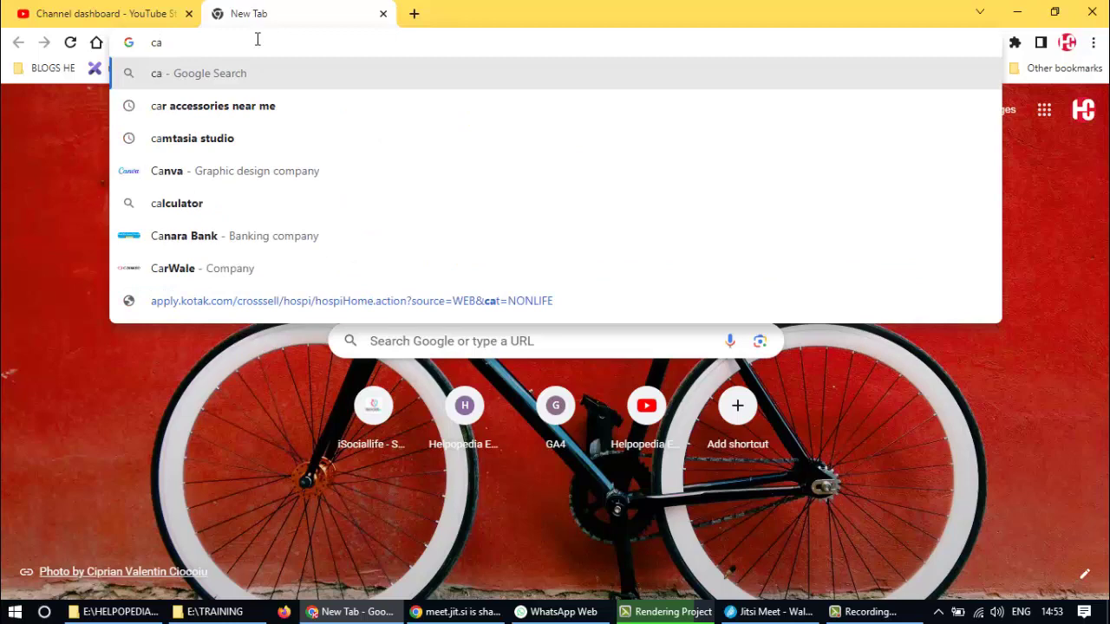
# - Replace the partial search text with "canva" and load the Canva website
pyautogui.press('BackSpace')
pyautogui.press('BackSpace')
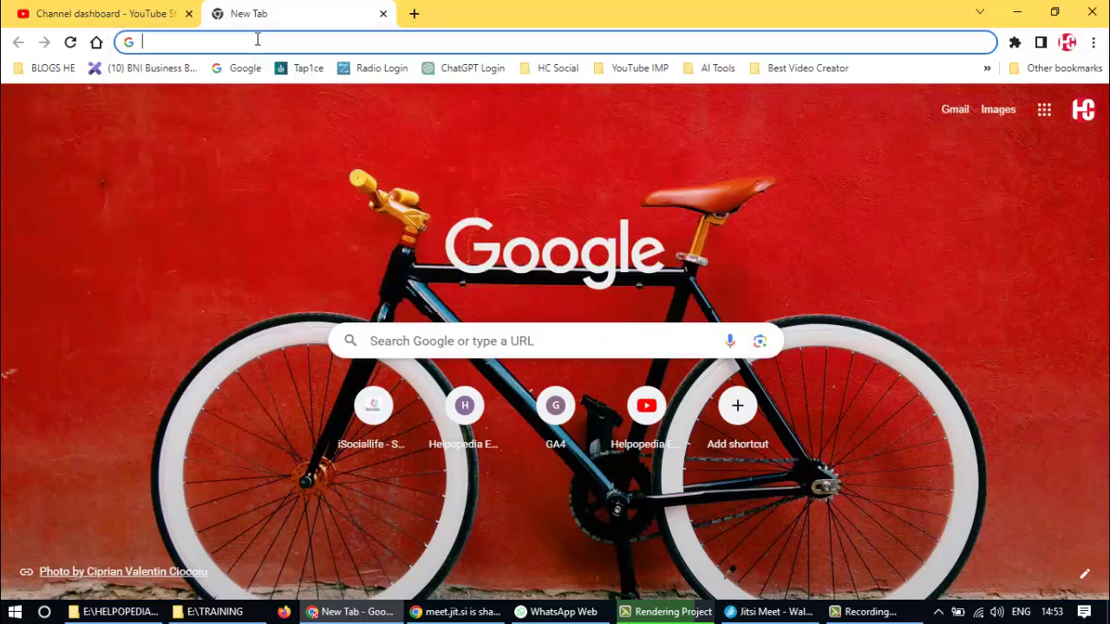
pyautogui.write('can')
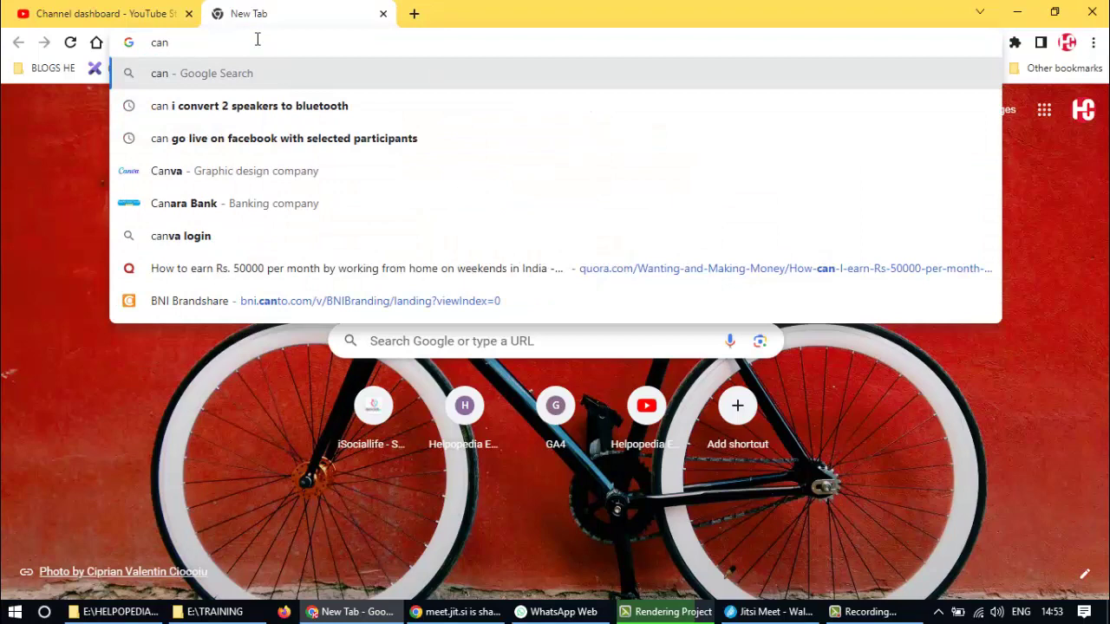
pyautogui.write('va')
pyautogui.press('Return')
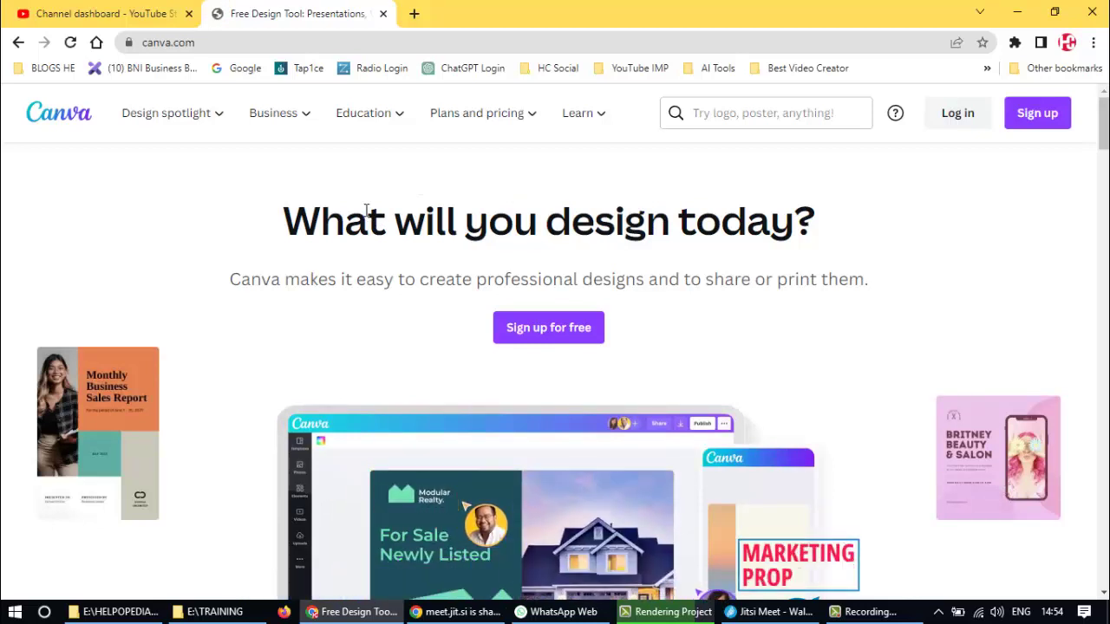
# - Go to the Canva projects and open the New Course DM 2023 folder
pyautogui.moveTo(580, 115)
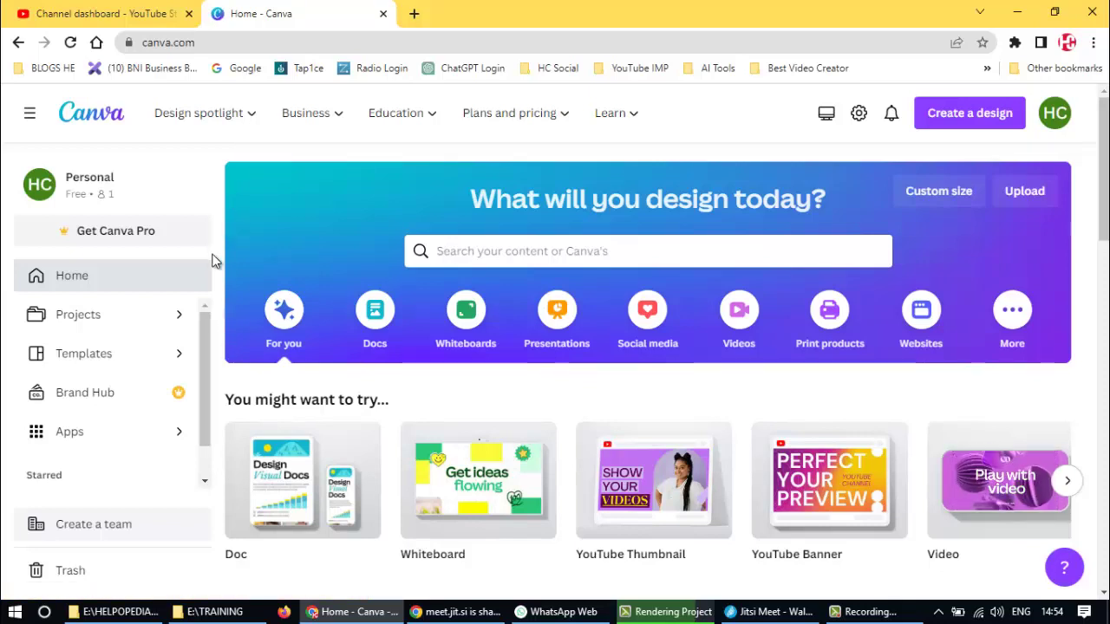
pyautogui.click(92, 321)
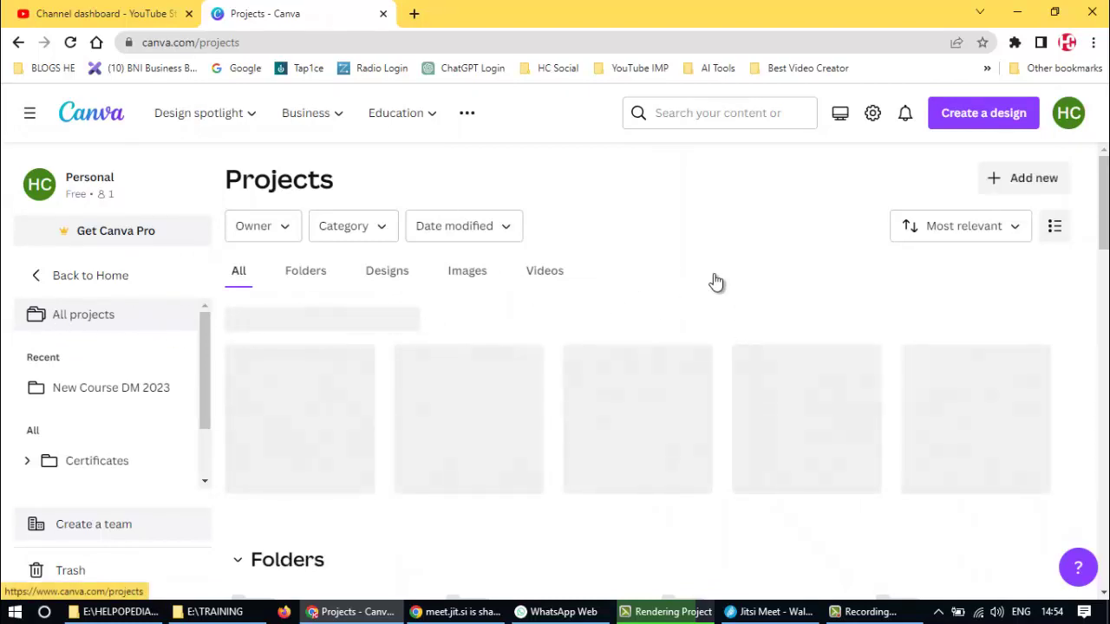
pyautogui.scroll(-1, 558, 384)
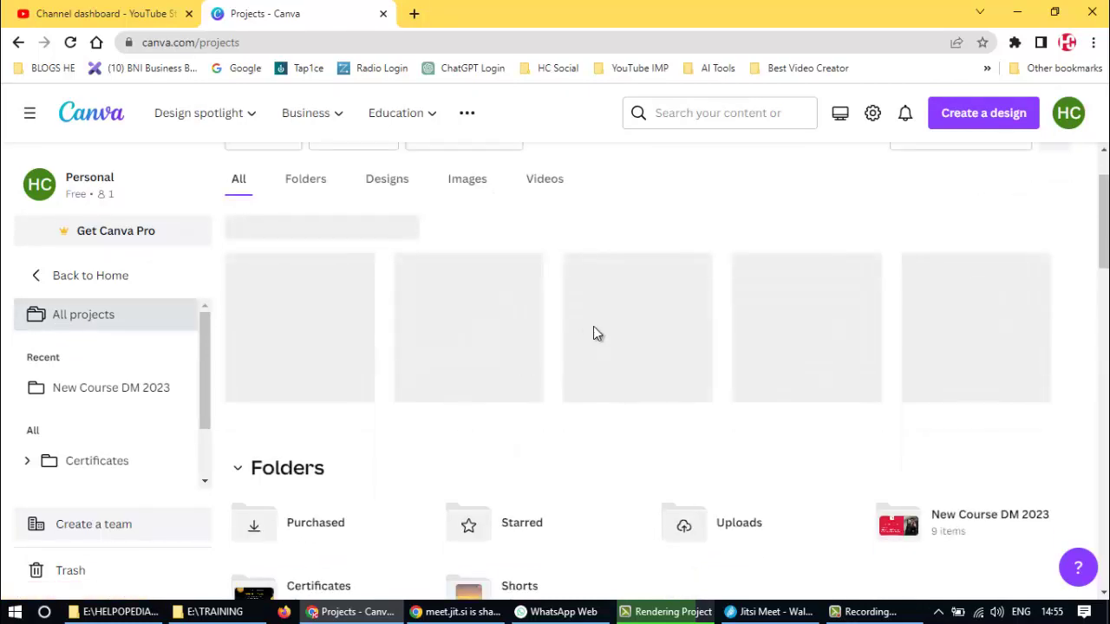
pyautogui.scroll(-2, 682, 351)
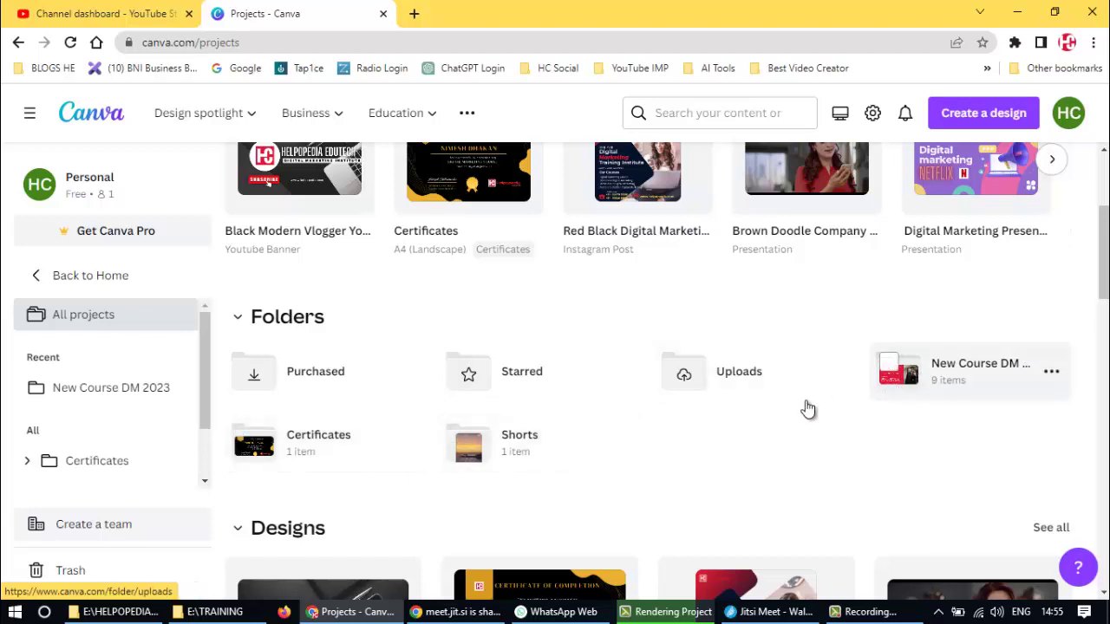
pyautogui.scroll(-4, 805, 408)
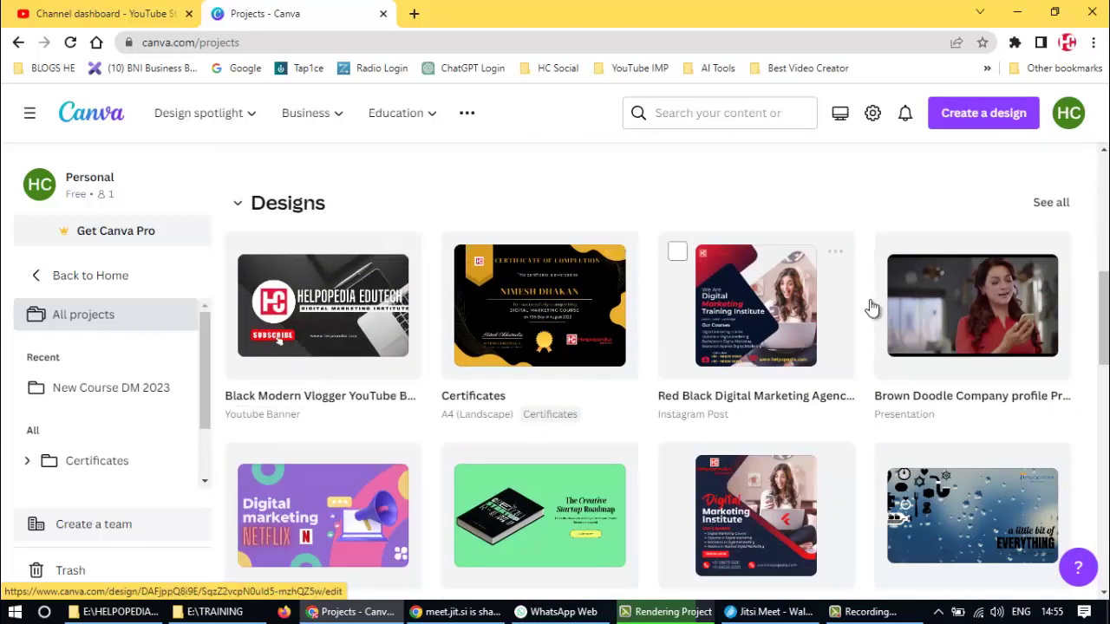
pyautogui.scroll(1, 902, 364)
pyautogui.scroll(2, 902, 364)
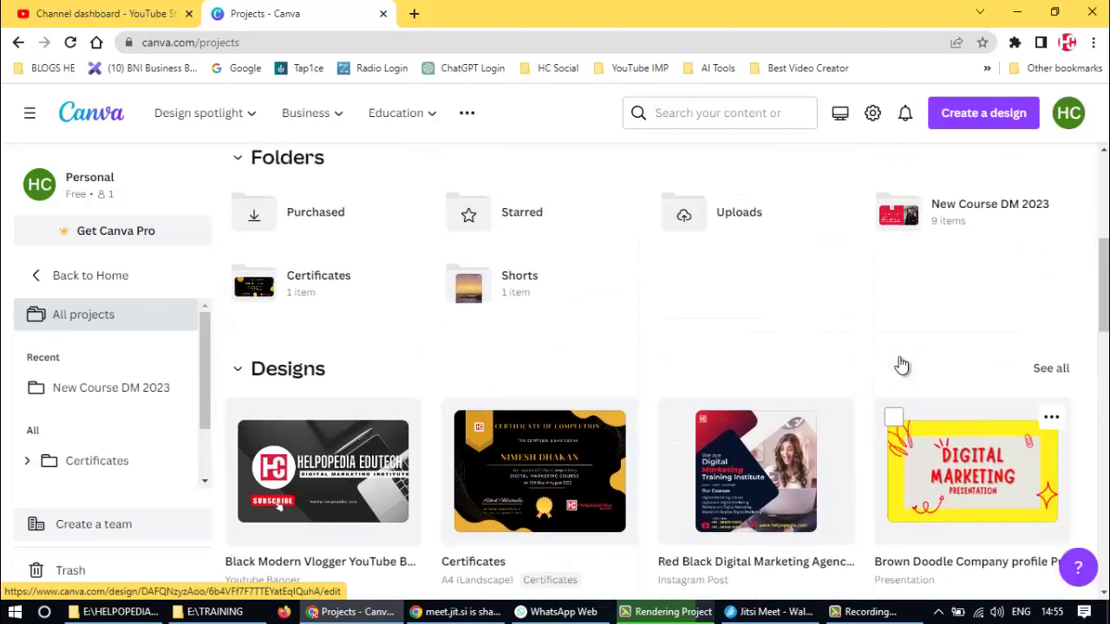
pyautogui.click(957, 300)
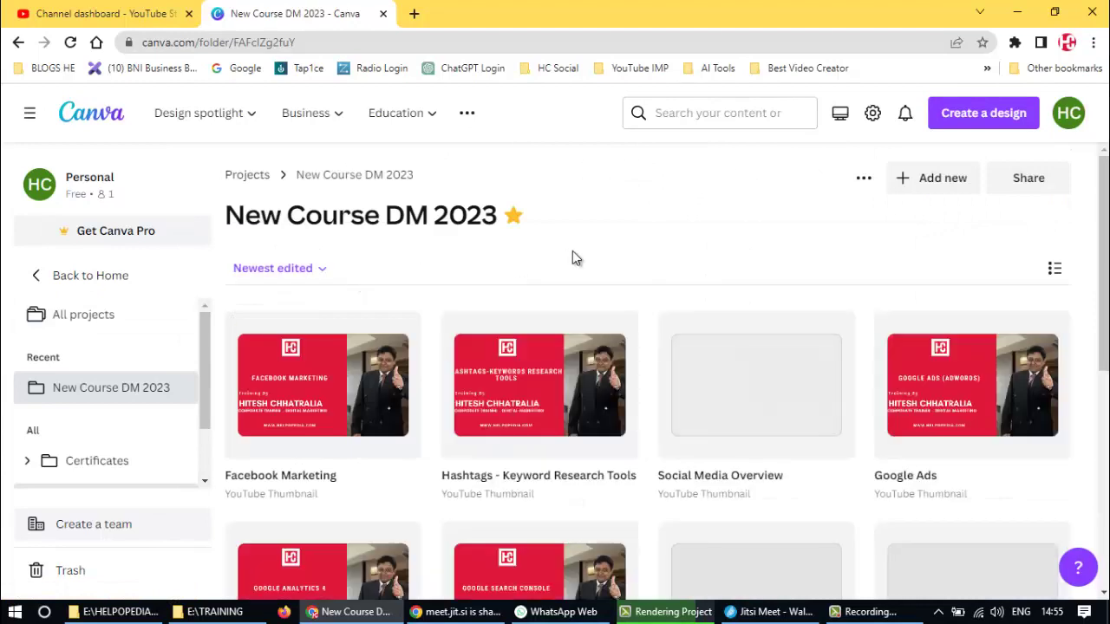
# - Look through the course thumbnails in the folder and open the Facebook Marketing design for editing
pyautogui.scroll(-2, 598, 384)
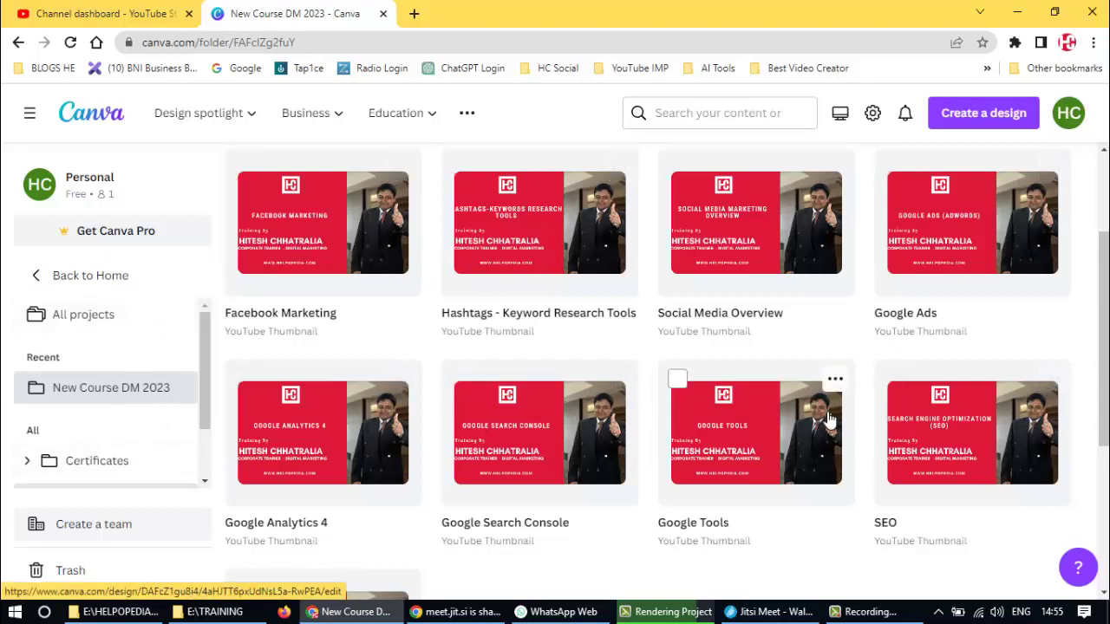
pyautogui.scroll(2, 781, 399)
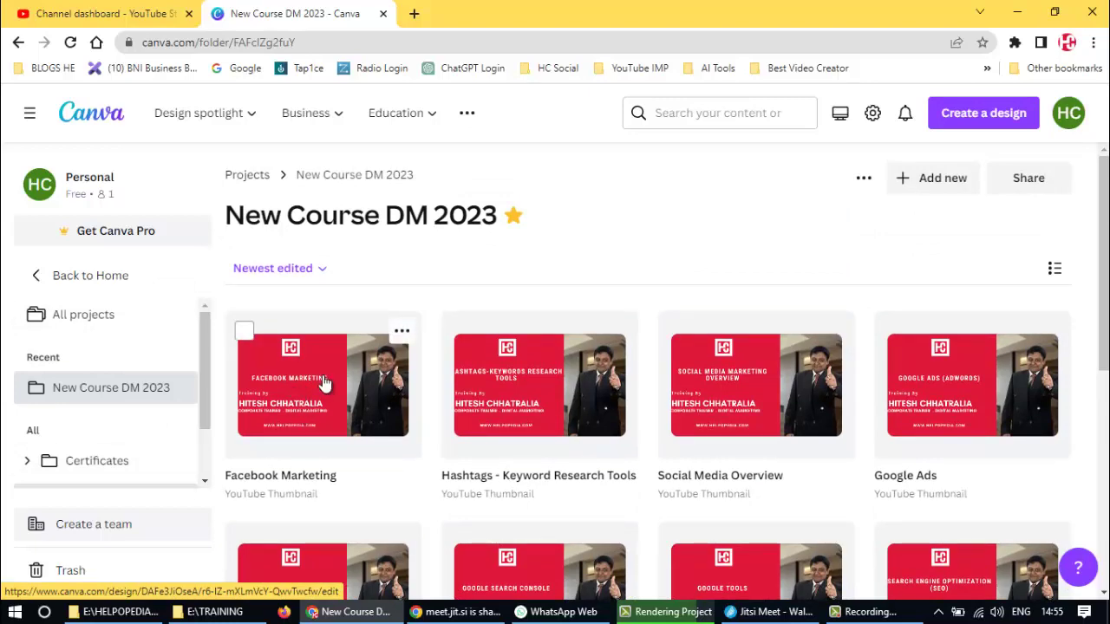
pyautogui.scroll(-3, 359, 374)
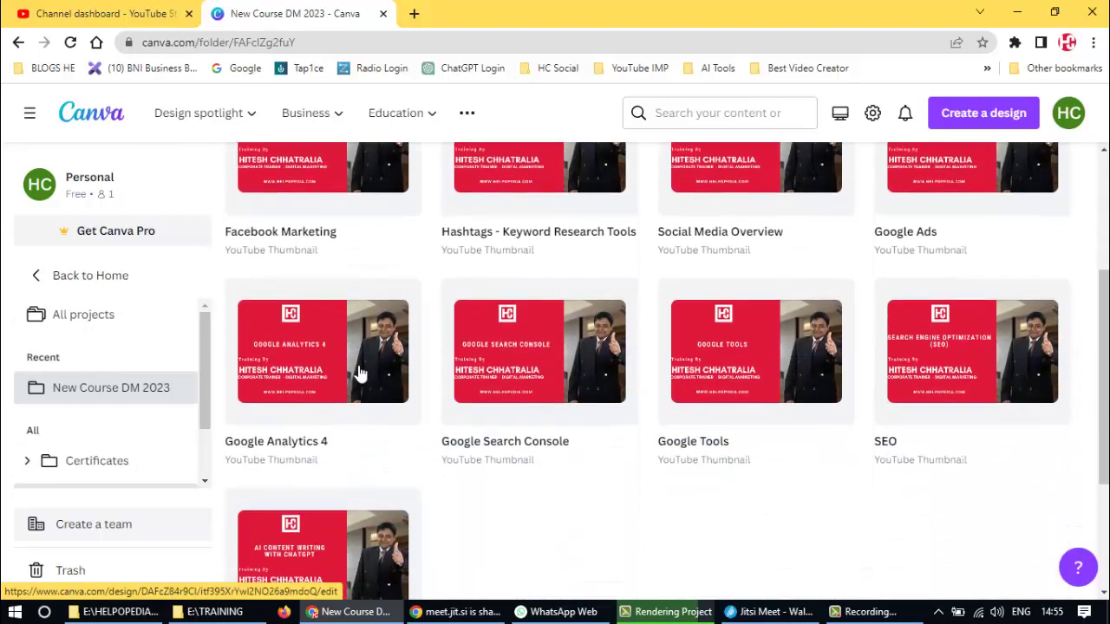
pyautogui.scroll(-2, 567, 483)
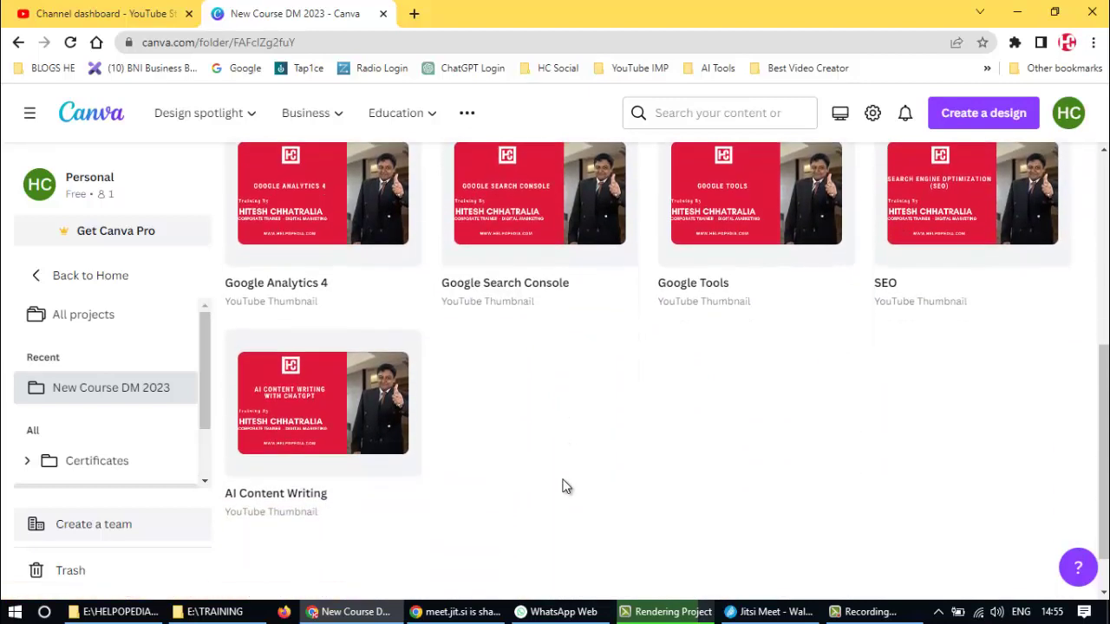
pyautogui.scroll(5, 495, 451)
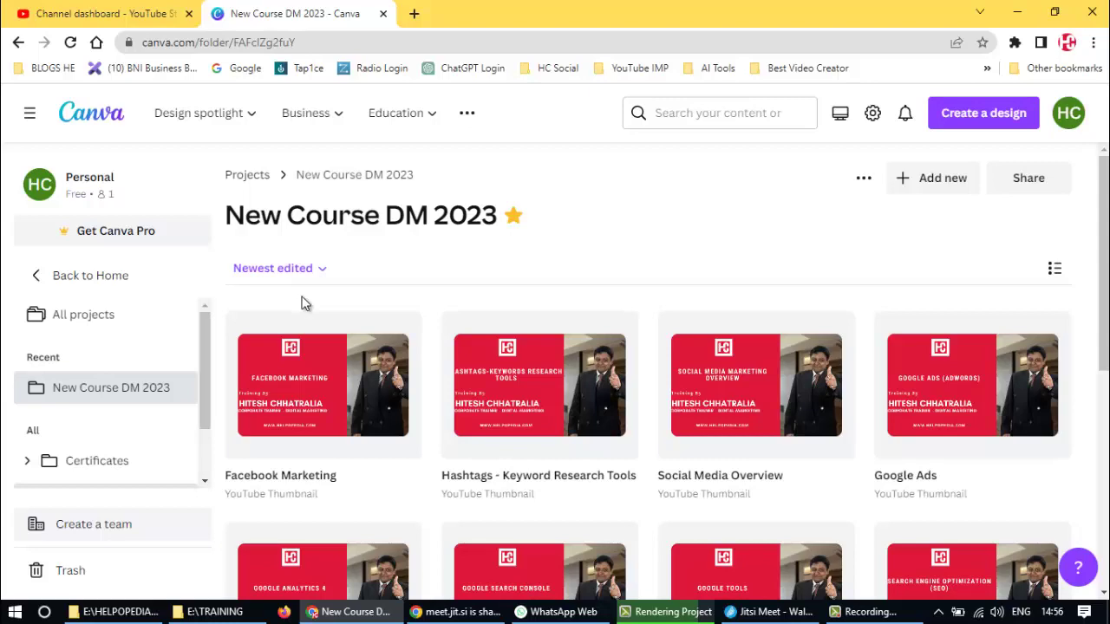
pyautogui.scroll(-3, 367, 399)
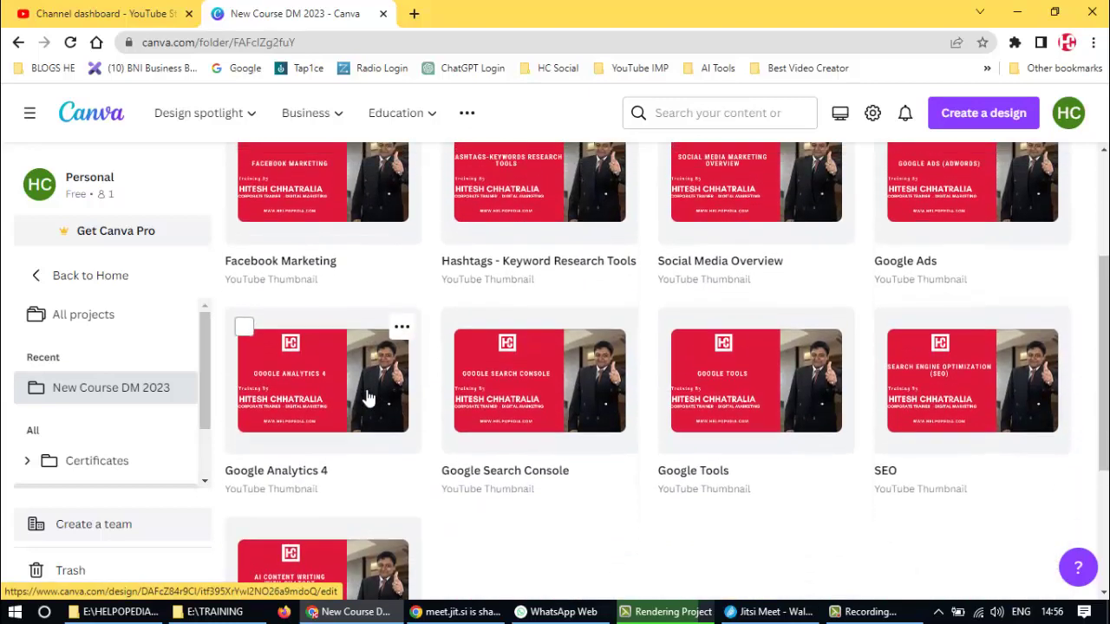
pyautogui.scroll(3, 367, 397)
pyautogui.click(319, 295)
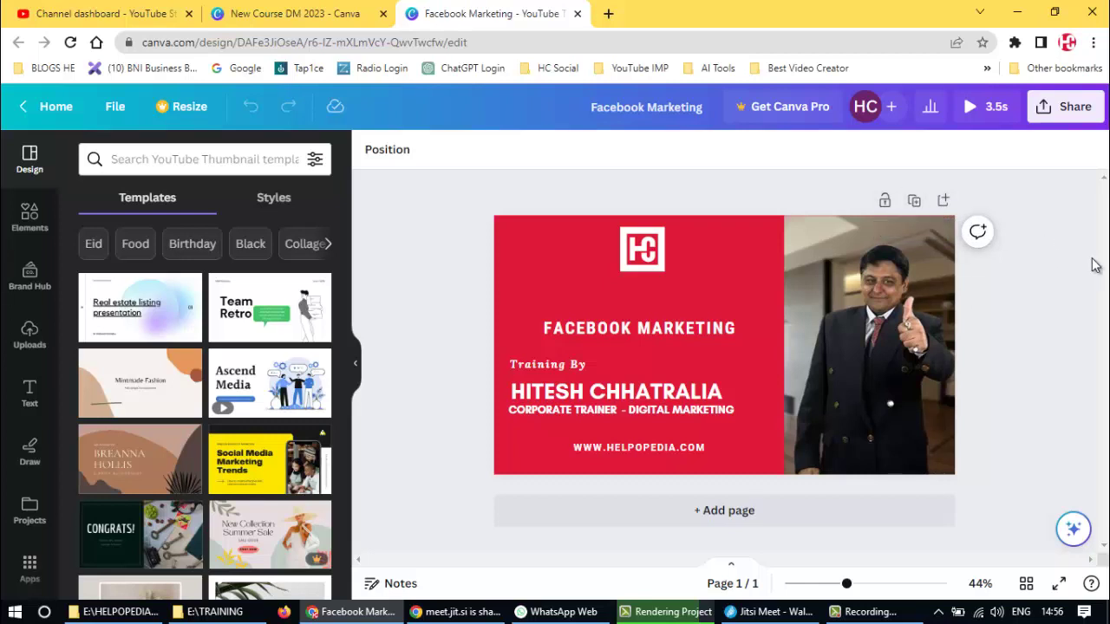
# - Duplicate the Facebook Marketing thumbnail page and return to the Canva home page
pyautogui.click(914, 202)
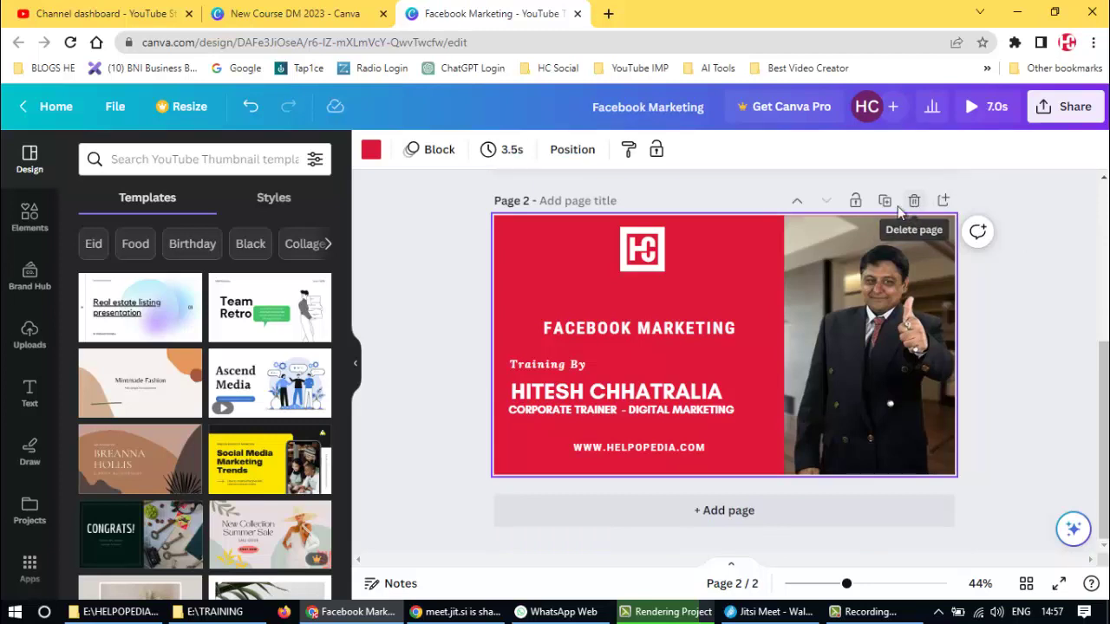
pyautogui.click(1038, 307)
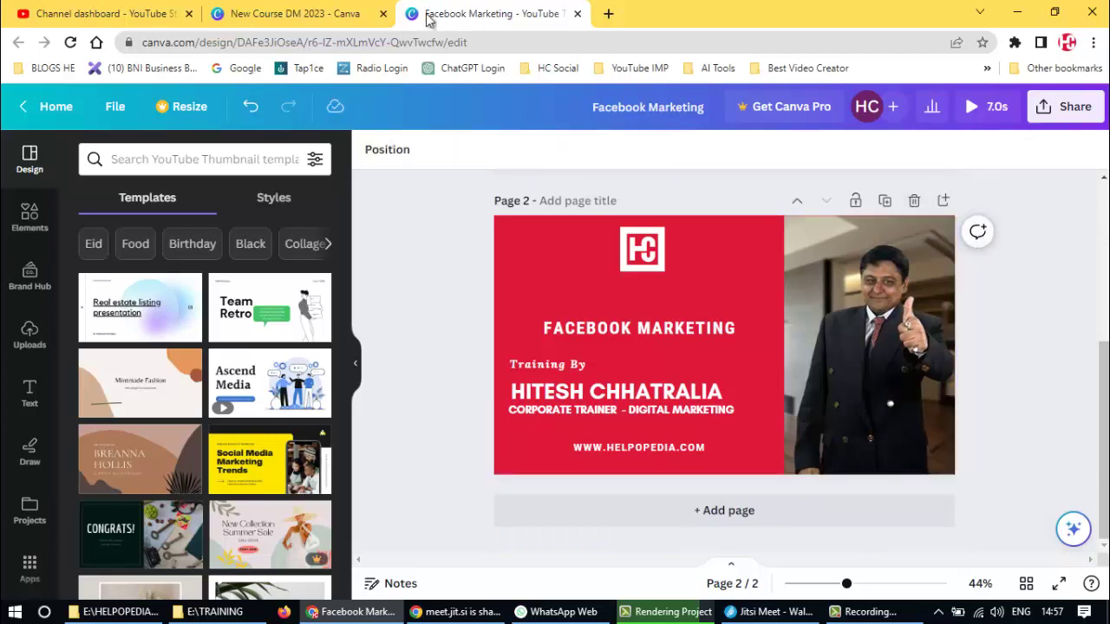
pyautogui.click(50, 107)
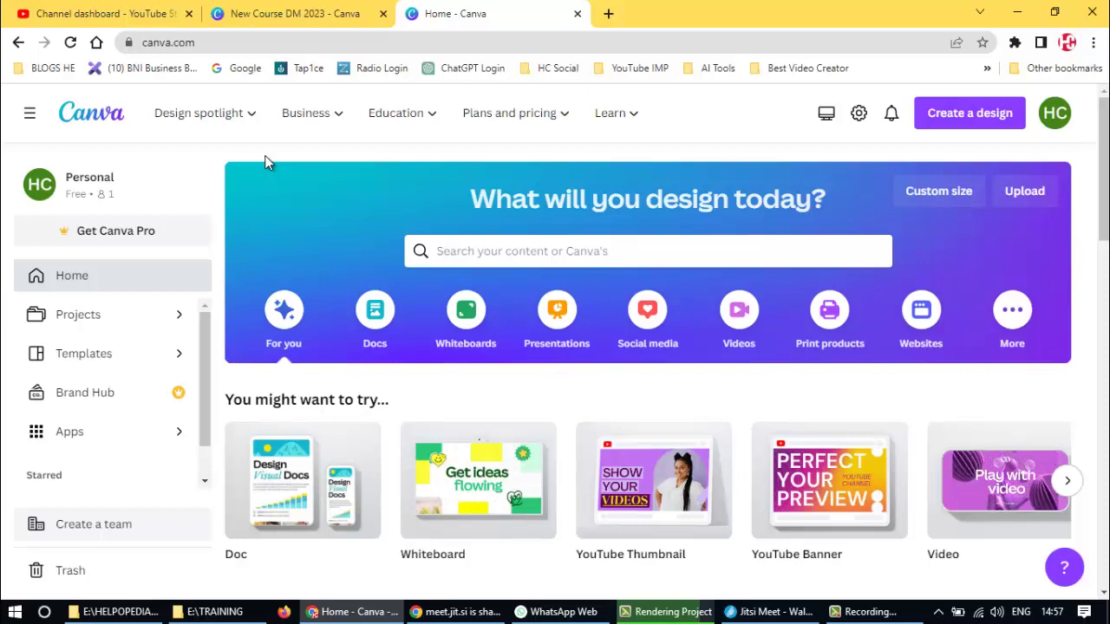
# - Open the Freepik website in a new browser tab and accept all cookies
pyautogui.click(608, 14)
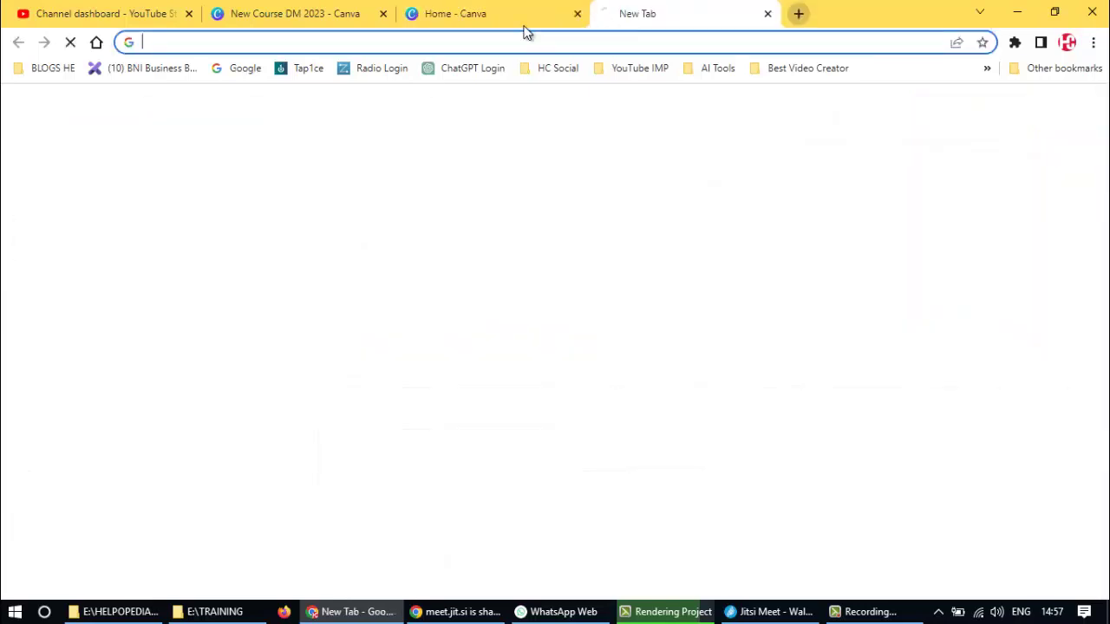
pyautogui.click(415, 44)
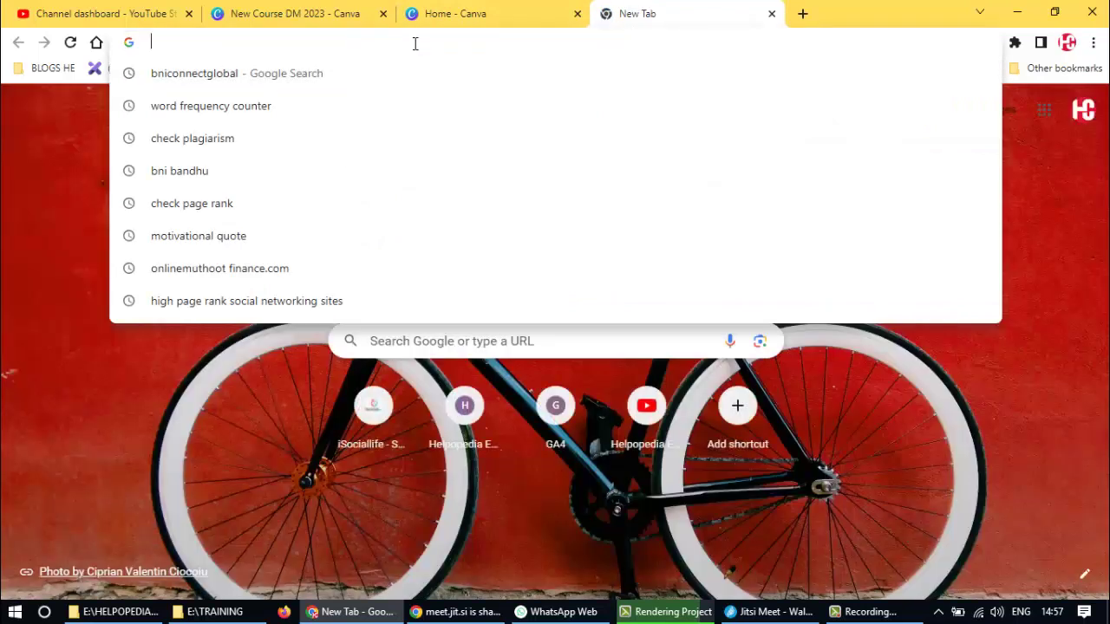
pyautogui.write('freep')
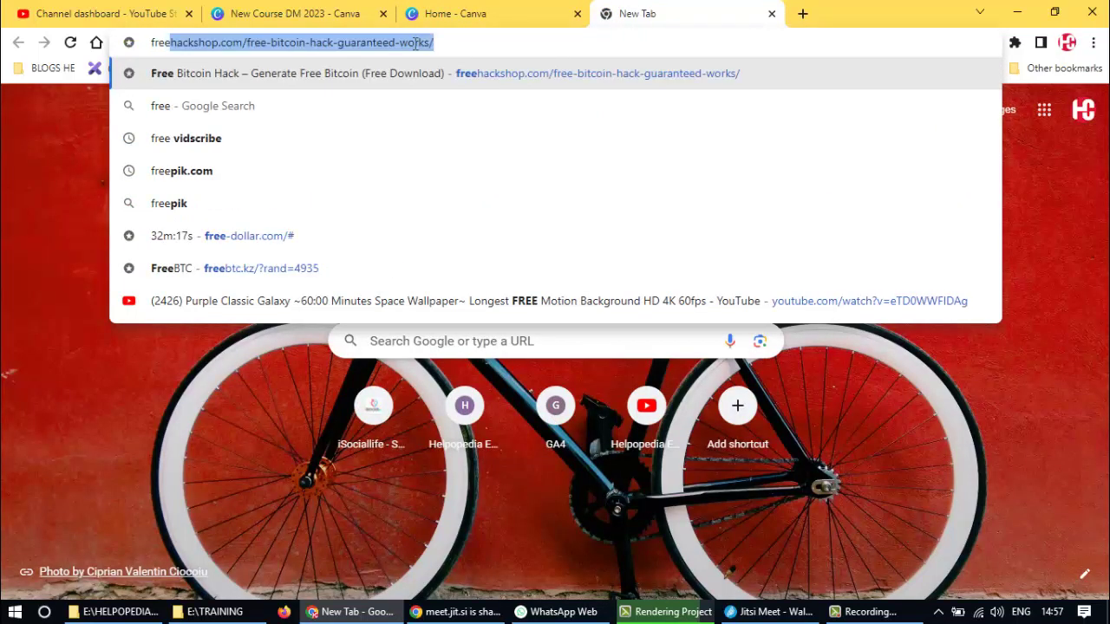
pyautogui.write('ik')
pyautogui.press('Return')
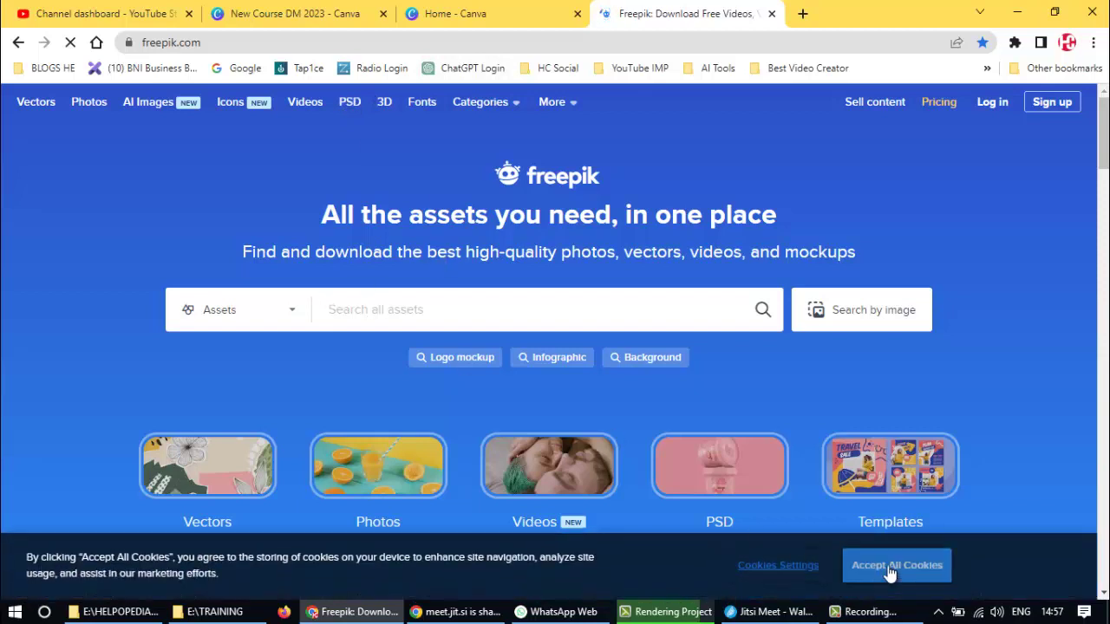
pyautogui.click(891, 570)
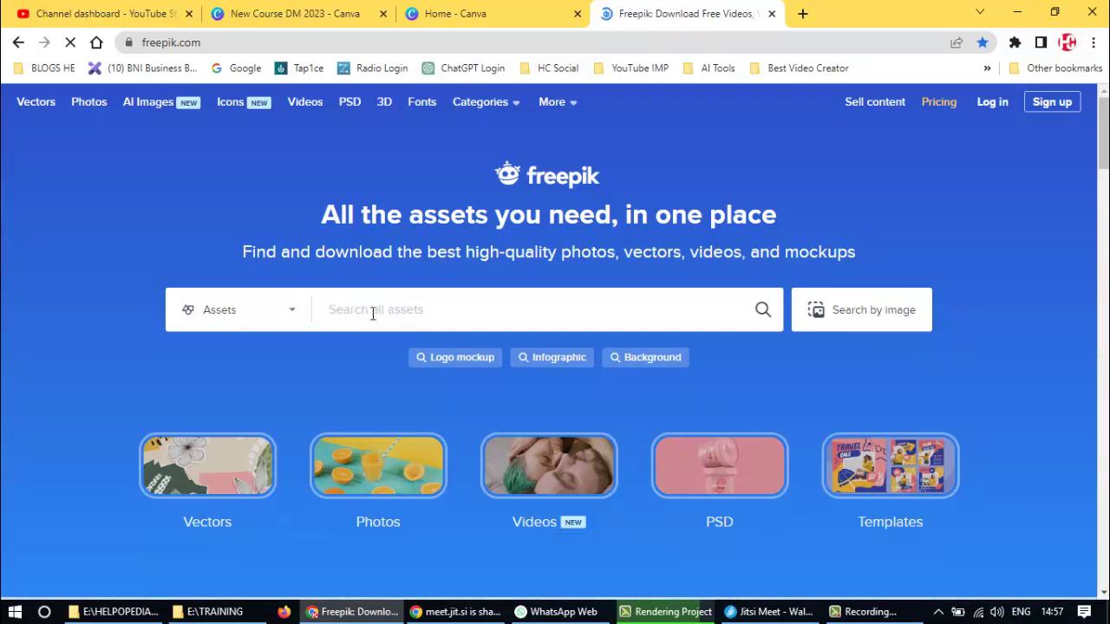
# - Search all Freepik assets for "Digital Marketing" and close the advertising pop-up window
pyautogui.write('Digital Marketing')
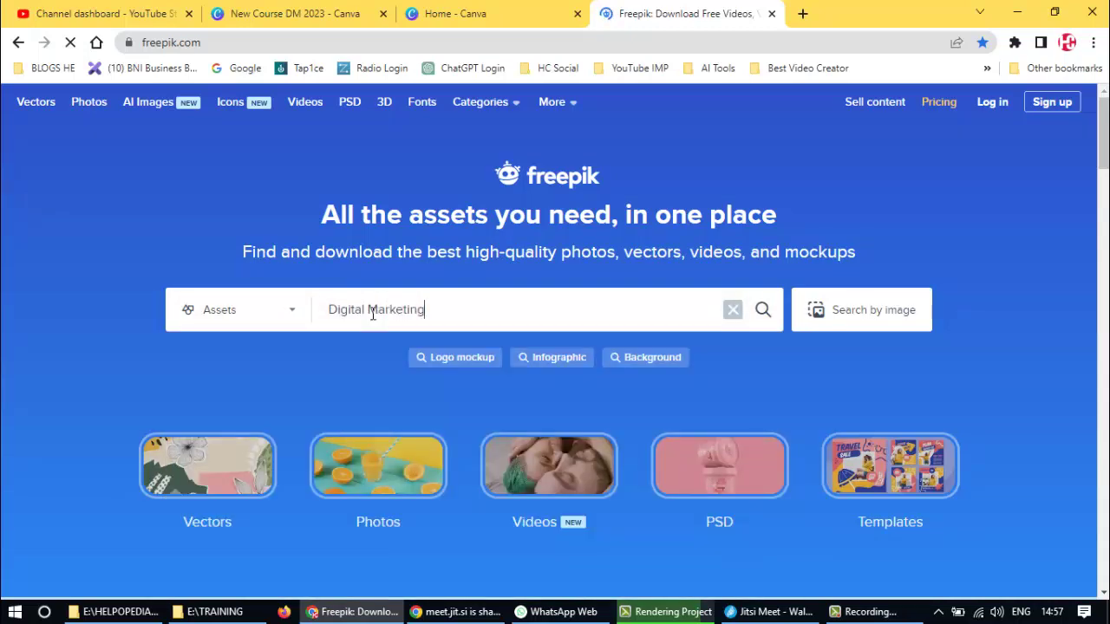
pyautogui.press('Return')
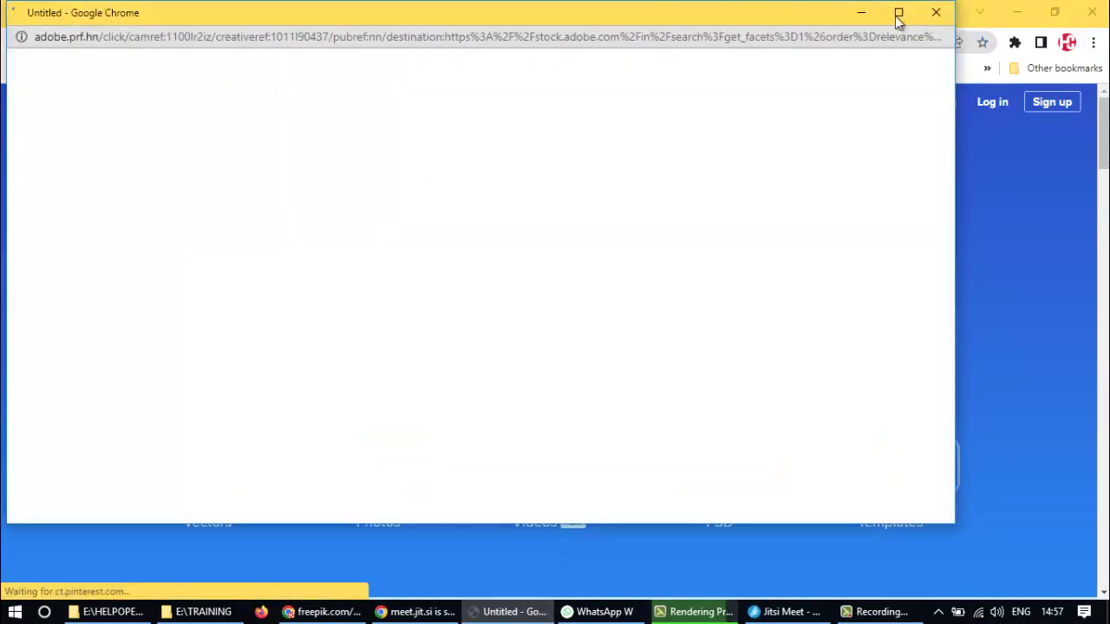
pyautogui.click(945, 13)
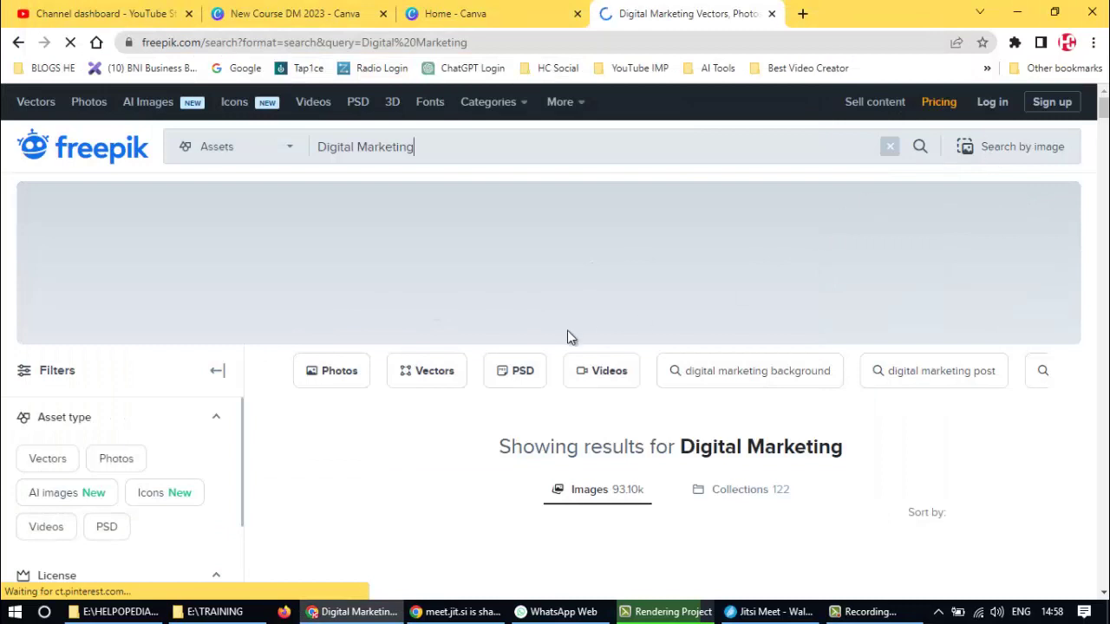
# - Browse the Digital Marketing images and filter the results to the PSD asset type
pyautogui.scroll(-2, 718, 407)
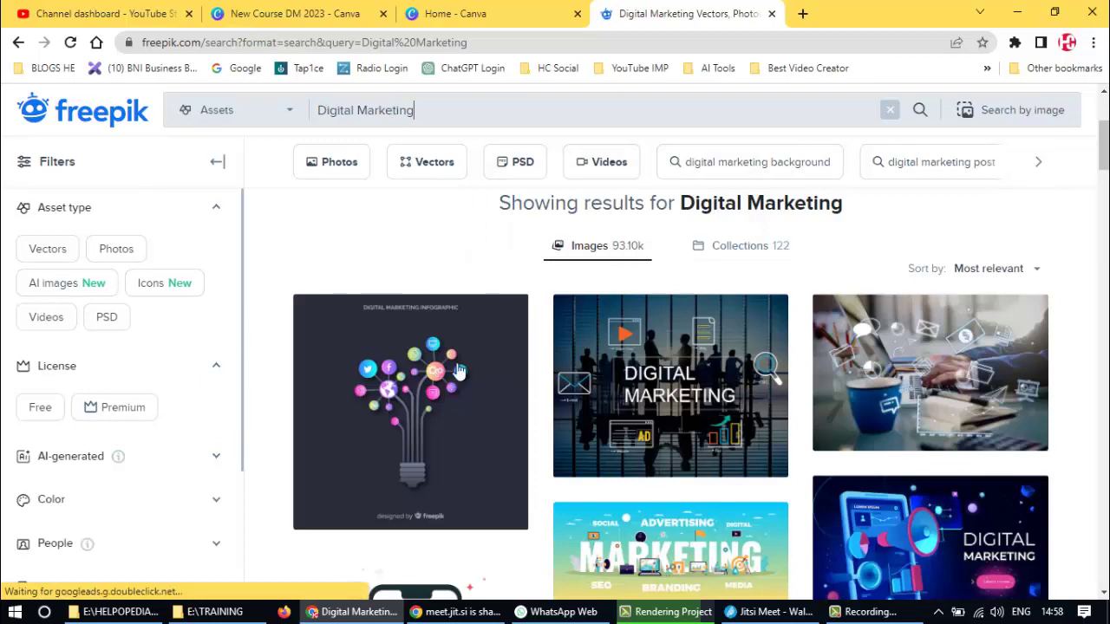
pyautogui.scroll(-2, 737, 404)
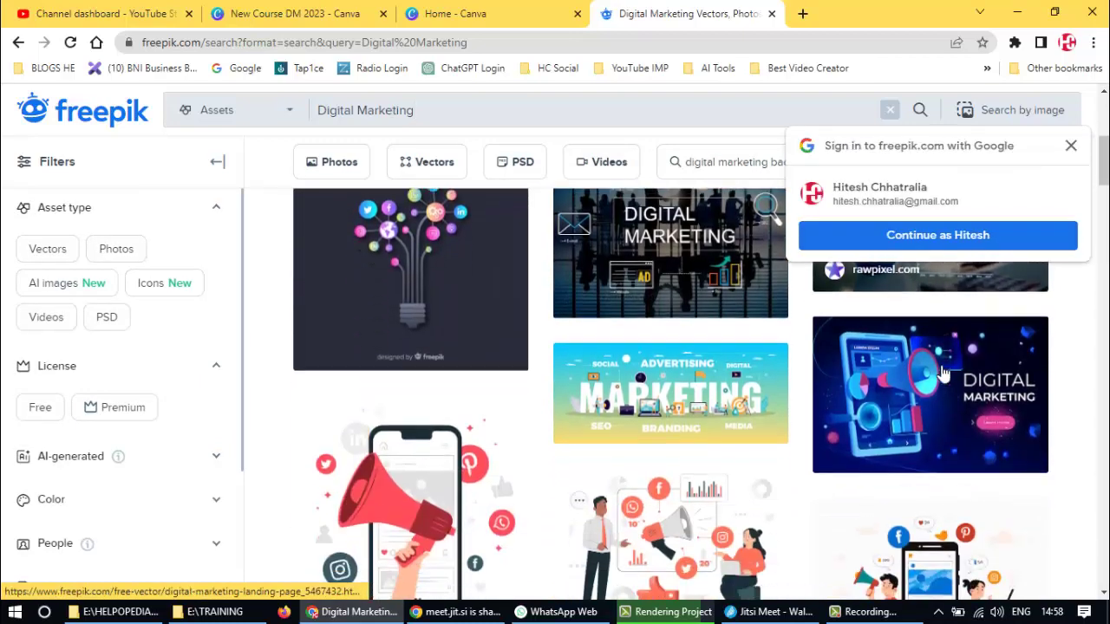
pyautogui.scroll(-1, 693, 433)
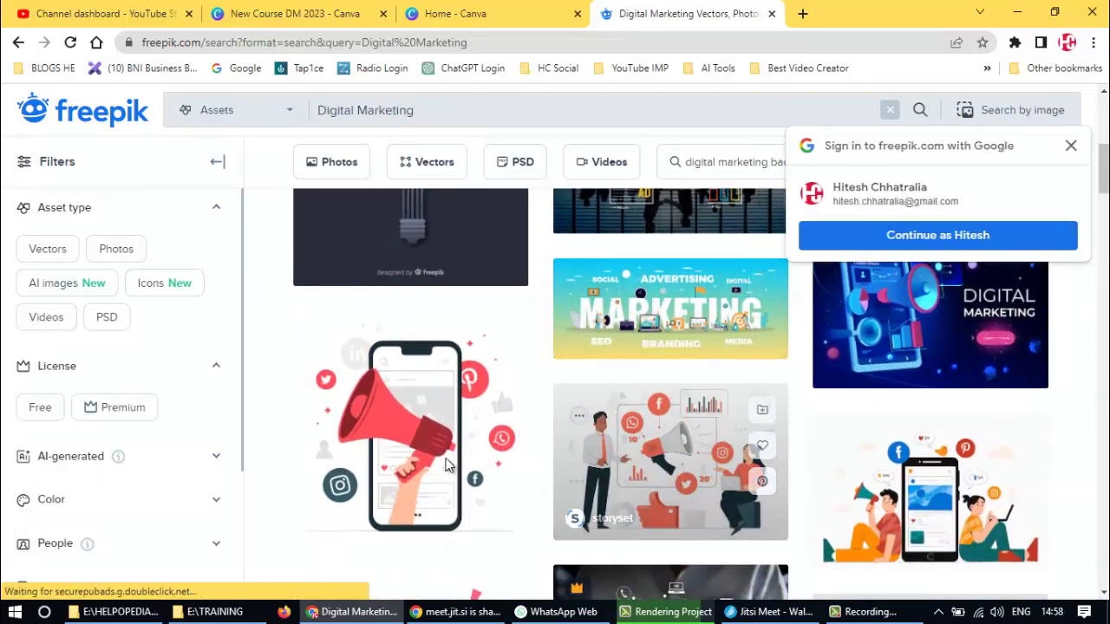
pyautogui.scroll(-2, 555, 445)
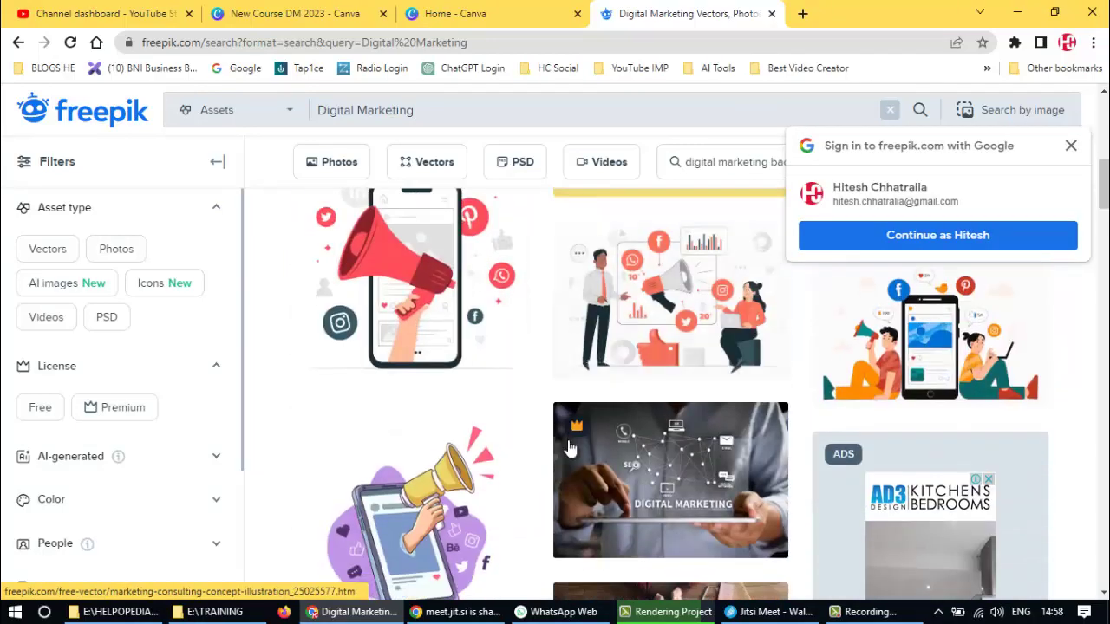
pyautogui.scroll(-2, 451, 366)
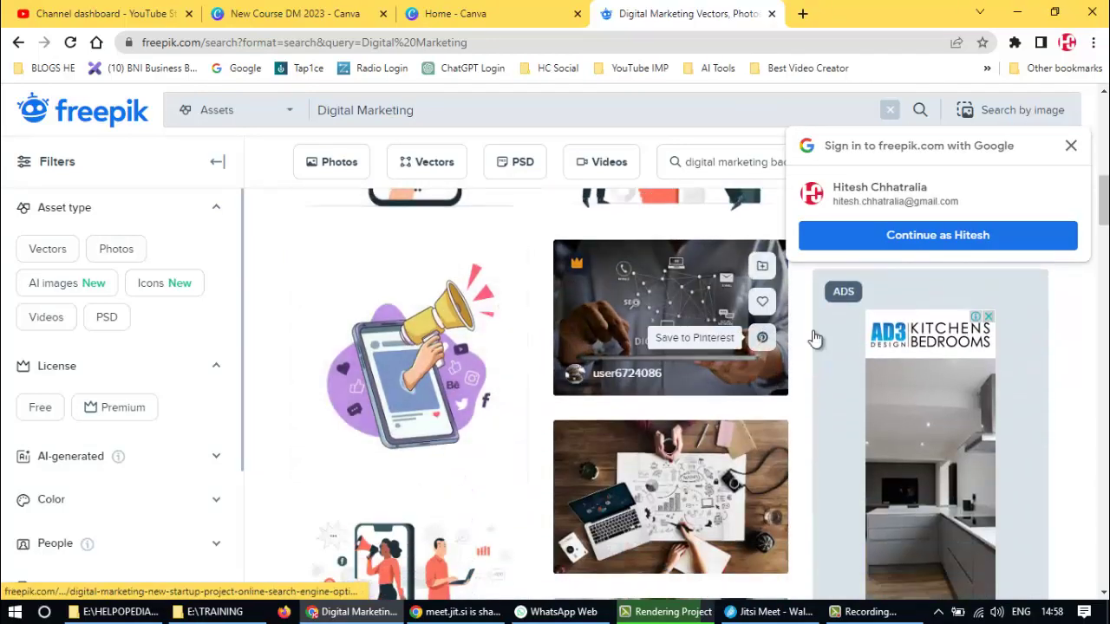
pyautogui.scroll(1, 286, 373)
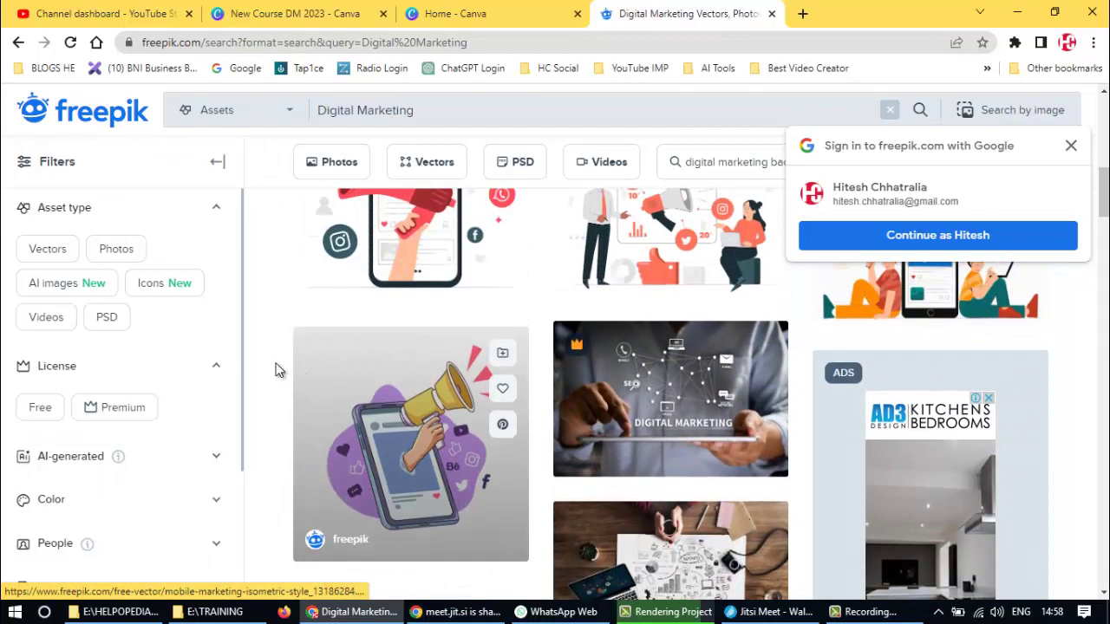
pyautogui.click(106, 321)
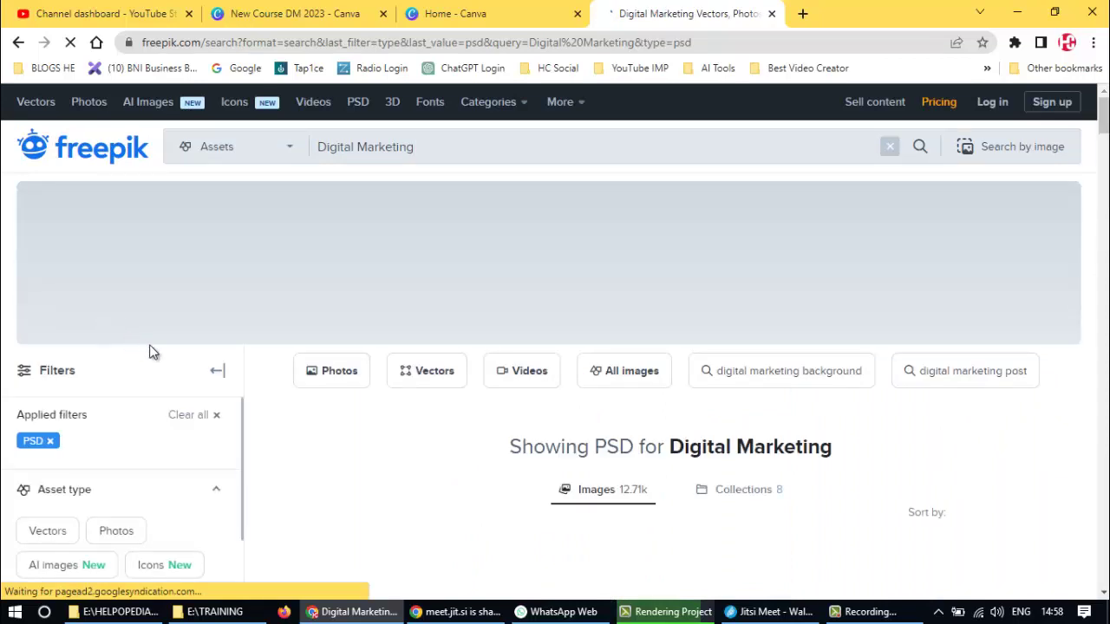
# - Browse the Digital Marketing PSD results and filter them to the Free license
pyautogui.scroll(-2, 139, 338)
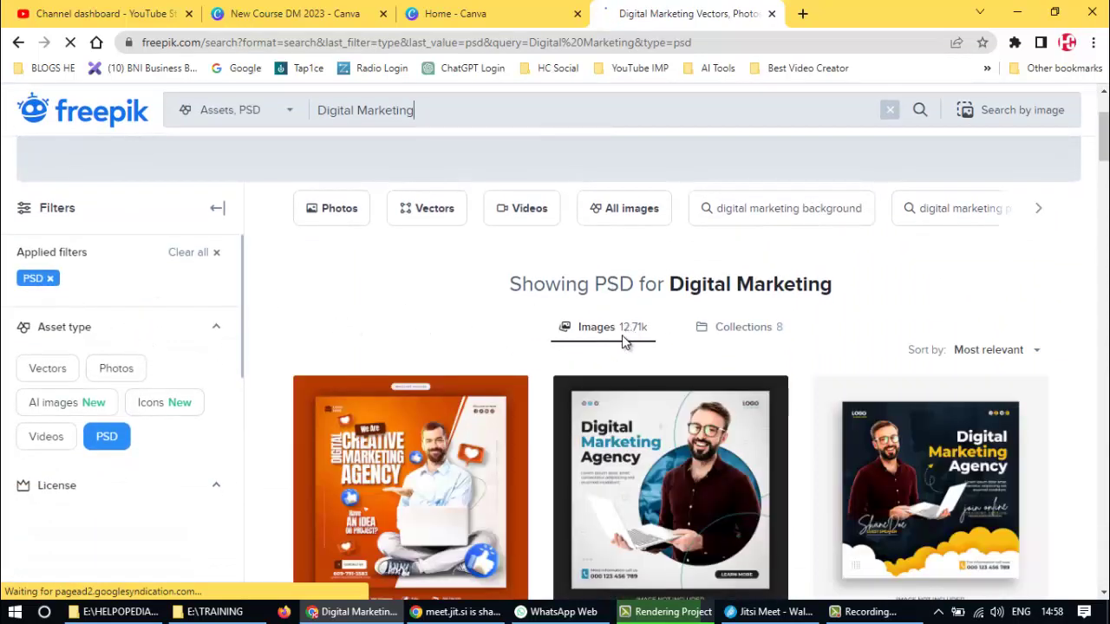
pyautogui.scroll(-6, 541, 459)
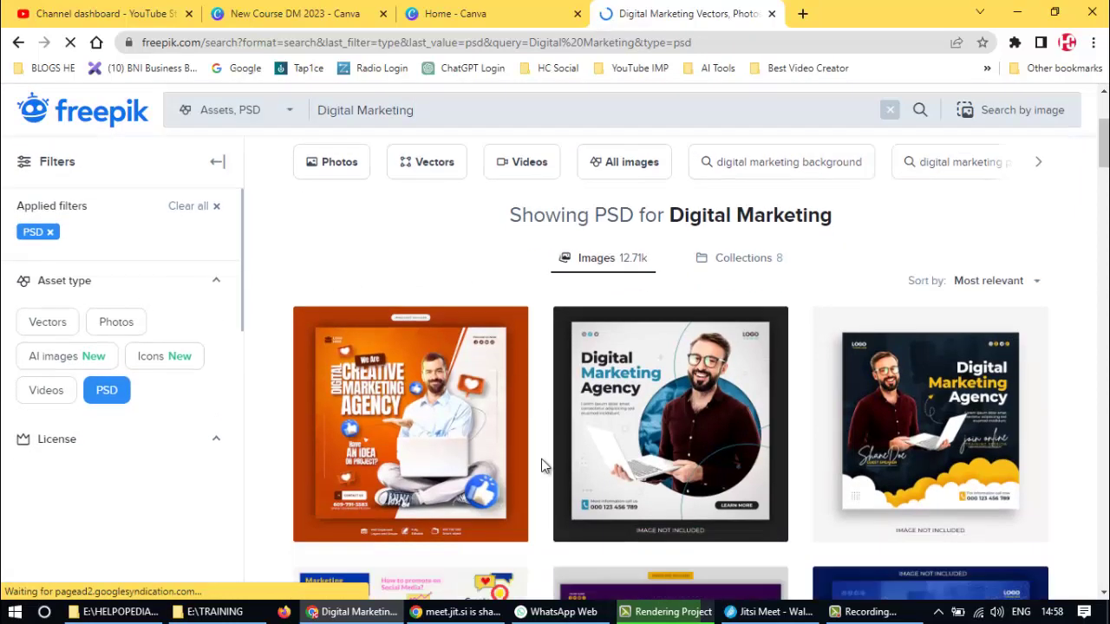
pyautogui.scroll(-3, 541, 464)
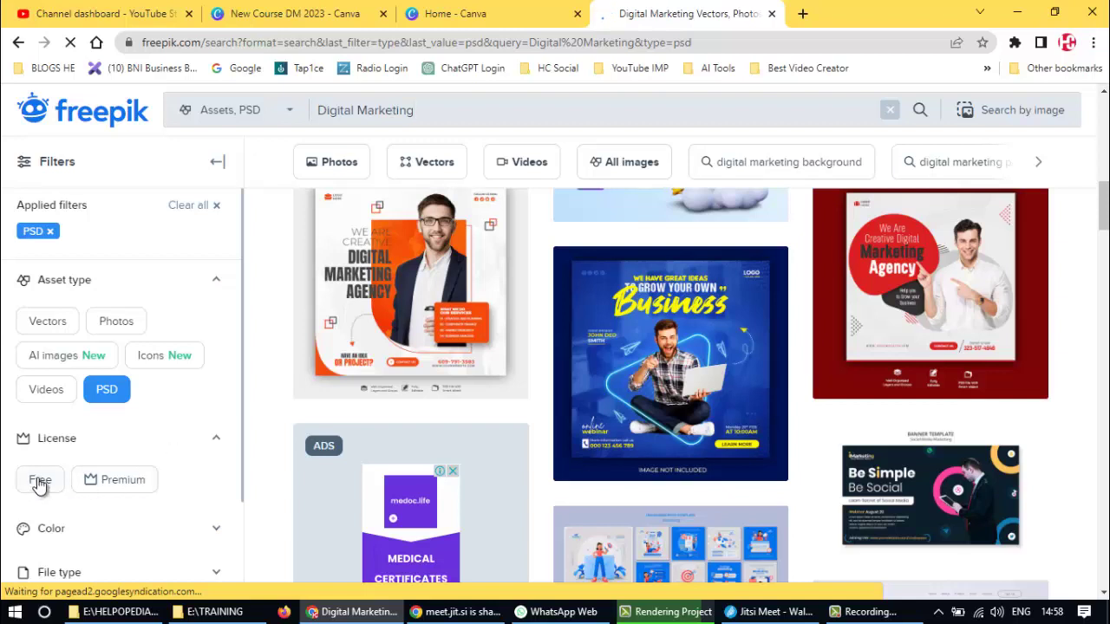
pyautogui.click(39, 481)
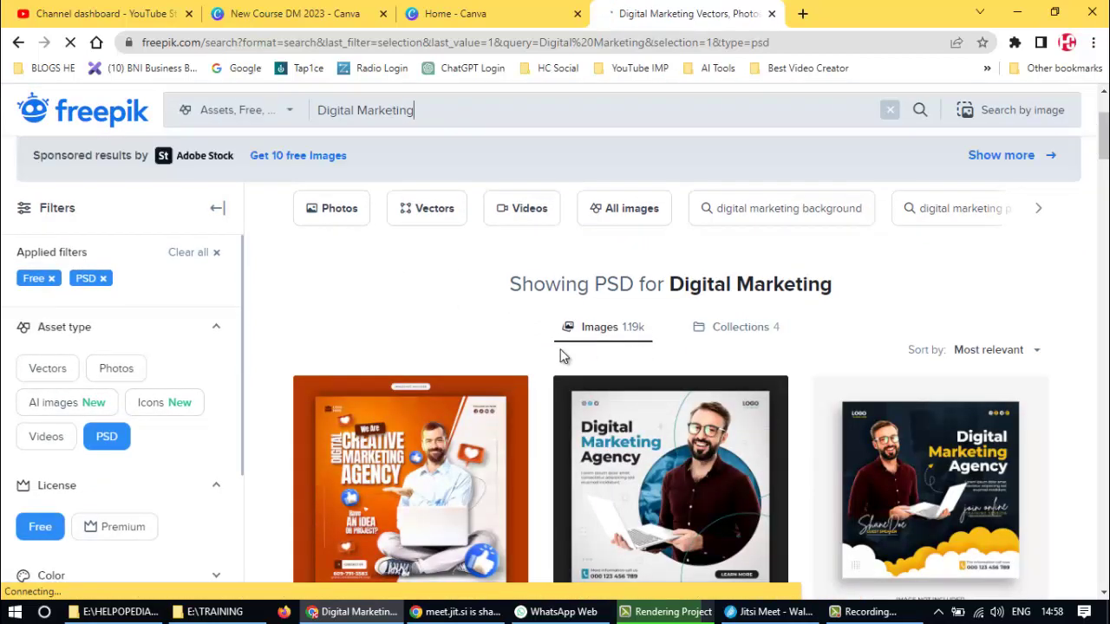
pyautogui.scroll(-2, 490, 364)
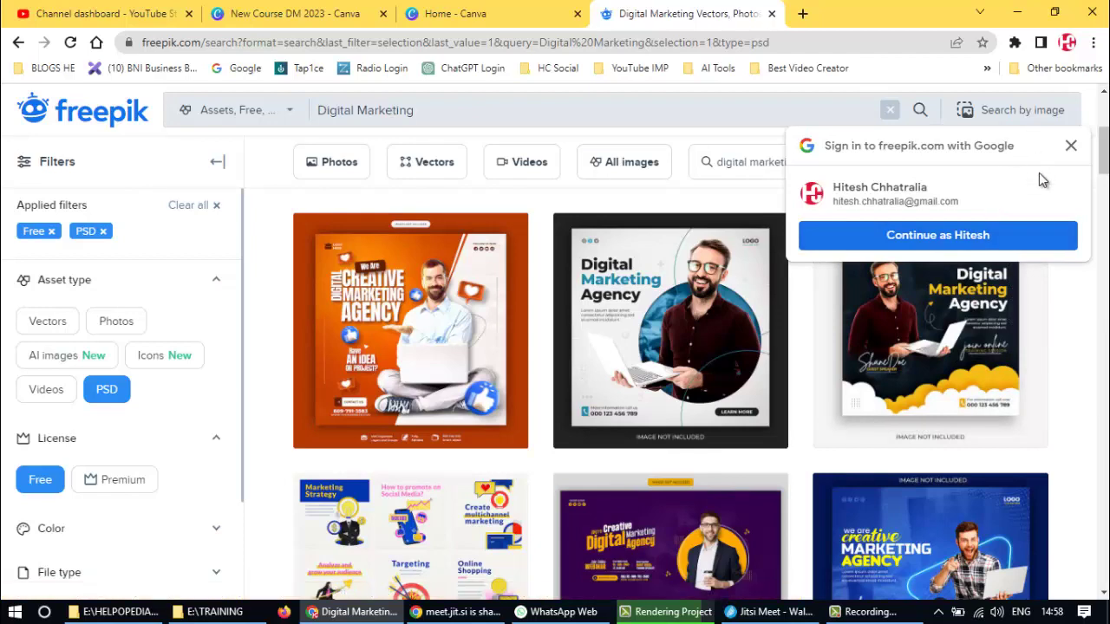
# - Sign in to Freepik with the suggested Google account and close the Adobe Stock advertisement
pyautogui.click(947, 237)
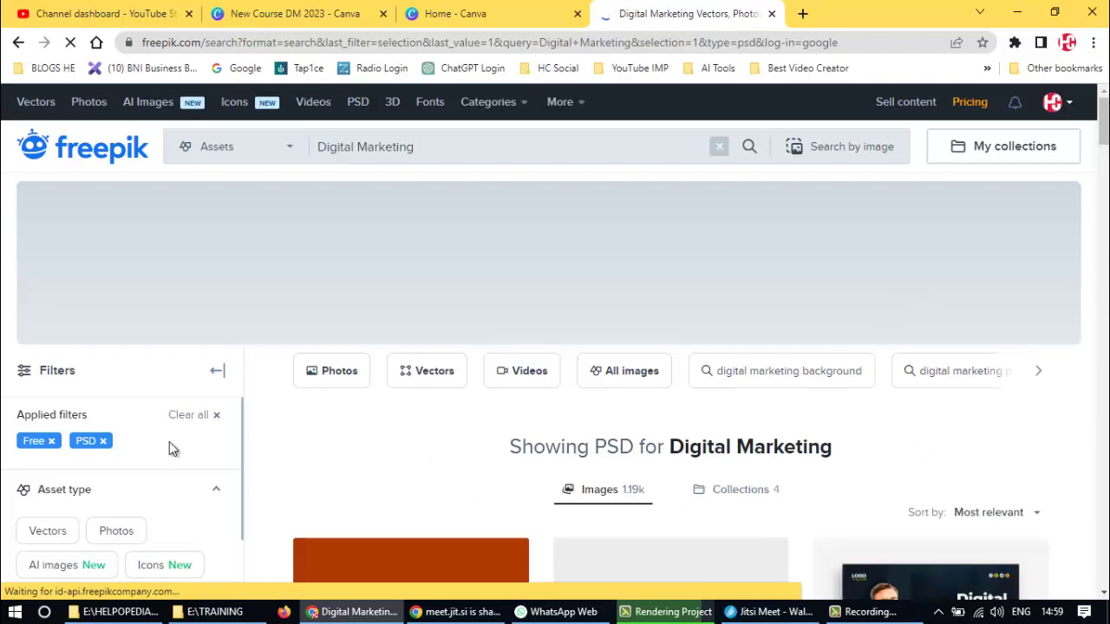
pyautogui.scroll(-2, 776, 434)
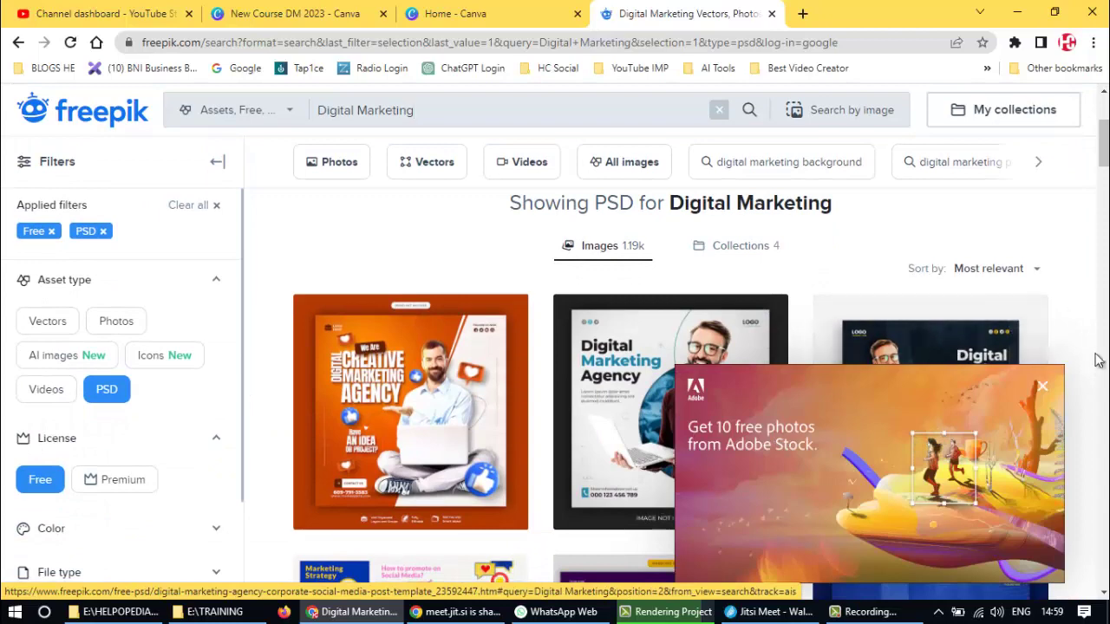
pyautogui.click(1040, 388)
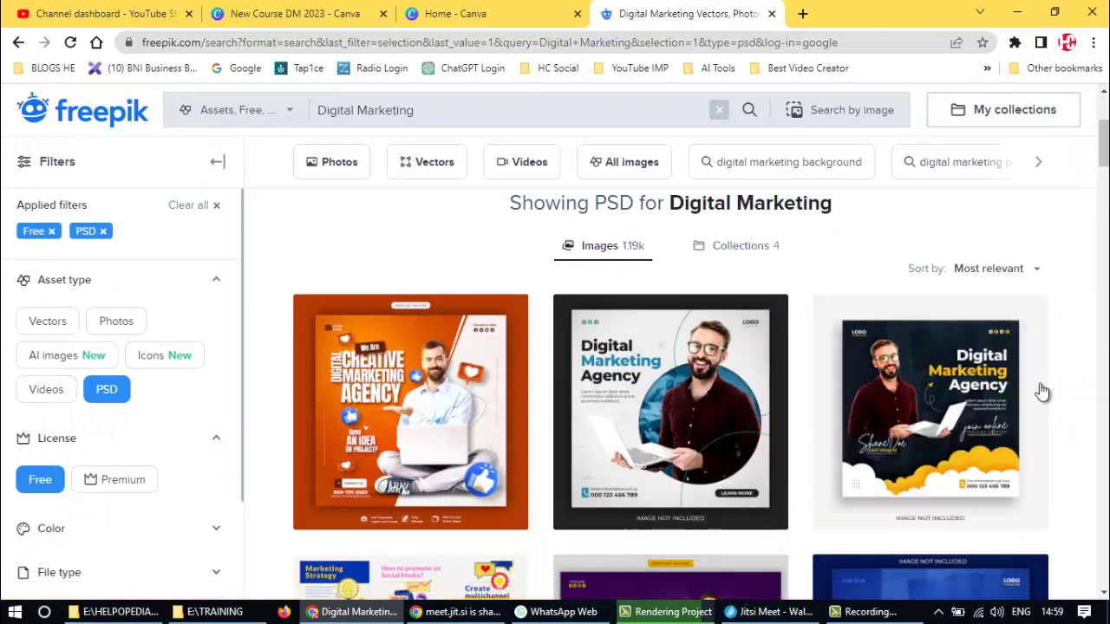
# - Download the dark Digital Marketing Agency template with yellow clouds as a free ZIP containing all file types, saving it to the Desktop
pyautogui.click(924, 408)
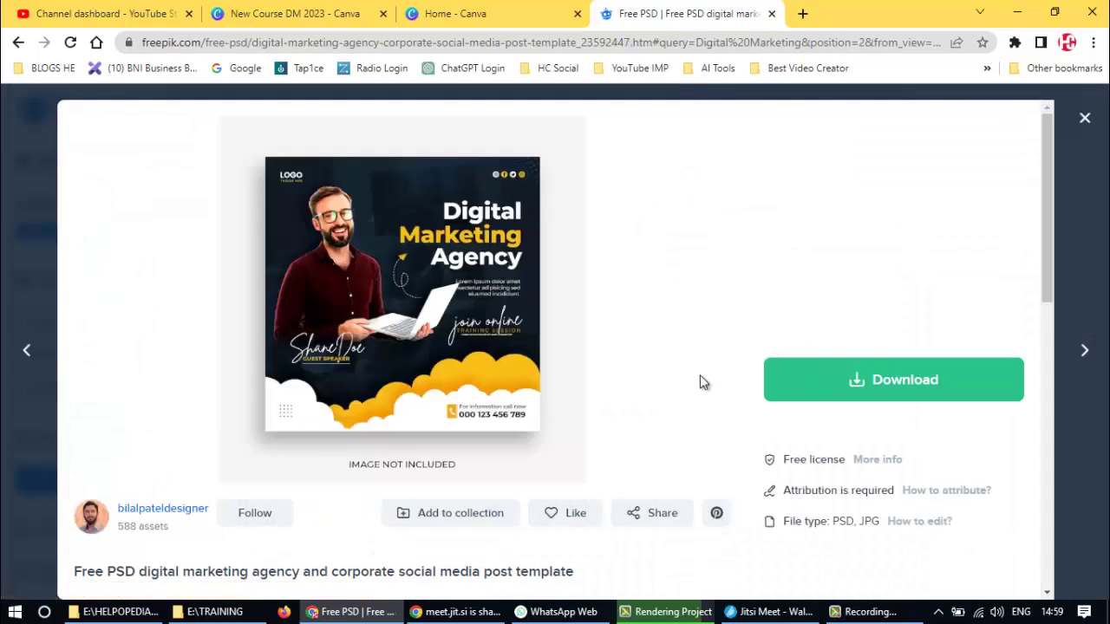
pyautogui.click(867, 387)
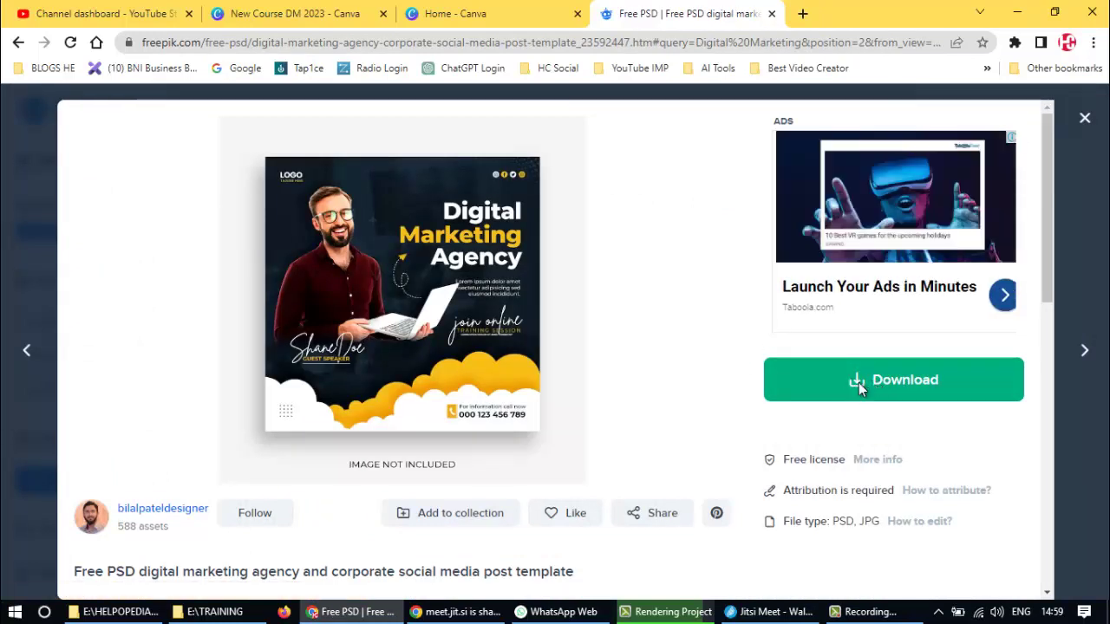
pyautogui.scroll(-4, 911, 399)
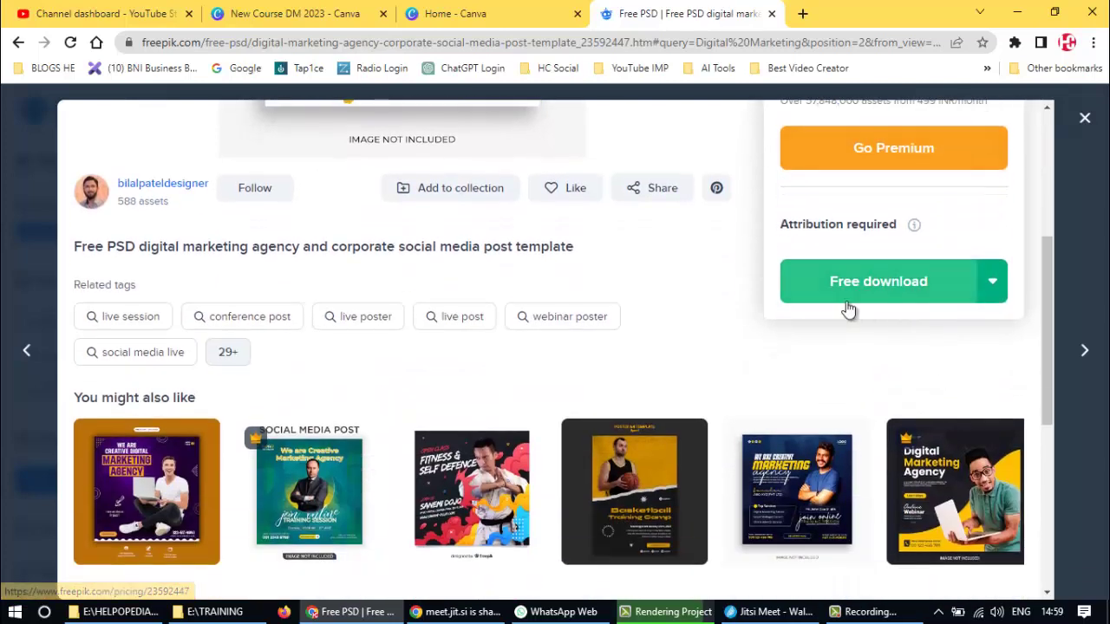
pyautogui.click(998, 290)
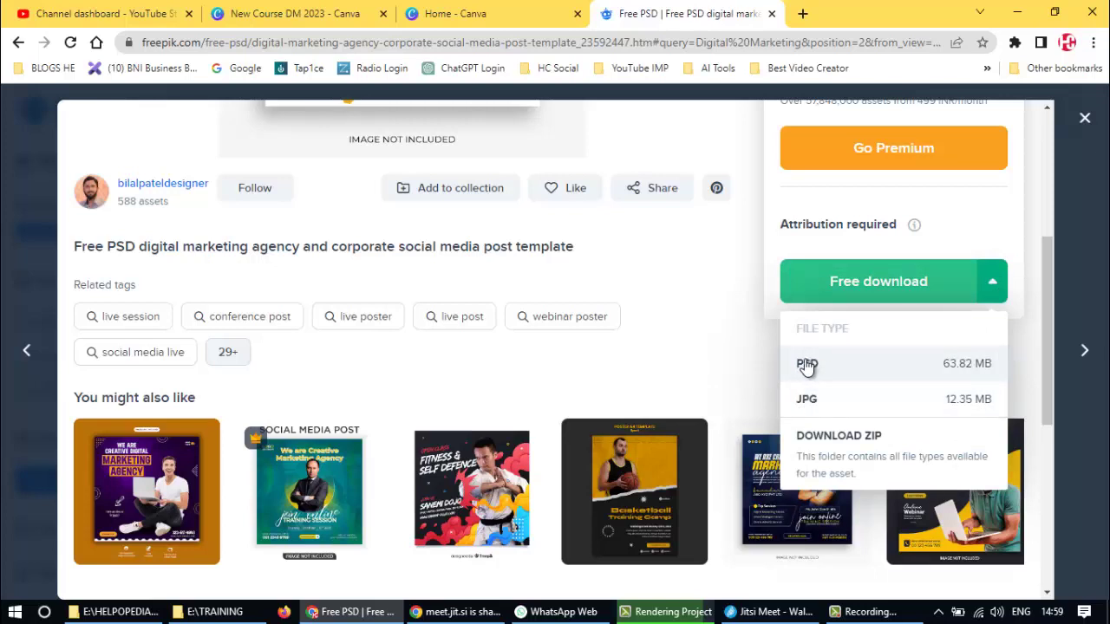
pyautogui.click(826, 443)
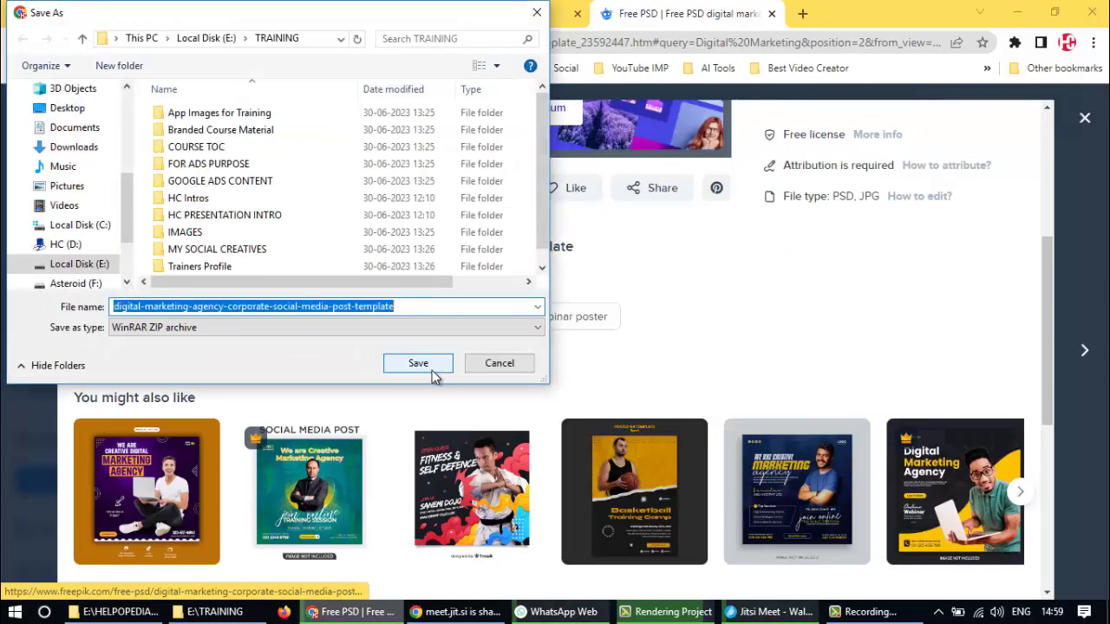
pyautogui.click(70, 110)
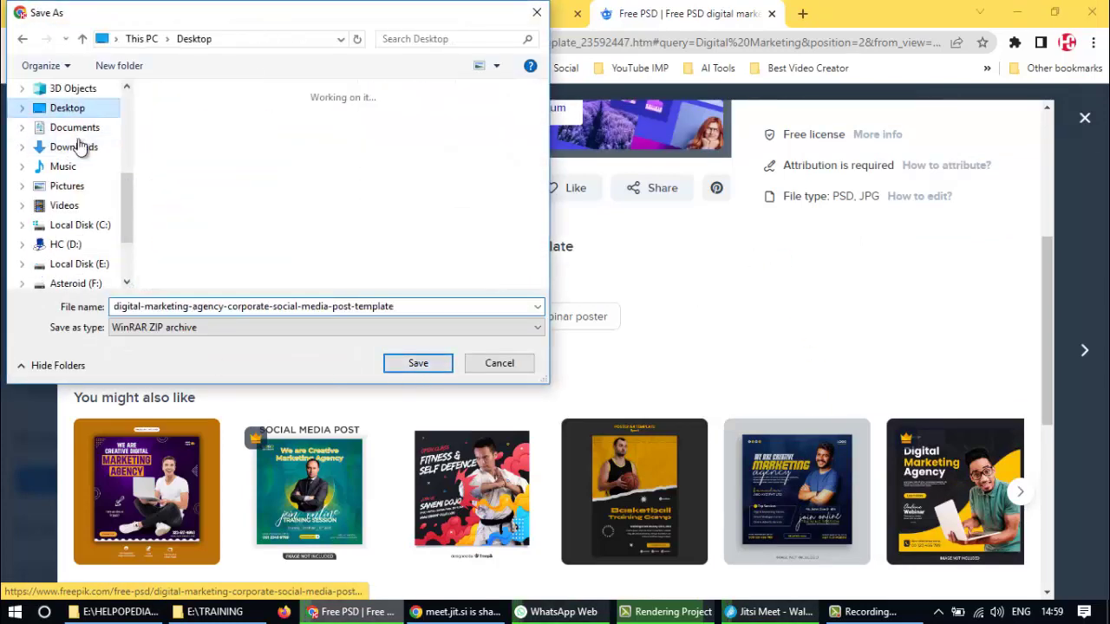
pyautogui.click(390, 364)
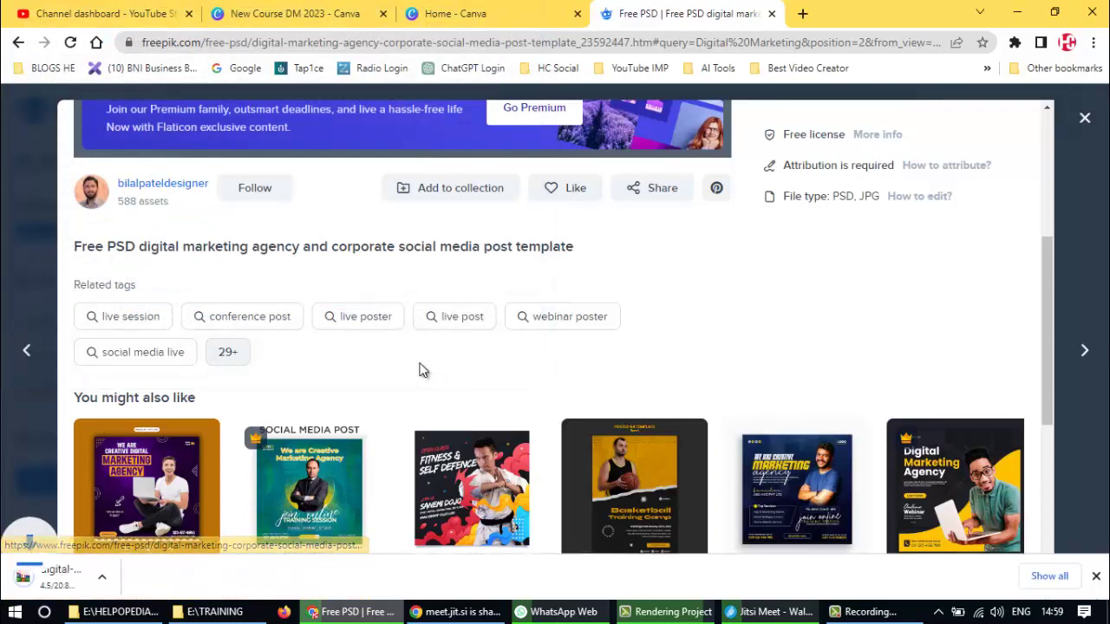
# - Check the Windows desktop for the downloading template archive and return to the browser
pyautogui.scroll(-1, 215, 526)
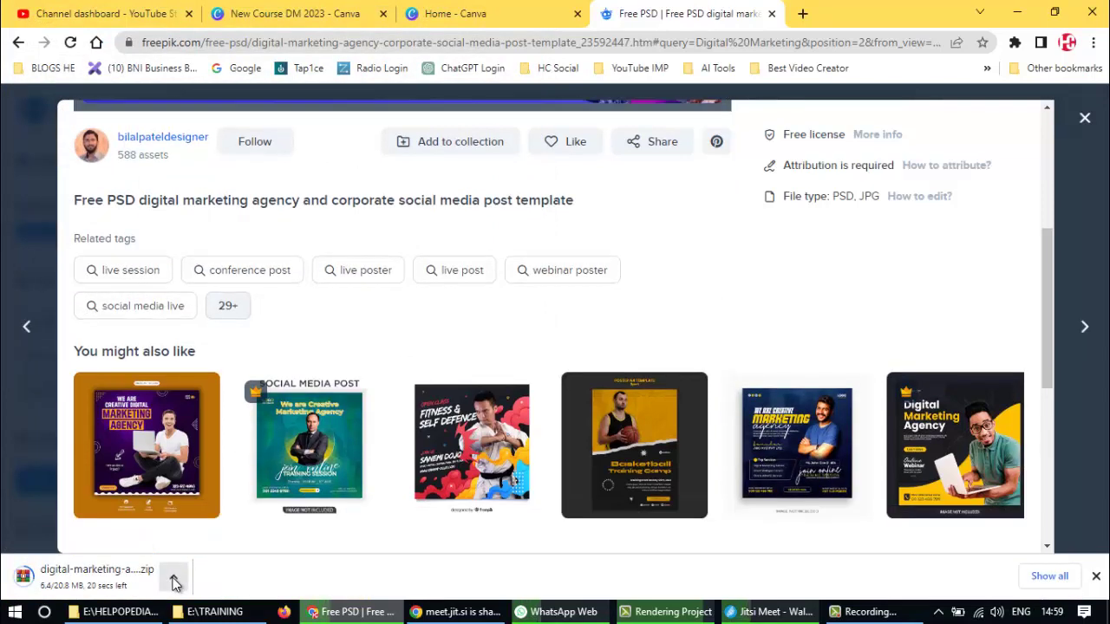
pyautogui.press('super+d')
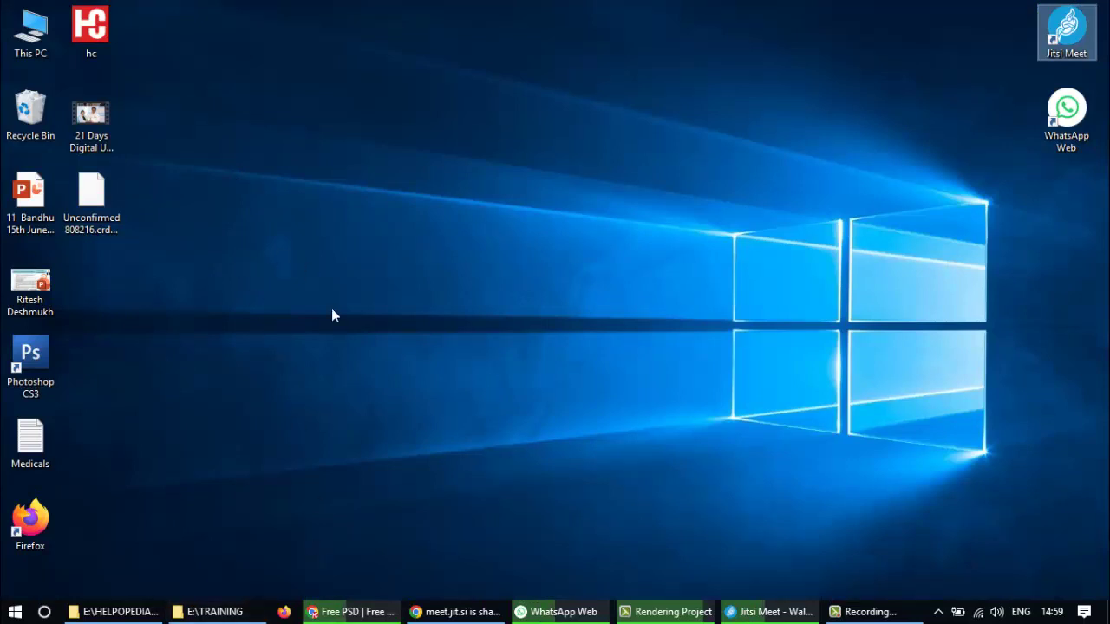
pyautogui.click(349, 612)
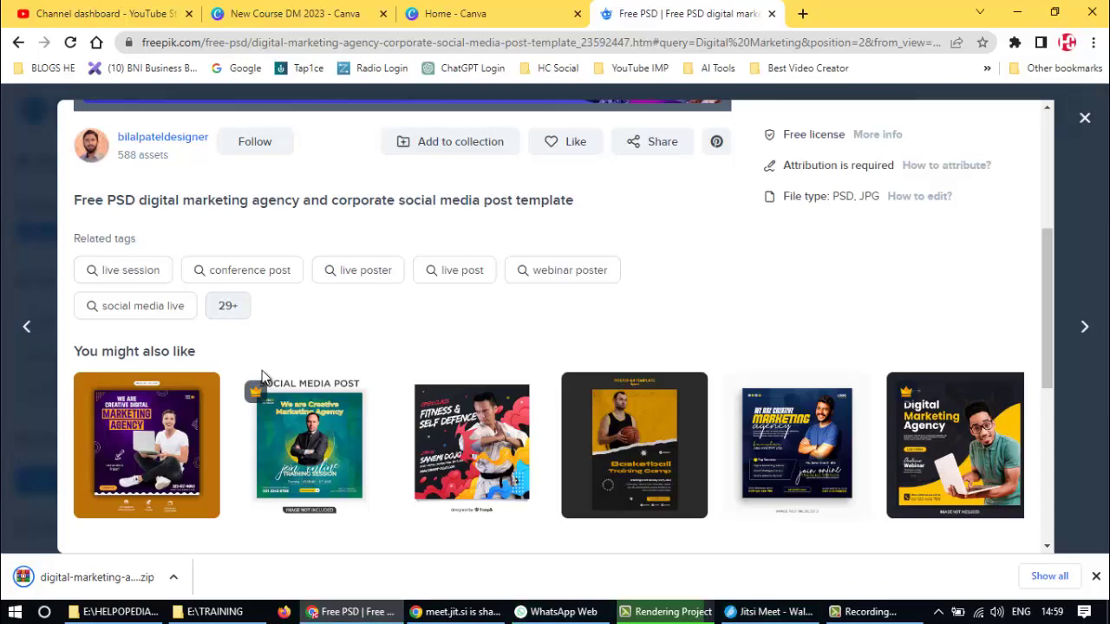
# - Refresh the Windows desktop and extract the downloaded template archive into a folder of the same name
pyautogui.press('super+d')
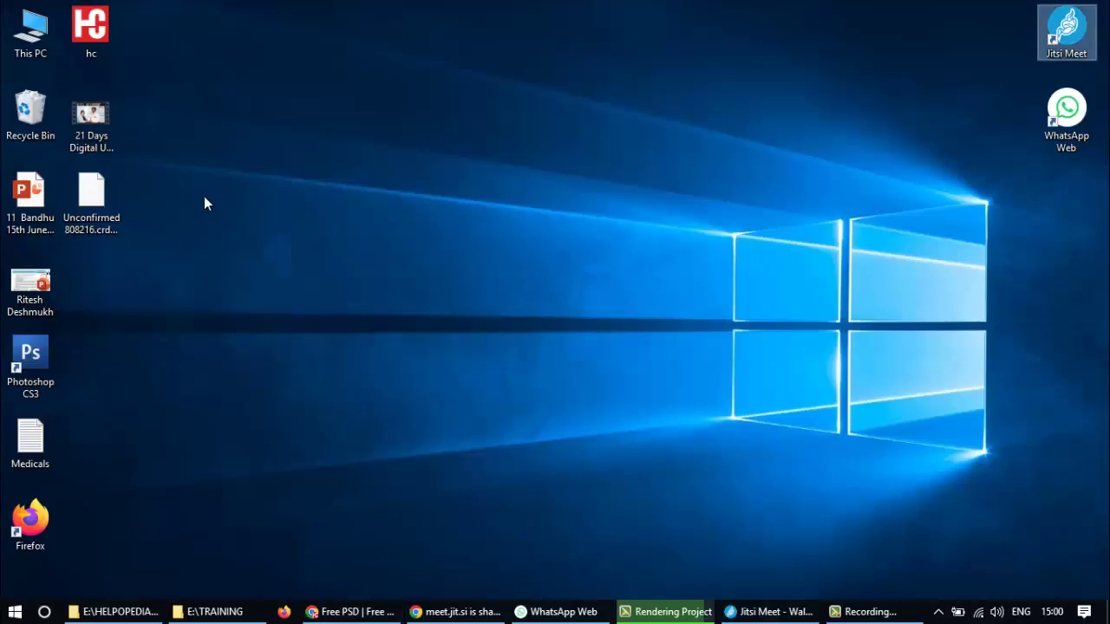
pyautogui.rightClick(211, 101)
pyautogui.click(264, 149)
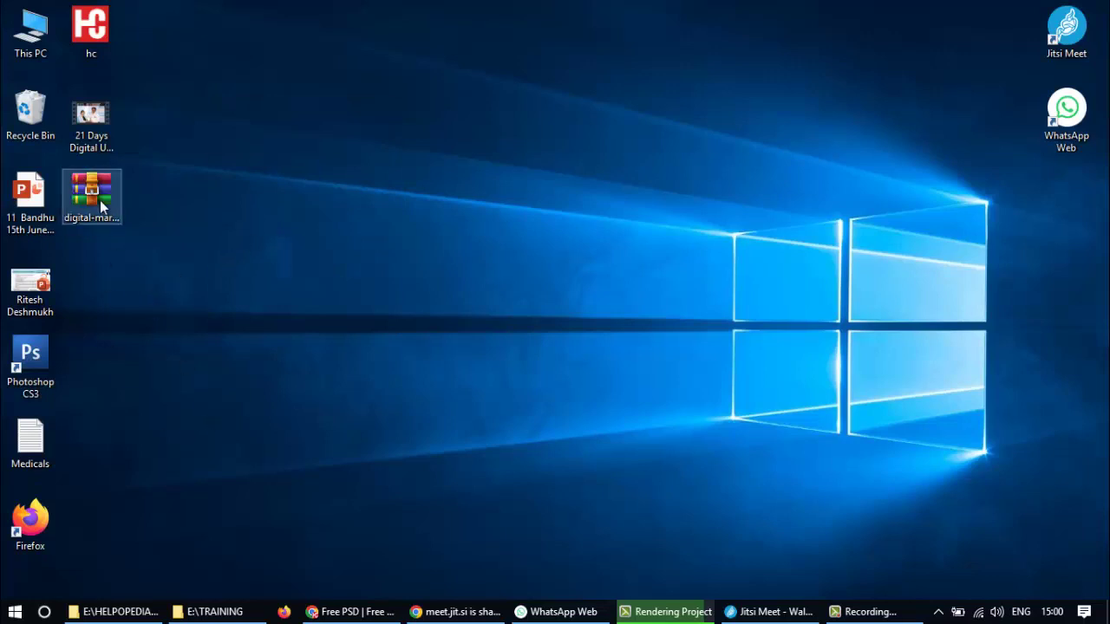
pyautogui.rightClick(98, 192)
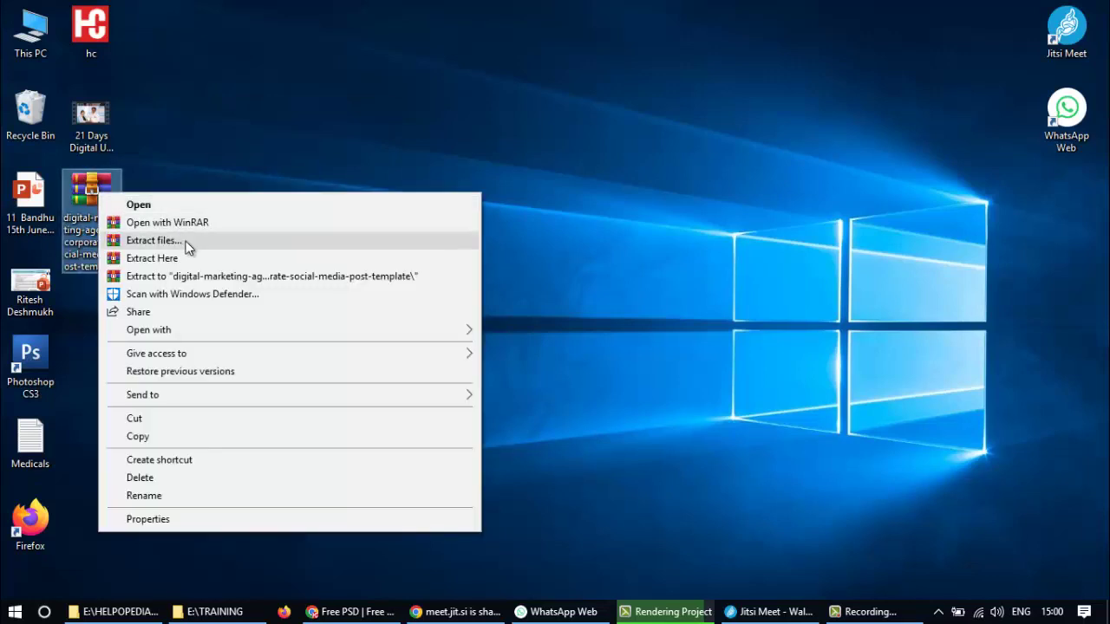
pyautogui.click(194, 276)
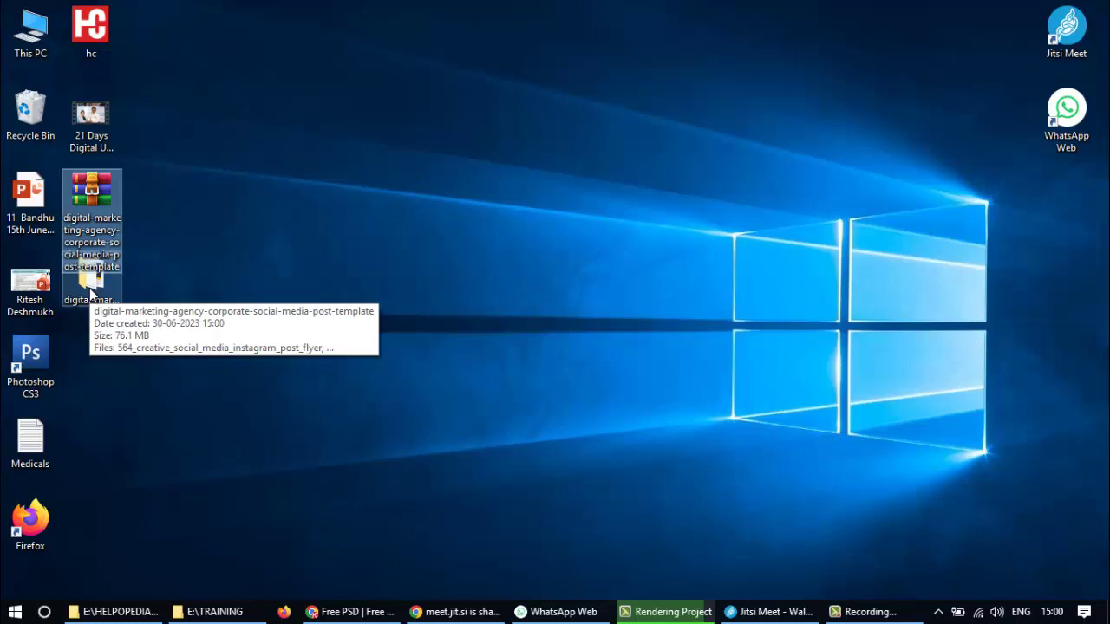
# - Open the extracted digital-marketing-agency-corporate-social-media-post-template folder and refresh its contents
pyautogui.click(90, 288)
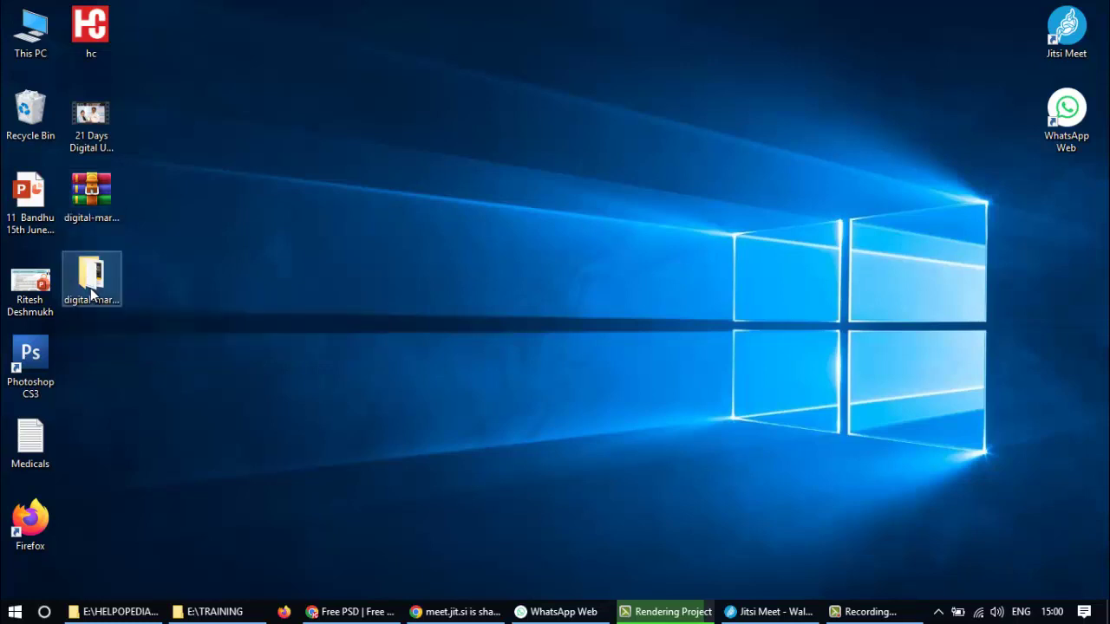
pyautogui.doubleClick(92, 293)
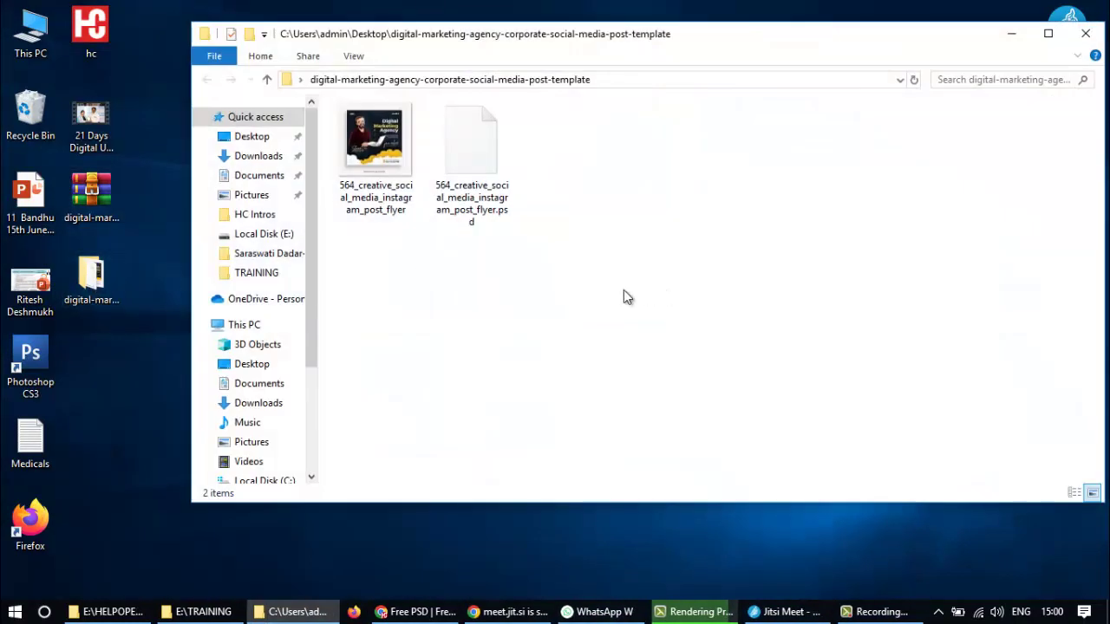
pyautogui.rightClick(538, 289)
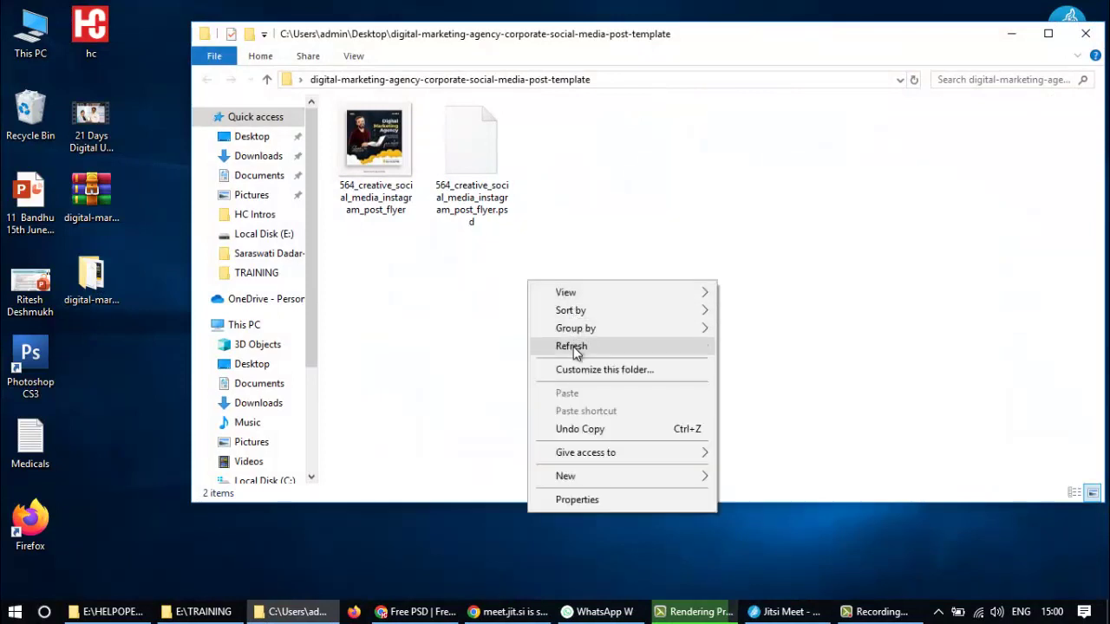
pyautogui.click(575, 344)
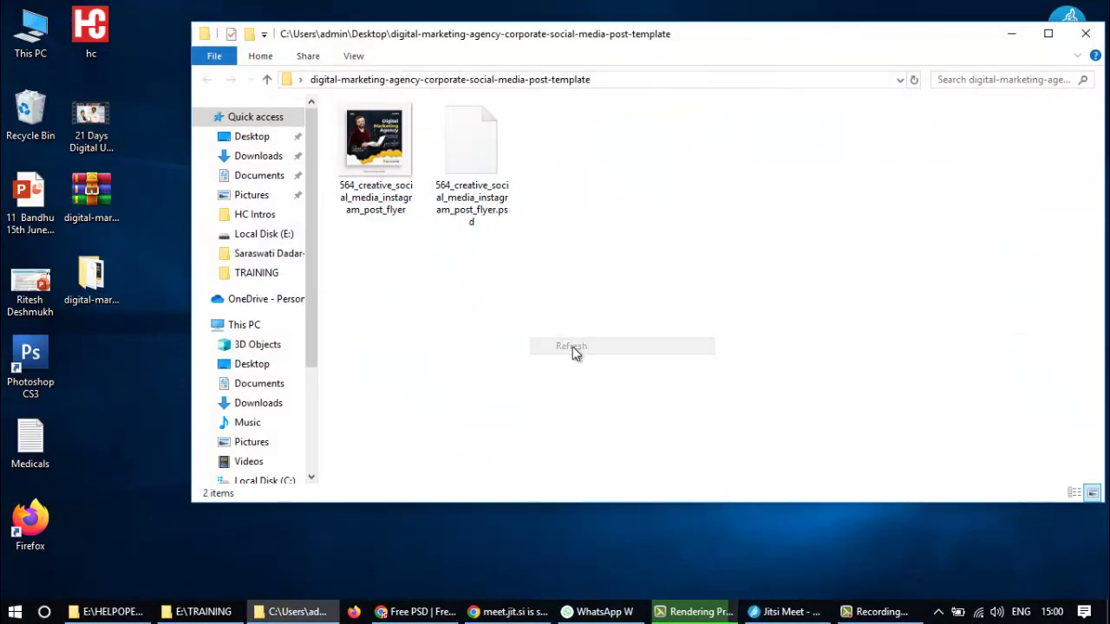
# - View the 564_creative_social_media_instagram_post_flyer JPG image in Photos and close it
pyautogui.click(372, 154)
pyautogui.doubleClick(372, 154)
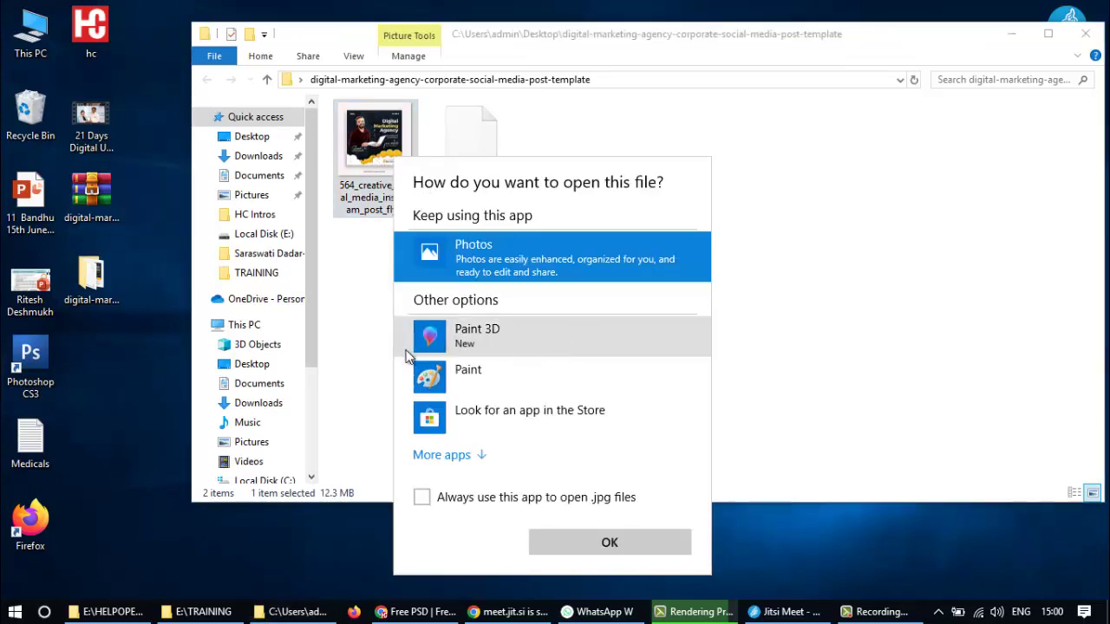
pyautogui.click(477, 328)
pyautogui.click(494, 241)
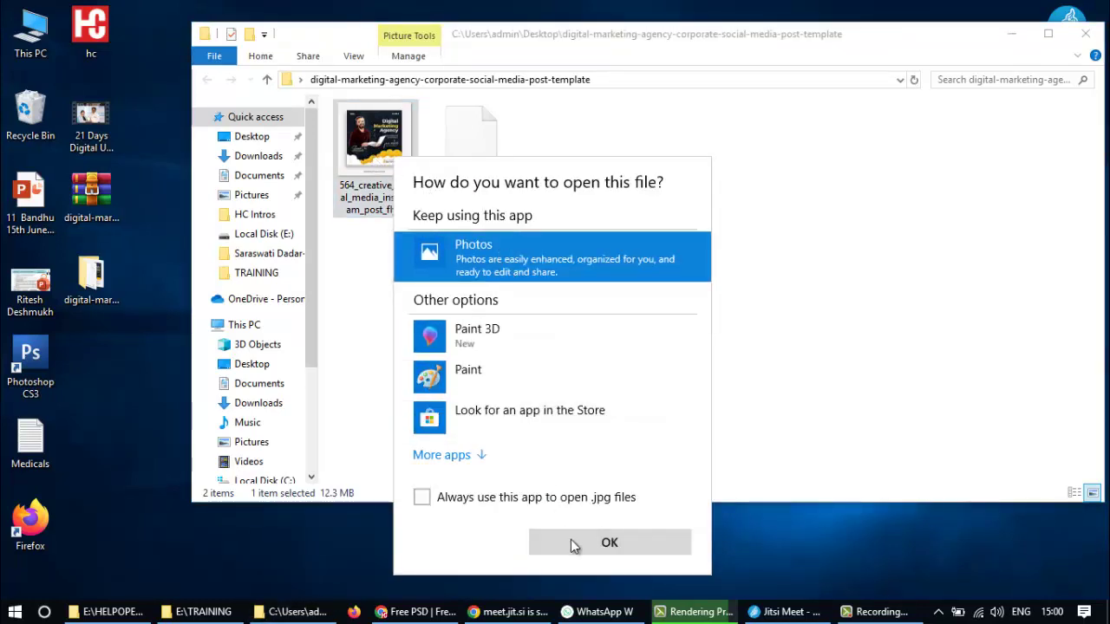
pyautogui.click(596, 543)
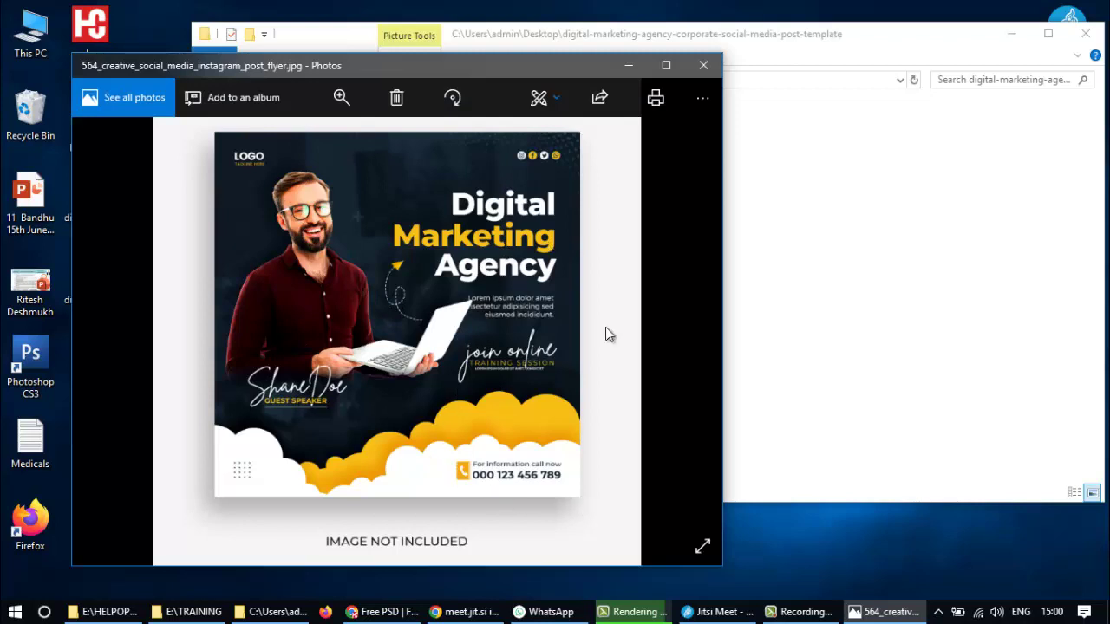
pyautogui.click(703, 65)
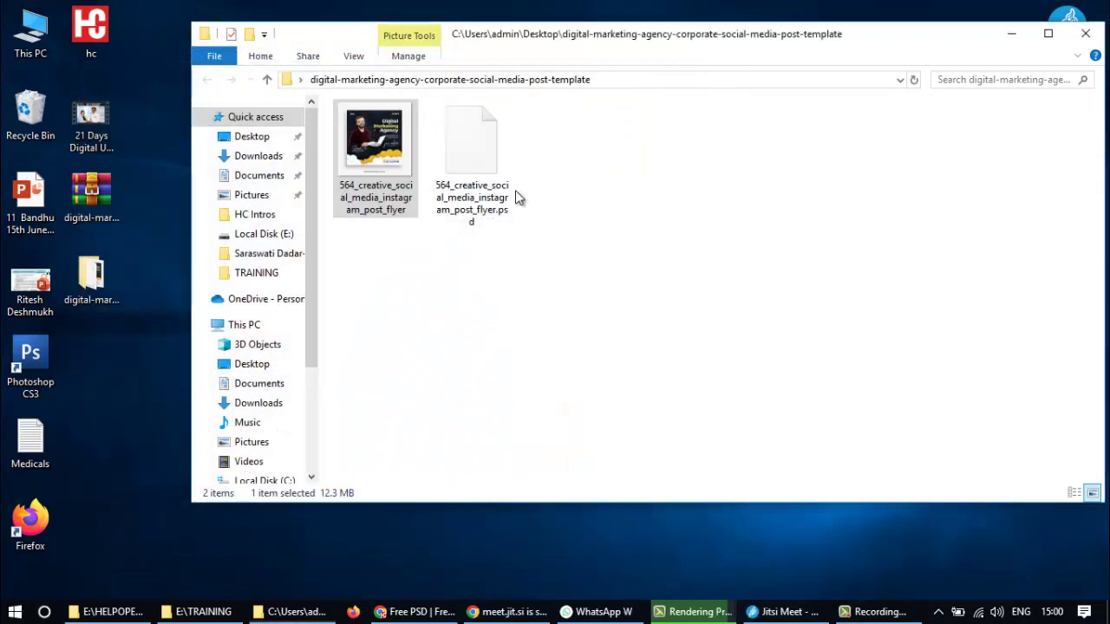
# - Open the properties of the 564_creative_social_media_instagram_post_flyer.psd file
pyautogui.click(471, 169)
pyautogui.rightClick(471, 165)
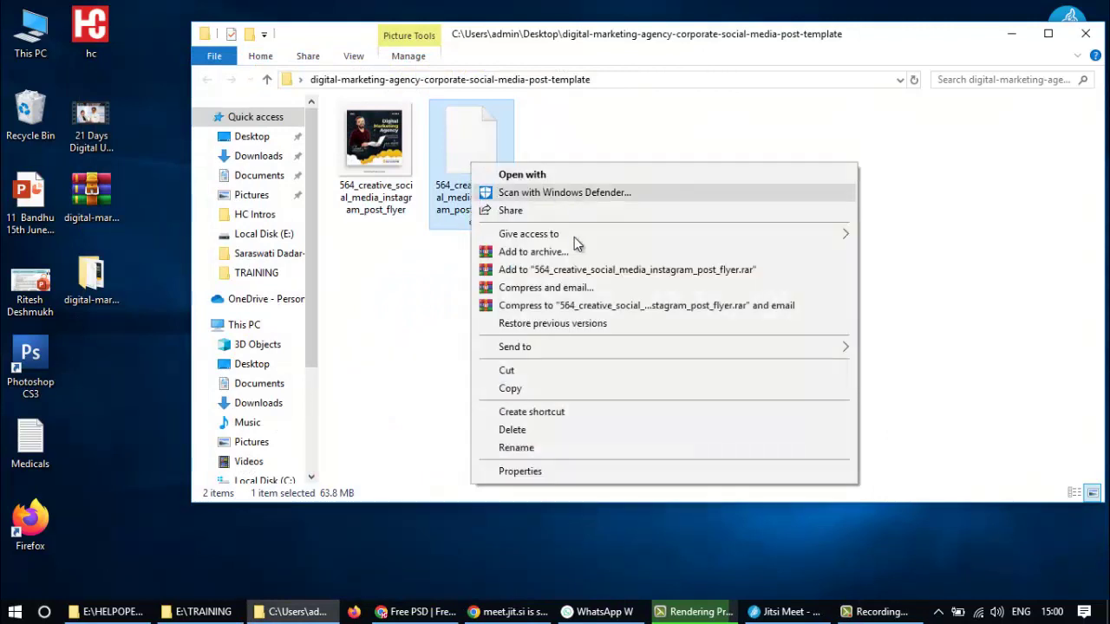
pyautogui.click(529, 471)
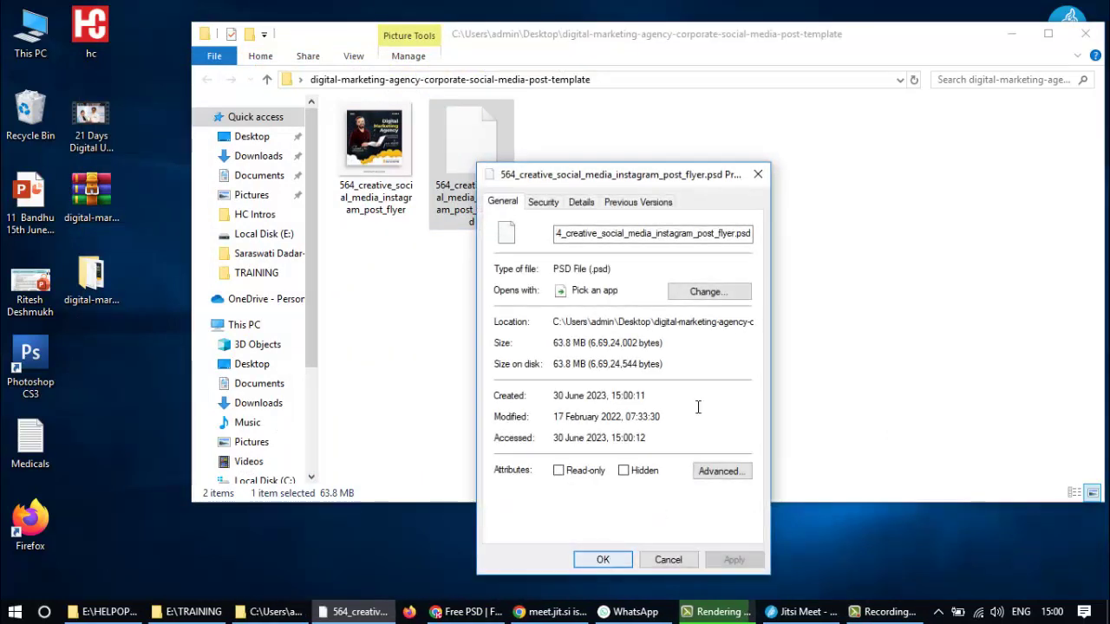
# - Try assigning AdobeSetup from the Adobe folder in Program Files (x86) as the program that opens .psd files
pyautogui.click(699, 291)
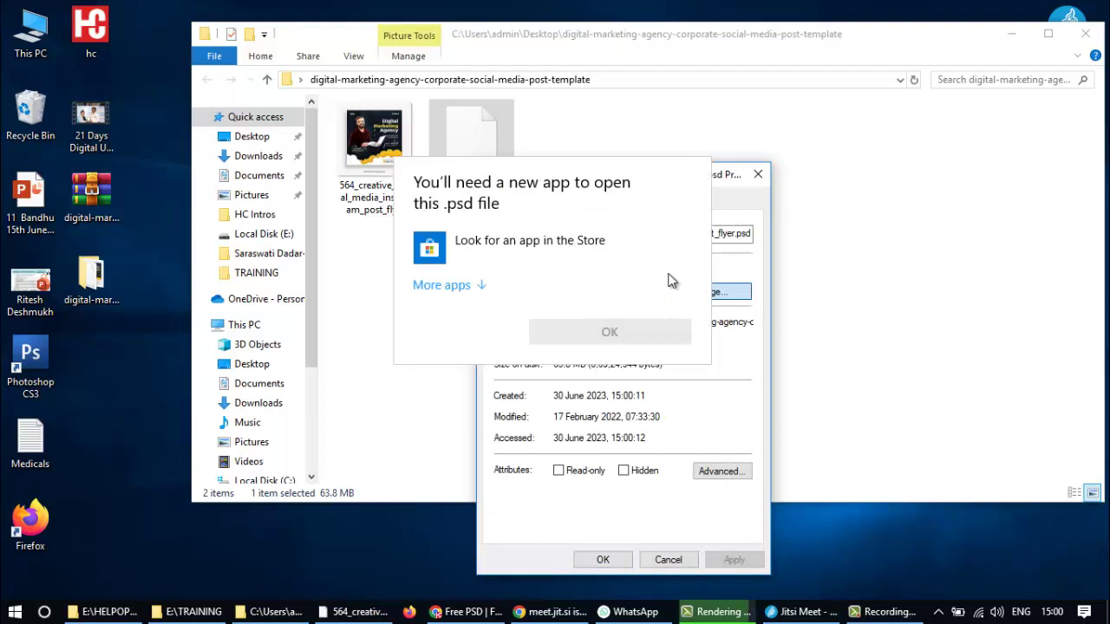
pyautogui.click(477, 287)
pyautogui.scroll(-4, 555, 286)
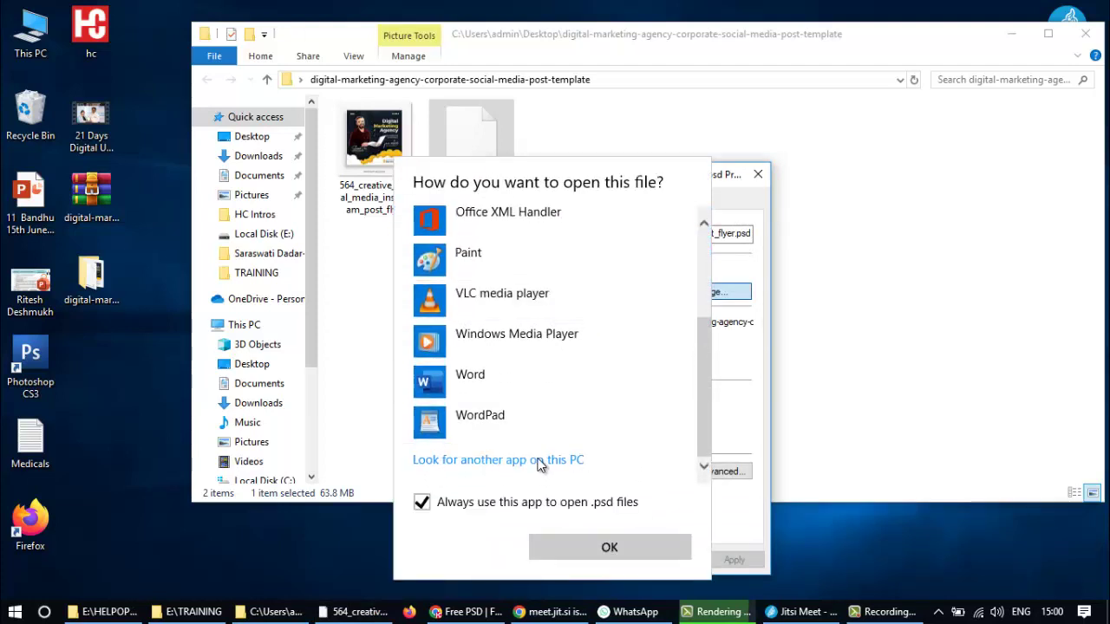
pyautogui.click(517, 459)
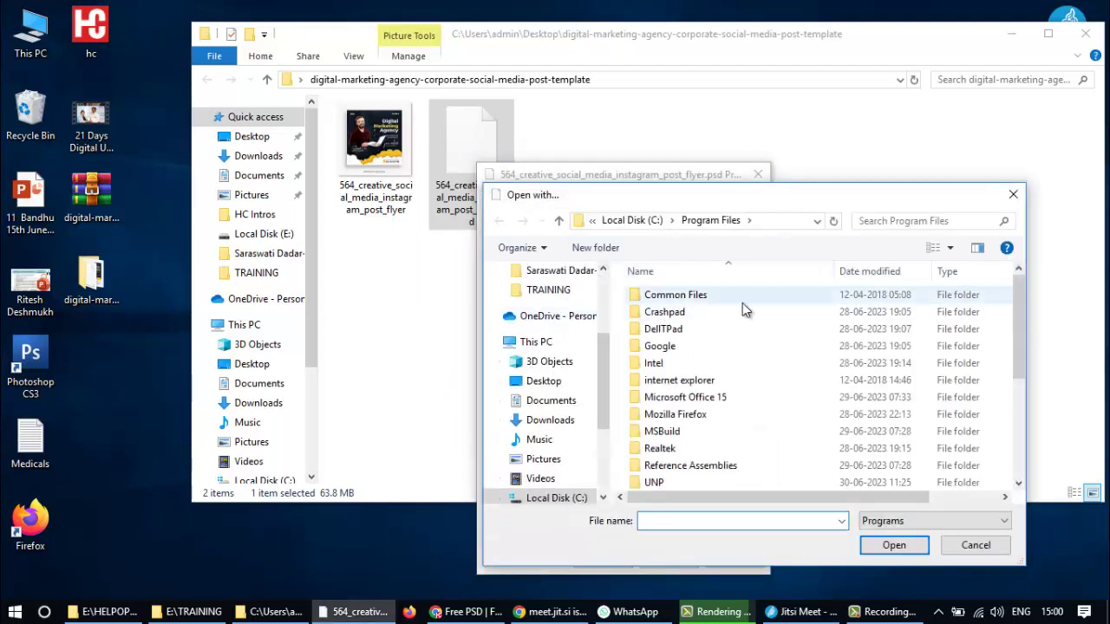
pyautogui.click(646, 221)
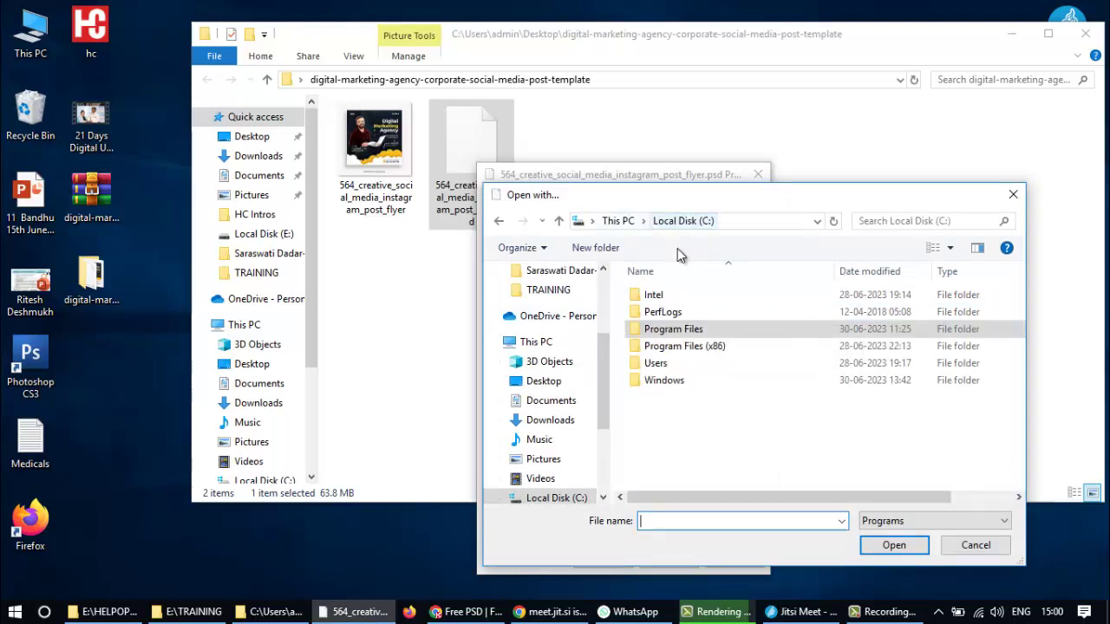
pyautogui.doubleClick(681, 347)
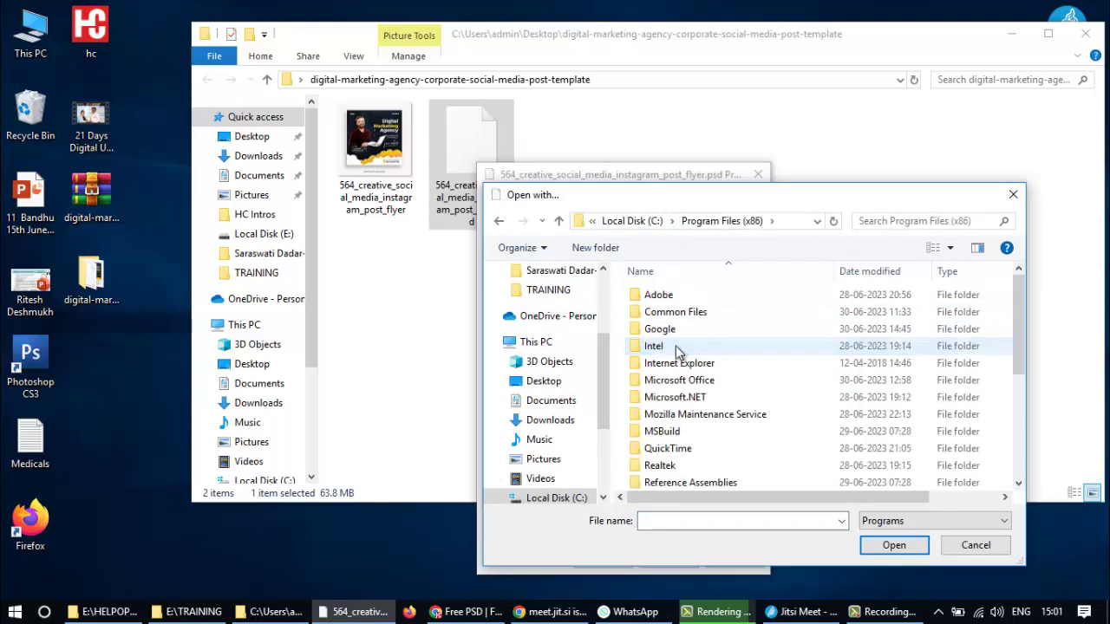
pyautogui.doubleClick(659, 298)
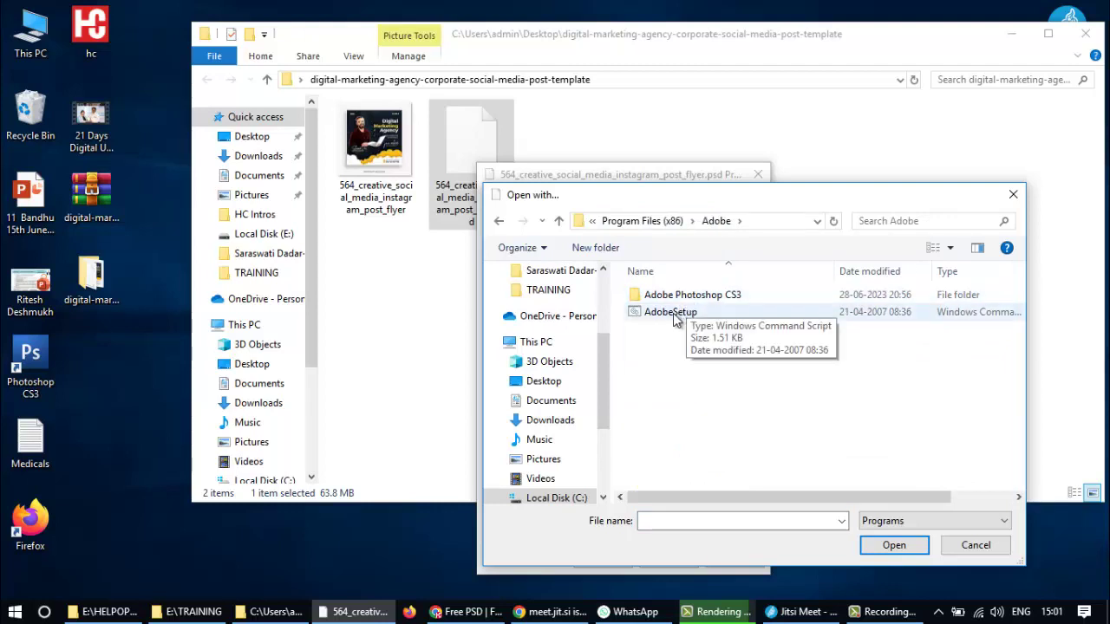
pyautogui.click(675, 315)
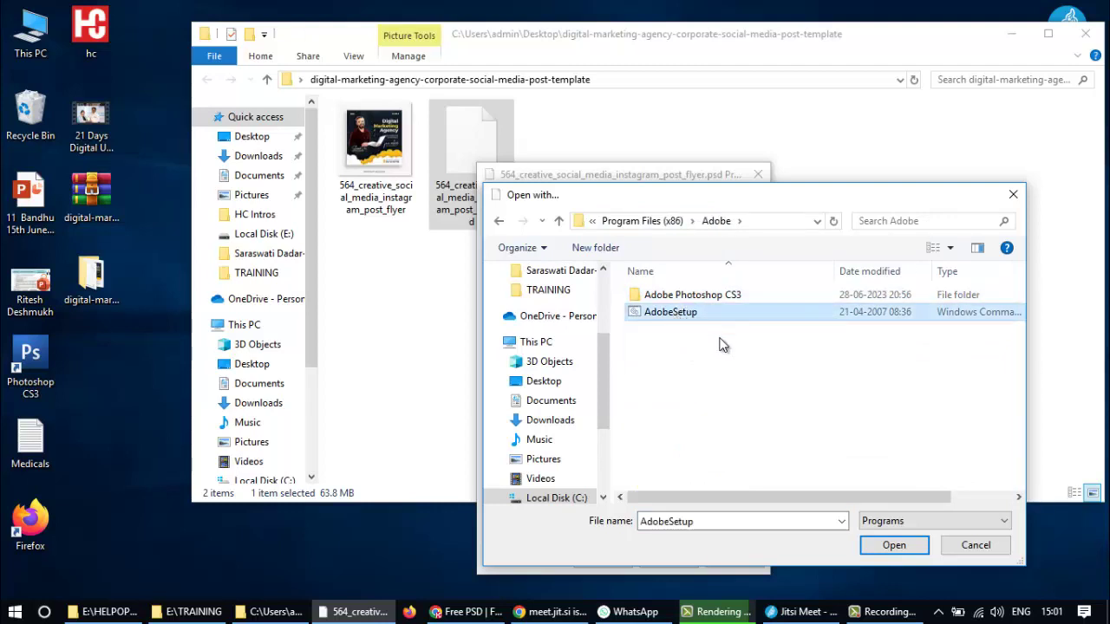
pyautogui.click(893, 547)
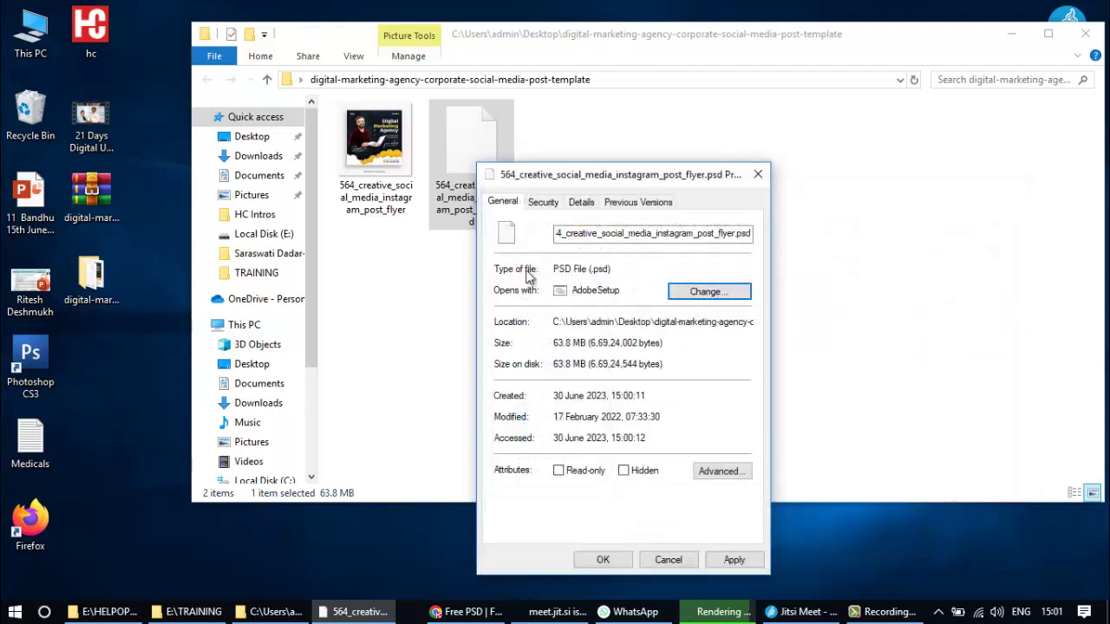
pyautogui.click(734, 561)
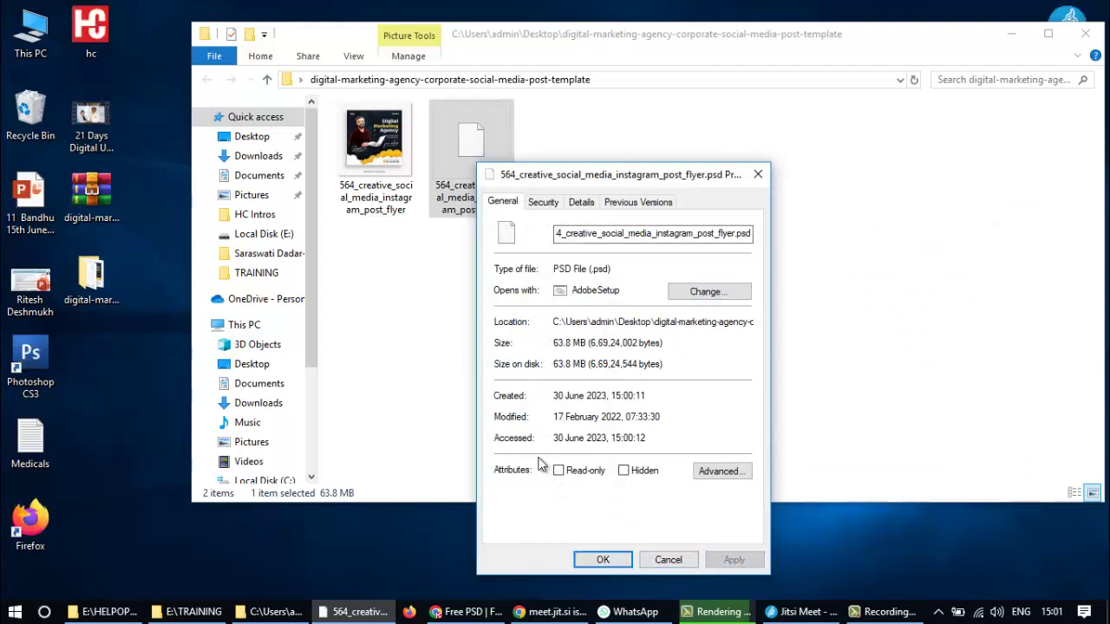
# - Set Photoshop from Program Files (x86), Adobe, Adobe Photoshop CS3 as the program for .psd files and close the properties
pyautogui.click(709, 294)
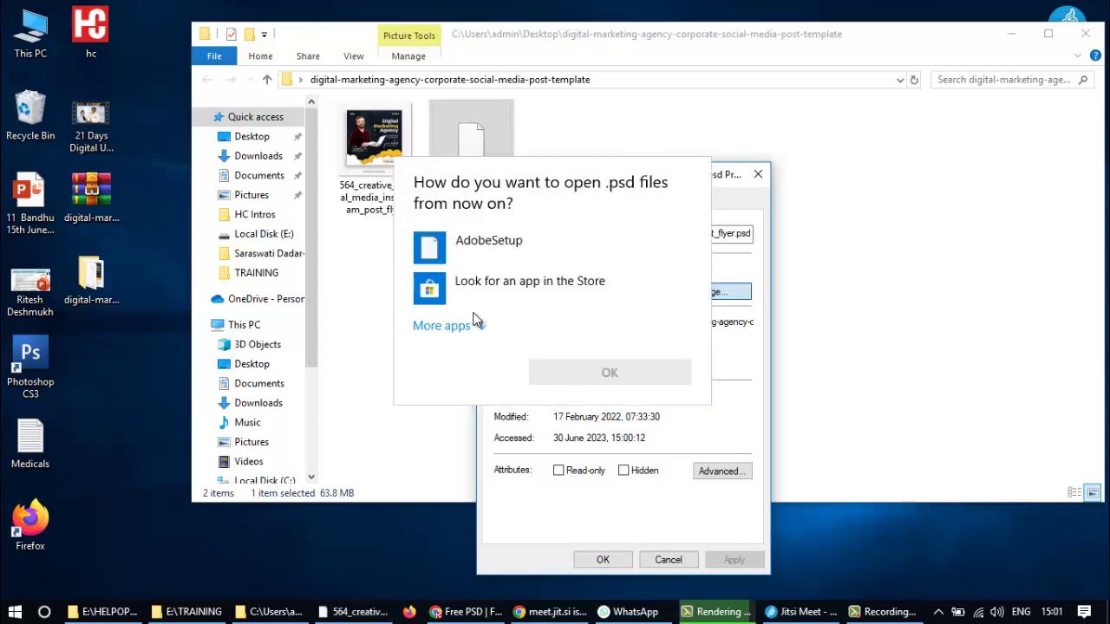
pyautogui.click(472, 325)
pyautogui.scroll(-3, 511, 460)
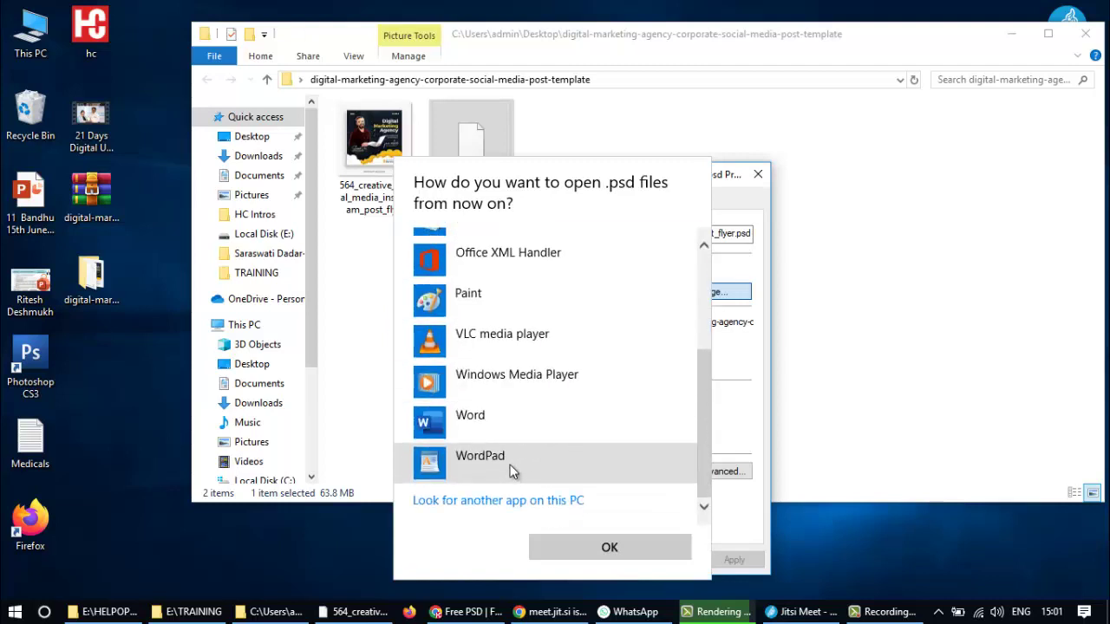
pyautogui.click(499, 503)
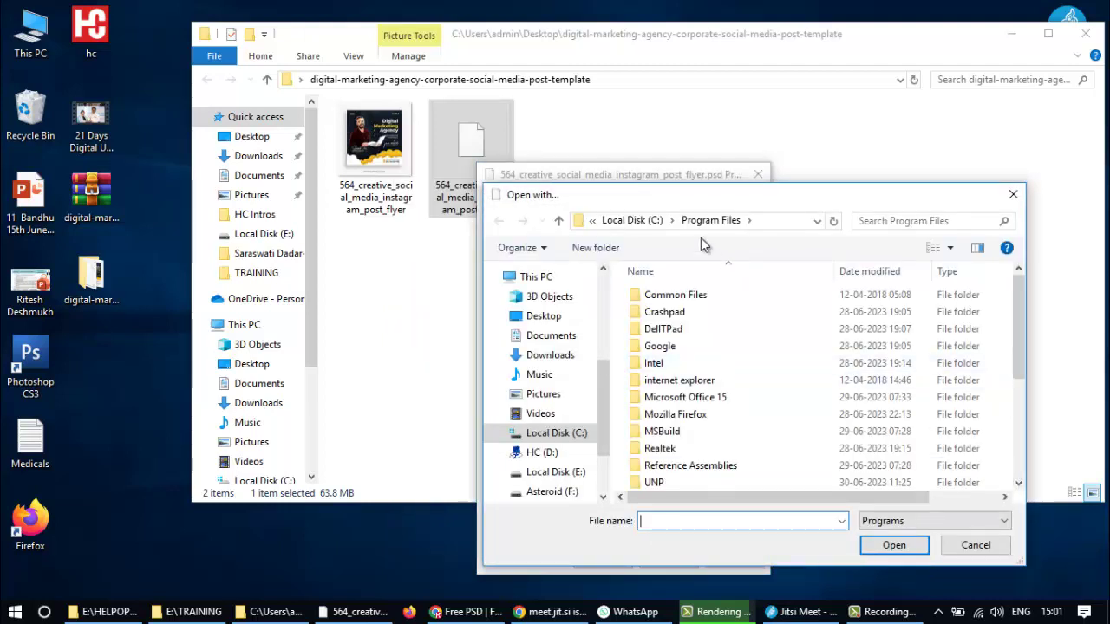
pyautogui.click(637, 221)
pyautogui.click(675, 349)
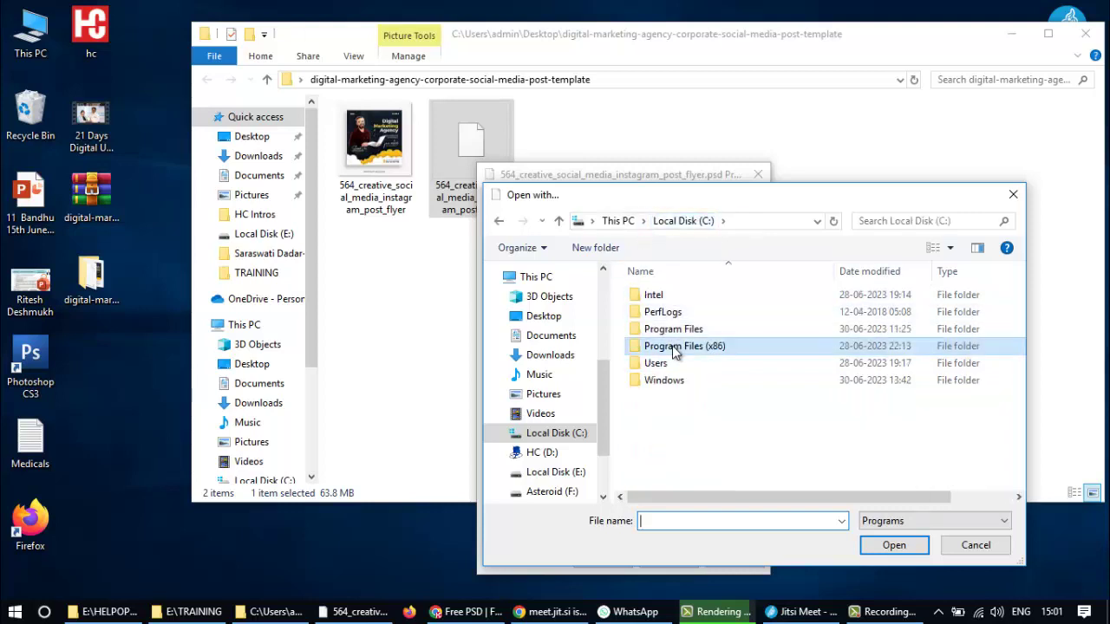
pyautogui.doubleClick(675, 348)
pyautogui.doubleClick(674, 296)
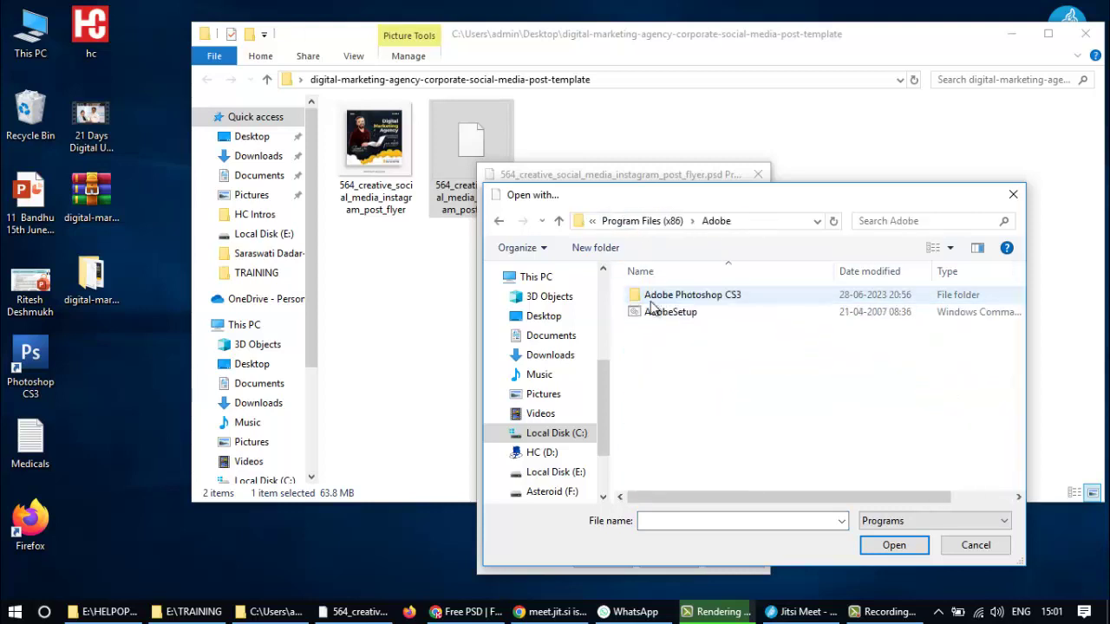
pyautogui.doubleClick(675, 296)
pyautogui.click(659, 363)
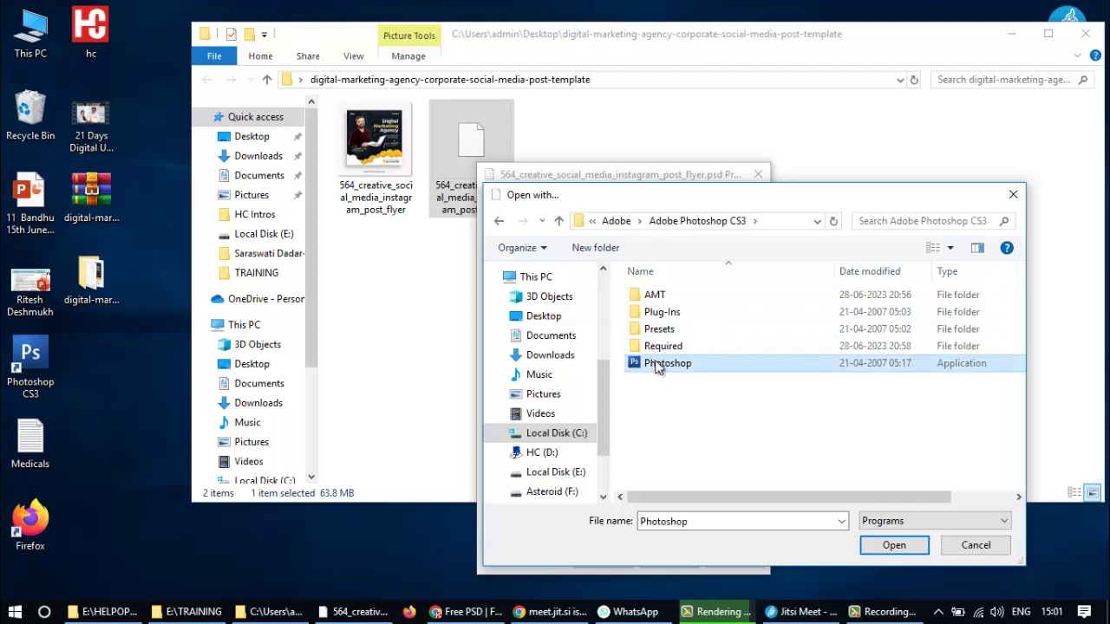
pyautogui.click(889, 545)
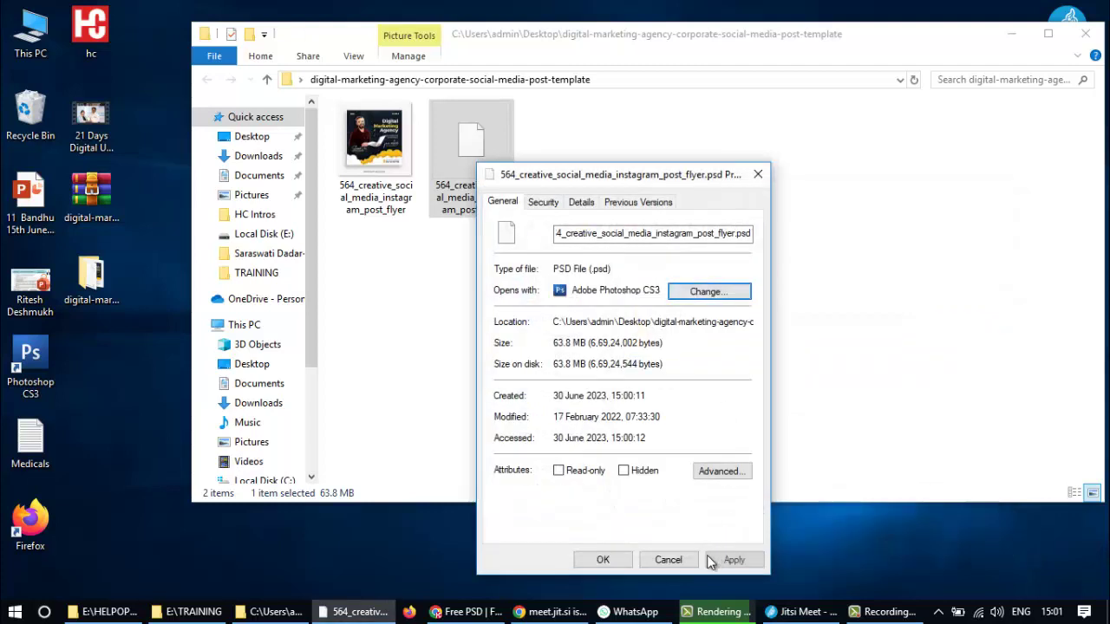
pyautogui.click(737, 561)
pyautogui.click(606, 557)
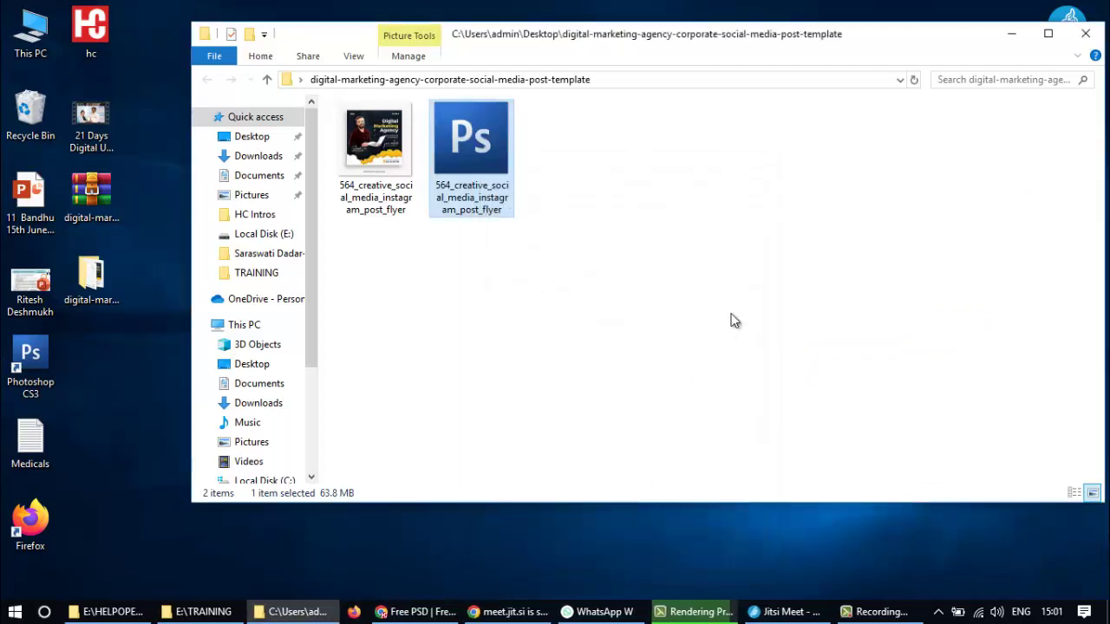
# - Open the PSD flyer in Photoshop CS3 with its layers kept, dismiss the missing-fonts notice and maximize the document window
pyautogui.doubleClick(473, 154)
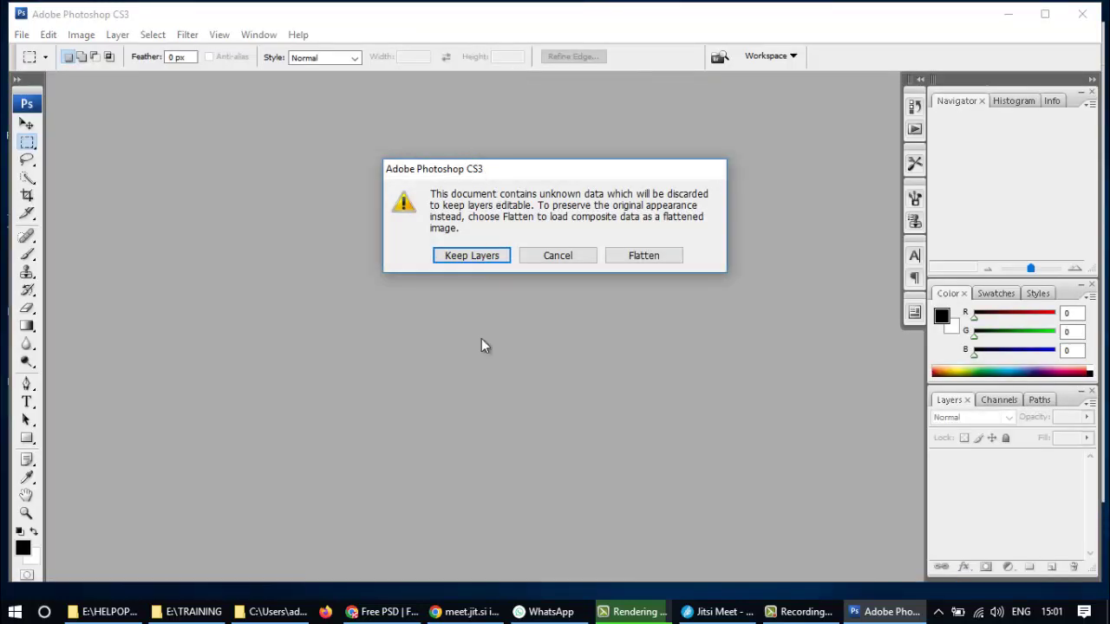
pyautogui.click(473, 255)
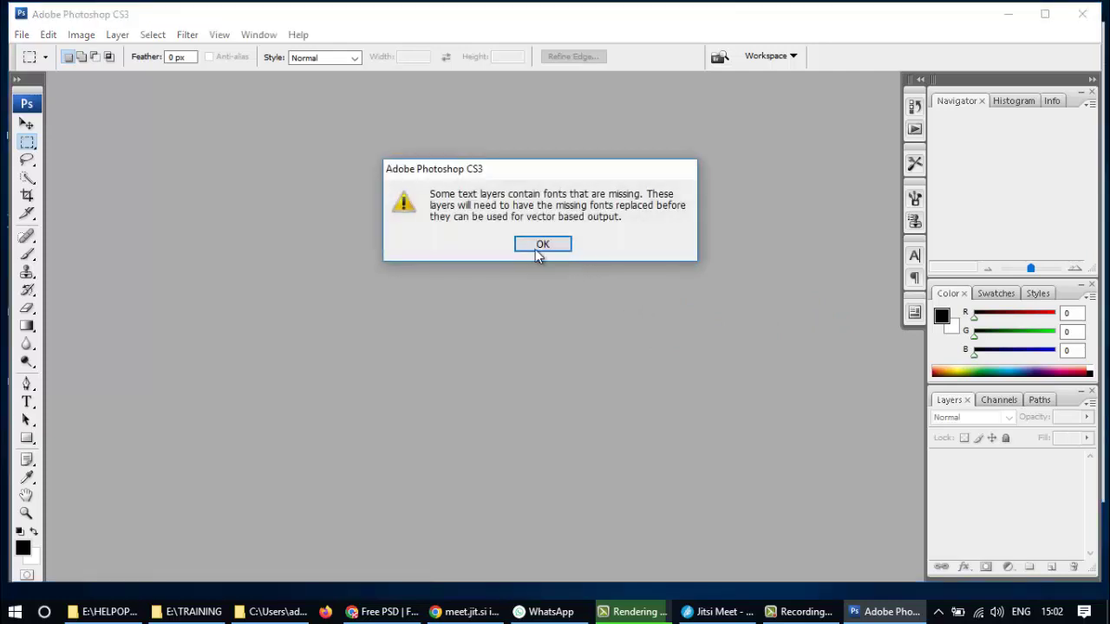
pyautogui.click(535, 247)
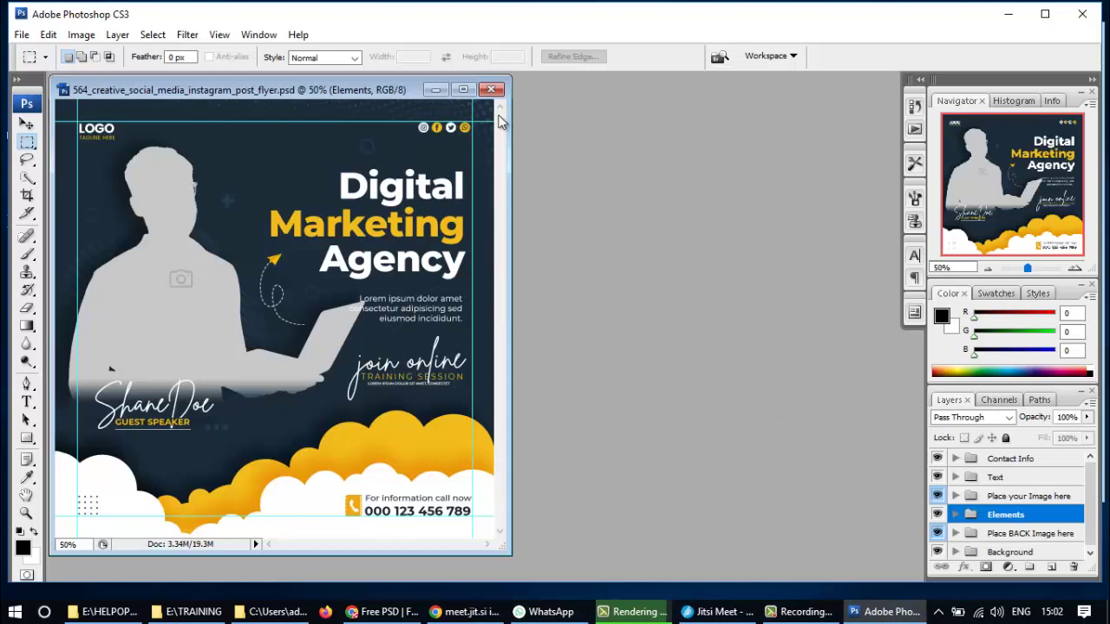
pyautogui.click(462, 90)
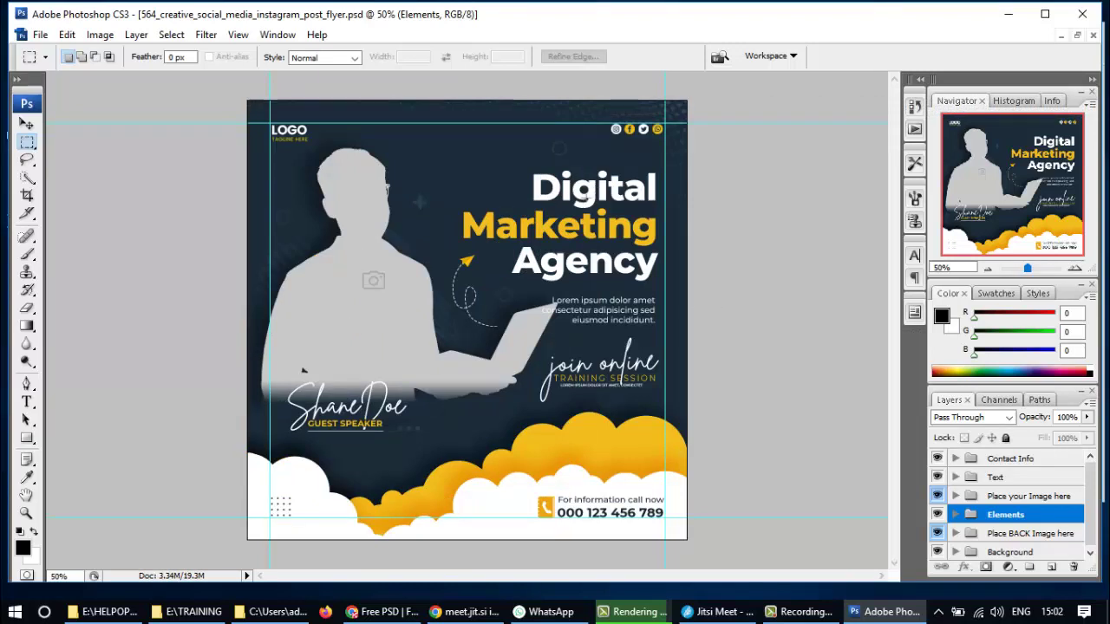
# - Select the Digital Marketing Agency title layer on the flyer and start editing its text, accepting font substitution
pyautogui.click(27, 124)
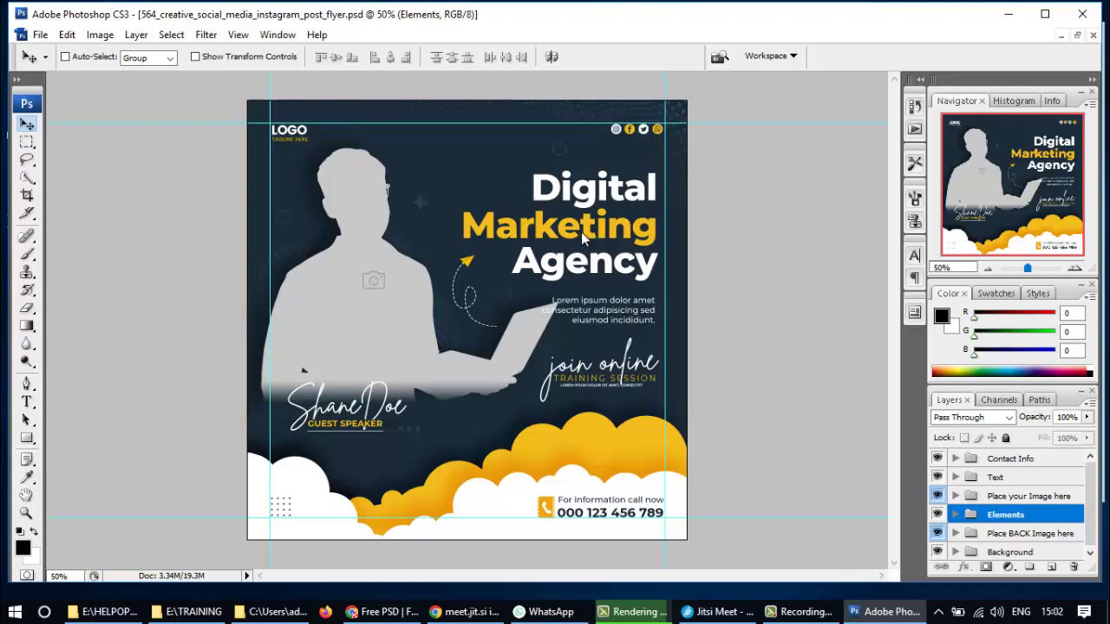
pyautogui.rightClick(581, 231)
pyautogui.click(681, 351)
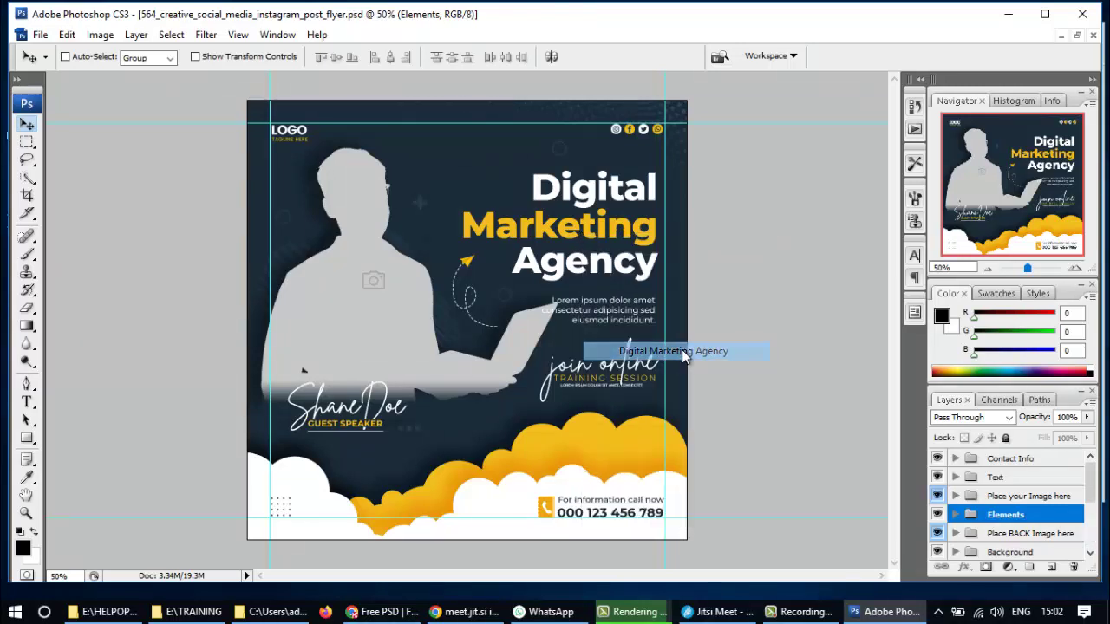
pyautogui.click(27, 403)
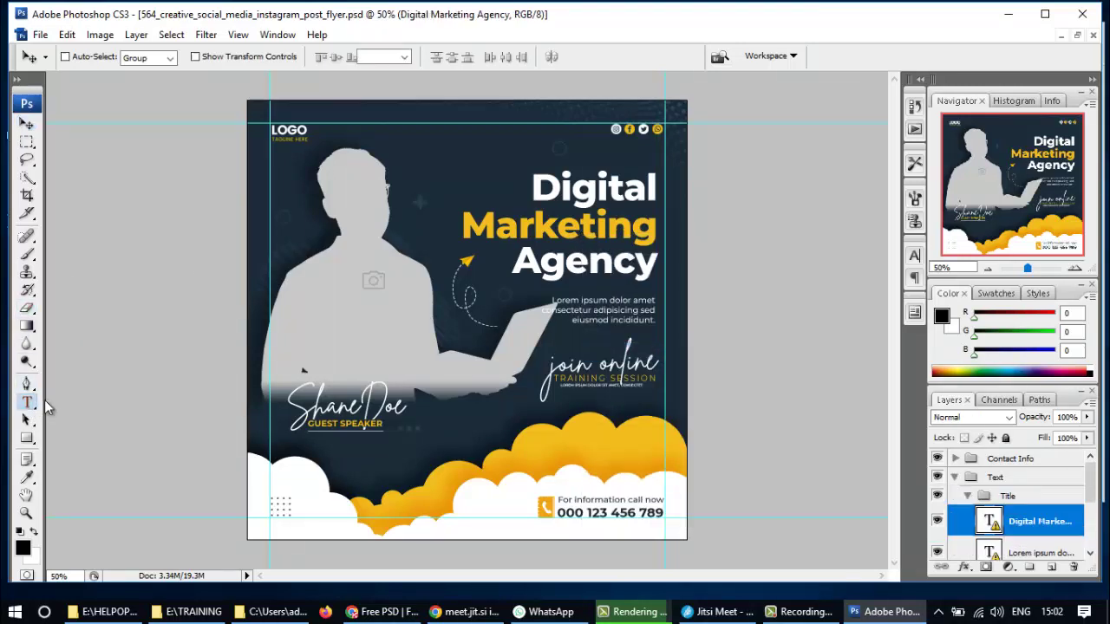
pyautogui.click(590, 272)
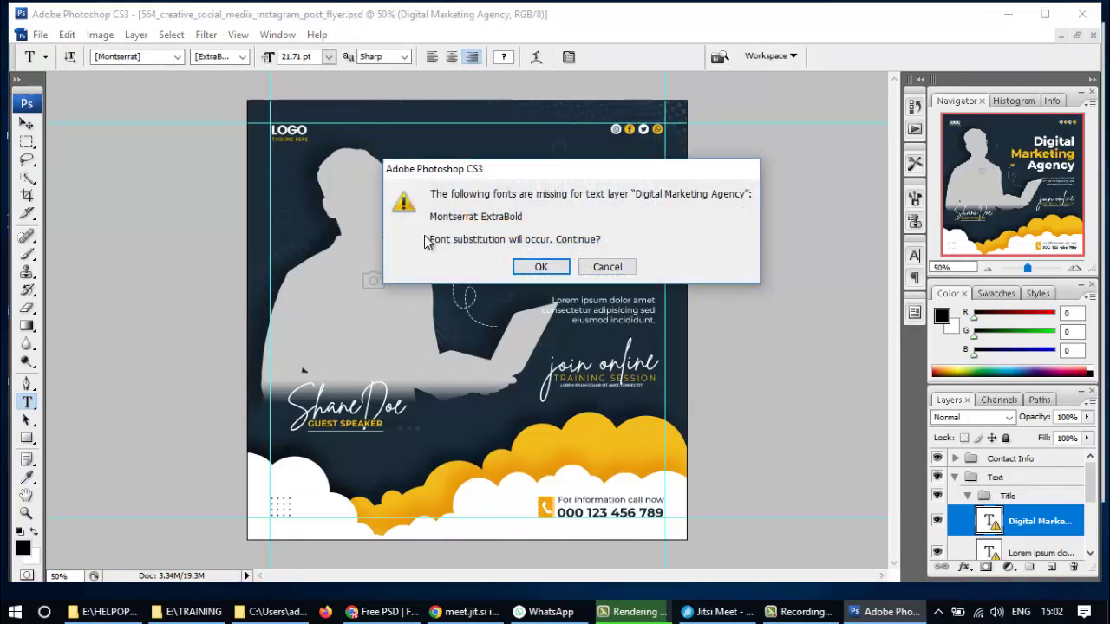
pyautogui.click(541, 269)
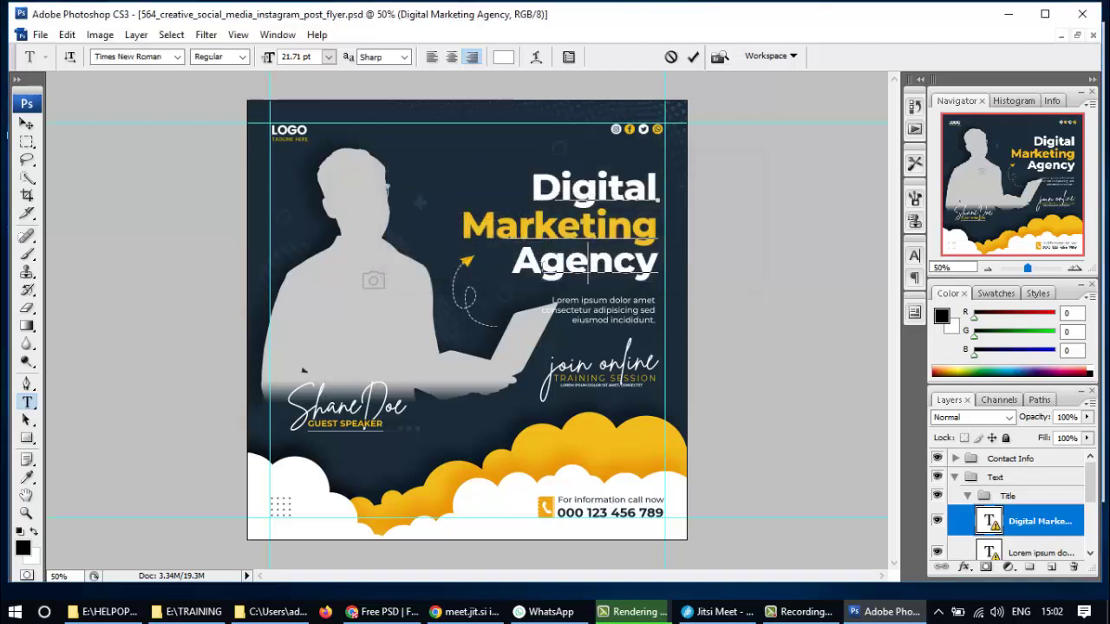
# - Replace the word "Agency" in the flyer title with "Training Institute"
pyautogui.doubleClick(596, 267)
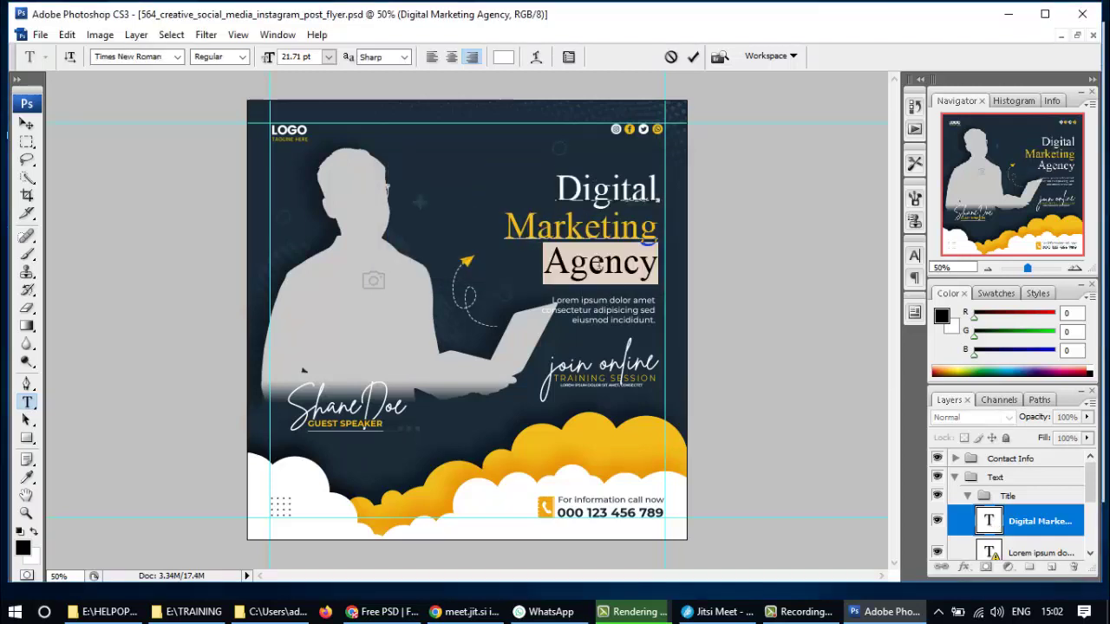
pyautogui.write('tra')
pyautogui.press('BackSpace')
pyautogui.press('BackSpace')
pyautogui.press('BackSpace')
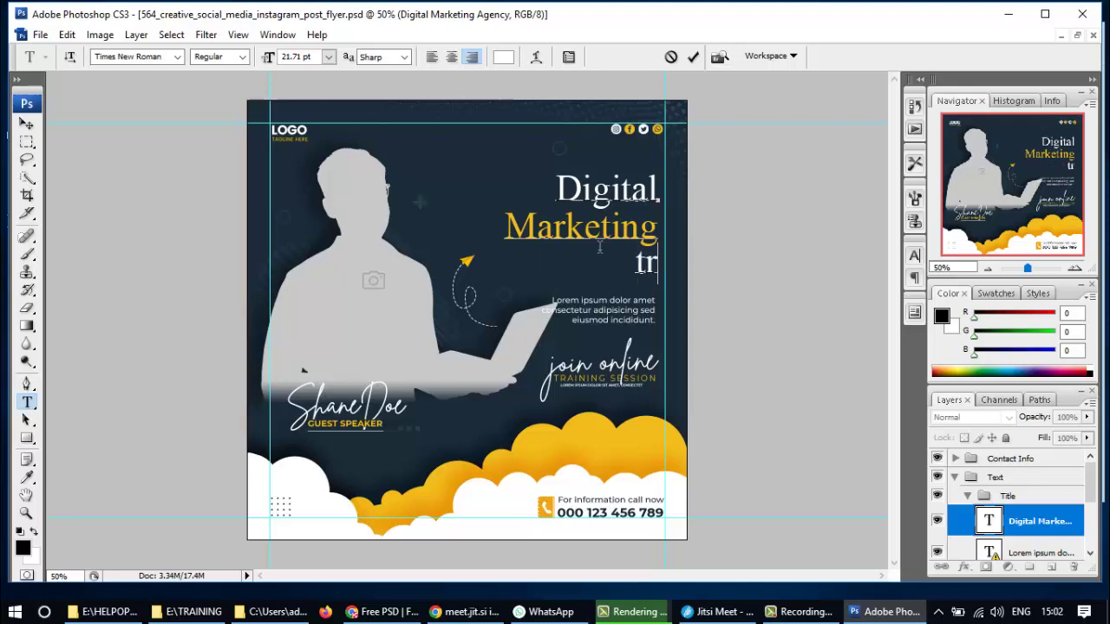
pyautogui.write('Tra')
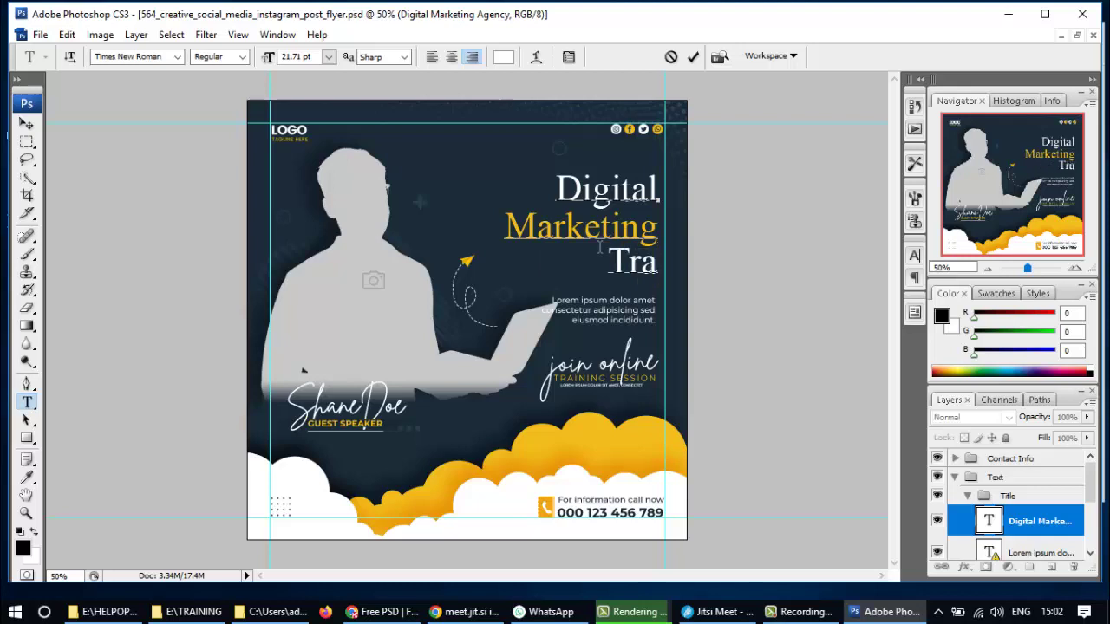
pyautogui.write('ining ')
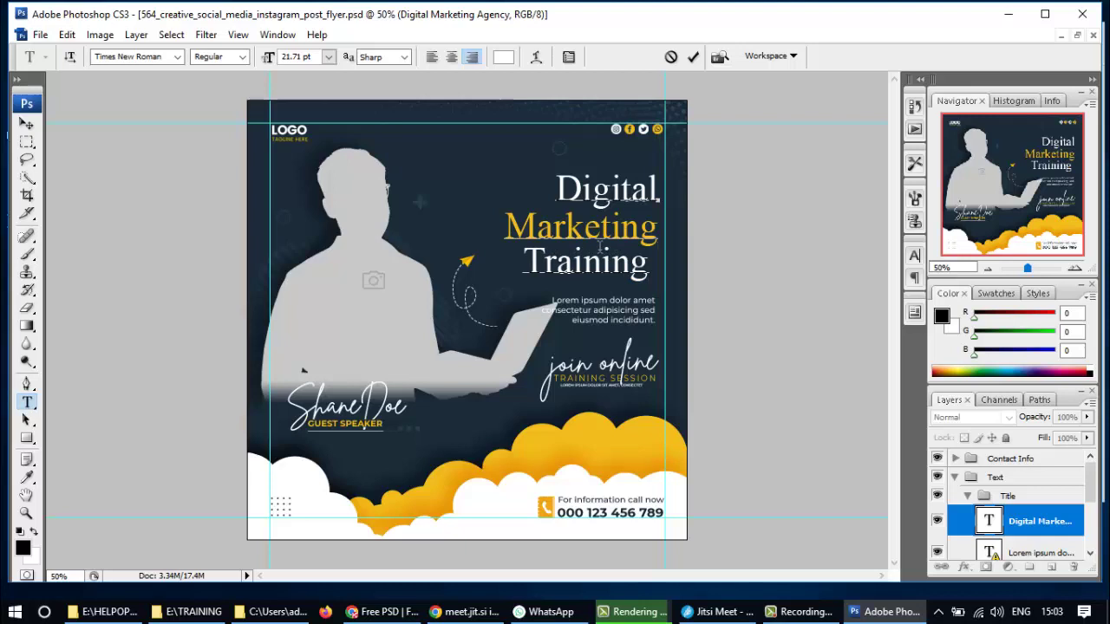
pyautogui.write('Inst')
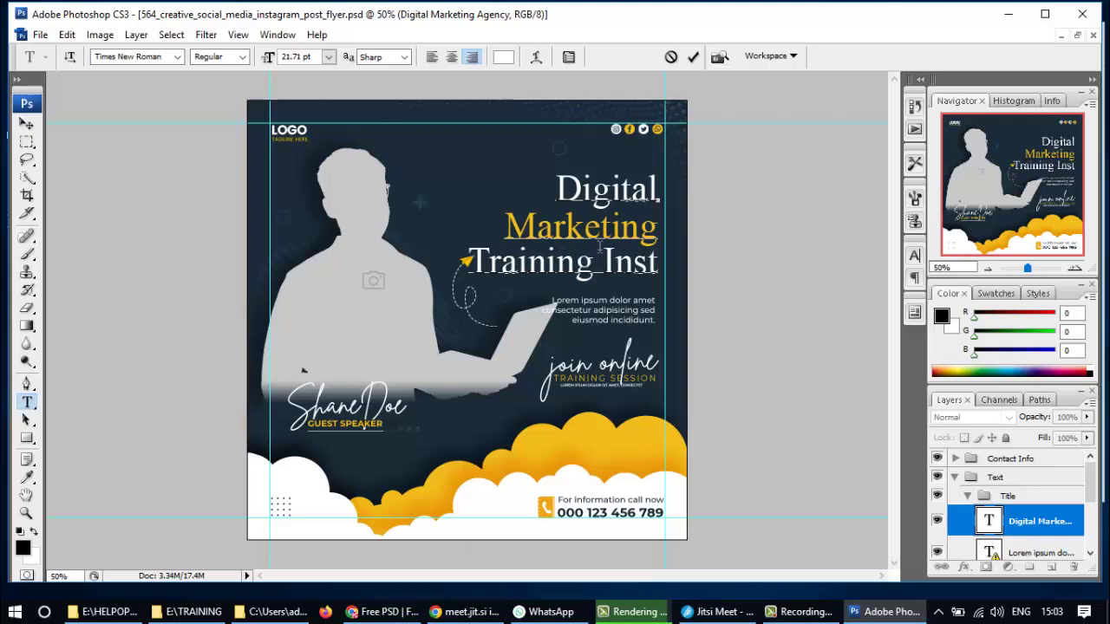
pyautogui.write('itute')
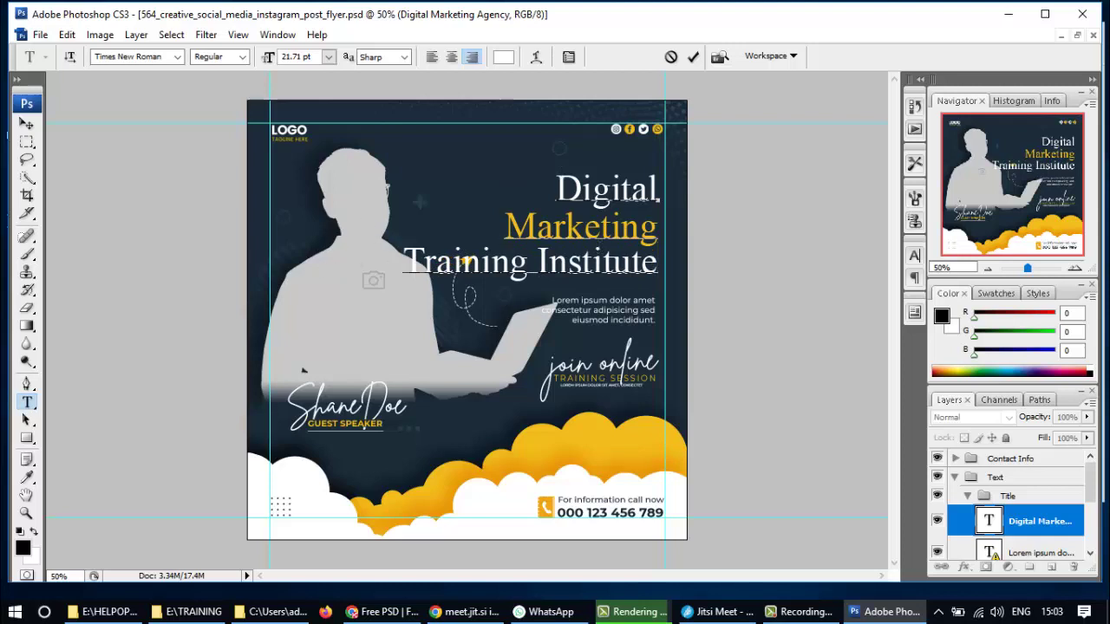
# - Set all of the flyer title's text to 18 pt and commit the title edit
pyautogui.hotkey('ctrl', 'a')
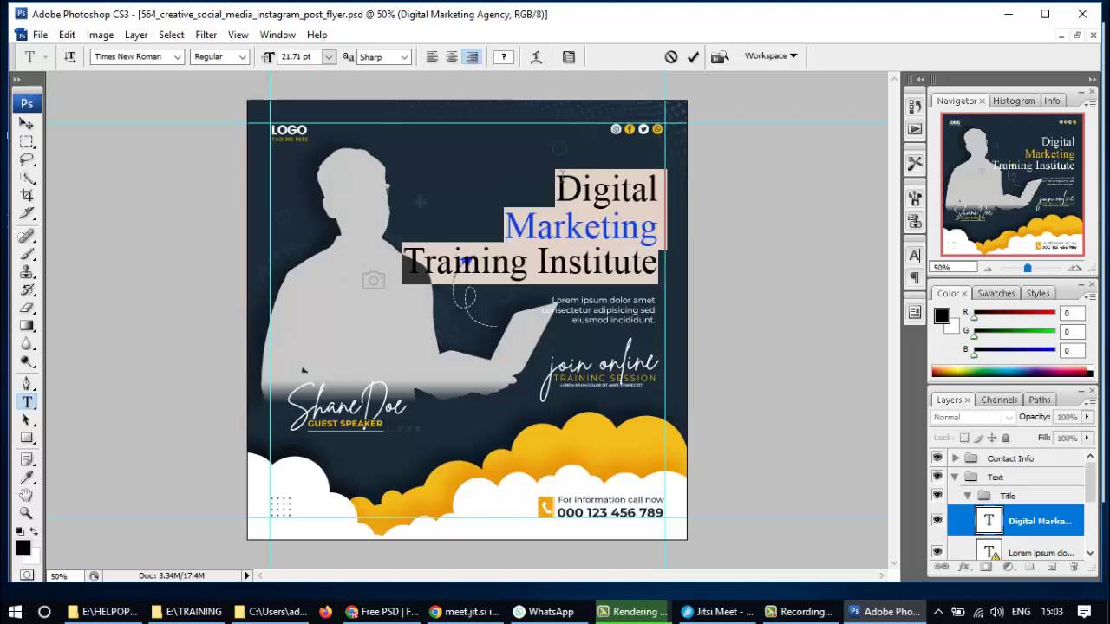
pyautogui.click(328, 58)
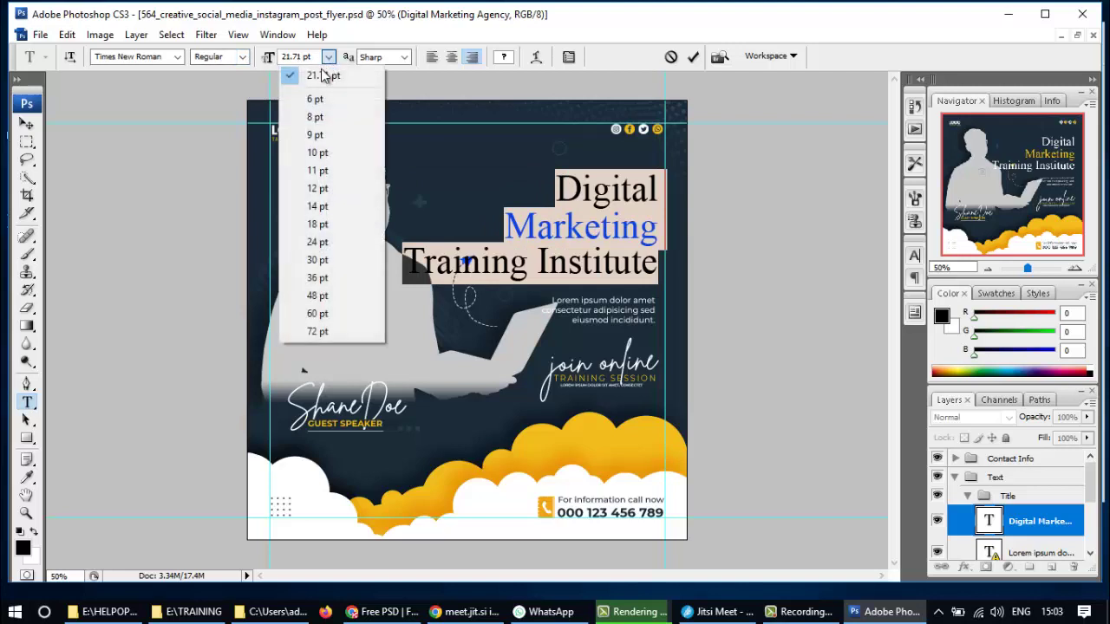
pyautogui.click(318, 242)
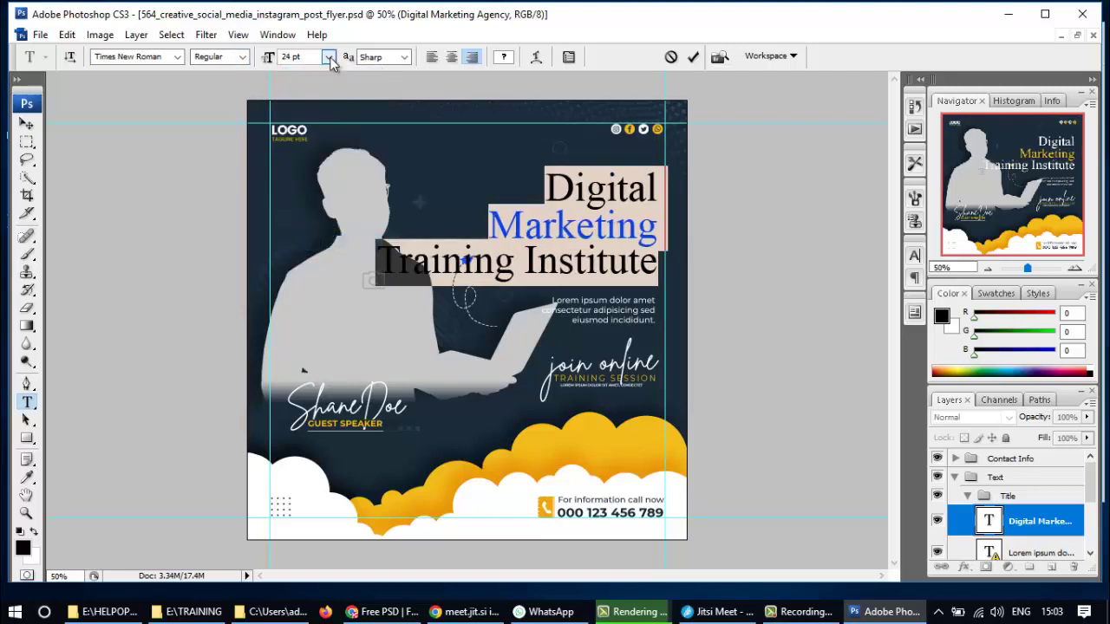
pyautogui.click(329, 58)
pyautogui.click(320, 224)
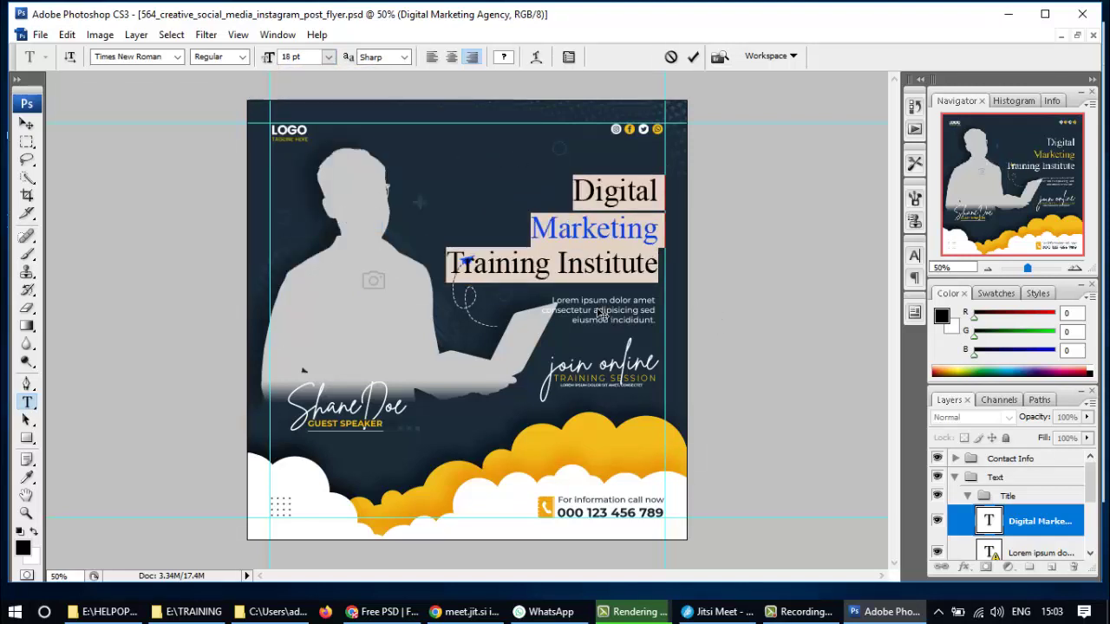
pyautogui.click(693, 56)
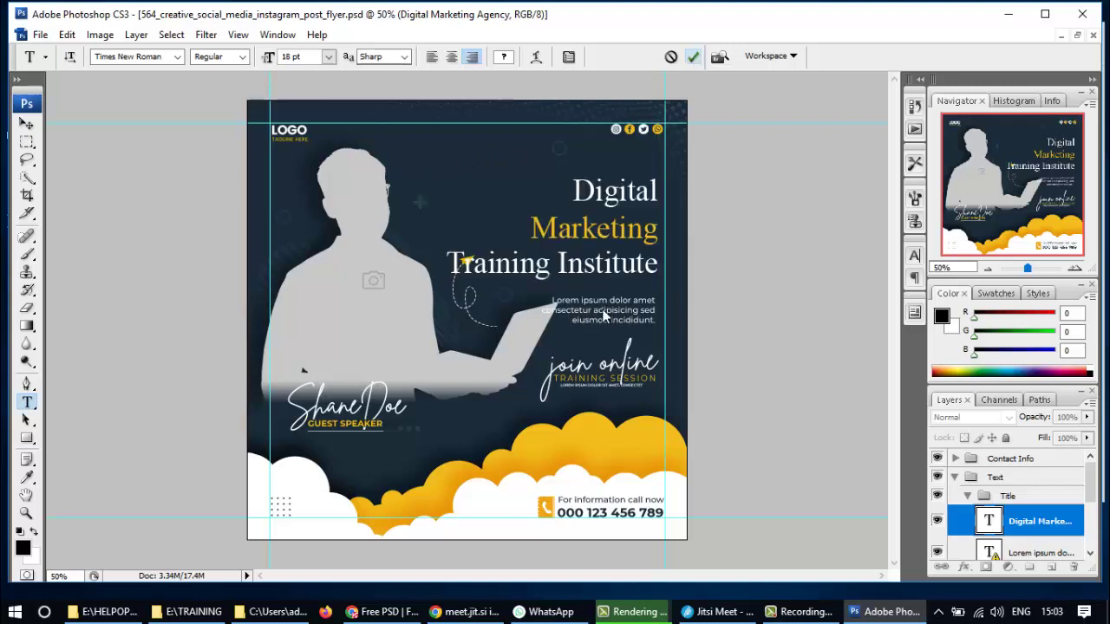
# - Reopen the flyer title for editing and try the Engravers MT font on all of its text
pyautogui.doubleClick(589, 191)
pyautogui.hotkey('ctrl', 'a')
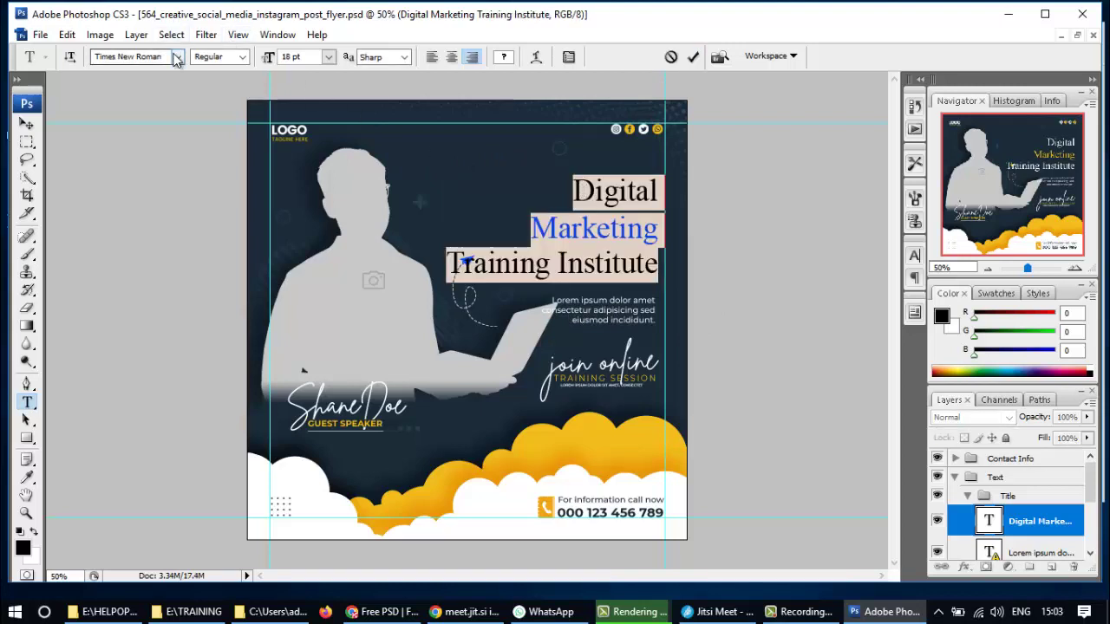
pyautogui.click(176, 56)
pyautogui.scroll(9, 149, 324)
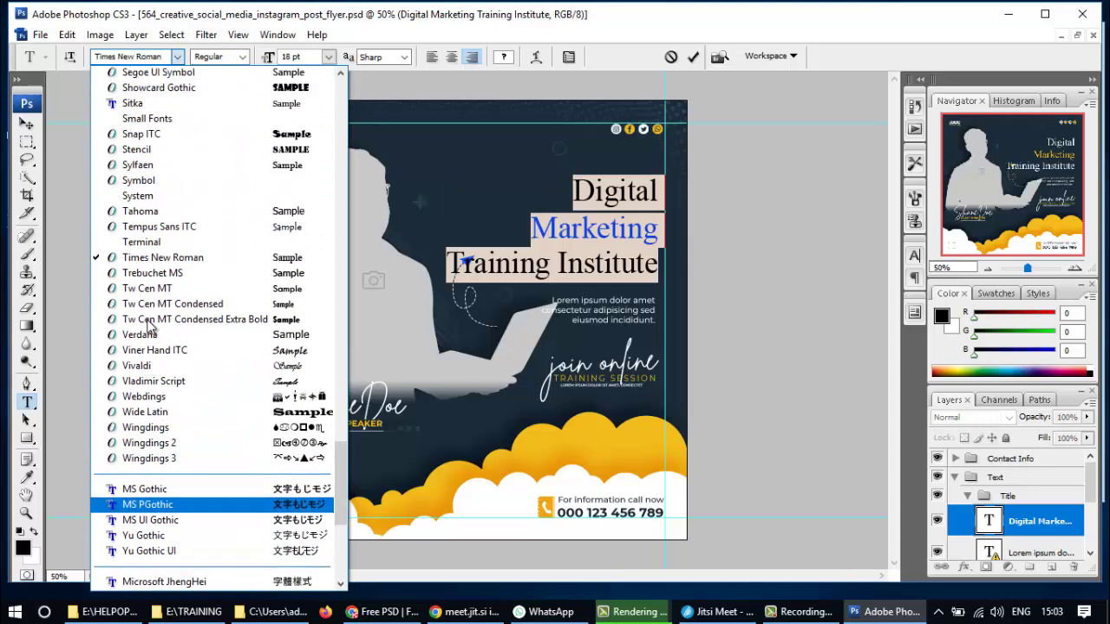
pyautogui.scroll(7, 188, 359)
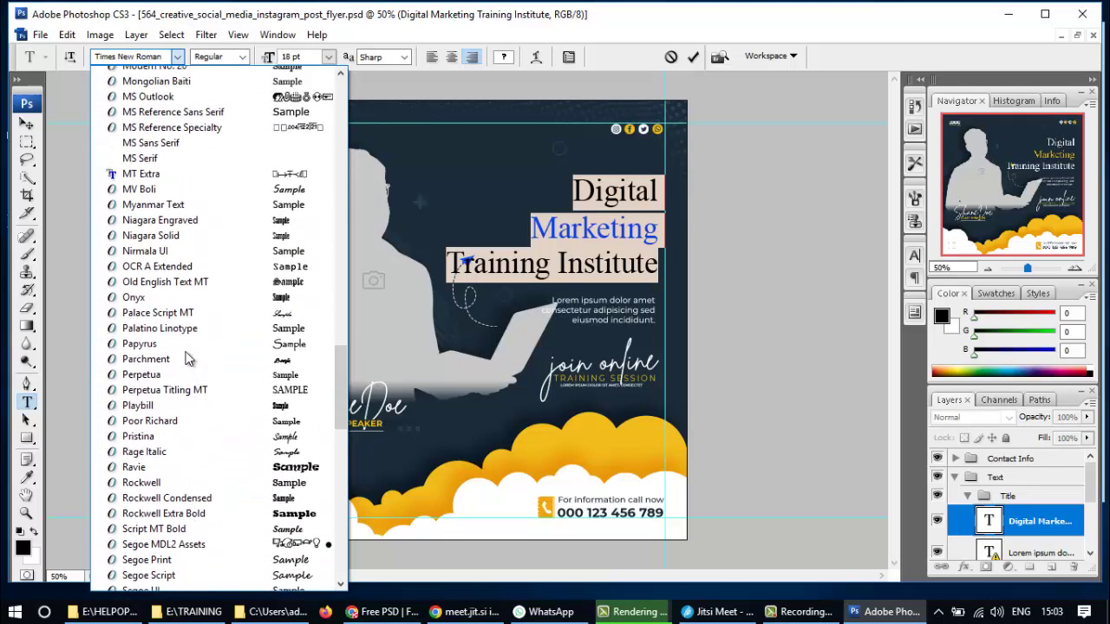
pyautogui.scroll(5, 189, 359)
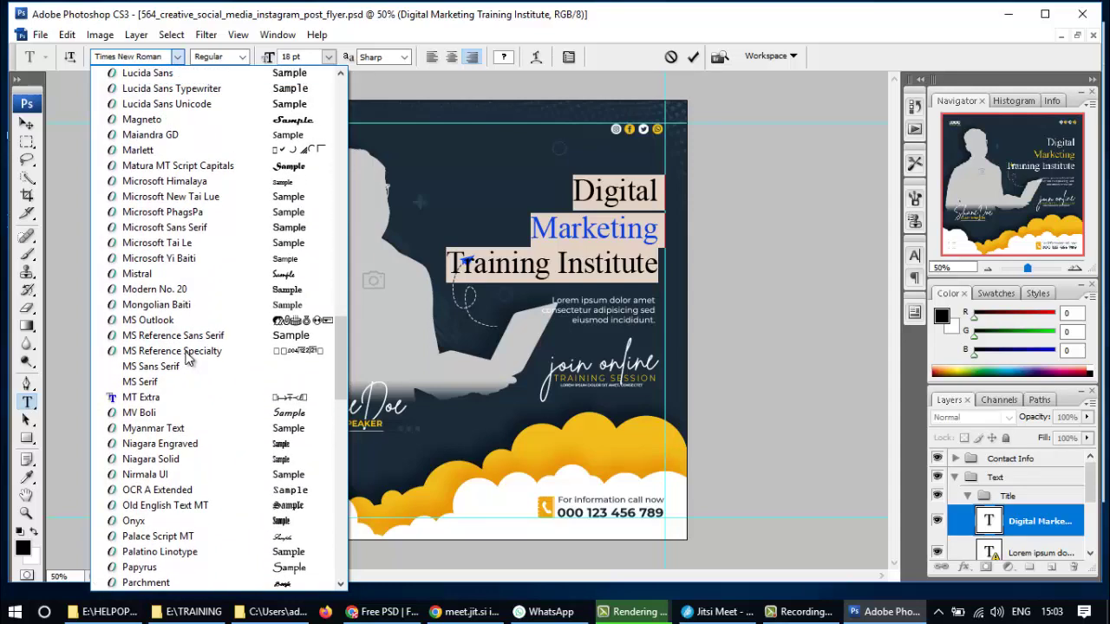
pyautogui.scroll(2, 189, 359)
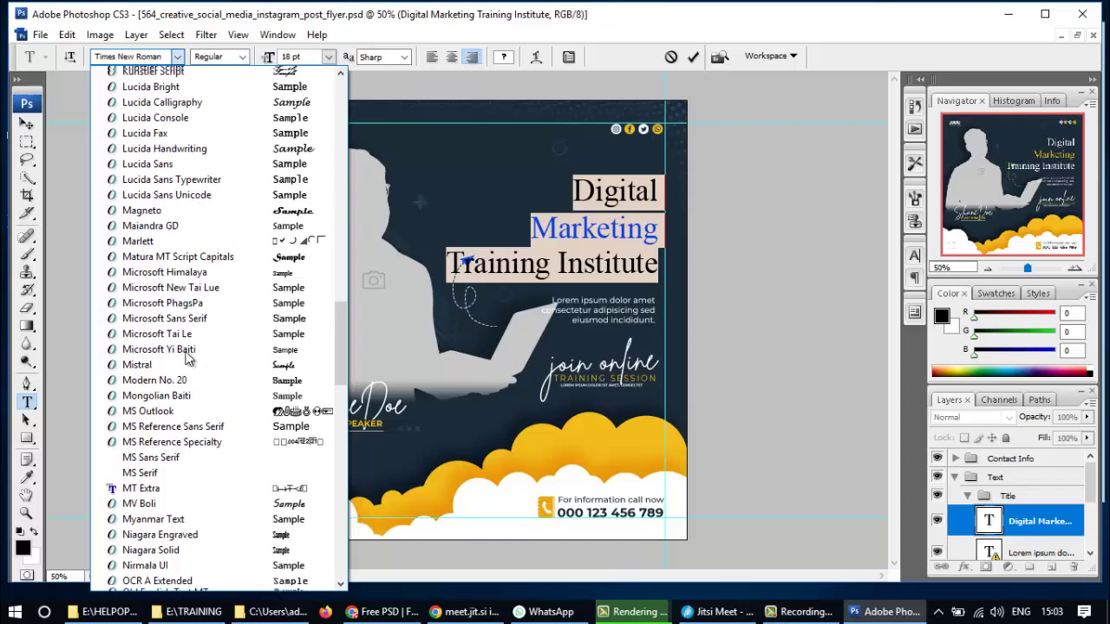
pyautogui.scroll(3, 188, 359)
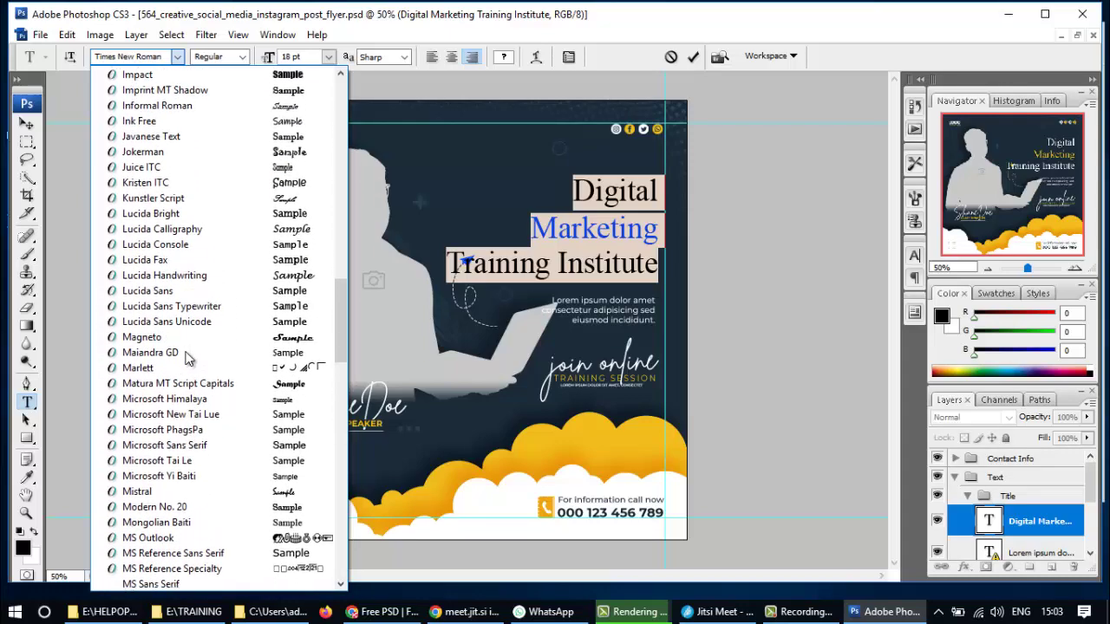
pyautogui.scroll(3, 188, 359)
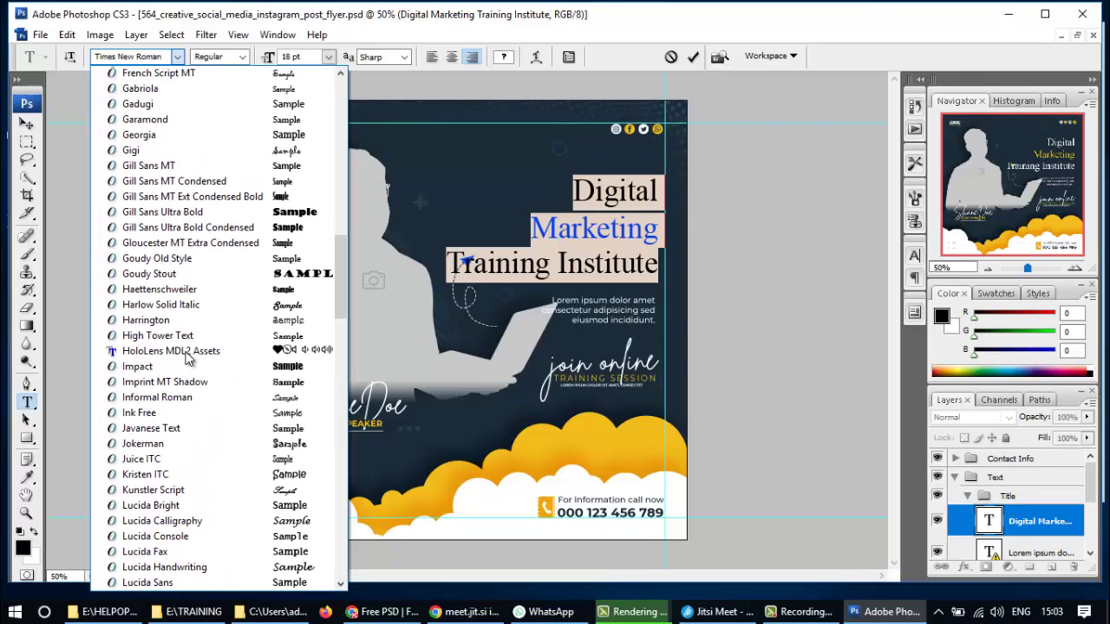
pyautogui.scroll(1, 186, 357)
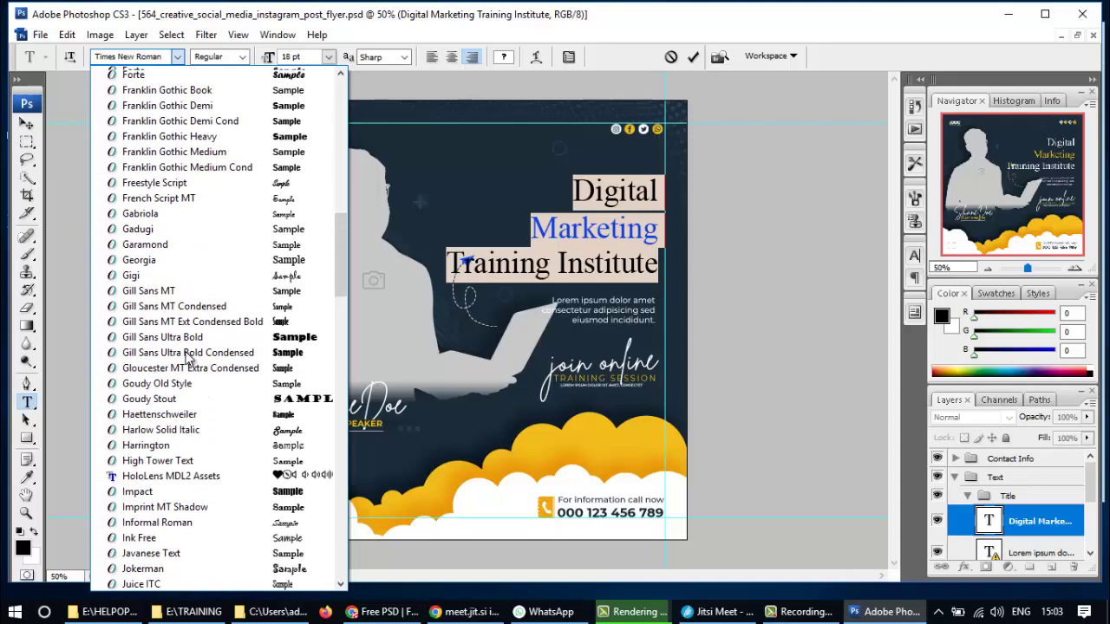
pyautogui.scroll(2, 195, 358)
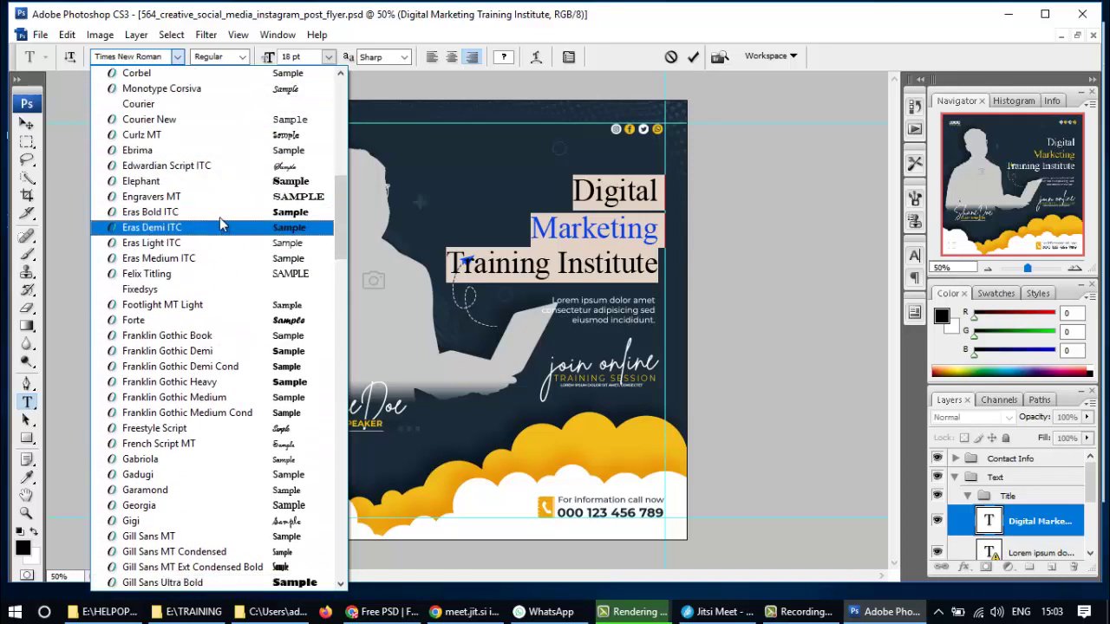
pyautogui.click(159, 196)
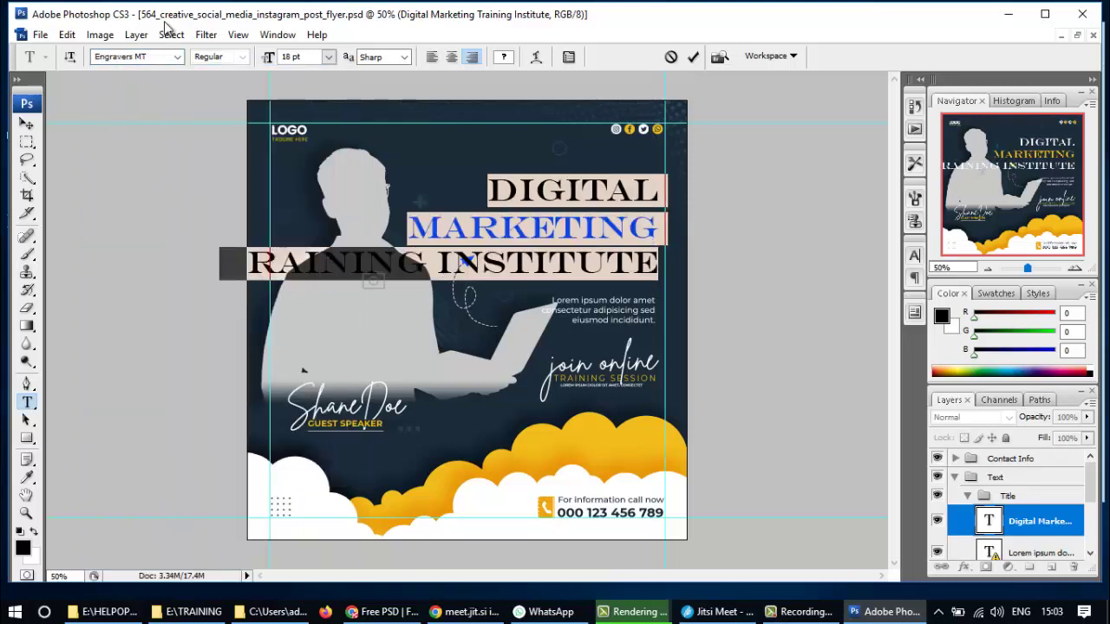
# - Try the Copperplate Gothic Bold font on the whole flyer title
pyautogui.click(178, 57)
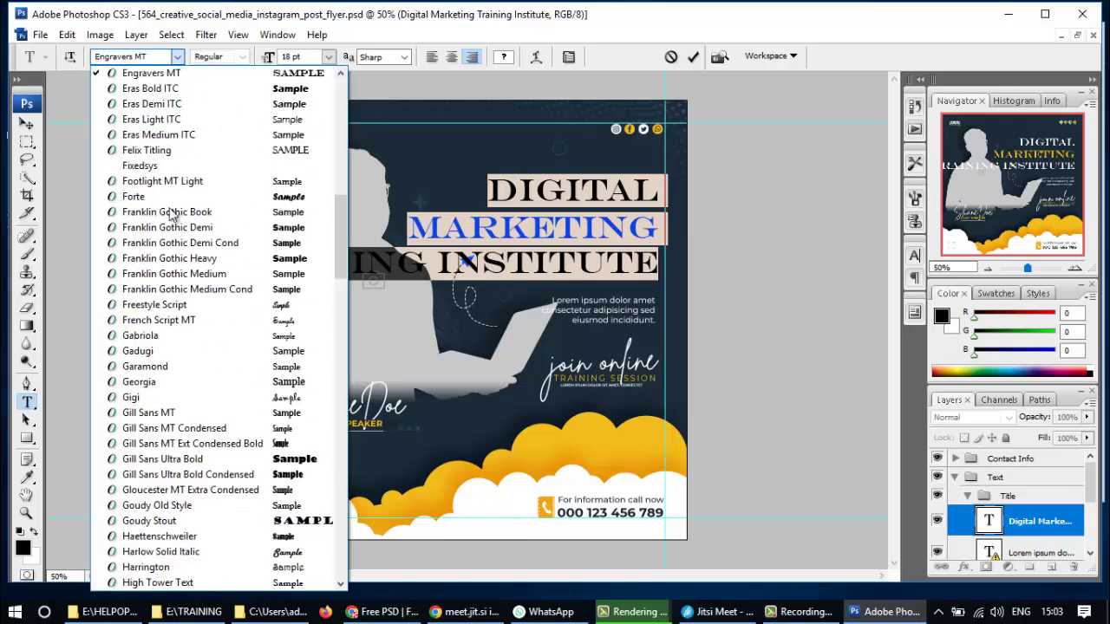
pyautogui.scroll(3, 187, 355)
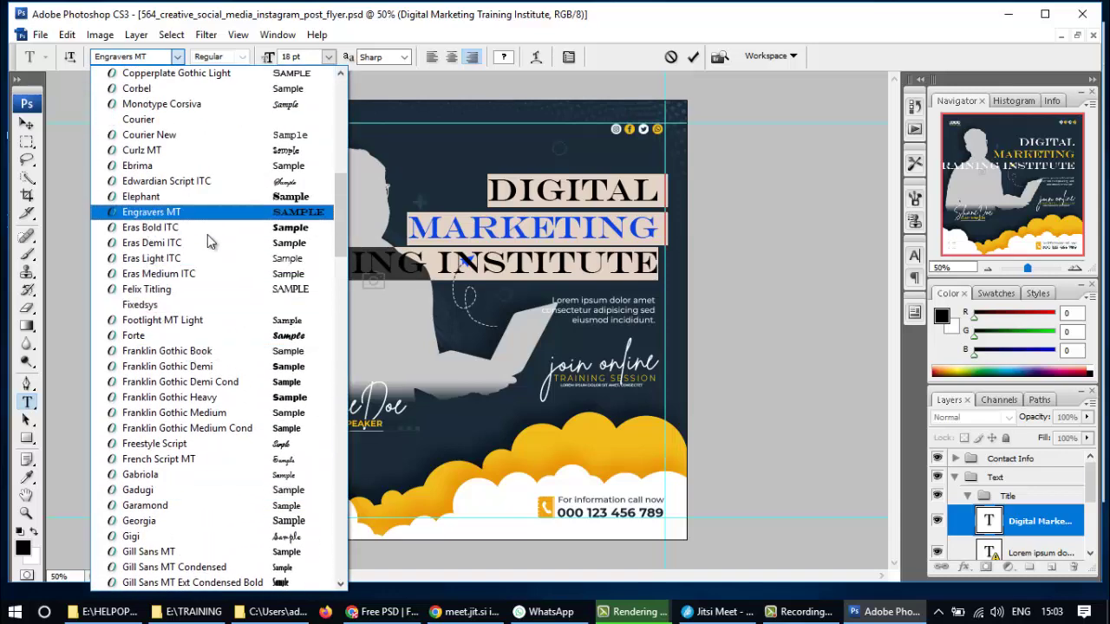
pyautogui.scroll(1, 209, 243)
pyautogui.scroll(3, 208, 243)
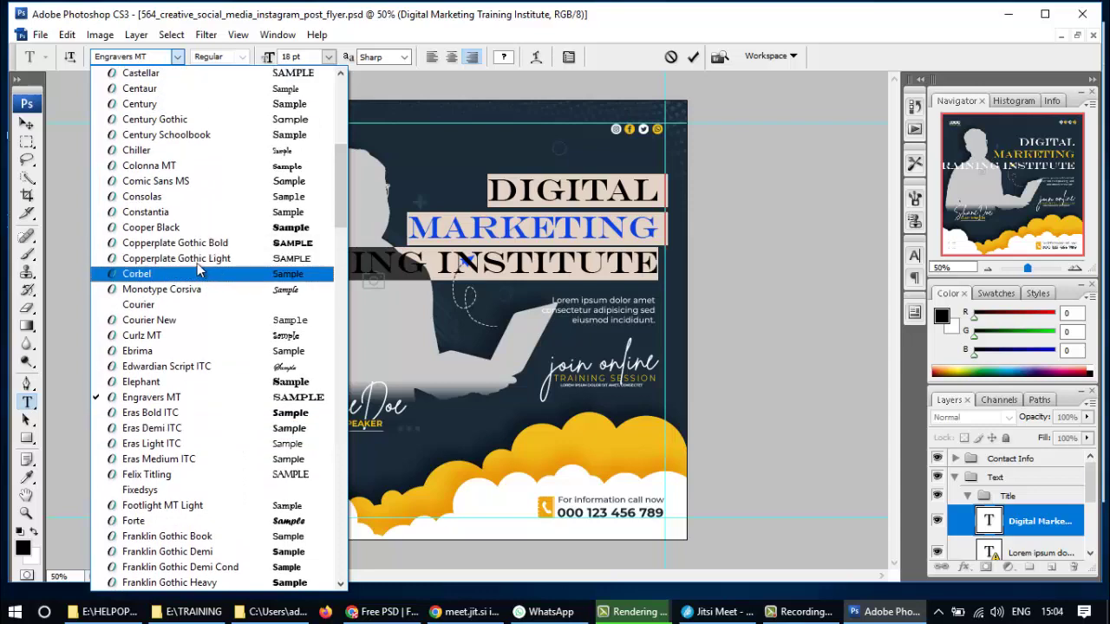
pyautogui.click(167, 243)
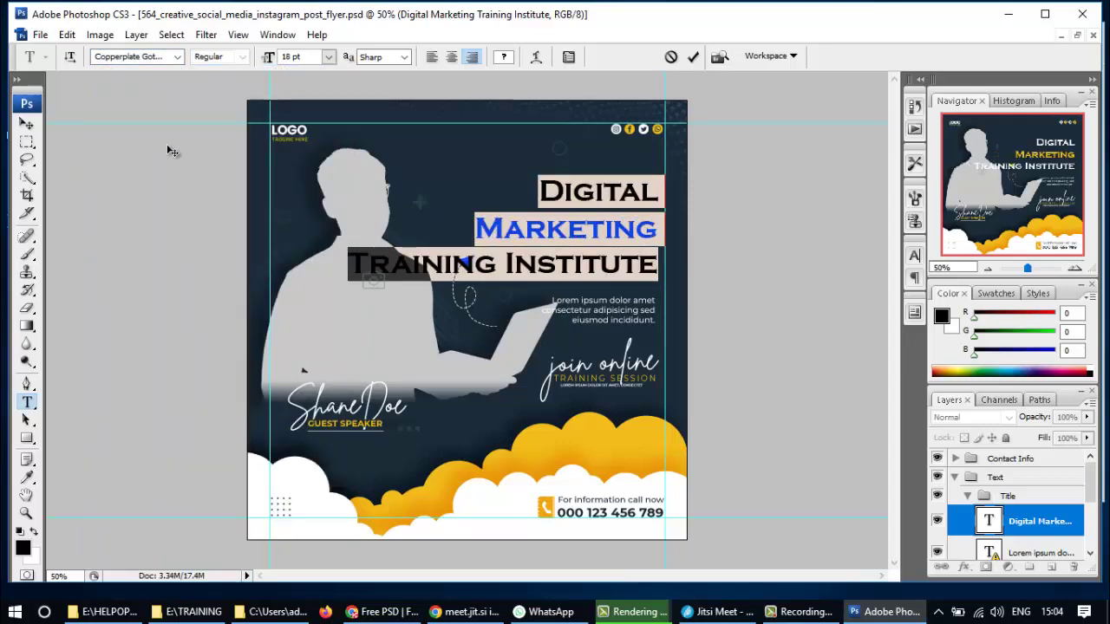
# - Change the whole flyer title to Arial in the Bold style and commit the edit
pyautogui.click(177, 56)
pyautogui.scroll(7, 176, 262)
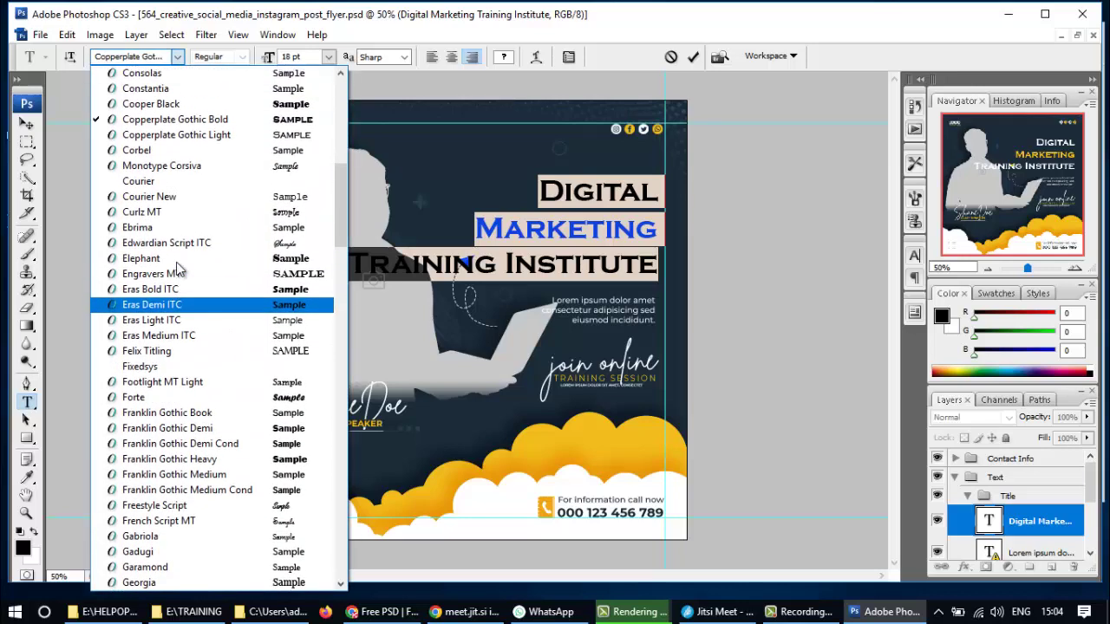
pyautogui.scroll(1, 176, 269)
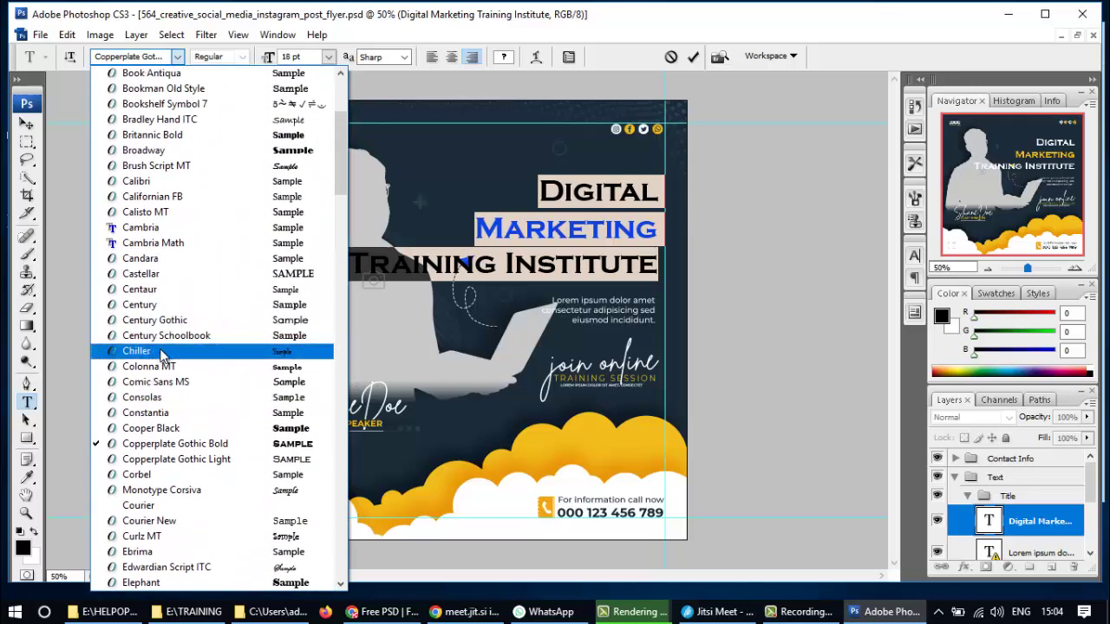
pyautogui.scroll(3, 162, 351)
pyautogui.scroll(2, 160, 351)
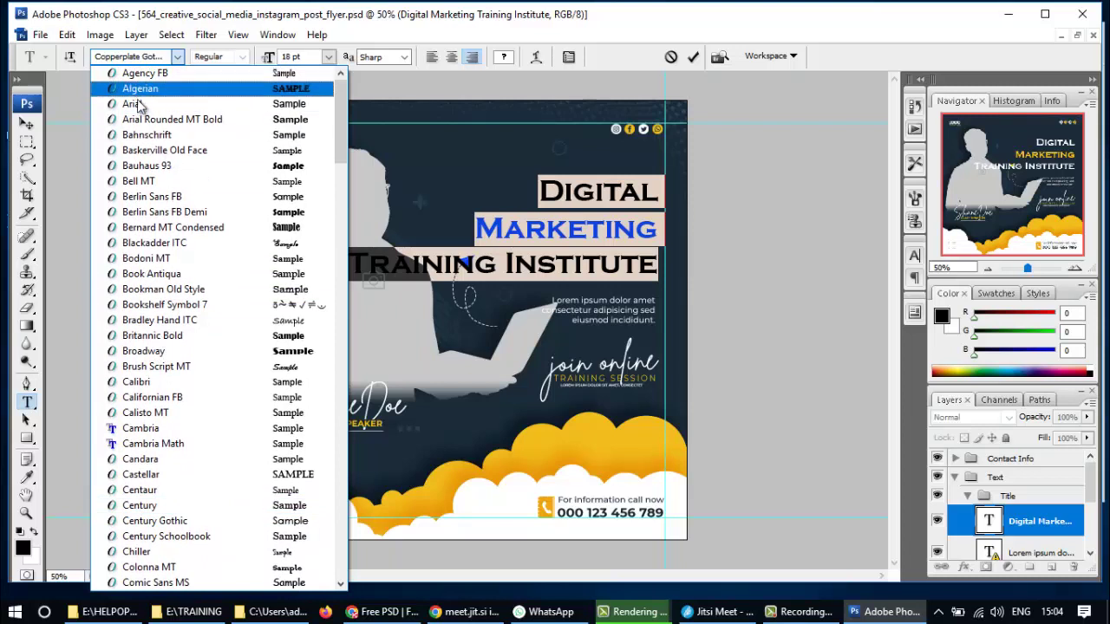
pyautogui.click(140, 104)
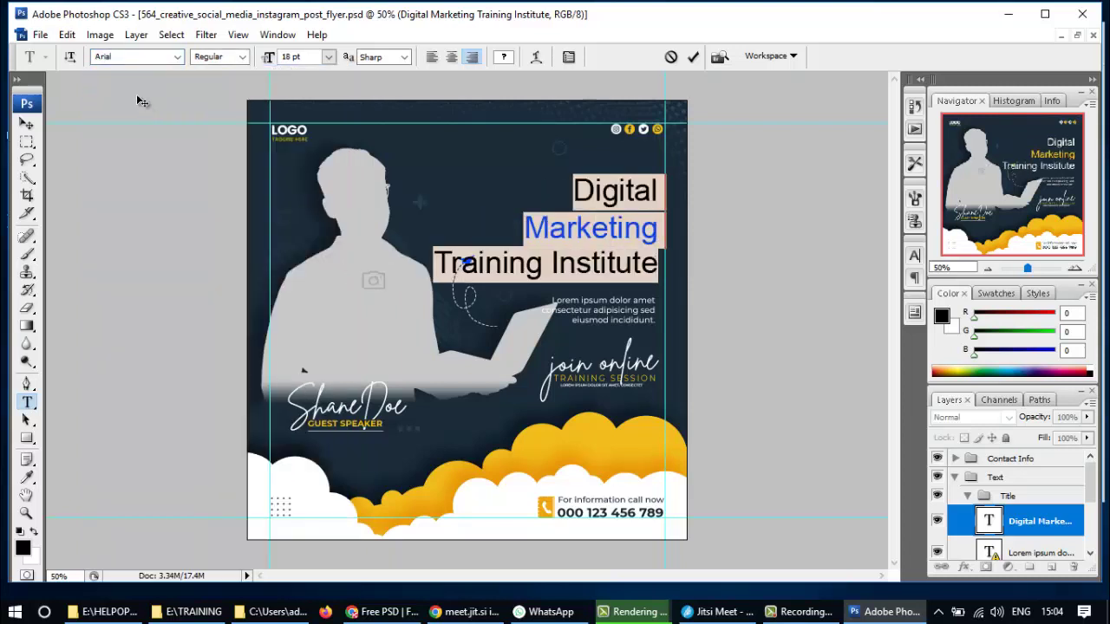
pyautogui.click(219, 57)
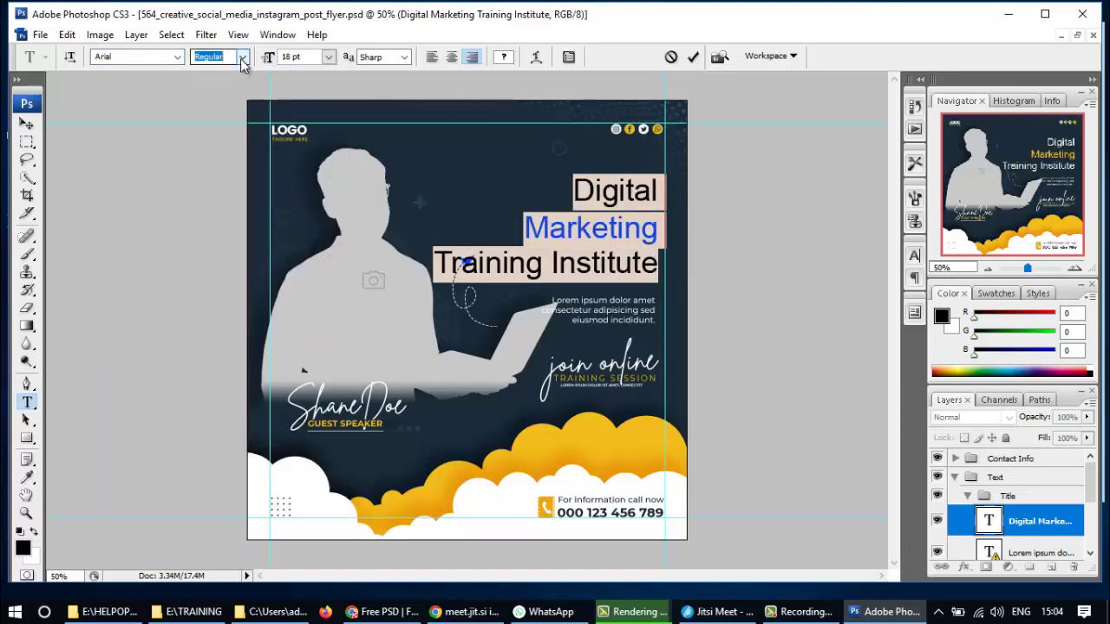
pyautogui.click(242, 59)
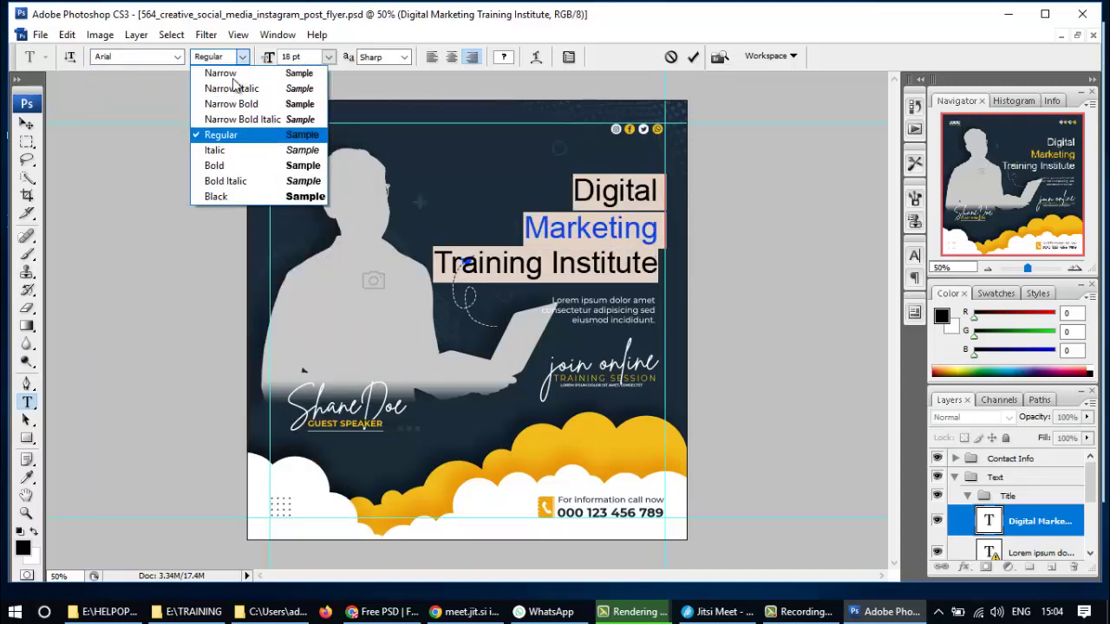
pyautogui.click(221, 166)
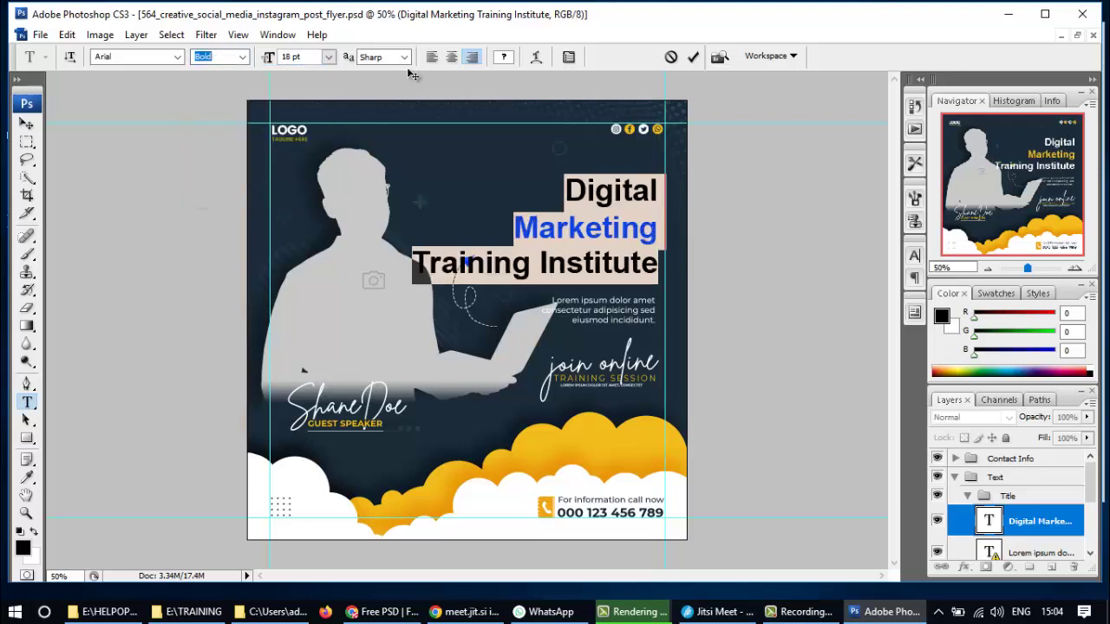
pyautogui.click(693, 57)
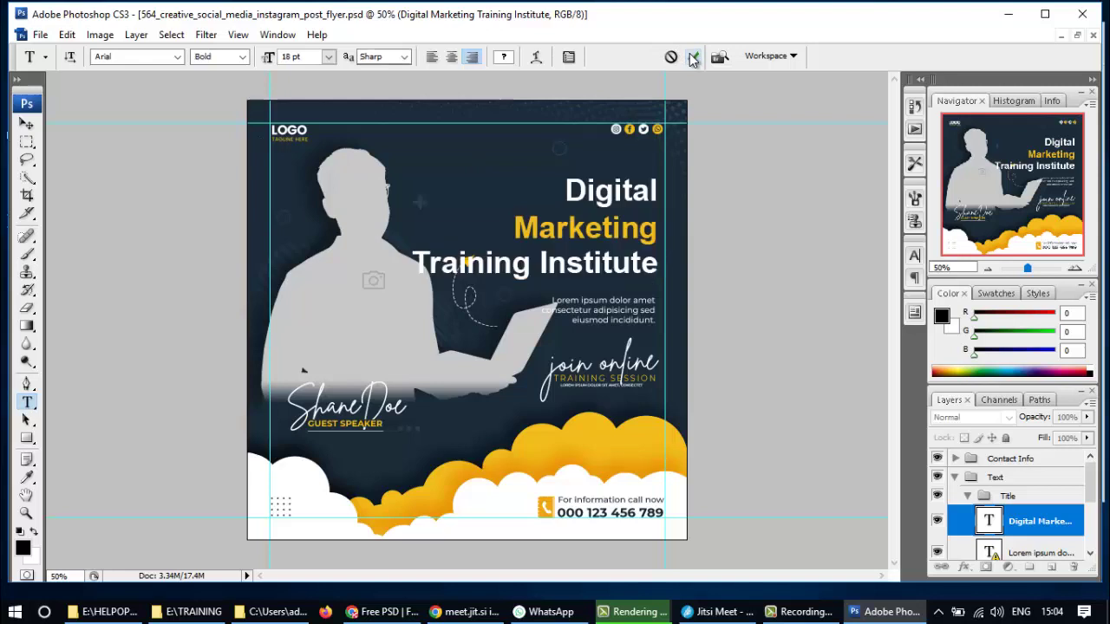
# - Reduce all of the flyer title's text to 16 pt and commit the change
pyautogui.click(579, 192)
pyautogui.hotkey('ctrl', 'a')
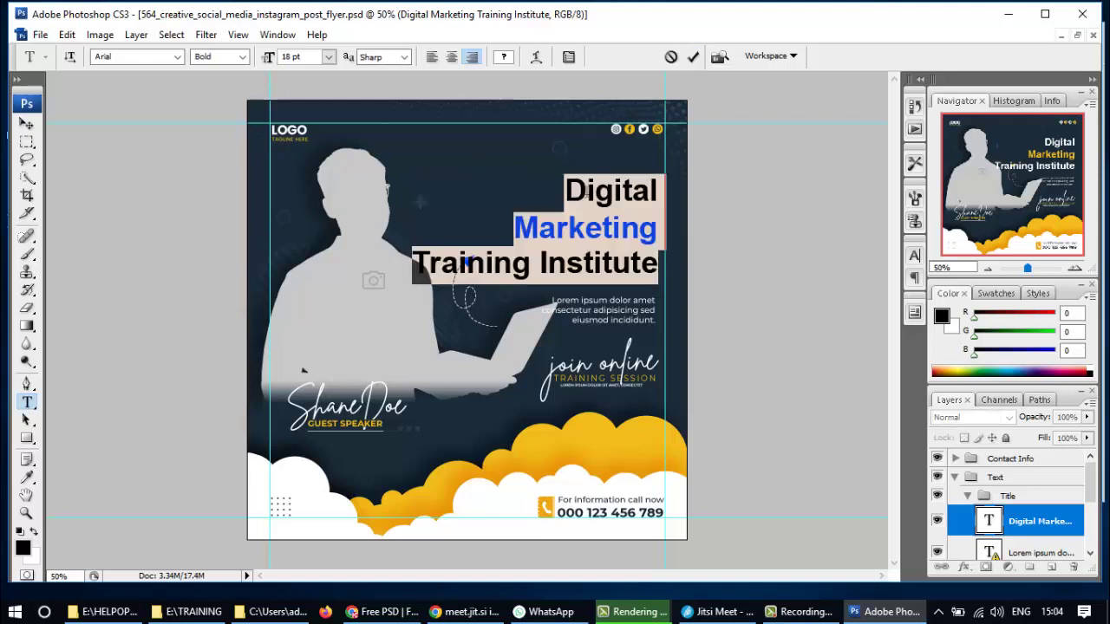
pyautogui.click(329, 57)
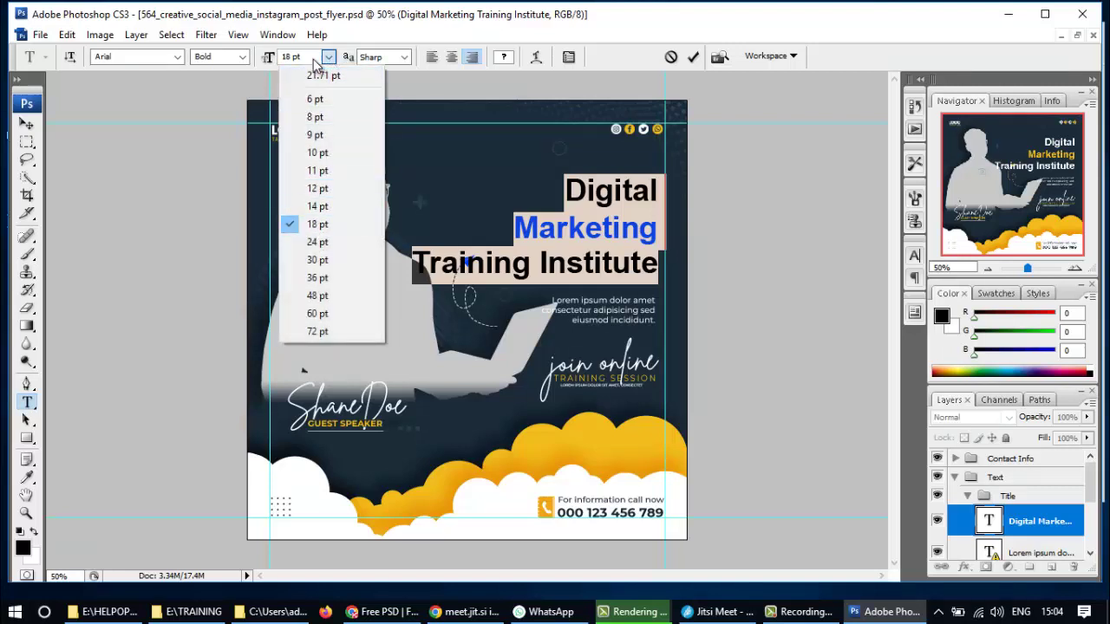
pyautogui.click(314, 60)
pyautogui.click(264, 57)
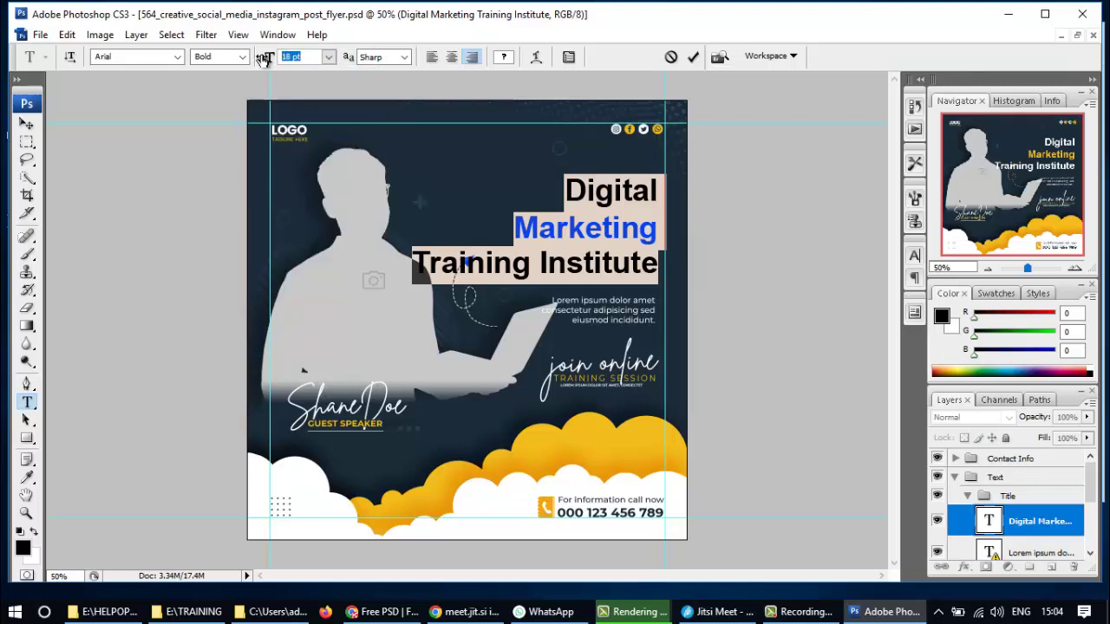
pyautogui.write('17')
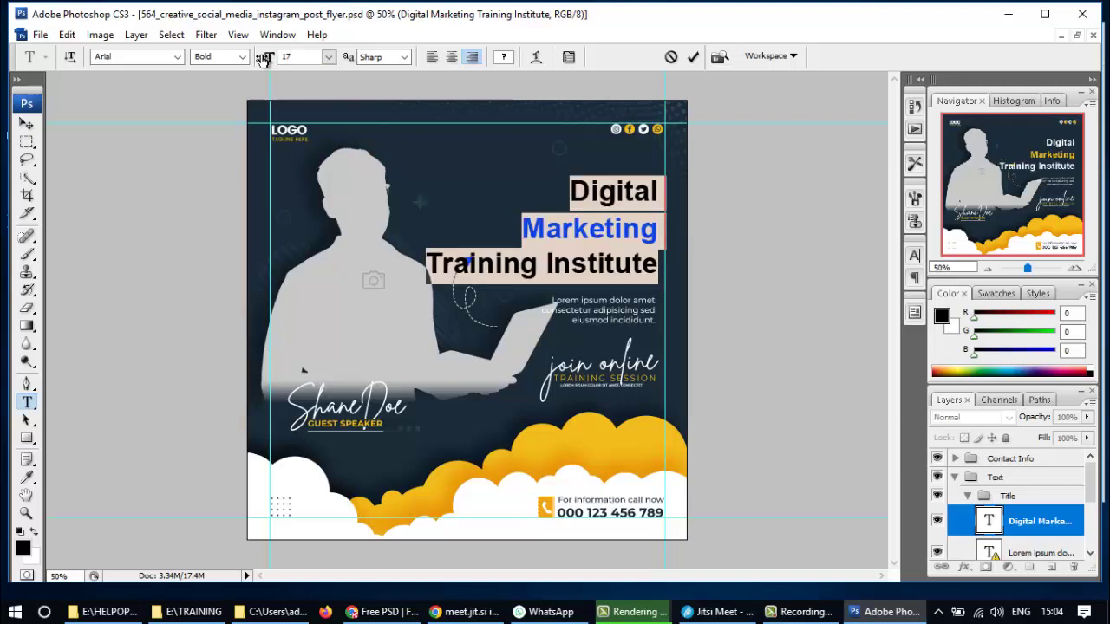
pyautogui.press('BackSpace')
pyautogui.write('6')
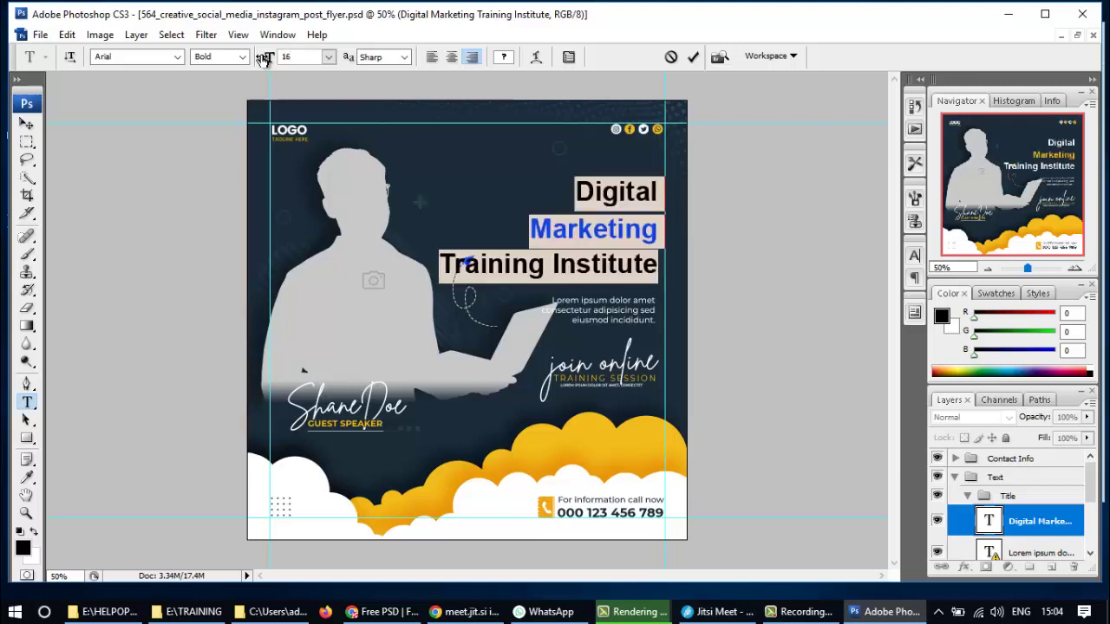
pyautogui.press('Return')
pyautogui.click(694, 58)
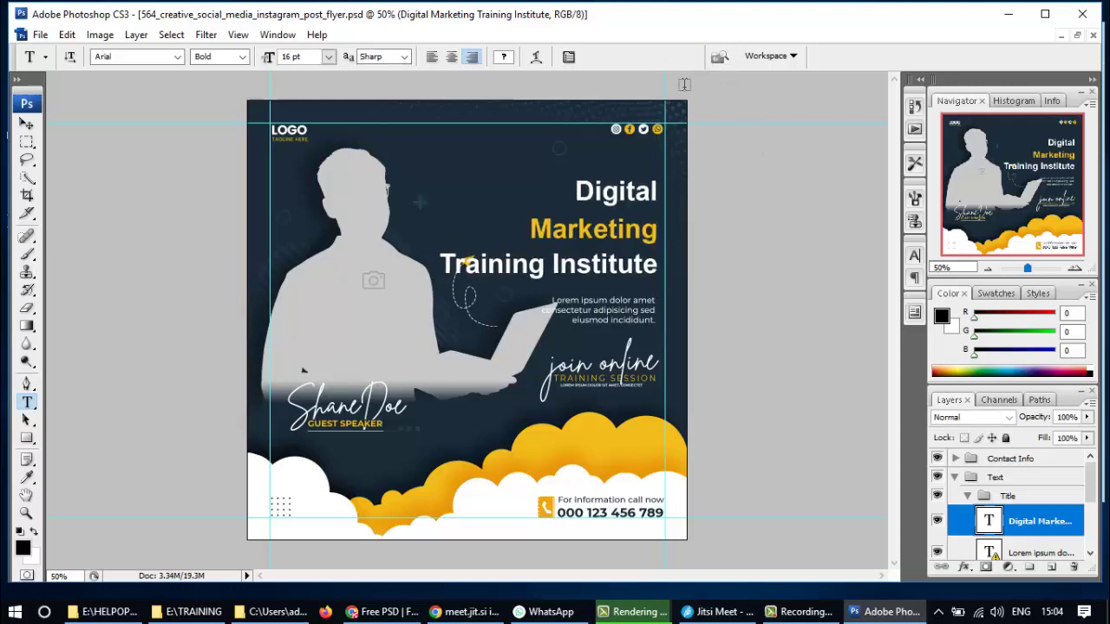
# - Delete all of the placeholder Lorem ipsum paragraph below the flyer title, accepting the font substitution, and commit the edit
pyautogui.click(604, 309)
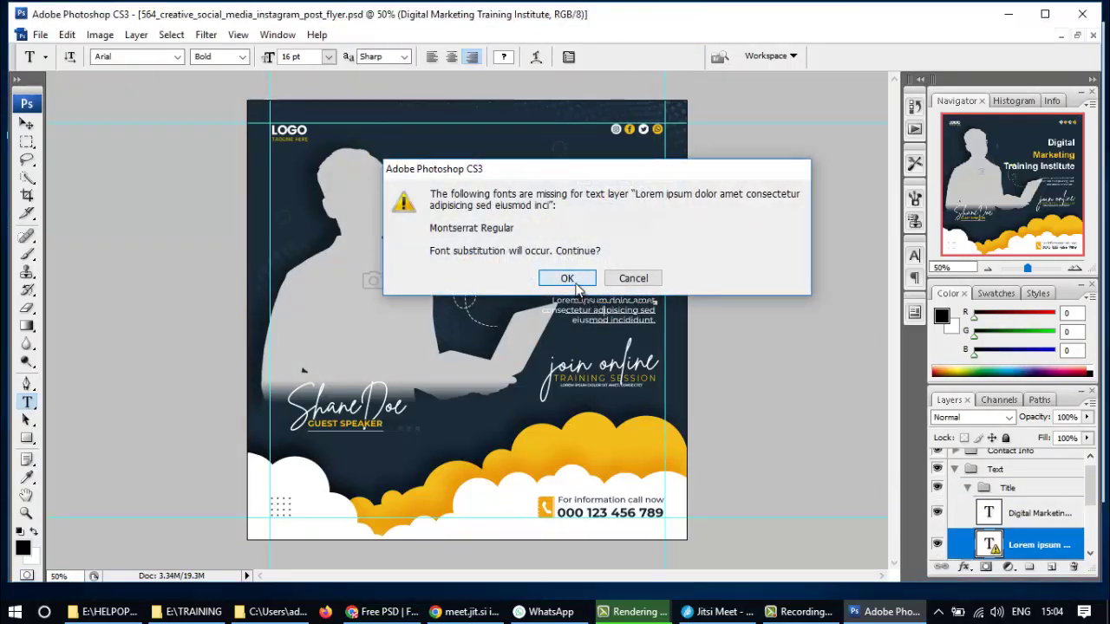
pyautogui.click(567, 279)
pyautogui.hotkey('ctrl', 'a')
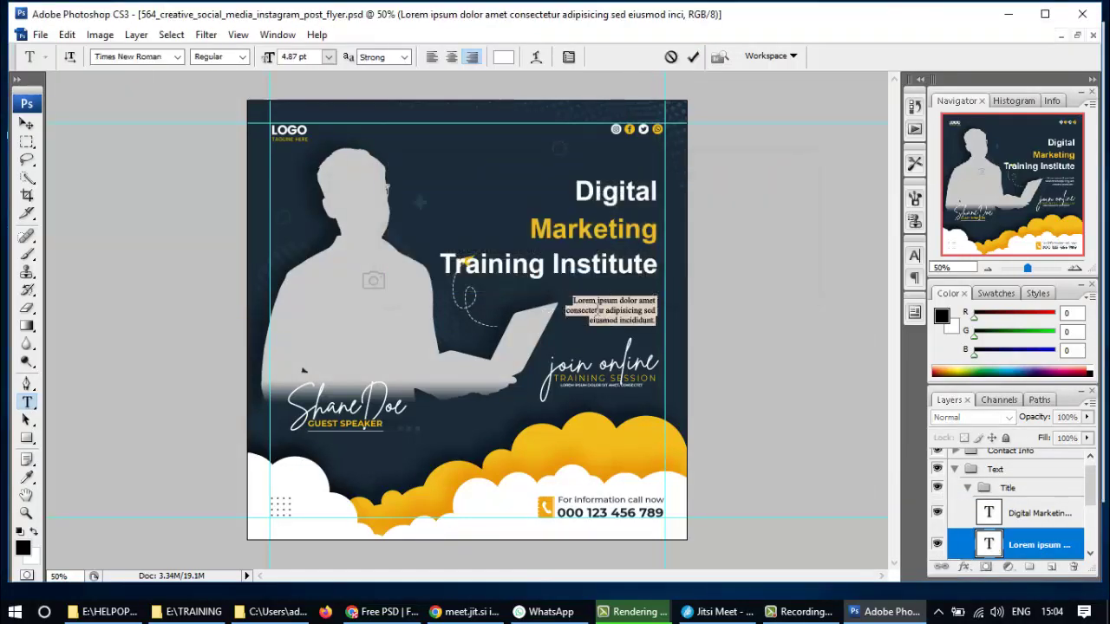
pyautogui.press('BackSpace')
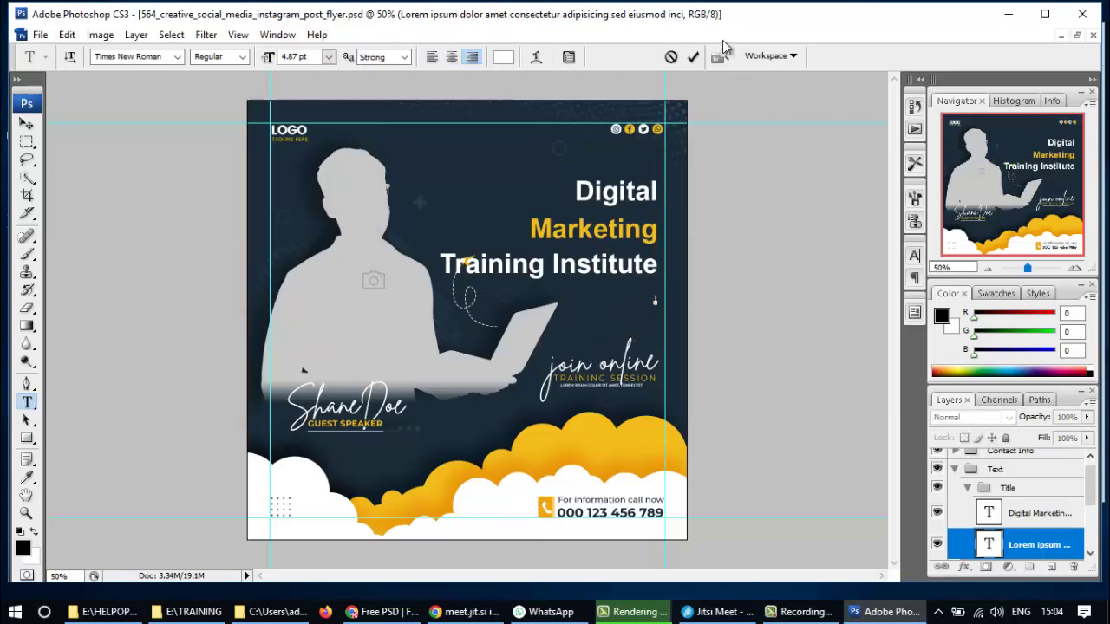
pyautogui.click(693, 57)
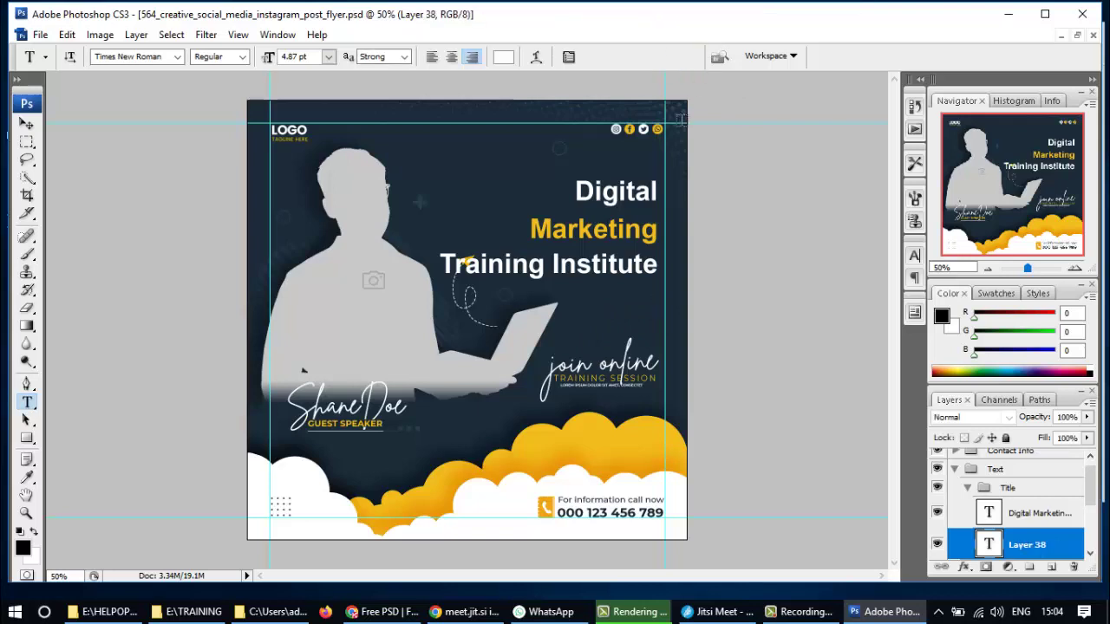
pyautogui.click(601, 364)
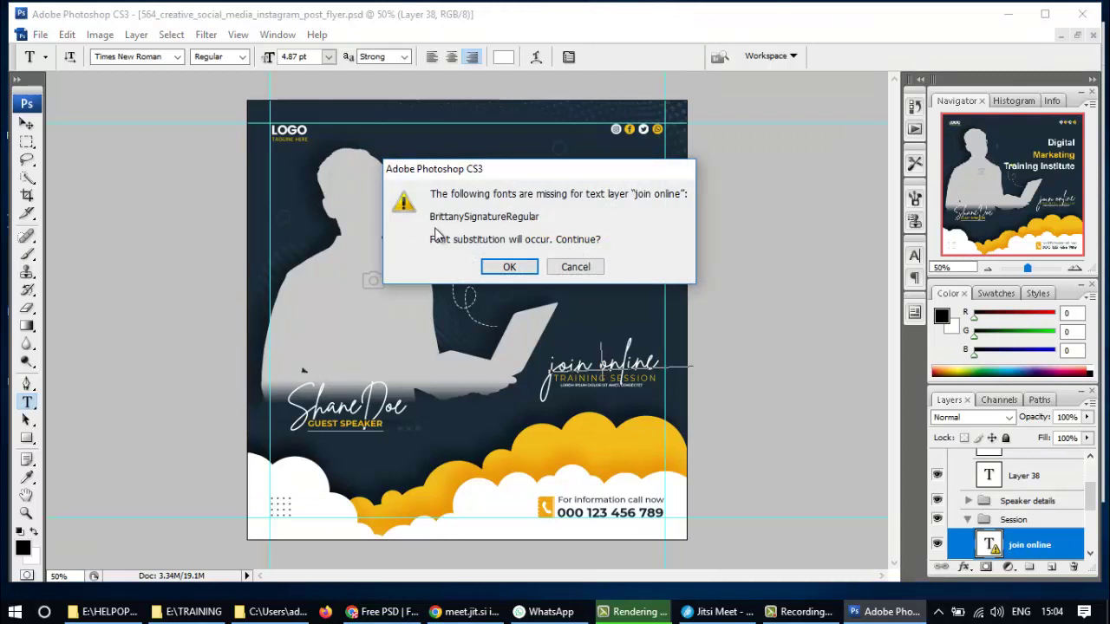
pyautogui.click(576, 267)
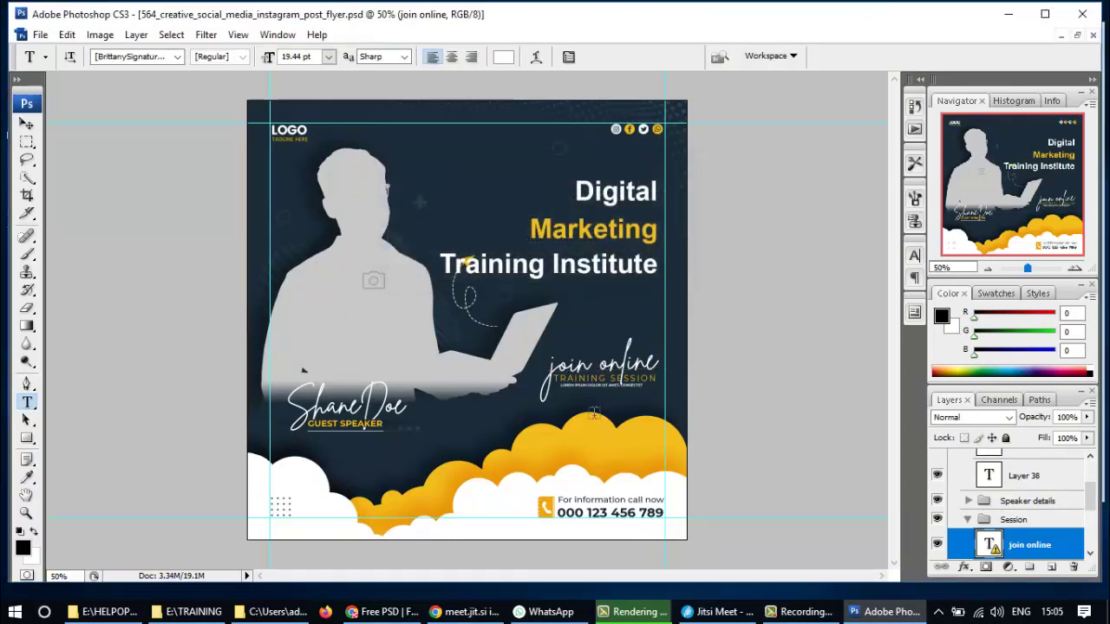
pyautogui.click(601, 381)
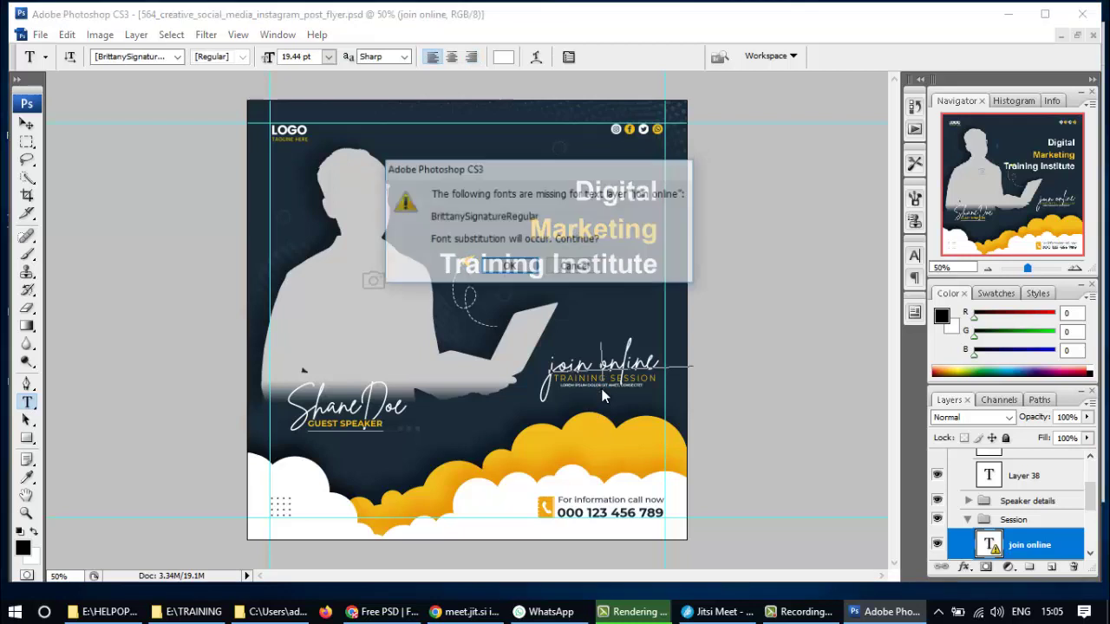
pyautogui.click(510, 266)
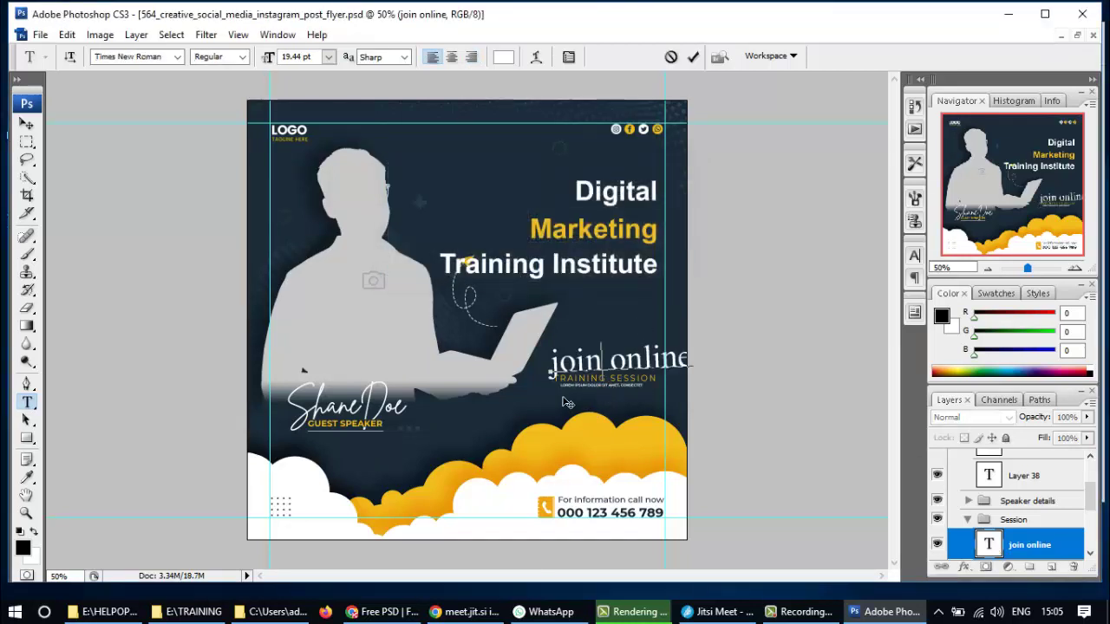
pyautogui.click(671, 58)
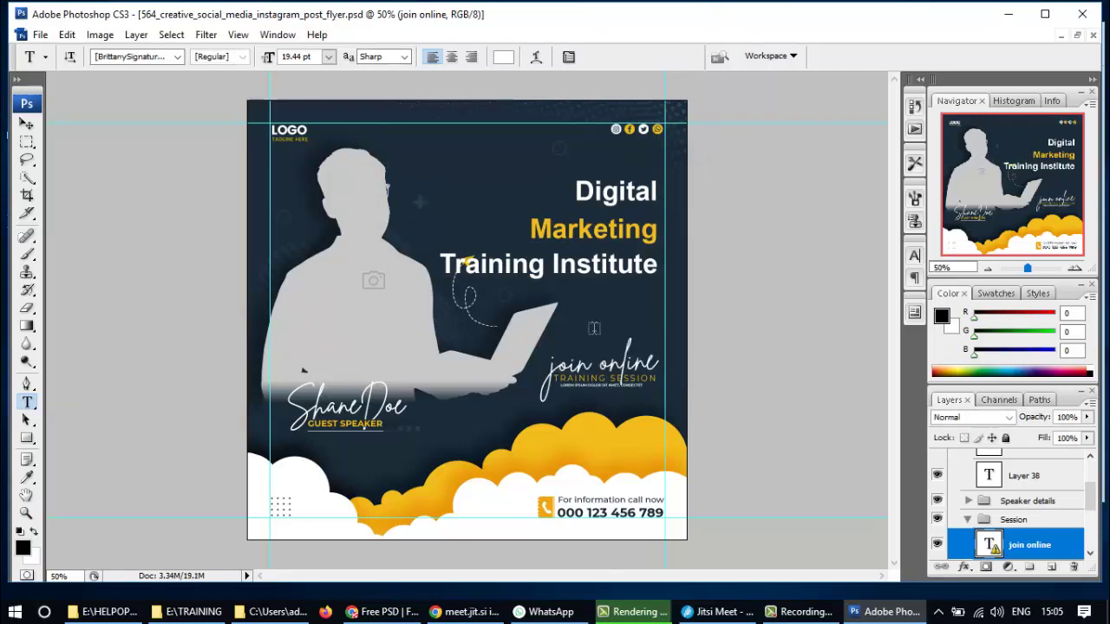
pyautogui.click(607, 390)
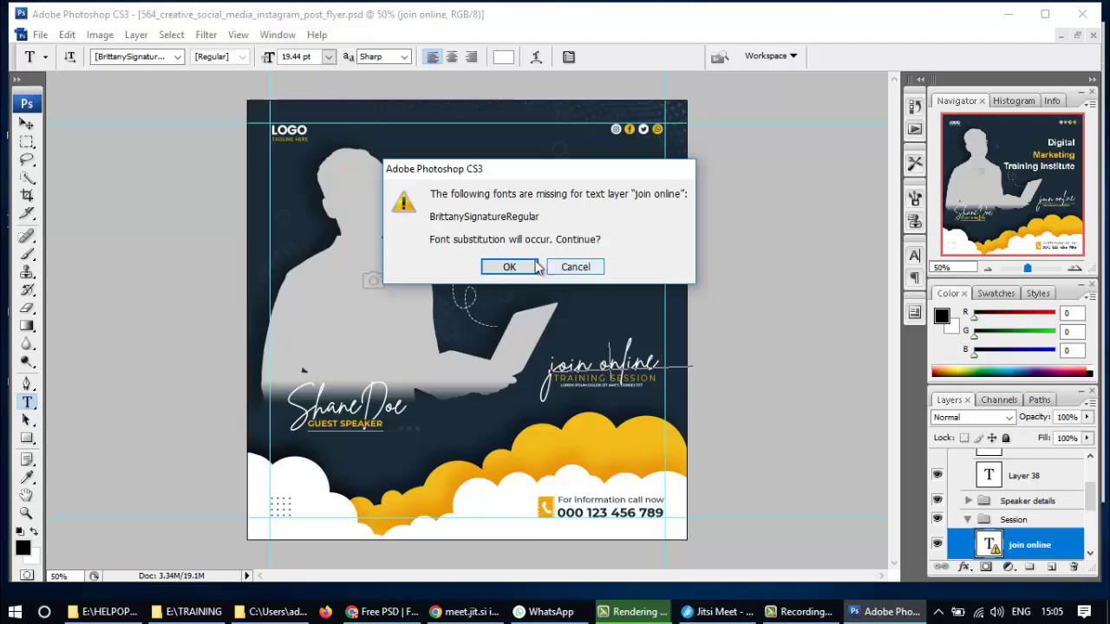
pyautogui.click(575, 267)
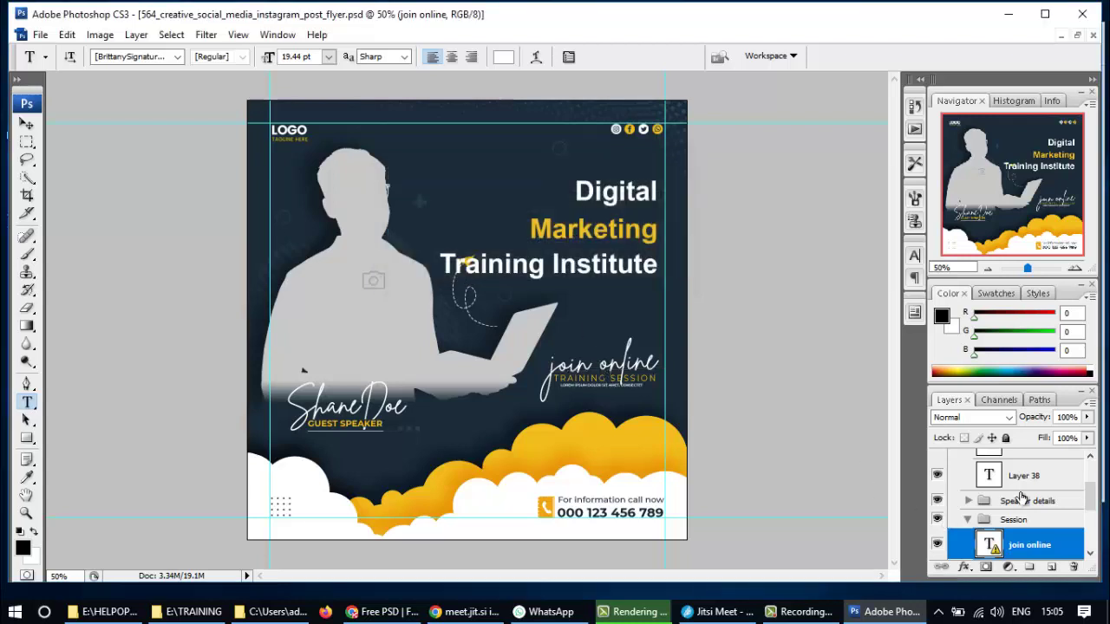
pyautogui.scroll(-4, 1058, 521)
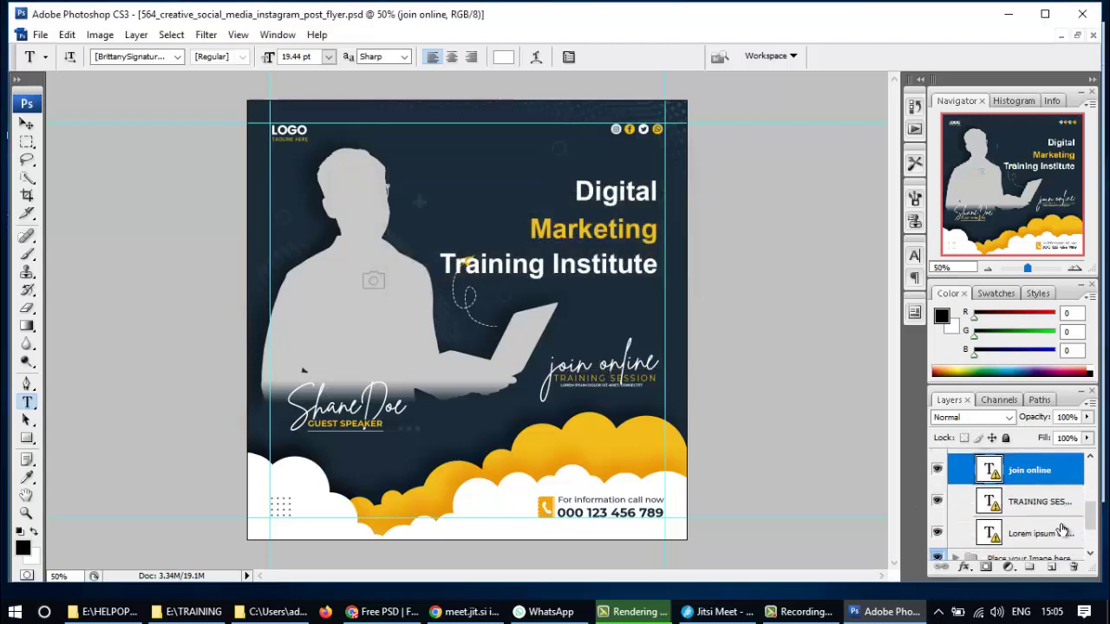
pyautogui.click(1047, 534)
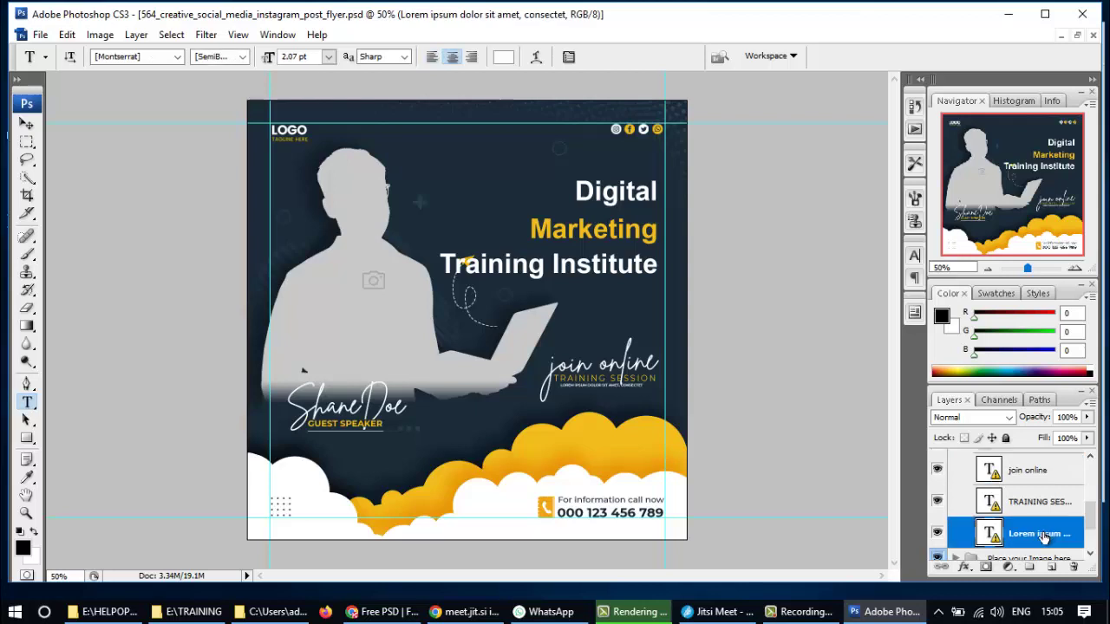
pyautogui.click(582, 389)
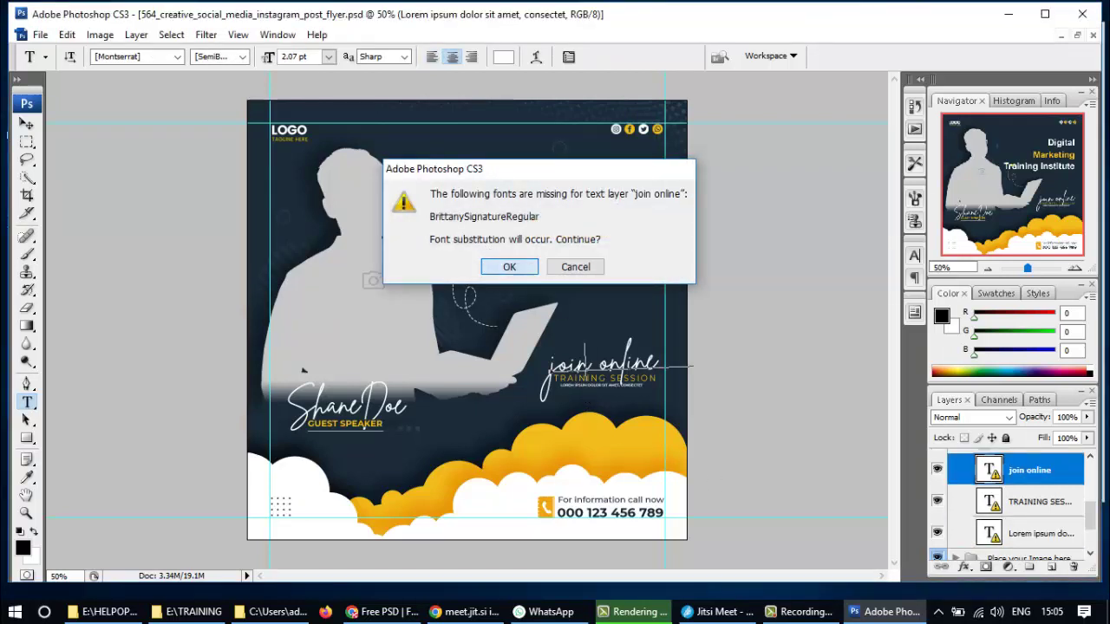
pyautogui.press('Return')
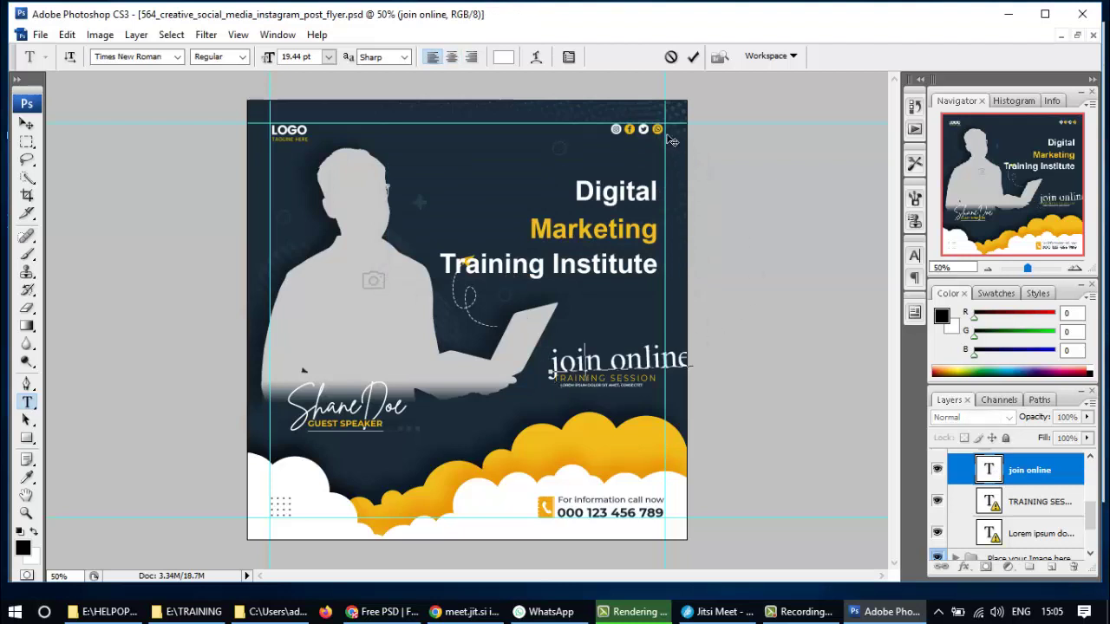
pyautogui.click(671, 56)
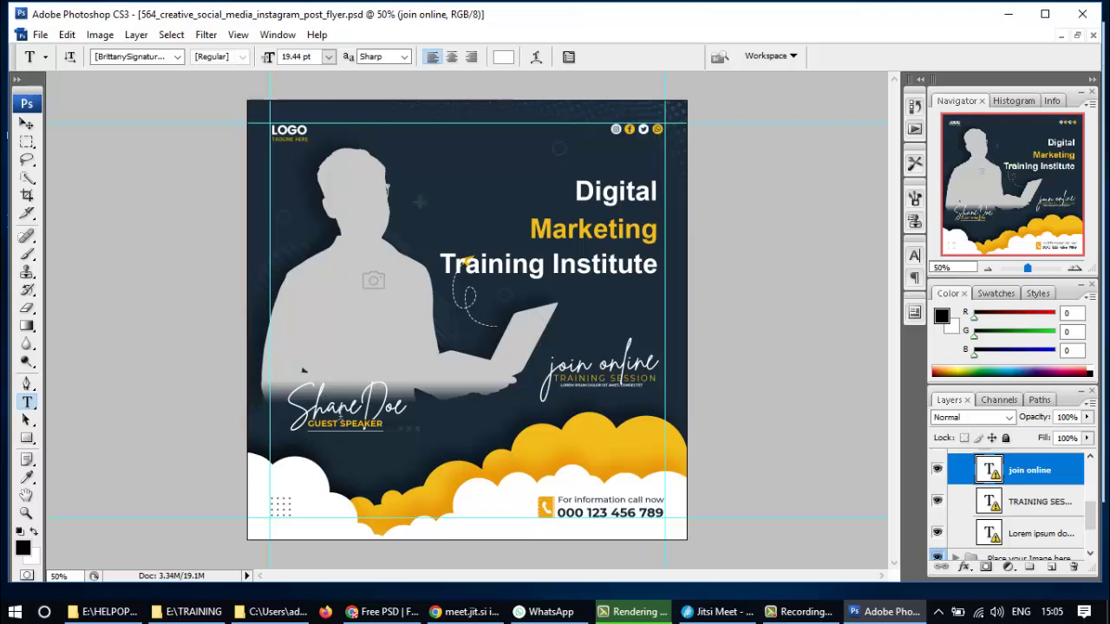
# - Replace the speaker name above the guest speaker label with "Helpopedia EduTech", accepting the font substitution
pyautogui.click(347, 405)
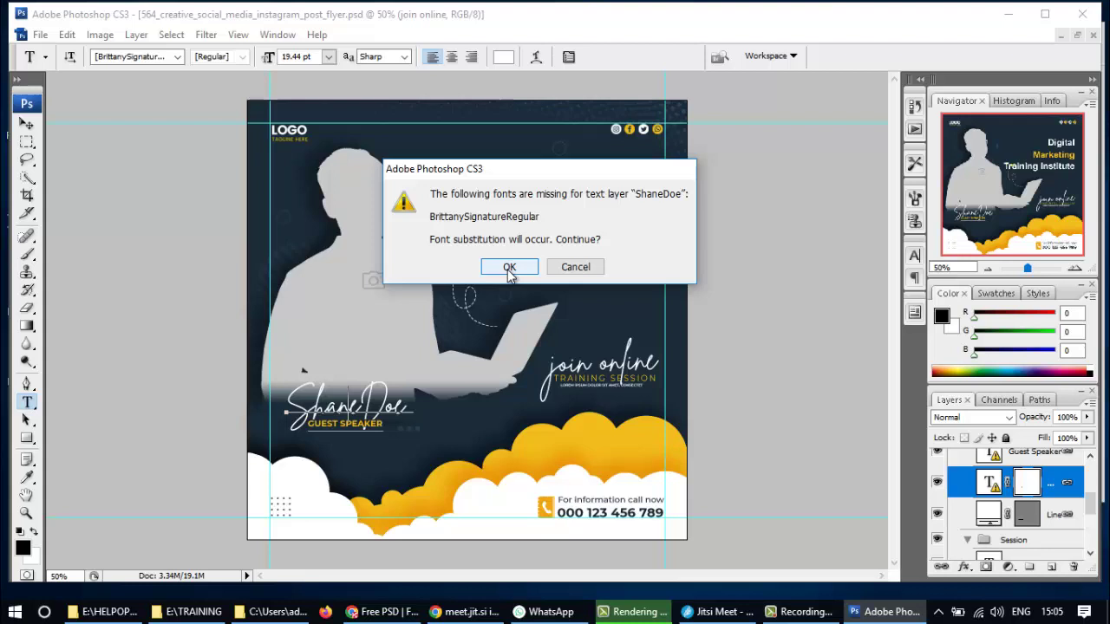
pyautogui.click(509, 269)
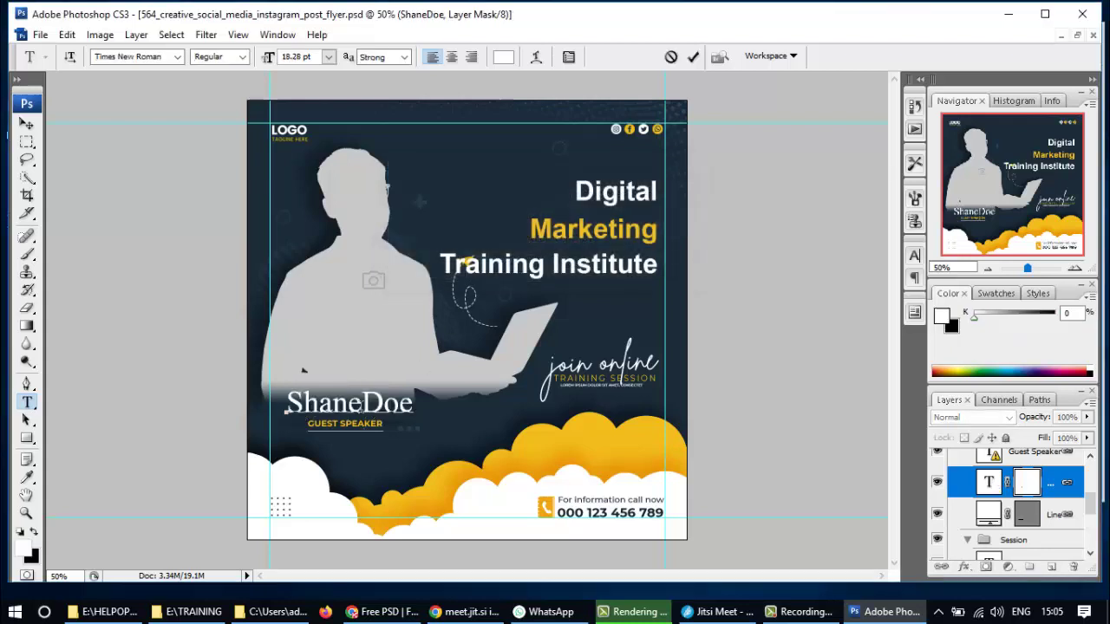
pyautogui.hotkey('ctrl', 'a')
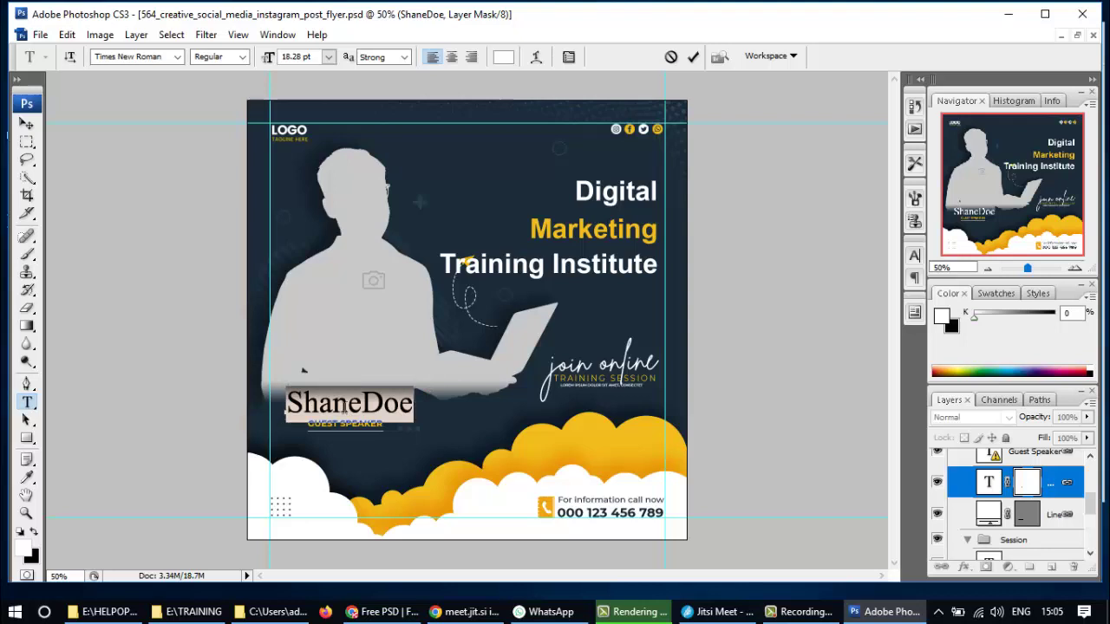
pyautogui.write('HE')
pyautogui.press('BackSpace')
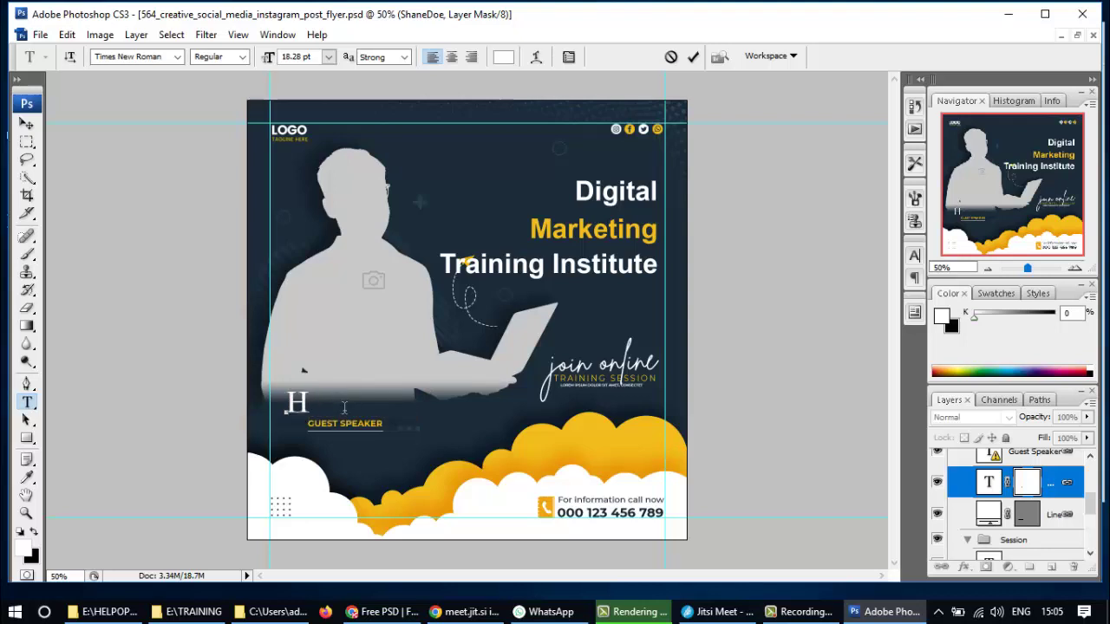
pyautogui.write('ellpope')
pyautogui.press('BackSpace')
pyautogui.press('BackSpace')
pyautogui.press('BackSpace')
pyautogui.press('BackSpace')
pyautogui.press('BackSpace')
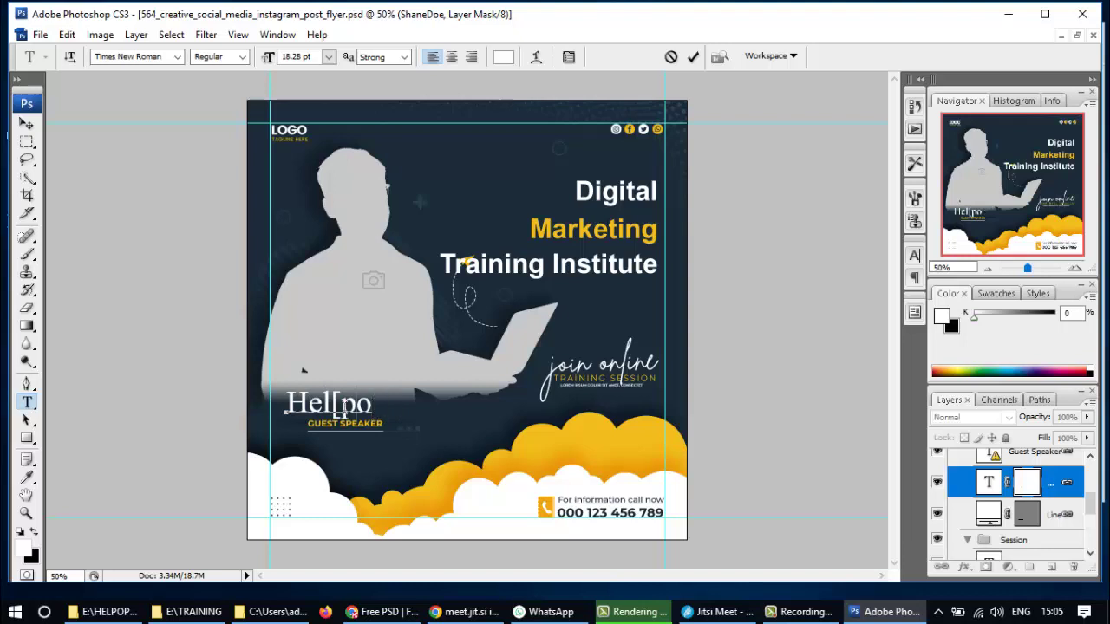
pyautogui.write('poped')
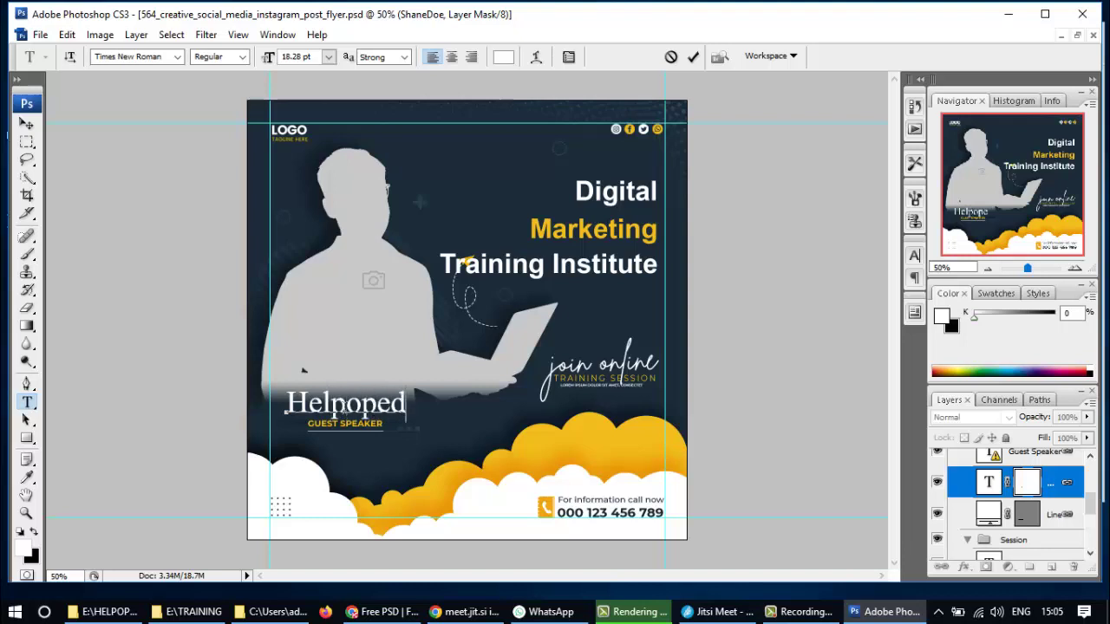
pyautogui.write('ia EduTech')
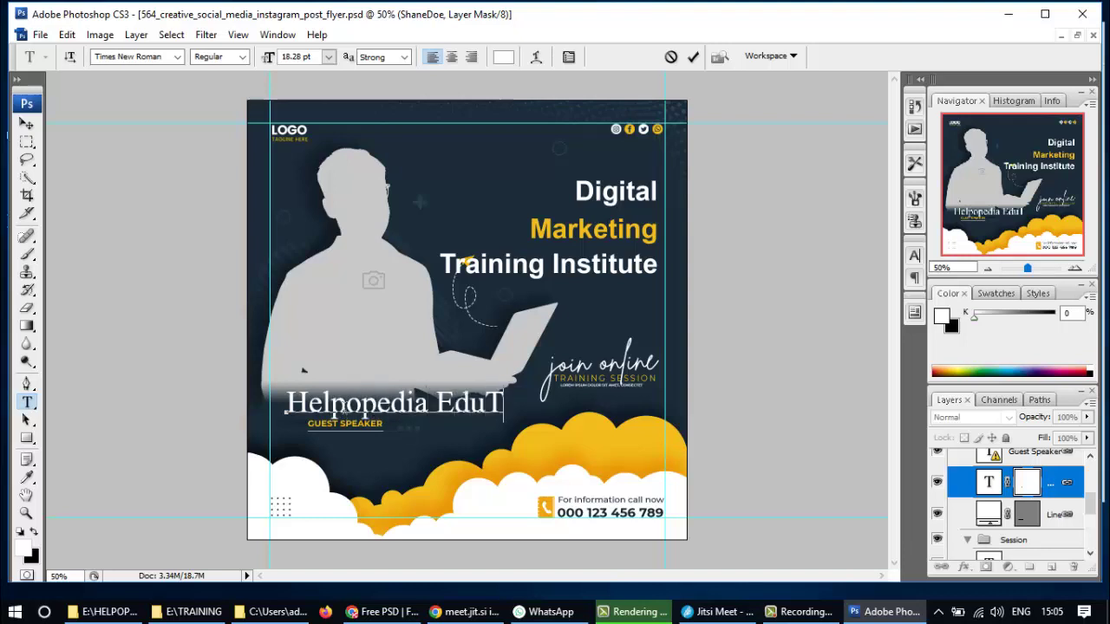
# - Set all of the "Helpopedia EduTech" text to 14 pt in the Bold style
pyautogui.tripleClick(345, 415)
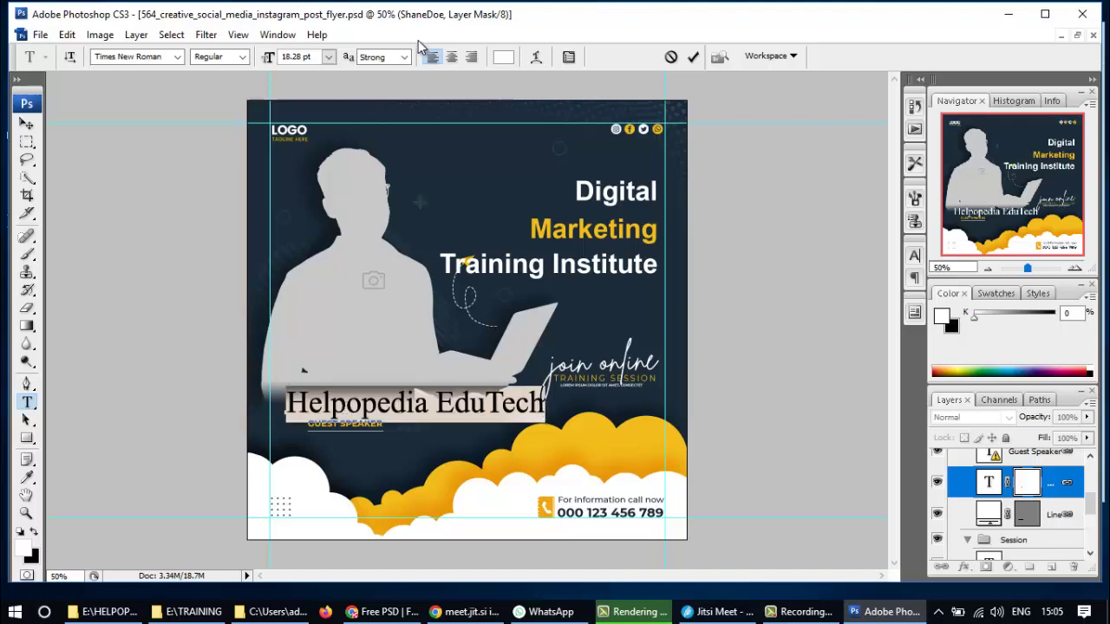
pyautogui.click(327, 58)
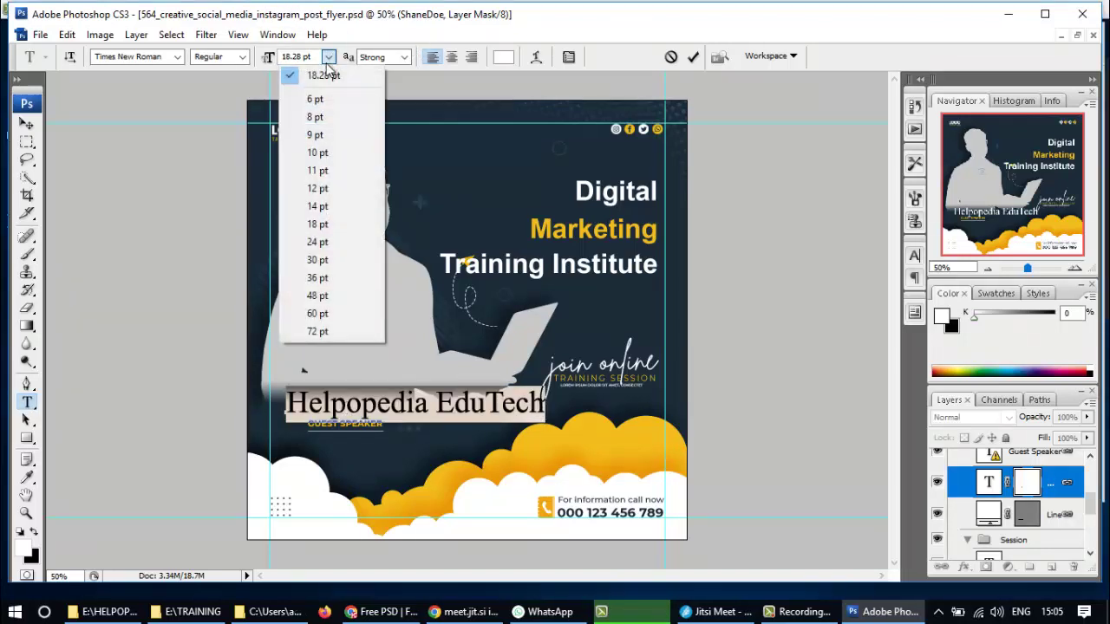
pyautogui.click(318, 206)
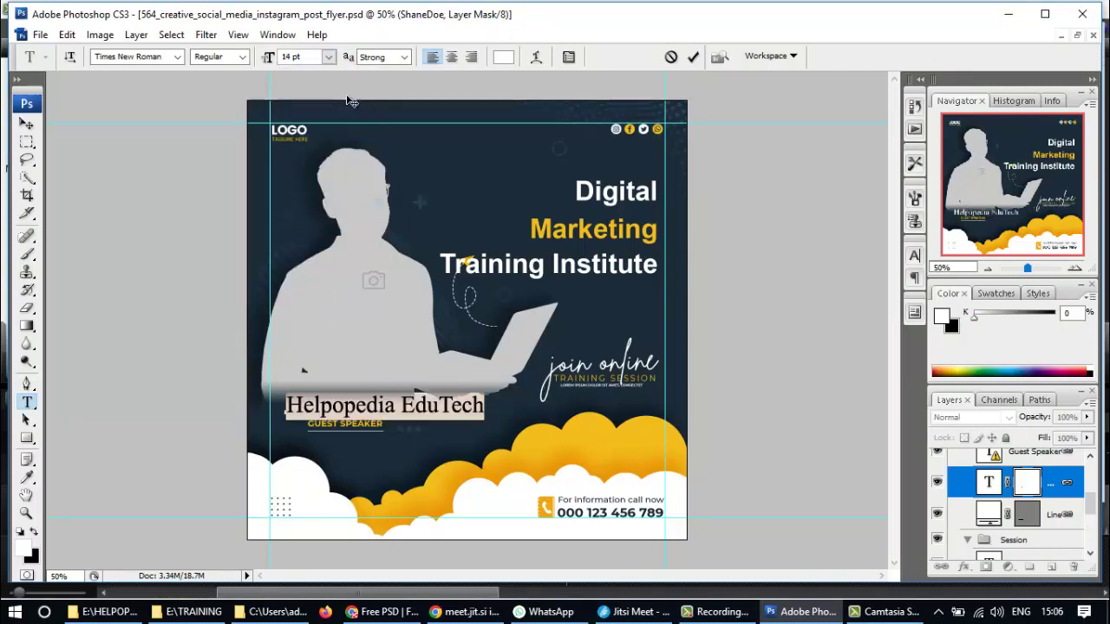
pyautogui.click(245, 57)
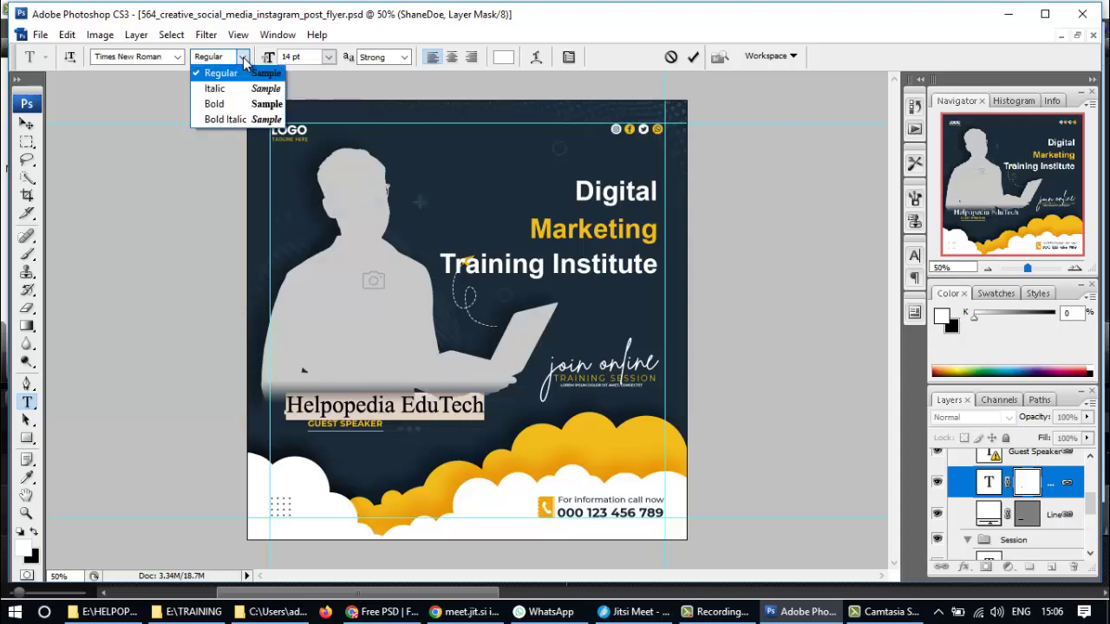
pyautogui.click(212, 101)
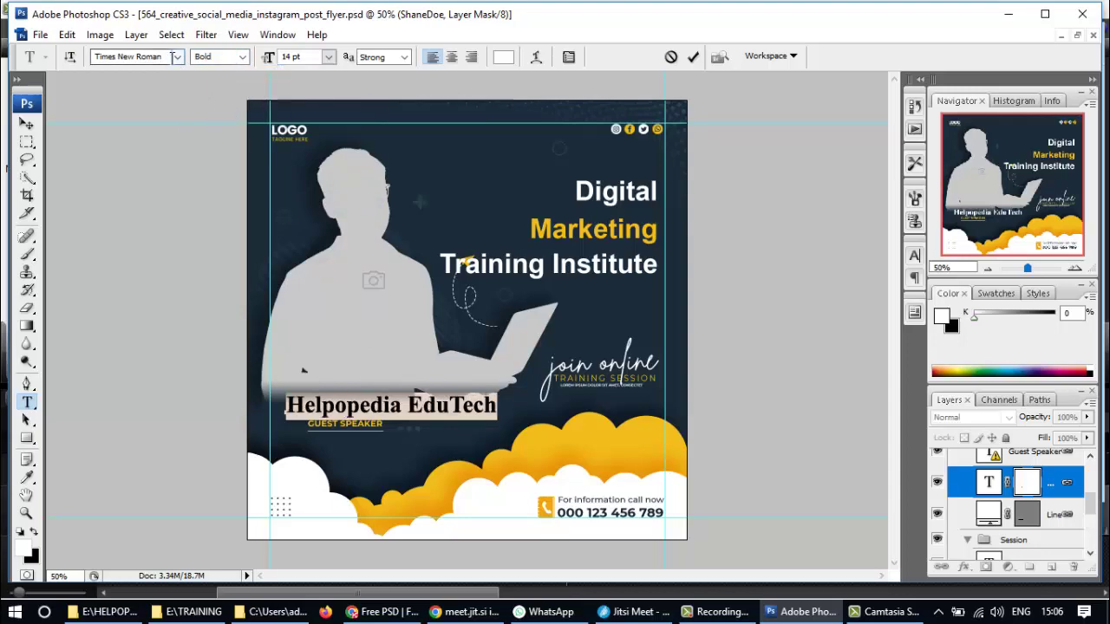
# - Change the font of the "Helpopedia EduTech" text to Arial and commit the edit
pyautogui.click(177, 57)
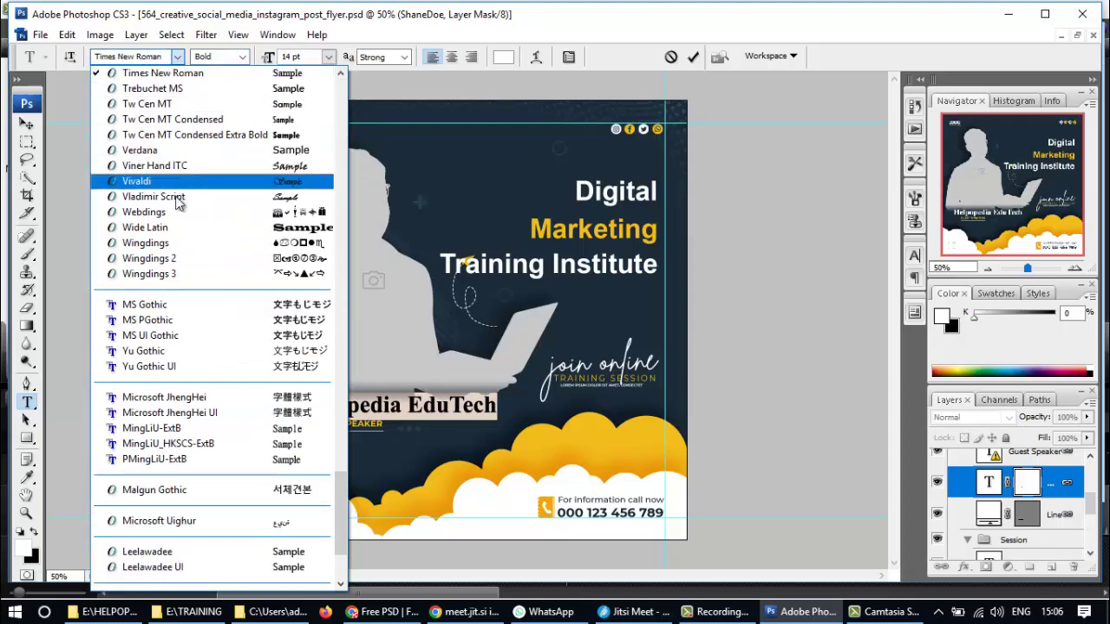
pyautogui.scroll(10, 216, 161)
pyautogui.scroll(15, 178, 182)
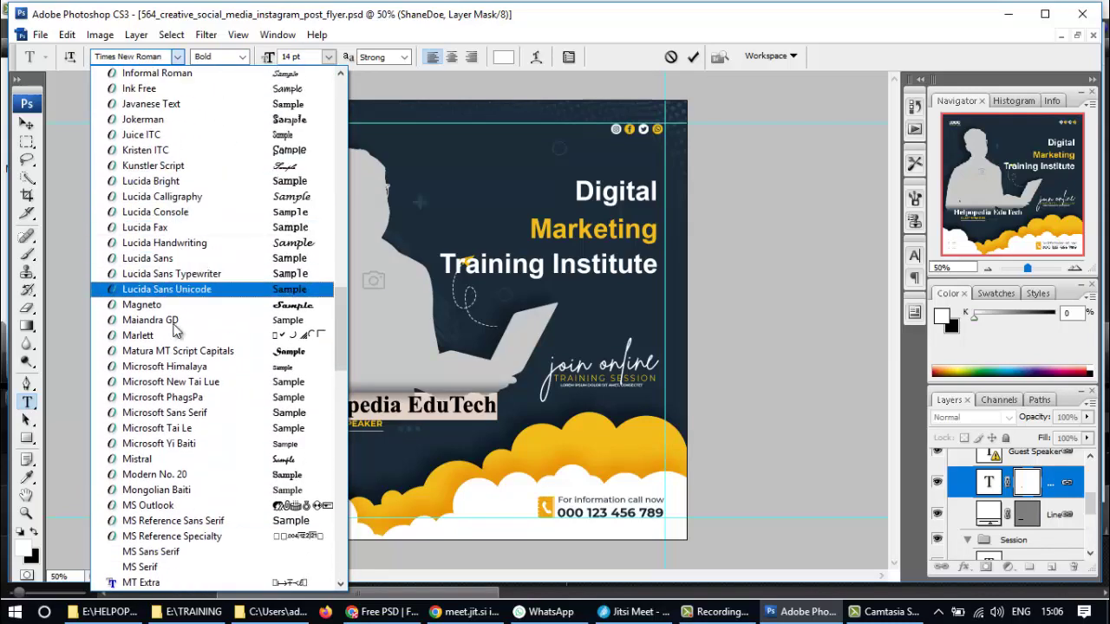
pyautogui.scroll(20, 196, 278)
pyautogui.scroll(10, 260, 234)
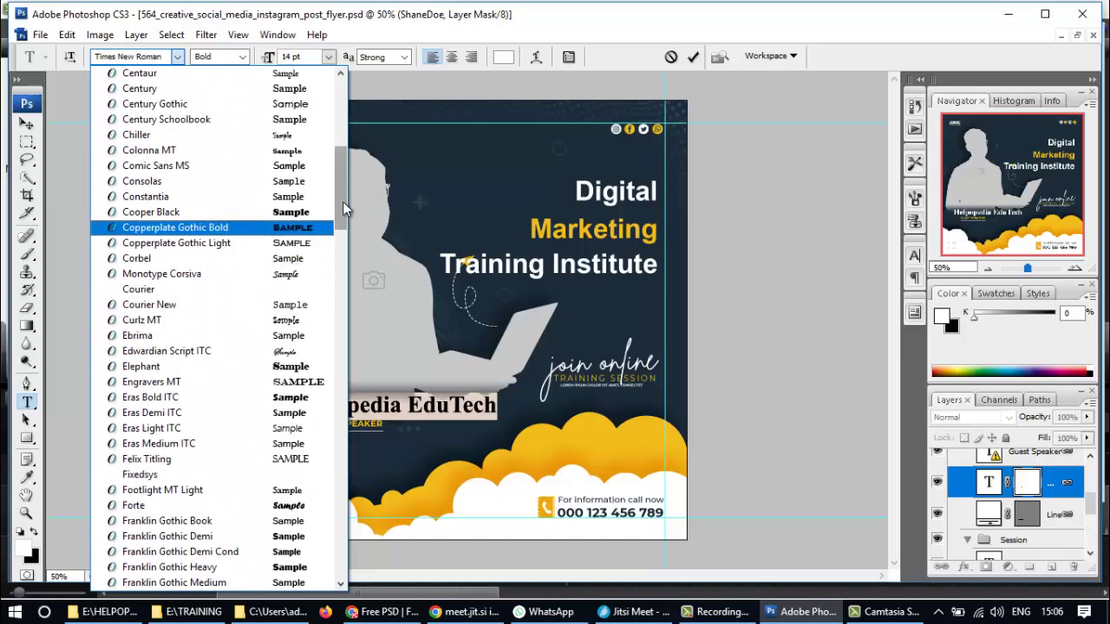
pyautogui.click(189, 105)
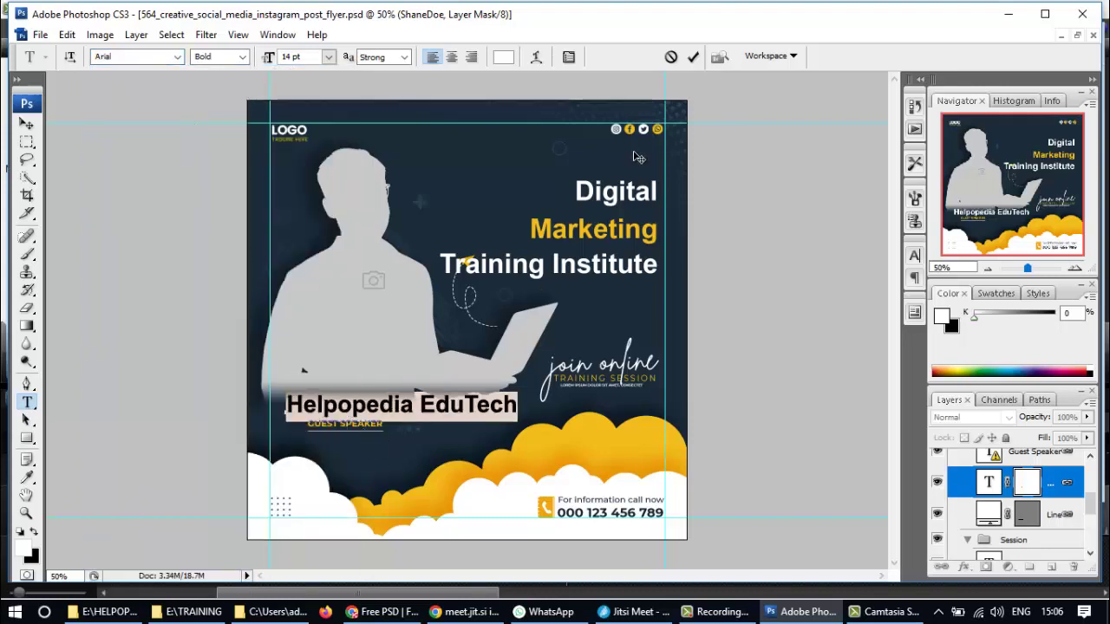
pyautogui.click(693, 56)
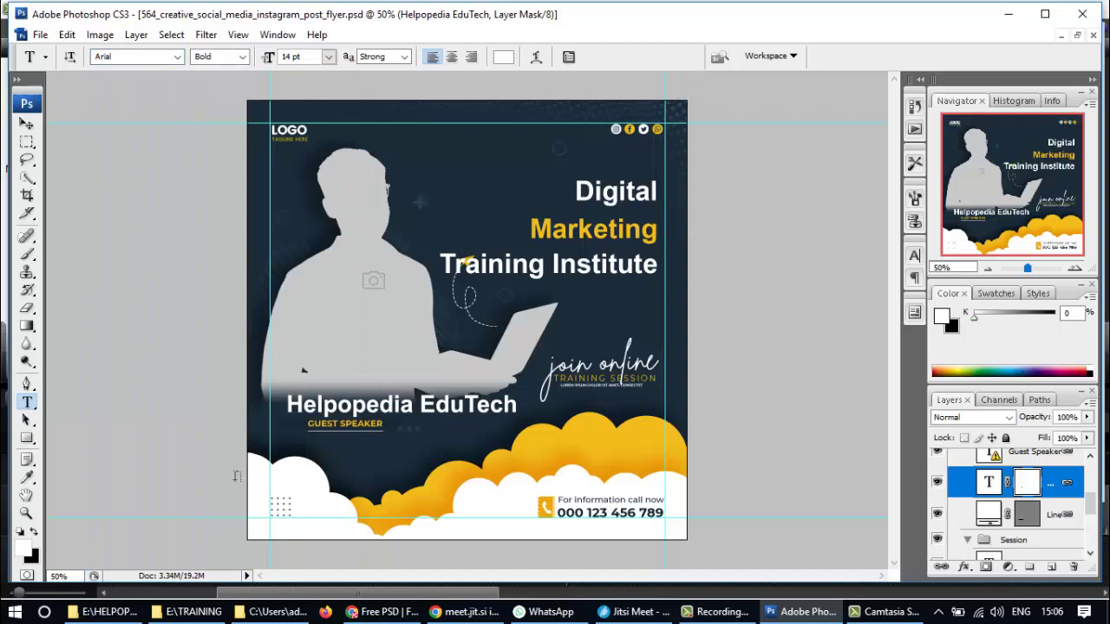
# - Replace the "GUEST SPEAKER" label with "ONLINE & OFFLINE COURSES", accepting the font substitution
pyautogui.click(343, 424)
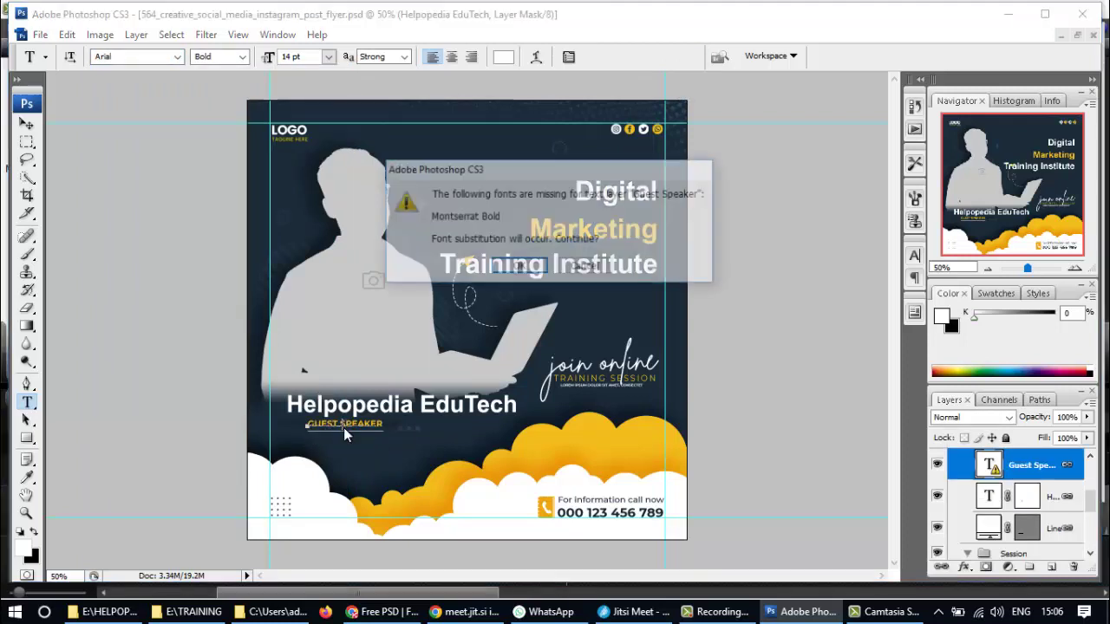
pyautogui.click(525, 268)
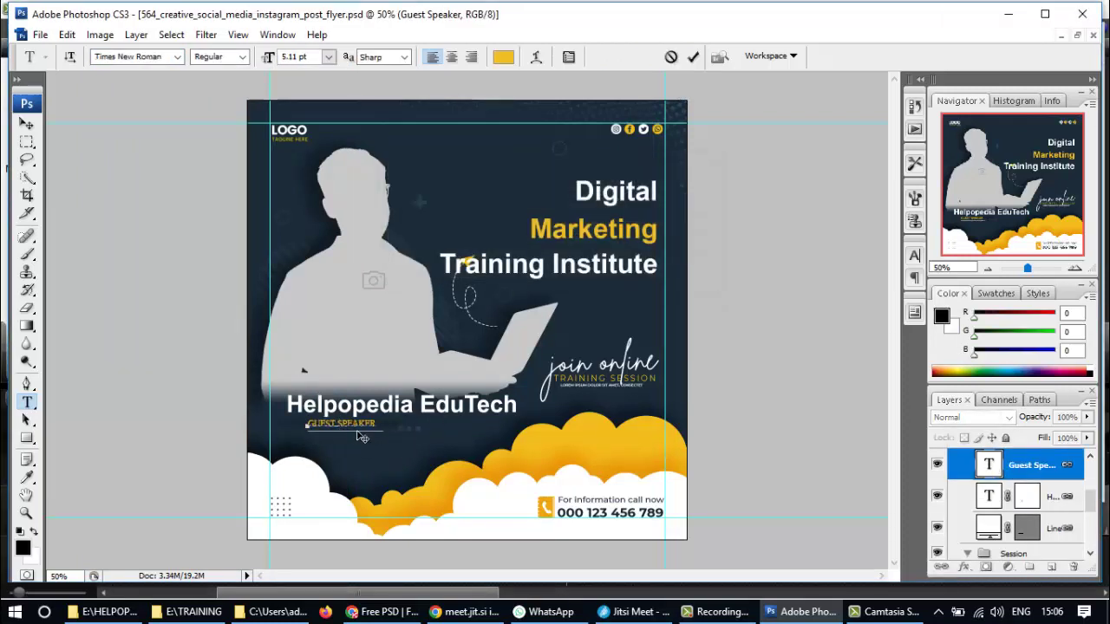
pyautogui.hotkey('ctrl', 'a')
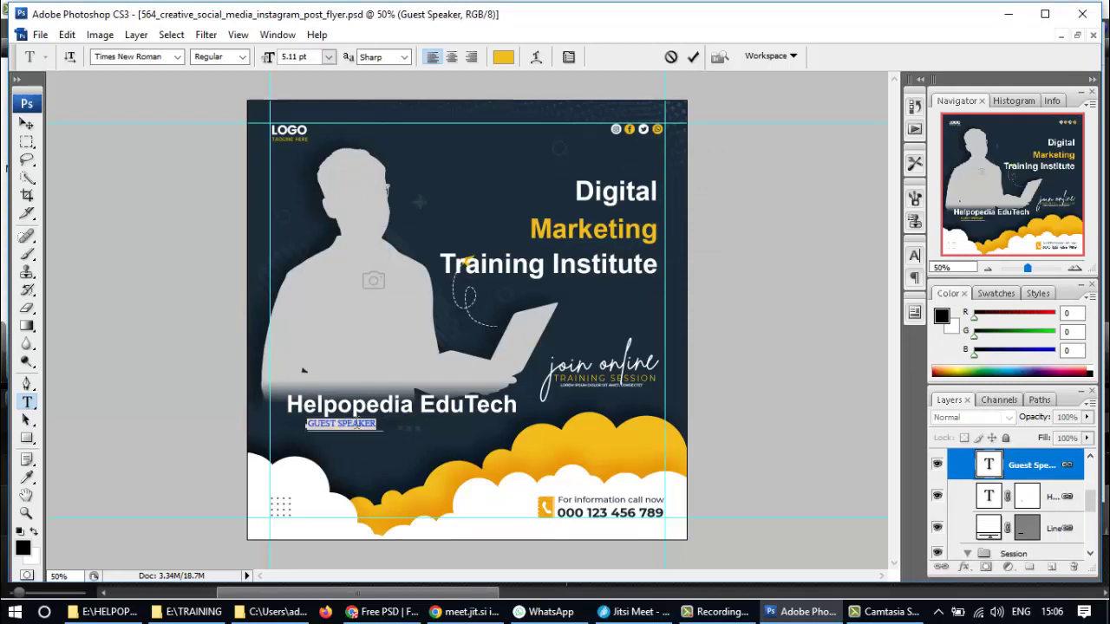
pyautogui.press('BackSpace')
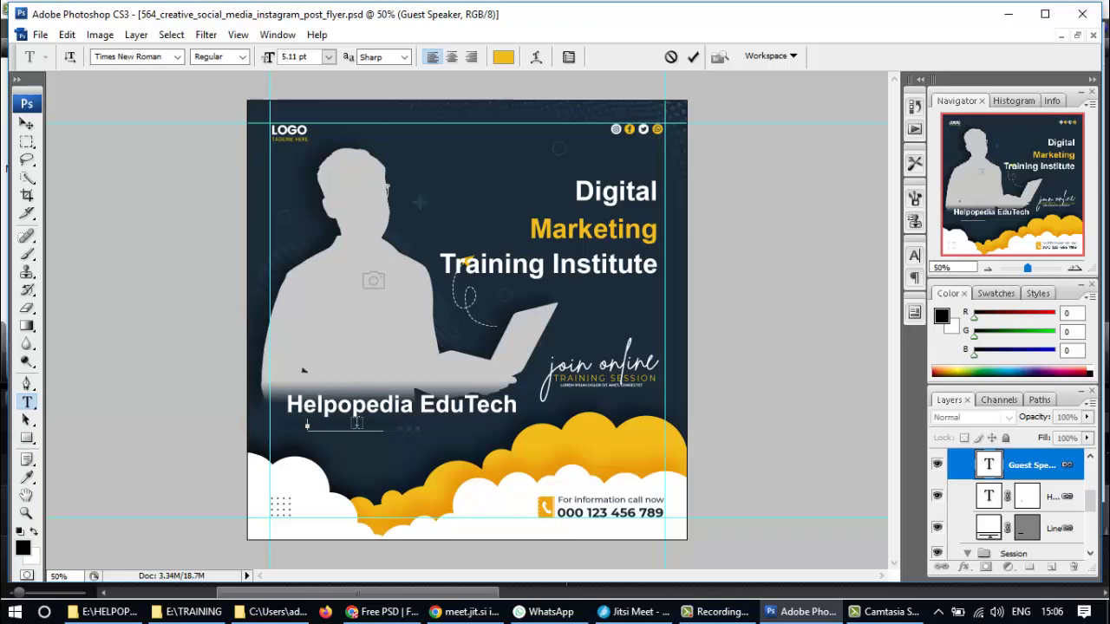
pyautogui.write('ONLINE & OFFLINE COURSES')
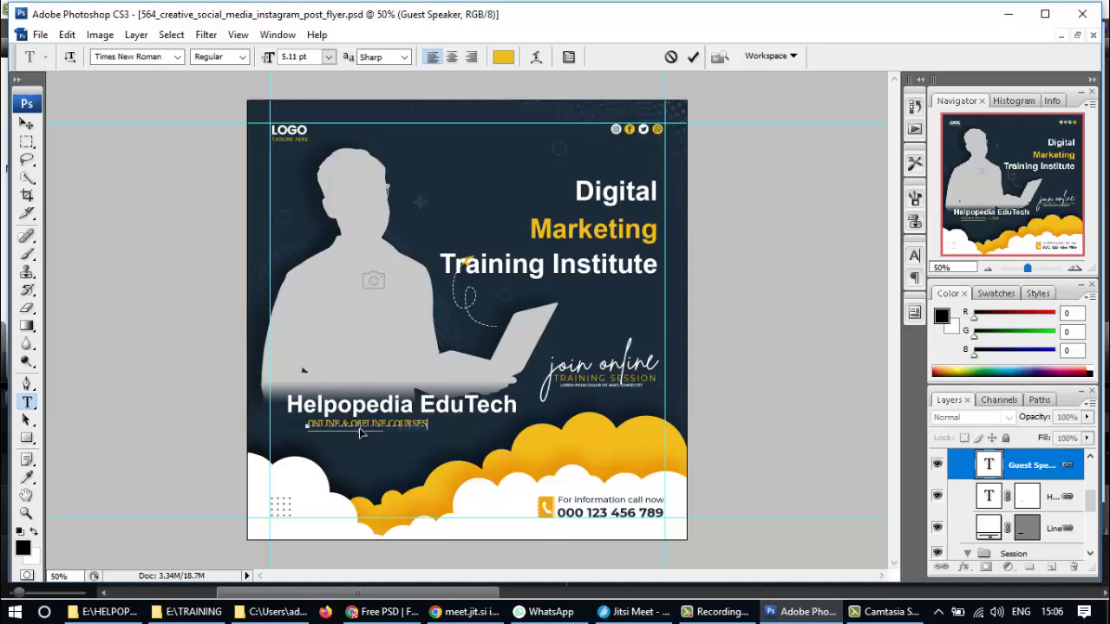
# - Set all of the "ONLINE & OFFLINE COURSES" text to 8 pt and commit the edit
pyautogui.hotkey('ctrl', 'a')
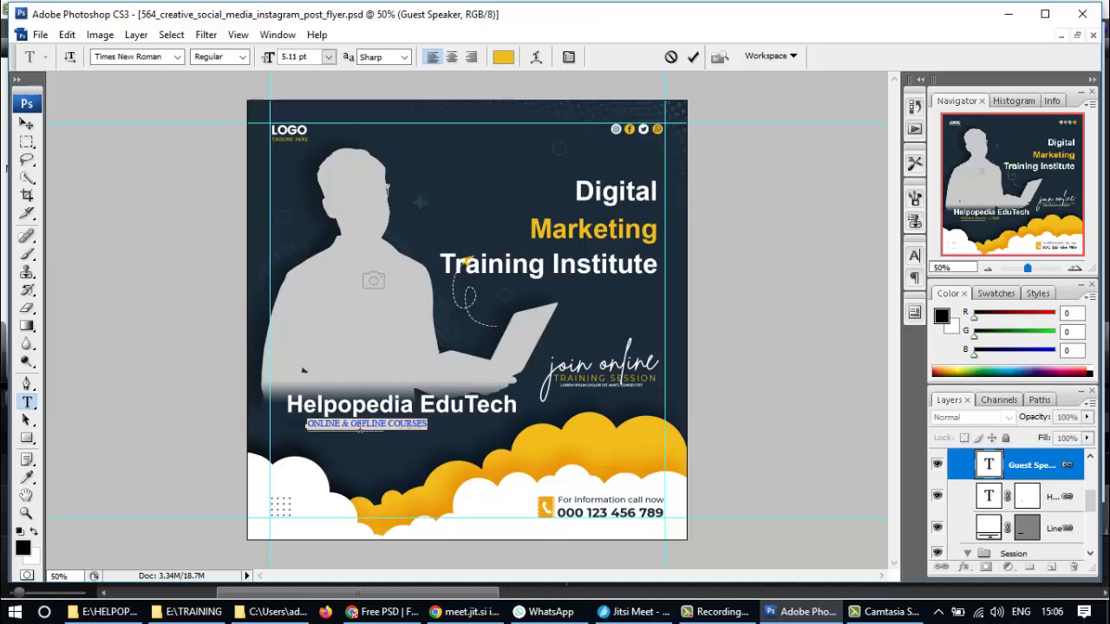
pyautogui.click(328, 57)
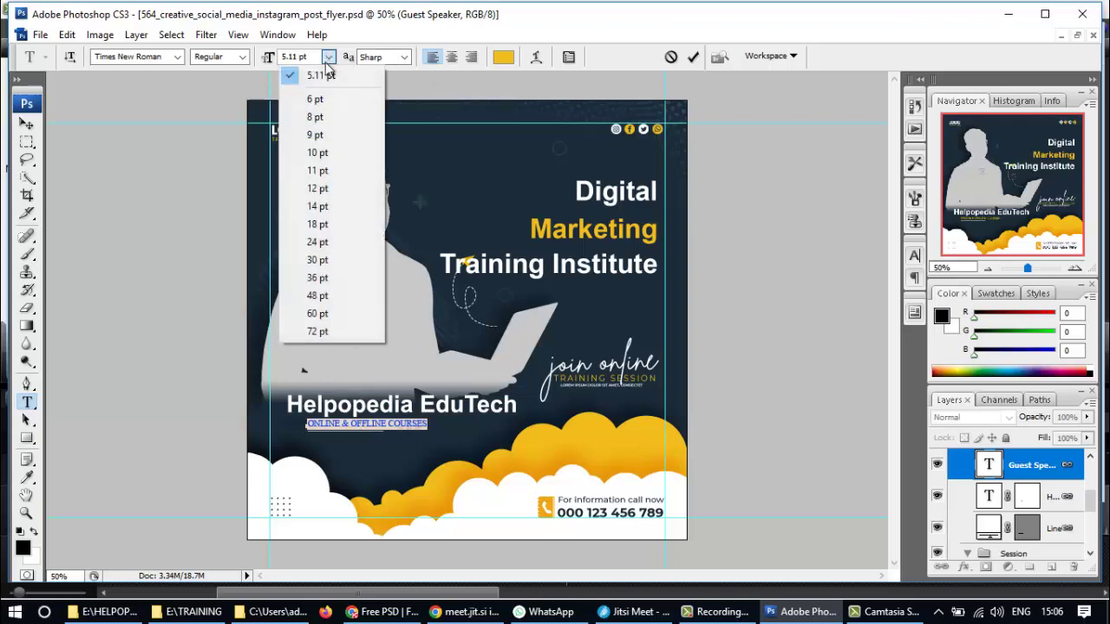
pyautogui.click(318, 153)
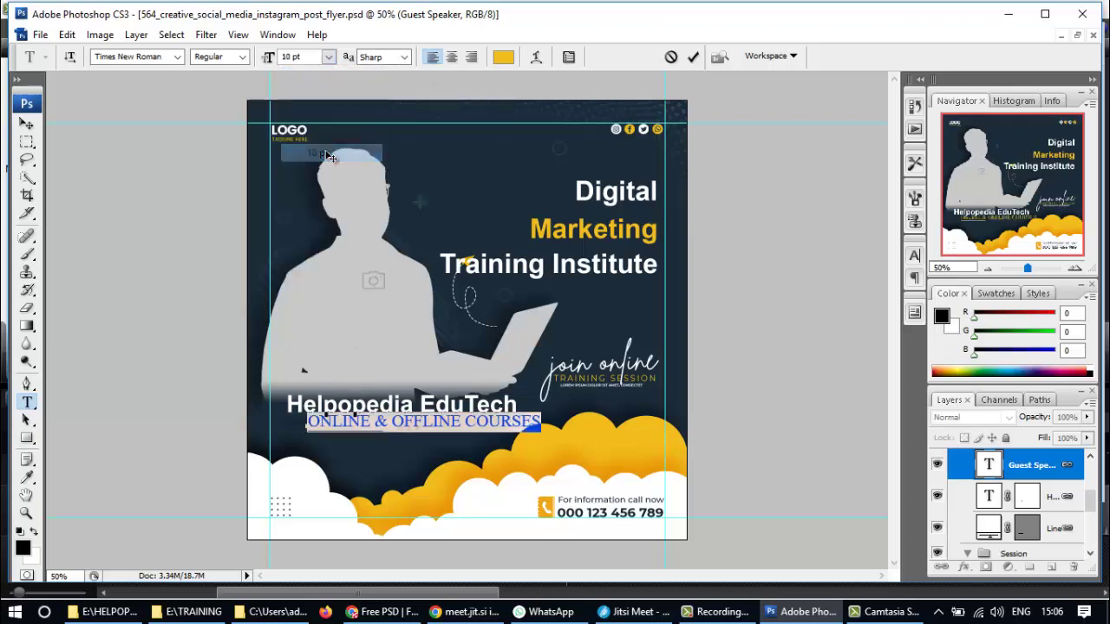
pyautogui.click(328, 57)
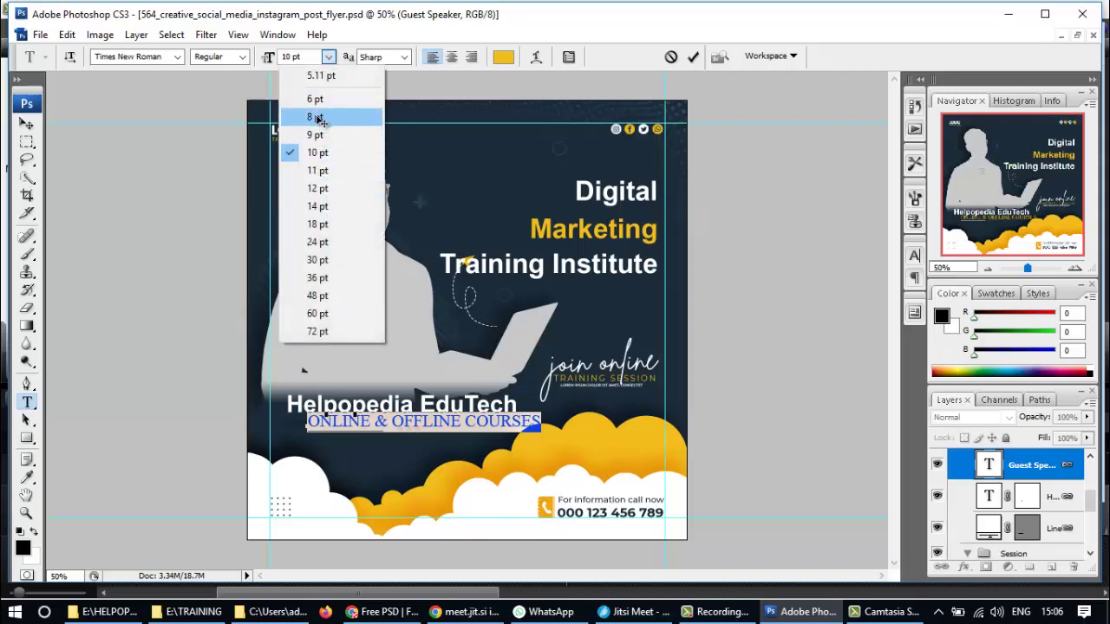
pyautogui.click(318, 119)
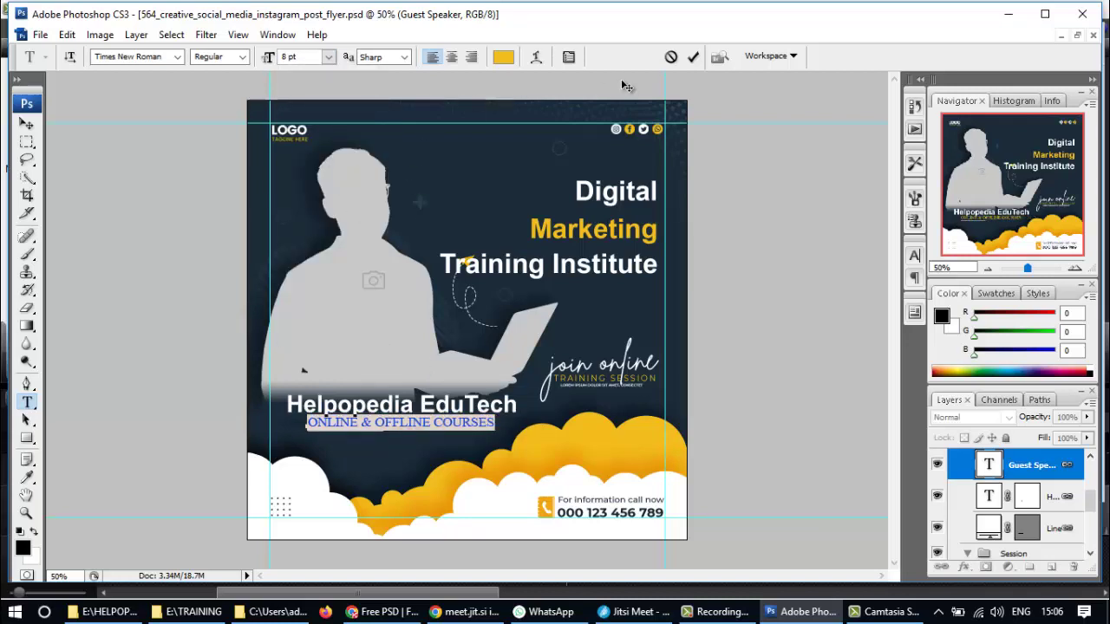
pyautogui.click(693, 58)
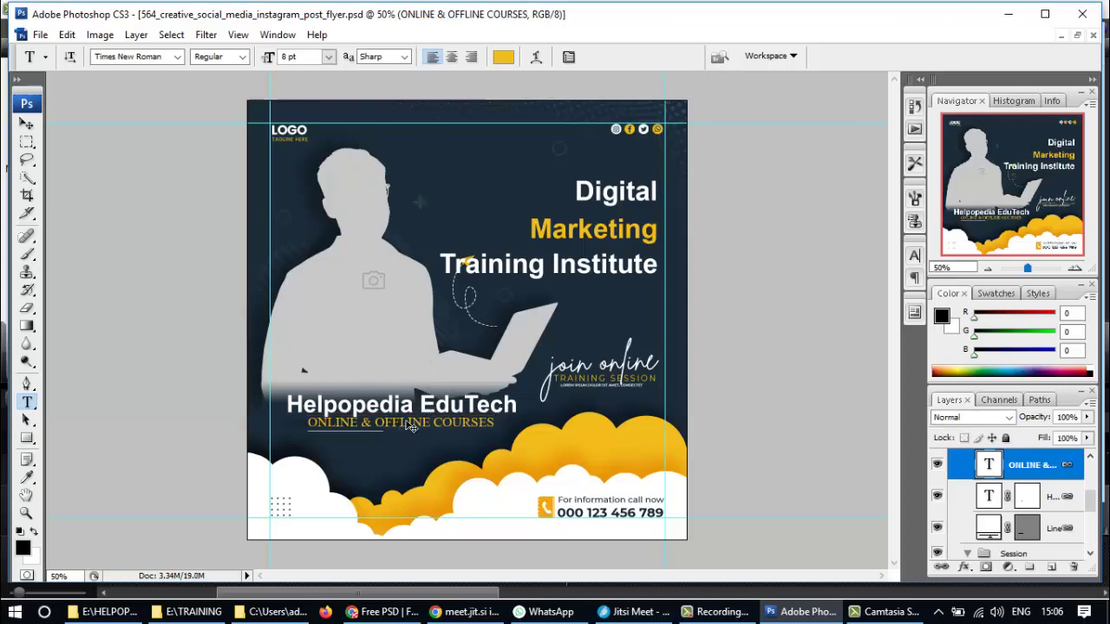
# - Shift the linked speaker name and course line slightly to the right, and also shift the whole Text group slightly to the right
pyautogui.moveTo(410, 427); pyautogui.dragTo(415, 429)
pyautogui.rightClick(415, 431)
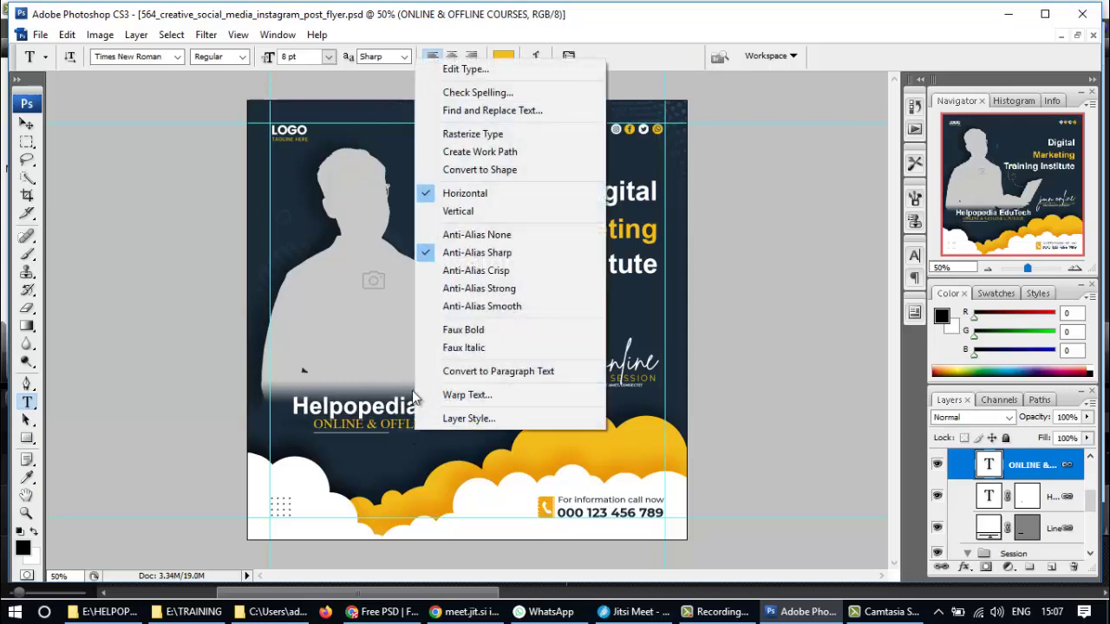
pyautogui.click(148, 353)
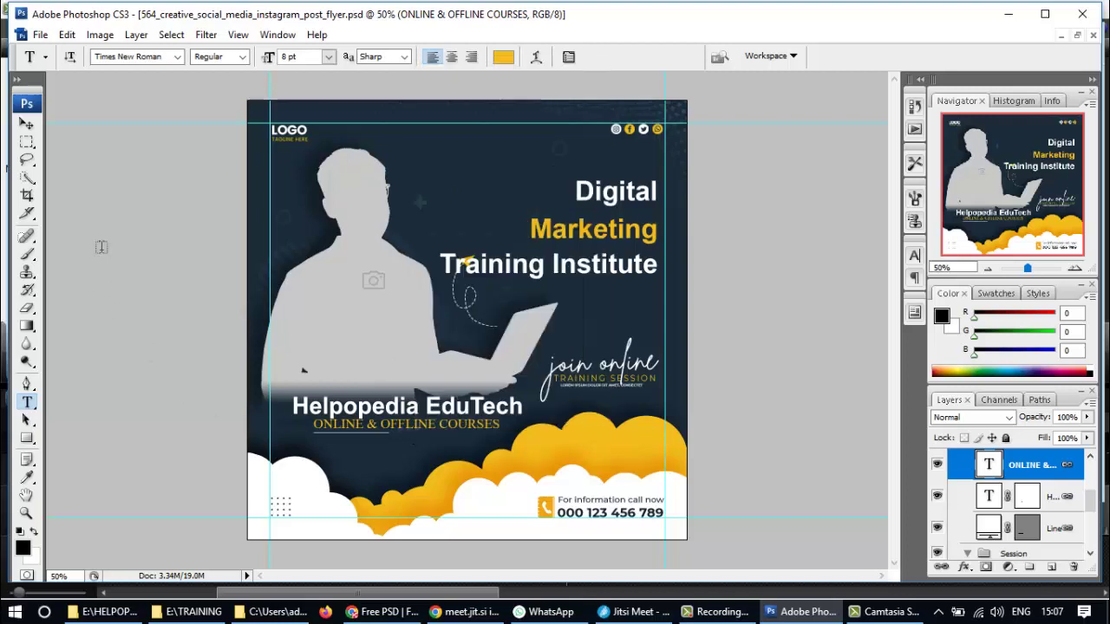
pyautogui.click(27, 124)
pyautogui.rightClick(423, 426)
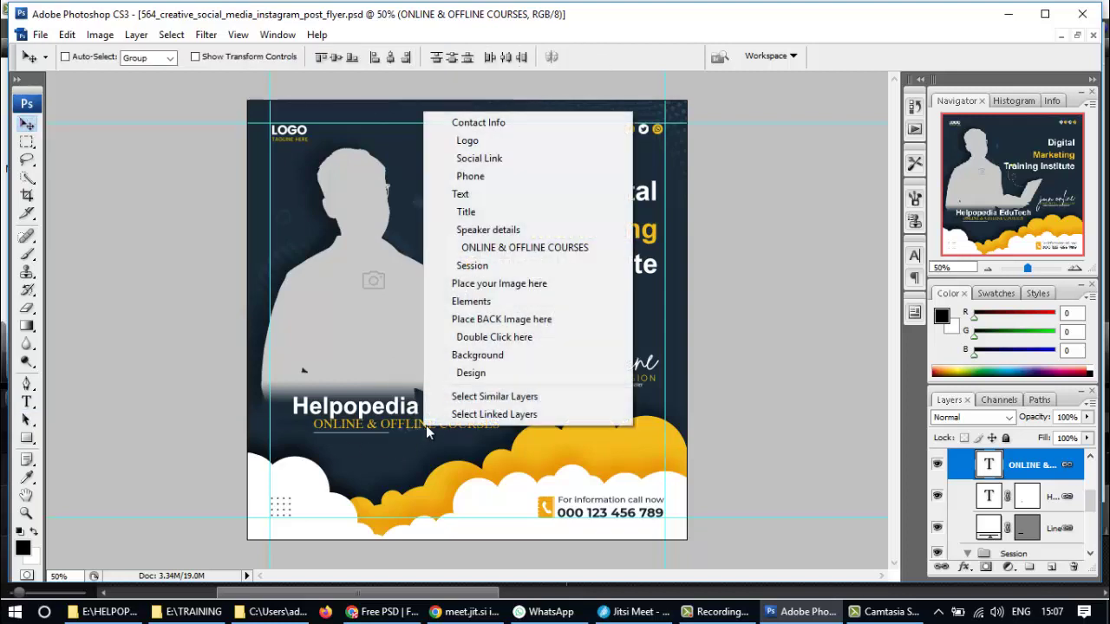
pyautogui.moveTo(520, 271); pyautogui.dragTo(427, 438)
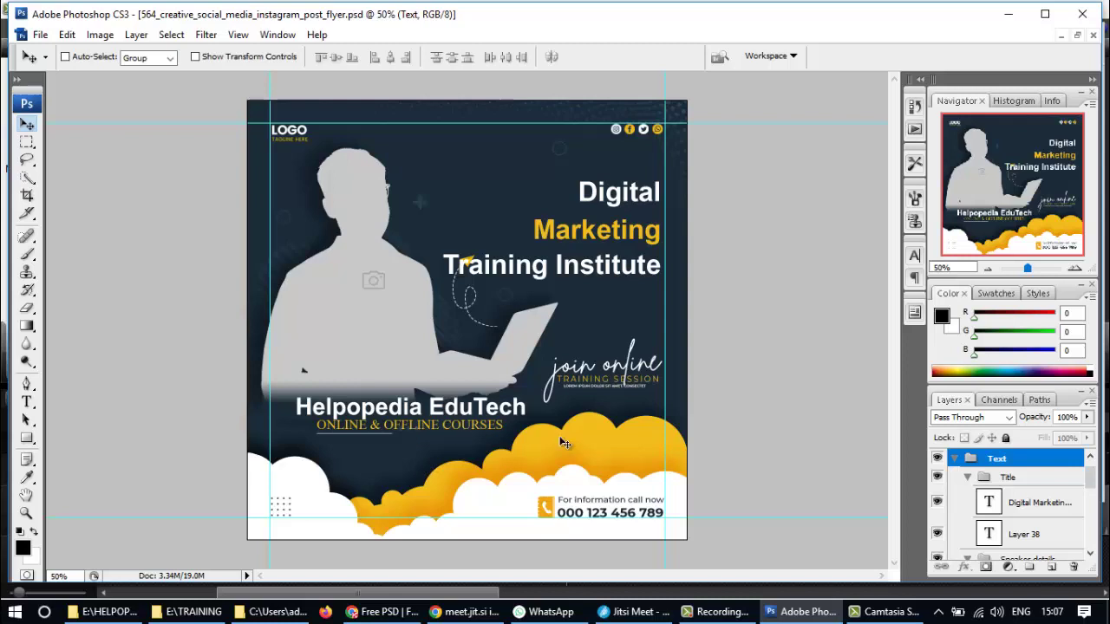
# - Select the "ONLINE & OFFLINE COURSES" layer and nudge it with its linked layers to the left and back to the right
pyautogui.scroll(-2, 1041, 495)
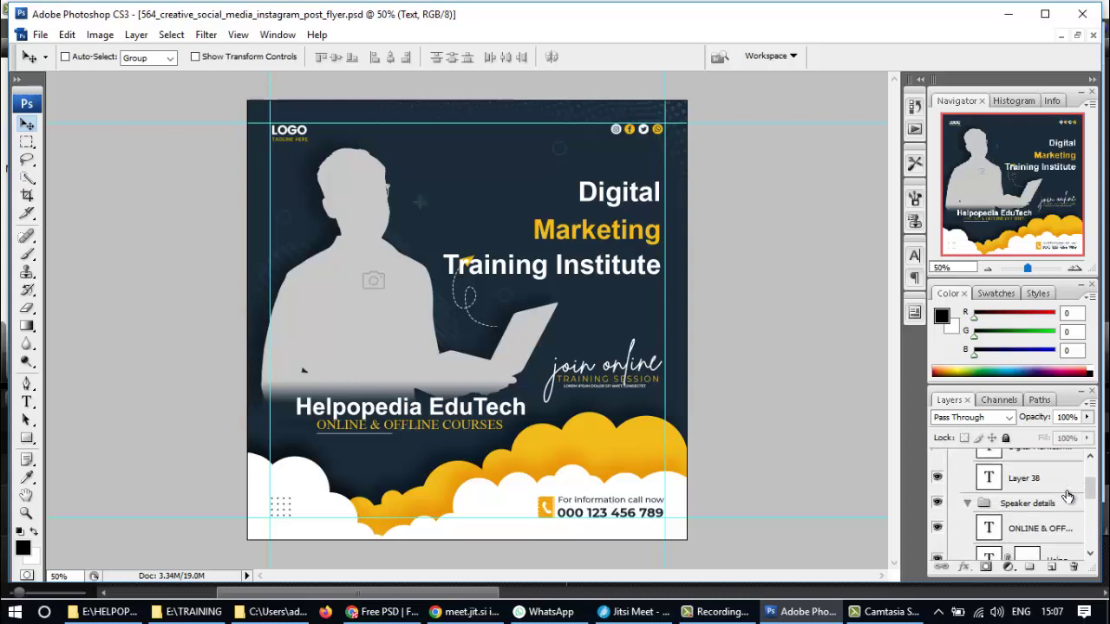
pyautogui.scroll(-1, 1065, 503)
pyautogui.click(1060, 515)
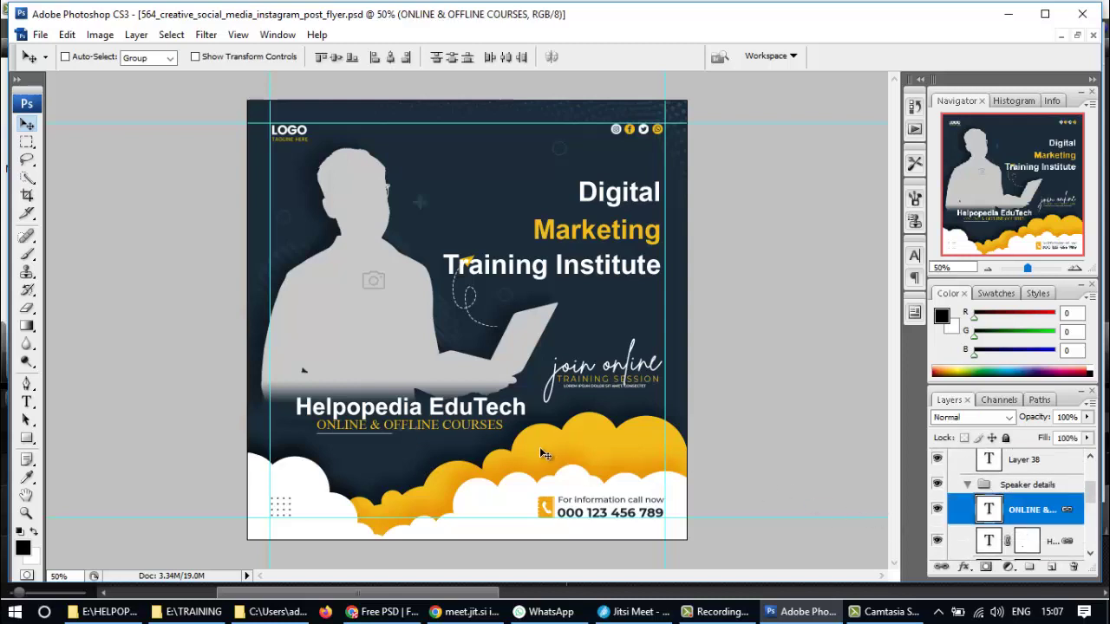
pyautogui.press('Left')
pyautogui.press('Left')
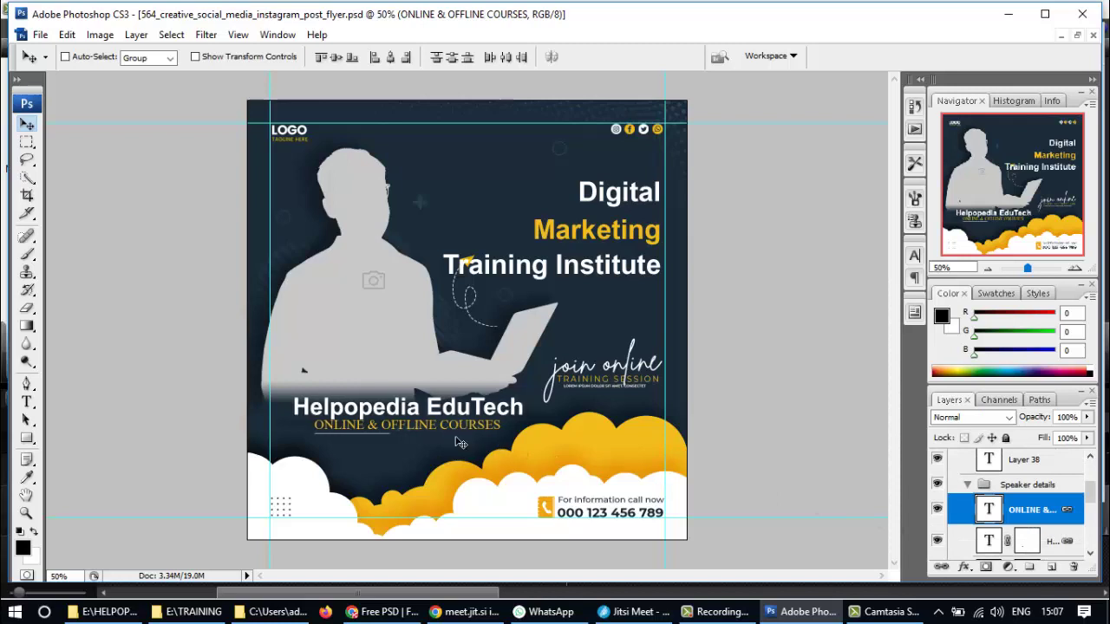
pyautogui.press('Right')
pyautogui.press('Right')
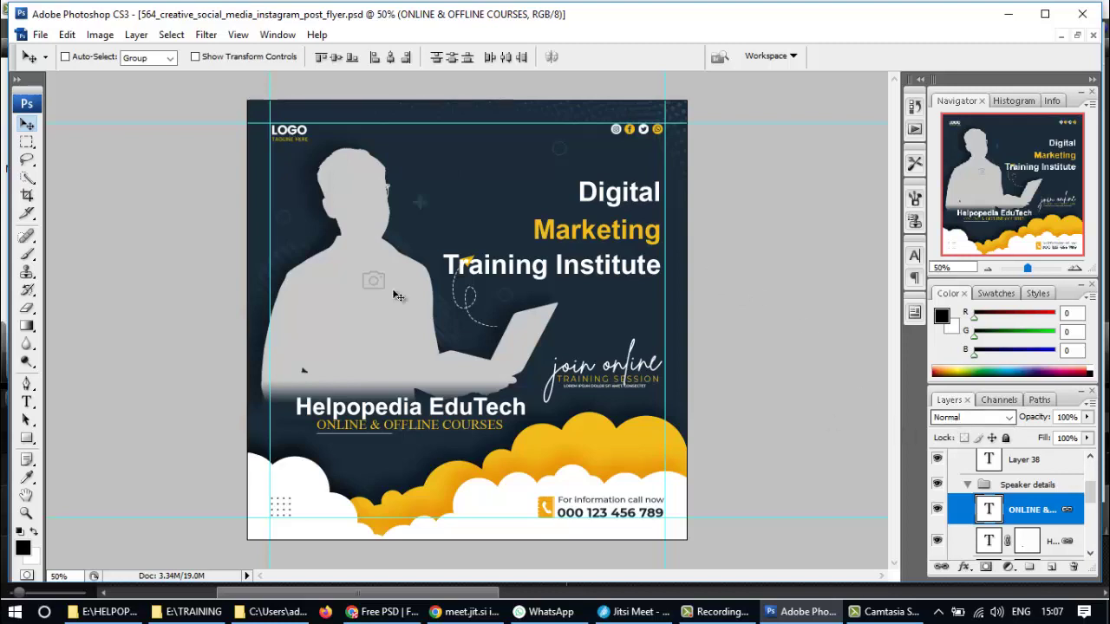
# - Select the LOGO text layer inside the Logo group and hide the tagline layer beneath it
pyautogui.rightClick(291, 135)
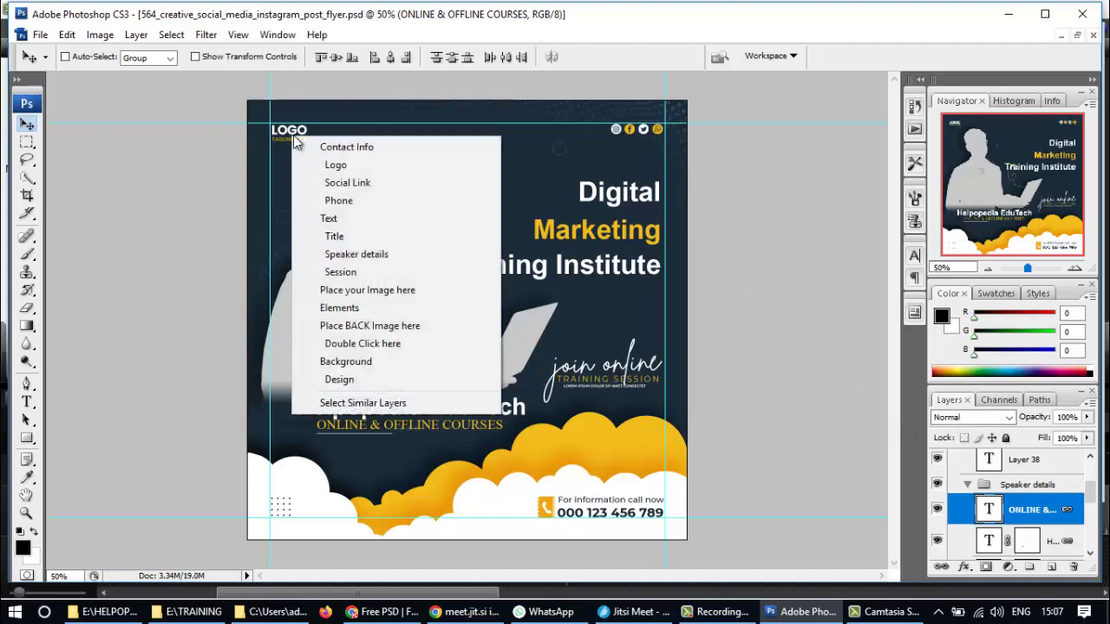
pyautogui.click(350, 164)
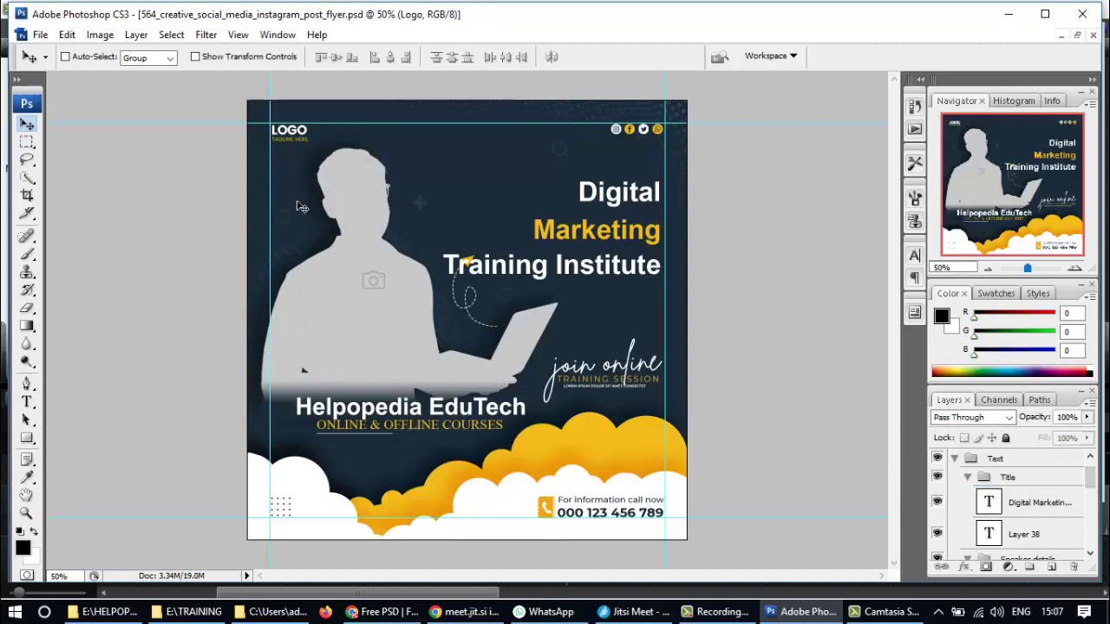
pyautogui.rightClick(296, 133)
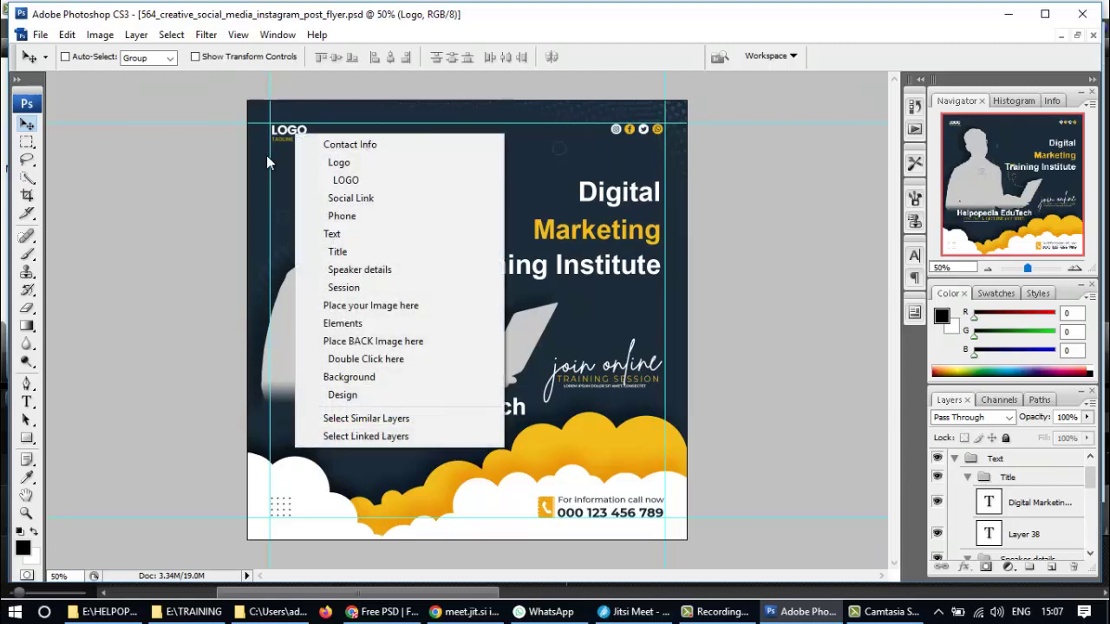
pyautogui.click(149, 178)
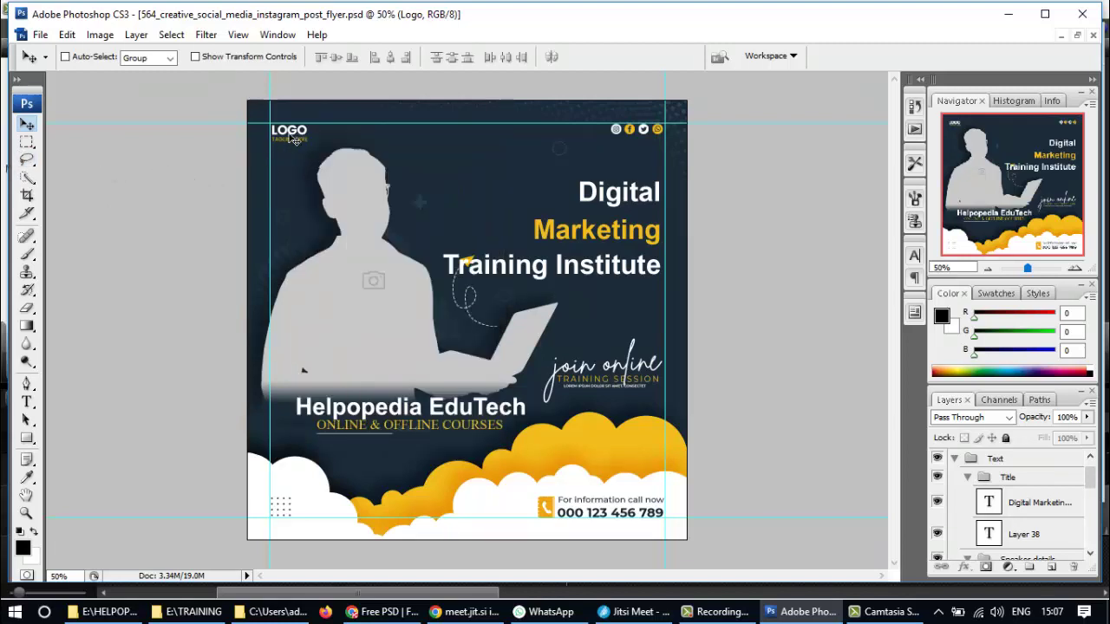
pyautogui.scroll(-2, 1062, 507)
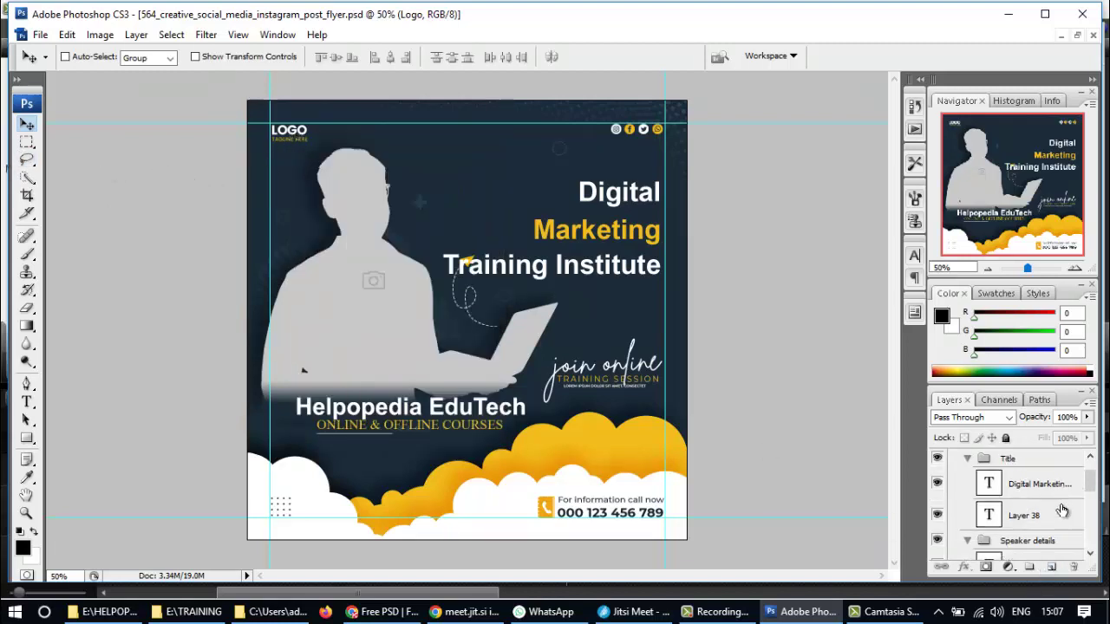
pyautogui.scroll(2, 1049, 504)
pyautogui.scroll(1, 981, 494)
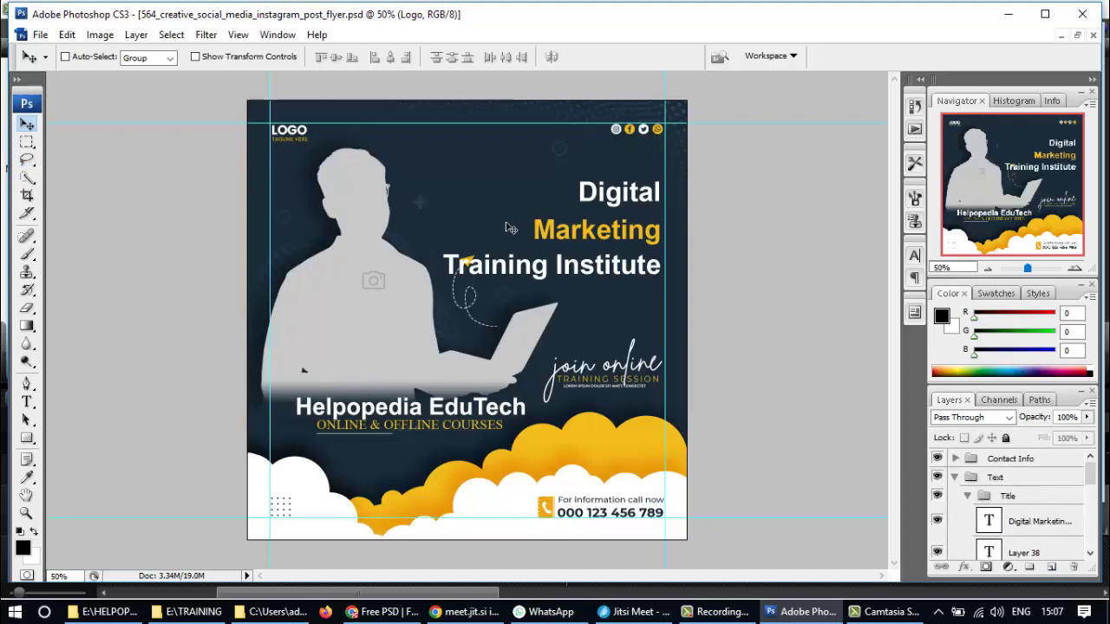
pyautogui.rightClick(290, 139)
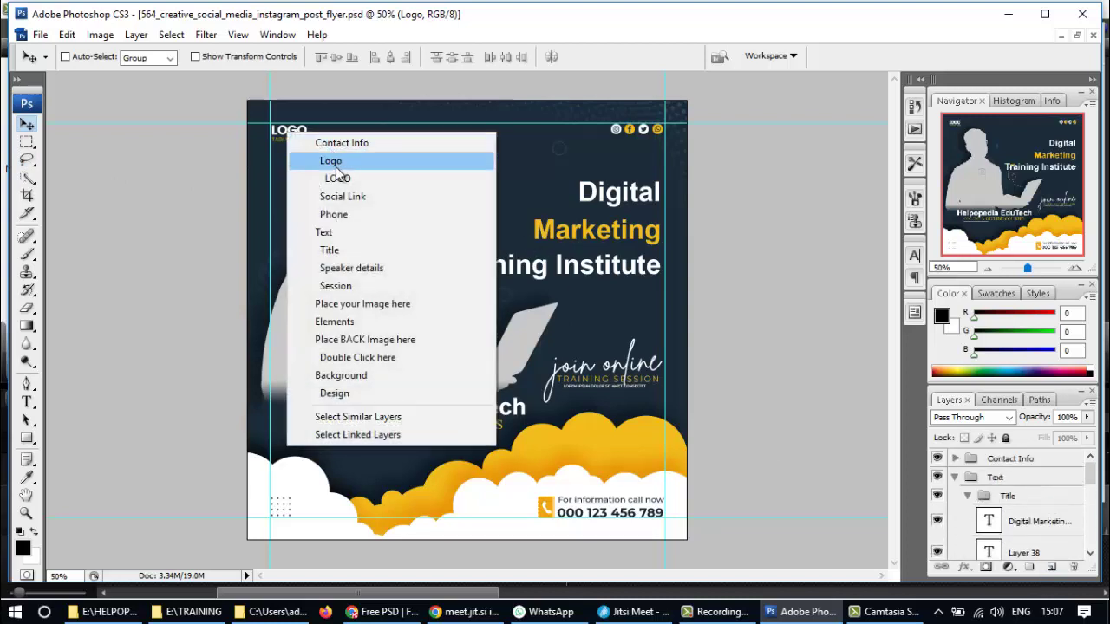
pyautogui.click(338, 180)
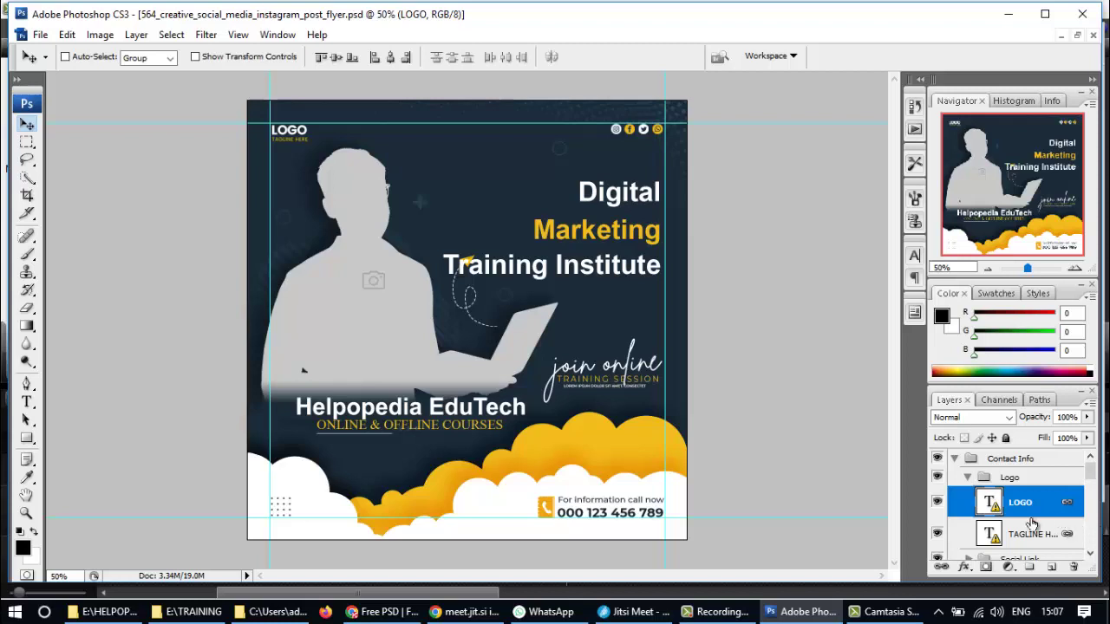
pyautogui.click(937, 503)
pyautogui.click(937, 502)
# - Browse the MY SOCIAL CREATIVES folder on drive E: with large icons in the Open dialog for a logo image
pyautogui.click(40, 35)
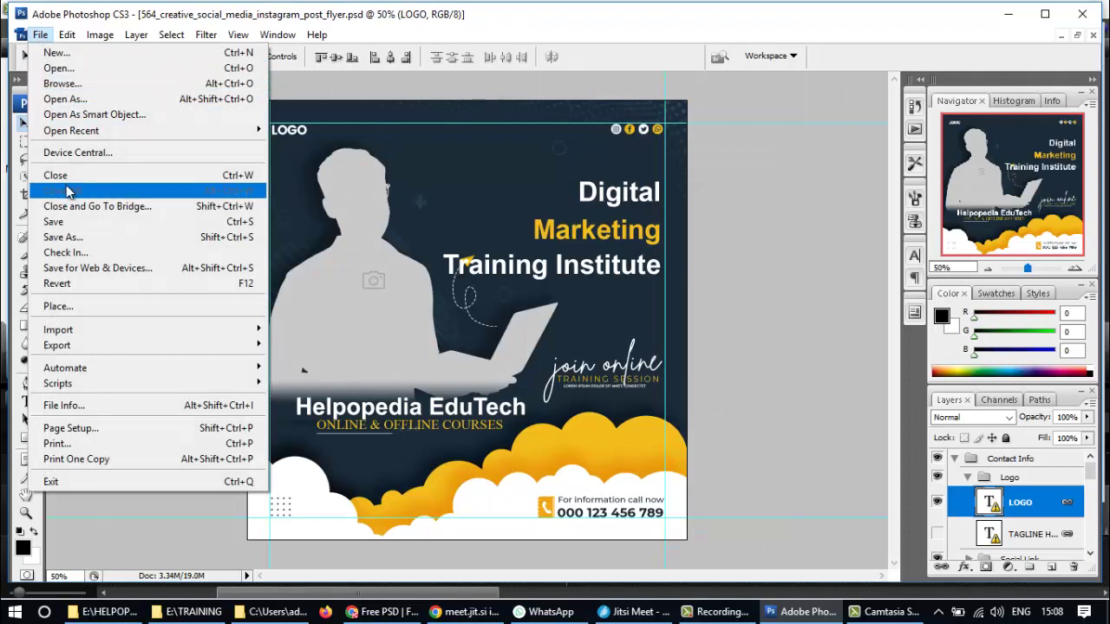
pyautogui.click(66, 73)
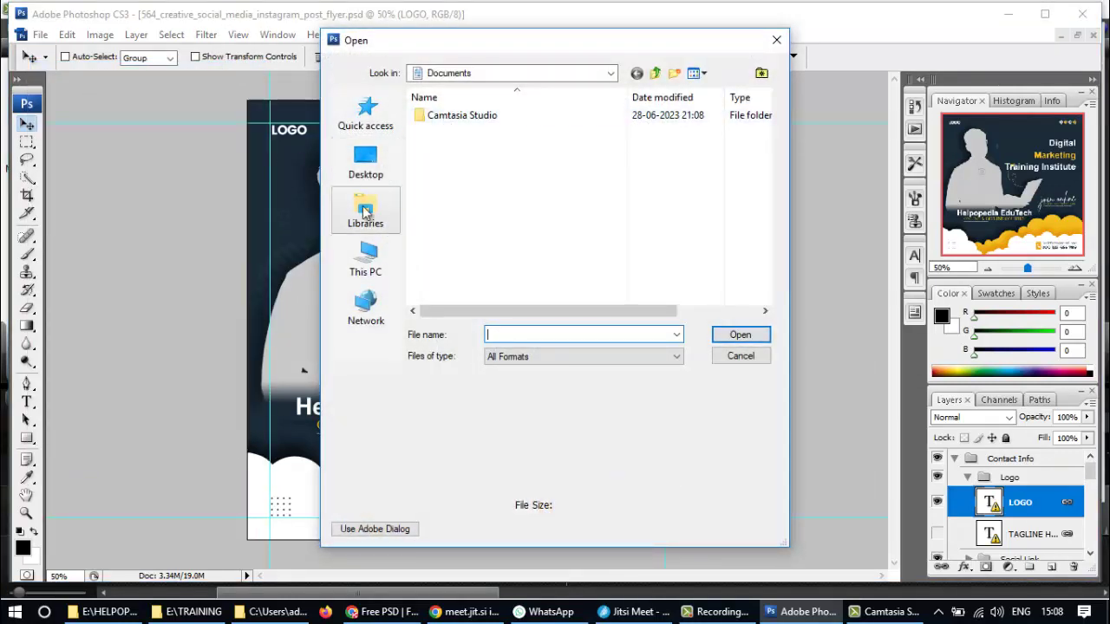
pyautogui.click(365, 265)
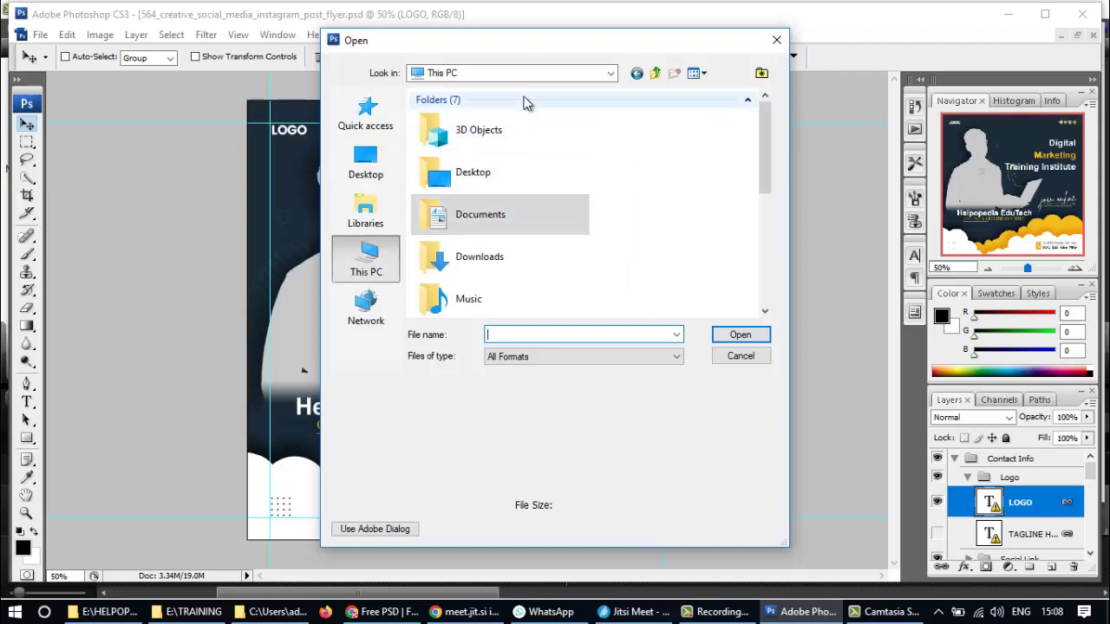
pyautogui.scroll(-4, 494, 224)
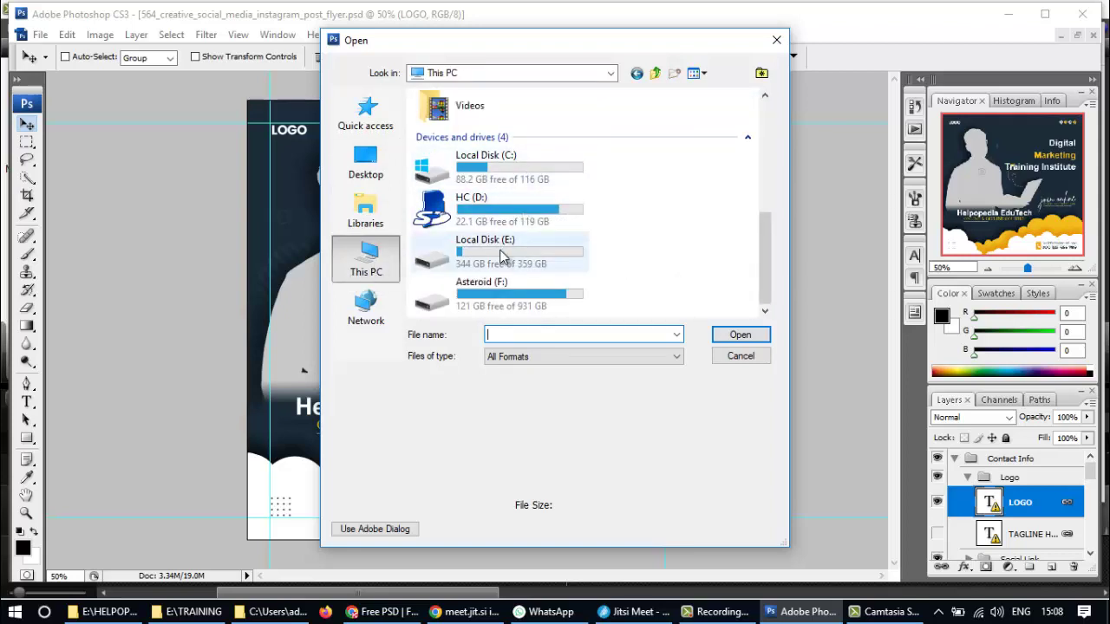
pyautogui.doubleClick(501, 253)
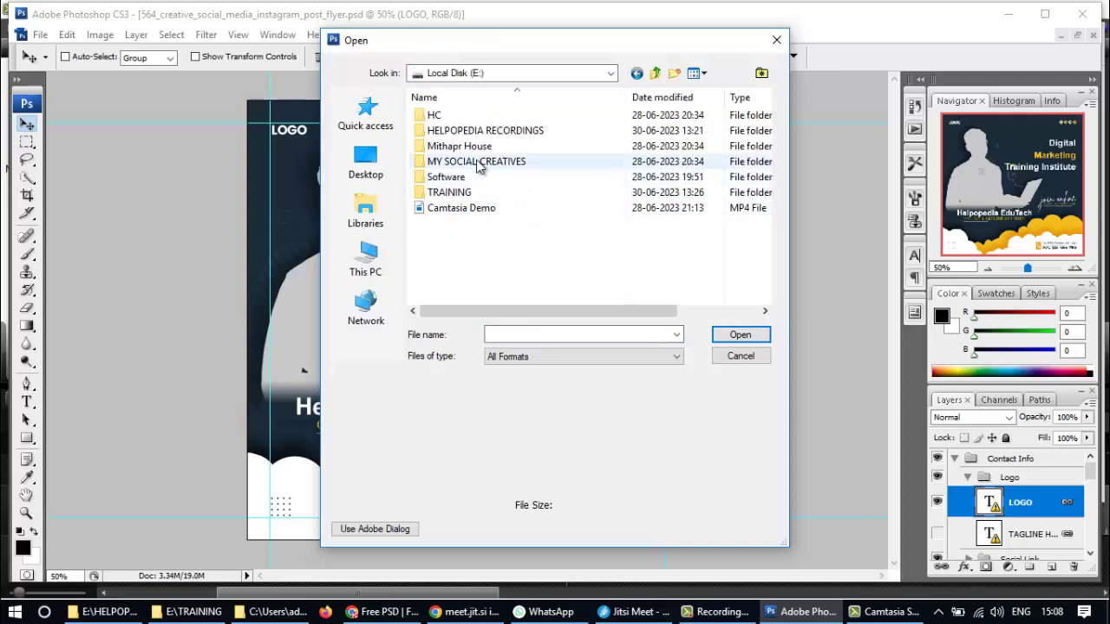
pyautogui.doubleClick(480, 164)
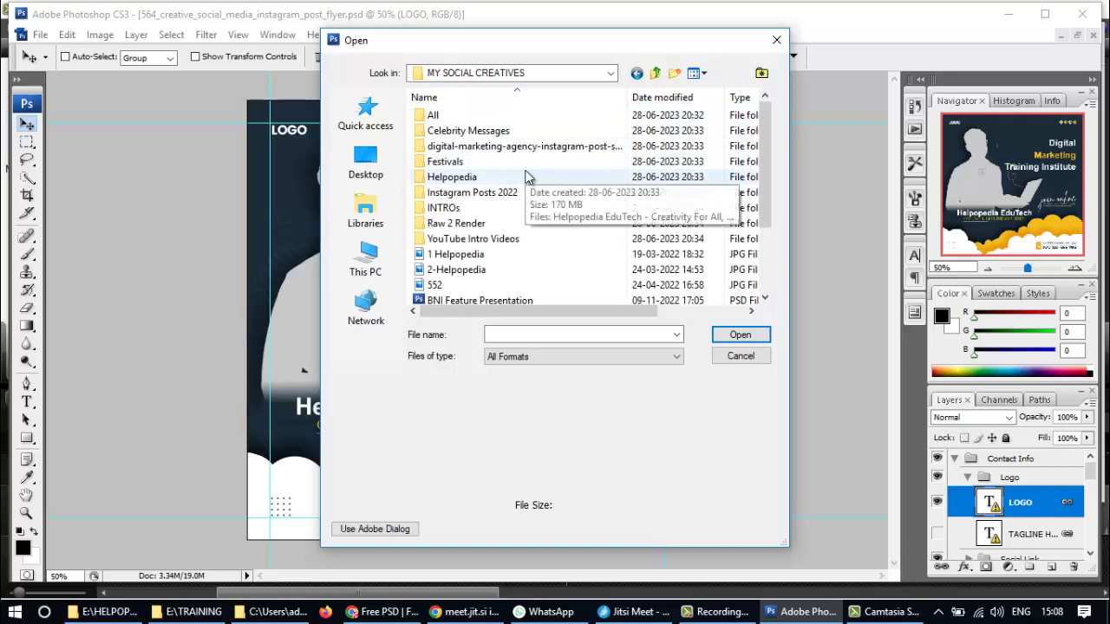
pyautogui.scroll(-2, 527, 177)
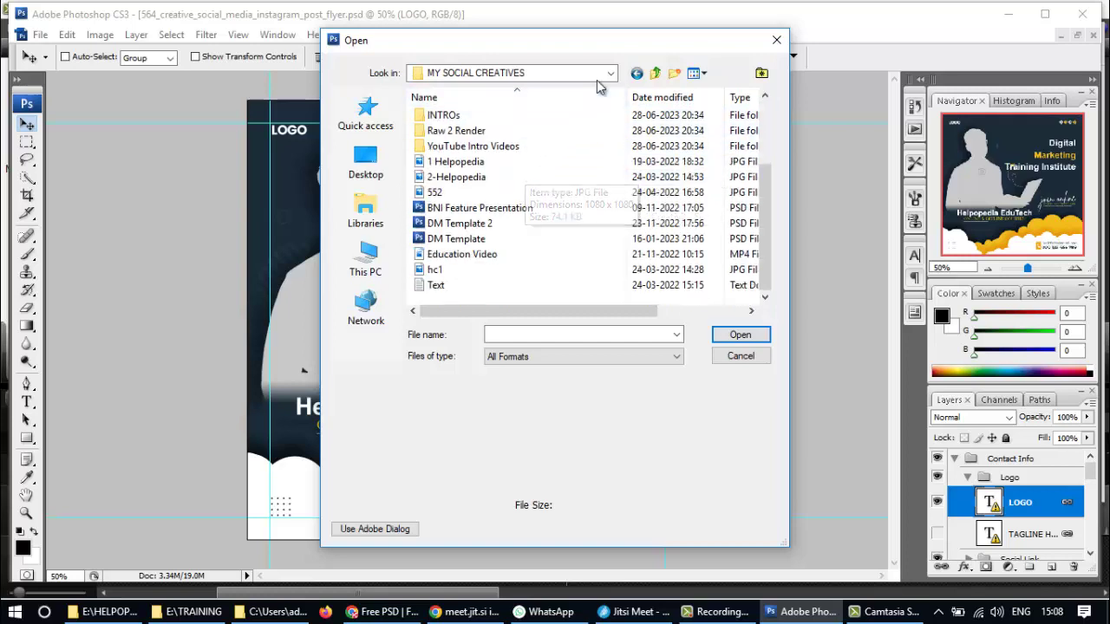
pyautogui.click(700, 74)
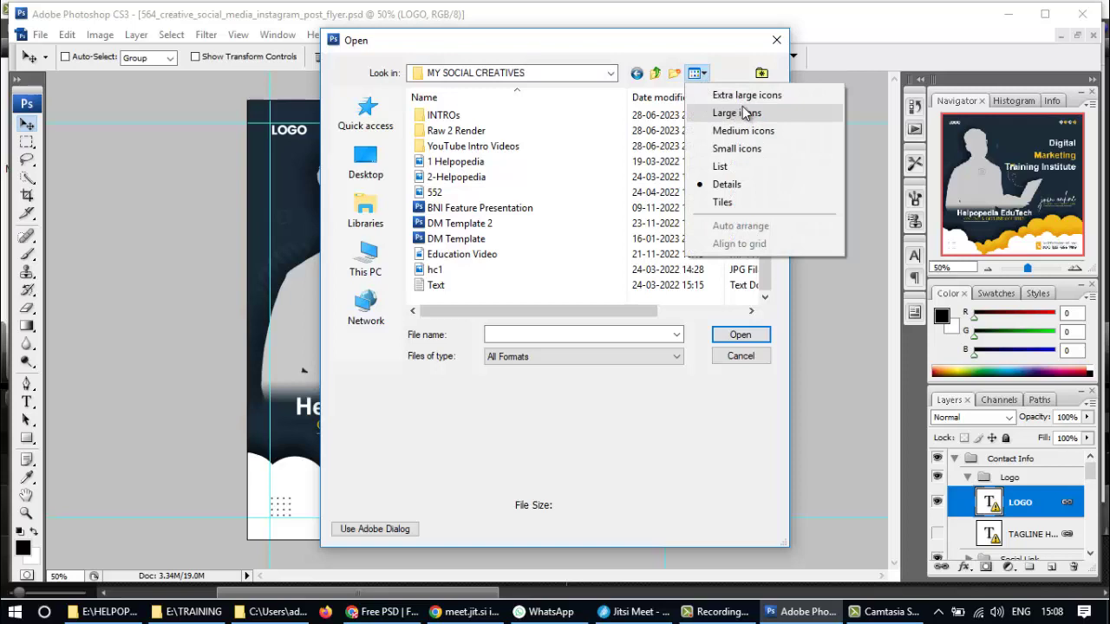
pyautogui.click(737, 112)
pyautogui.scroll(-3, 579, 213)
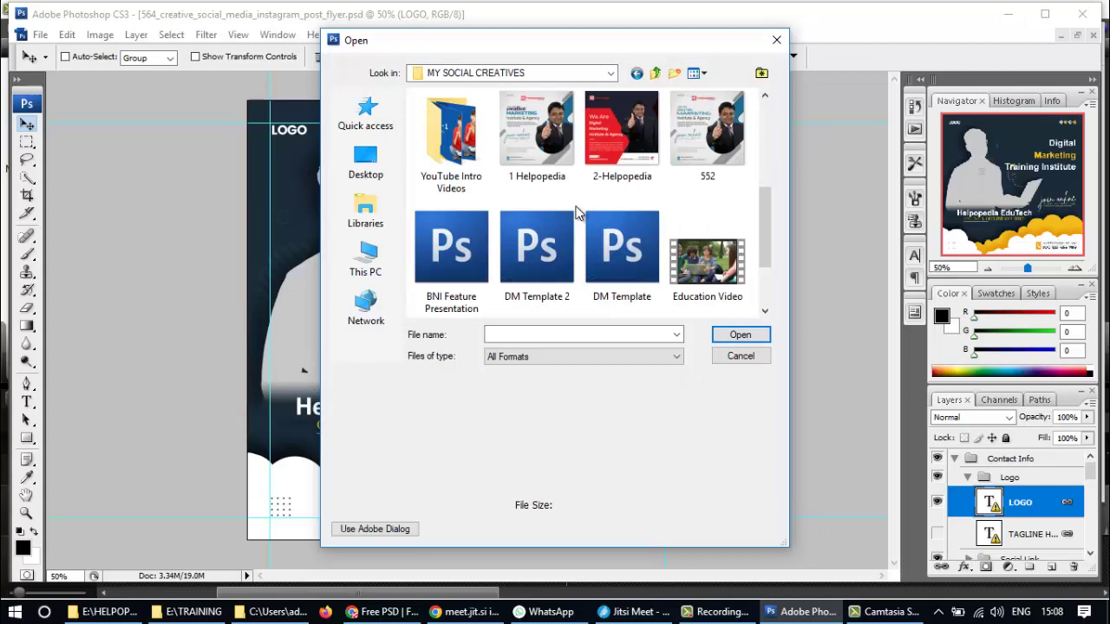
pyautogui.scroll(-2, 579, 213)
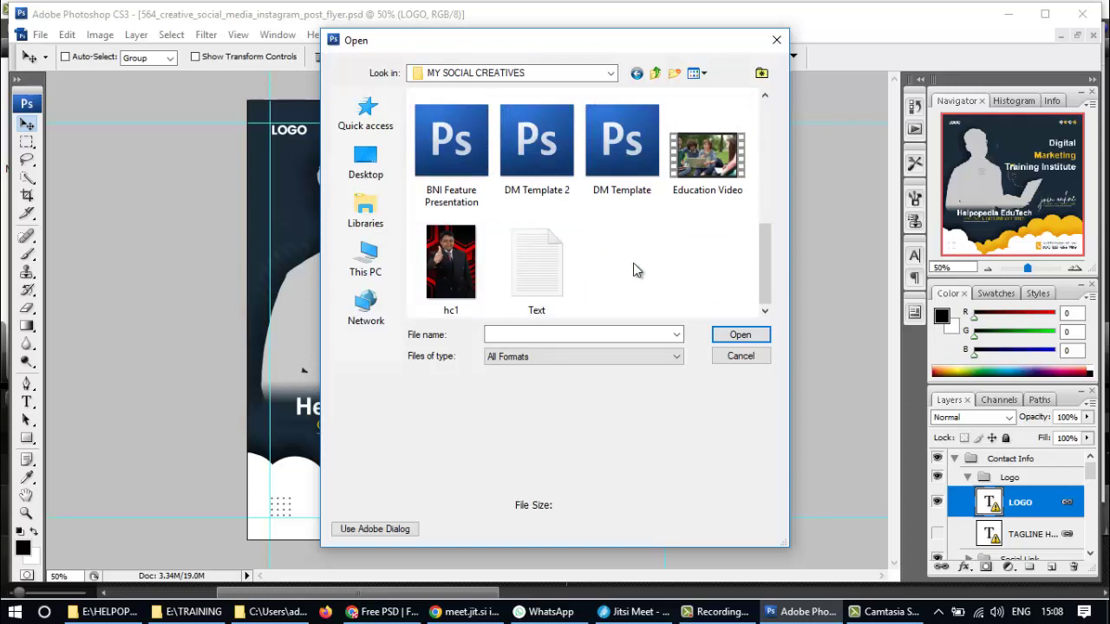
pyautogui.scroll(2, 637, 274)
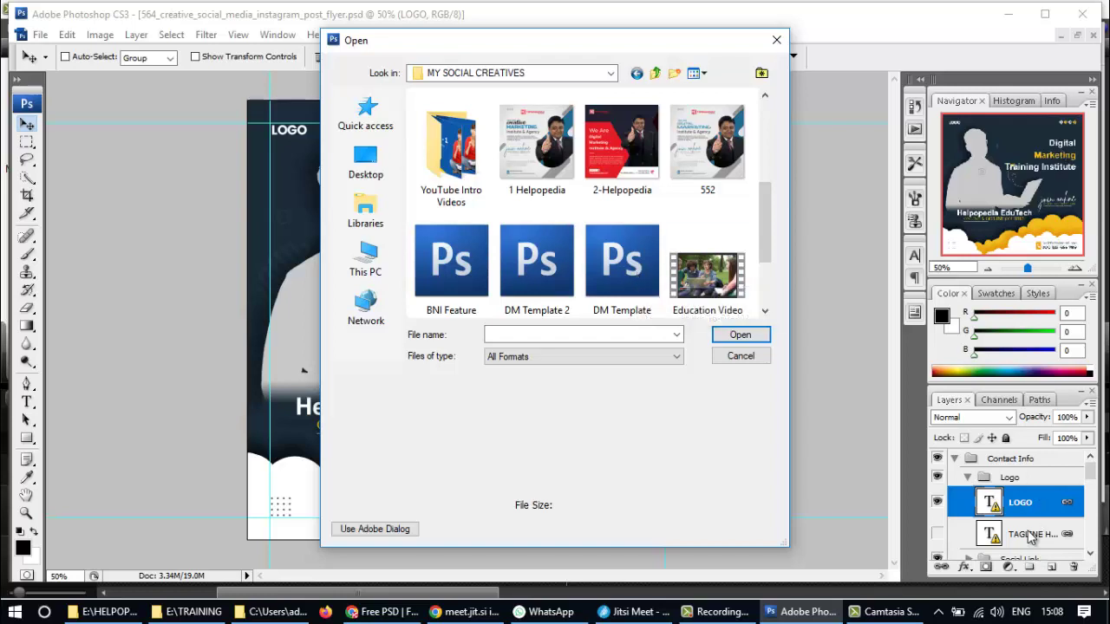
pyautogui.scroll(-2, 669, 223)
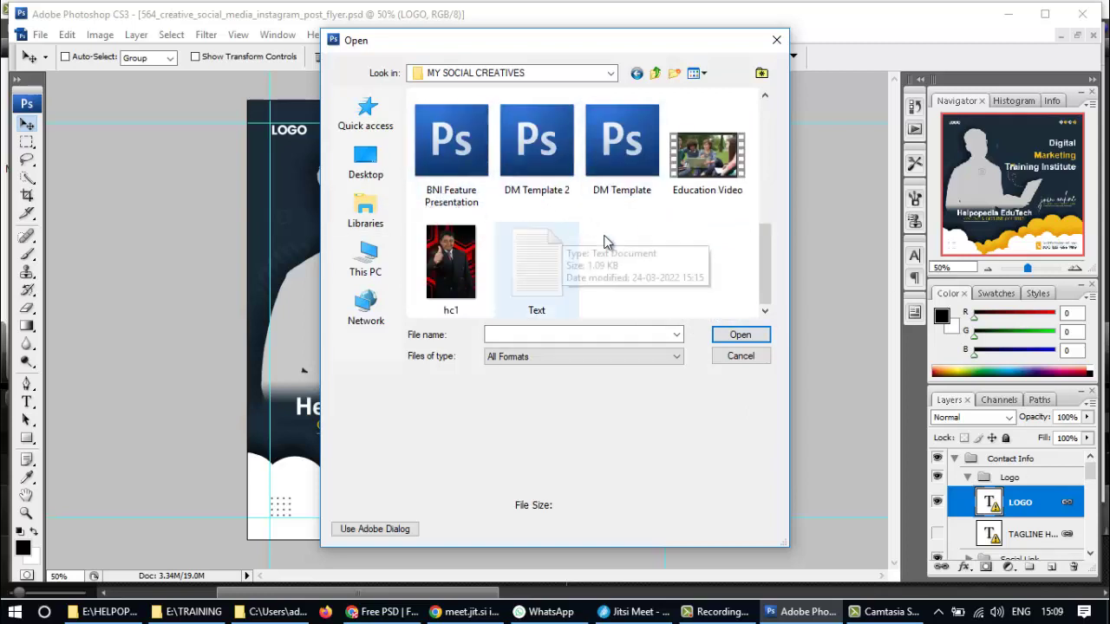
# - Check the HC folder, the Desktop and This PC for a logo image, then dismiss the Open dialog
pyautogui.click(656, 74)
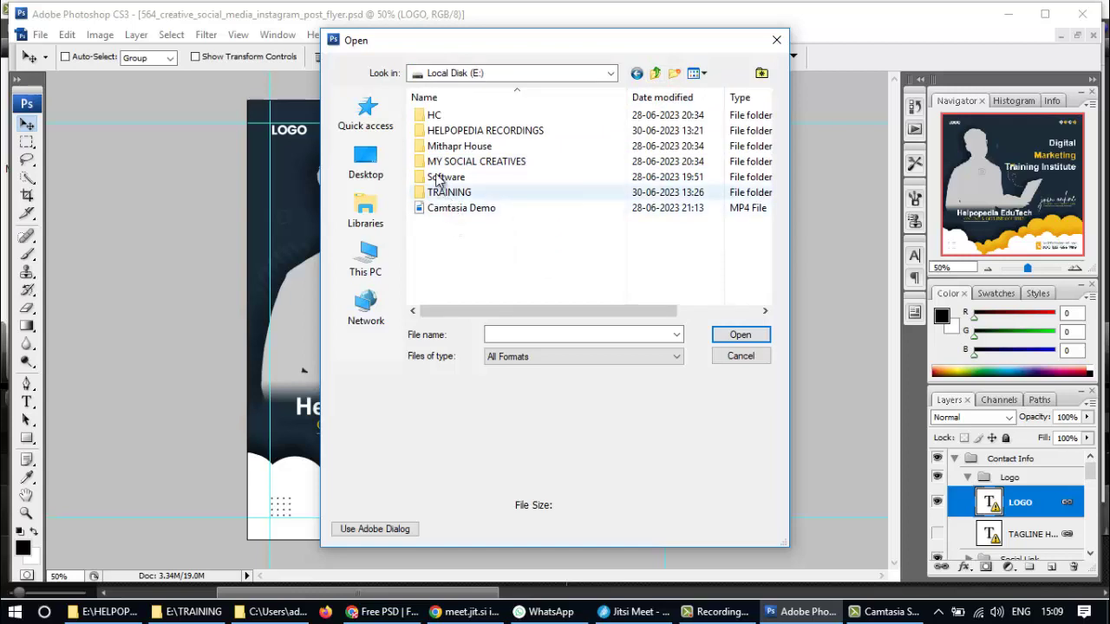
pyautogui.doubleClick(425, 122)
pyautogui.scroll(-2, 554, 212)
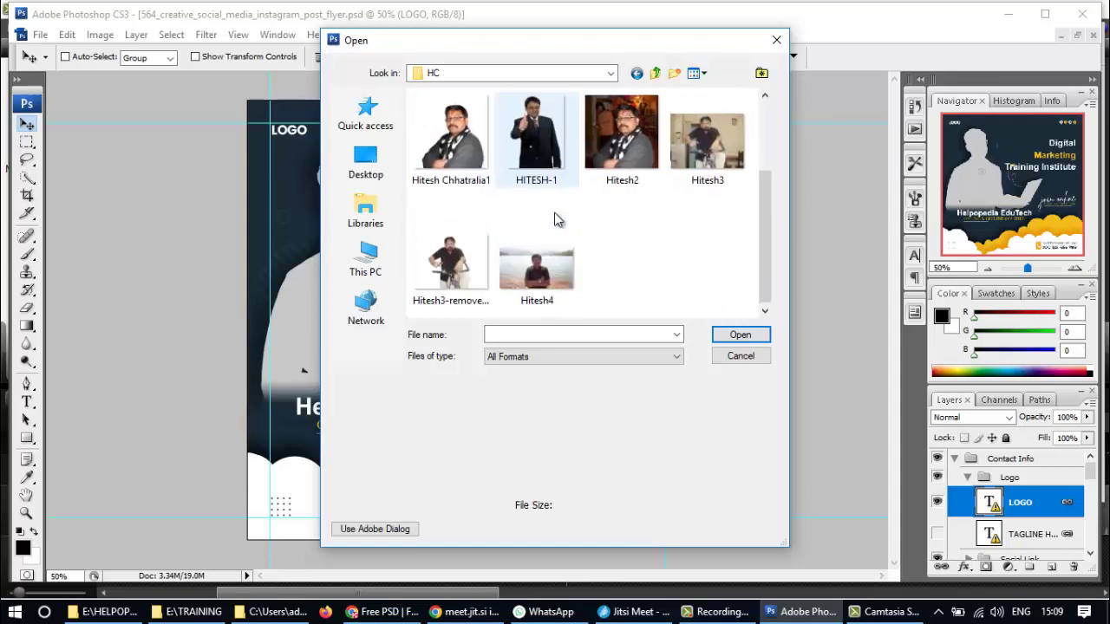
pyautogui.scroll(2, 478, 220)
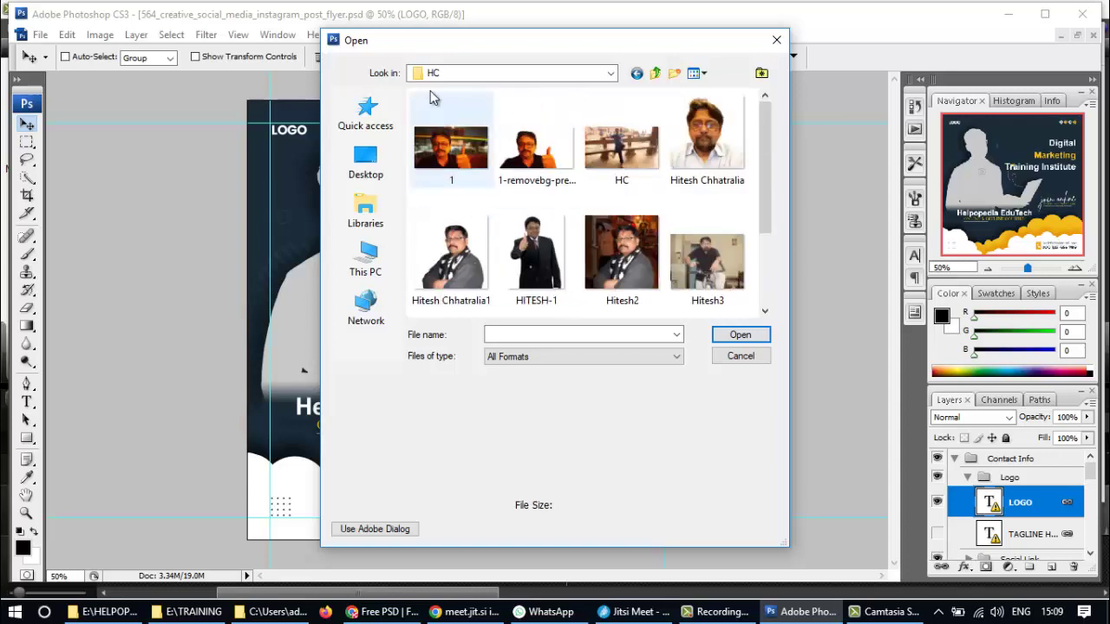
pyautogui.click(365, 166)
pyautogui.scroll(-10, 627, 216)
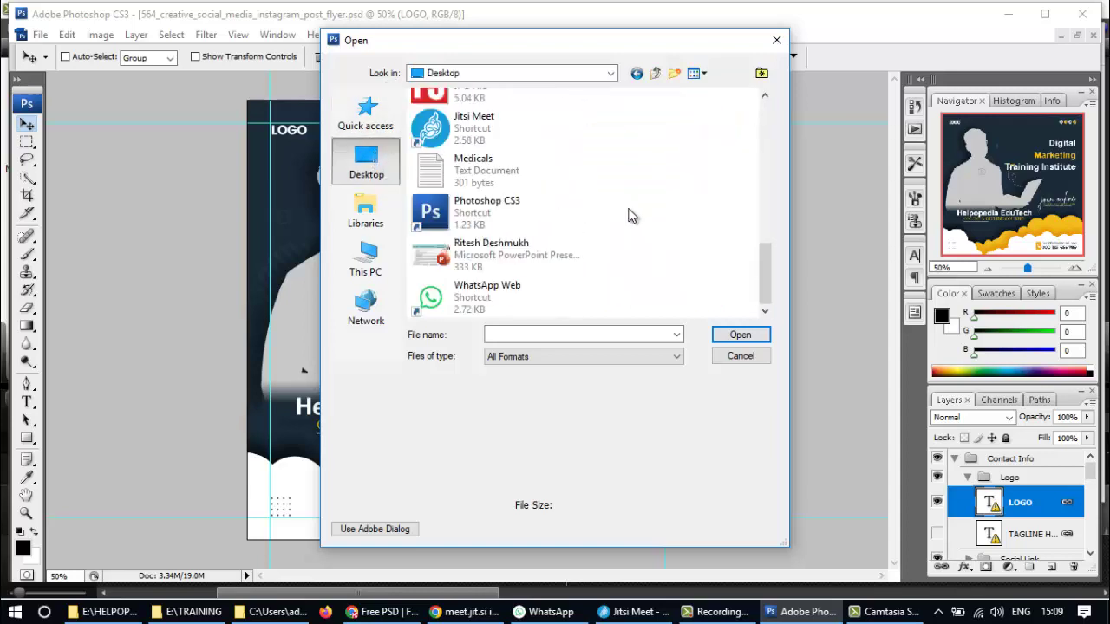
pyautogui.scroll(3, 627, 216)
pyautogui.scroll(-3, 552, 208)
pyautogui.scroll(2, 589, 231)
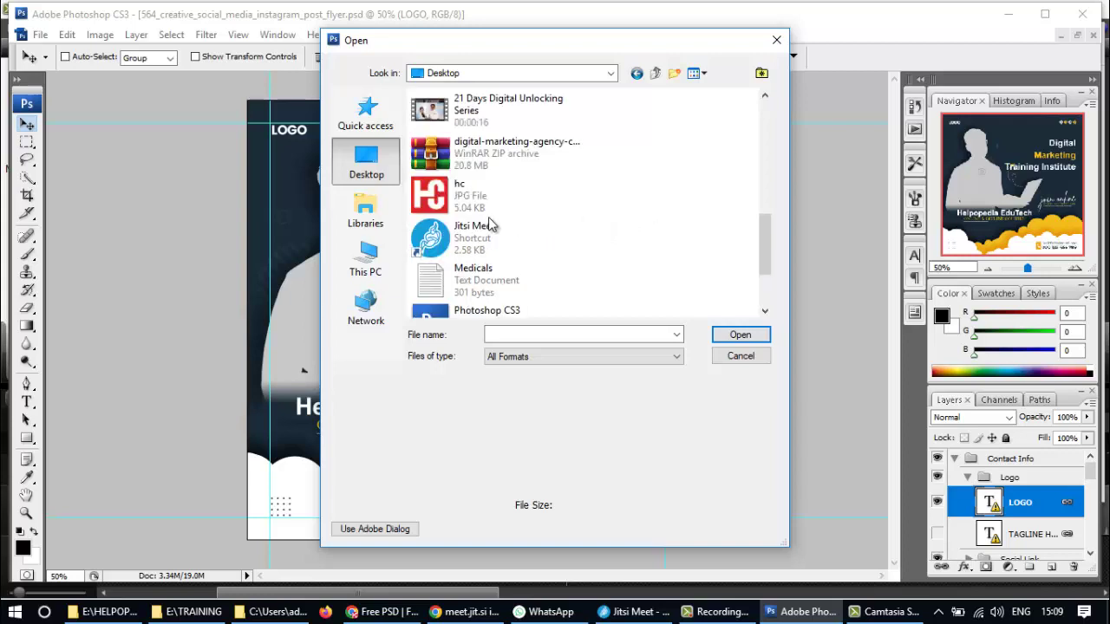
pyautogui.click(367, 260)
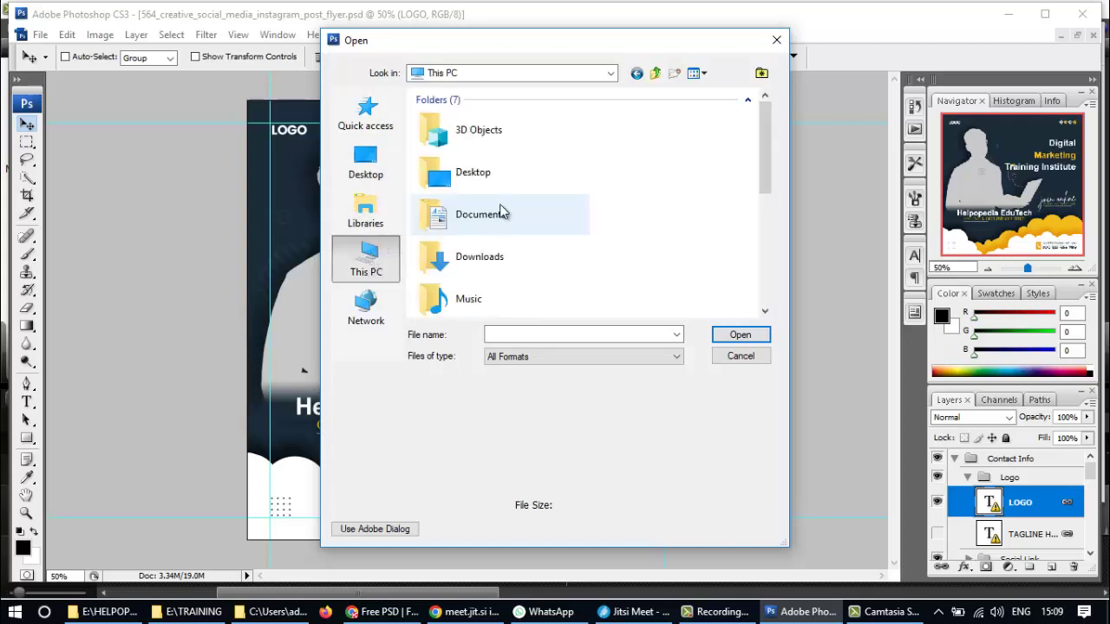
pyautogui.scroll(-1, 545, 250)
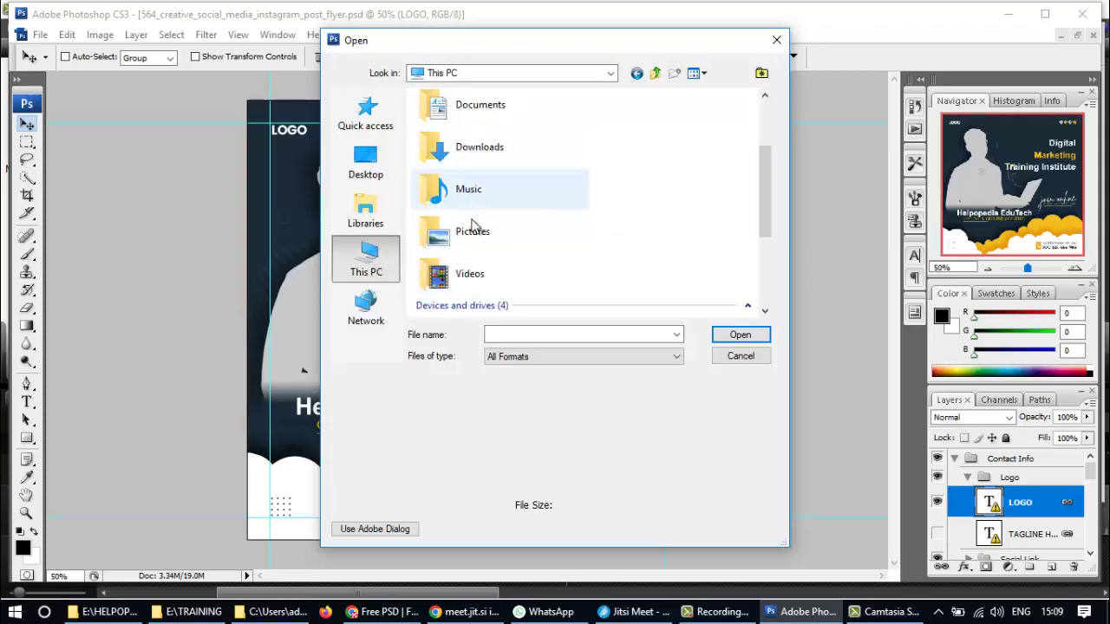
pyautogui.click(739, 355)
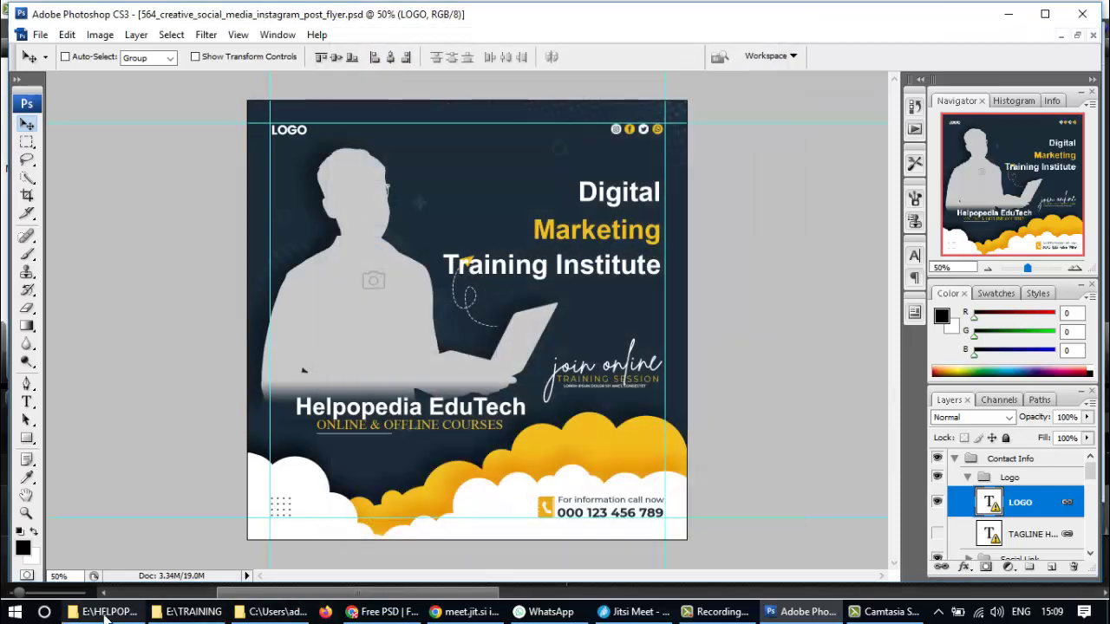
# - Switch to File Explorer, find the Helpopedia logoV PNG in the E:\TRAINING folder and open it with Adobe Photoshop CS3
pyautogui.click(134, 559)
pyautogui.click(65, 213)
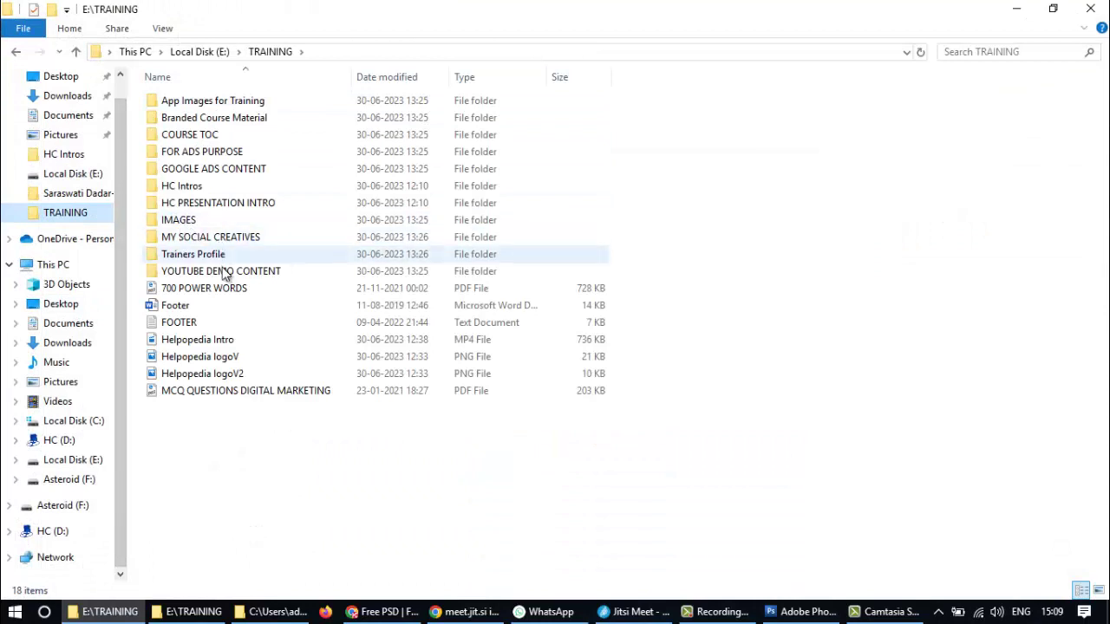
pyautogui.click(221, 357)
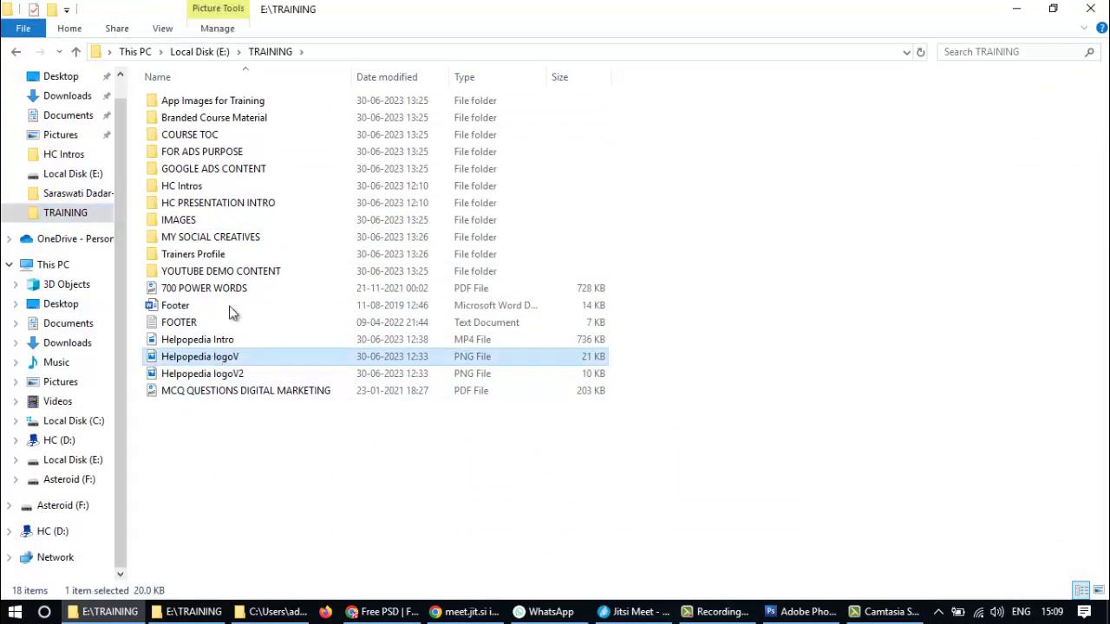
pyautogui.click(802, 611)
pyautogui.hotkey('alt', 'Tab')
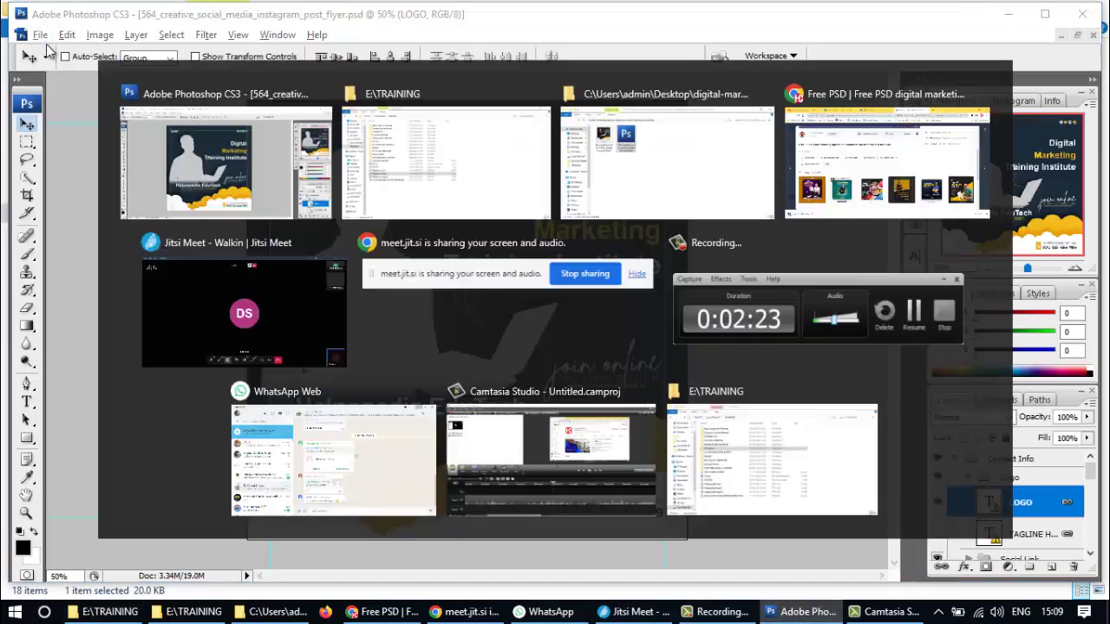
pyautogui.rightClick(194, 357)
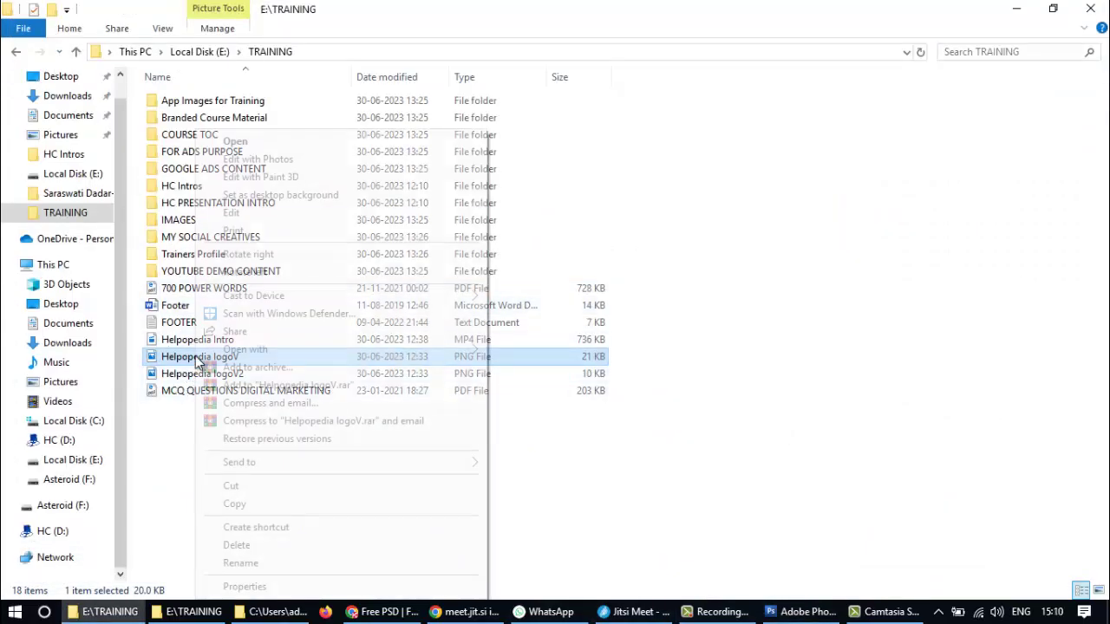
pyautogui.moveTo(344, 350)
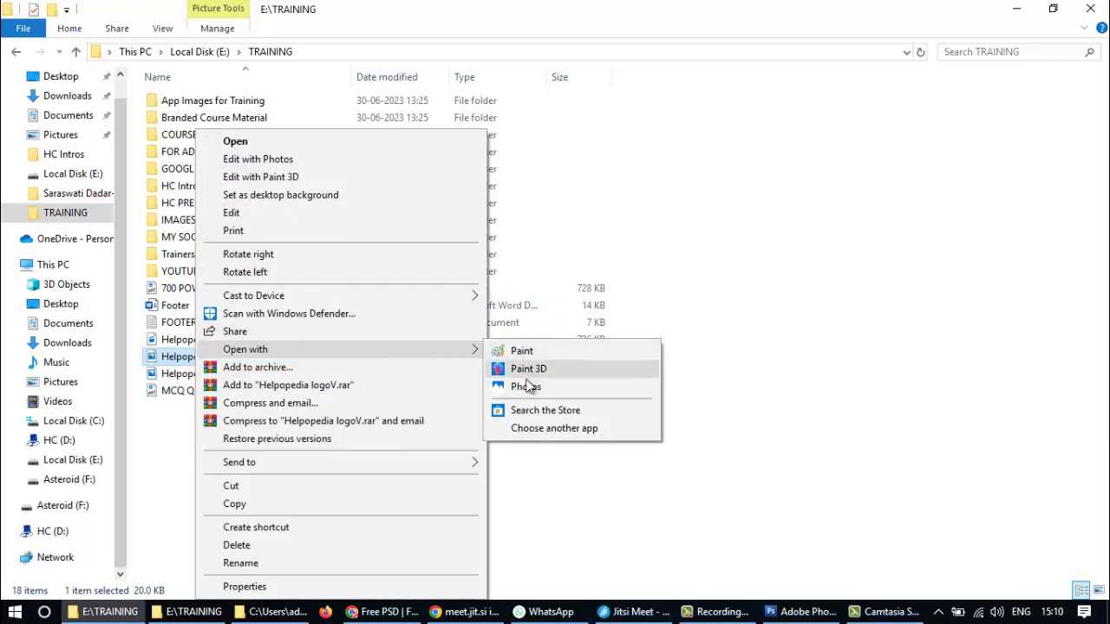
pyautogui.click(532, 429)
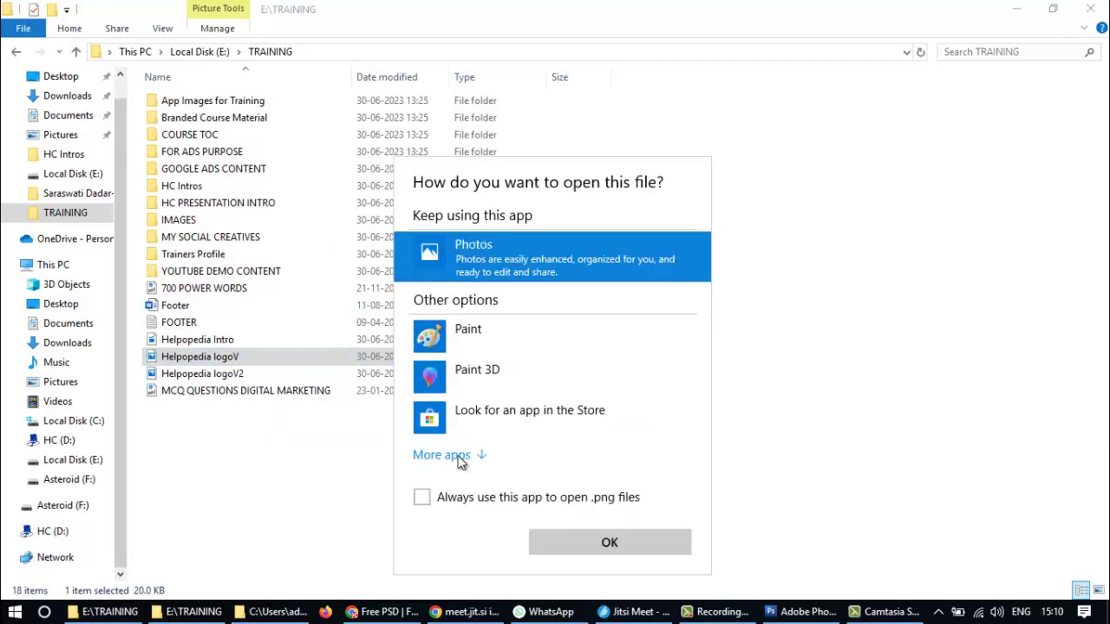
pyautogui.click(444, 455)
pyautogui.click(512, 456)
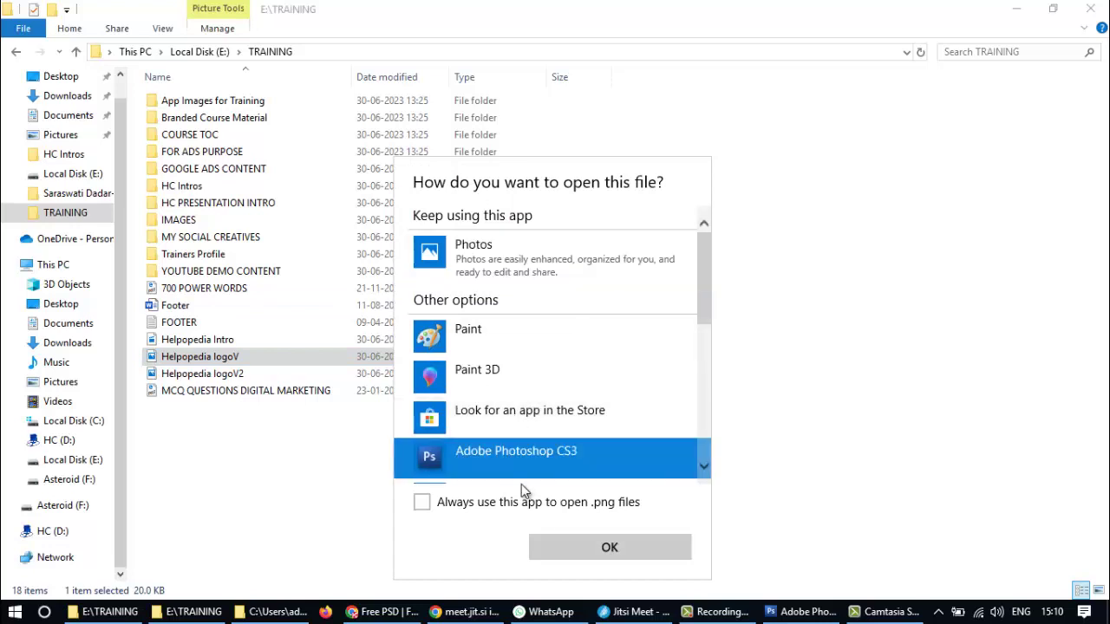
pyautogui.click(609, 548)
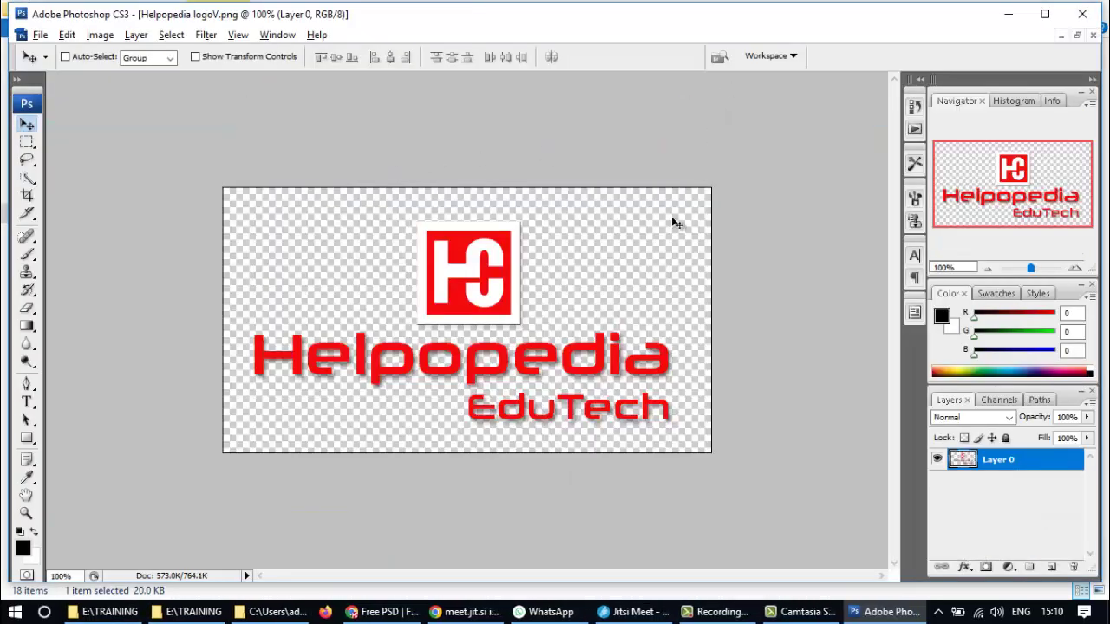
# - Arrange the flyer and logo documents as side-by-side floating windows and copy the Helpopedia logo into the flyer
pyautogui.click(1077, 34)
pyautogui.moveTo(327, 96); pyautogui.dragTo(825, 93)
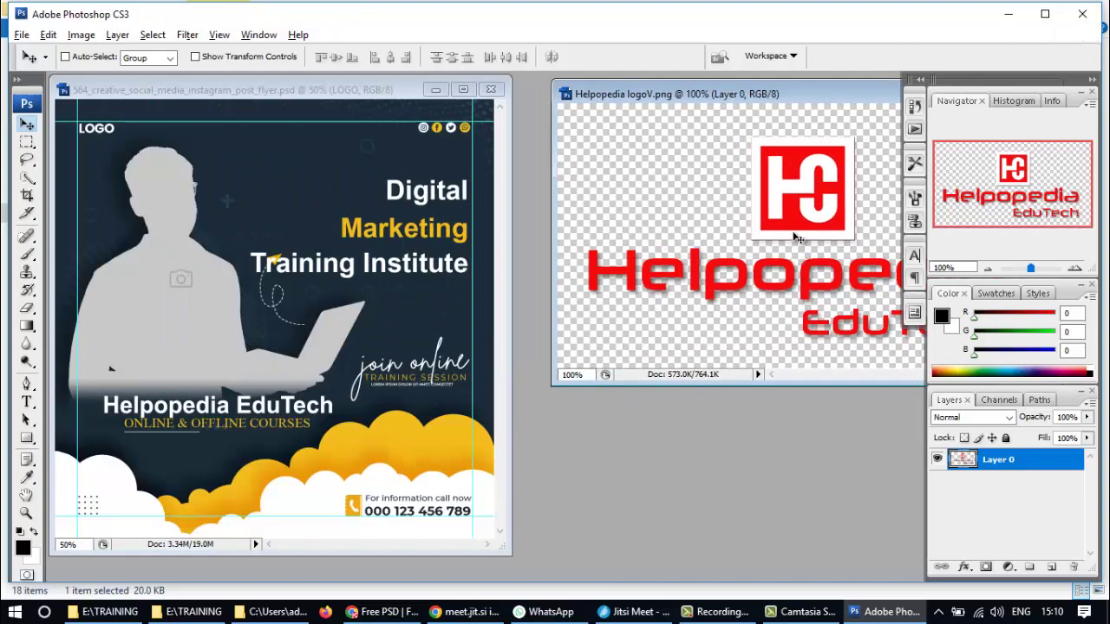
pyautogui.moveTo(799, 235); pyautogui.dragTo(280, 221)
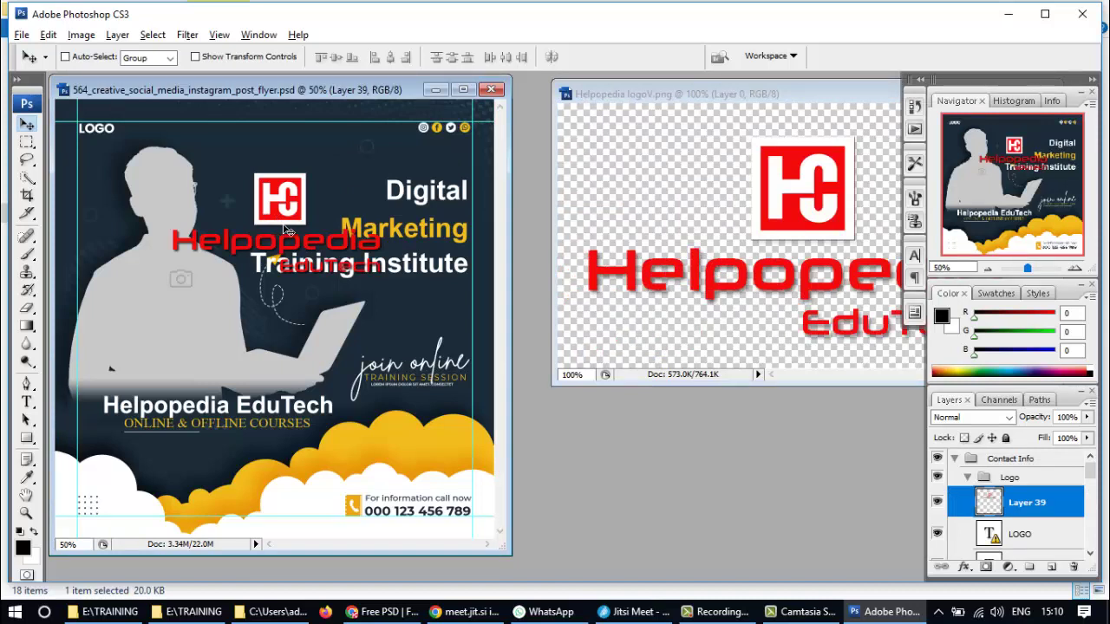
# - Scale the Helpopedia logo in the flyer to 60% width and 60% height with Free Transform and commit it
pyautogui.hotkey('ctrl', 't')
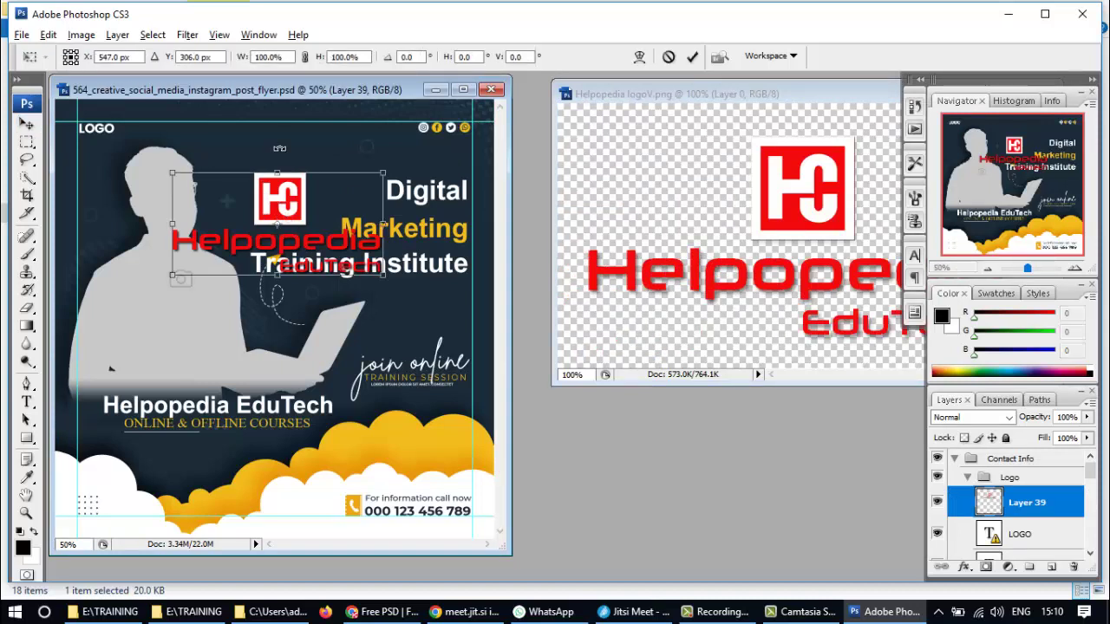
pyautogui.click(284, 57)
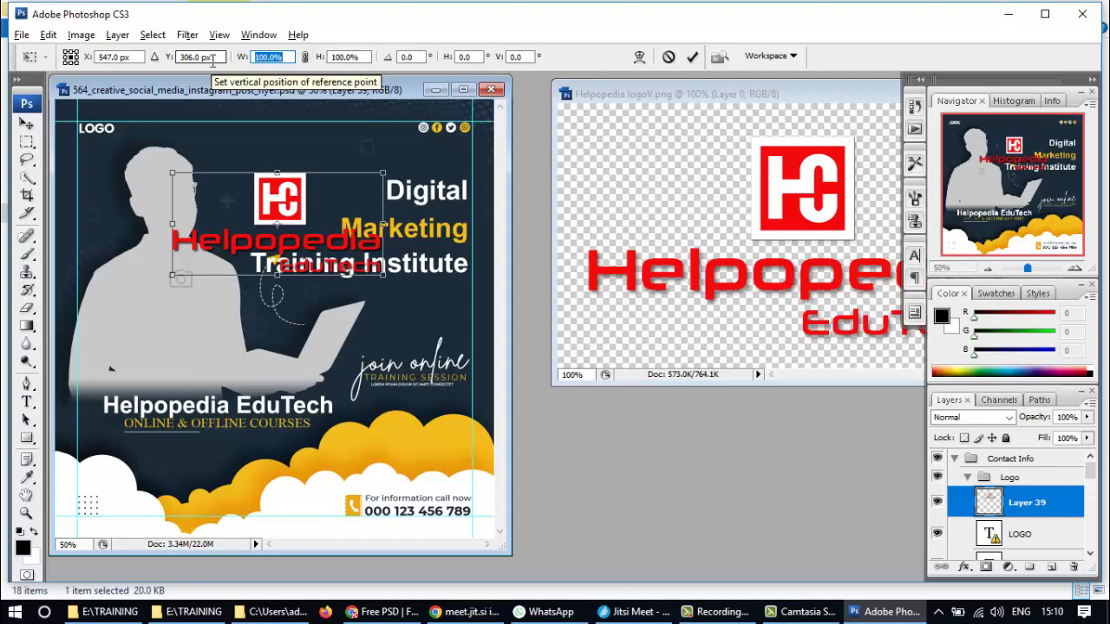
pyautogui.write('60')
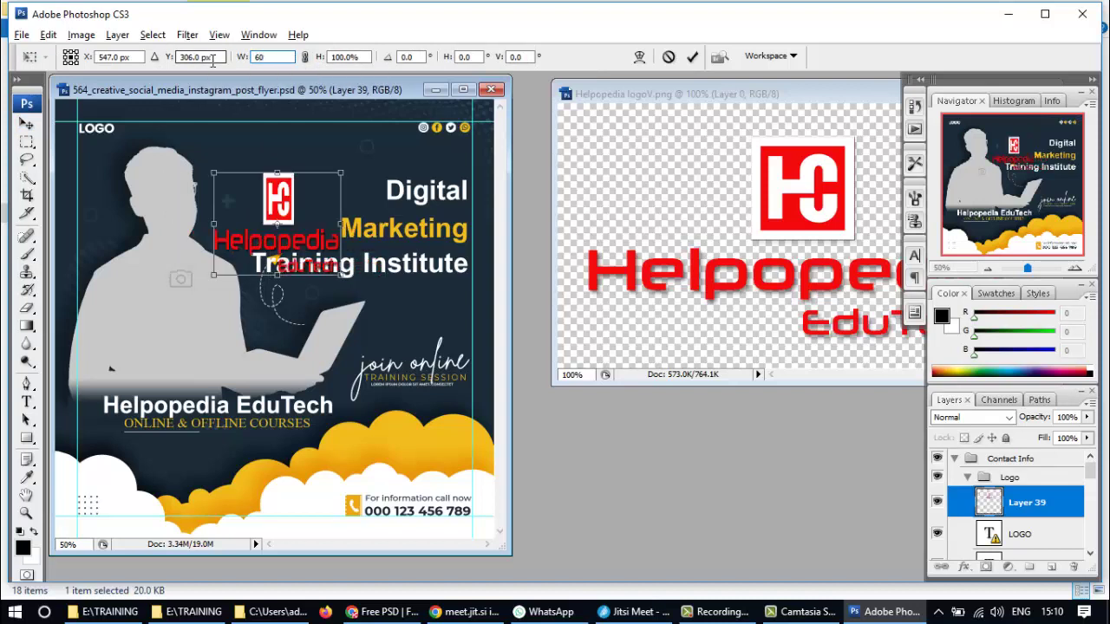
pyautogui.press('Tab')
pyautogui.write('60')
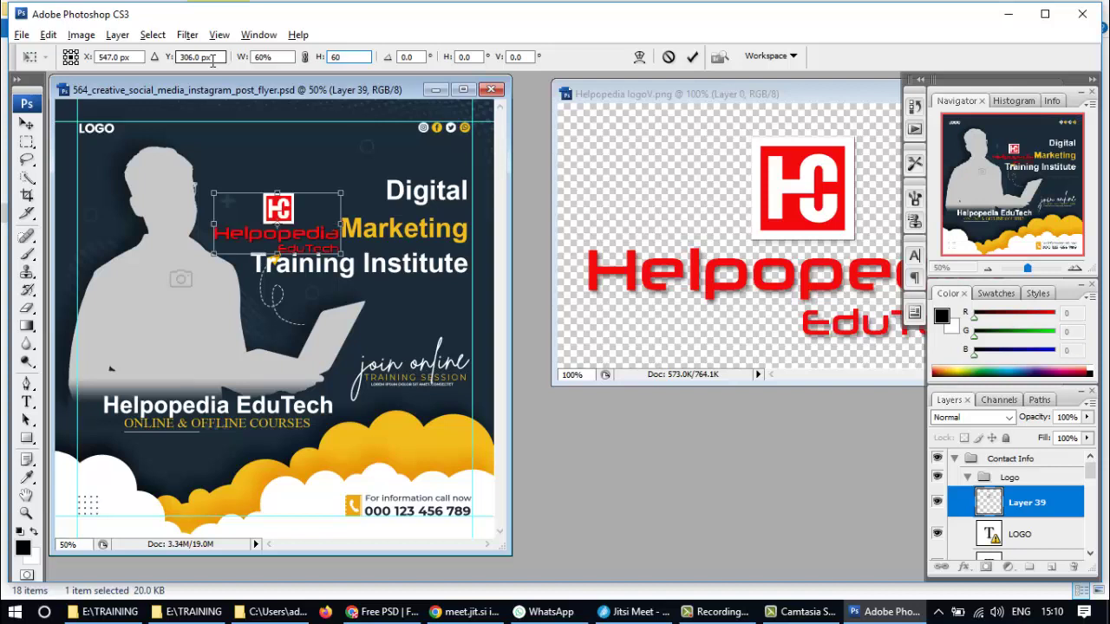
pyautogui.click(692, 56)
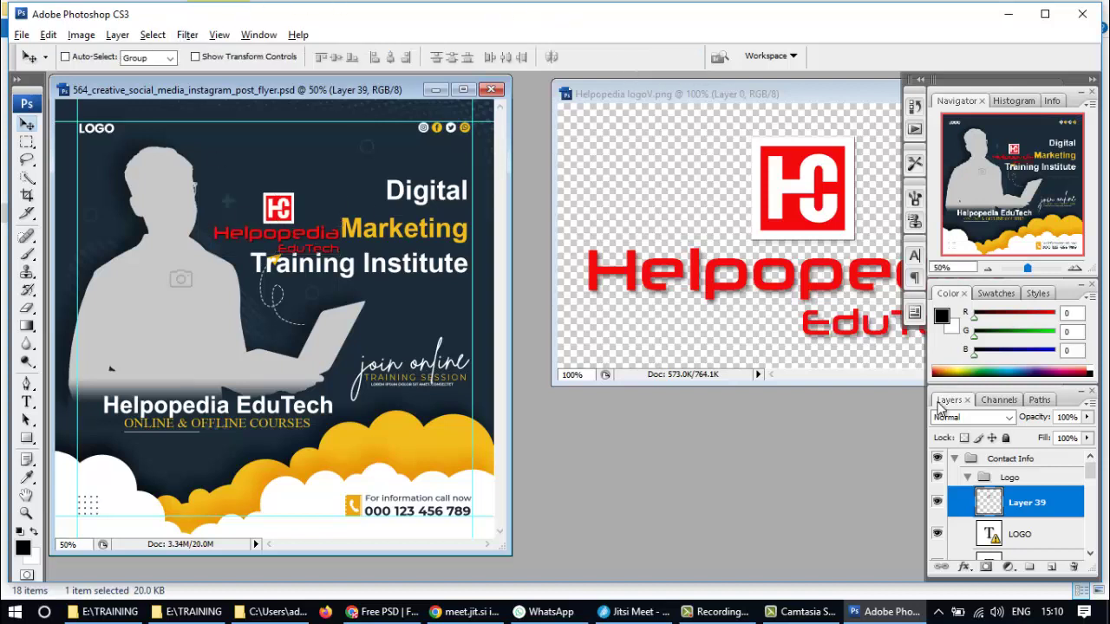
# - Delete the LOGO placeholder text layer from the flyer and confirm the deletion
pyautogui.click(1024, 541)
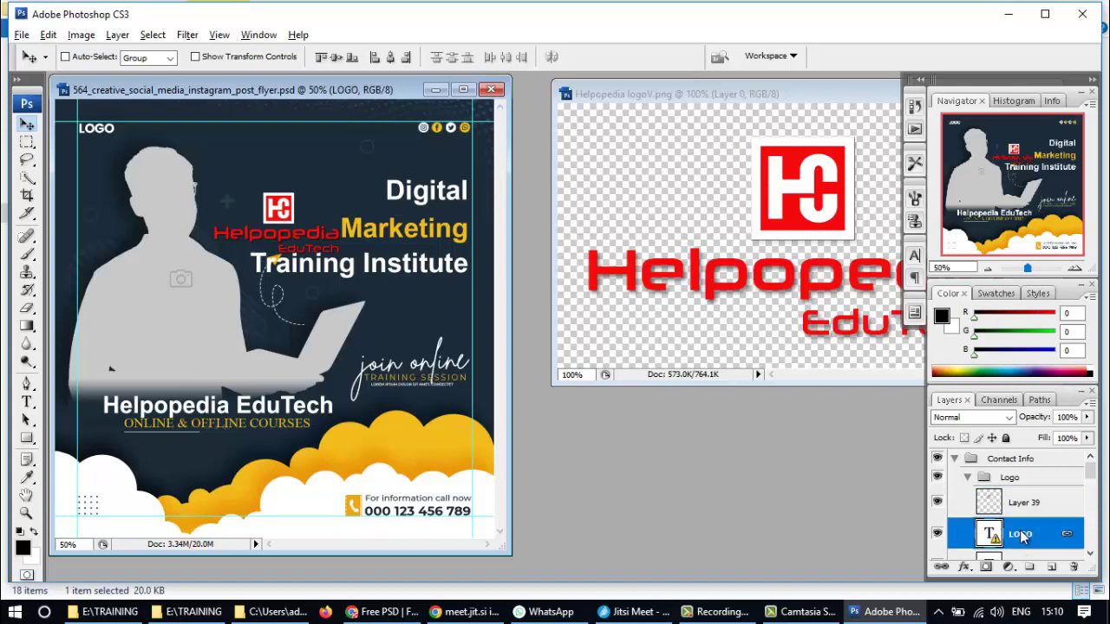
pyautogui.rightClick(1024, 536)
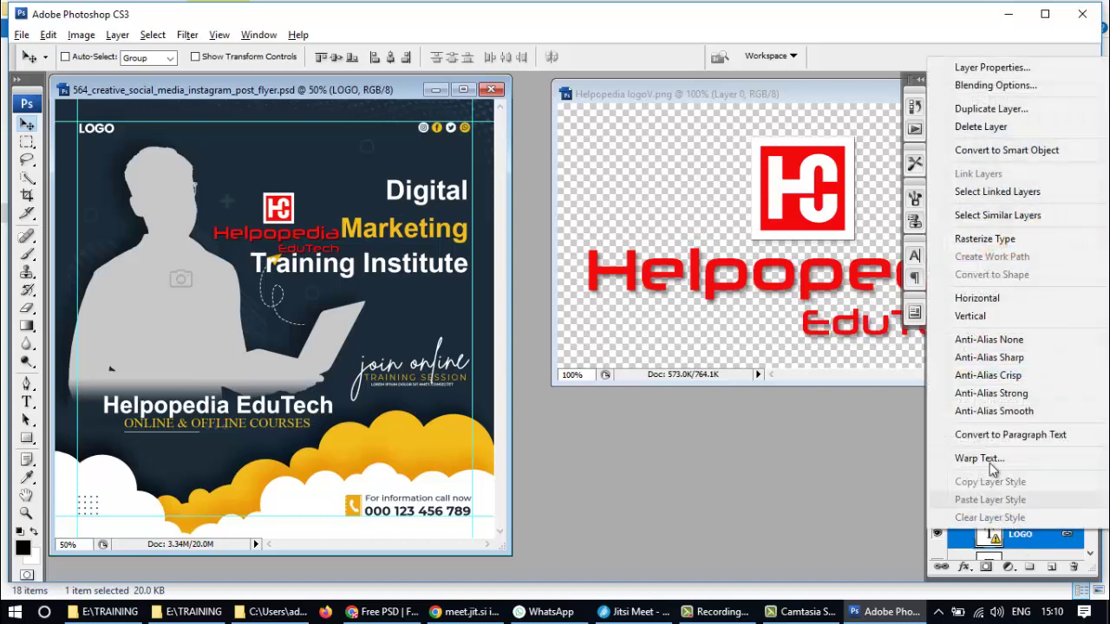
pyautogui.click(987, 126)
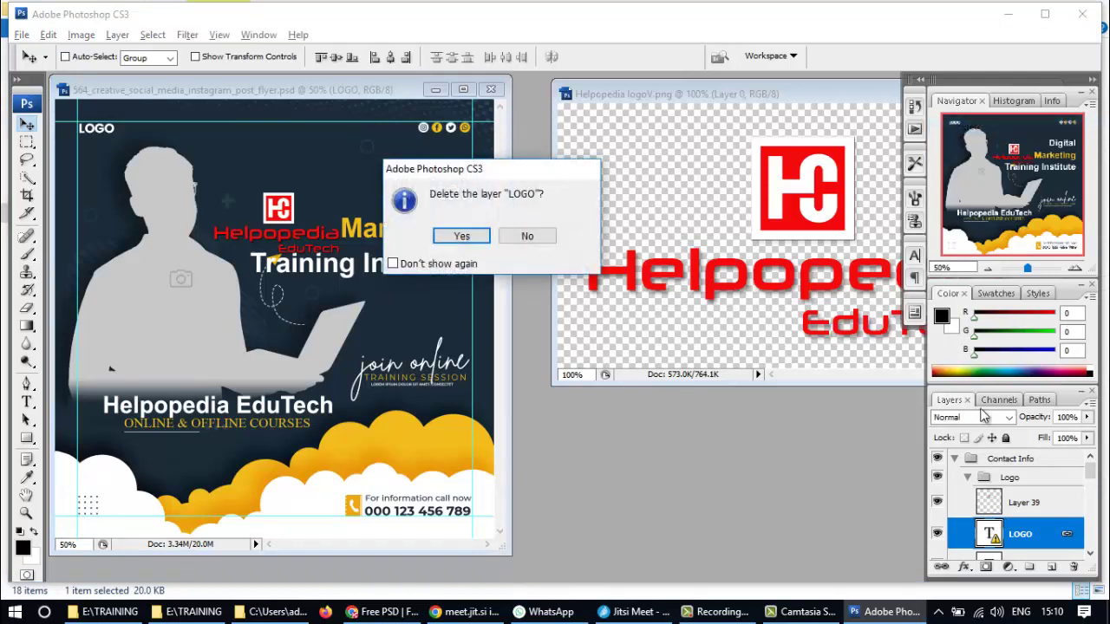
pyautogui.click(461, 236)
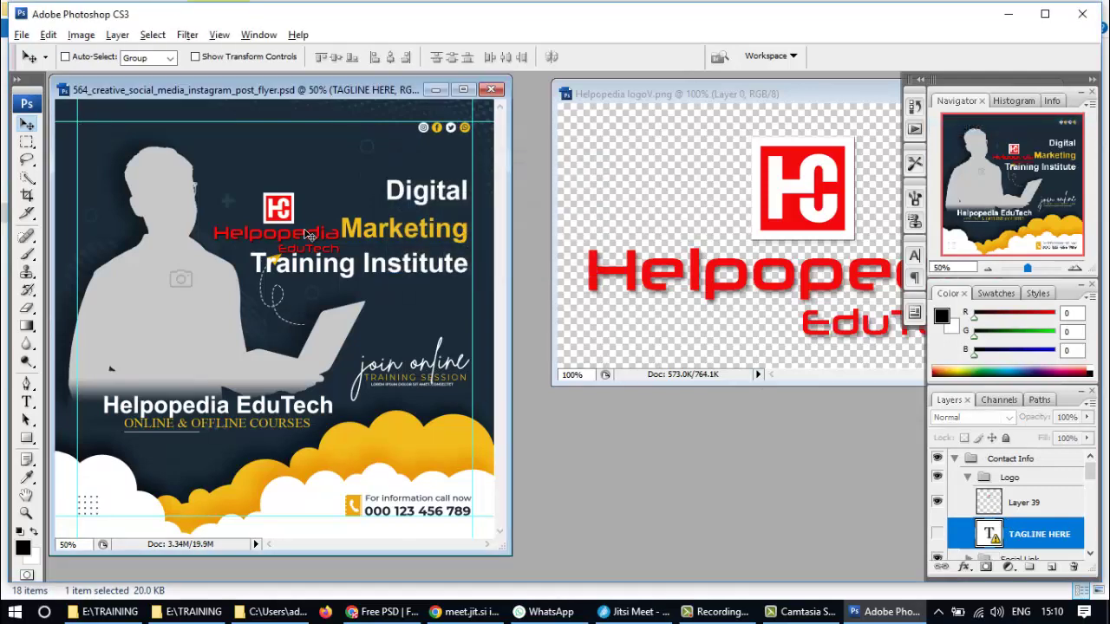
# - Move the Helpopedia logo up above the title text near the flyer's upper edge and maximize the flyer document
pyautogui.click(989, 503)
pyautogui.moveTo(276, 213); pyautogui.dragTo(287, 152)
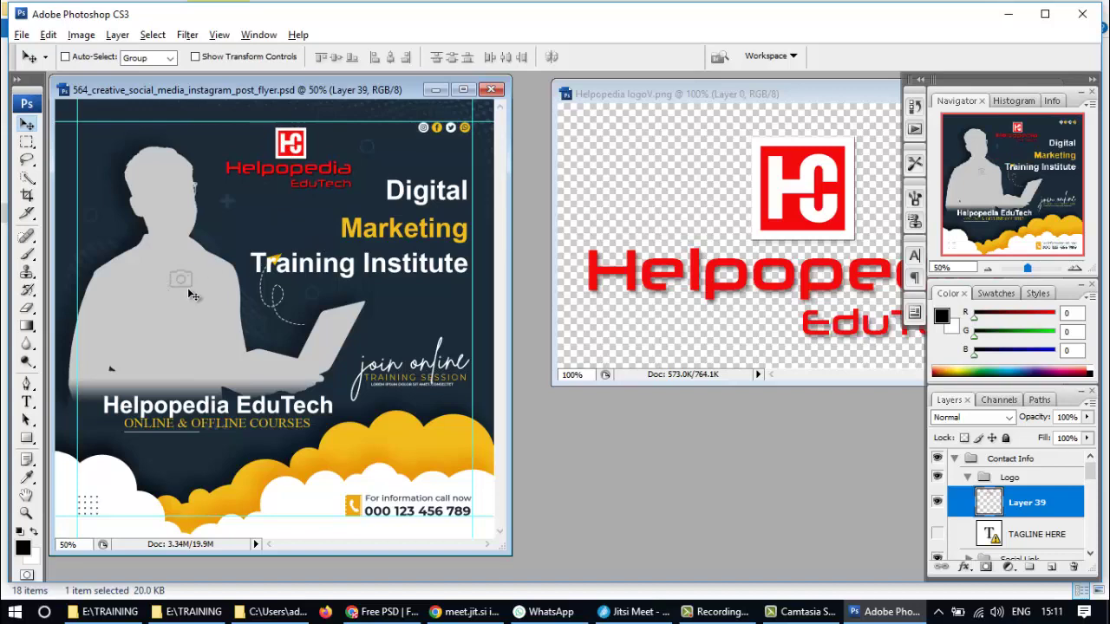
pyautogui.click(463, 89)
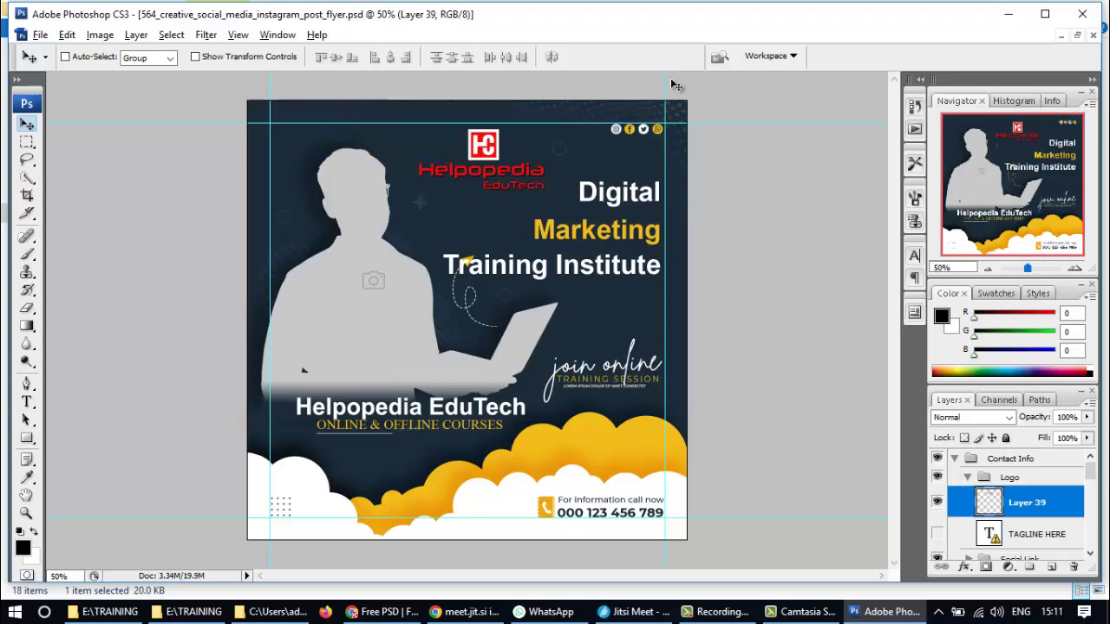
# - Select the "Place your Image here" group and expand it to the Double Click here layer, leaving its mask display options unchanged
pyautogui.rightClick(345, 307)
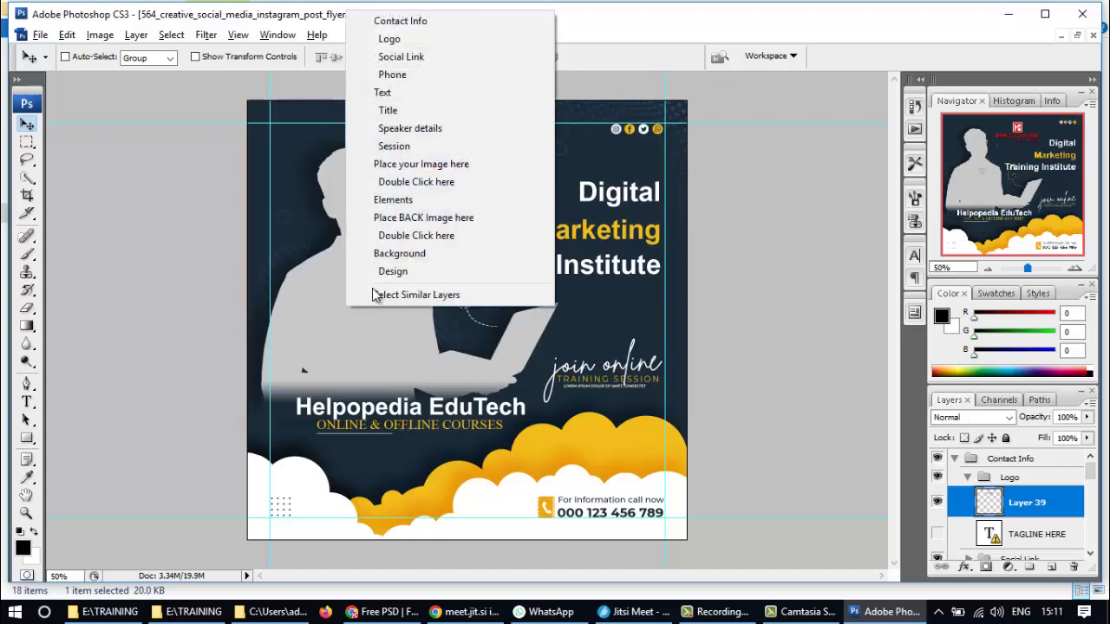
pyautogui.click(420, 167)
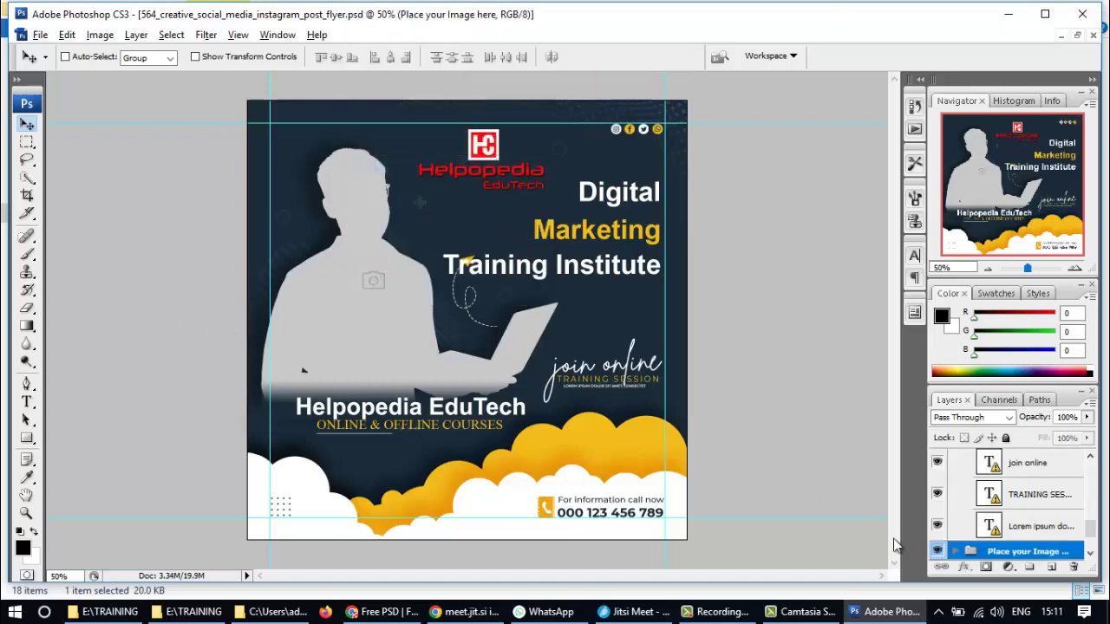
pyautogui.scroll(-3, 1054, 515)
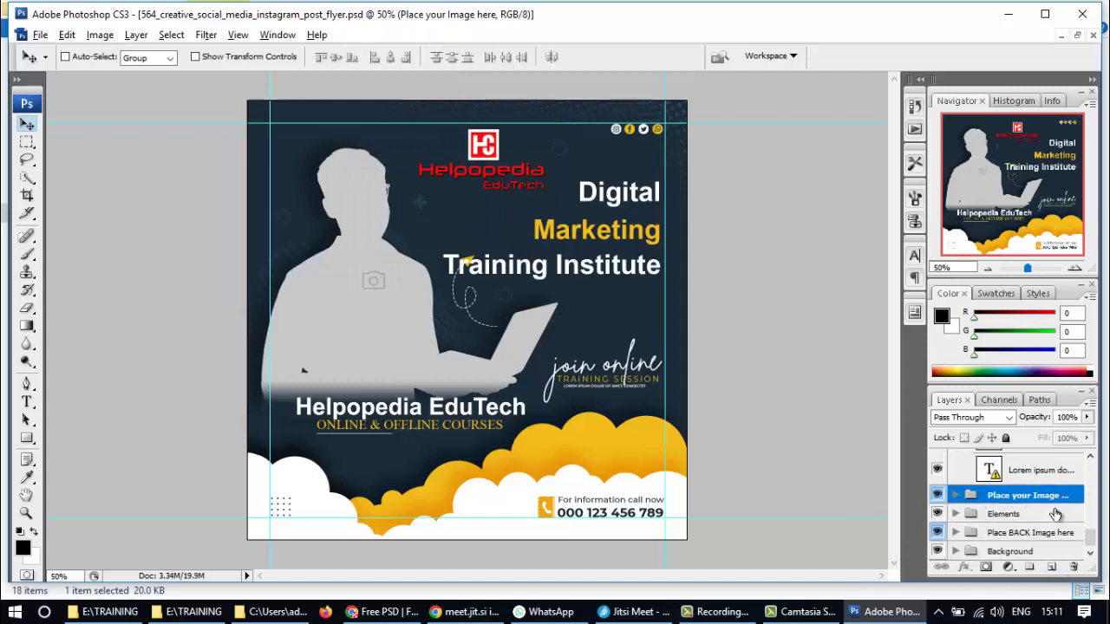
pyautogui.click(955, 496)
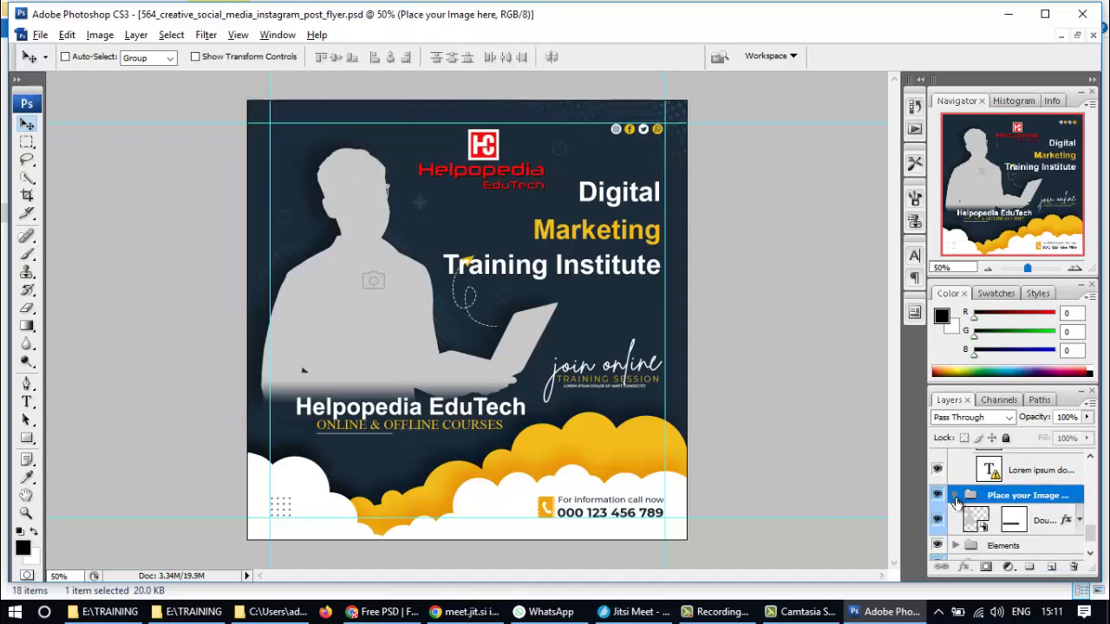
pyautogui.scroll(-1, 1001, 518)
pyautogui.doubleClick(1010, 503)
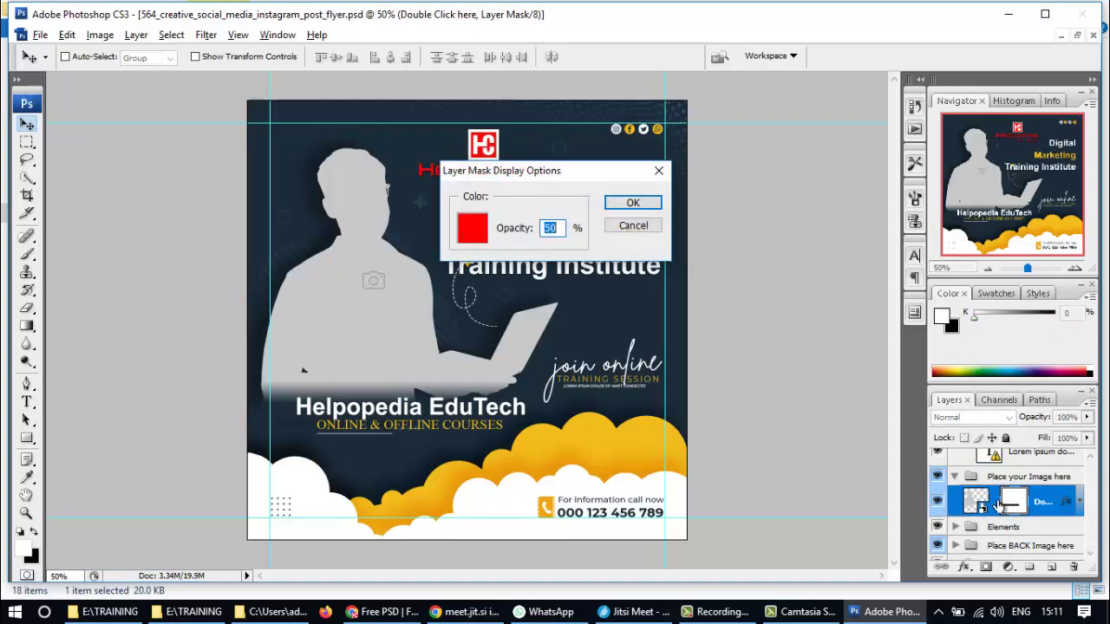
pyautogui.click(646, 225)
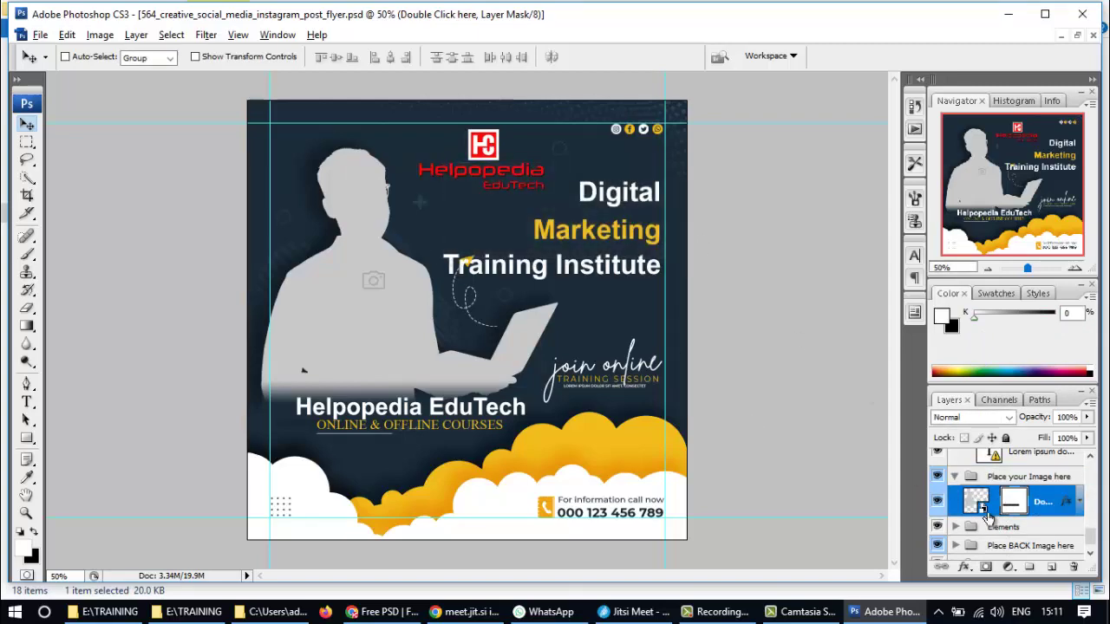
# - Open the contents of the Double Click here smart object, using its embedded Adobe RGB (1998) color profile
pyautogui.click(975, 503)
pyautogui.doubleClick(975, 503)
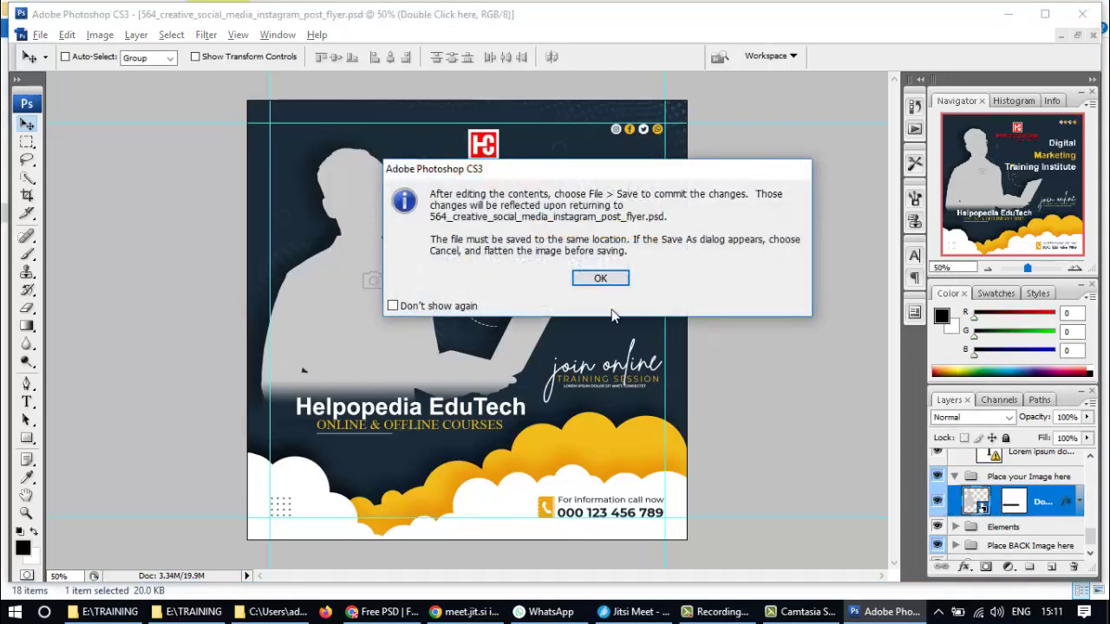
pyautogui.click(600, 279)
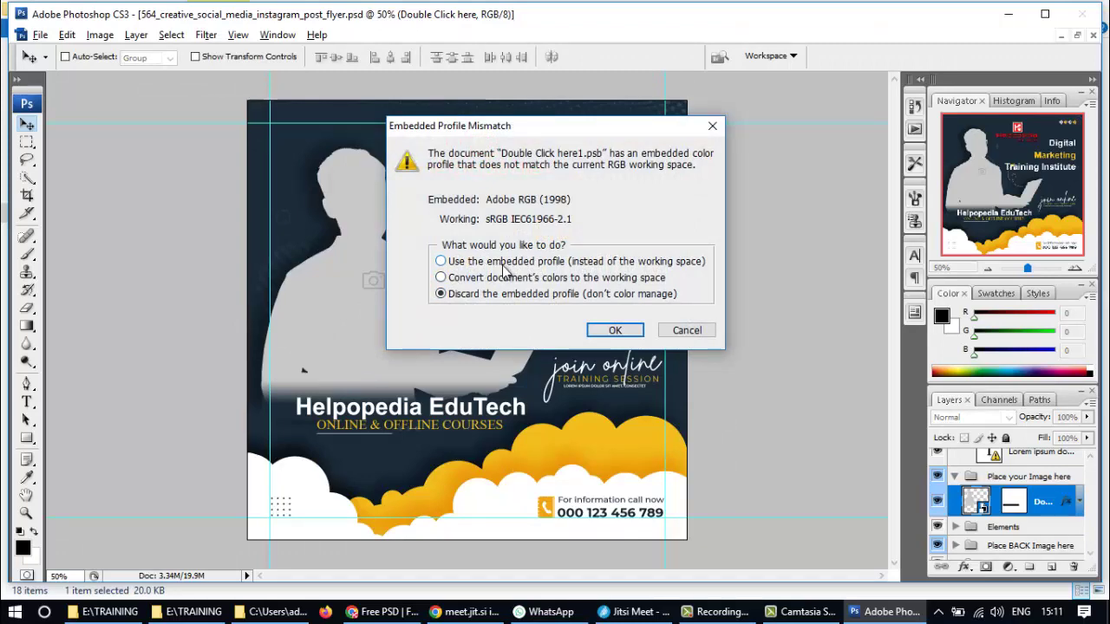
pyautogui.click(506, 268)
pyautogui.click(617, 331)
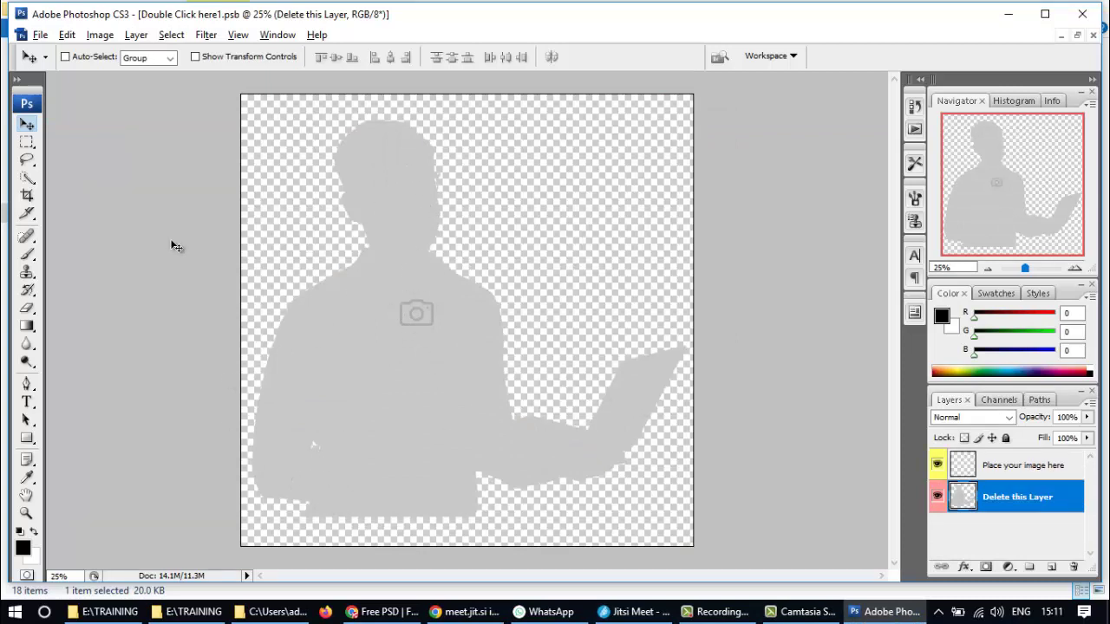
# - Close the smart object document, the flyer without saving its changes, and the Helpopedia logo document
pyautogui.click(1092, 36)
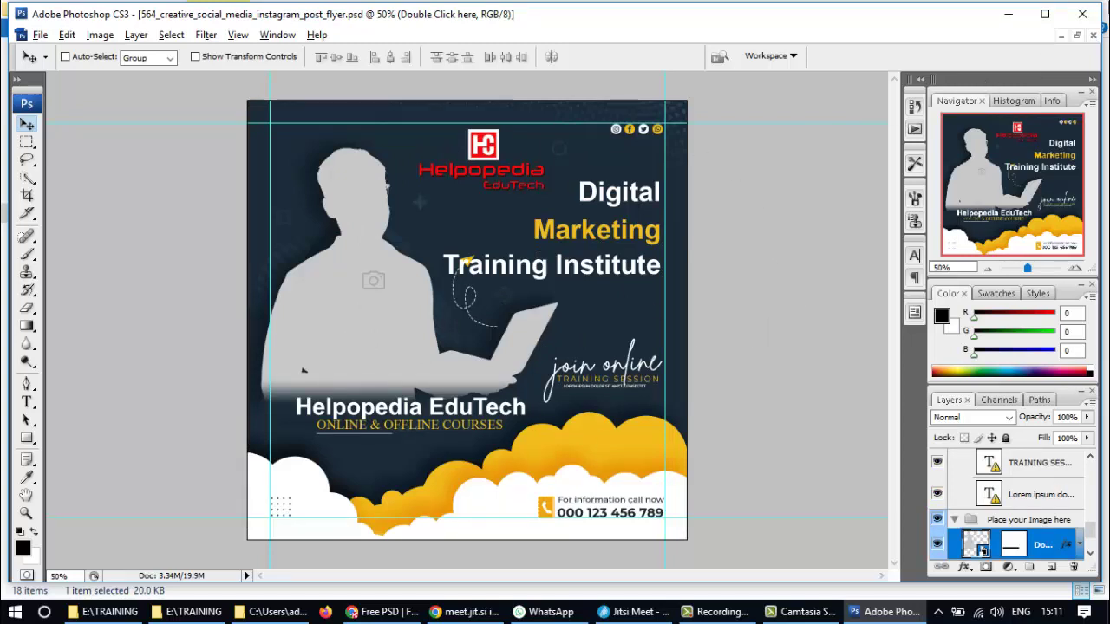
pyautogui.click(1093, 36)
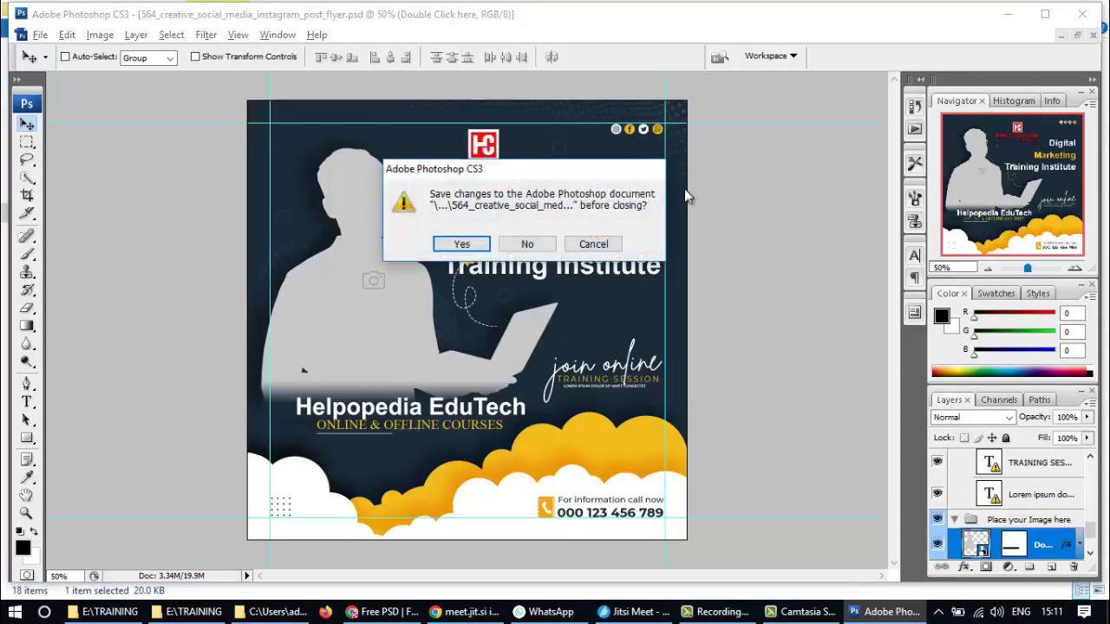
pyautogui.click(527, 245)
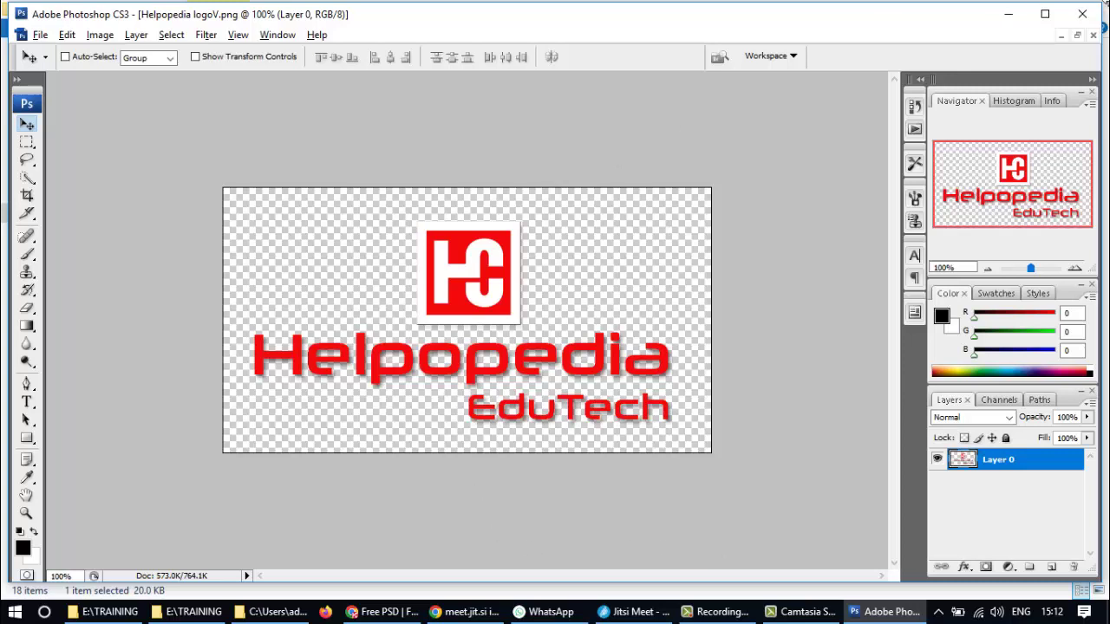
pyautogui.click(1093, 36)
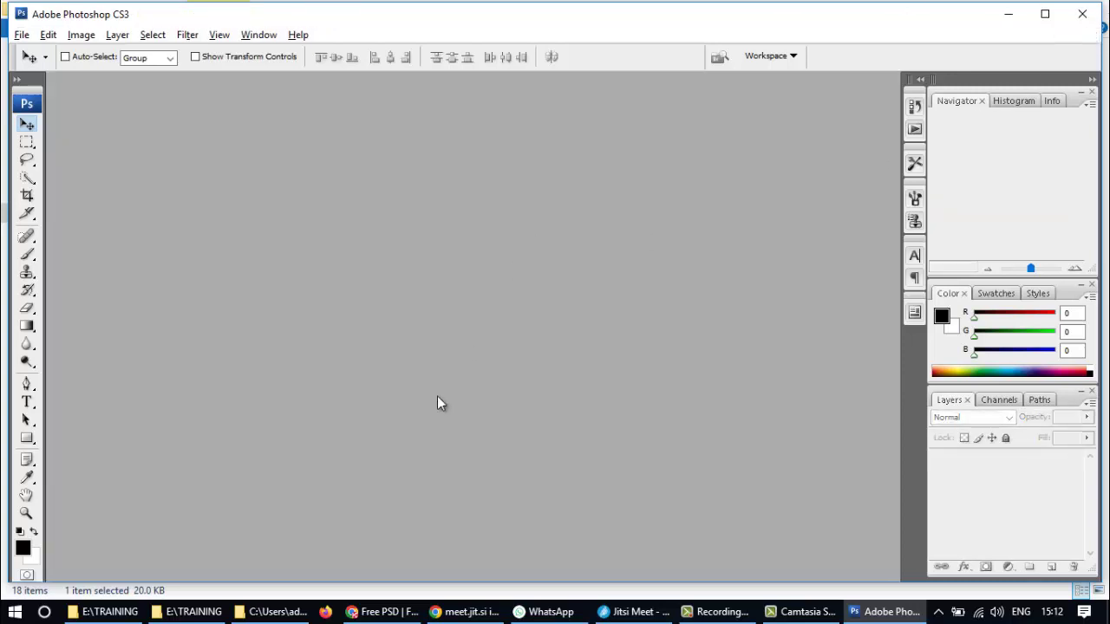
# - Switch to Freepik in Chrome, look through the related and author templates, then close the attribution notice and the template preview
pyautogui.click(384, 612)
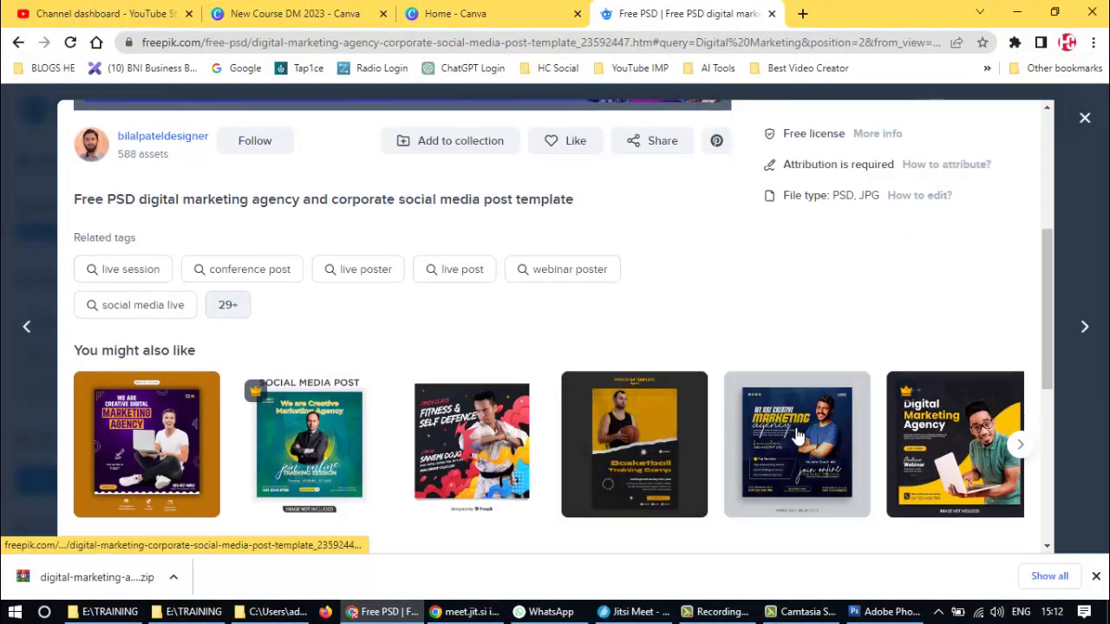
pyautogui.scroll(-3, 799, 437)
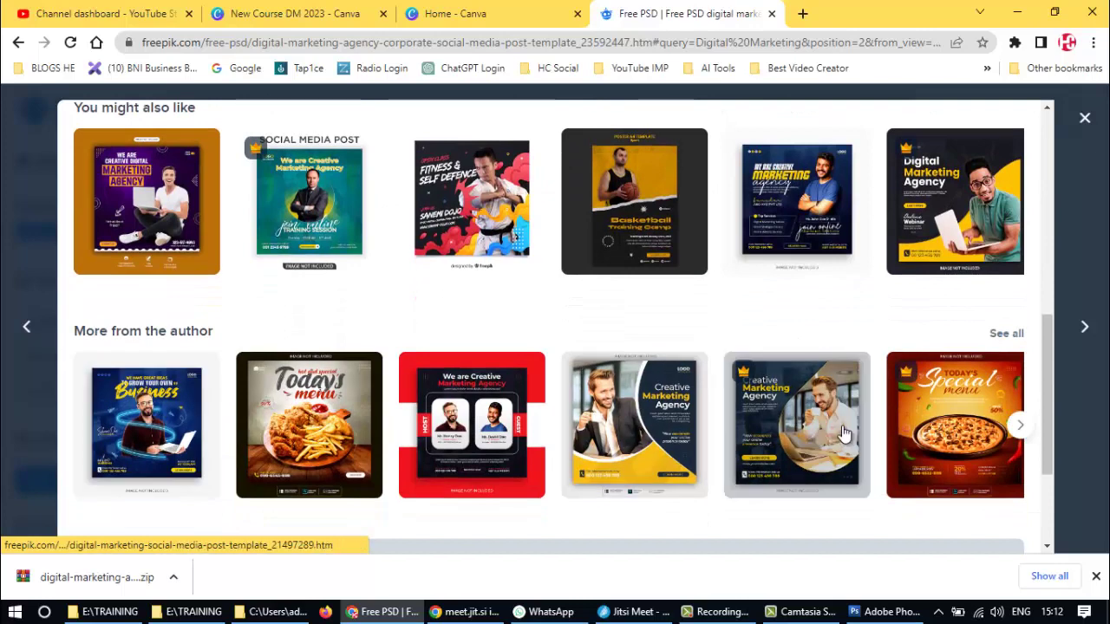
pyautogui.scroll(1, 845, 433)
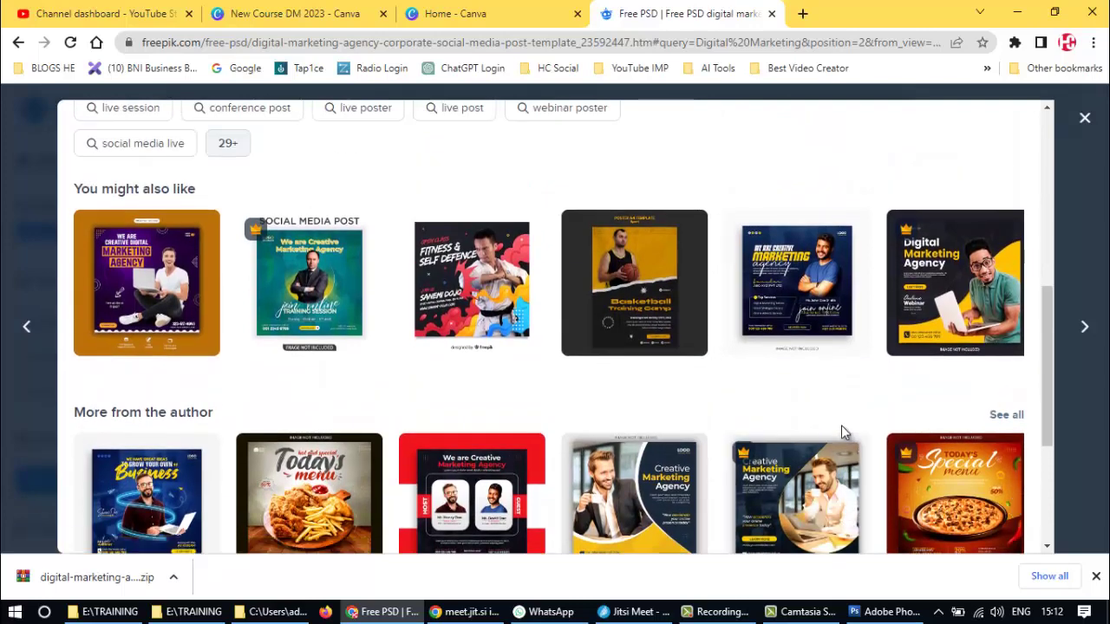
pyautogui.scroll(-3, 841, 431)
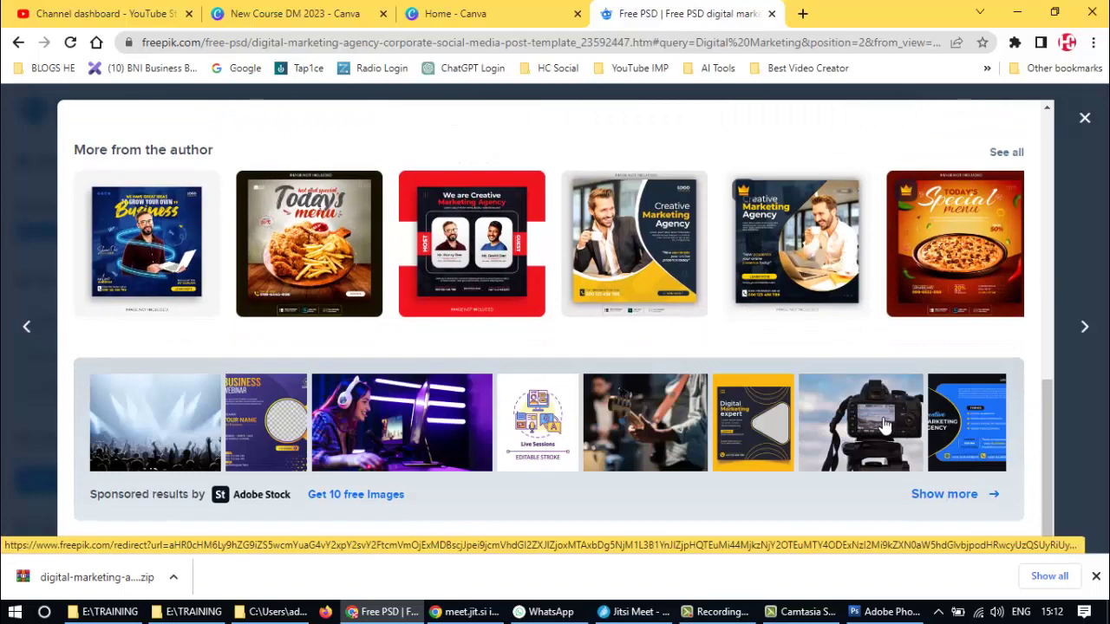
pyautogui.scroll(4, 884, 425)
pyautogui.scroll(3, 632, 290)
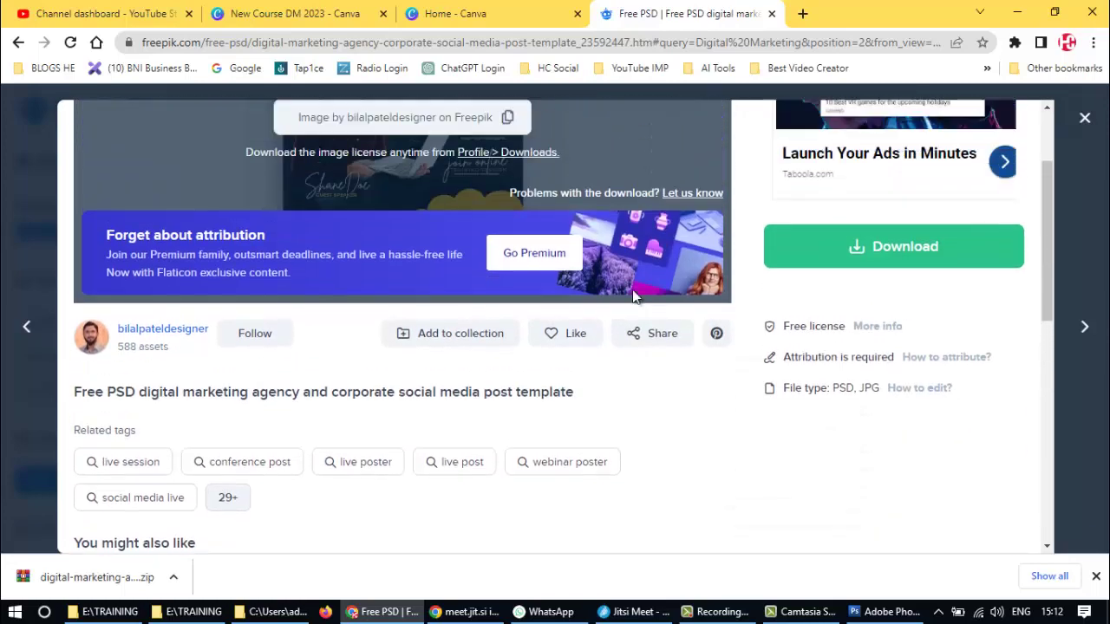
pyautogui.scroll(2, 632, 291)
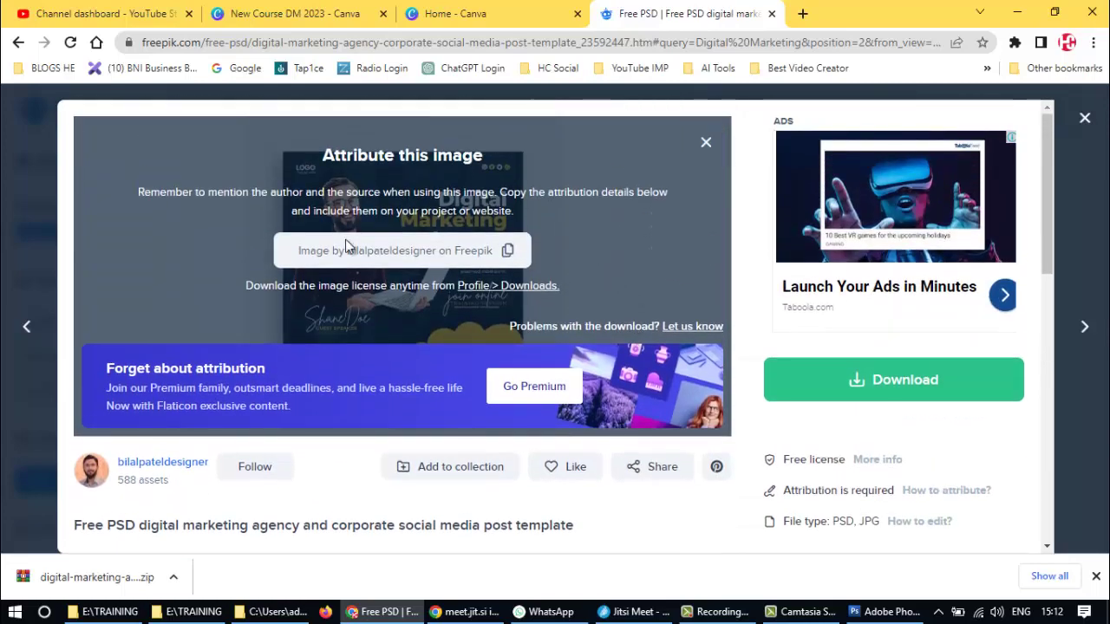
pyautogui.click(706, 143)
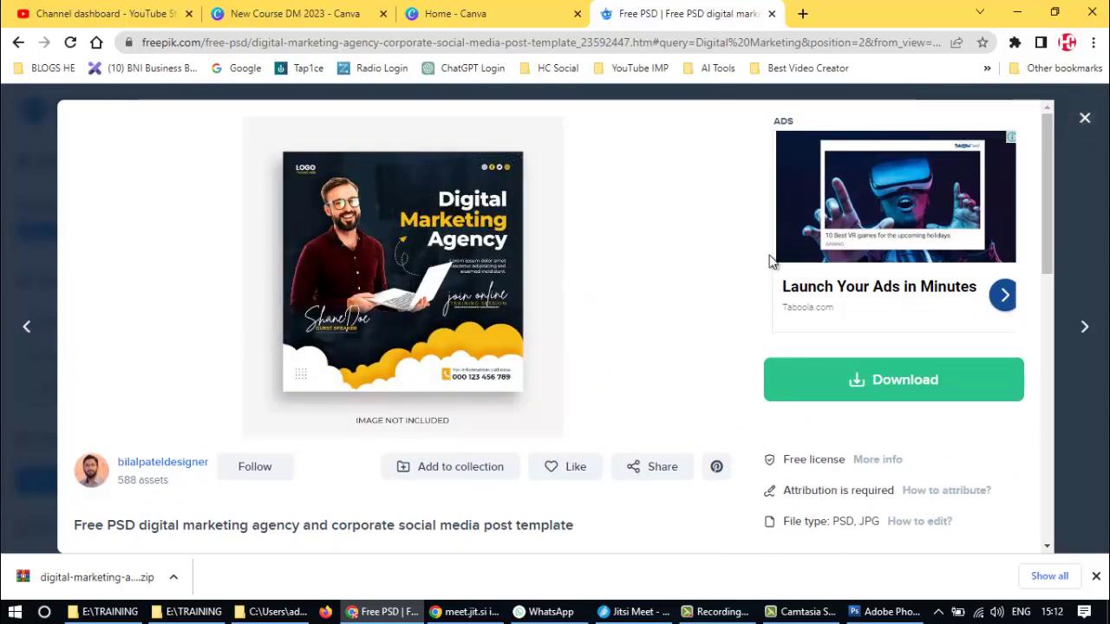
pyautogui.click(1086, 119)
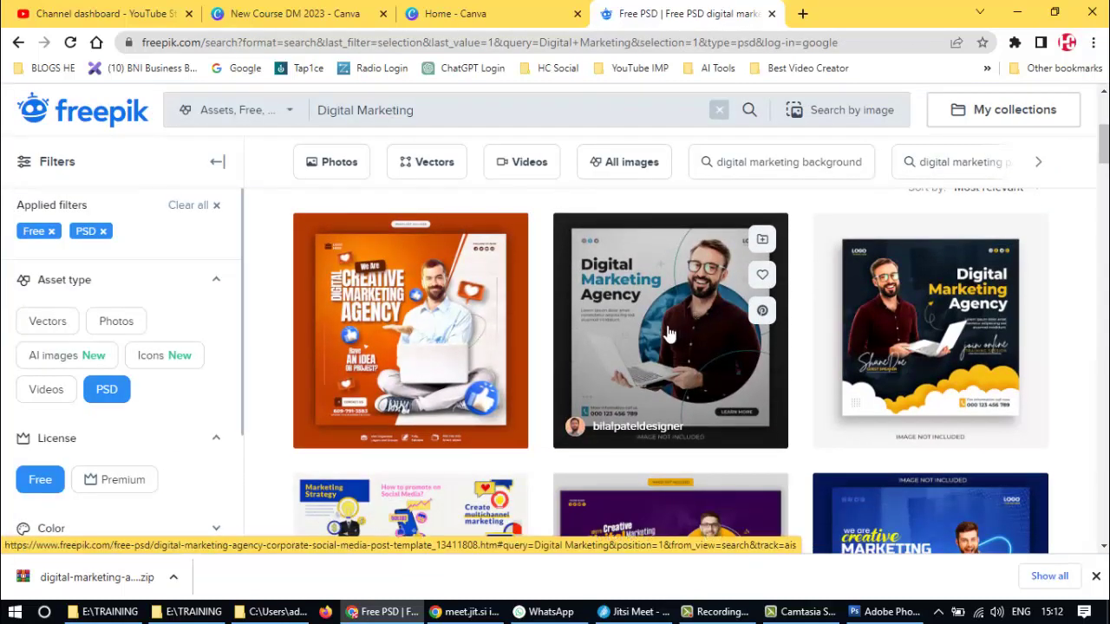
# - Download the free blue "creative marketing agency" webinar template to the Desktop as digital-marketing-live-webinar-corporate-social-media-post-template
pyautogui.scroll(-3, 667, 334)
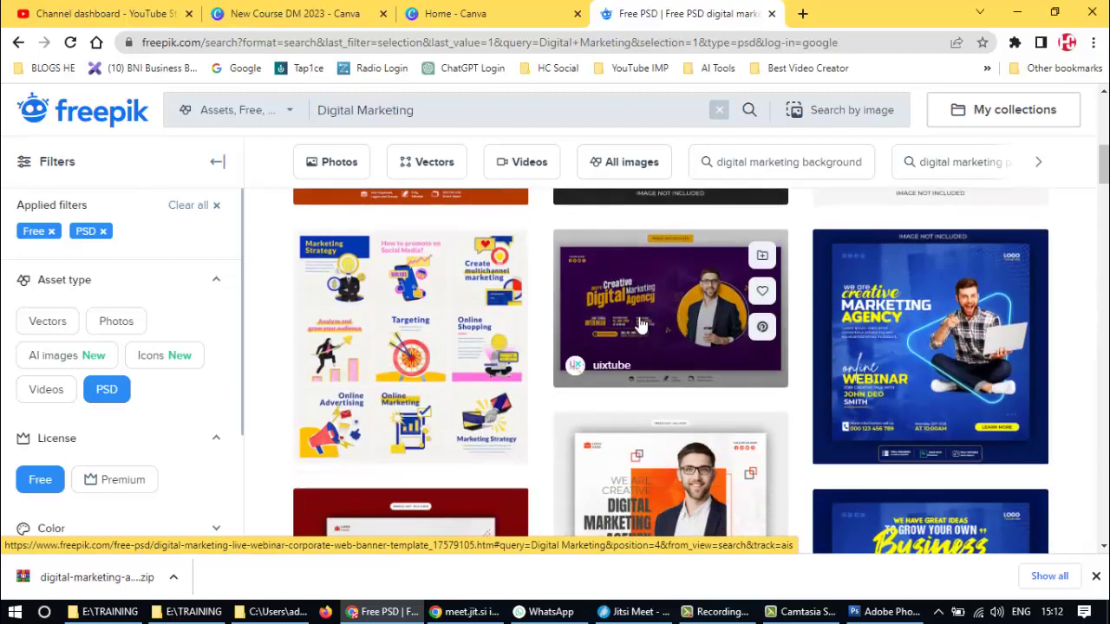
pyautogui.click(926, 344)
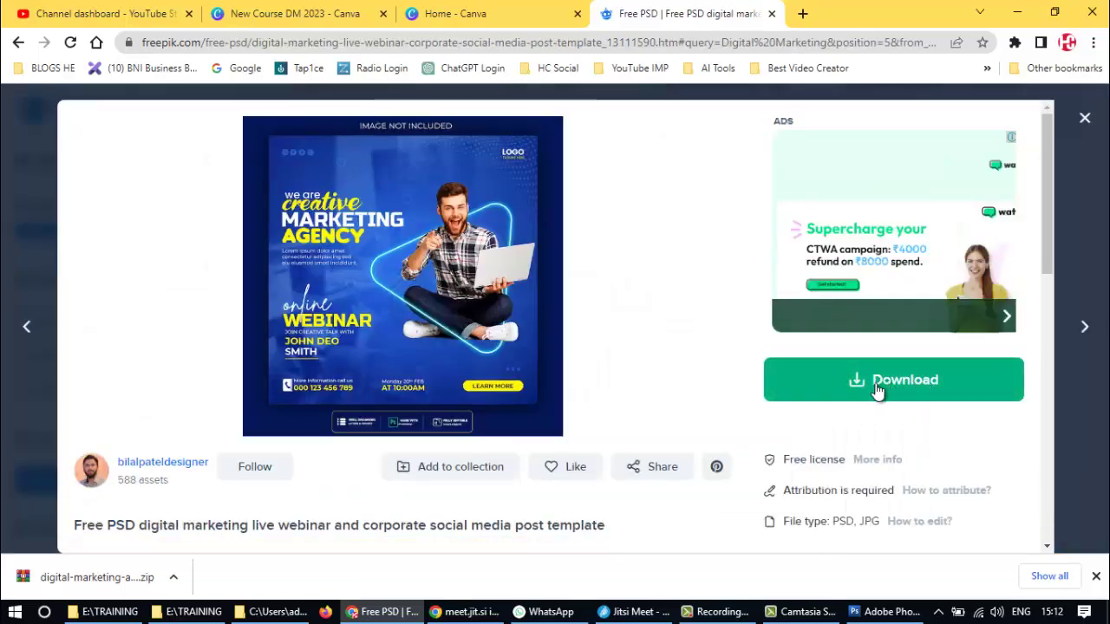
pyautogui.click(877, 390)
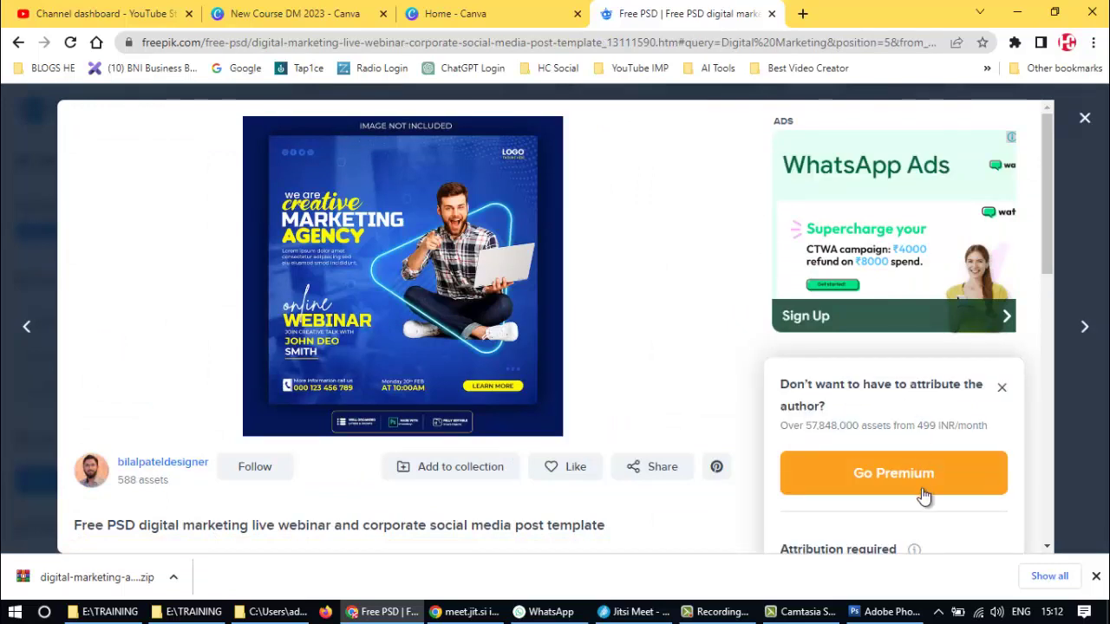
pyautogui.scroll(-3, 925, 496)
pyautogui.click(896, 372)
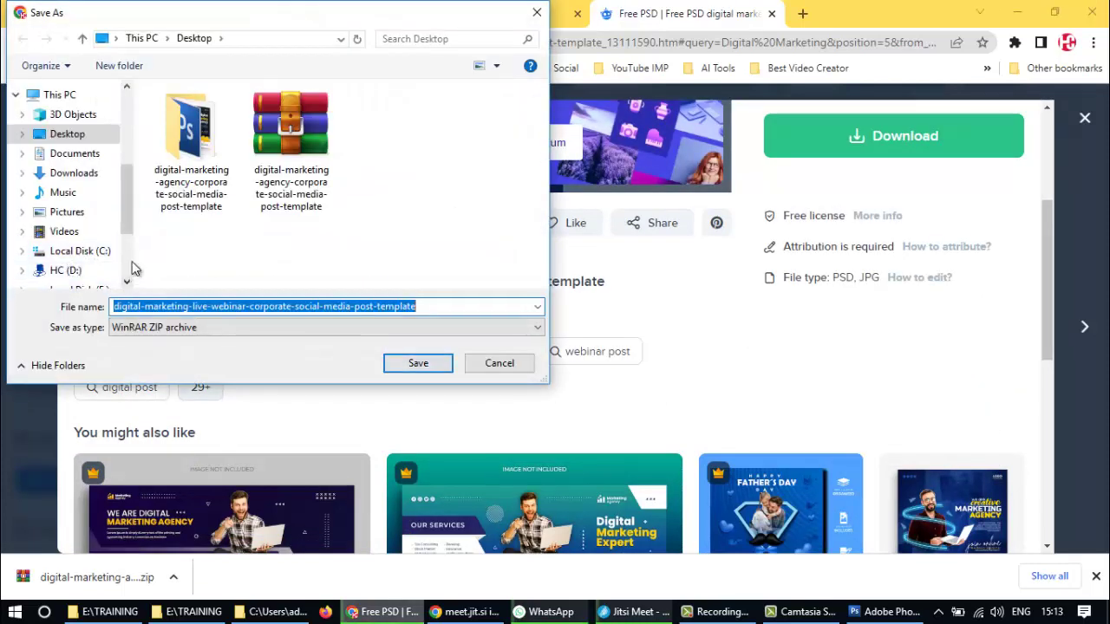
pyautogui.click(431, 365)
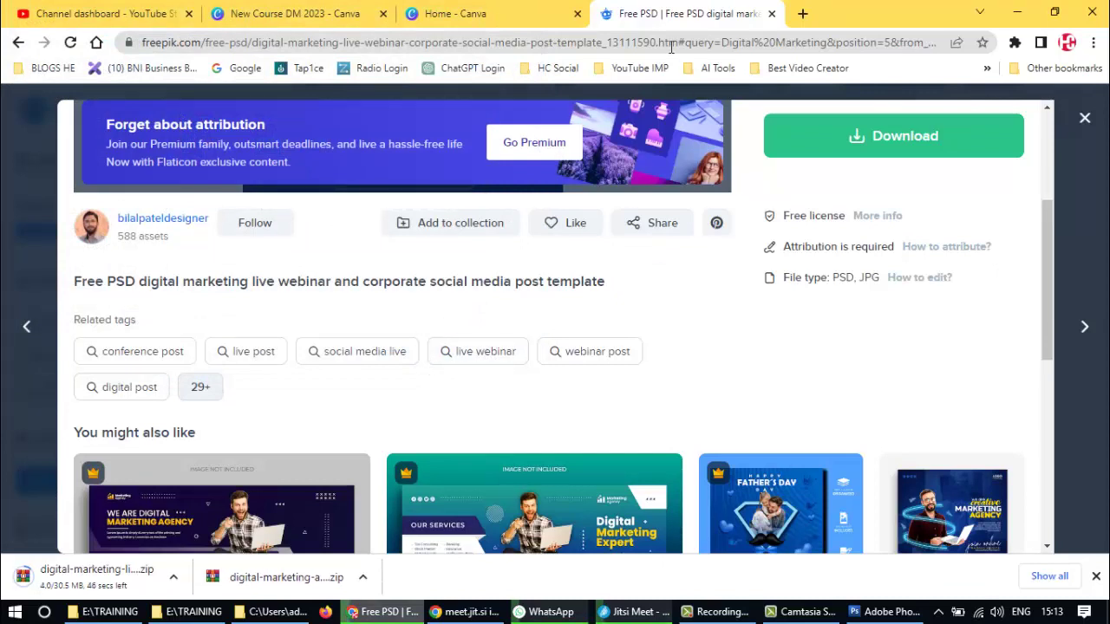
# - Close the Freepik template page and open the Facebook Marketing design from Canva's recent designs
pyautogui.click(772, 14)
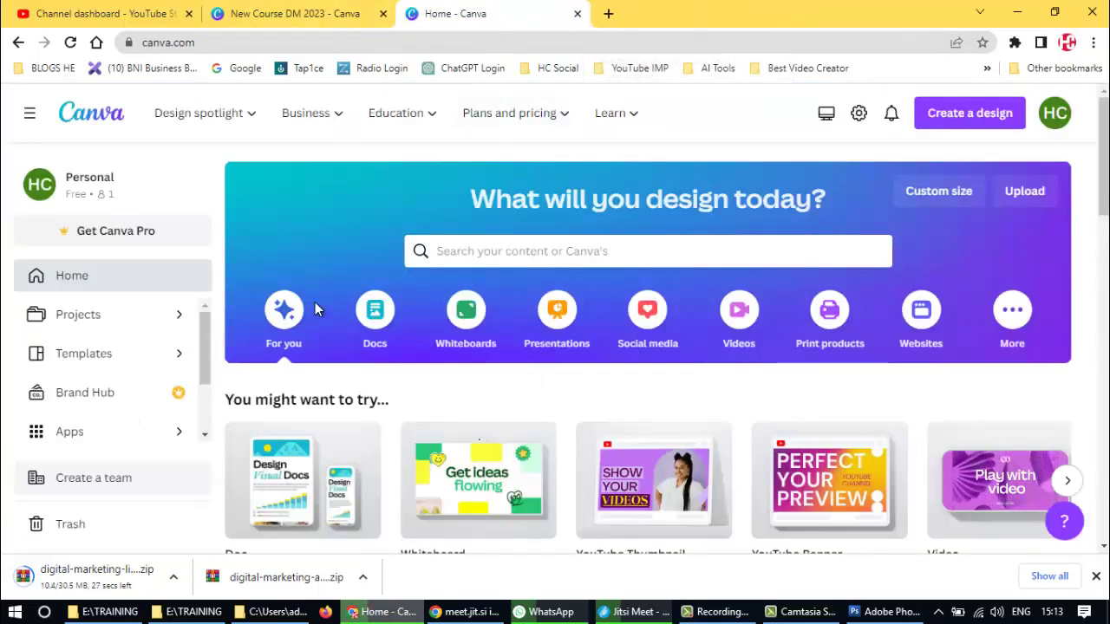
pyautogui.scroll(-2, 501, 308)
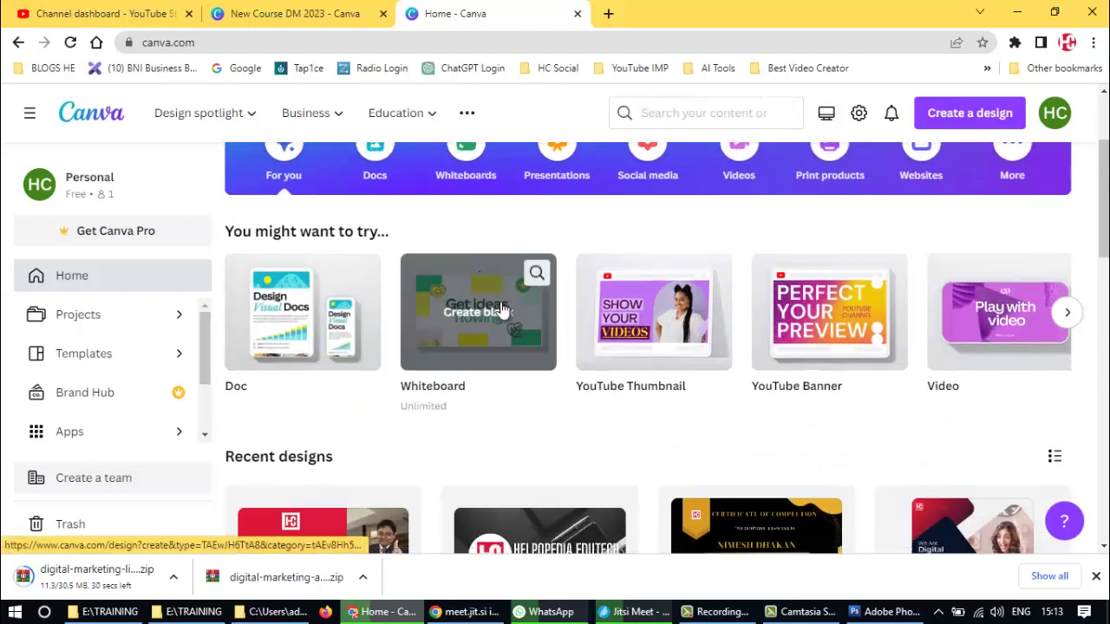
pyautogui.scroll(-3, 501, 308)
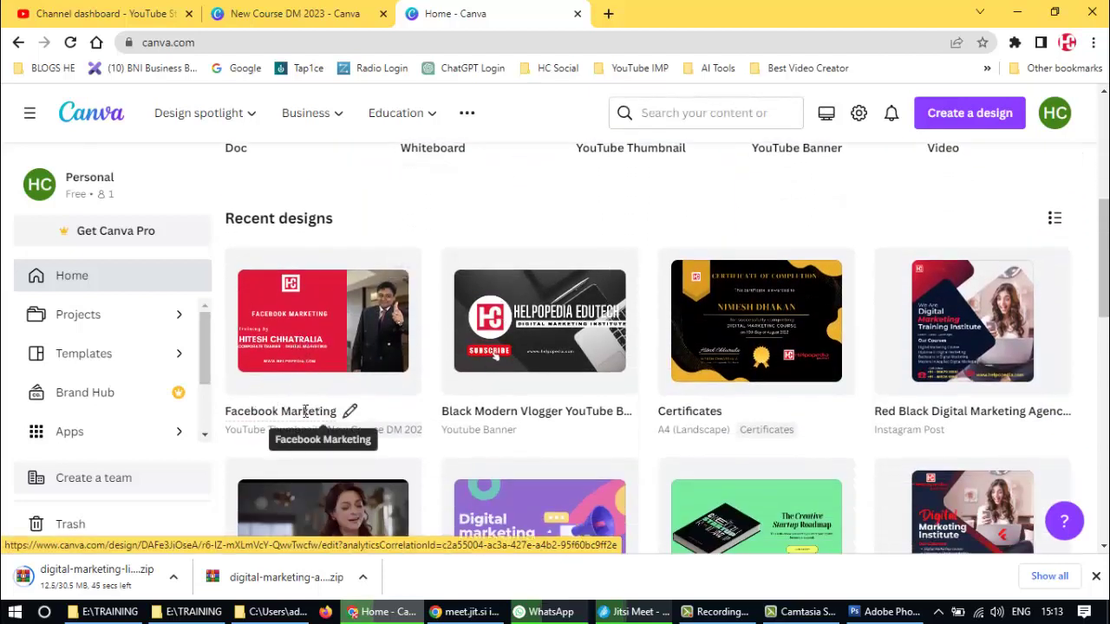
pyautogui.click(296, 309)
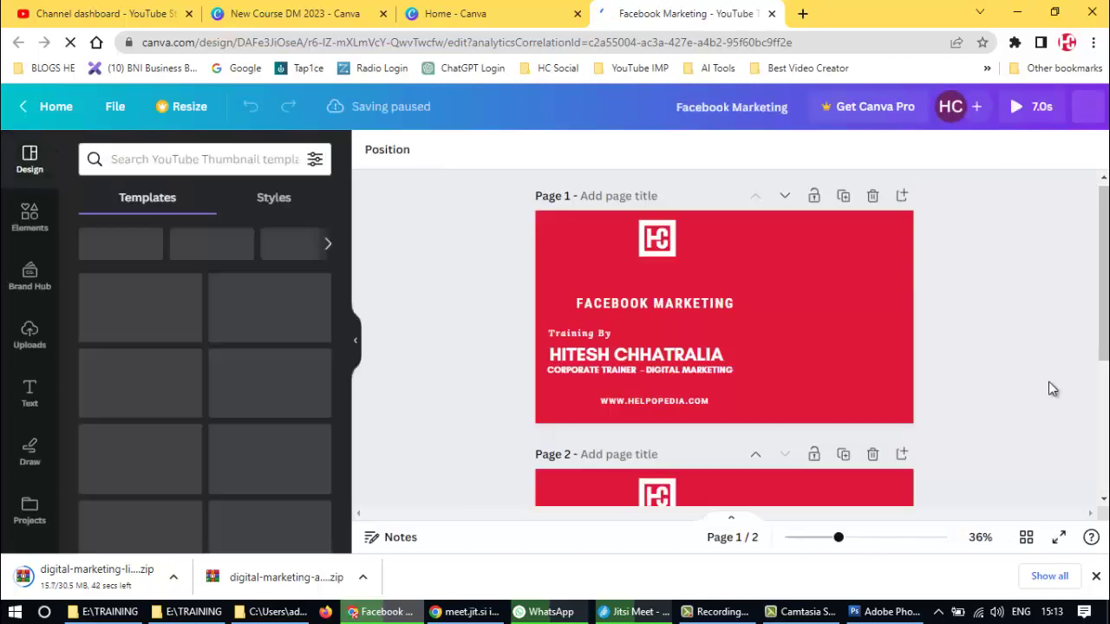
# - Look over both pages of the design and replace the page 1 heading FACEBOOK MARKETING with YOUTUBE MARKETING
pyautogui.scroll(-3, 1010, 343)
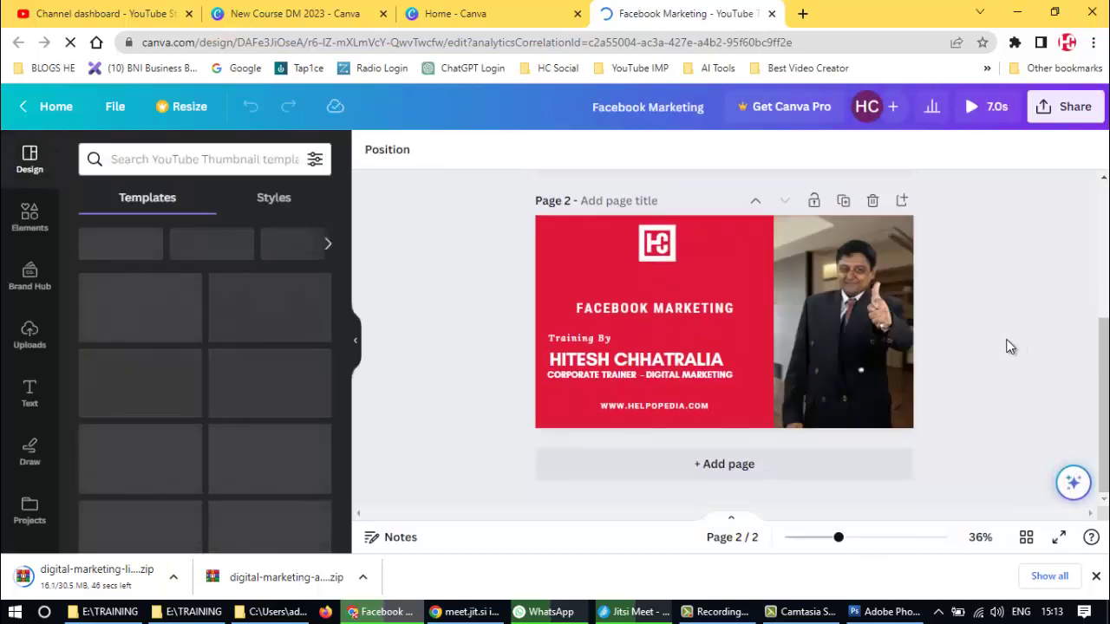
pyautogui.scroll(3, 921, 348)
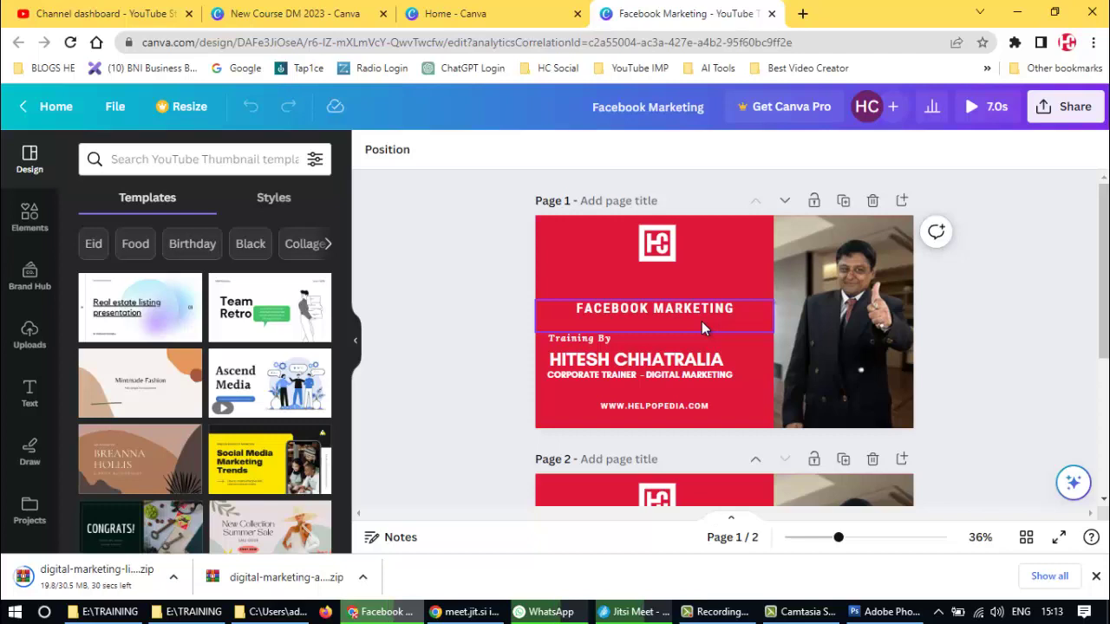
pyautogui.scroll(-3, 747, 288)
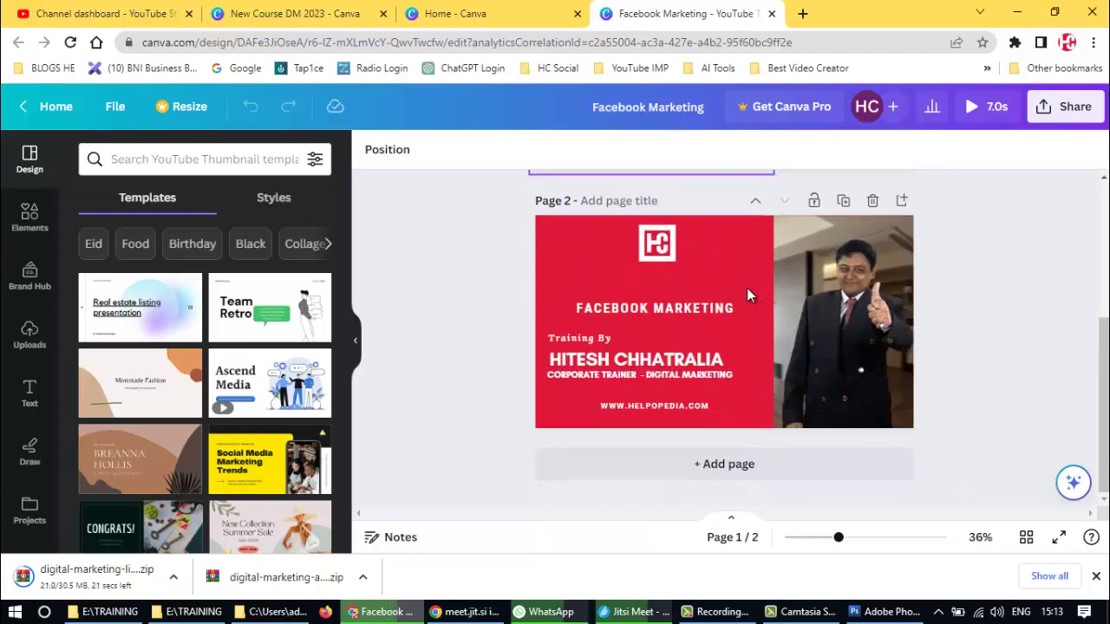
pyautogui.scroll(3, 616, 367)
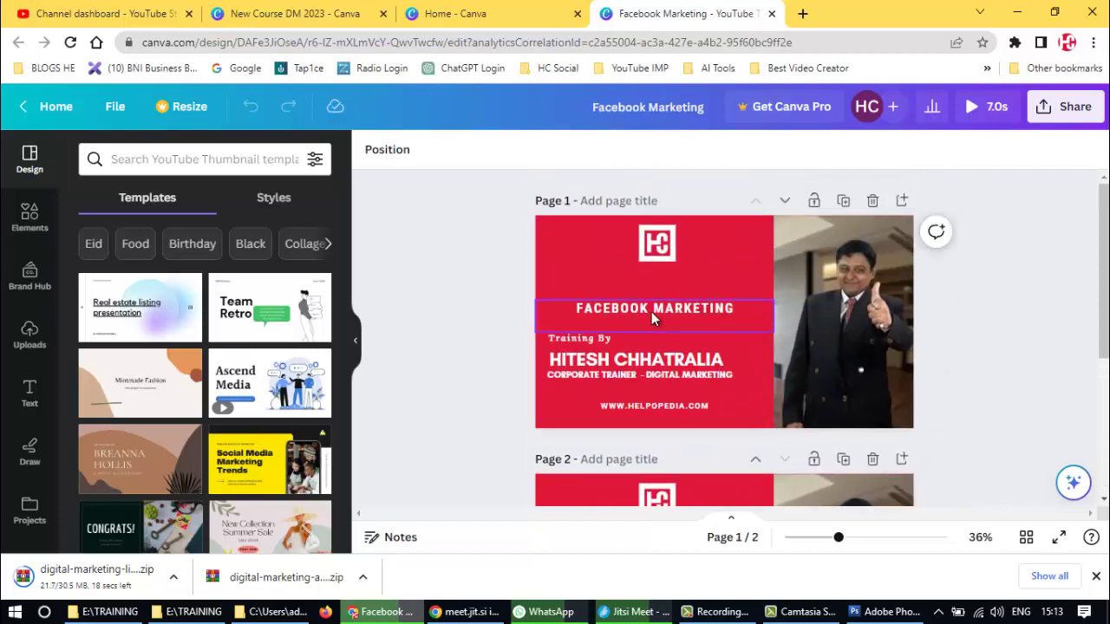
pyautogui.click(644, 312)
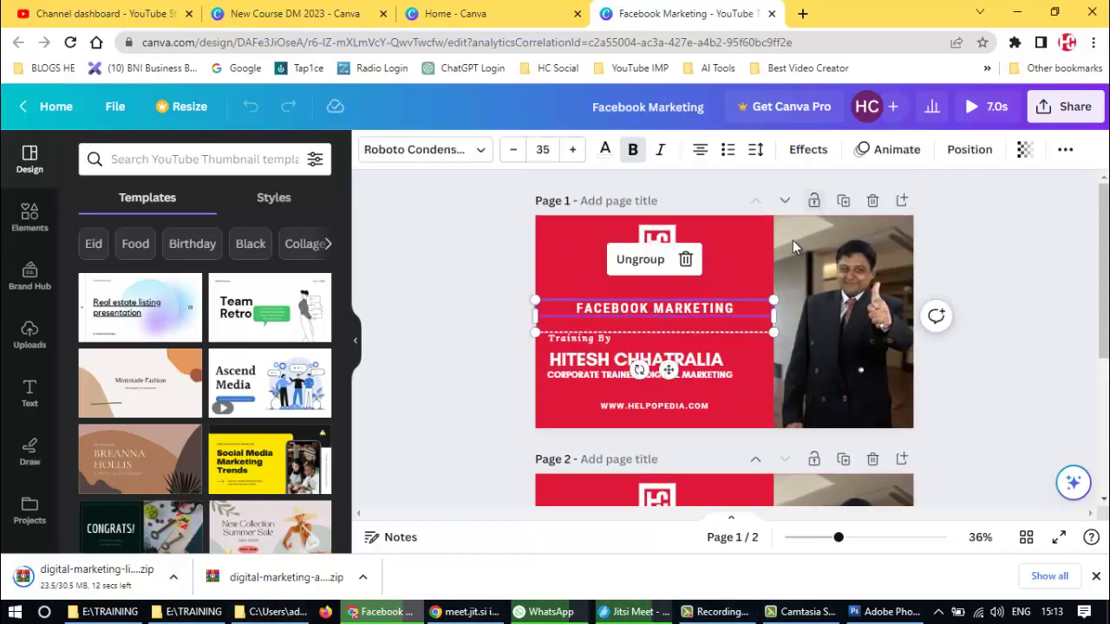
pyautogui.doubleClick(669, 309)
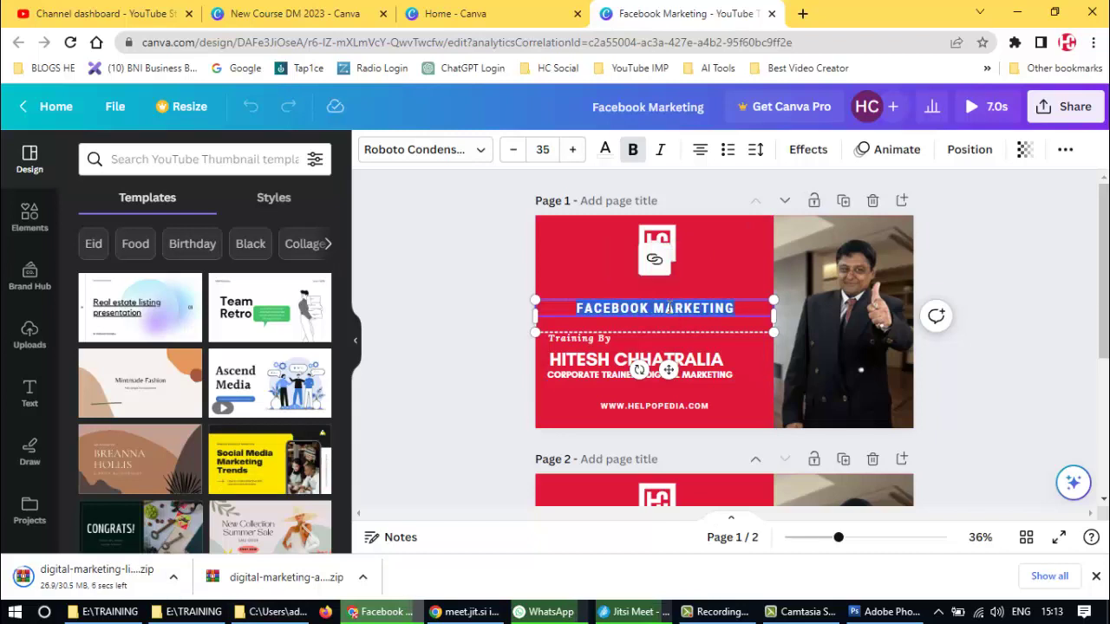
pyautogui.write('Y')
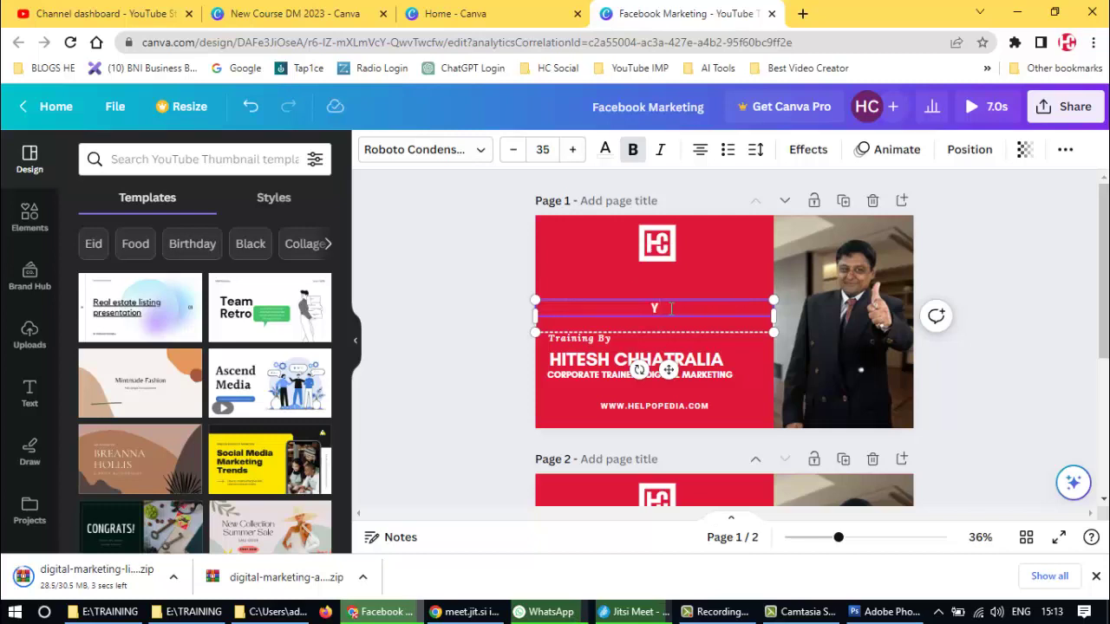
pyautogui.write('OU')
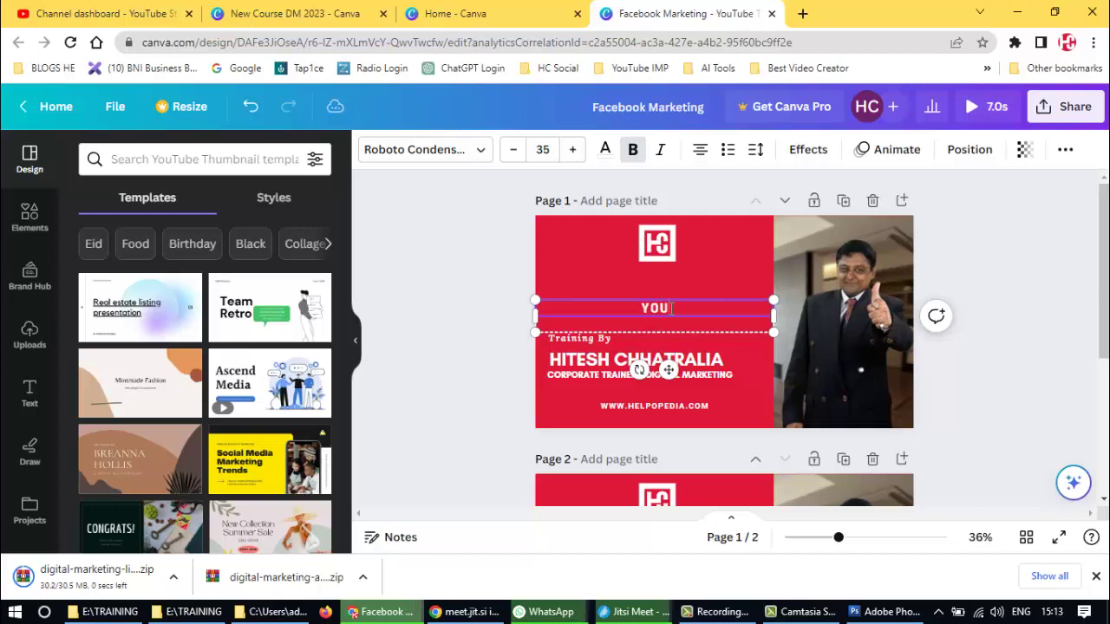
pyautogui.write('TUBE ')
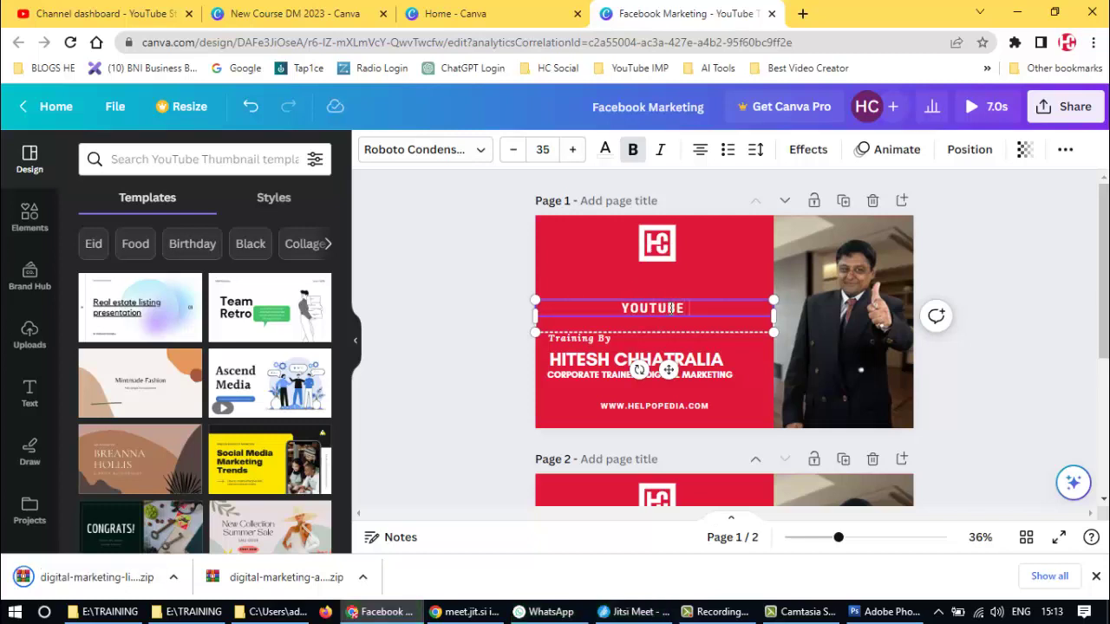
pyautogui.write('MARKETING')
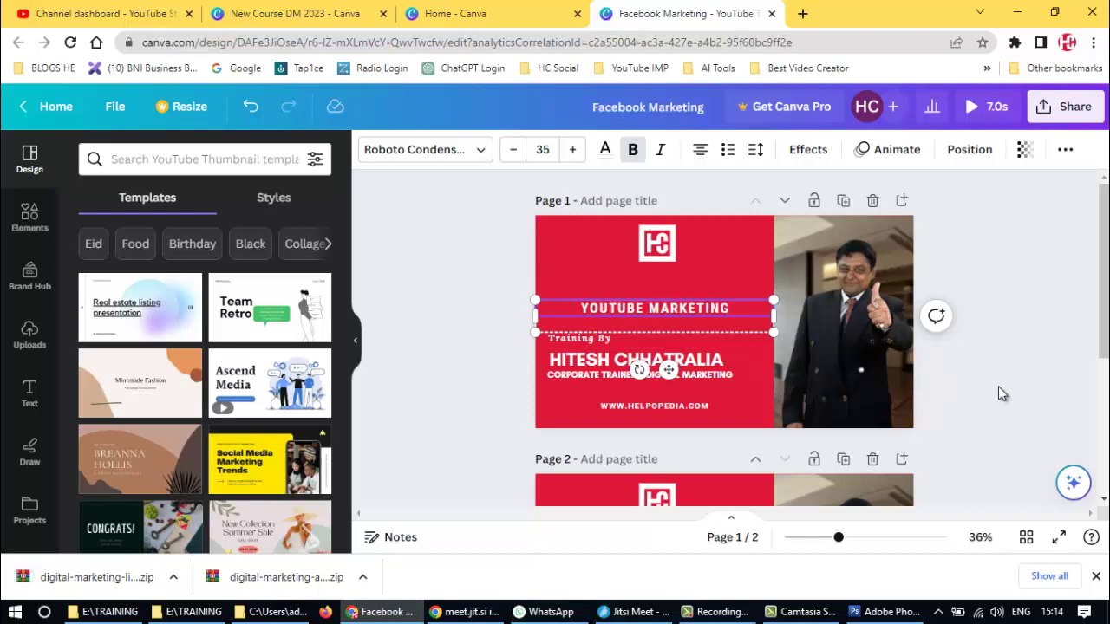
pyautogui.click(1058, 262)
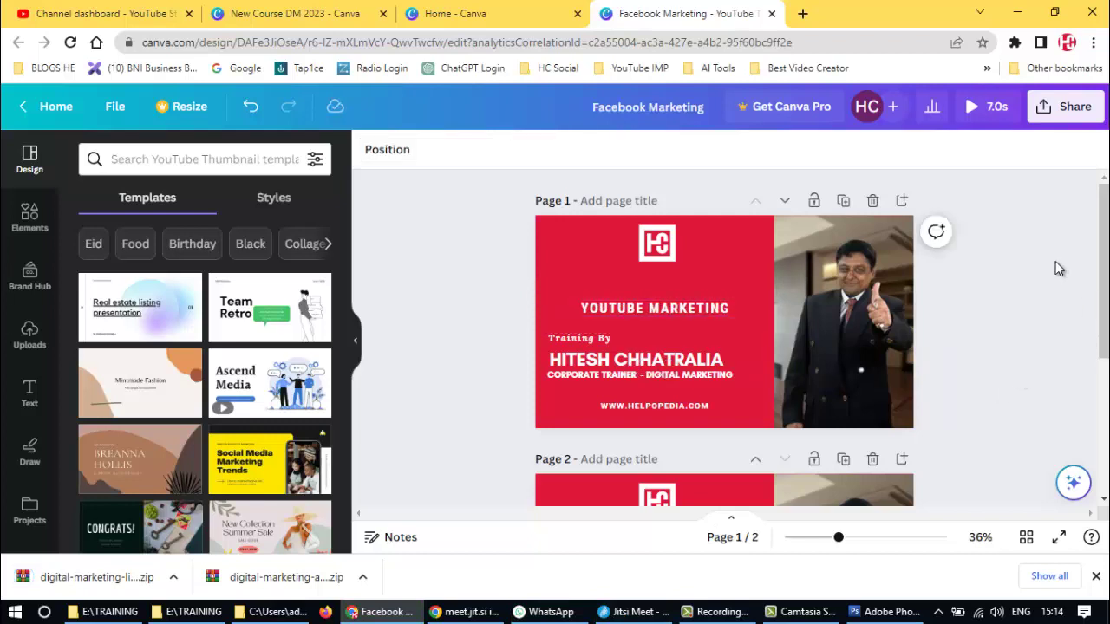
# - Play the design's preview and start downloading all pages as an MP4 video
pyautogui.click(970, 103)
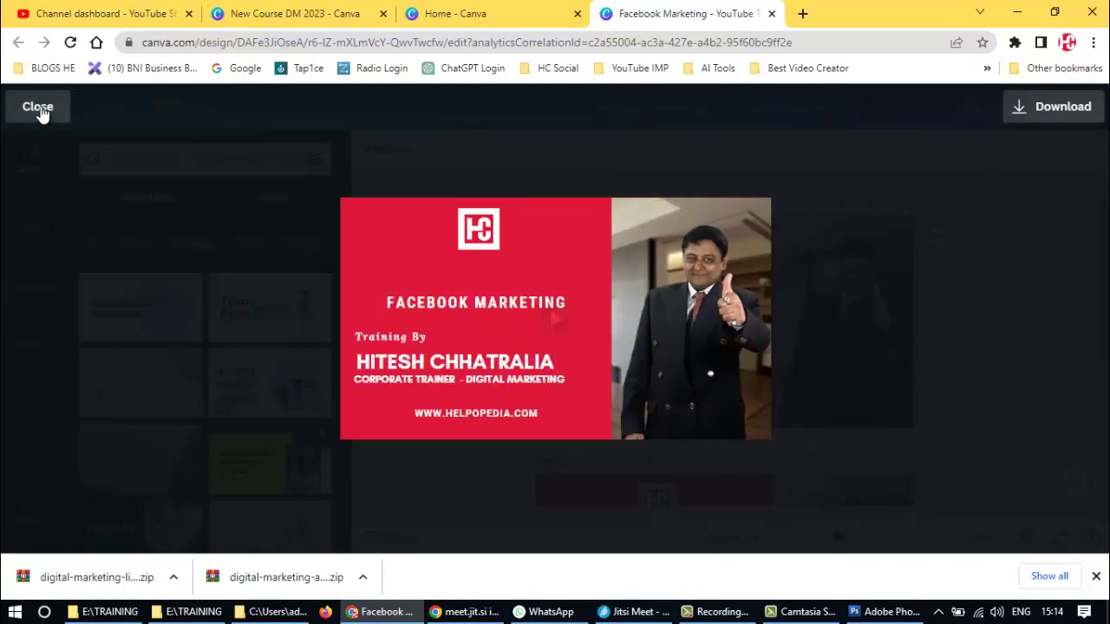
pyautogui.click(1054, 111)
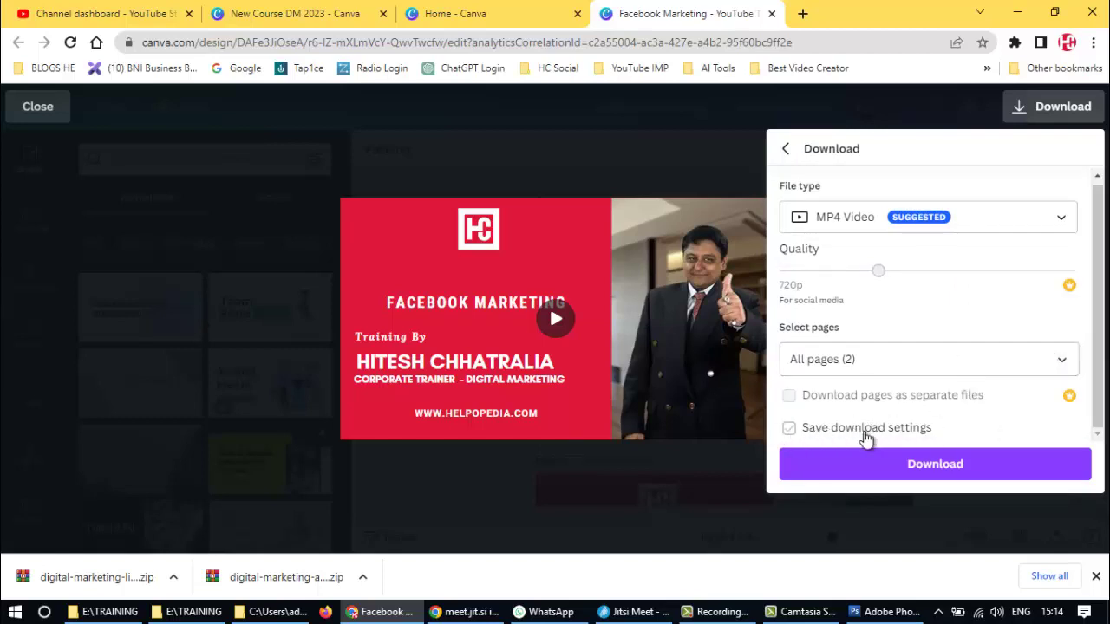
pyautogui.click(944, 472)
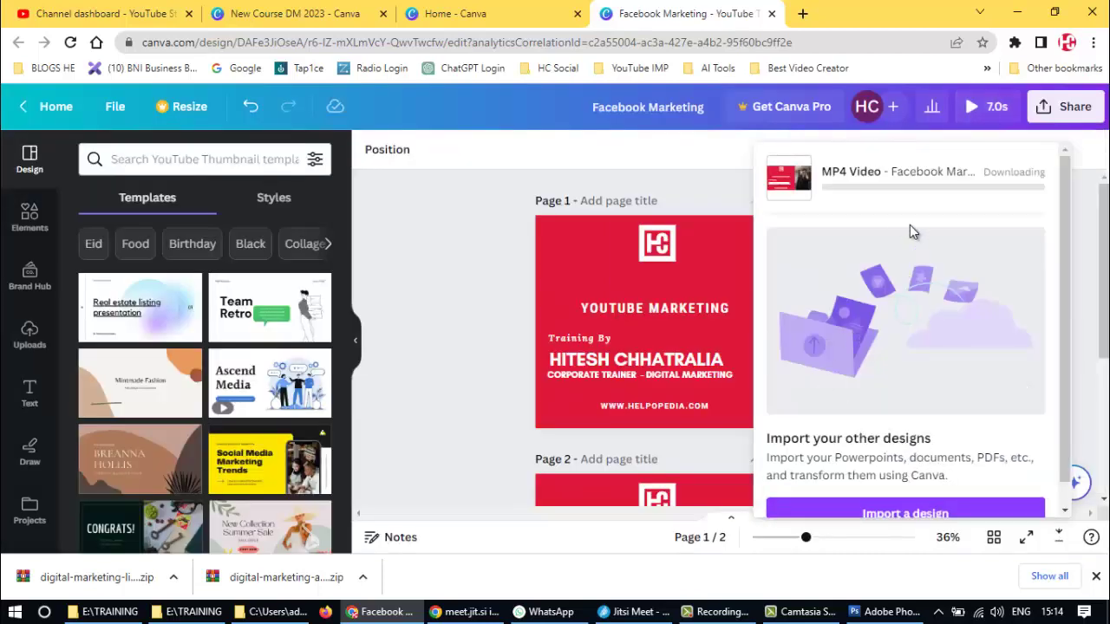
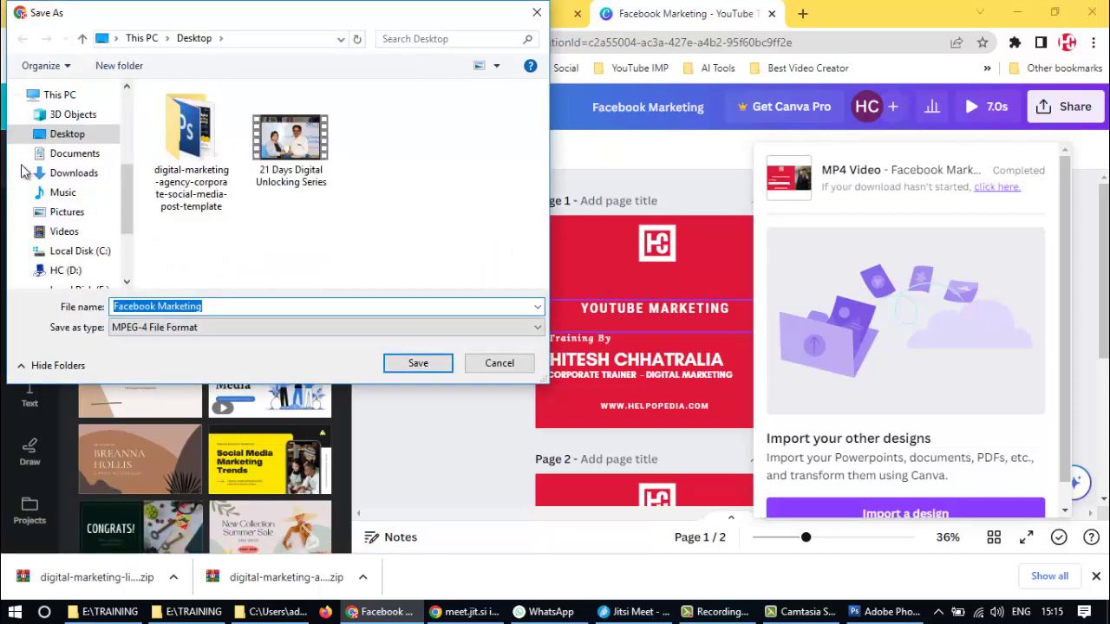
# - Browse to Local Disk (E:) as the save location, pin the HELPOPEDIA RECORDINGS folder to Quick access and open that folder
pyautogui.scroll(-1, 92, 198)
pyautogui.scroll(3, 92, 195)
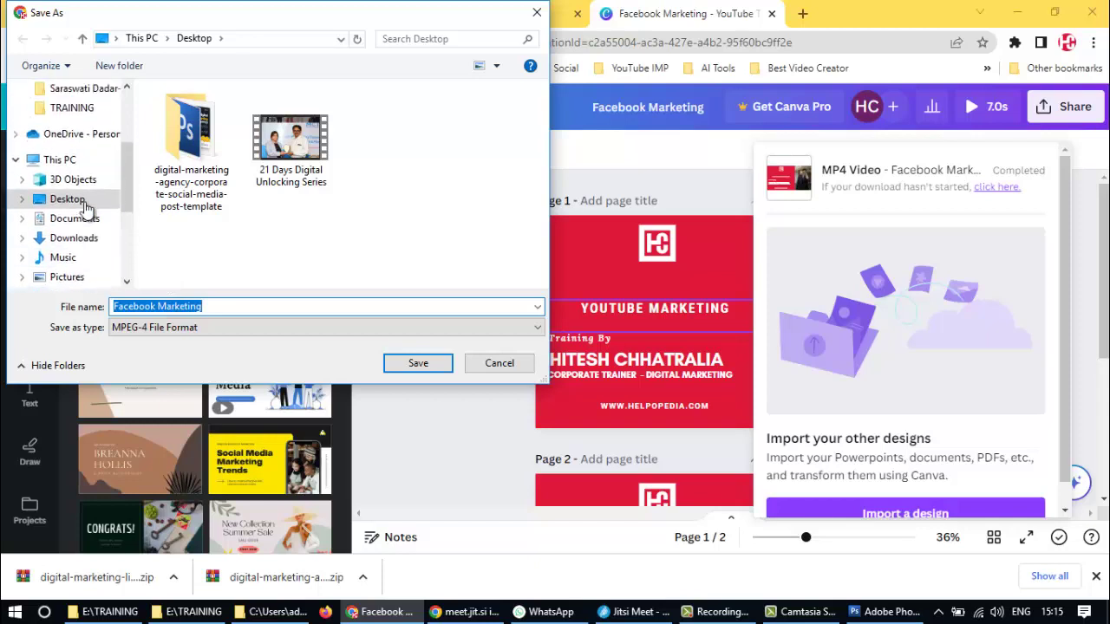
pyautogui.click(86, 149)
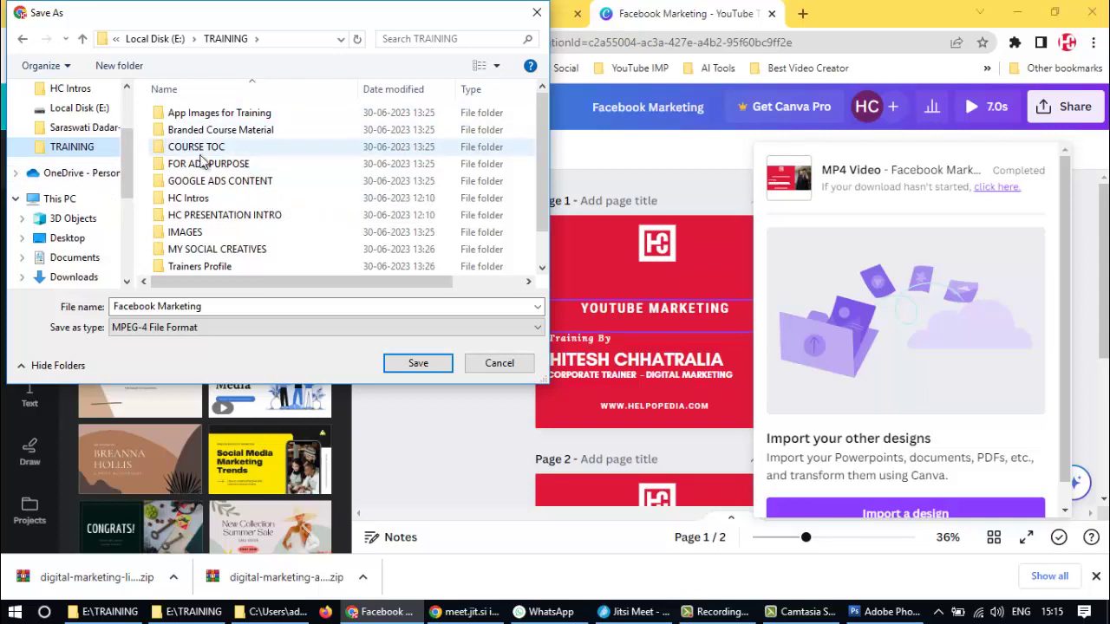
pyautogui.scroll(1, 54, 152)
pyautogui.scroll(1, 54, 154)
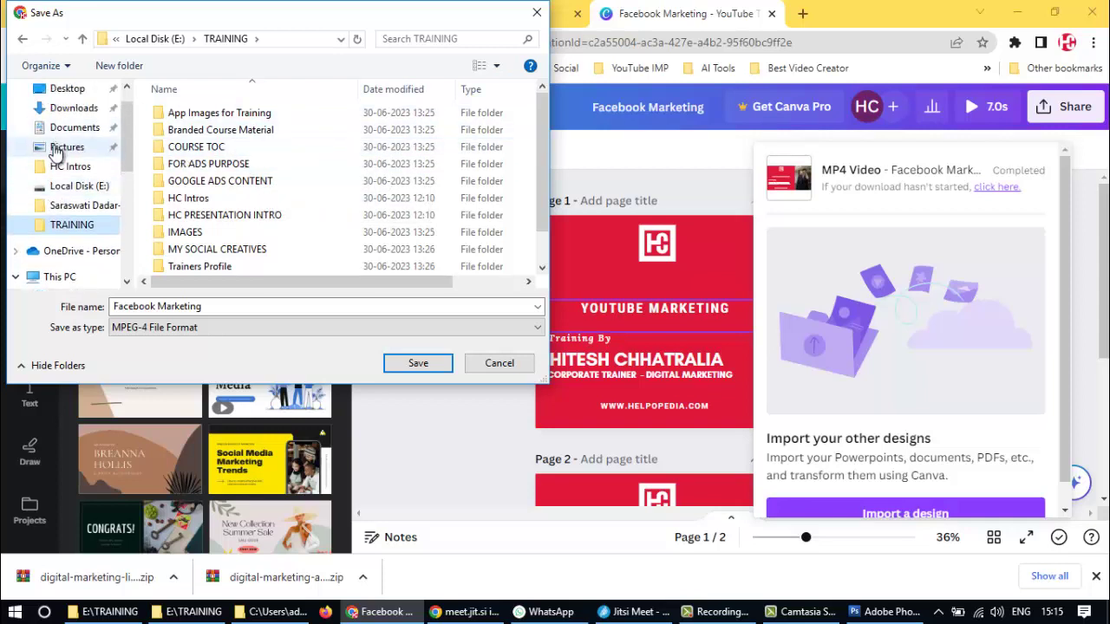
pyautogui.scroll(-1, 57, 148)
pyautogui.click(76, 167)
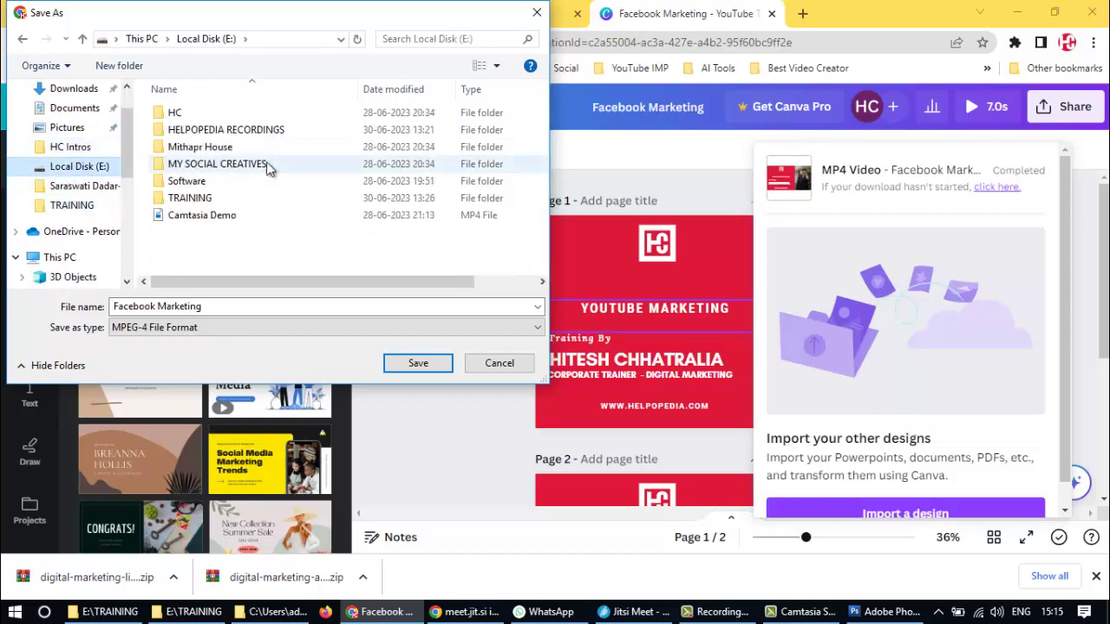
pyautogui.rightClick(234, 137)
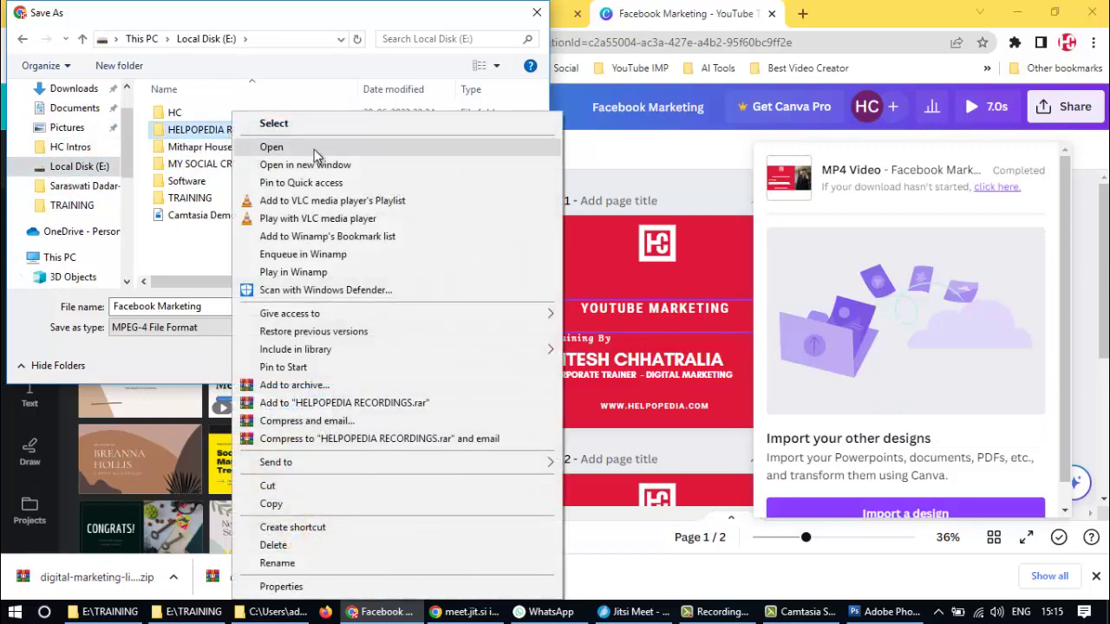
pyautogui.click(303, 183)
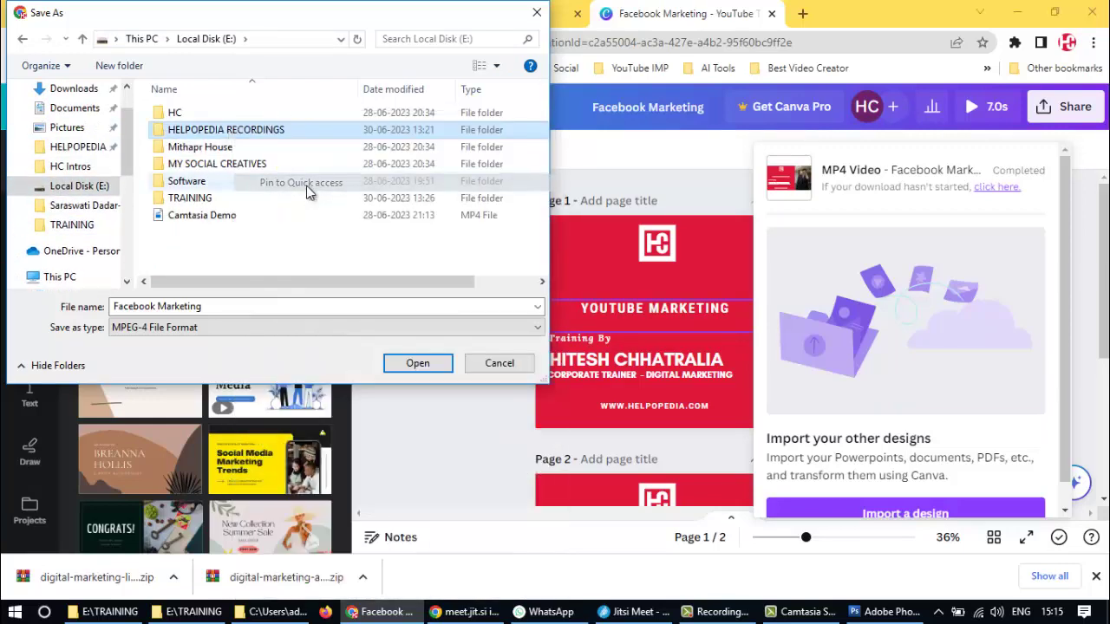
pyautogui.click(77, 147)
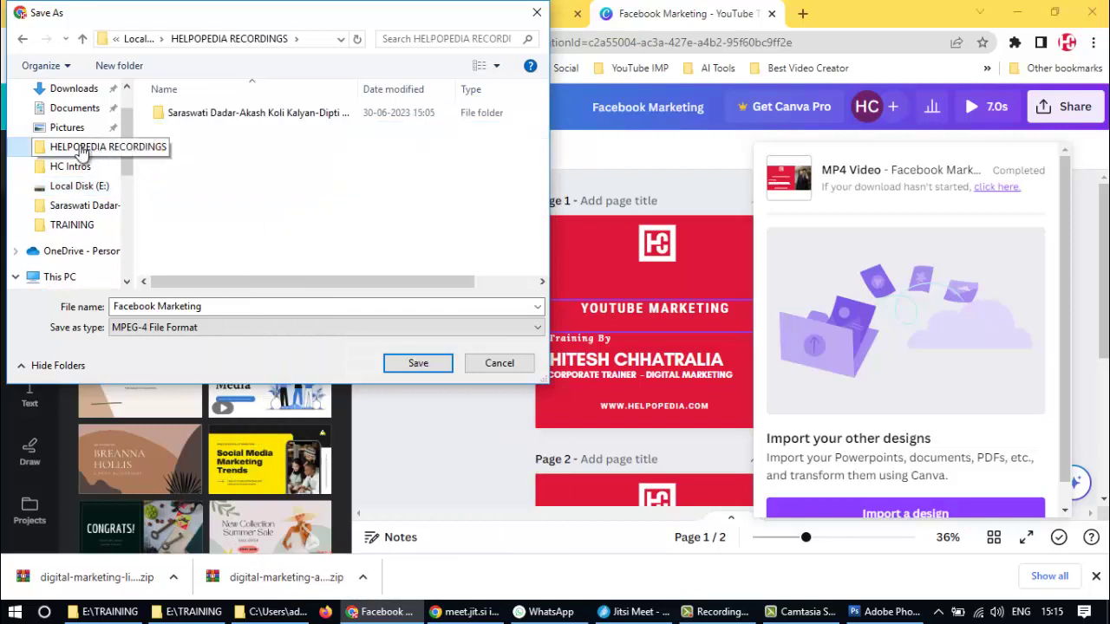
pyautogui.click(140, 38)
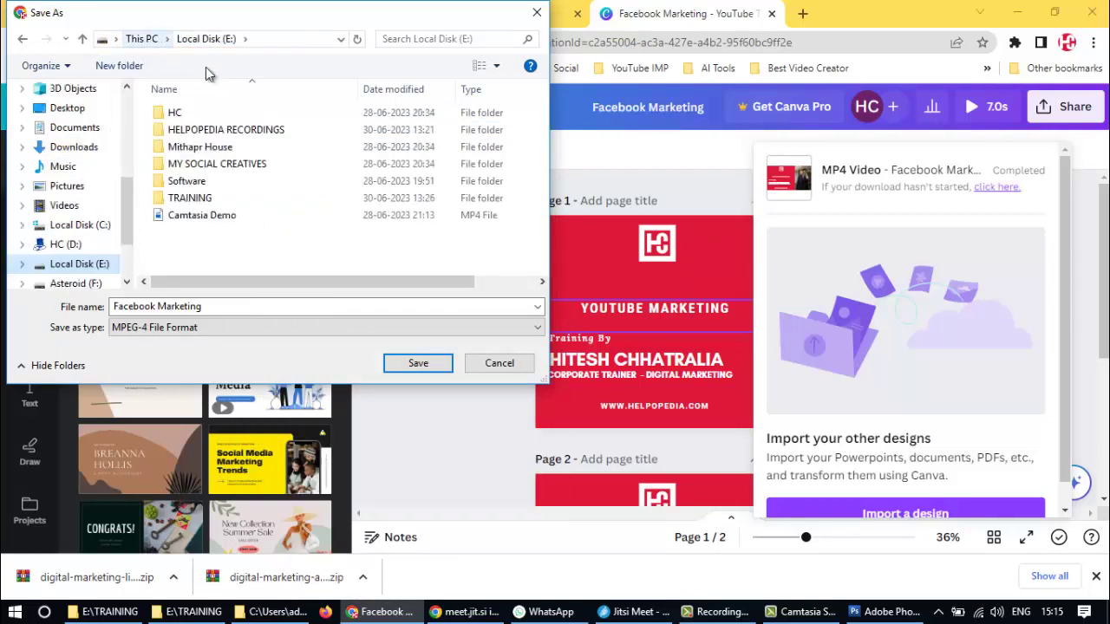
pyautogui.doubleClick(219, 131)
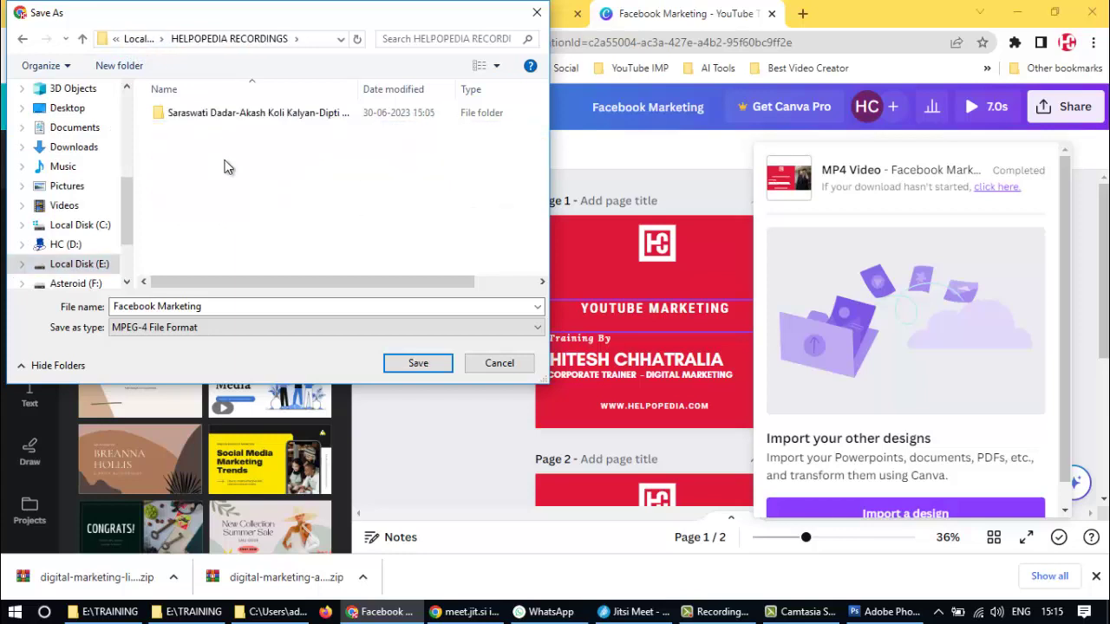
# - Create a folder named "1 Branding Module Videos" inside HELPOPEDIA RECORDINGS and open it
pyautogui.click(121, 66)
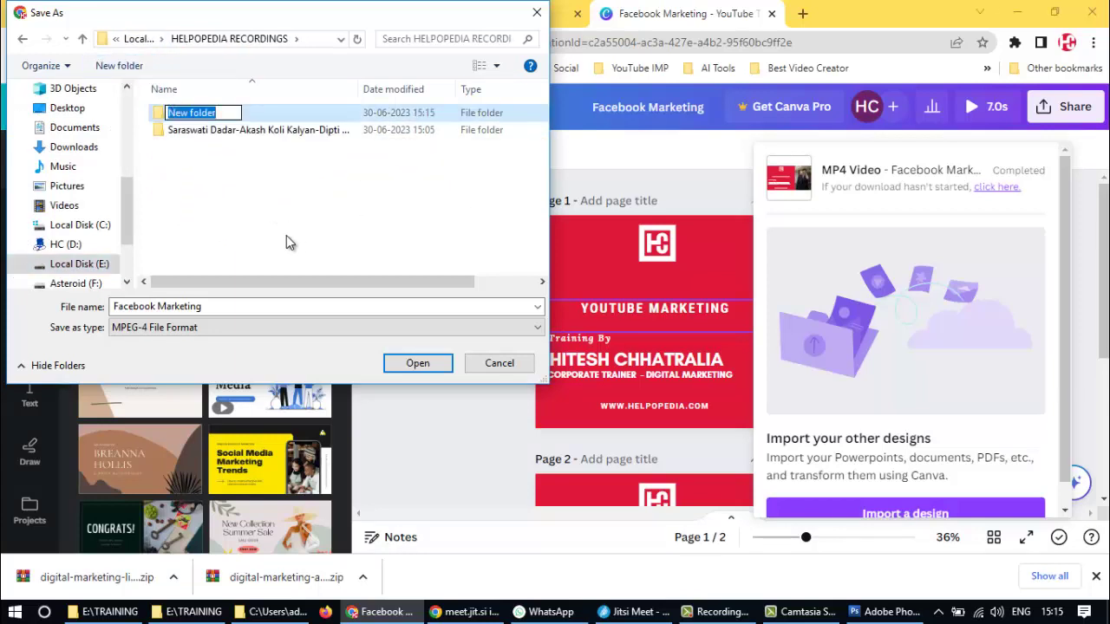
pyautogui.write('Bra')
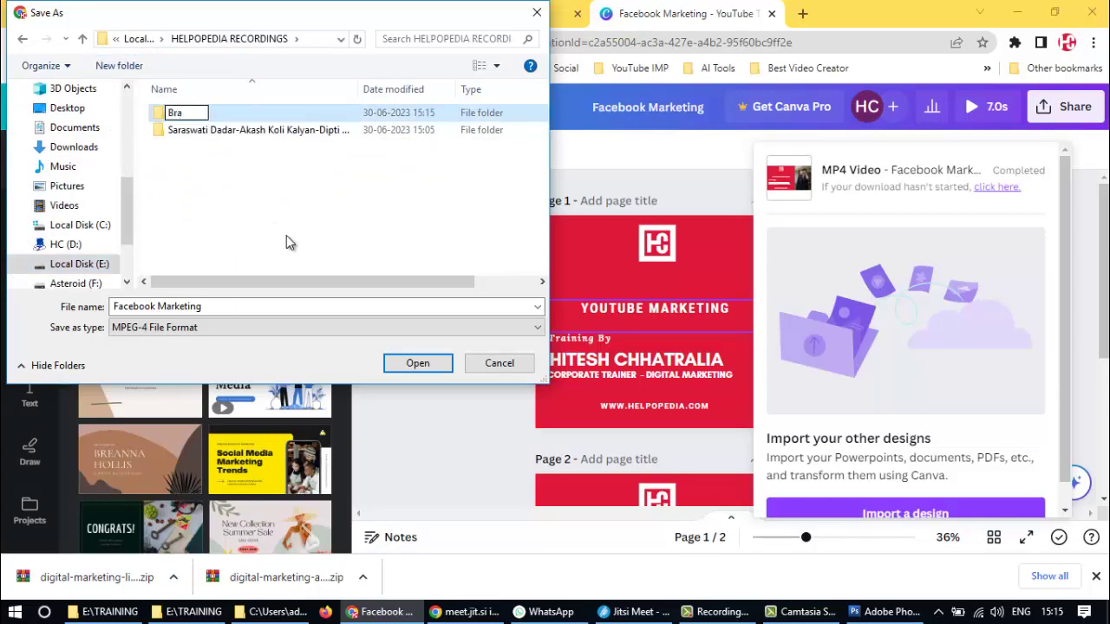
pyautogui.write('nding Videos')
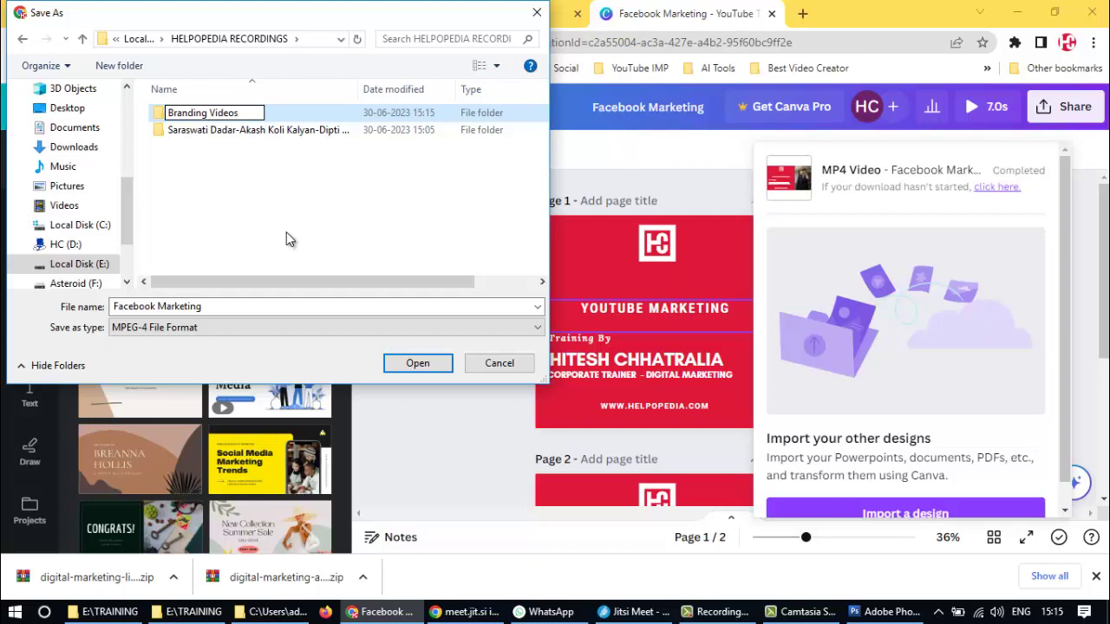
pyautogui.press('Home')
pyautogui.write('1 Branding Module')
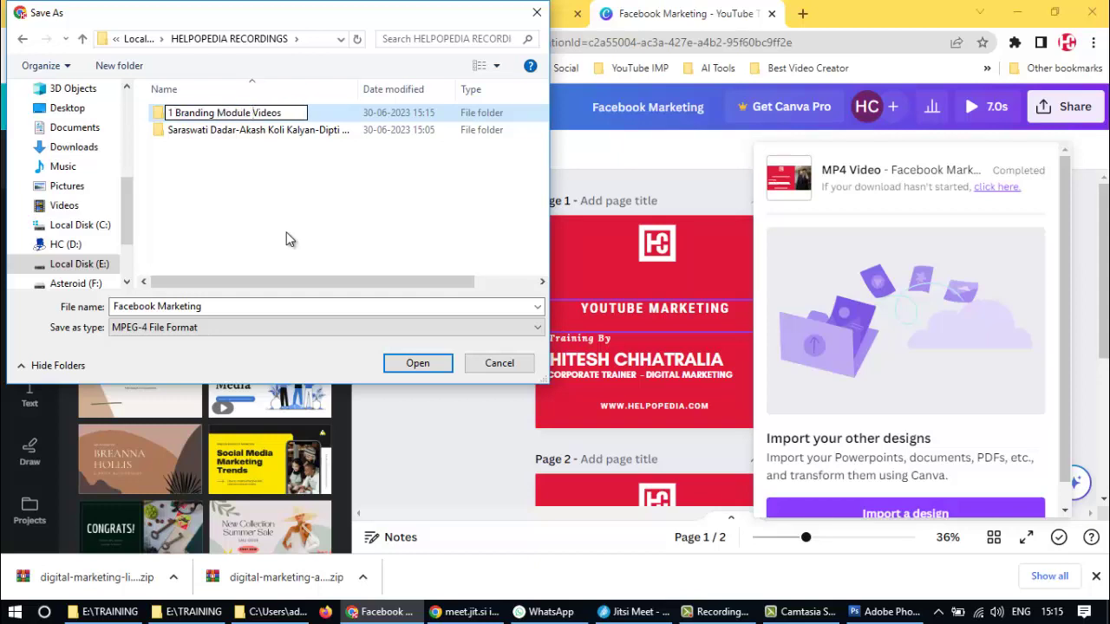
pyautogui.press('Return')
pyautogui.press('Return')
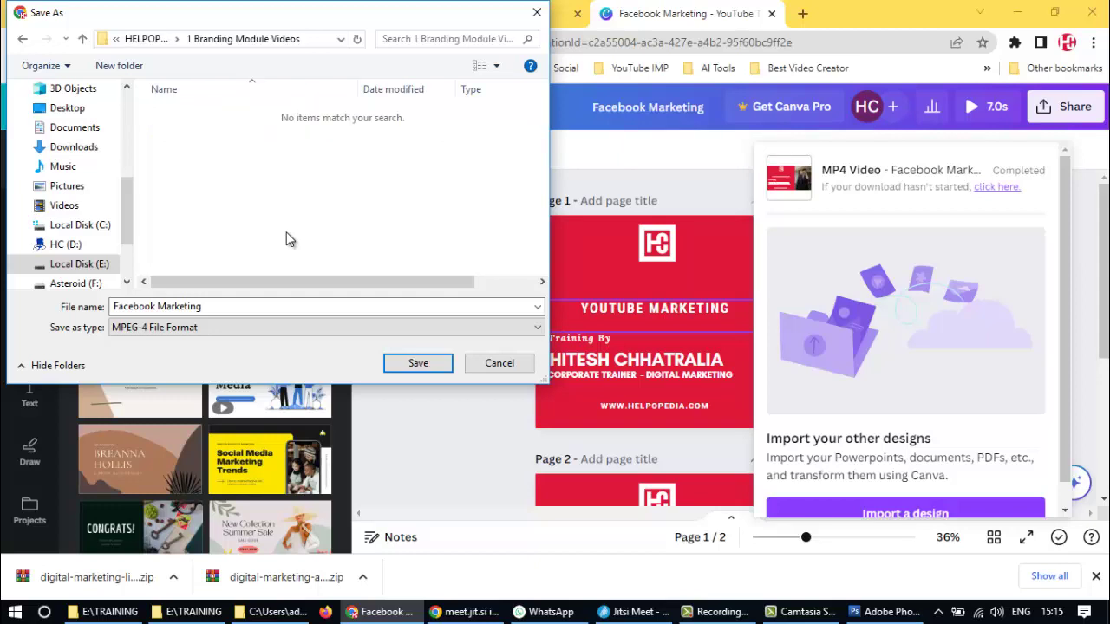
# - Save the MP4 video as Facebook Marketing in the 1 Branding Module Videos folder
pyautogui.click(201, 307)
pyautogui.moveTo(202, 307); pyautogui.dragTo(121, 313)
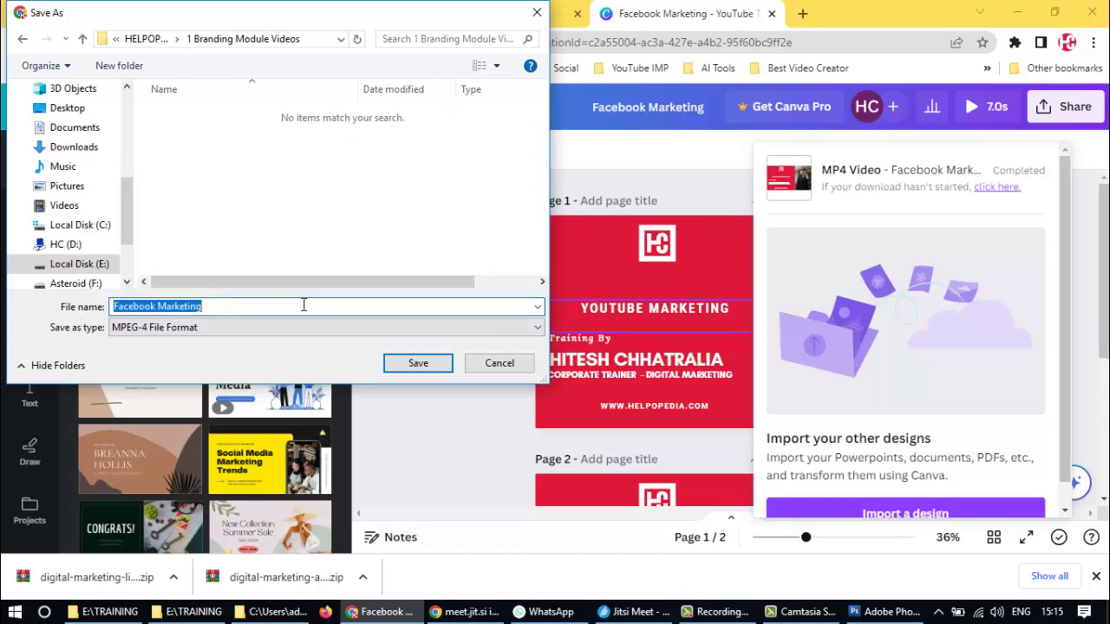
pyautogui.click(417, 363)
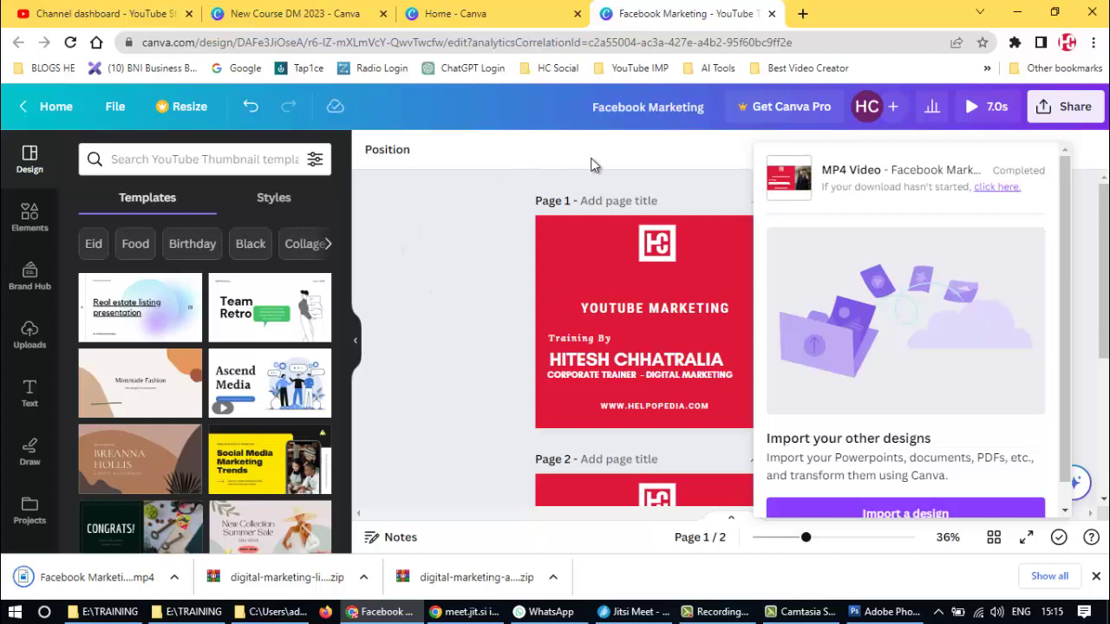
# - Dismiss the download notice and title page 2 "Facebook Marketing"
pyautogui.click(1067, 118)
pyautogui.click(462, 216)
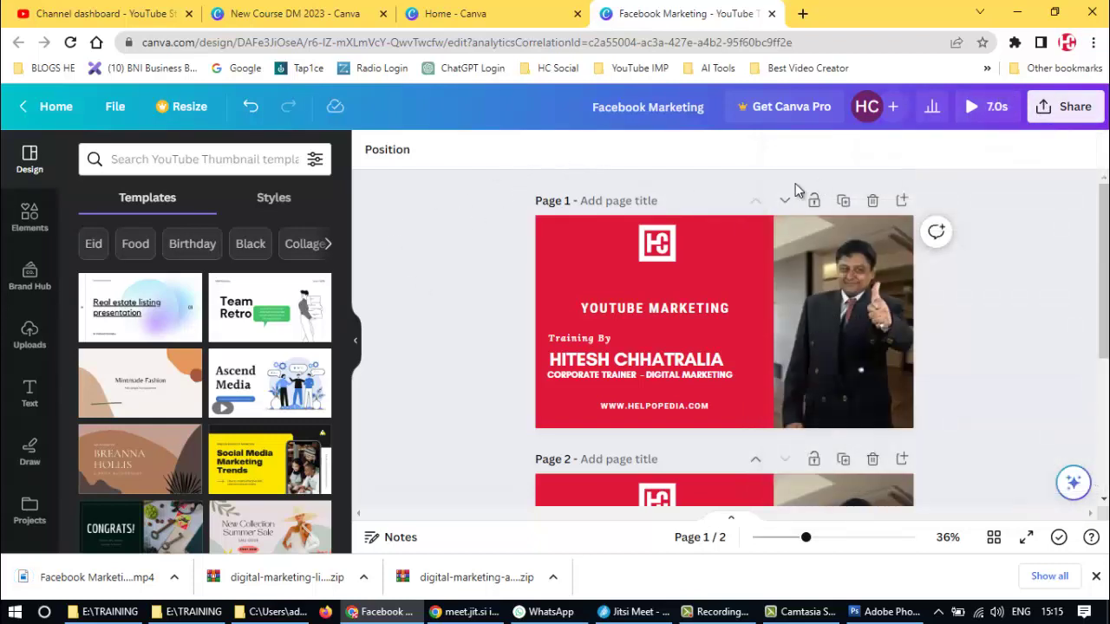
pyautogui.scroll(-4, 646, 265)
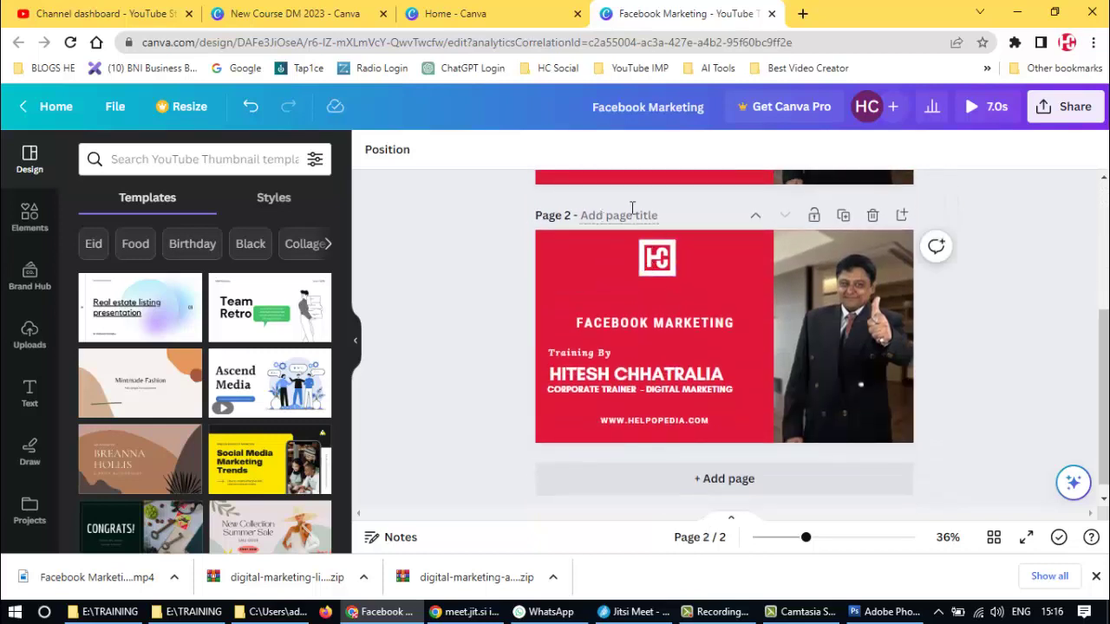
pyautogui.click(621, 218)
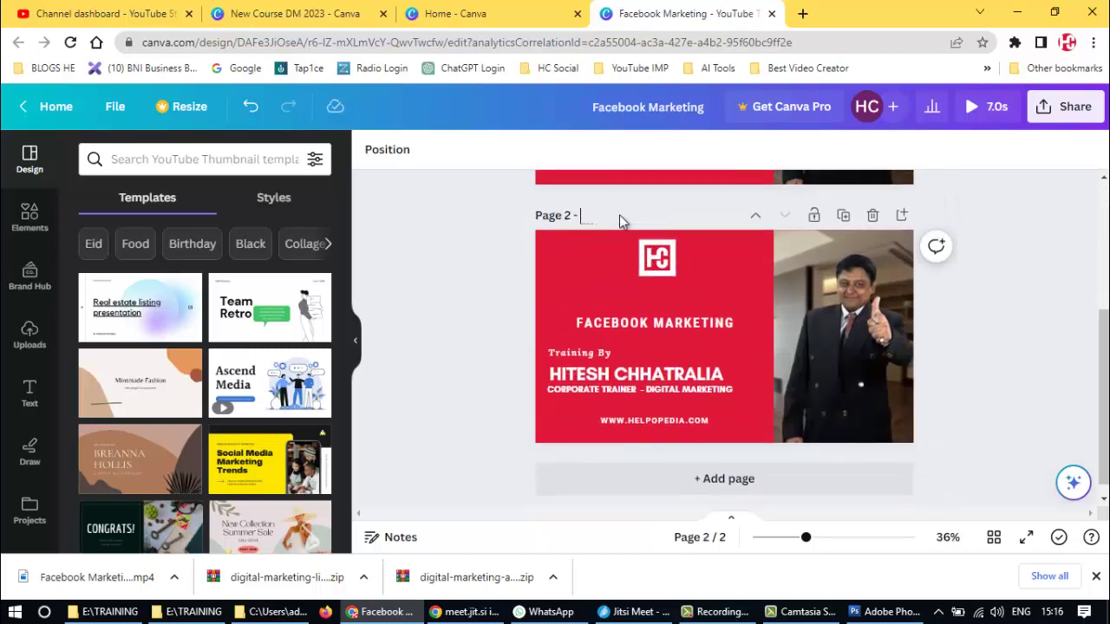
pyautogui.write('Facebook')
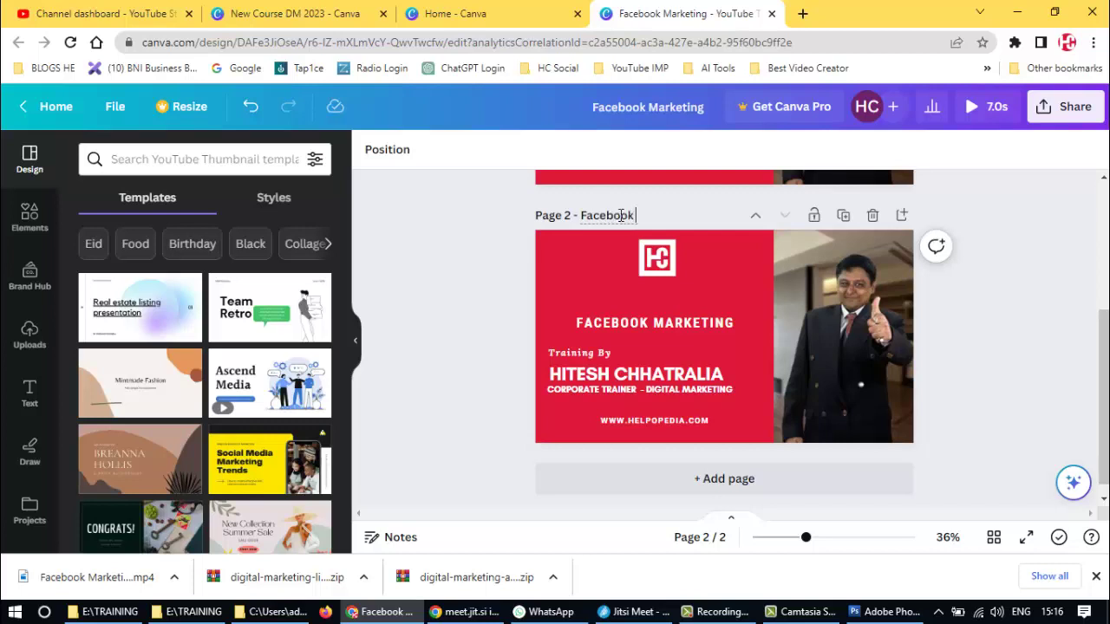
pyautogui.write(' Marketing')
# - Title page 1 "YouTube Marketing" and save the design
pyautogui.scroll(3, 659, 282)
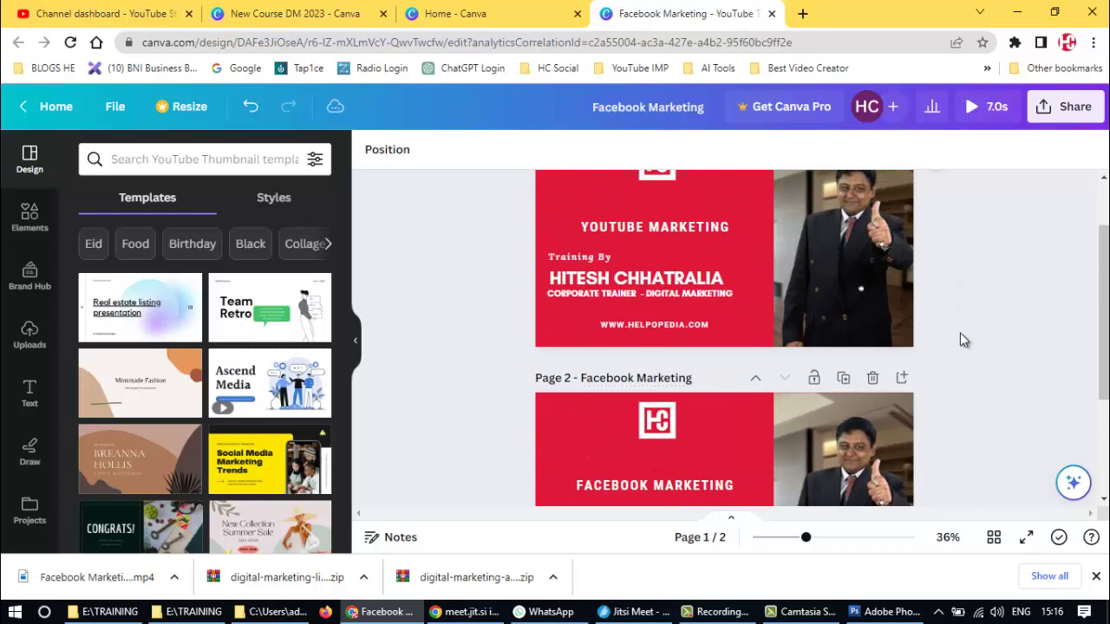
pyautogui.scroll(2, 722, 313)
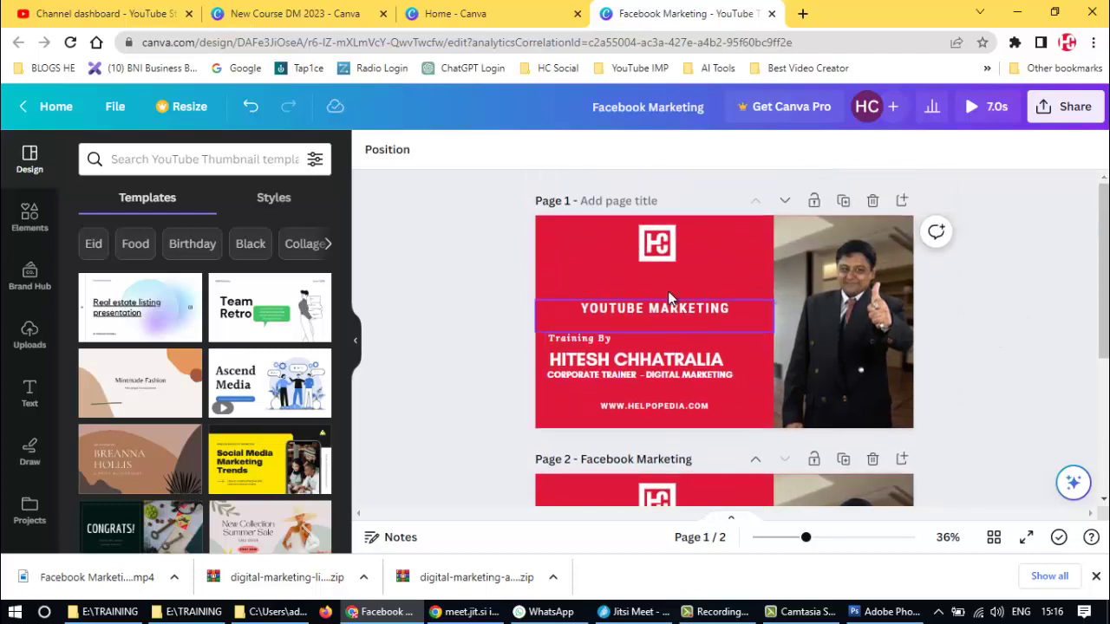
pyautogui.click(612, 203)
pyautogui.write('YouTube Ma')
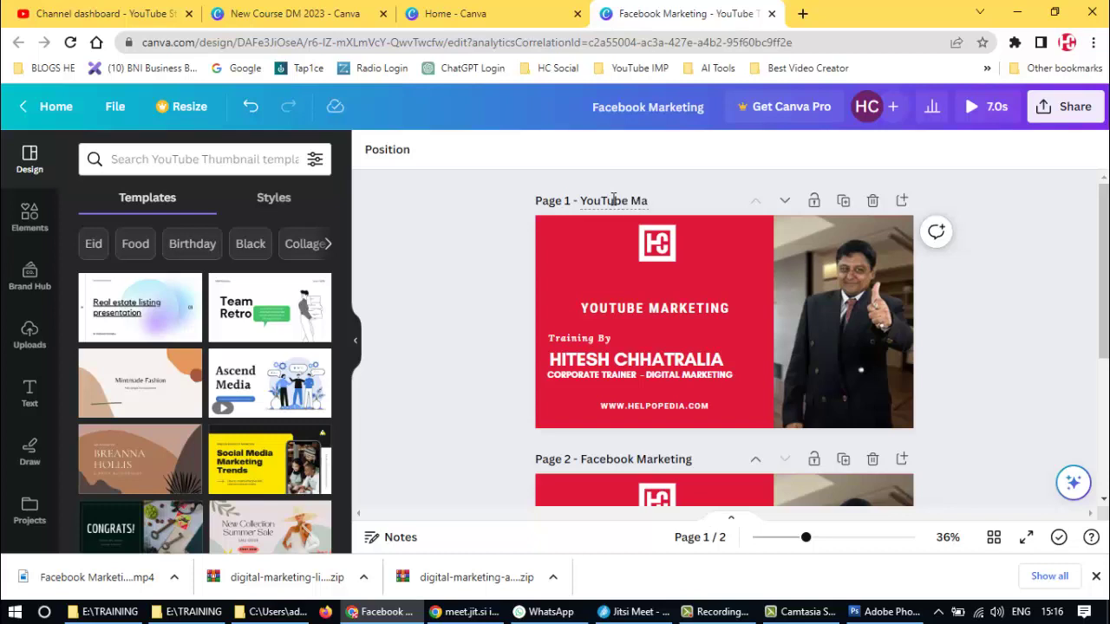
pyautogui.write('rketing')
pyautogui.click(1034, 234)
pyautogui.click(115, 108)
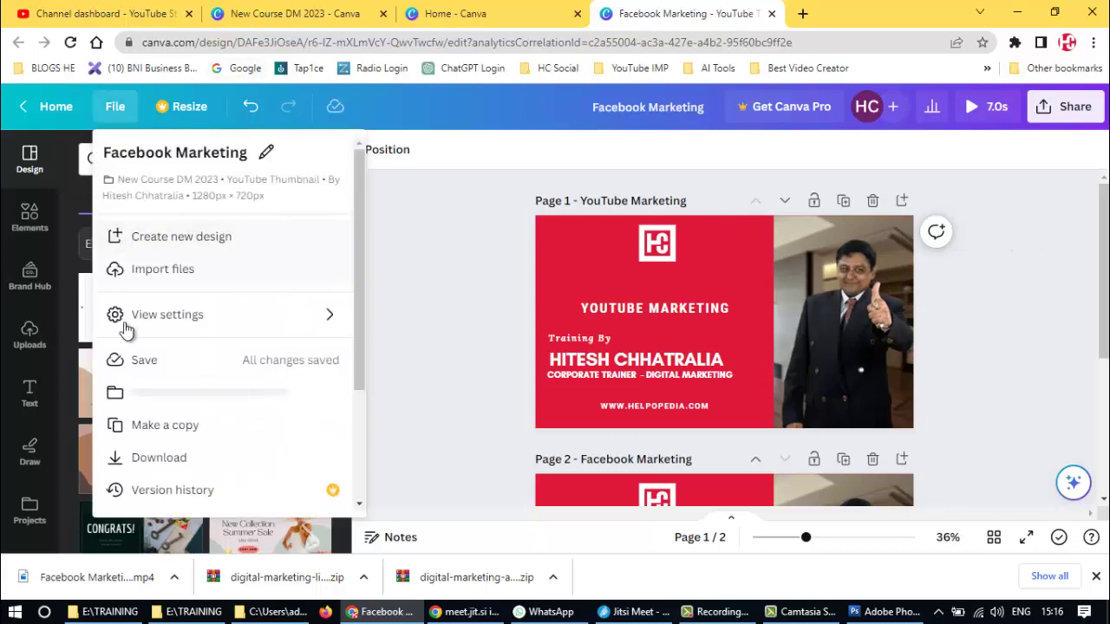
pyautogui.click(105, 362)
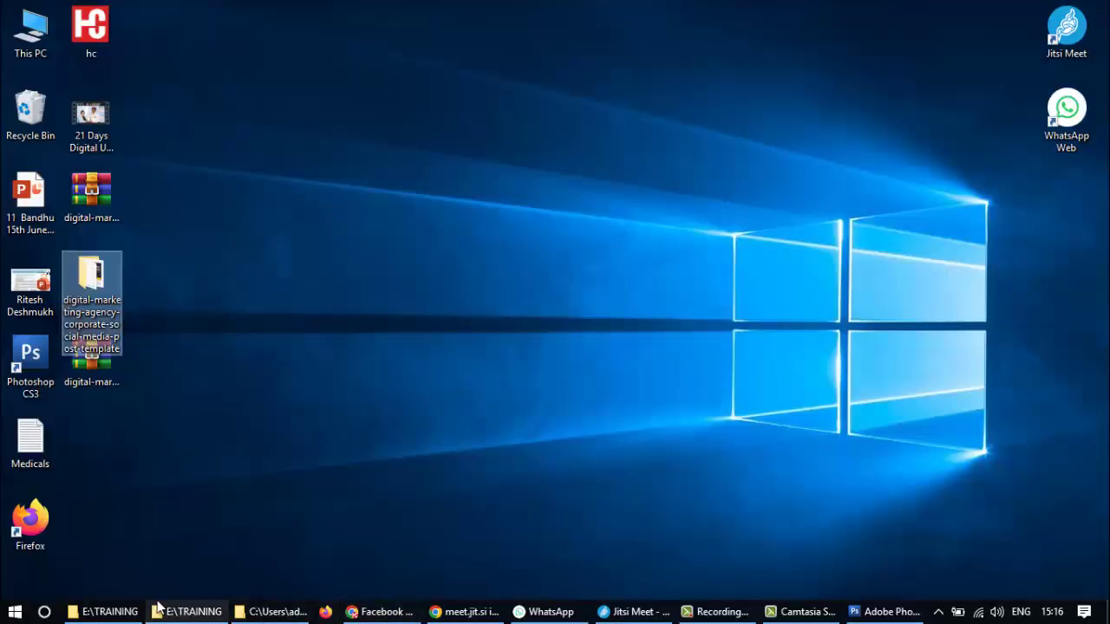
# - Switch to File Explorer and open the 1 Branding Module Videos folder inside HELPOPEDIA RECORDINGS
pyautogui.click(237, 246)
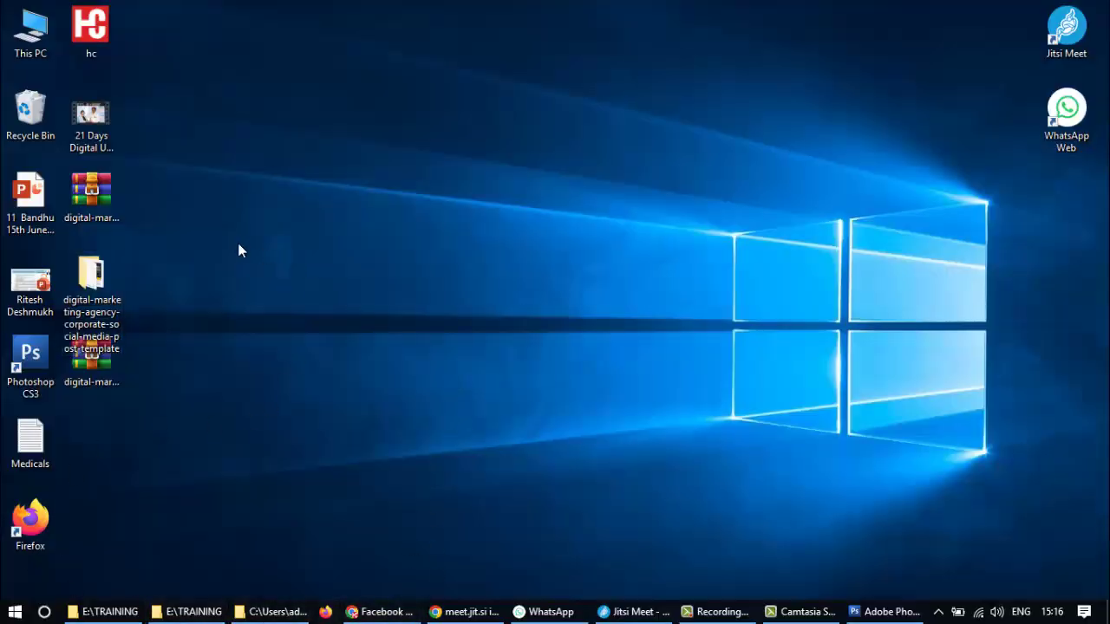
pyautogui.doubleClick(33, 30)
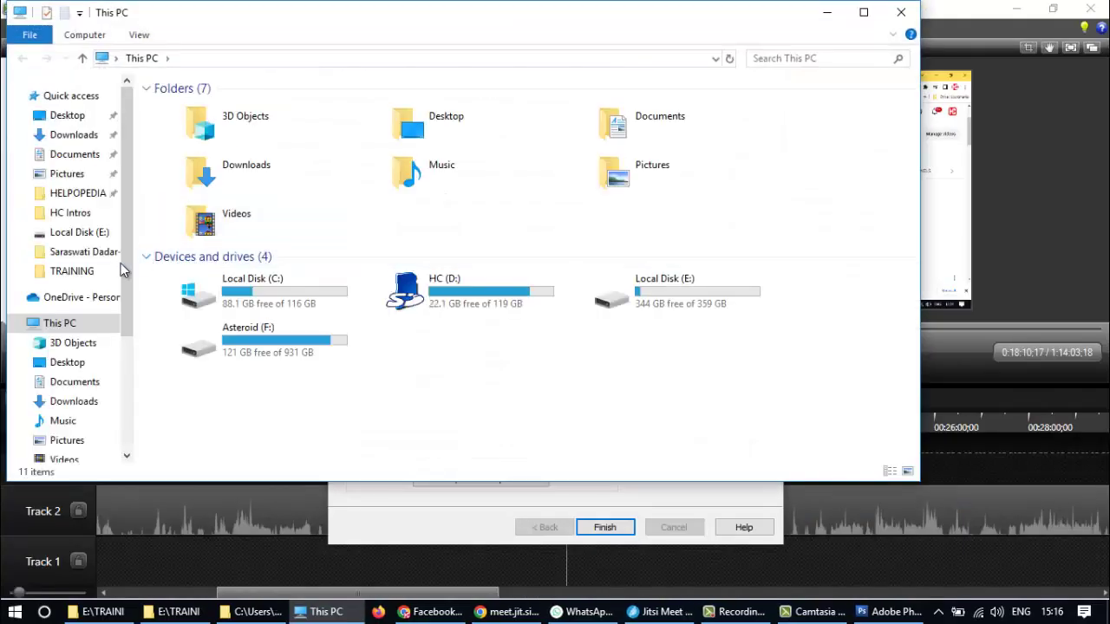
pyautogui.click(77, 194)
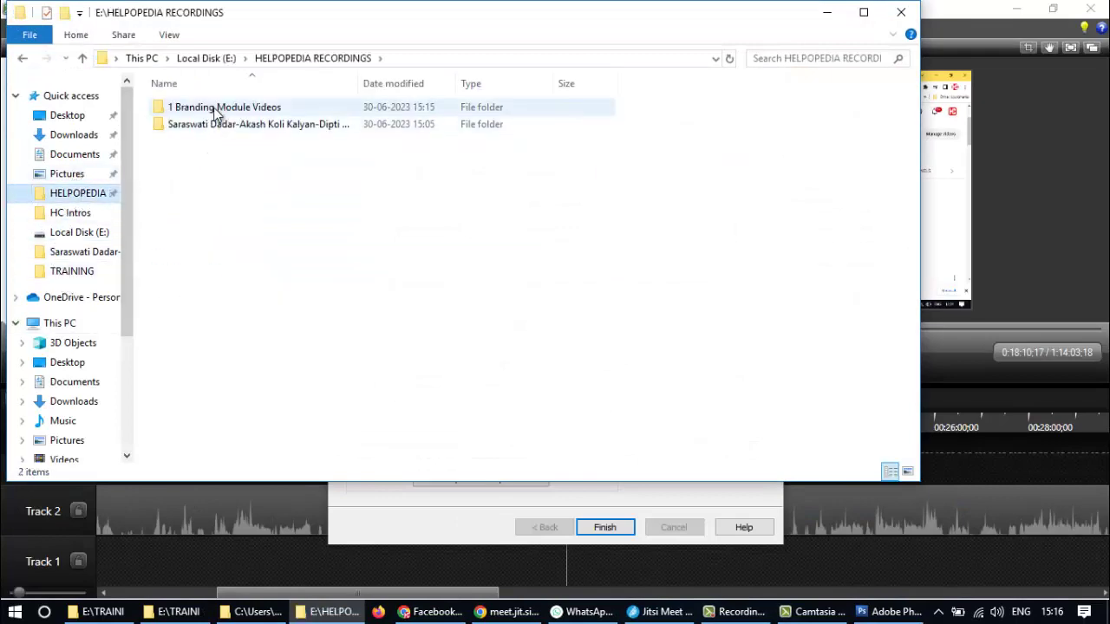
pyautogui.doubleClick(217, 110)
# - Play the downloaded Facebook Marketing video to check it, and close the video player
pyautogui.doubleClick(181, 144)
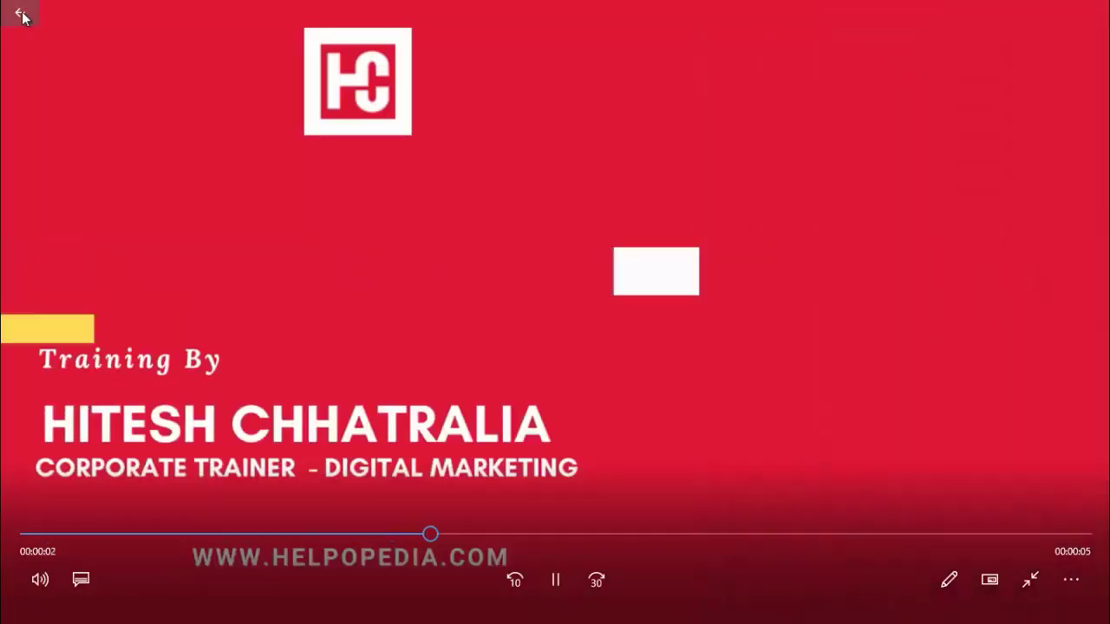
pyautogui.click(20, 12)
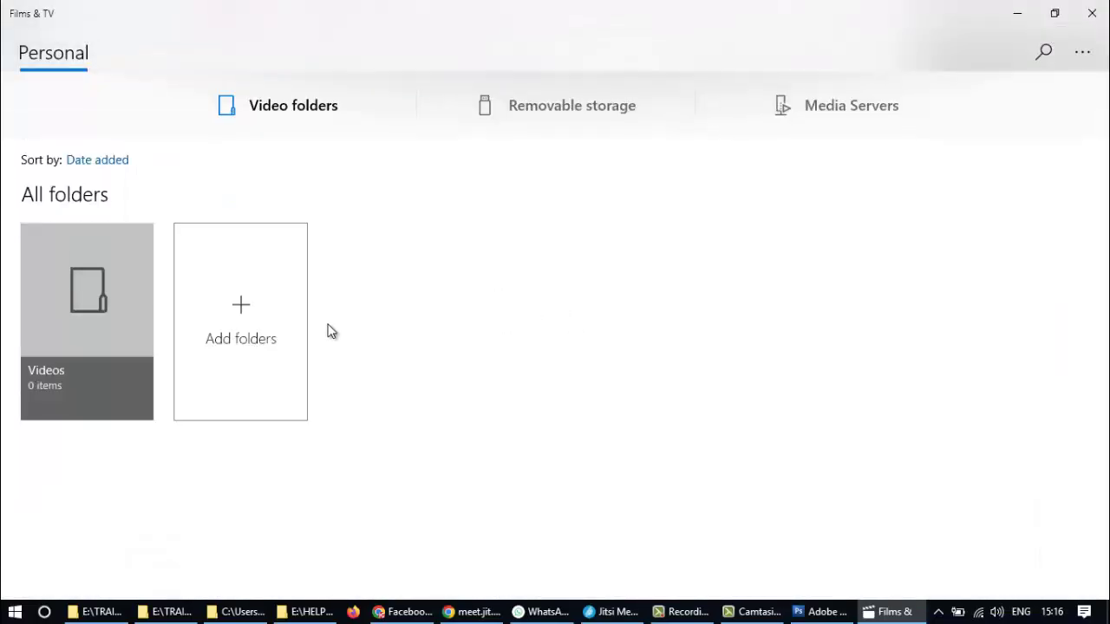
pyautogui.click(1092, 12)
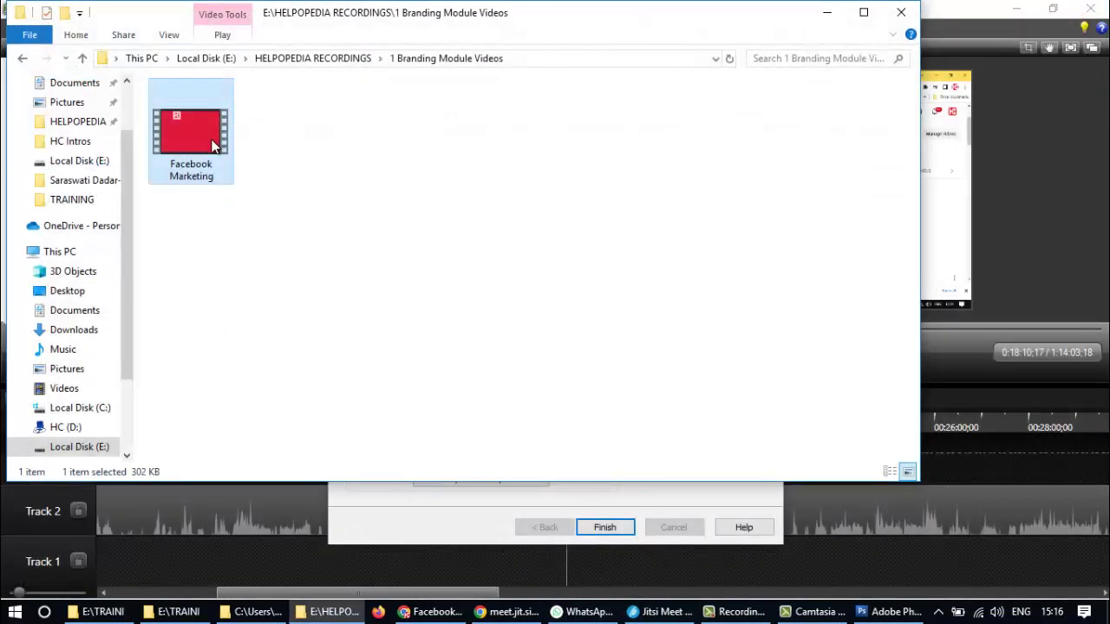
# - Rename the Facebook Marketing video file as YouTube Marketing
pyautogui.click(201, 171)
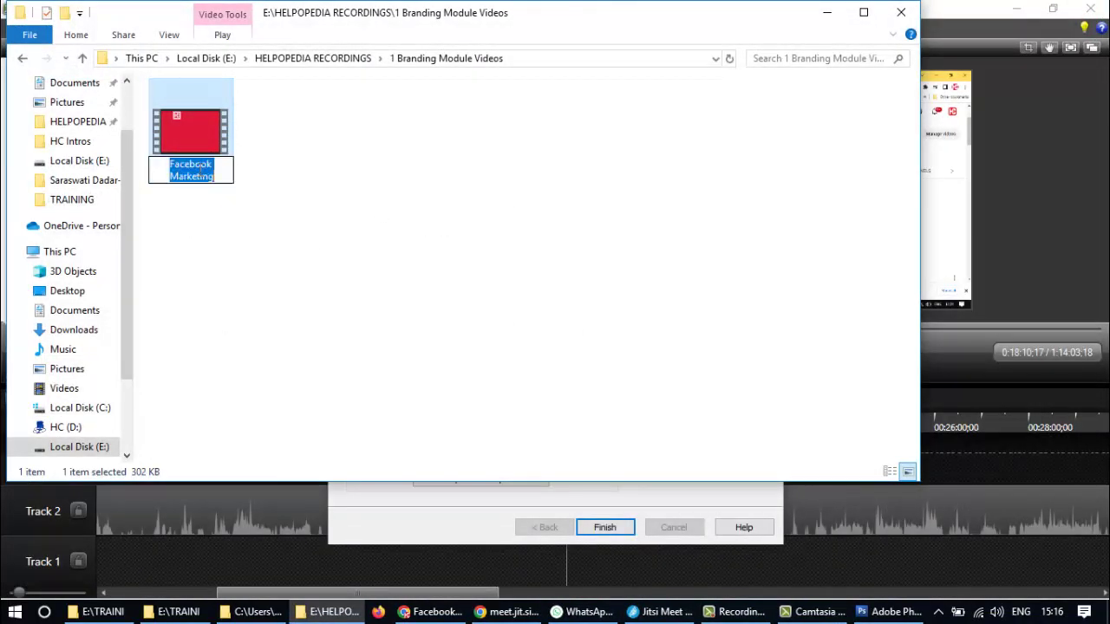
pyautogui.doubleClick(201, 167)
pyautogui.write('YouTube')
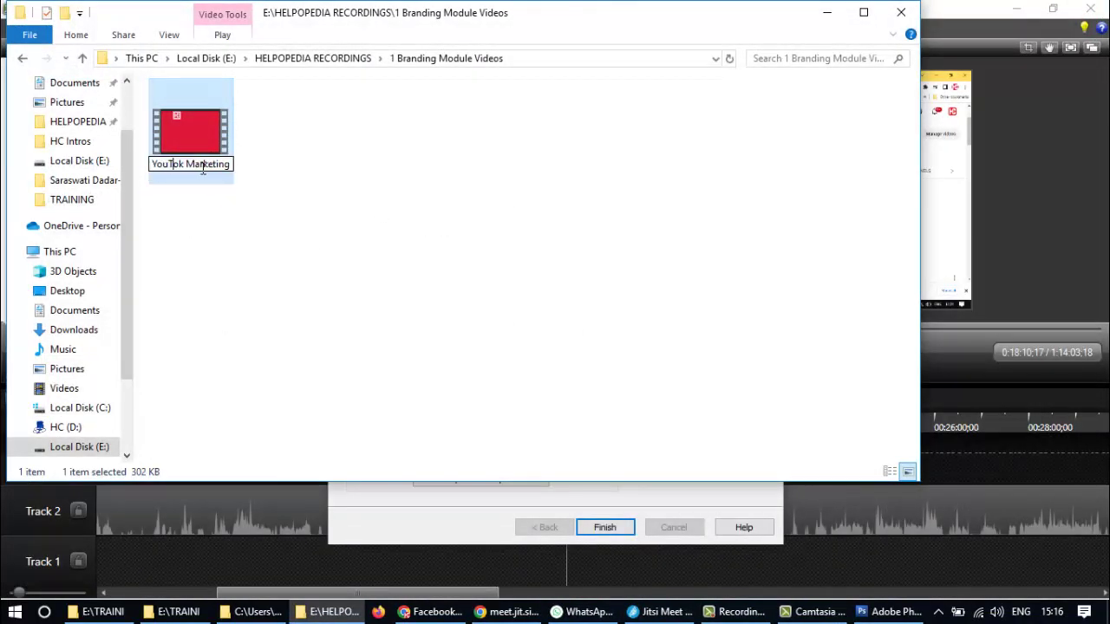
pyautogui.write('book Marke')
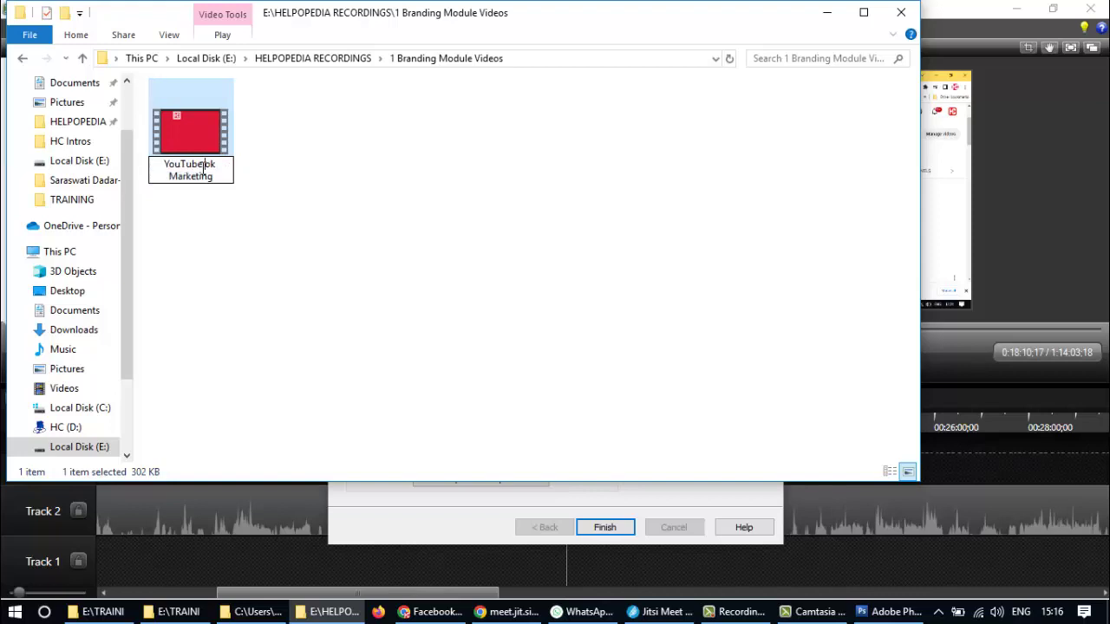
pyautogui.press('Delete')
pyautogui.press('Delete')
pyautogui.press('BackSpace')
pyautogui.press('Return')
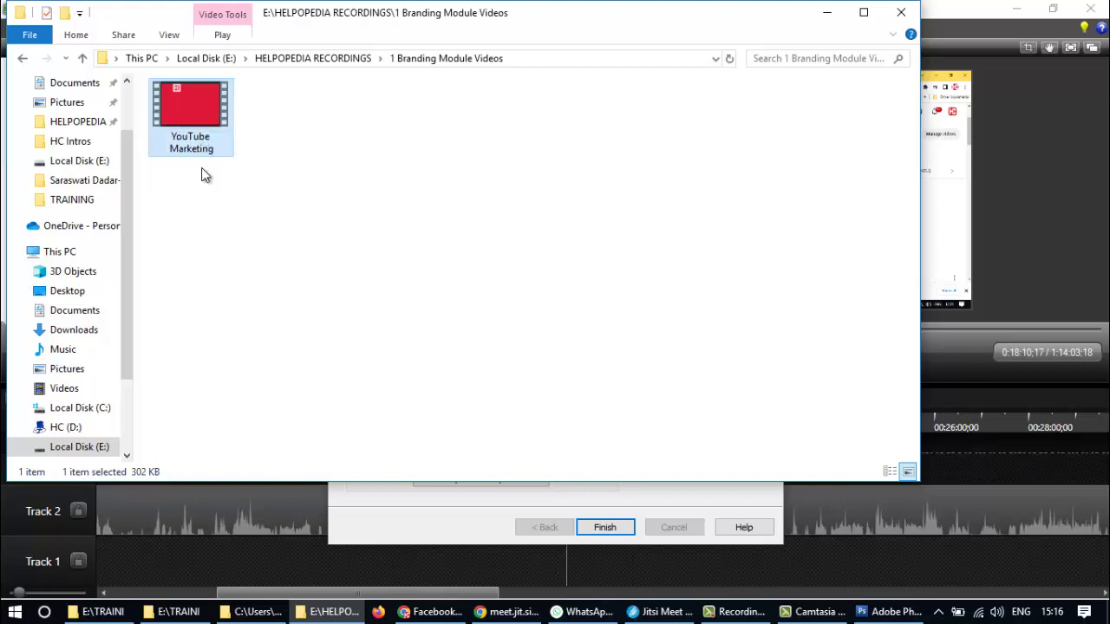
pyautogui.click(359, 157)
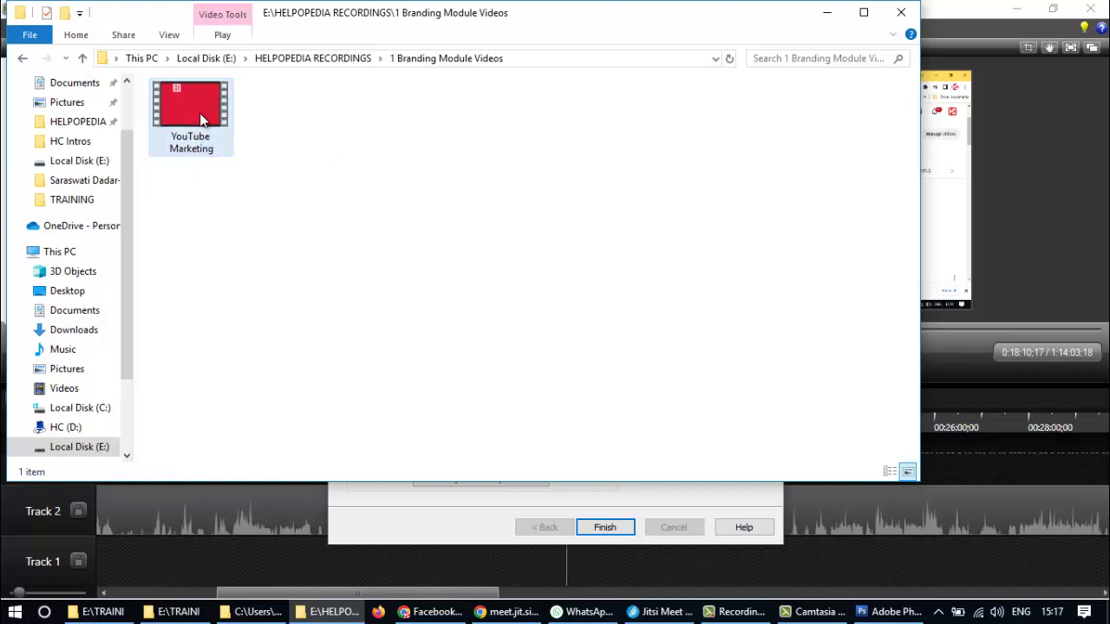
# - Close the folder window, finish the production results dialog and close Camtasia Studio without saving Untitled.camproj
pyautogui.click(889, 19)
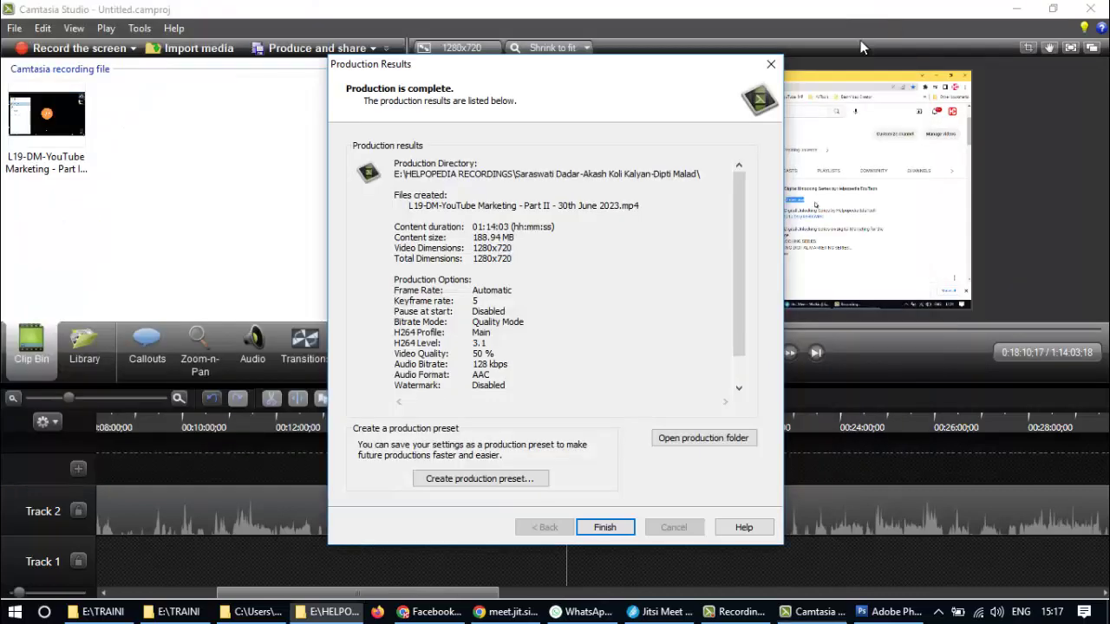
pyautogui.click(600, 526)
pyautogui.click(1094, 10)
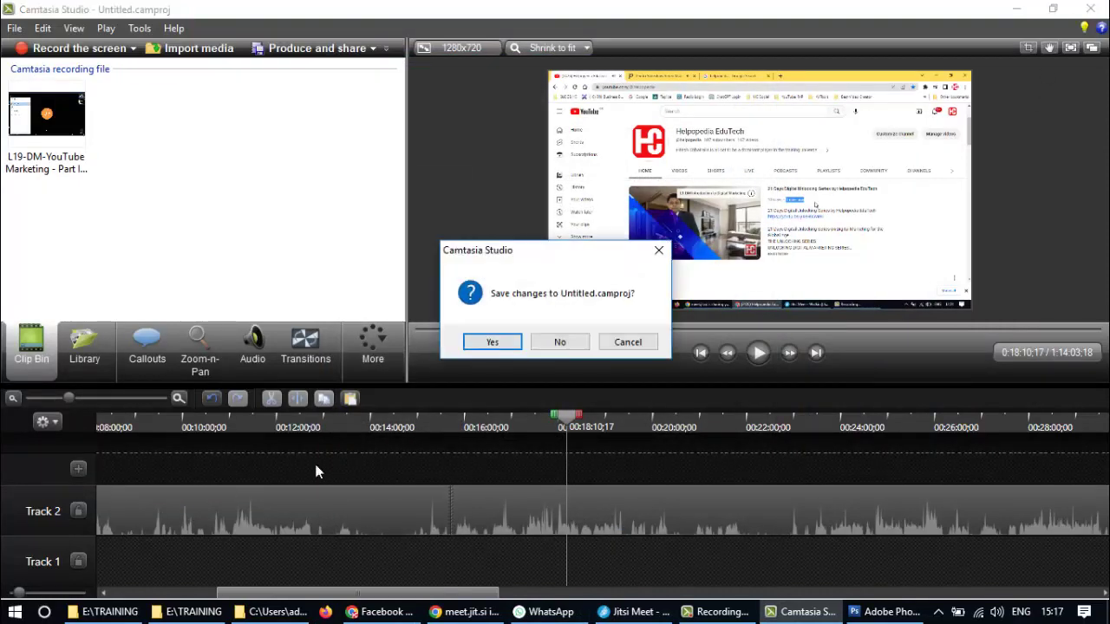
pyautogui.click(562, 342)
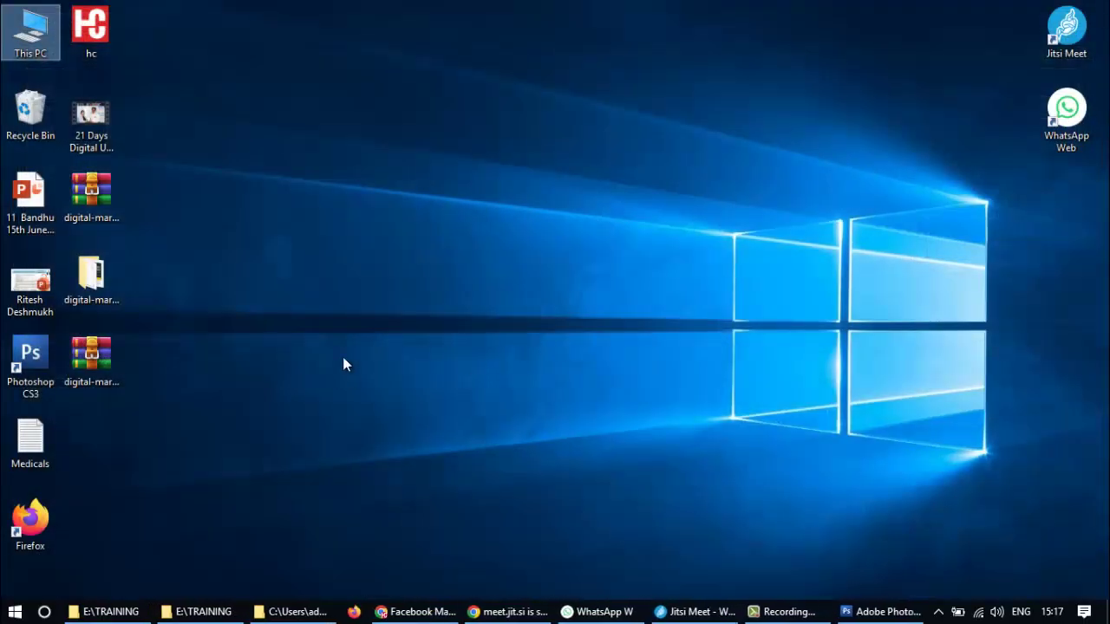
# - Switch back to the Facebook Marketing design in Canva and browse the suggested YouTube Thumbnail templates
pyautogui.click(415, 611)
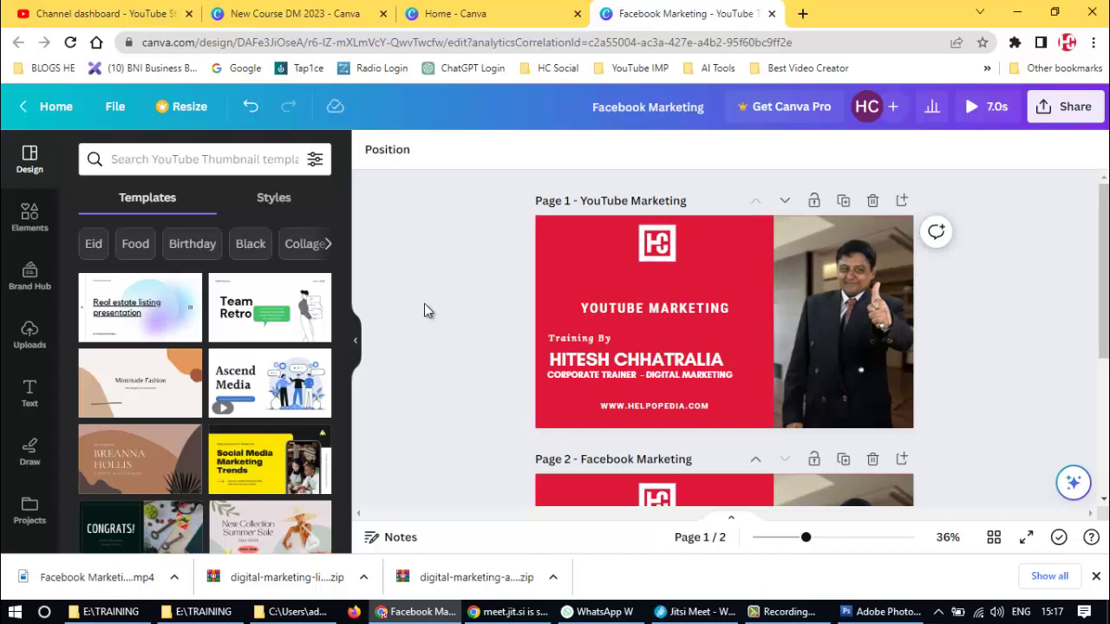
pyautogui.scroll(-2, 491, 292)
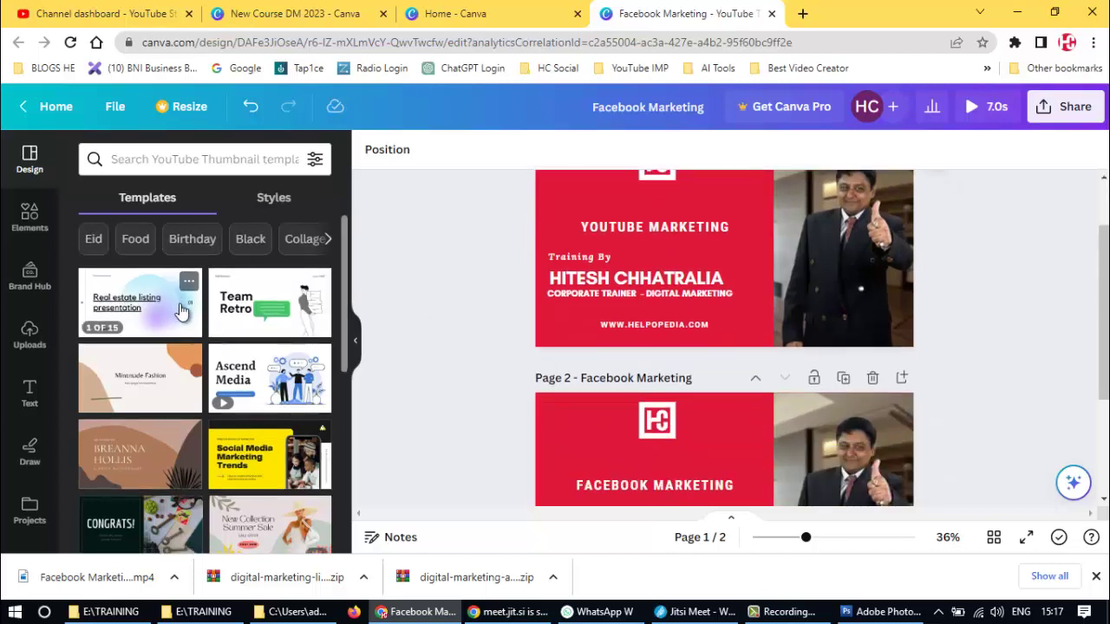
pyautogui.scroll(-3, 180, 312)
pyautogui.scroll(-1, 182, 329)
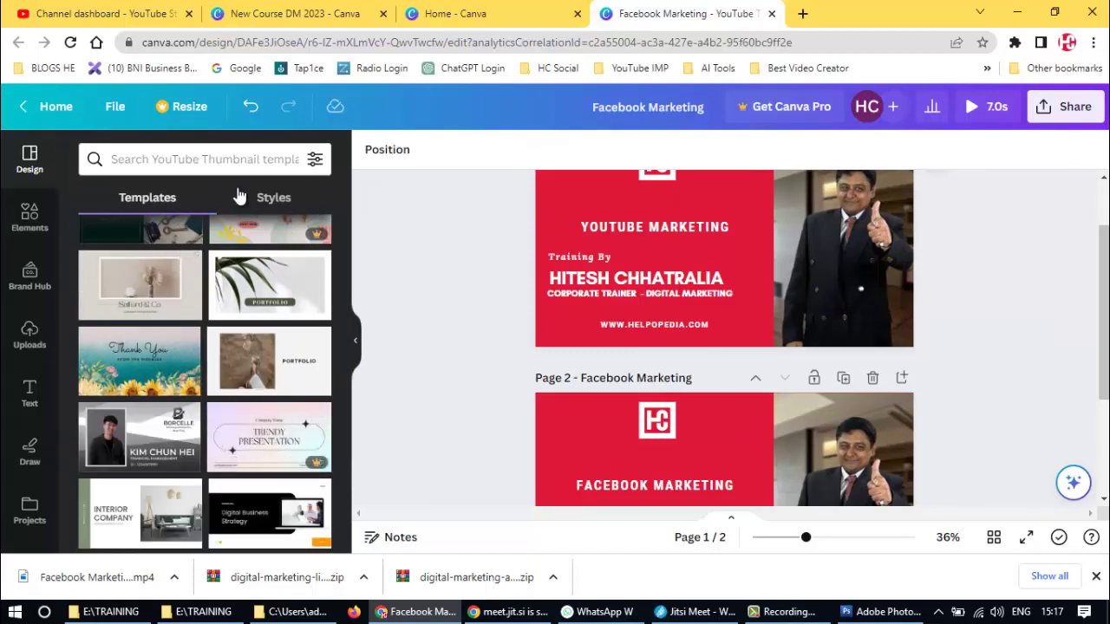
# - Browse the available design styles, filtering them by keywords such as Vibrant, Vivid and Loud
pyautogui.click(274, 199)
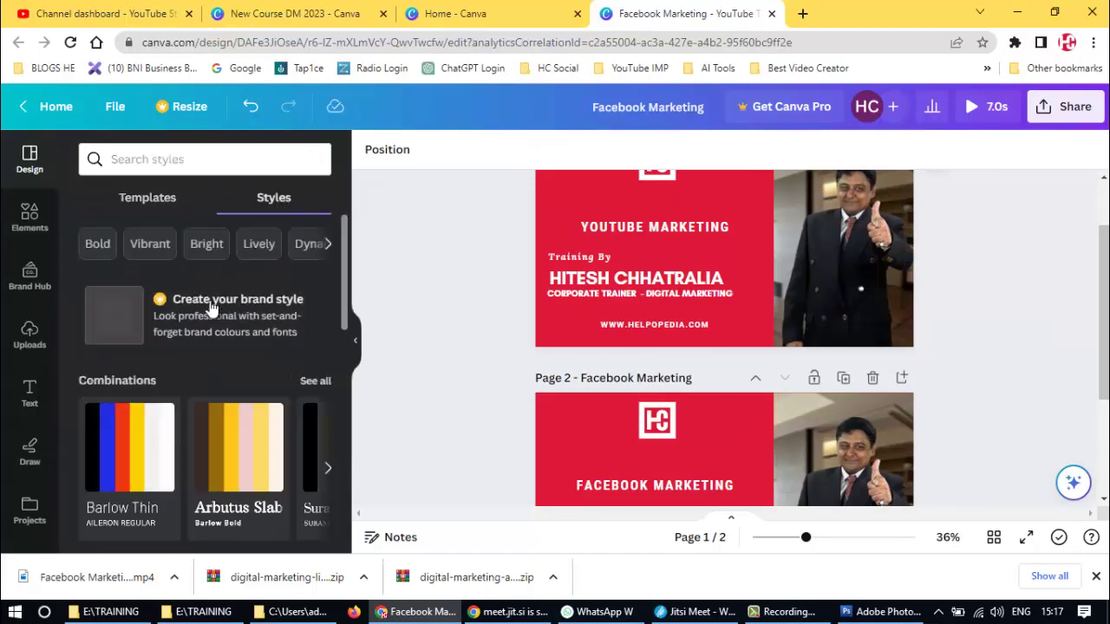
pyautogui.scroll(-2, 216, 347)
pyautogui.scroll(2, 199, 317)
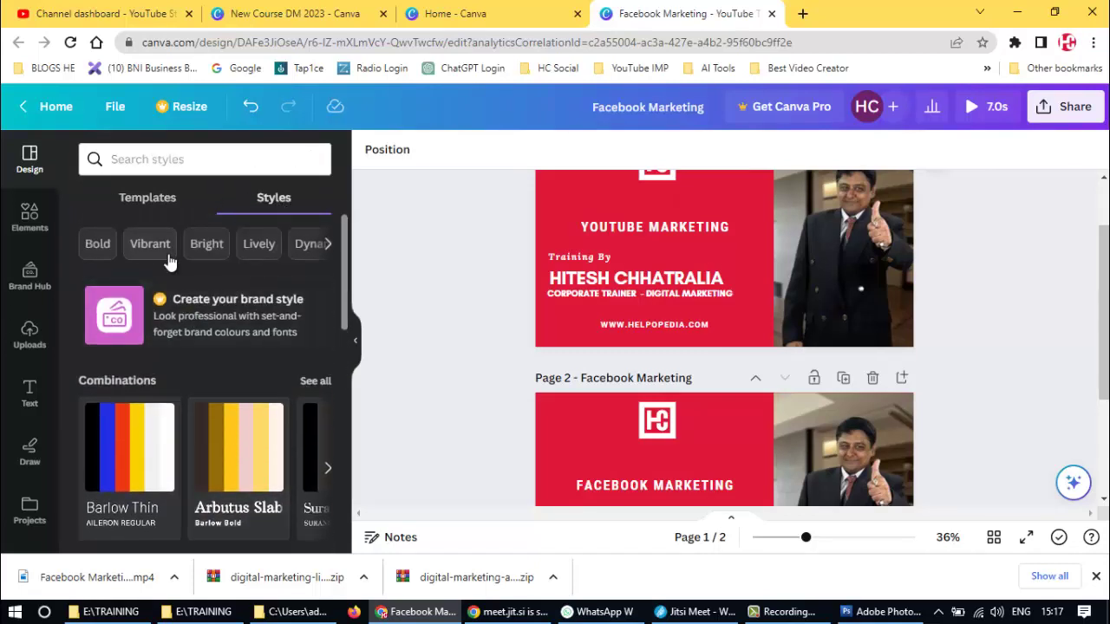
pyautogui.click(141, 249)
pyautogui.click(196, 246)
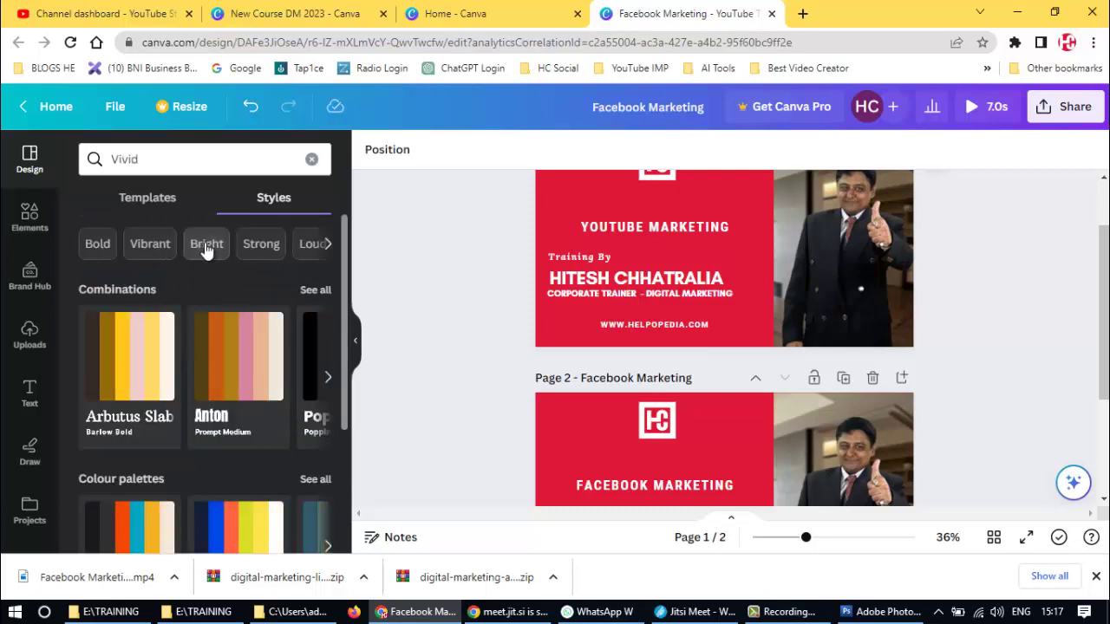
pyautogui.click(257, 248)
pyautogui.click(293, 250)
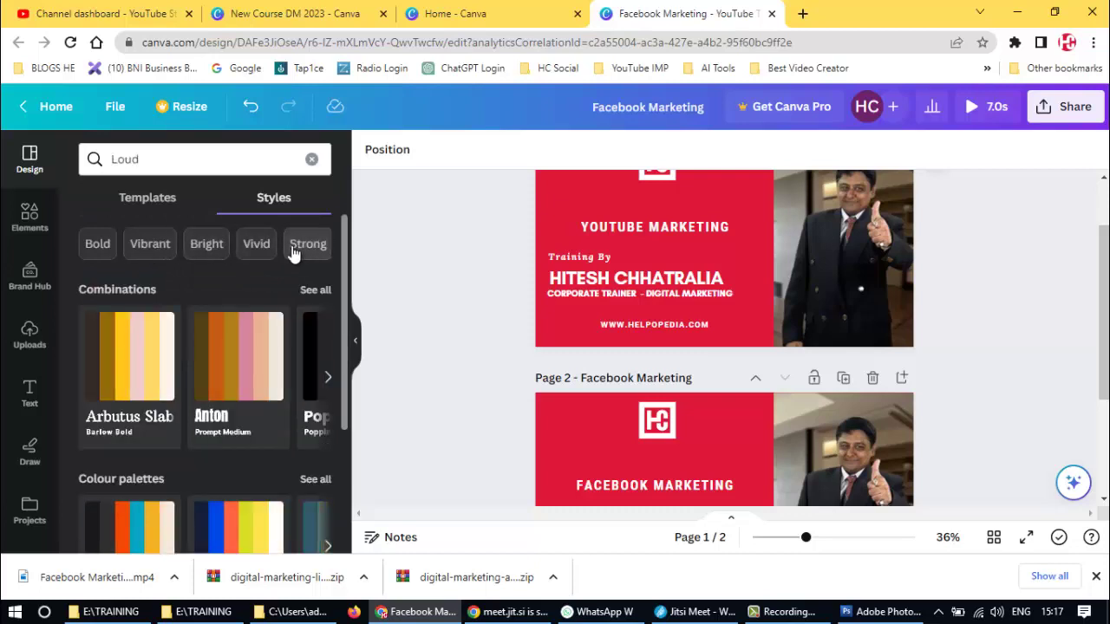
# - Browse the available design elements, from recently used items, shapes and graphics through audio, charts, tables, frames and grids to the collections
pyautogui.click(29, 212)
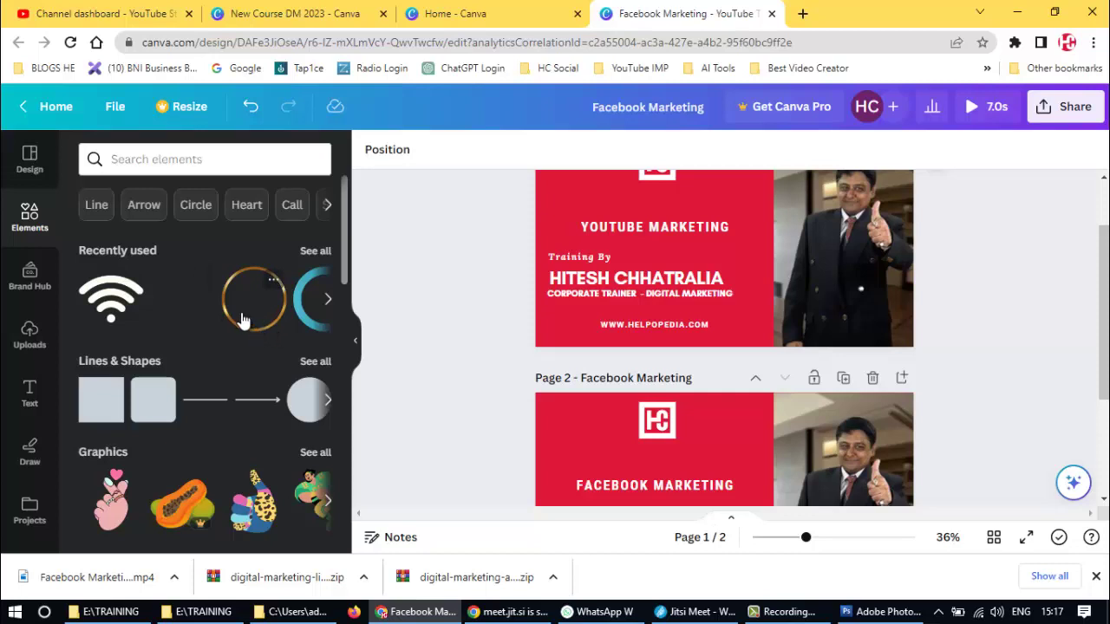
pyautogui.click(328, 301)
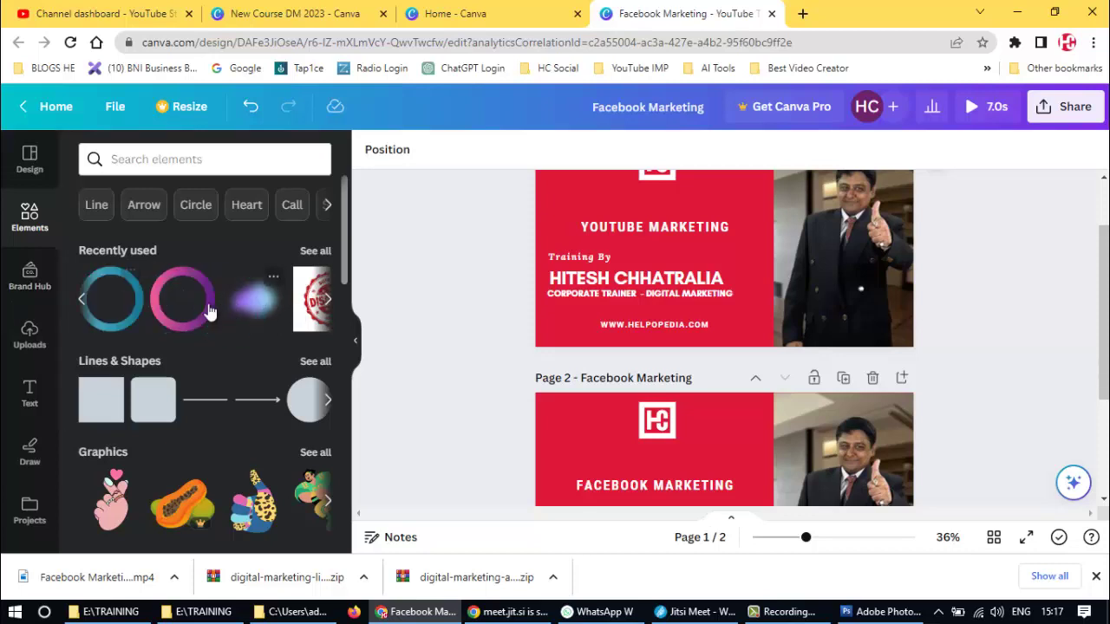
pyautogui.click(88, 300)
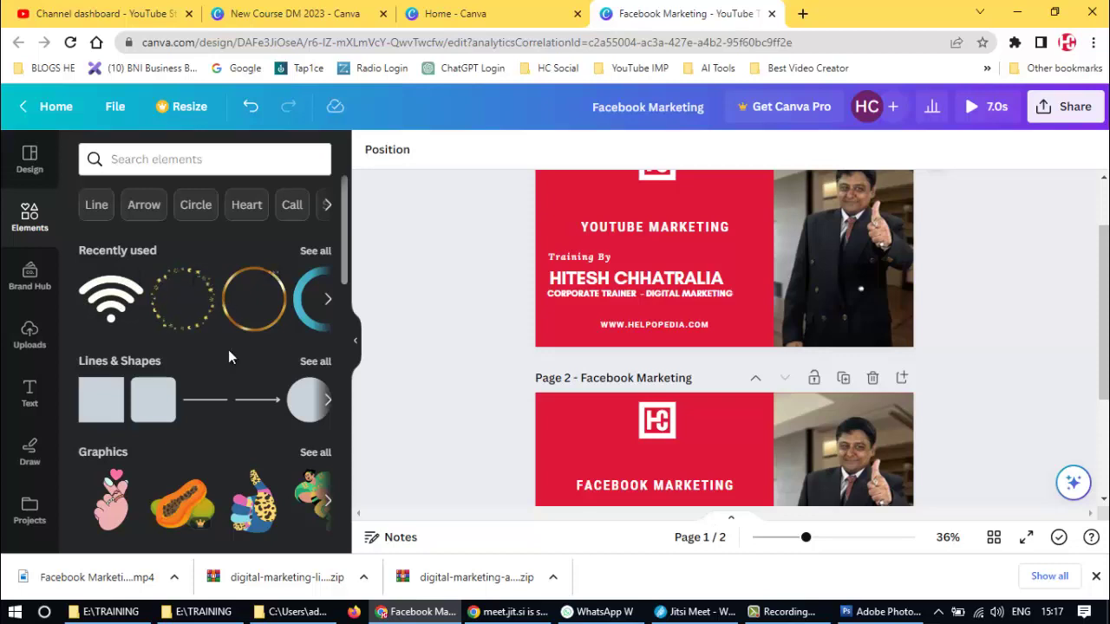
pyautogui.scroll(-1, 208, 355)
pyautogui.scroll(-3, 203, 356)
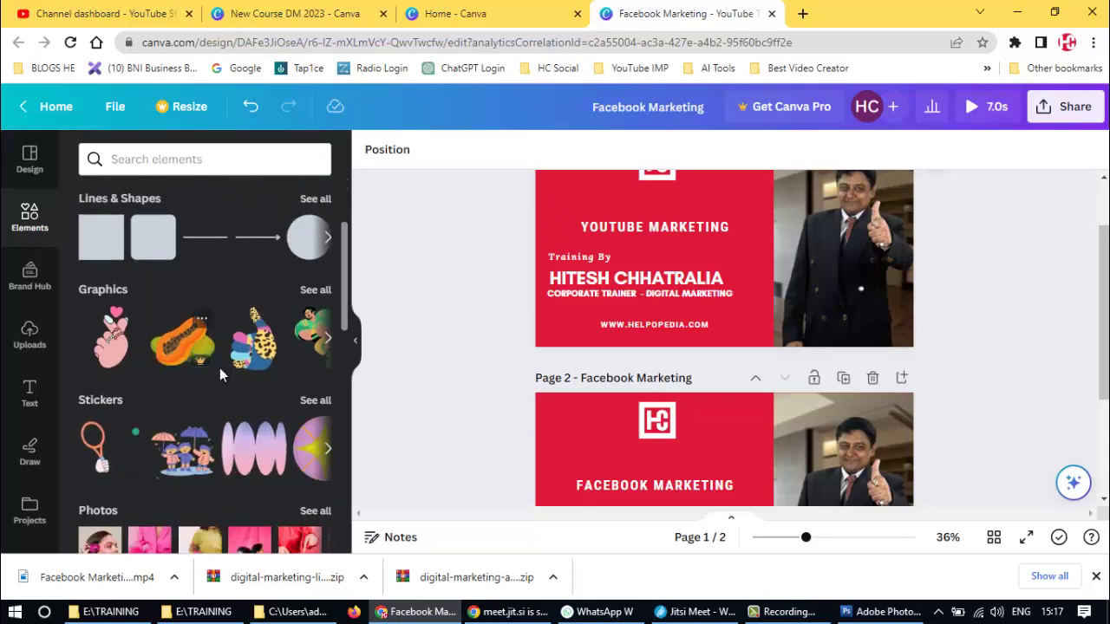
pyautogui.scroll(-13, 224, 351)
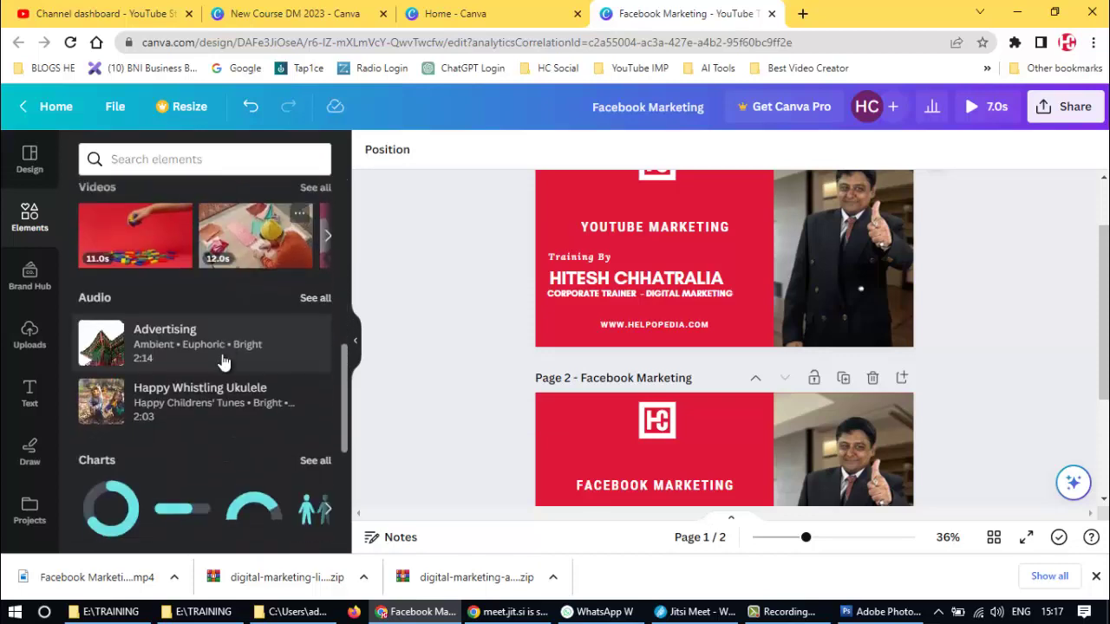
pyautogui.scroll(-4, 224, 363)
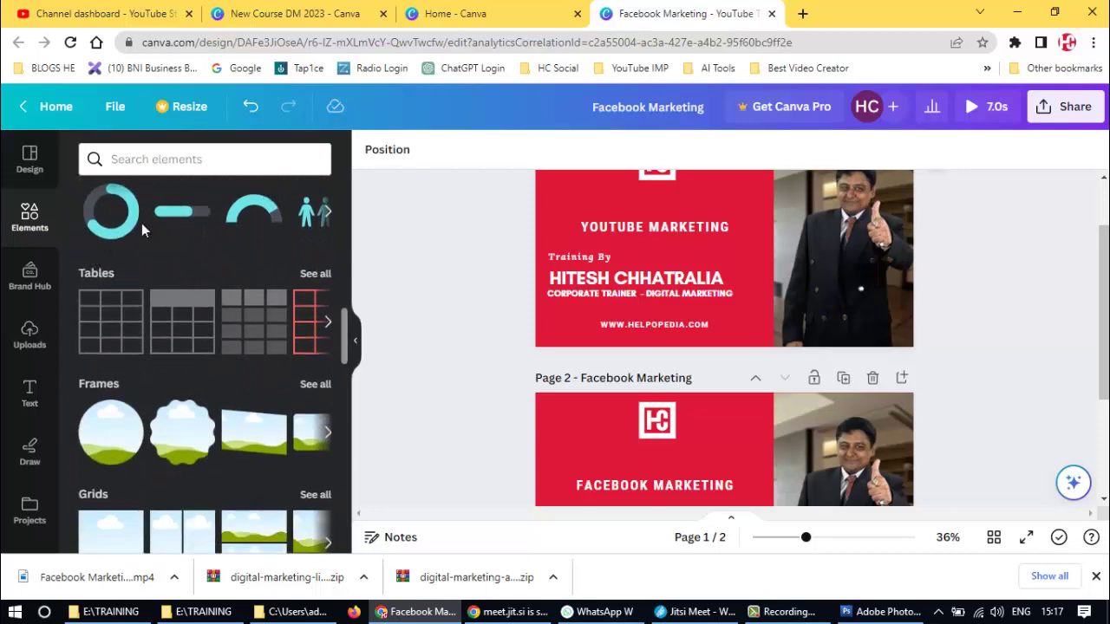
pyautogui.scroll(-8, 243, 433)
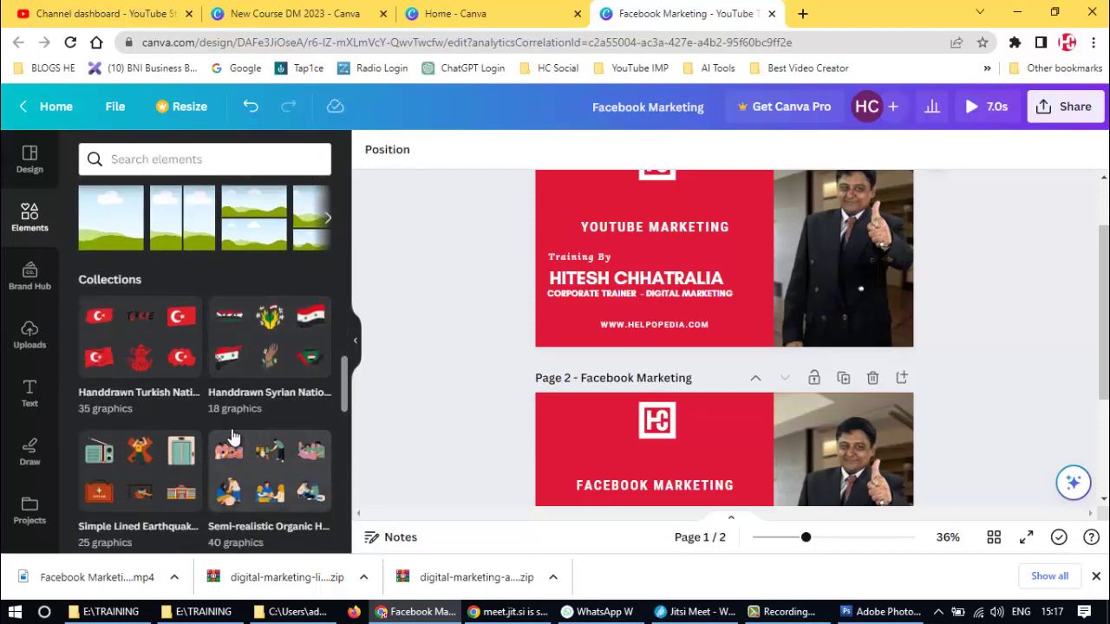
pyautogui.scroll(-6, 106, 386)
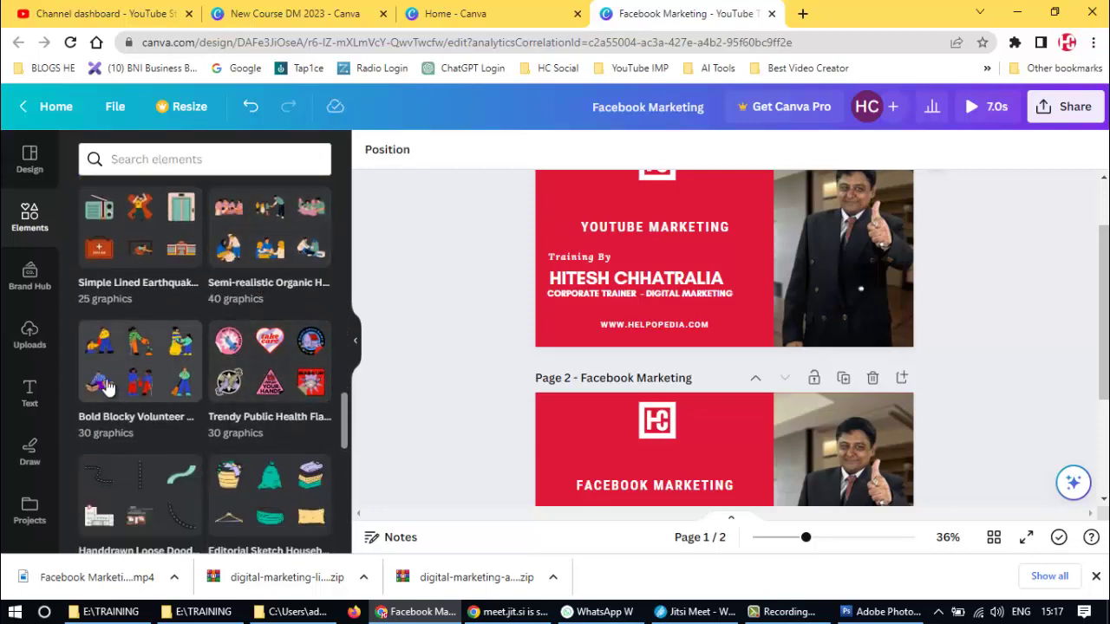
# - Download the uploaded Helpopedia website logo as a PNG image named Helpopedia-Website Logo to Local Disk (E:)
pyautogui.click(28, 338)
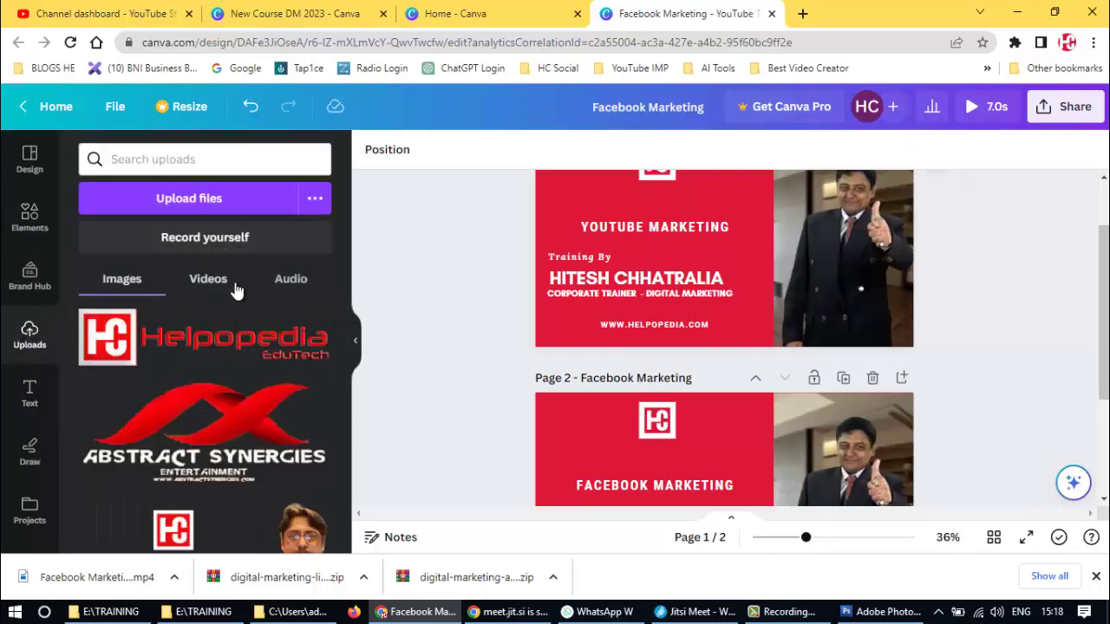
pyautogui.rightClick(185, 333)
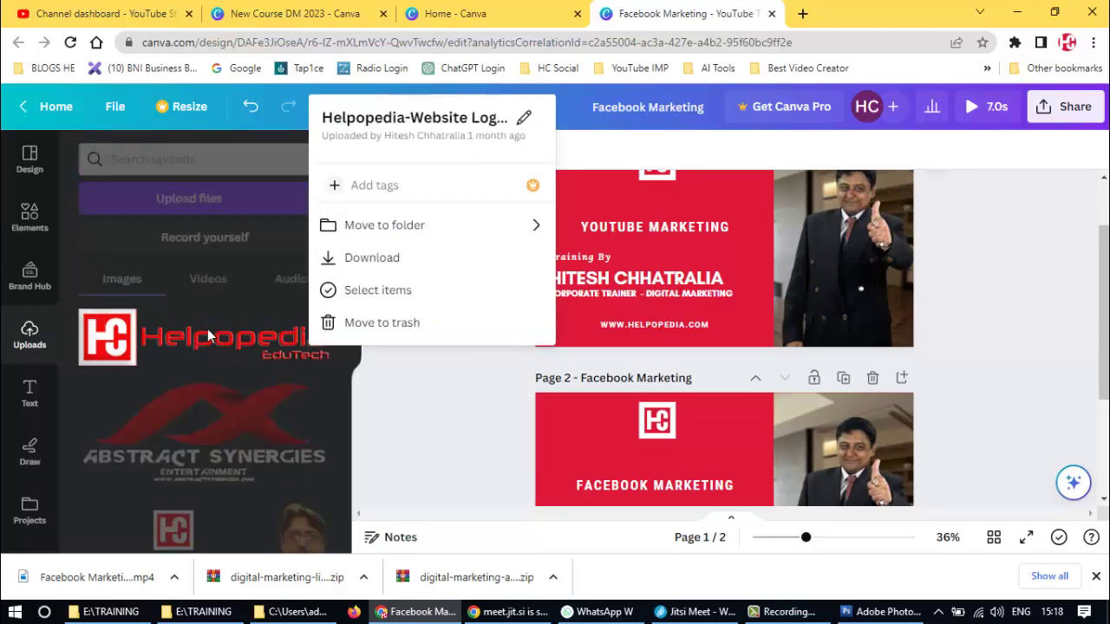
pyautogui.click(365, 257)
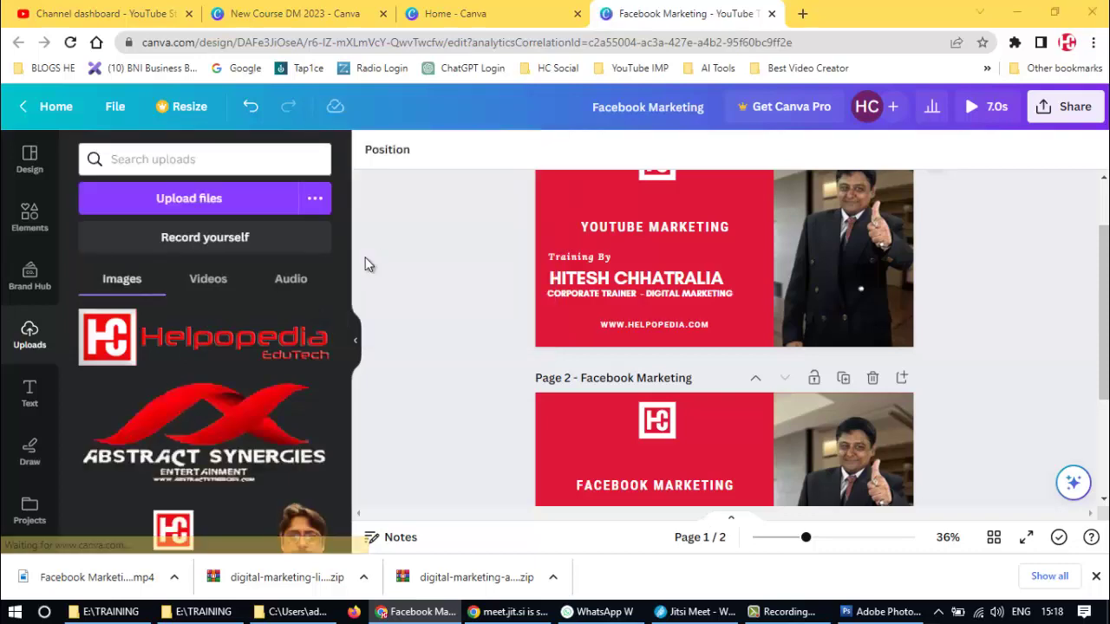
pyautogui.click(146, 39)
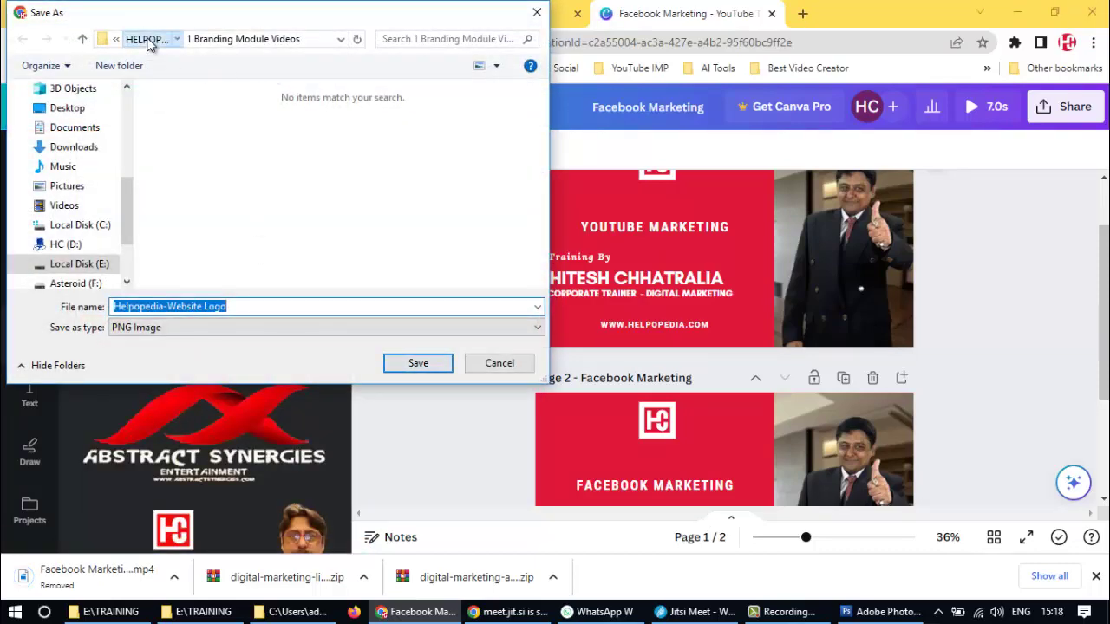
pyautogui.scroll(-1, 81, 227)
pyautogui.click(76, 245)
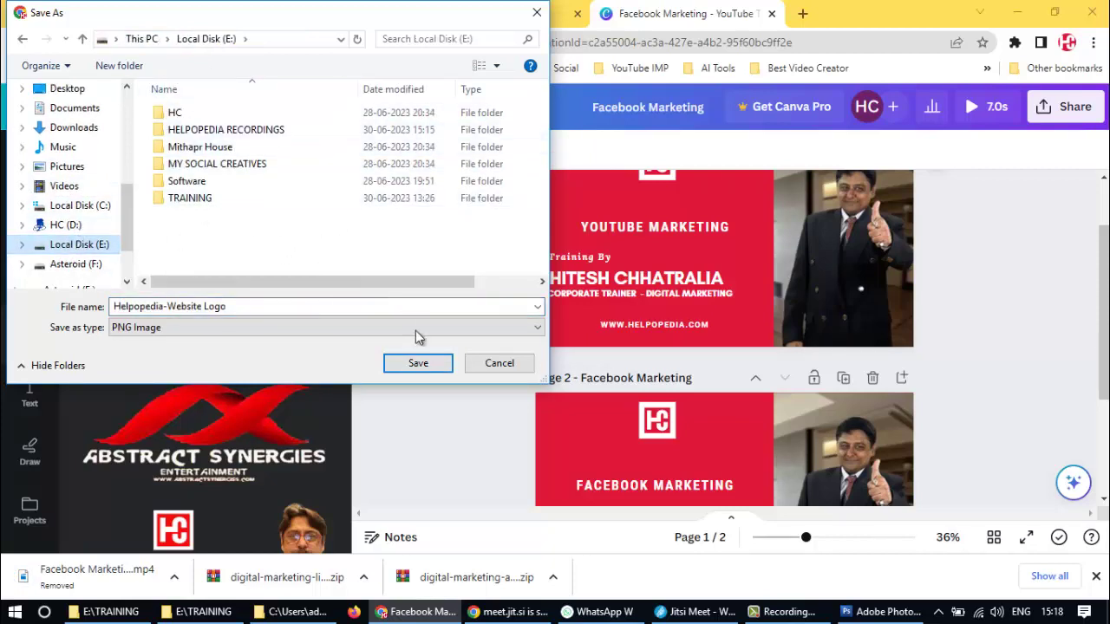
pyautogui.click(415, 365)
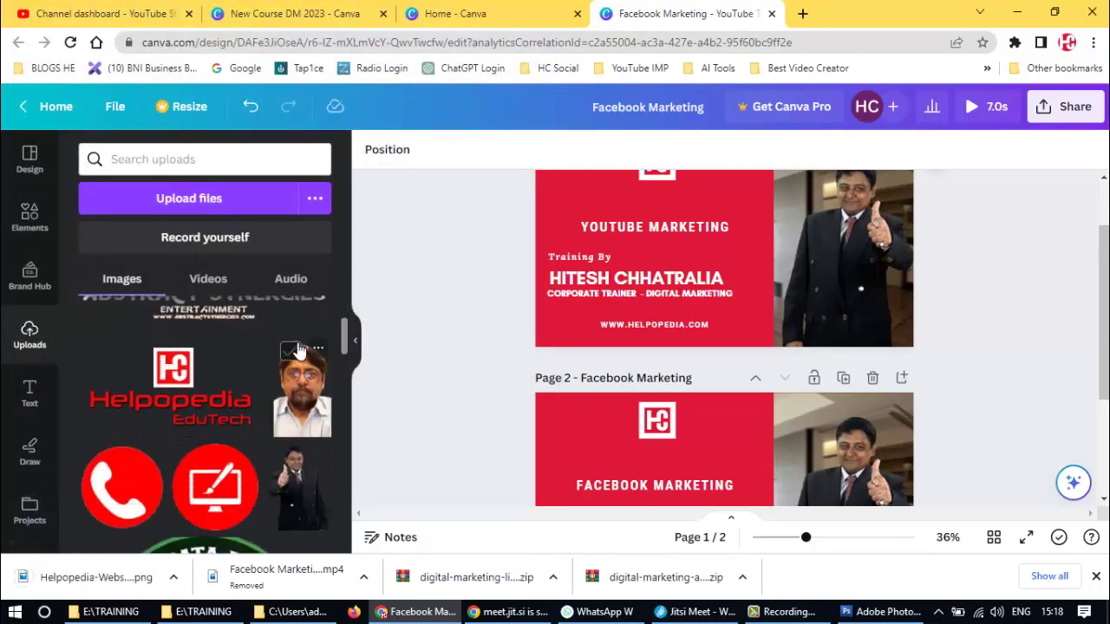
# - Look through the rest of the uploaded images, including the logos, icons and photos
pyautogui.scroll(-1, 155, 357)
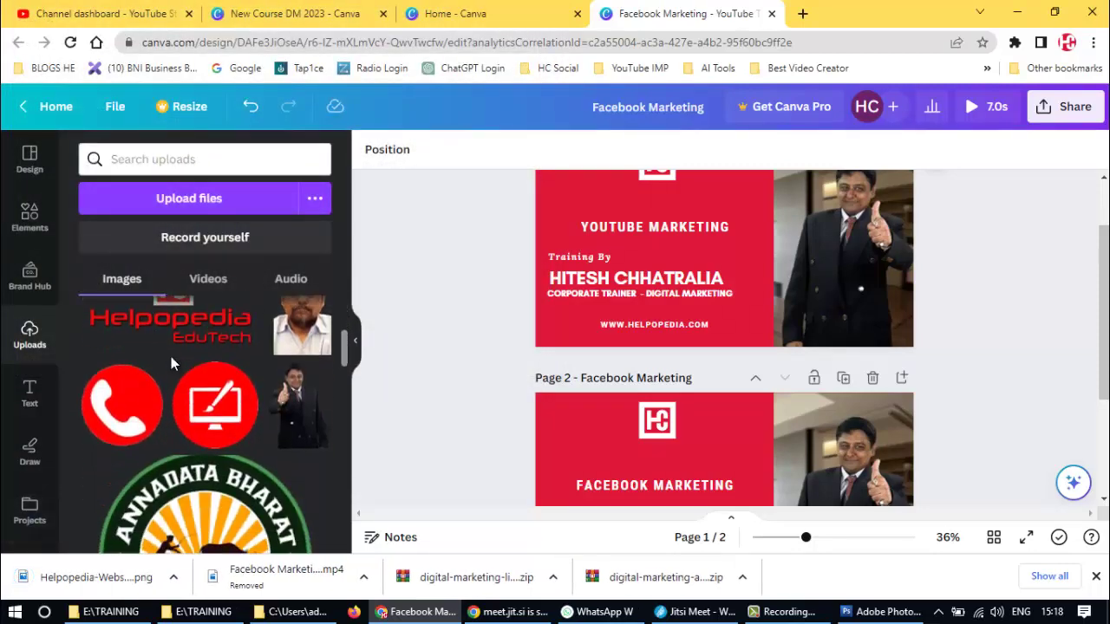
pyautogui.scroll(-5, 170, 357)
pyautogui.scroll(-3, 171, 365)
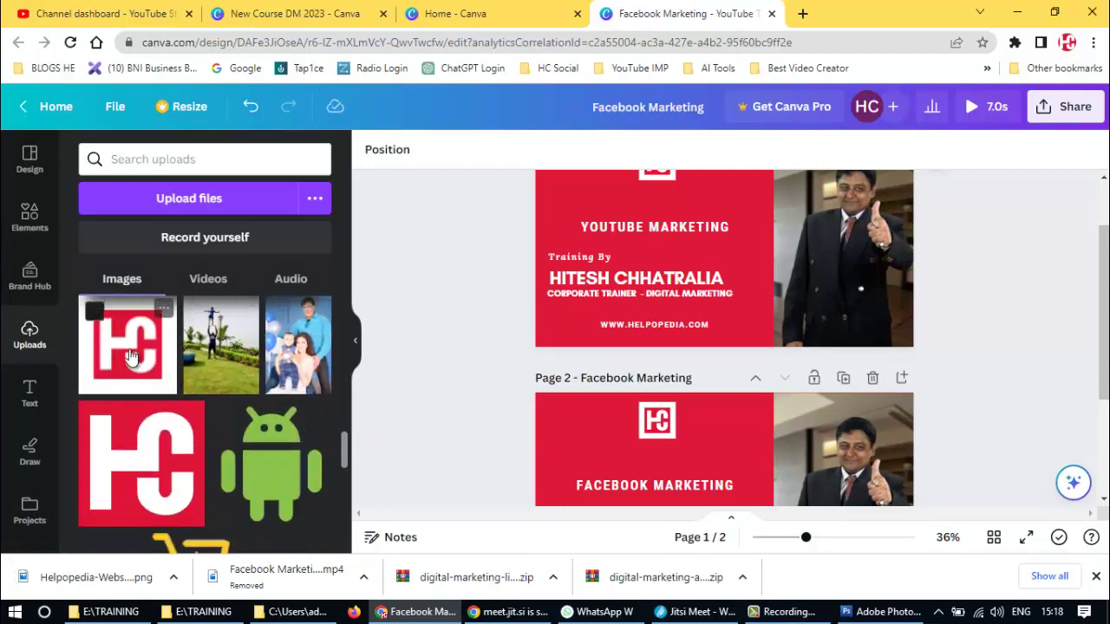
# - Download the uploaded white-background HC logo to Local Disk (E:) as the PNG image Helpopedia-EduTech-Logo
pyautogui.click(164, 311)
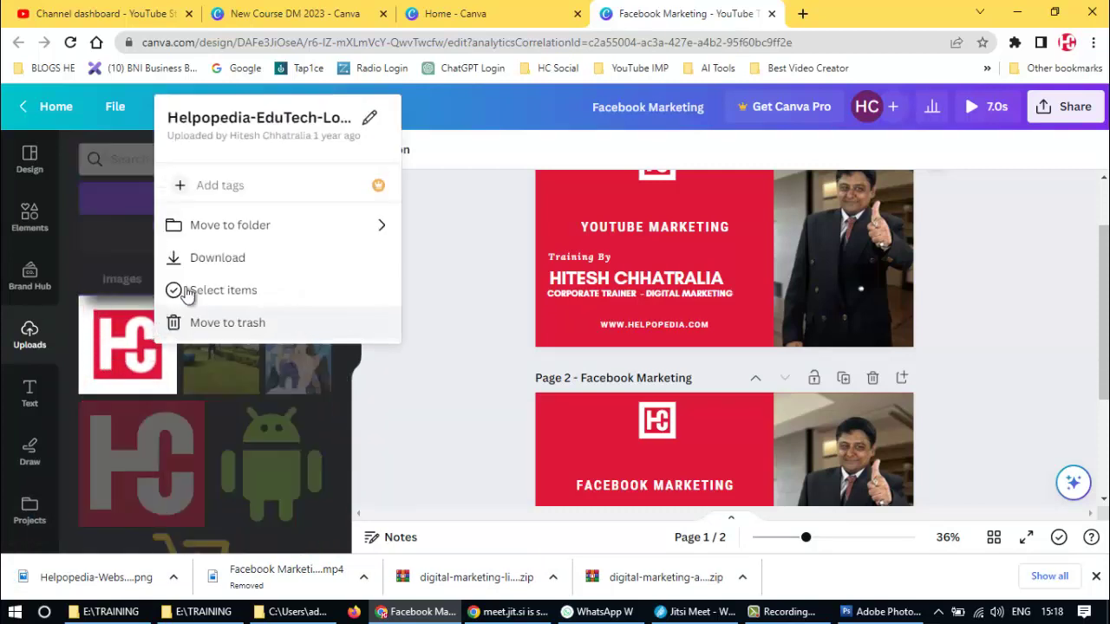
pyautogui.click(214, 256)
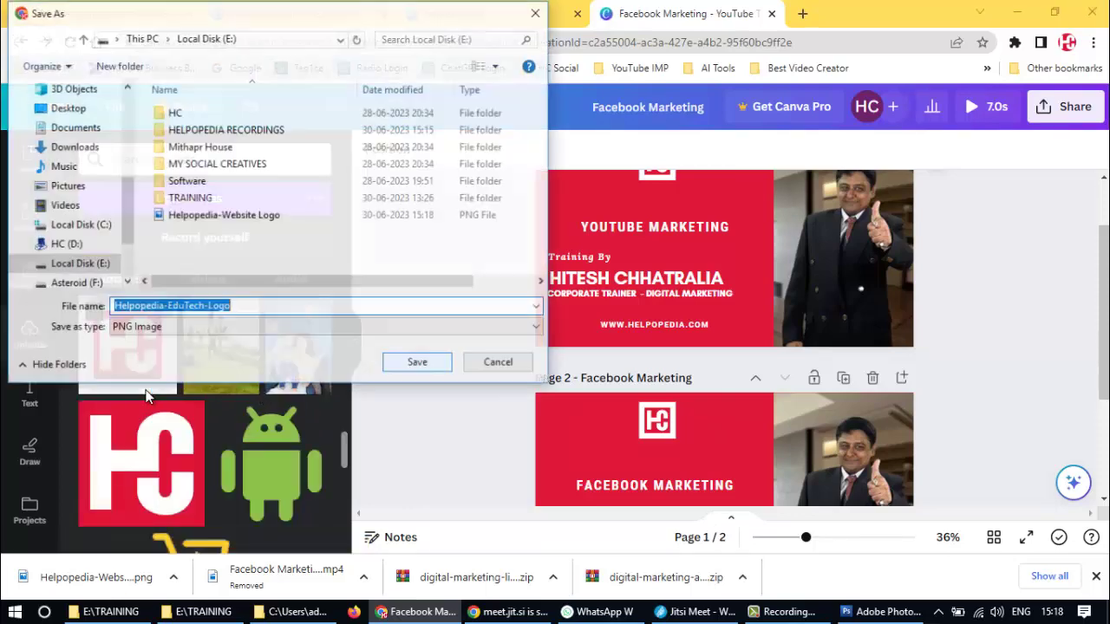
pyautogui.click(429, 362)
# - Look through the uploaded images, videos and audio files, including the older images further down the uploads
pyautogui.scroll(-5, 241, 452)
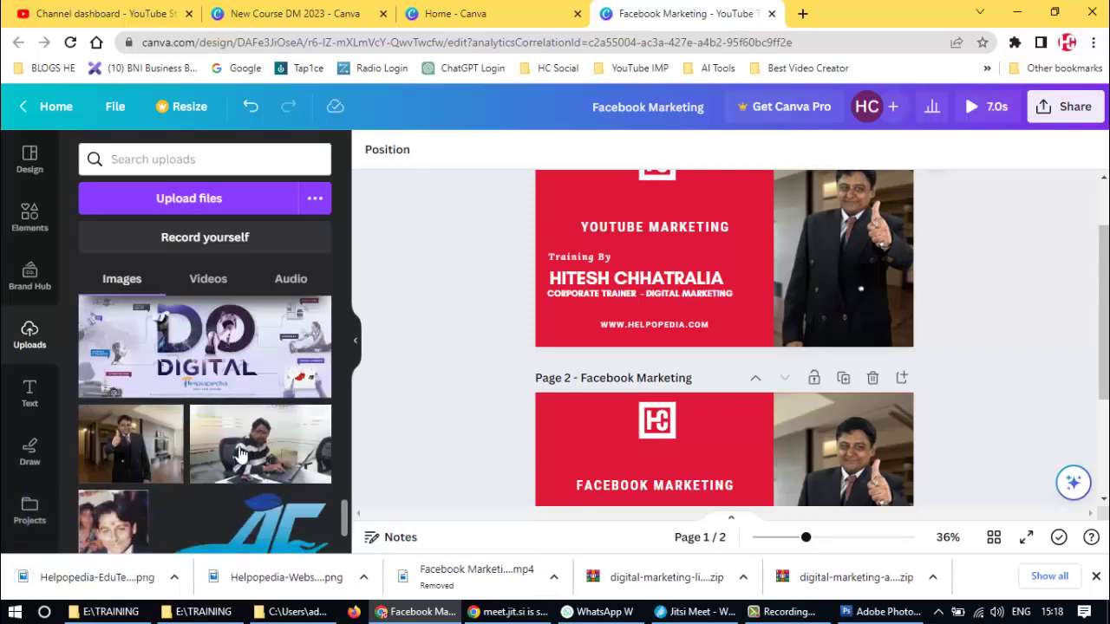
pyautogui.scroll(-3, 239, 455)
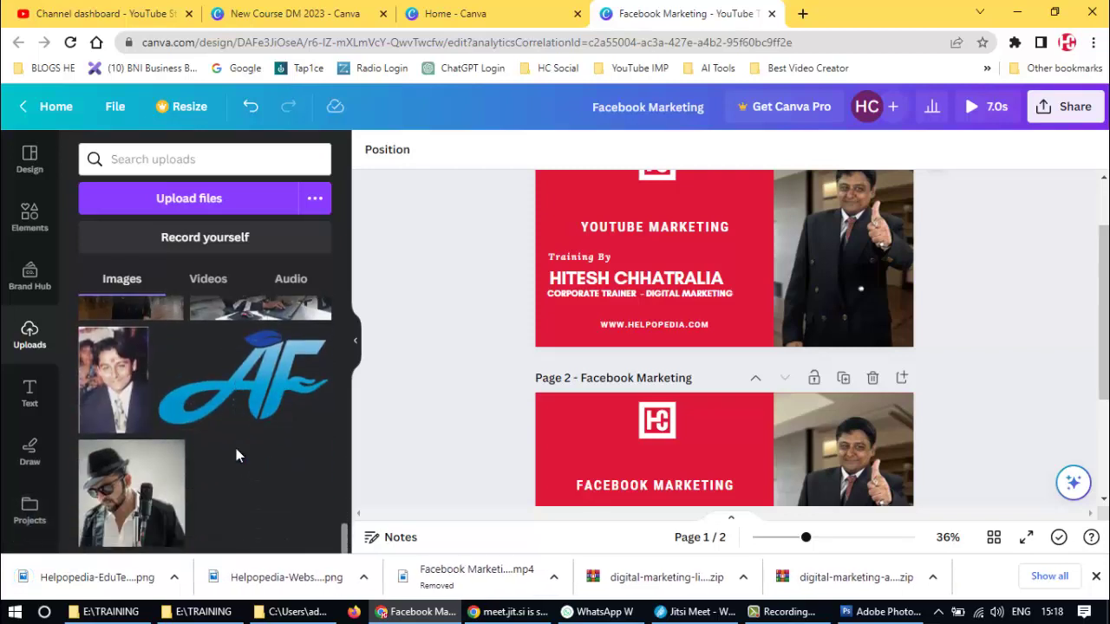
pyautogui.scroll(-5, 236, 448)
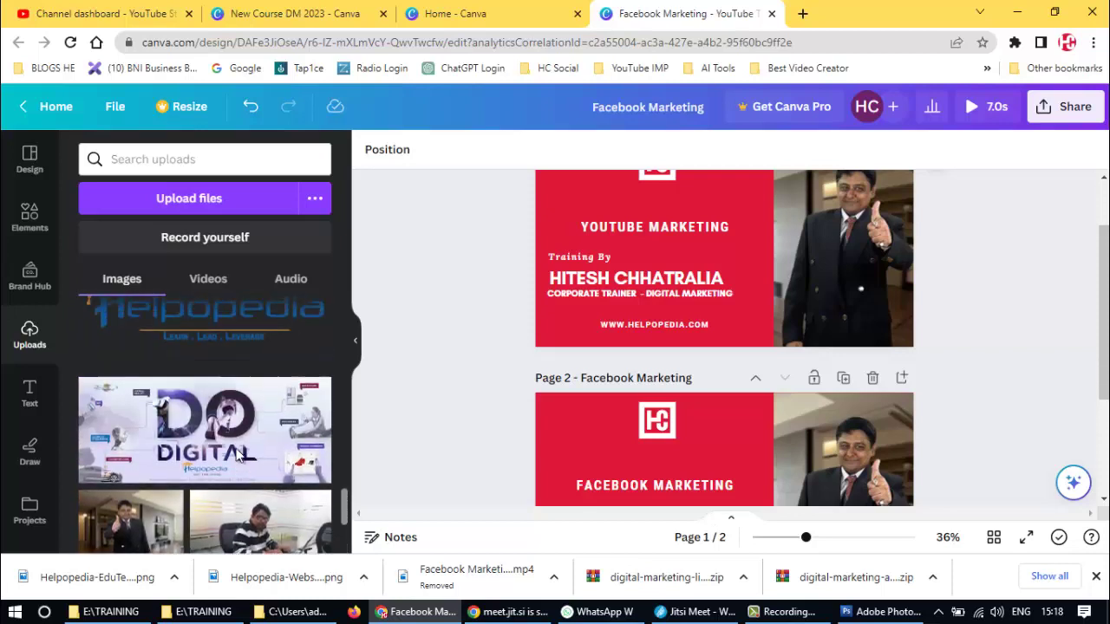
pyautogui.scroll(10, 215, 446)
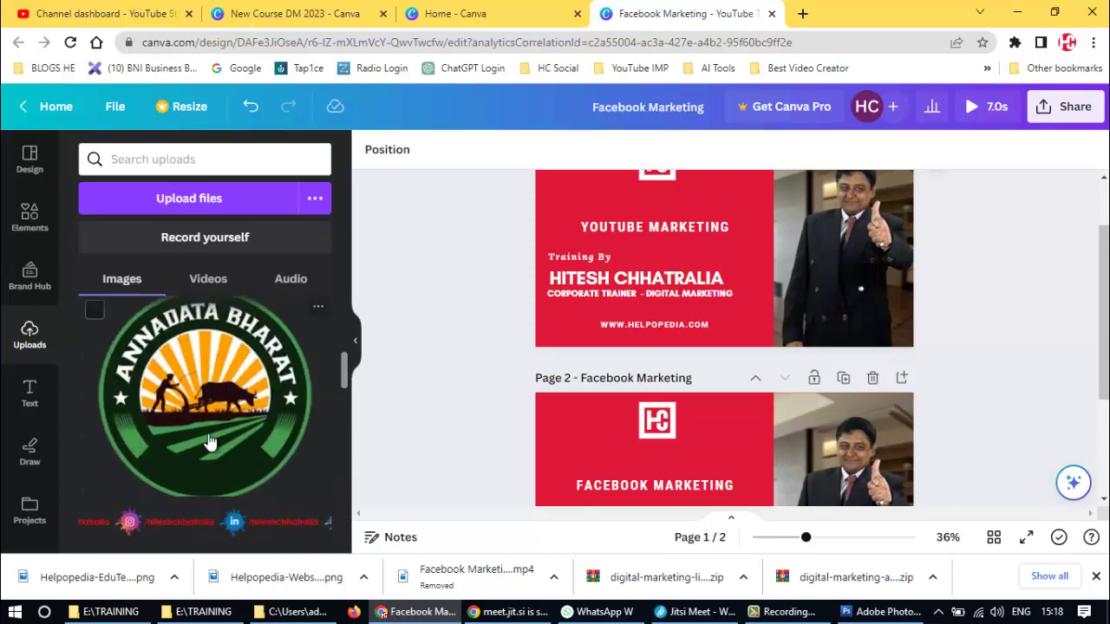
pyautogui.click(210, 281)
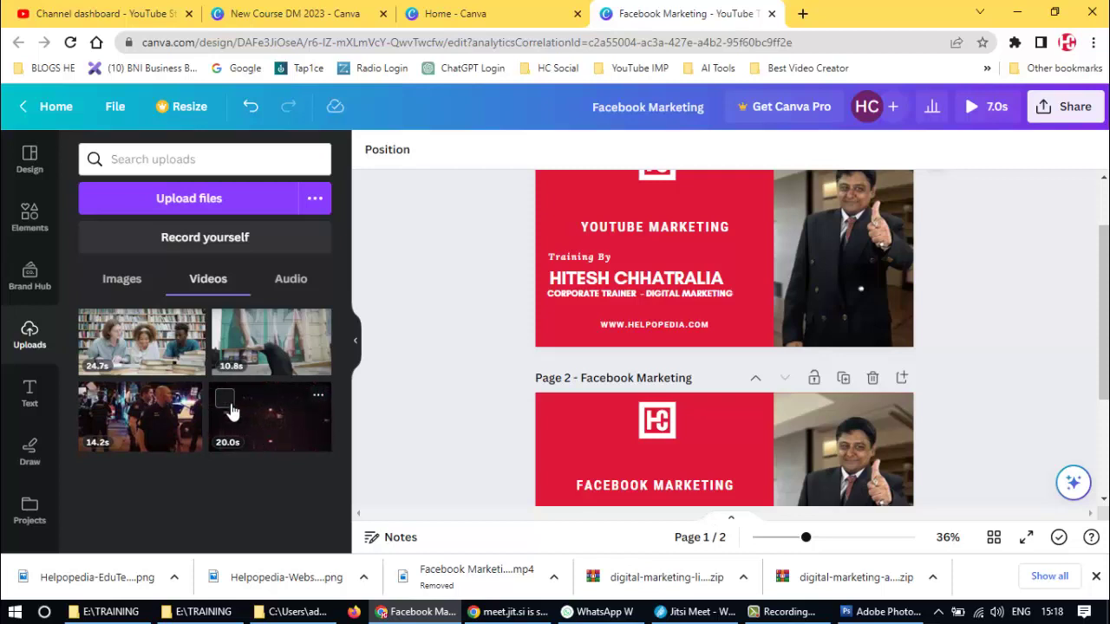
pyautogui.click(282, 293)
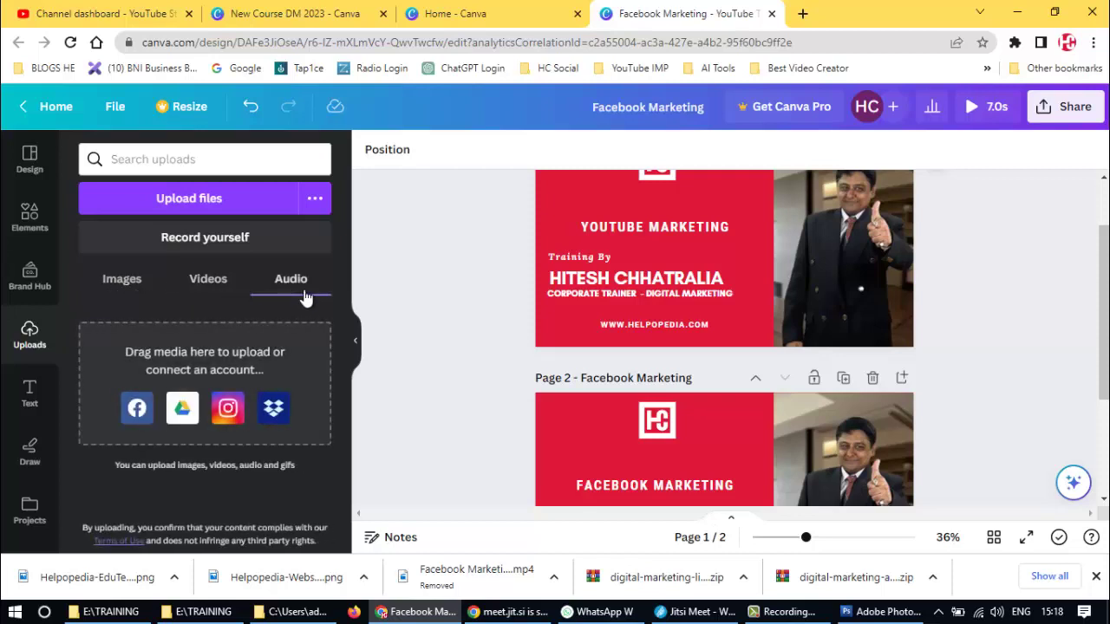
pyautogui.click(205, 281)
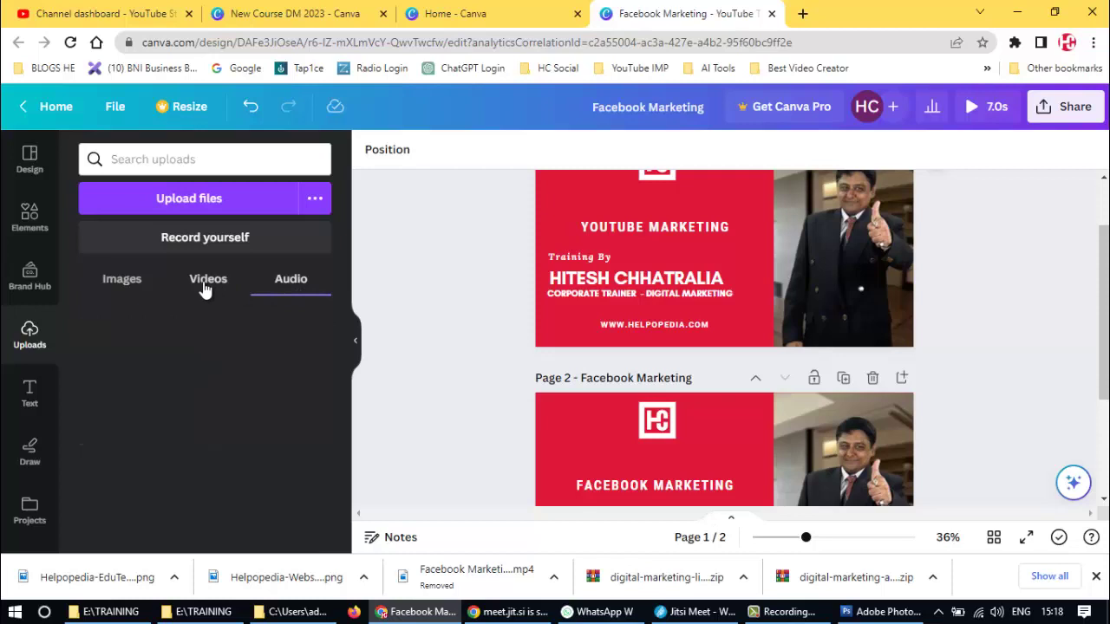
pyautogui.click(113, 284)
pyautogui.scroll(-10, 238, 400)
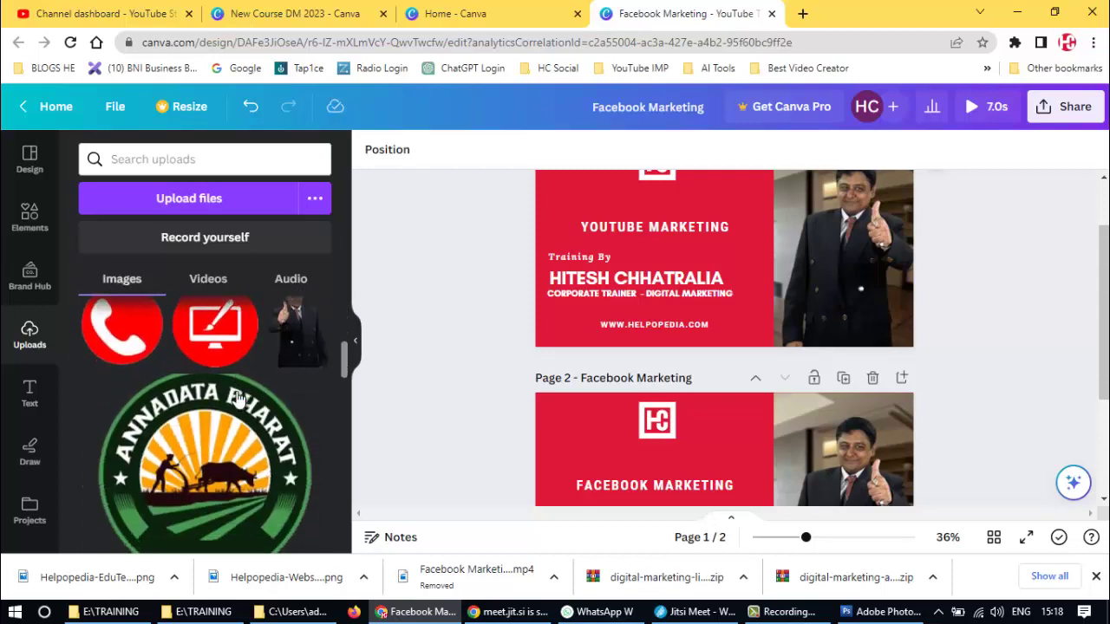
pyautogui.scroll(-10, 238, 400)
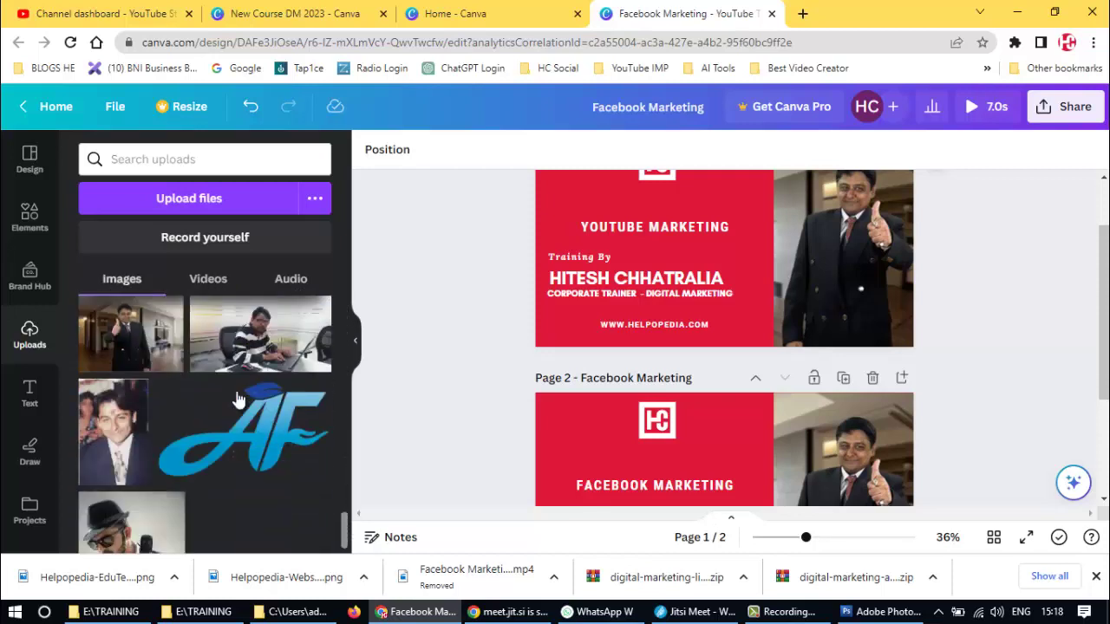
pyautogui.scroll(20, 265, 487)
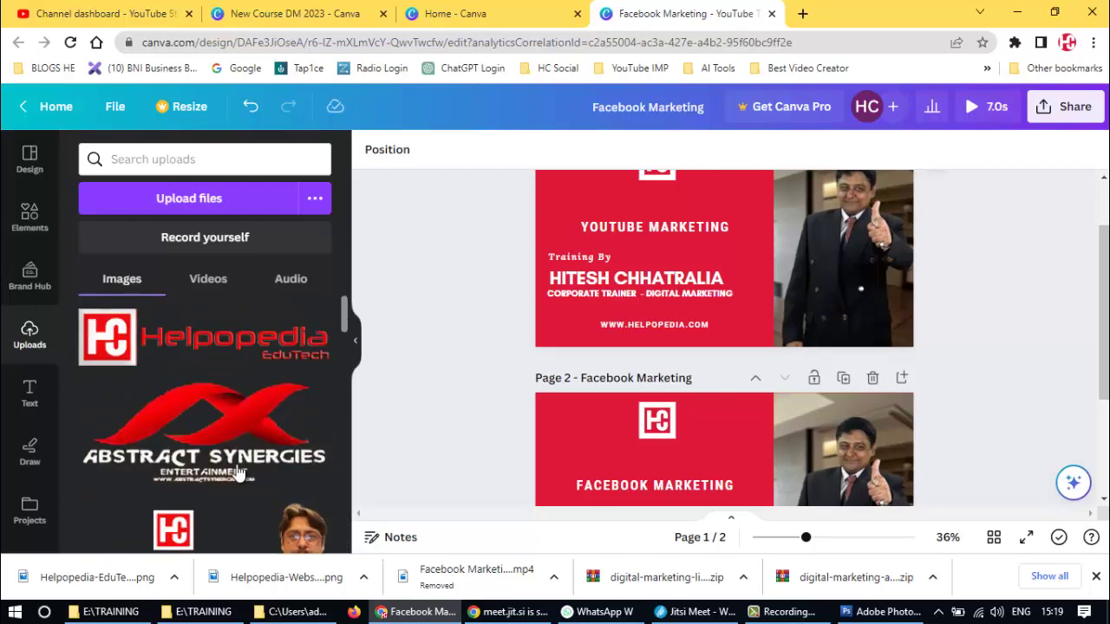
# - Browse the text options, from the default heading and body styles to the ready-made font combinations
pyautogui.click(29, 392)
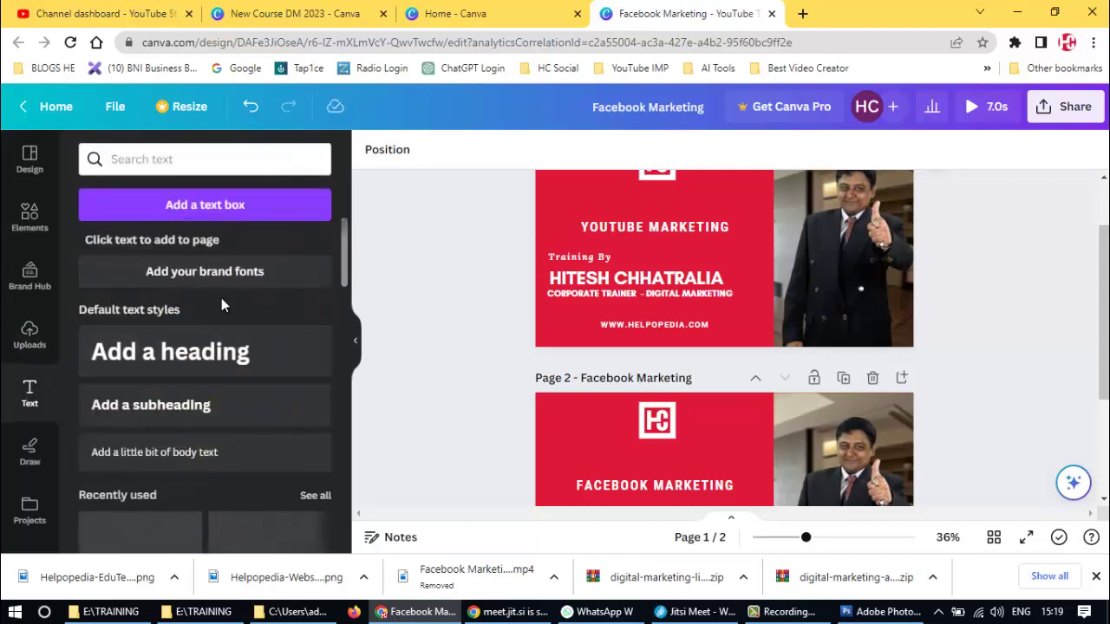
pyautogui.scroll(-4, 260, 307)
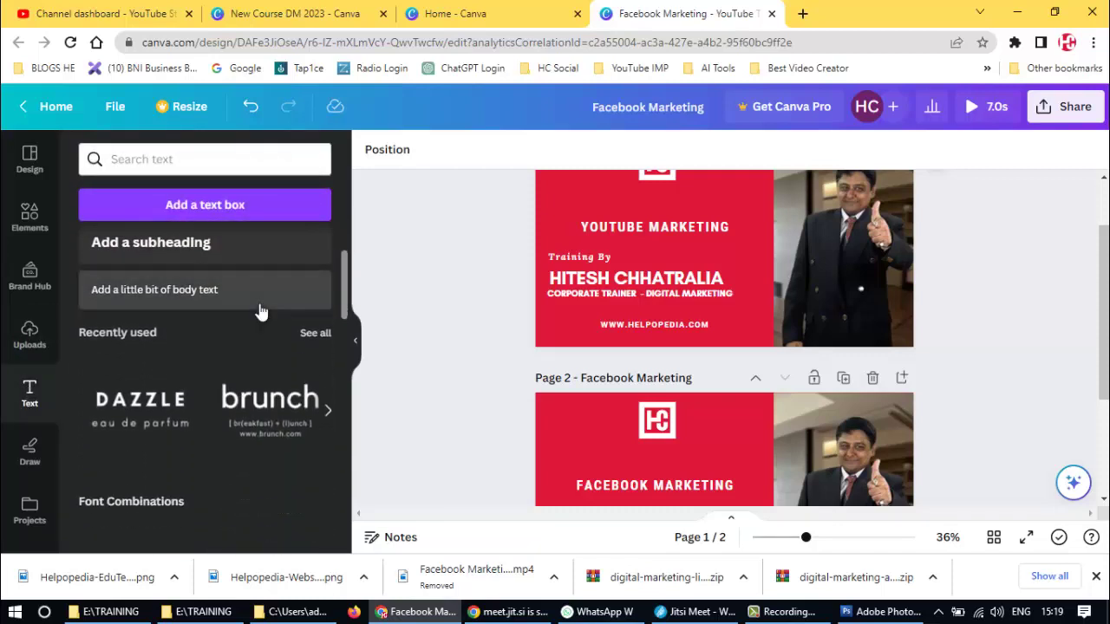
pyautogui.scroll(-2, 260, 312)
pyautogui.scroll(-5, 261, 312)
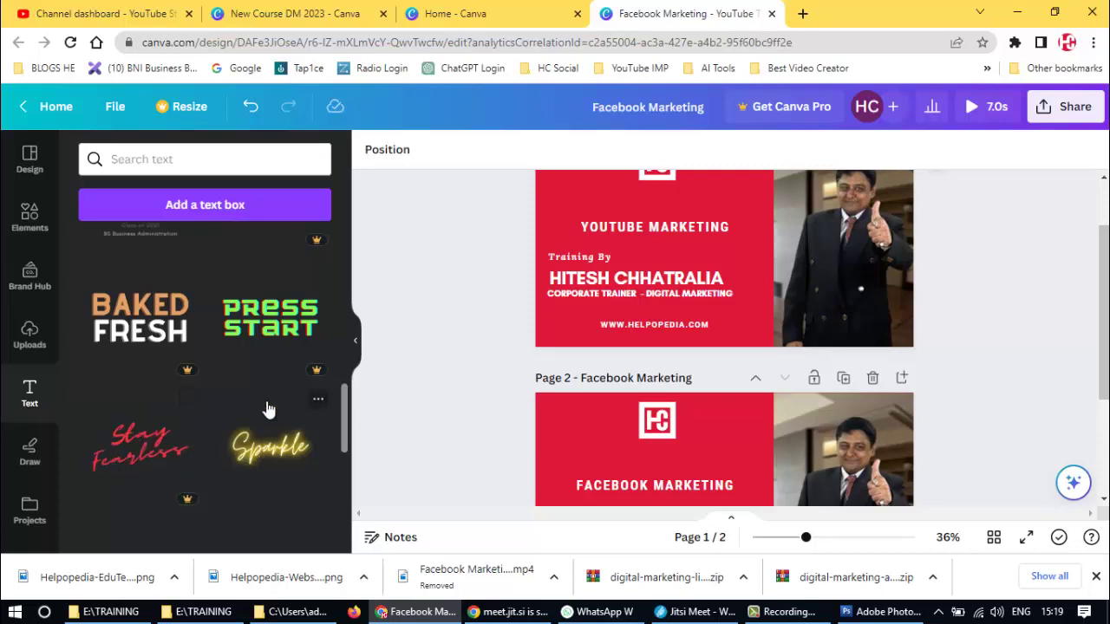
pyautogui.scroll(-3, 173, 338)
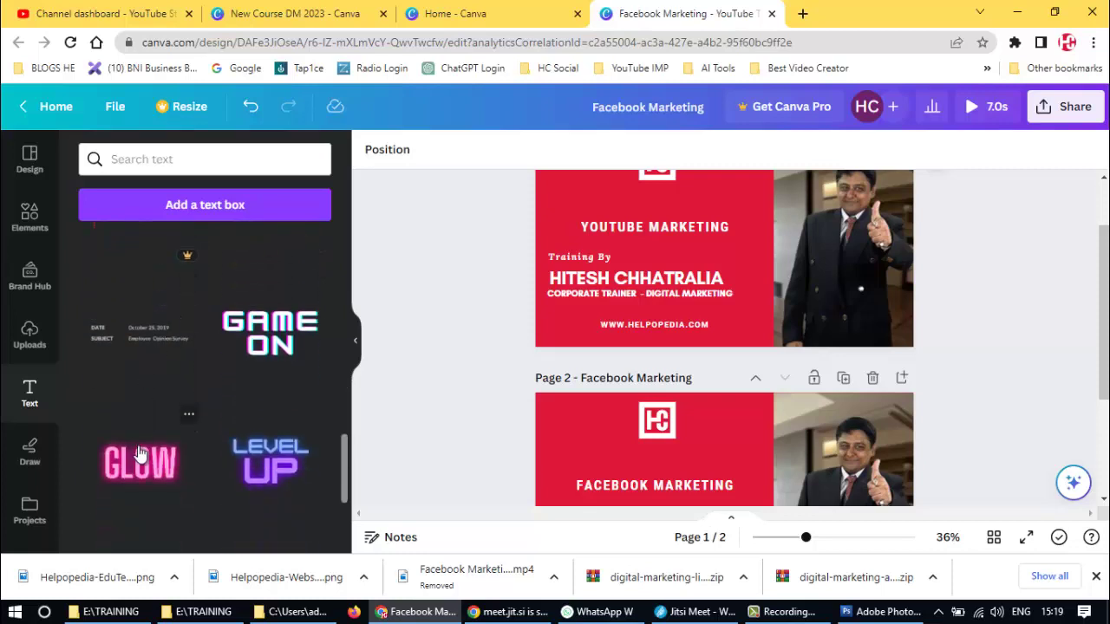
pyautogui.scroll(-3, 144, 382)
pyautogui.scroll(-5, 144, 382)
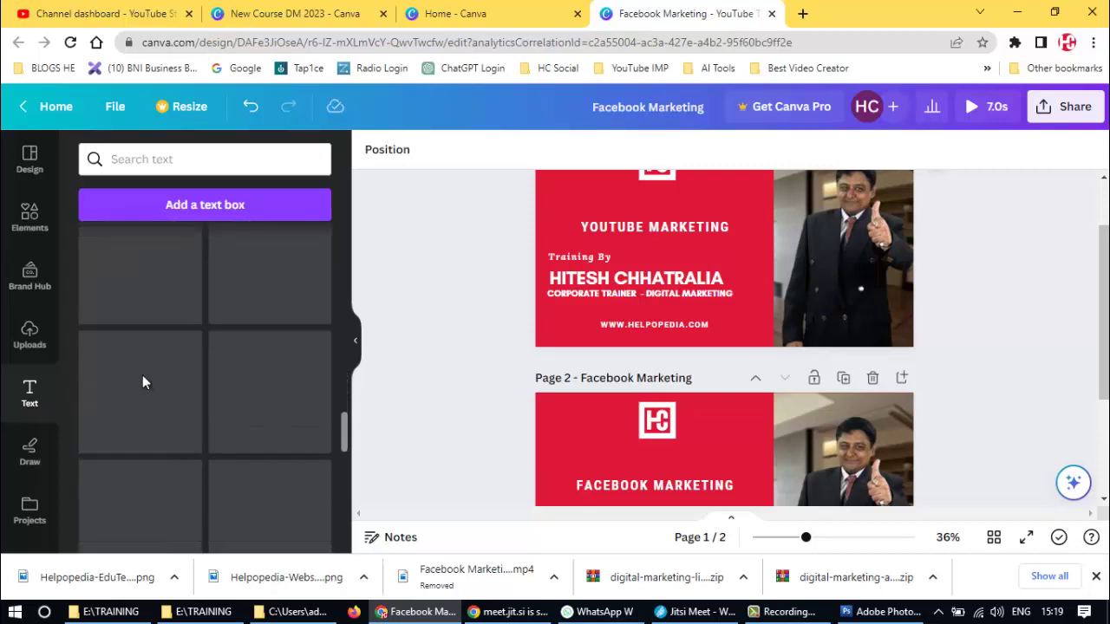
# - Examine the drawing tools, closing and reopening the set of pens, highlighter and eraser
pyautogui.click(30, 451)
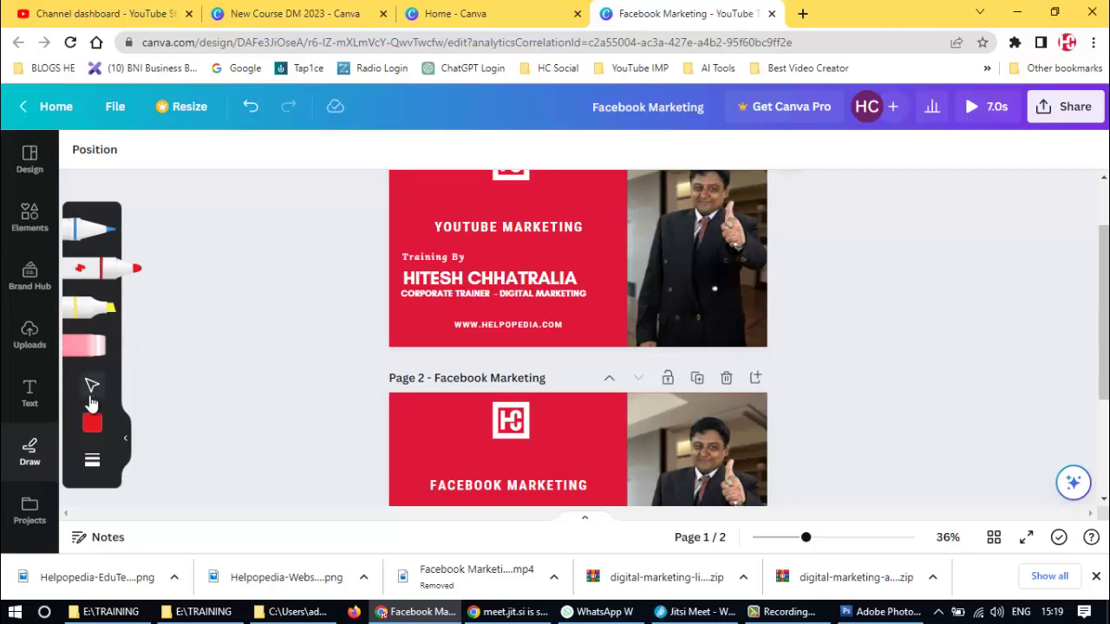
pyautogui.click(125, 438)
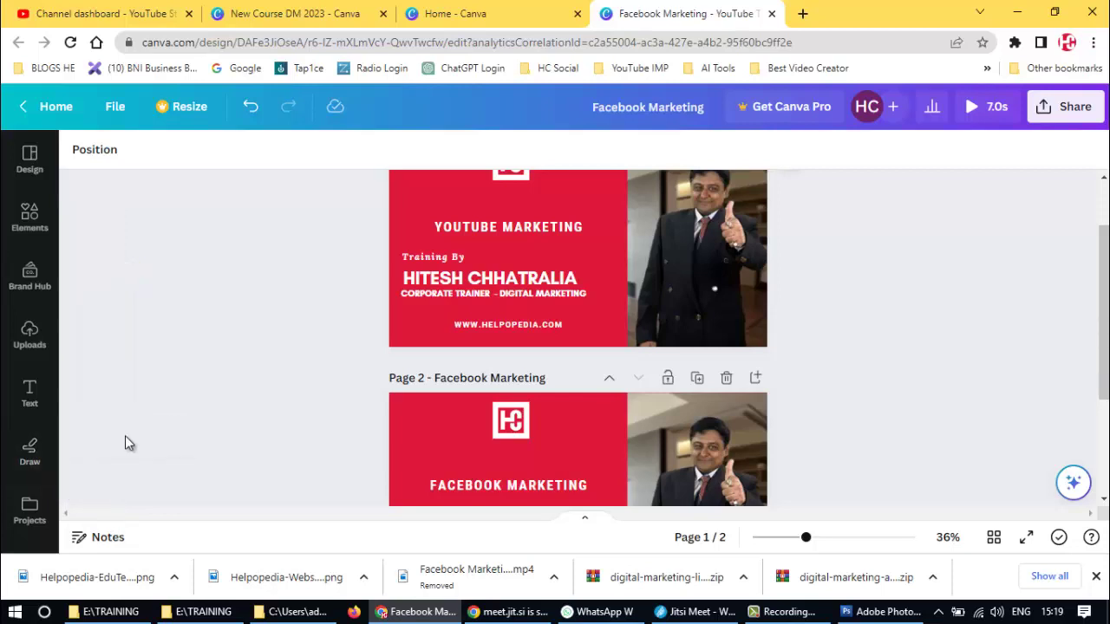
pyautogui.click(30, 460)
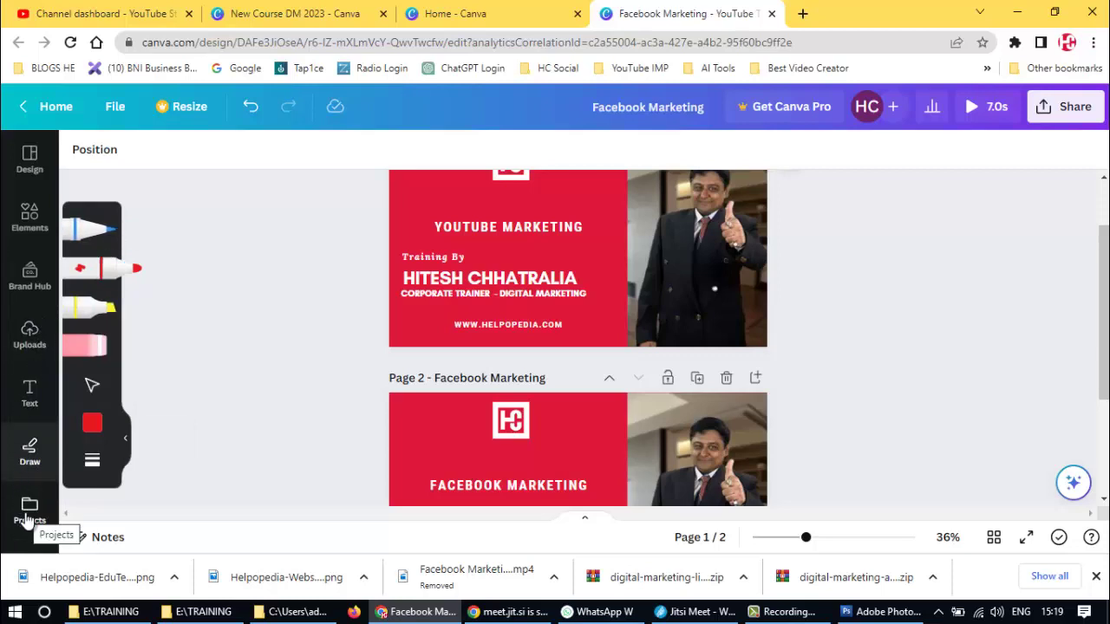
# - Review the font and colour combinations and the colour palettes among the design styles for Loud
pyautogui.click(27, 165)
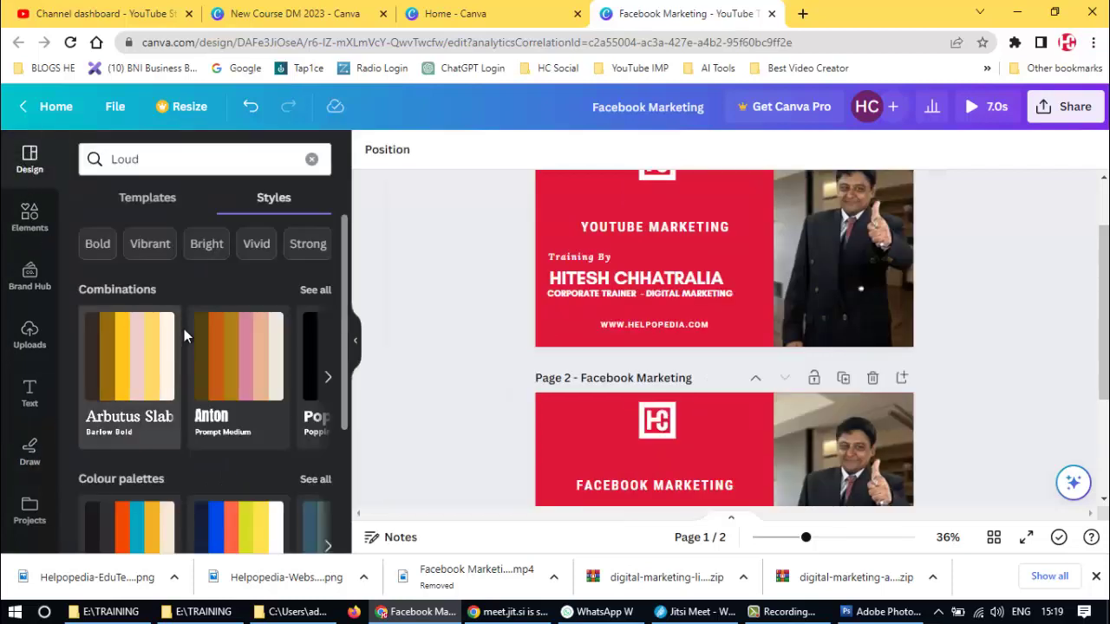
pyautogui.scroll(-1, 208, 305)
pyautogui.scroll(-2, 207, 304)
pyautogui.scroll(3, 207, 304)
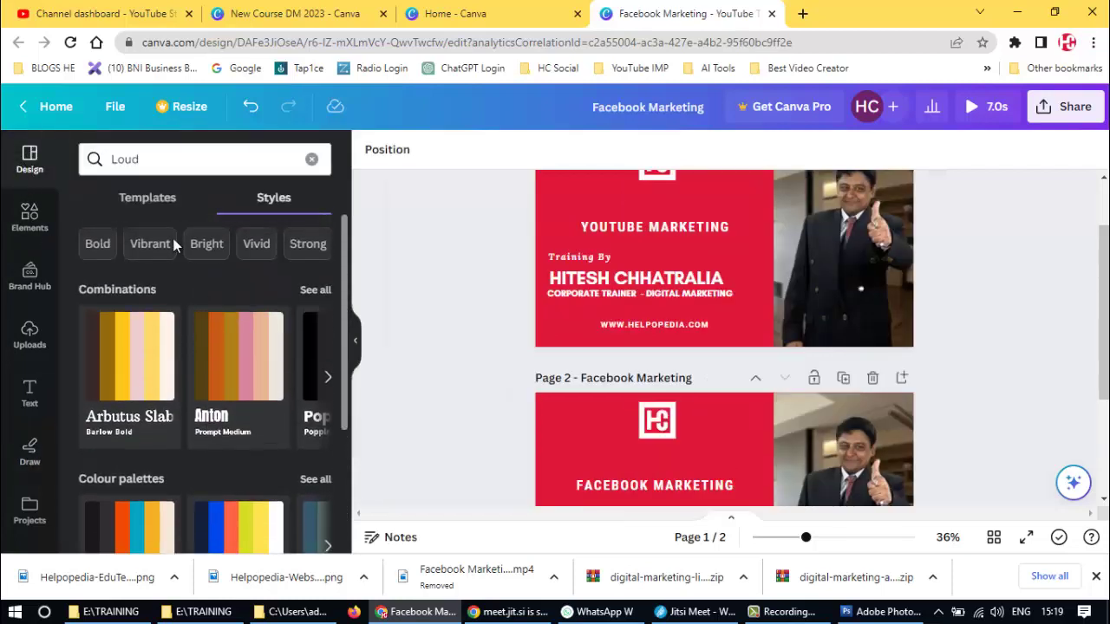
# - Switch from styles to templates, clear the Loud search and browse the YouTube thumbnail templates
pyautogui.click(147, 199)
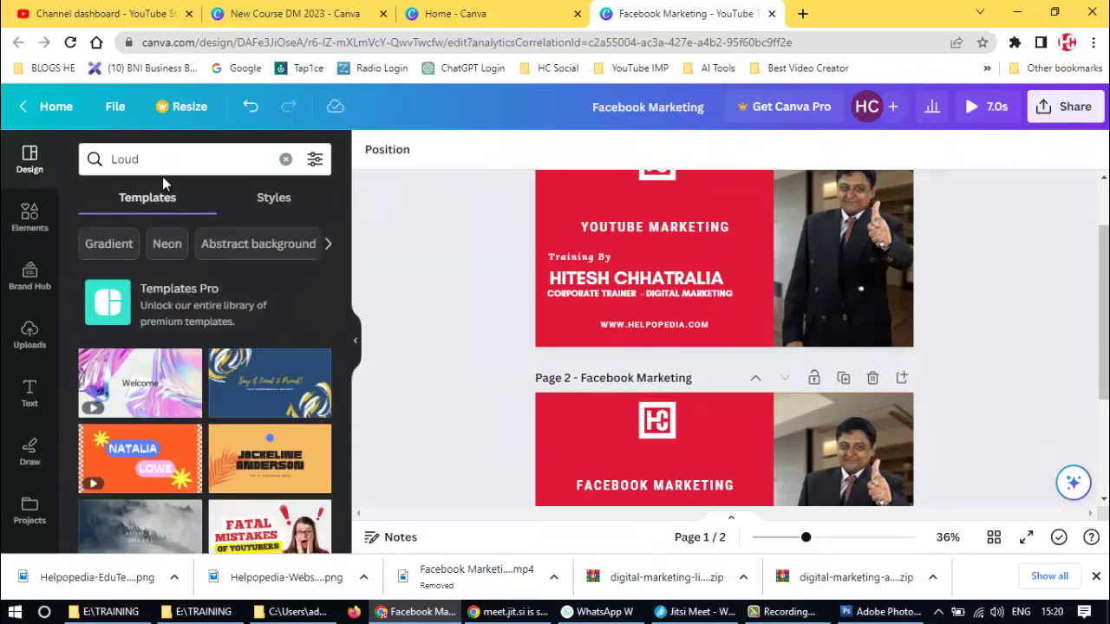
pyautogui.click(285, 163)
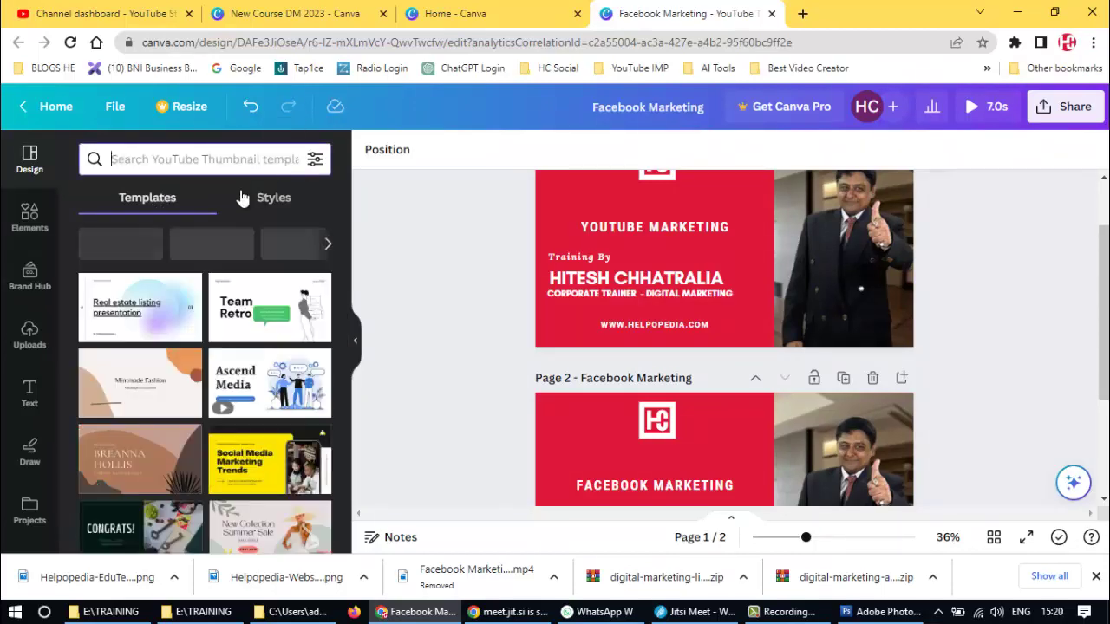
pyautogui.scroll(-1, 276, 325)
pyautogui.scroll(-5, 274, 324)
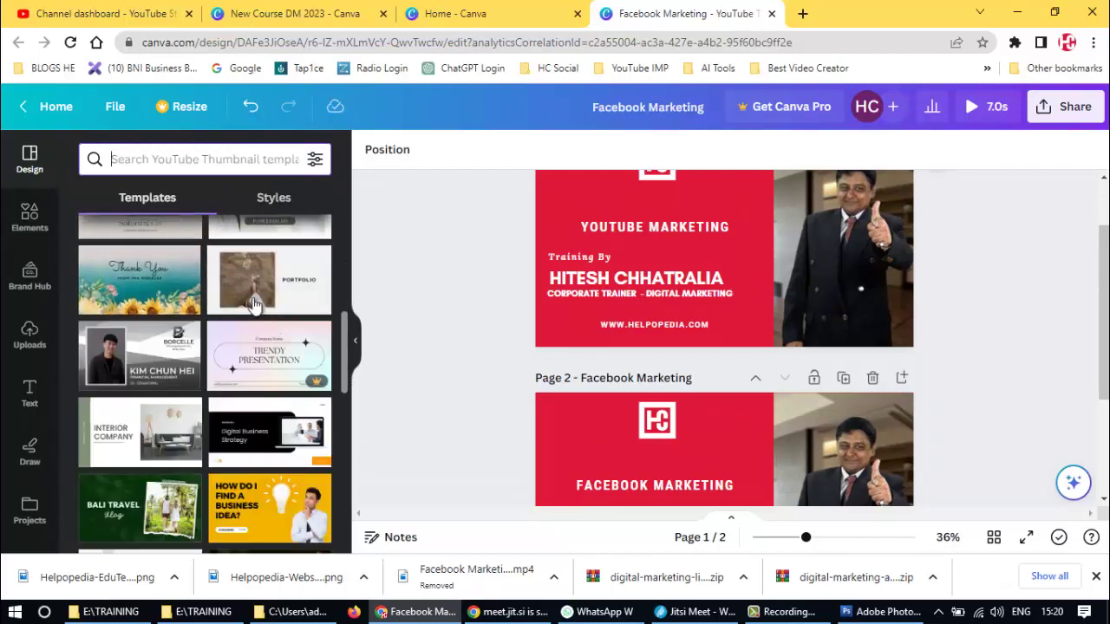
pyautogui.click(173, 162)
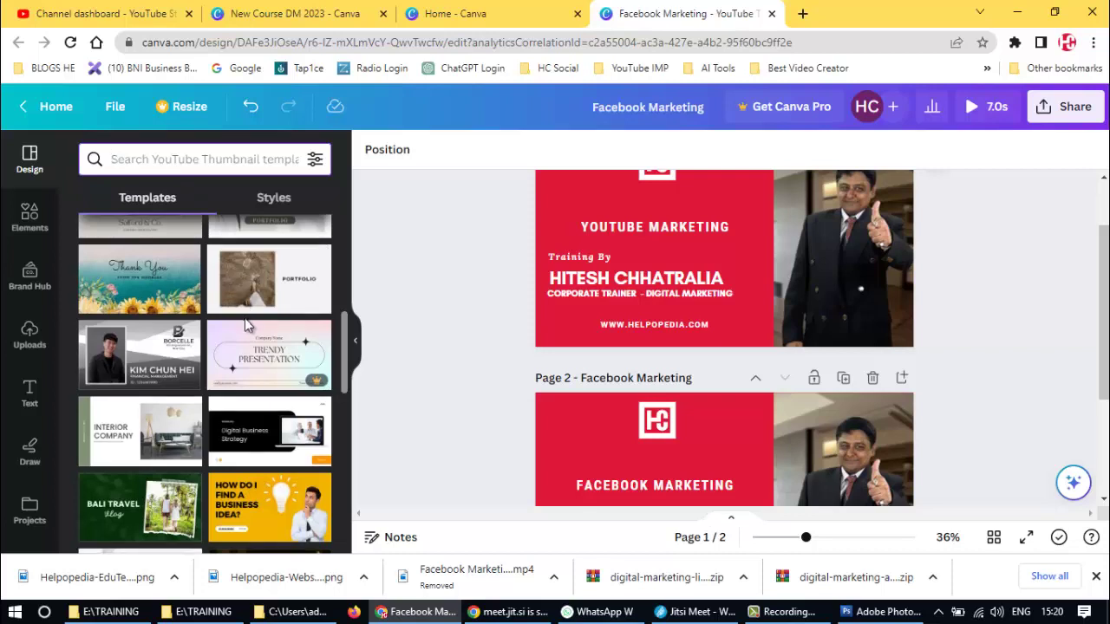
pyautogui.scroll(-3, 246, 326)
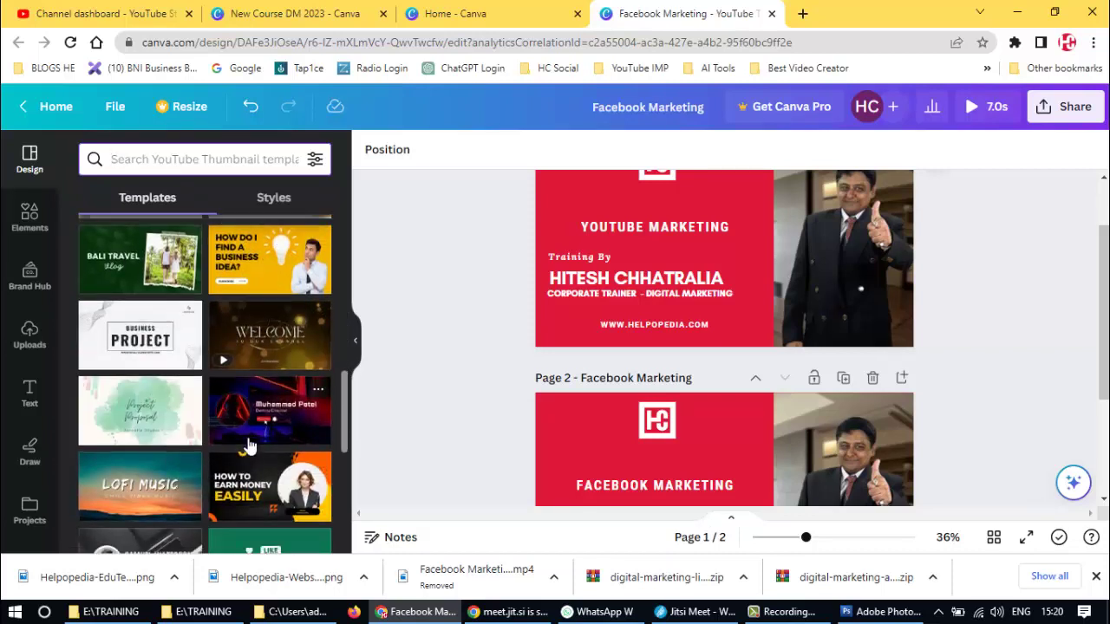
pyautogui.scroll(-3, 250, 445)
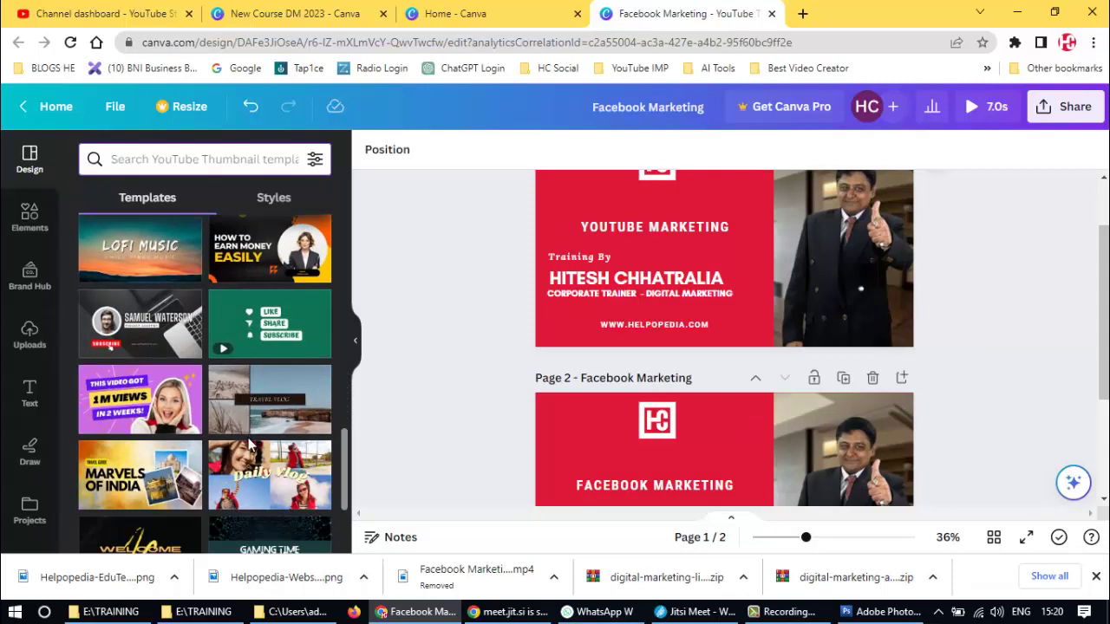
pyautogui.scroll(-2, 250, 445)
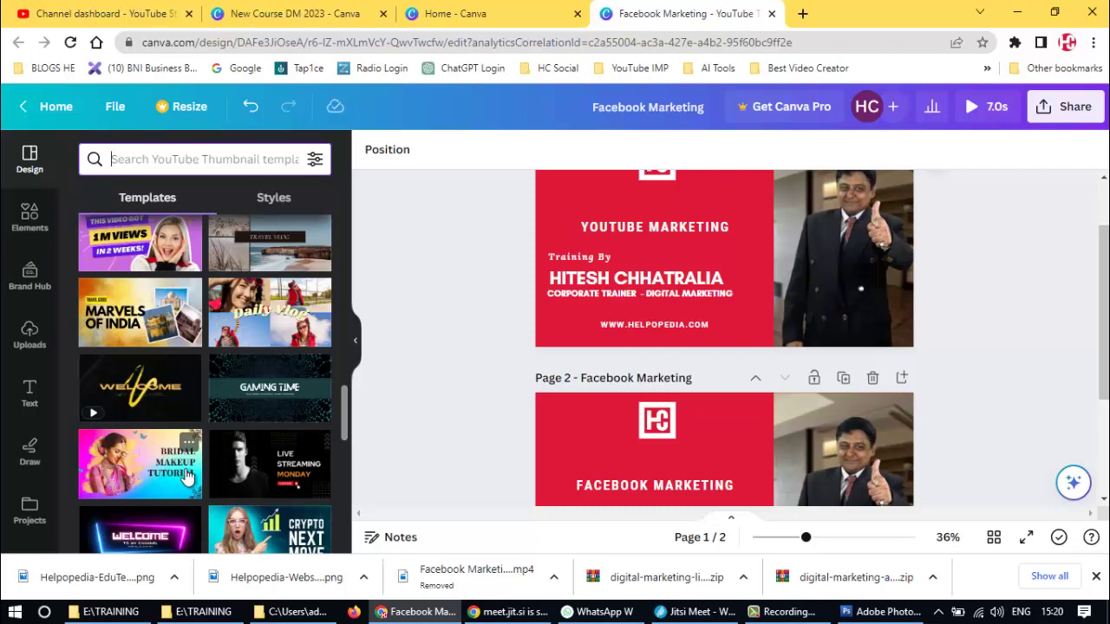
pyautogui.scroll(-4, 299, 451)
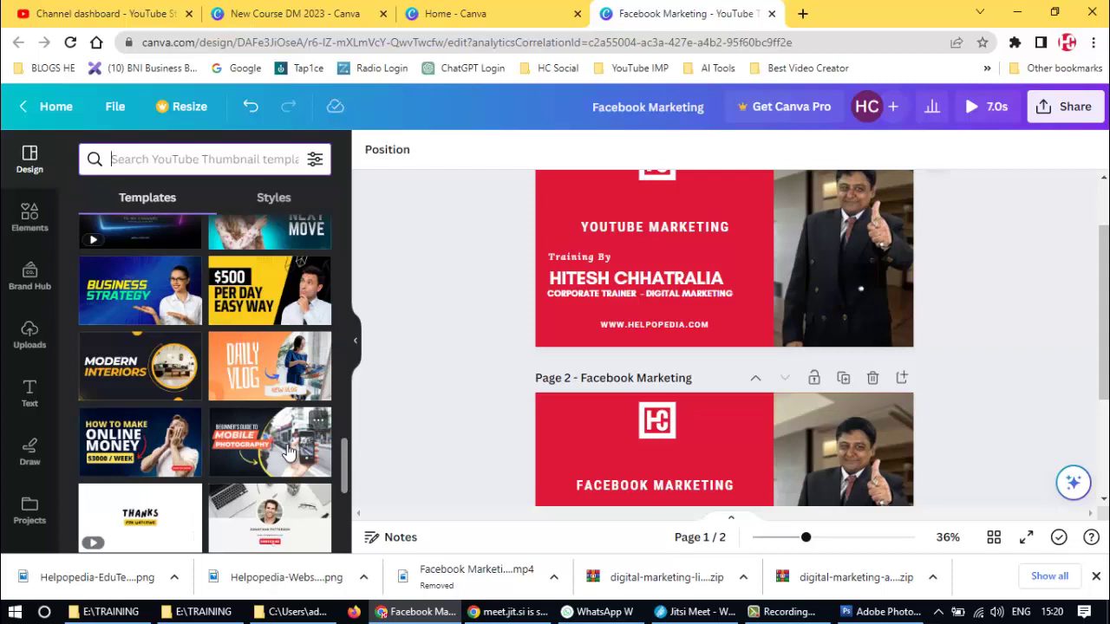
# - Browse the apps on offer, examining the More from Canva and Popular groups
pyautogui.scroll(-1, 29, 386)
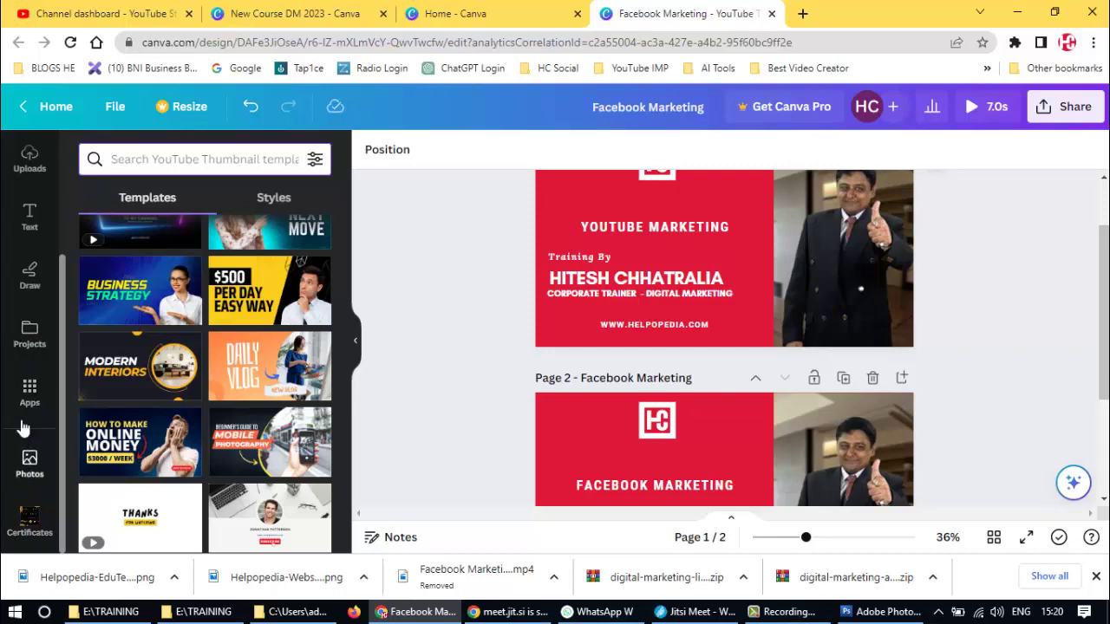
pyautogui.click(30, 392)
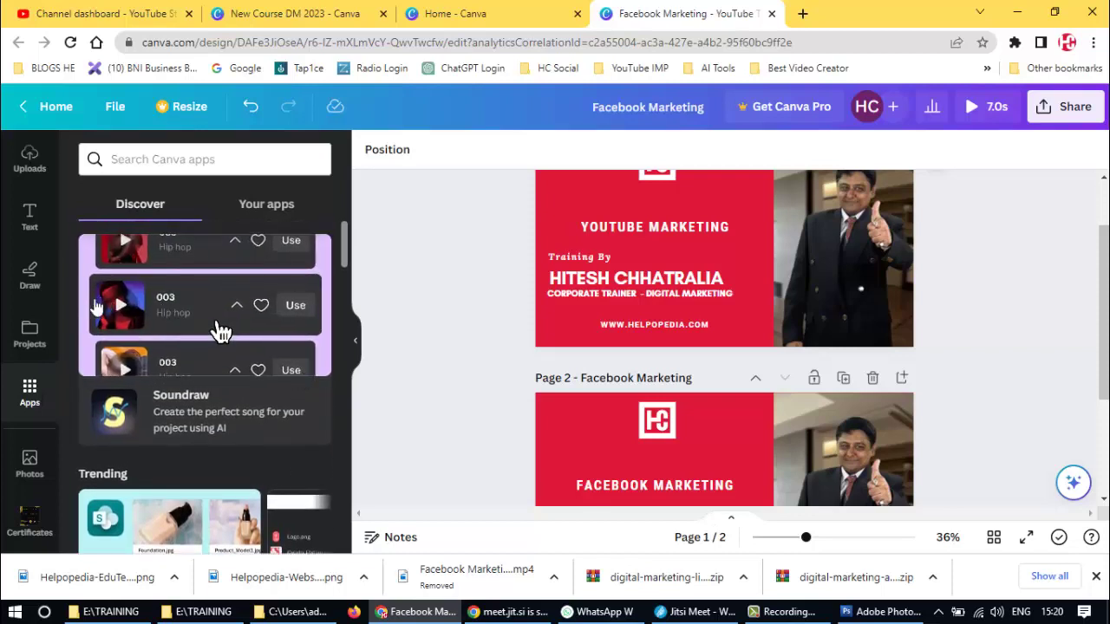
pyautogui.scroll(-5, 261, 352)
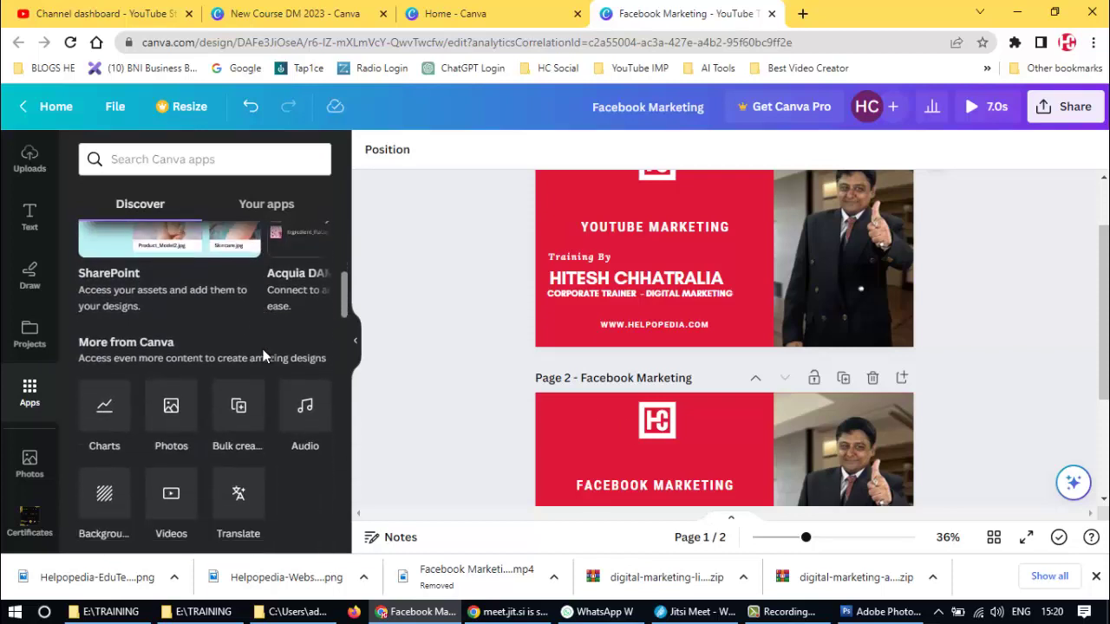
pyautogui.scroll(-3, 262, 355)
pyautogui.scroll(2, 207, 341)
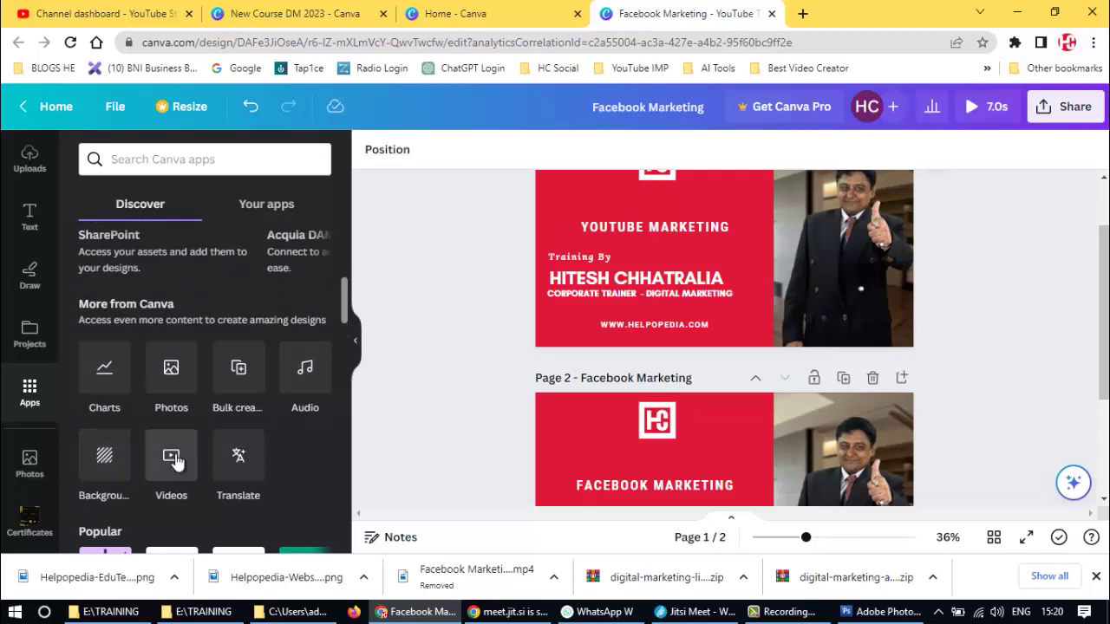
pyautogui.scroll(-2, 174, 459)
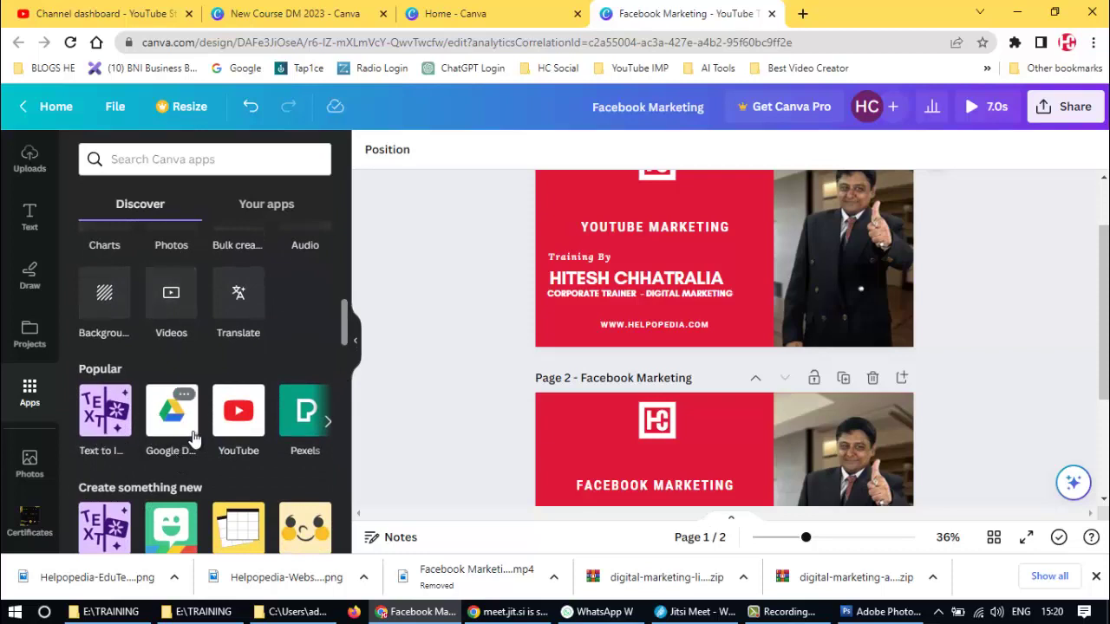
# - Browse the remaining app groups, from Create something new to Import your media, and collapse the apps list
pyautogui.scroll(-3, 295, 433)
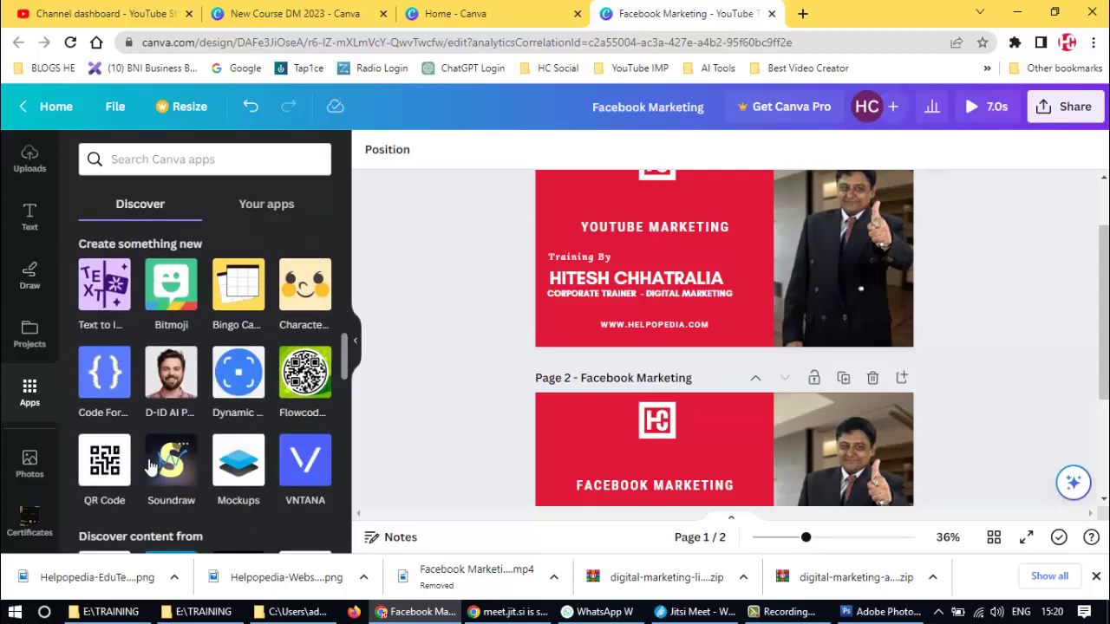
pyautogui.scroll(-3, 200, 460)
pyautogui.scroll(-3, 201, 458)
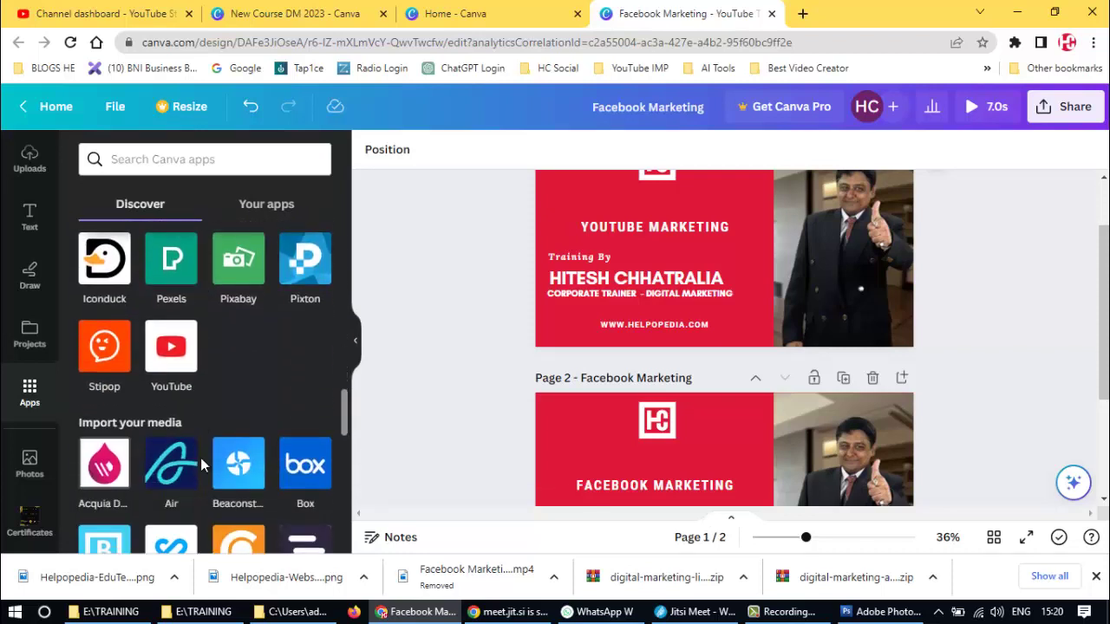
pyautogui.scroll(-1, 200, 457)
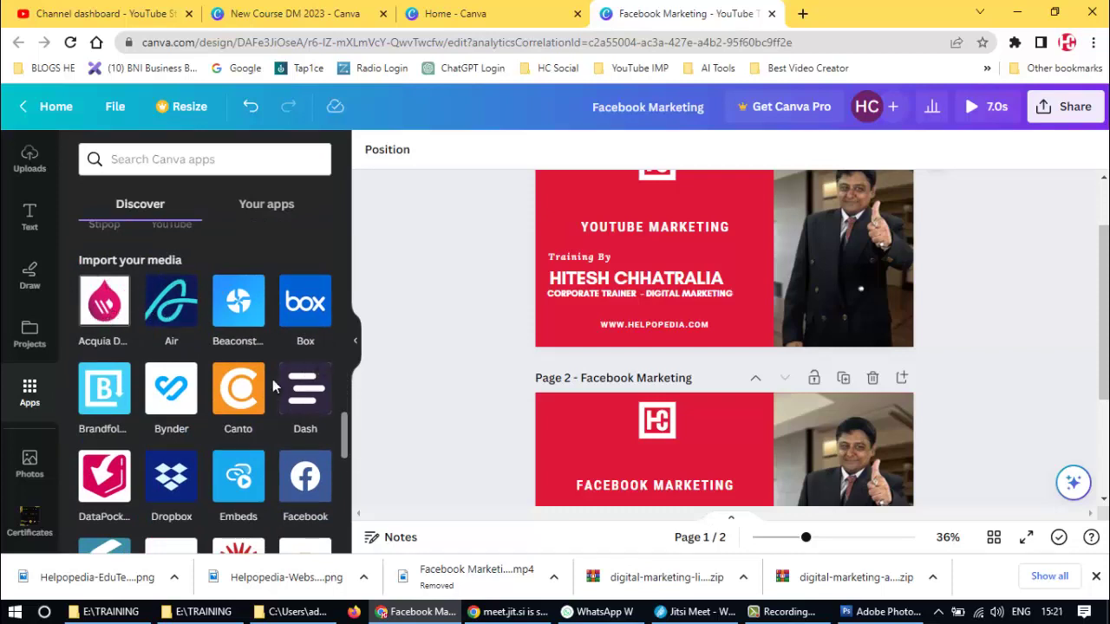
pyautogui.scroll(-3, 273, 388)
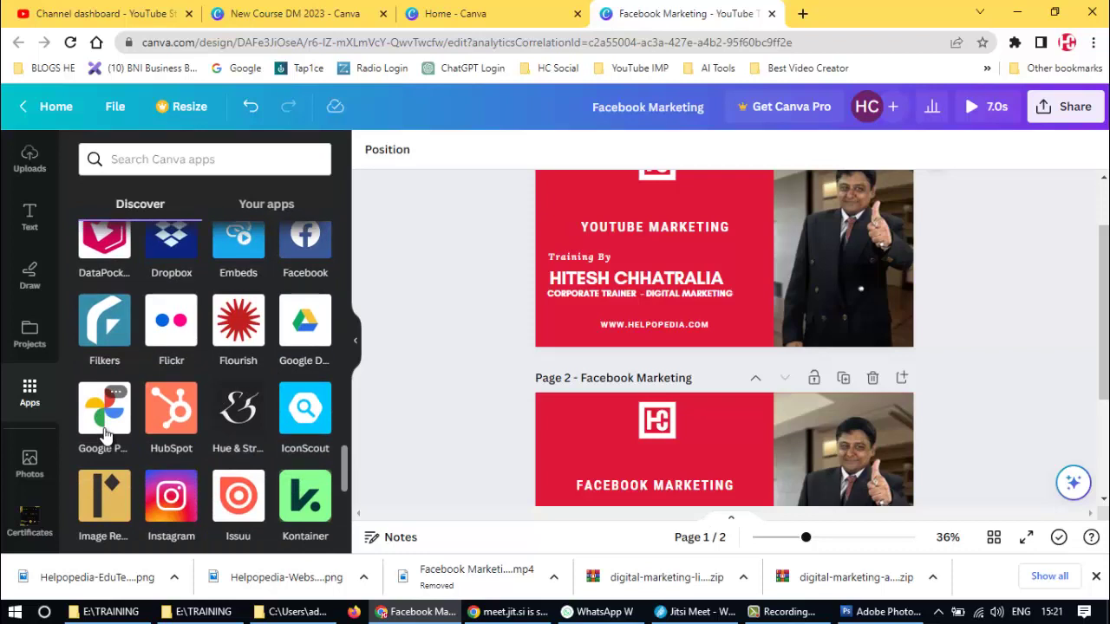
pyautogui.scroll(-5, 104, 433)
pyautogui.scroll(4, 174, 431)
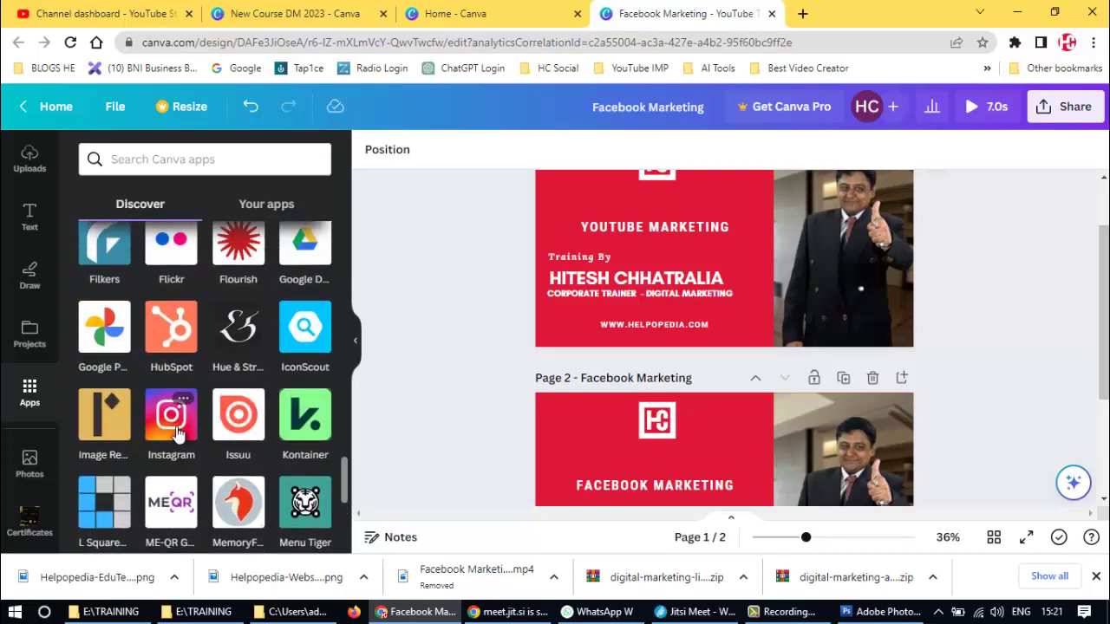
pyautogui.click(358, 339)
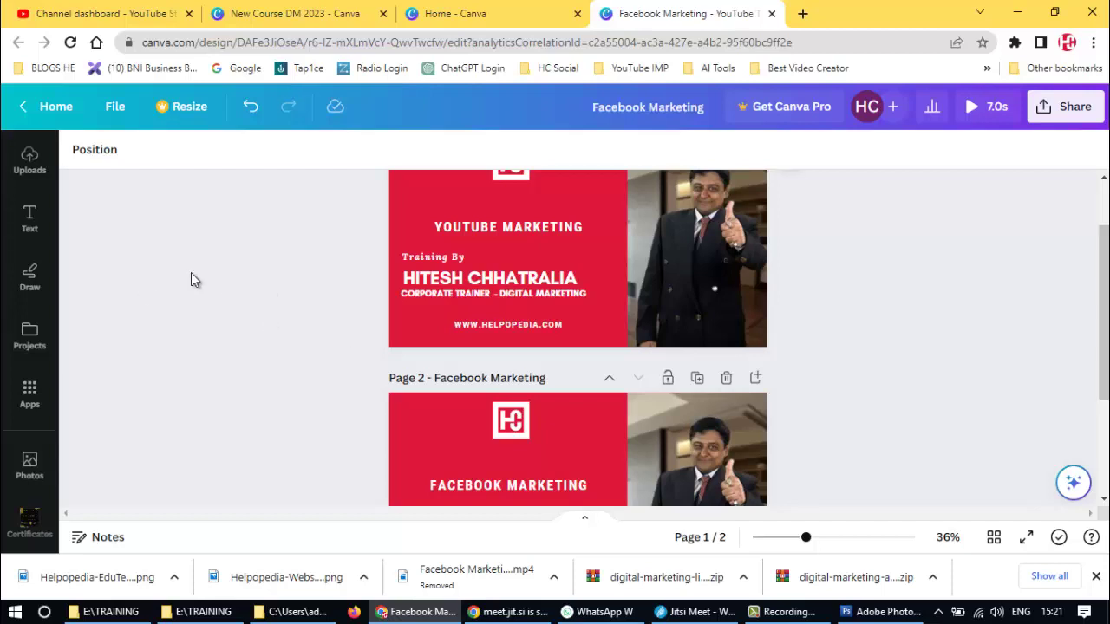
# - Close the Canva home page, check the New Course DM 2023 folder and return to the Facebook Marketing design
pyautogui.click(488, 13)
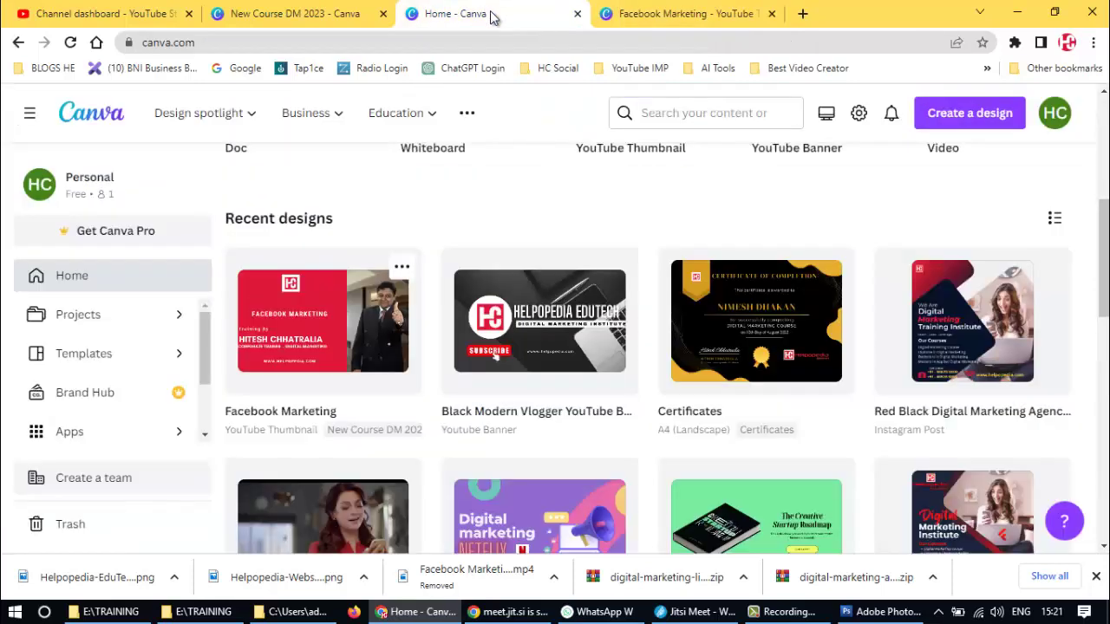
pyautogui.click(577, 14)
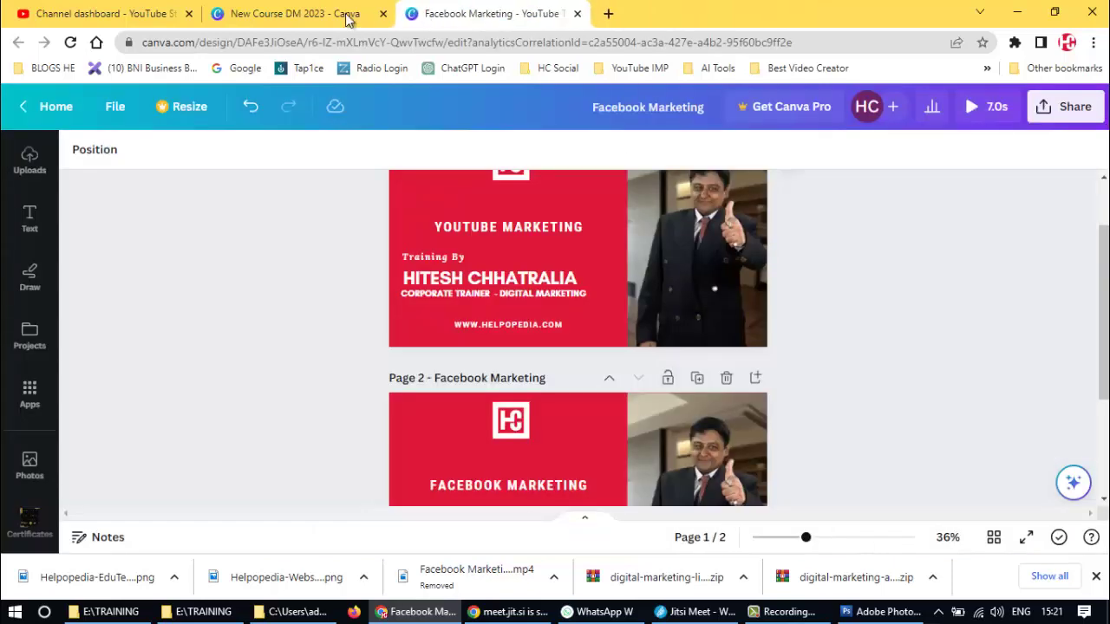
pyautogui.click(283, 16)
pyautogui.click(521, 13)
# - Open freepik.com in a new browser tab and look over its additional projects, tools and plugins
pyautogui.click(609, 15)
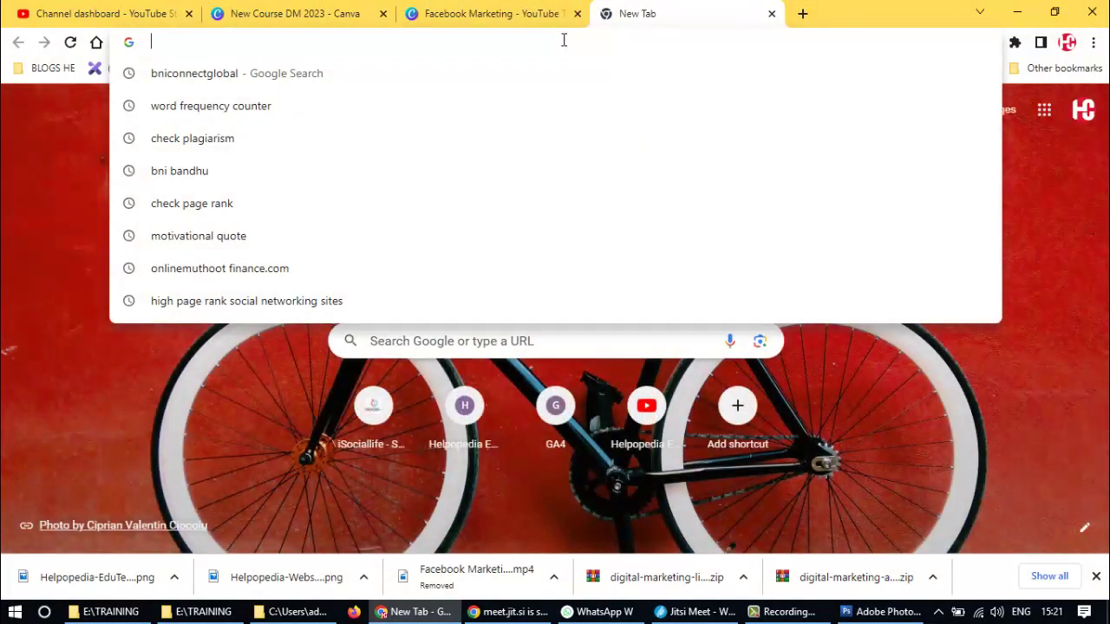
pyautogui.write('freepik.com')
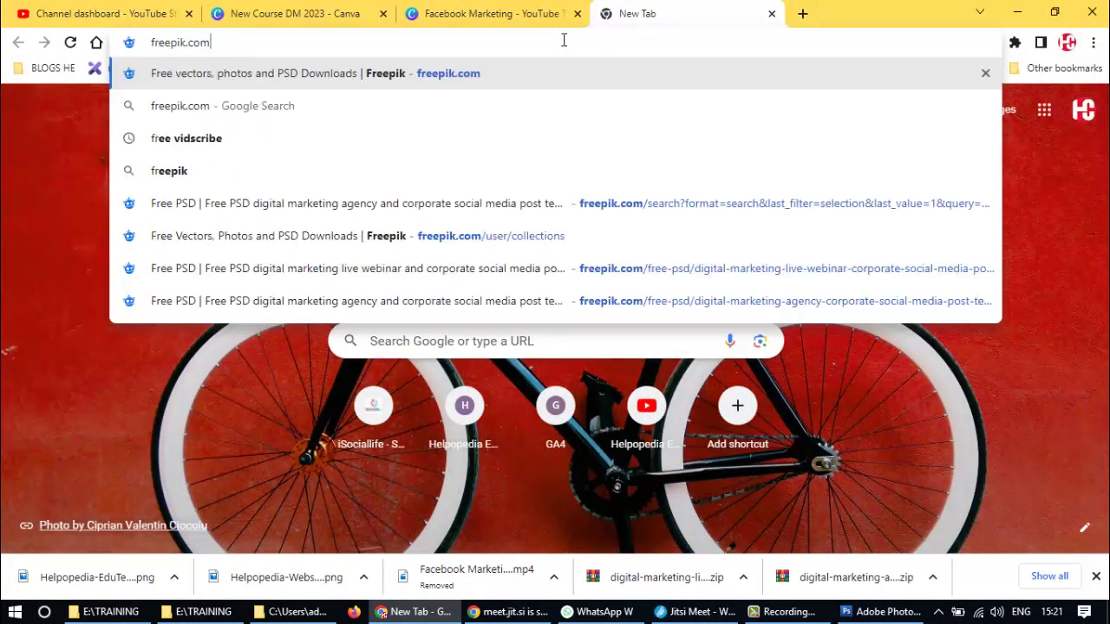
pyautogui.press('Return')
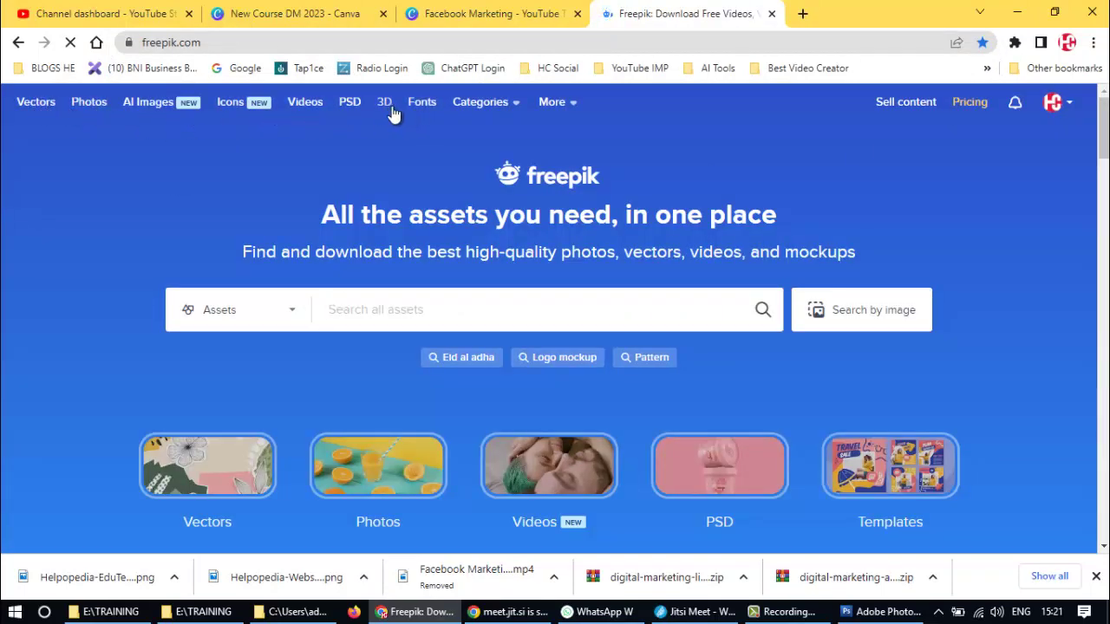
pyautogui.click(564, 107)
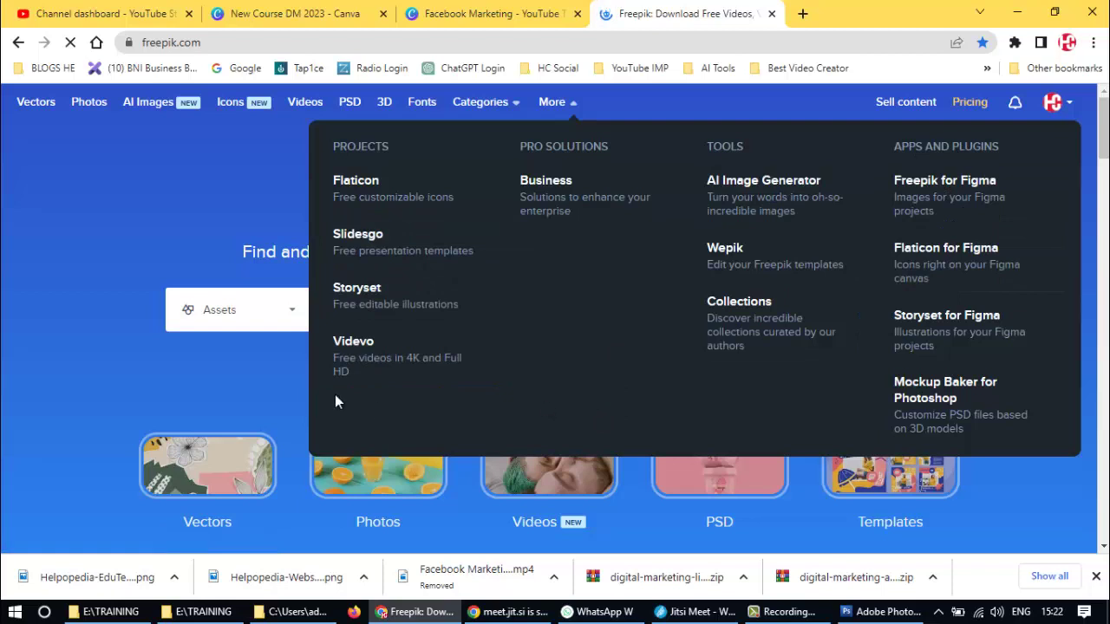
pyautogui.click(111, 298)
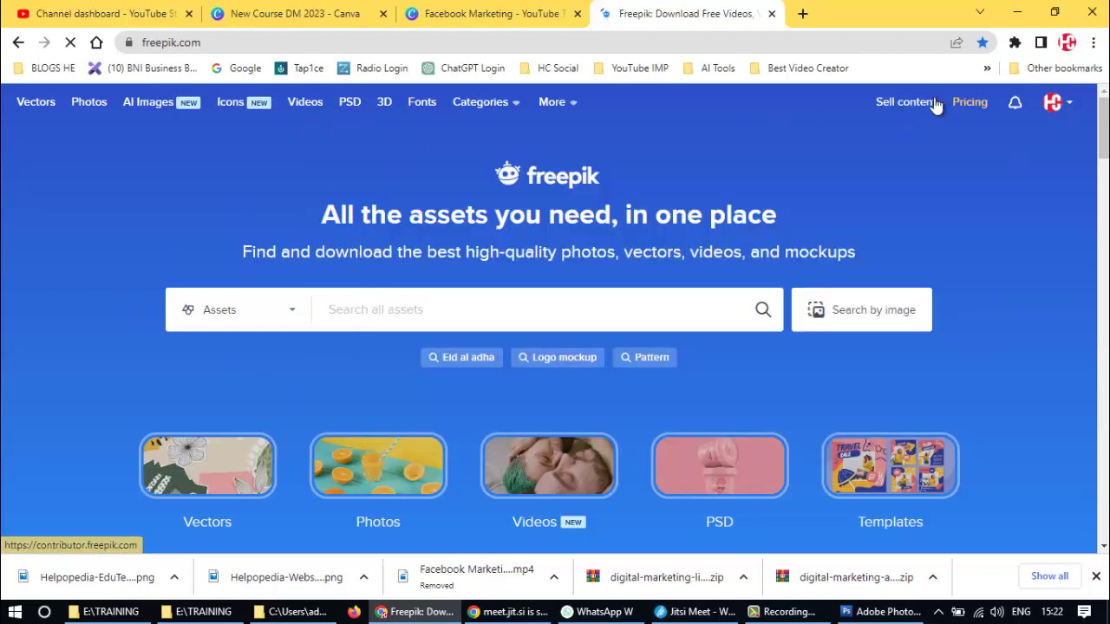
# - Open Freepik's pricing plans and highlight the Premium plan's price under monthly billing
pyautogui.click(971, 103)
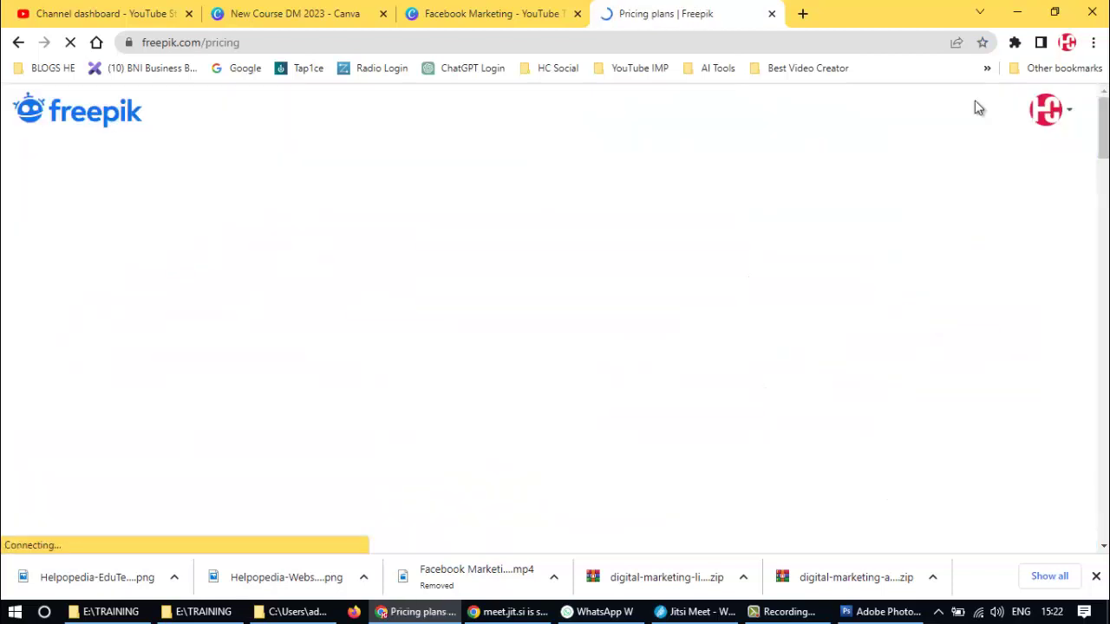
pyautogui.scroll(-3, 225, 255)
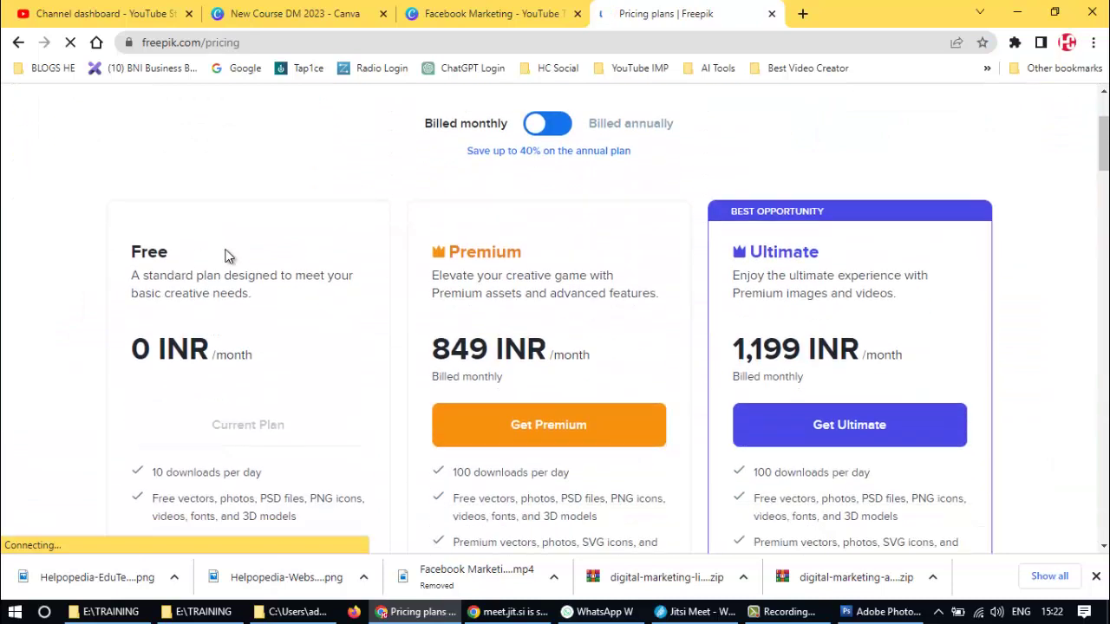
pyautogui.moveTo(438, 349); pyautogui.dragTo(607, 360)
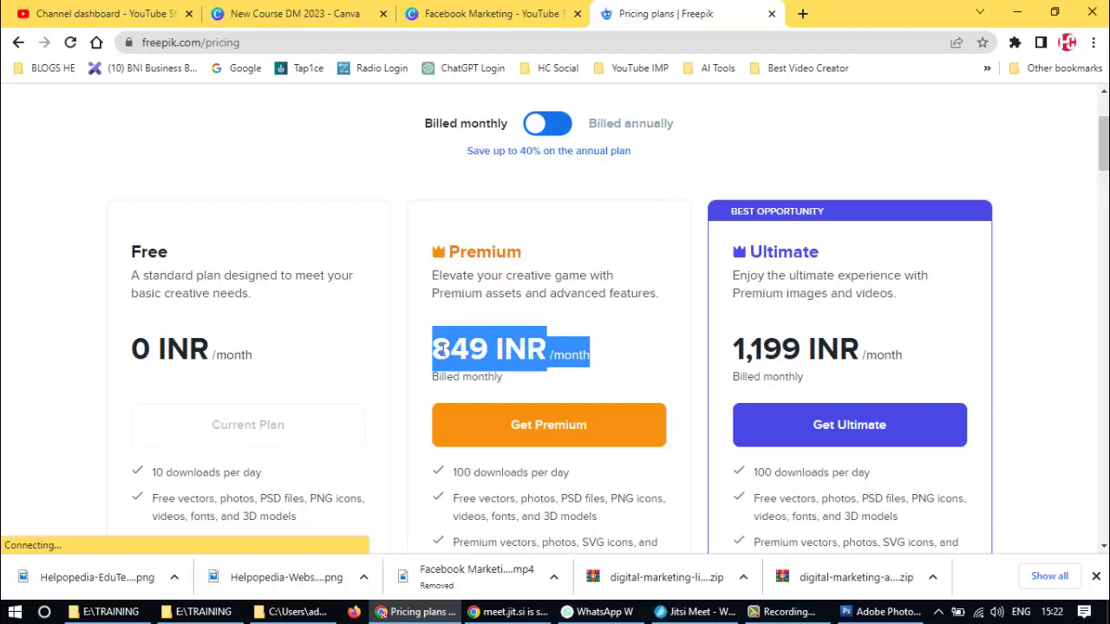
# - Show the plans with annual billing and highlight the Premium plan's monthly rate and yearly amount
pyautogui.click(562, 125)
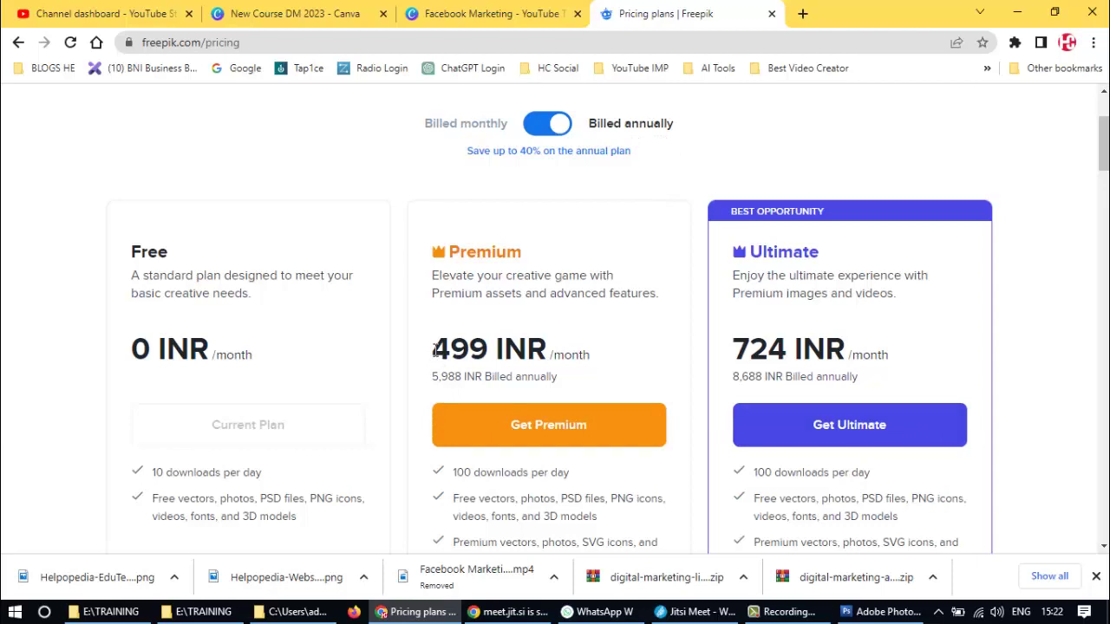
pyautogui.moveTo(434, 350); pyautogui.dragTo(602, 367)
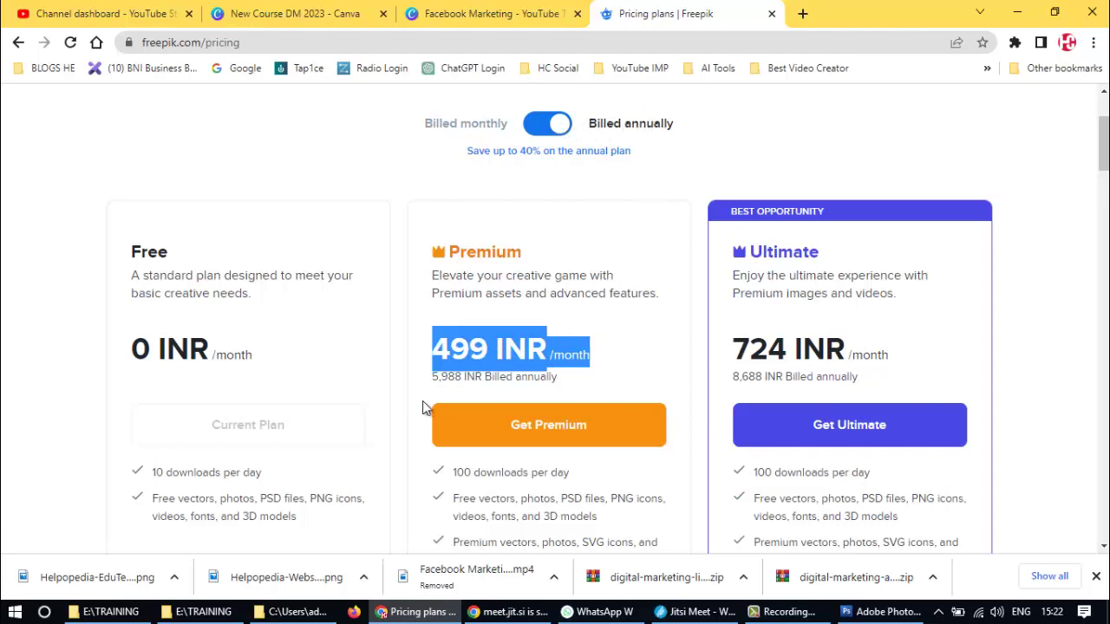
pyautogui.click(436, 378)
pyautogui.doubleClick(450, 378)
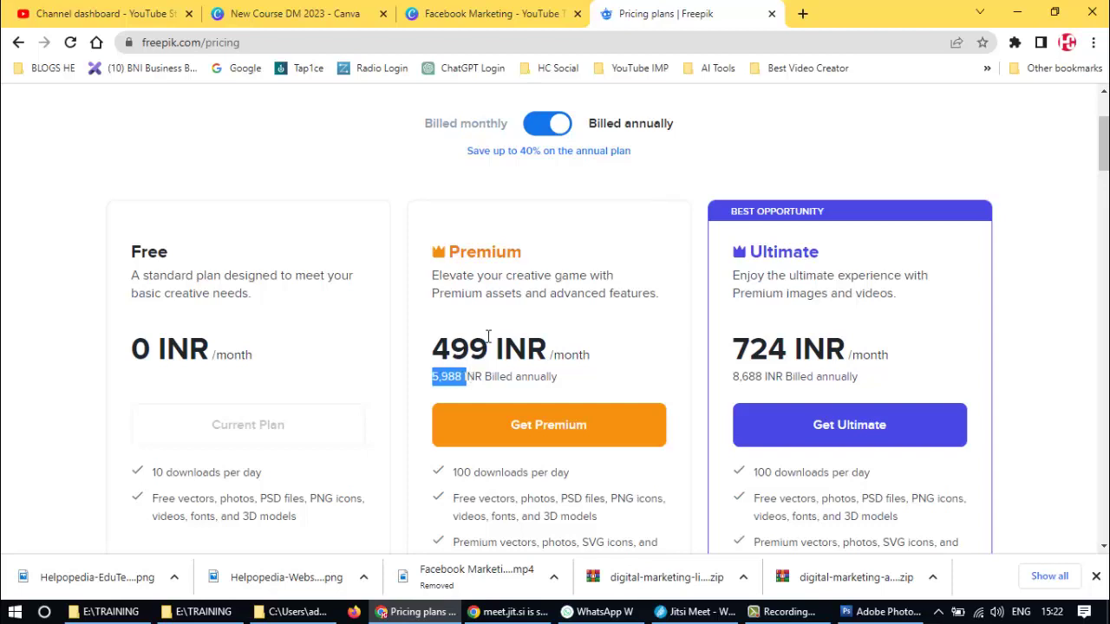
# - Compare the billing options by highlighting Premium's price under monthly billing and returning to annual billing
pyautogui.click(531, 123)
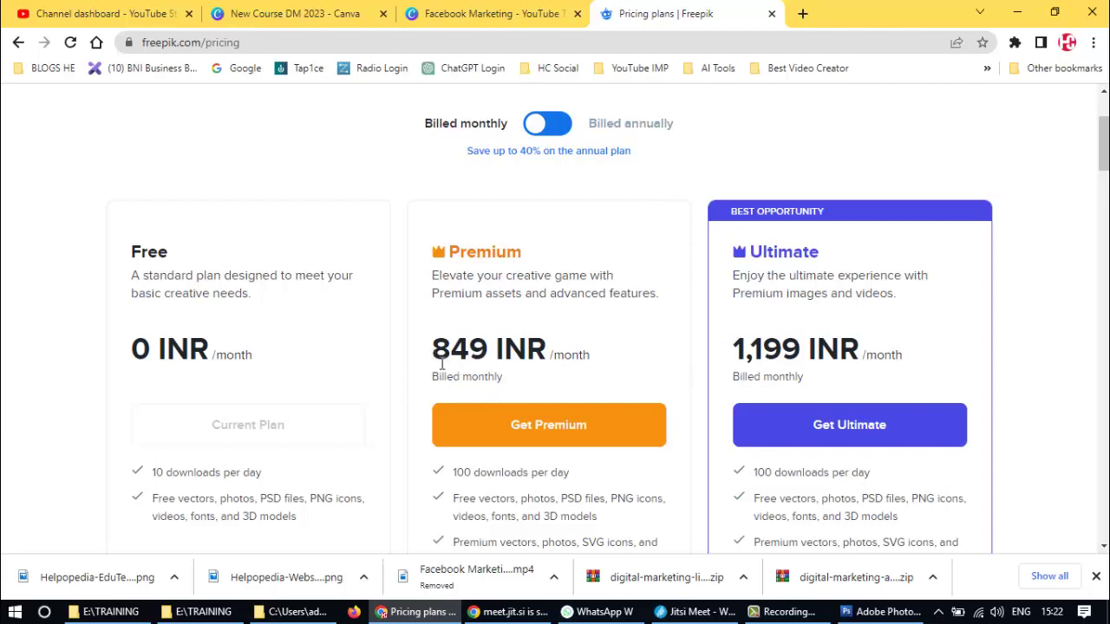
pyautogui.moveTo(431, 350); pyautogui.dragTo(484, 350)
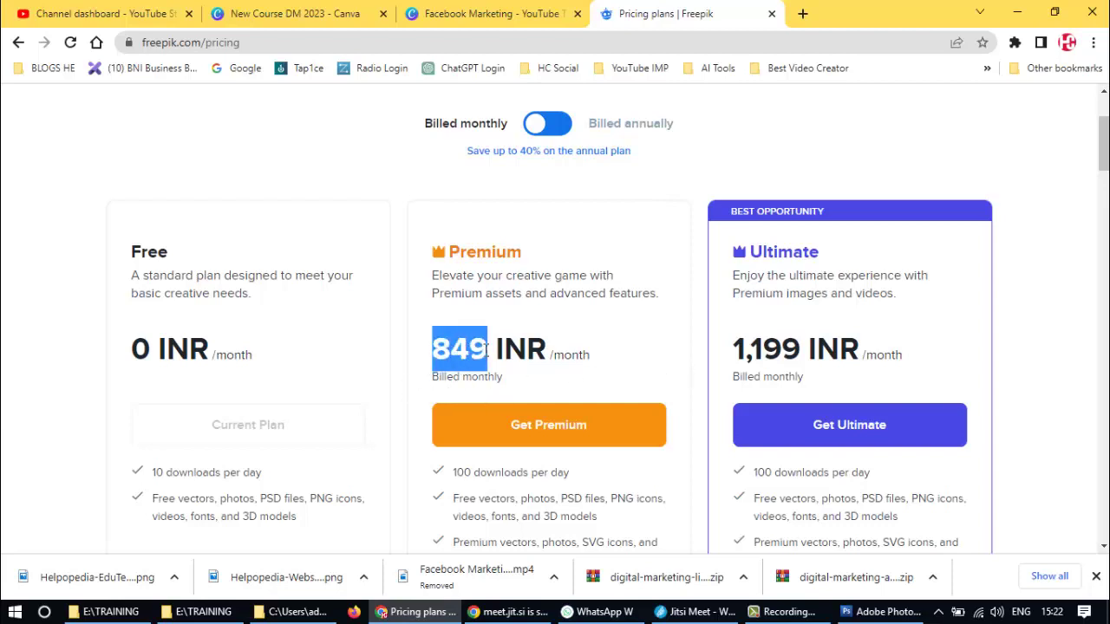
pyautogui.click(562, 127)
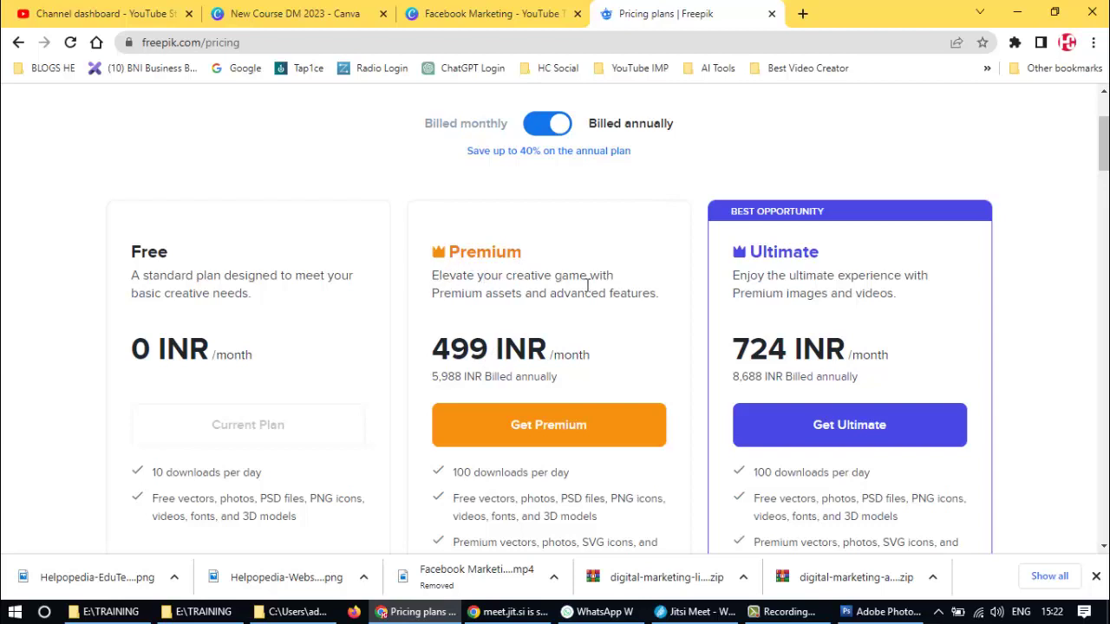
# - Review the plans' features, highlighting Premium videos and Extended legal protection under Ultimate, plus the Premium plan's heading
pyautogui.scroll(-2, 461, 318)
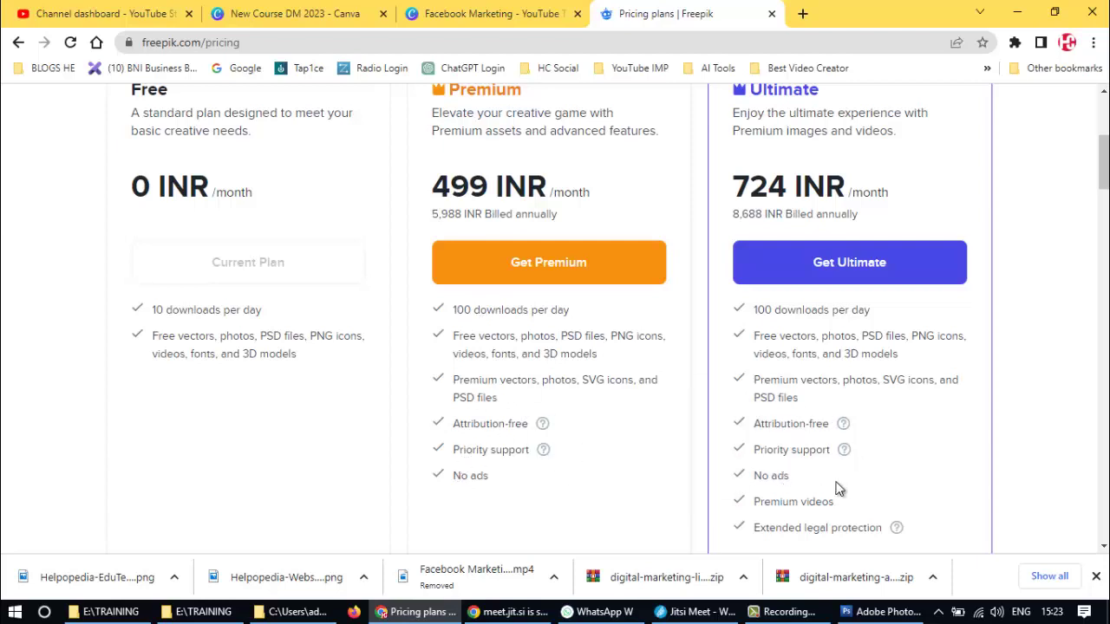
pyautogui.scroll(-1, 775, 505)
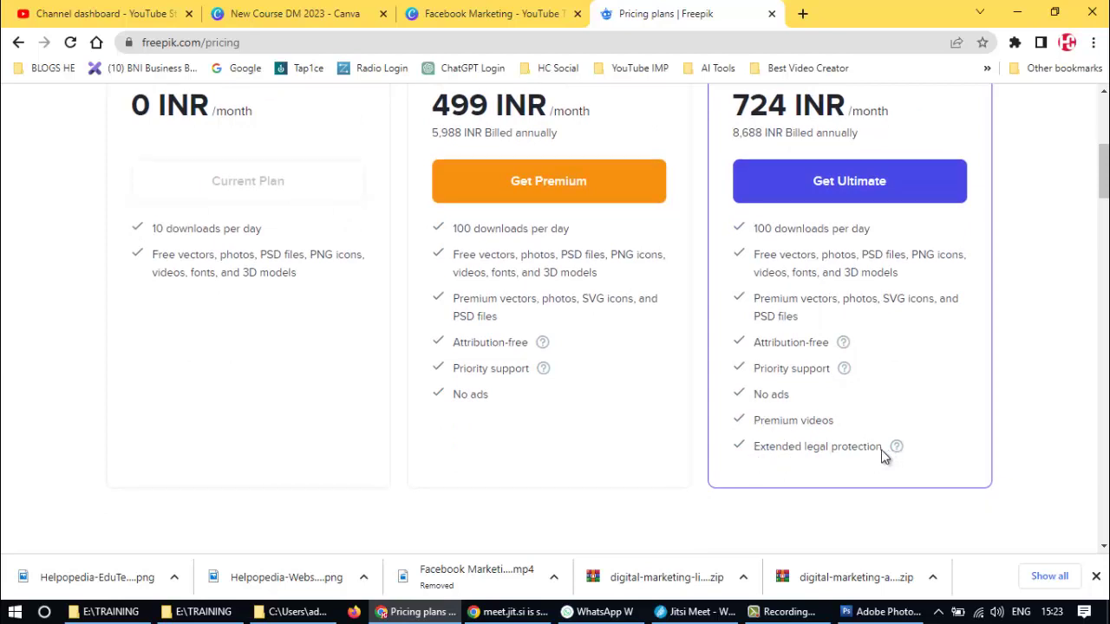
pyautogui.moveTo(753, 423); pyautogui.dragTo(885, 446)
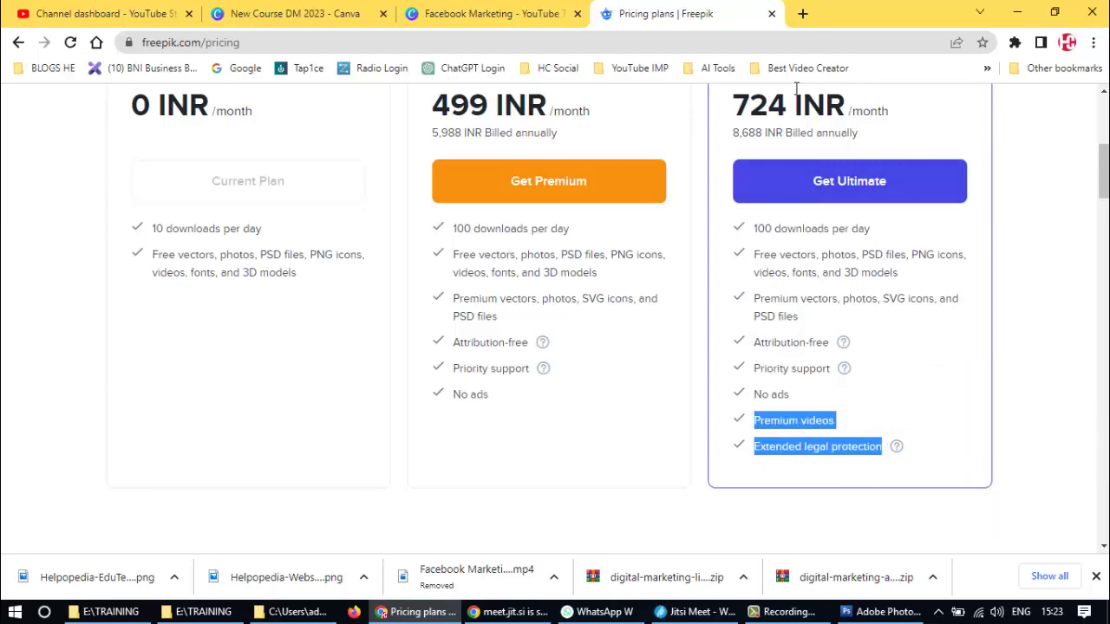
pyautogui.scroll(4, 866, 236)
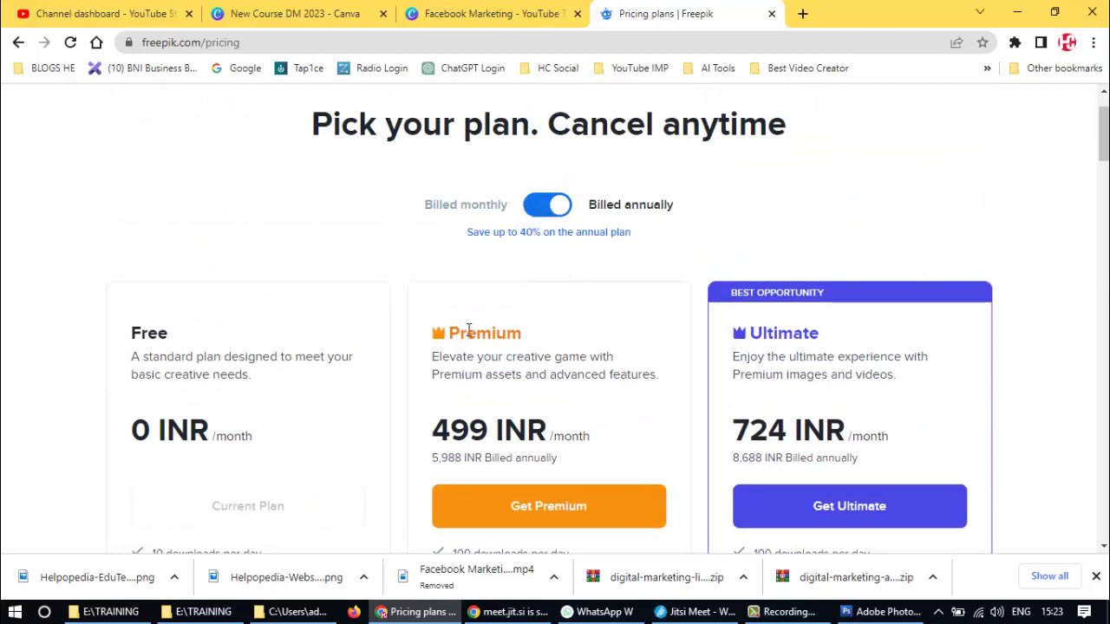
pyautogui.moveTo(467, 333); pyautogui.dragTo(540, 342)
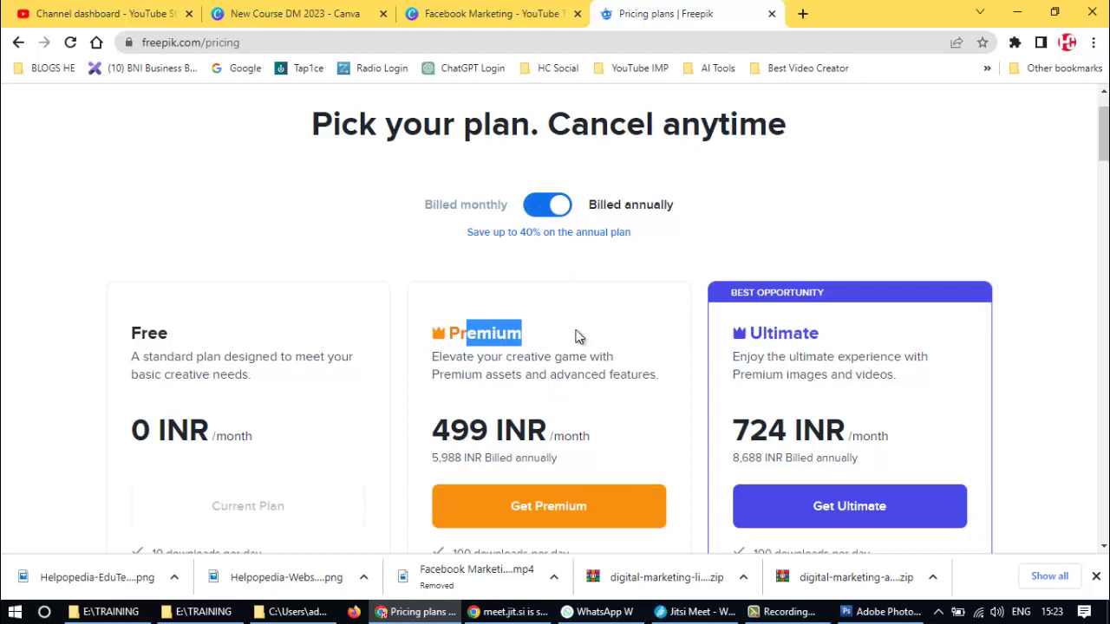
# - Switch the plans back to monthly billing and highlight the Premium plan's daily download allowance
pyautogui.click(531, 206)
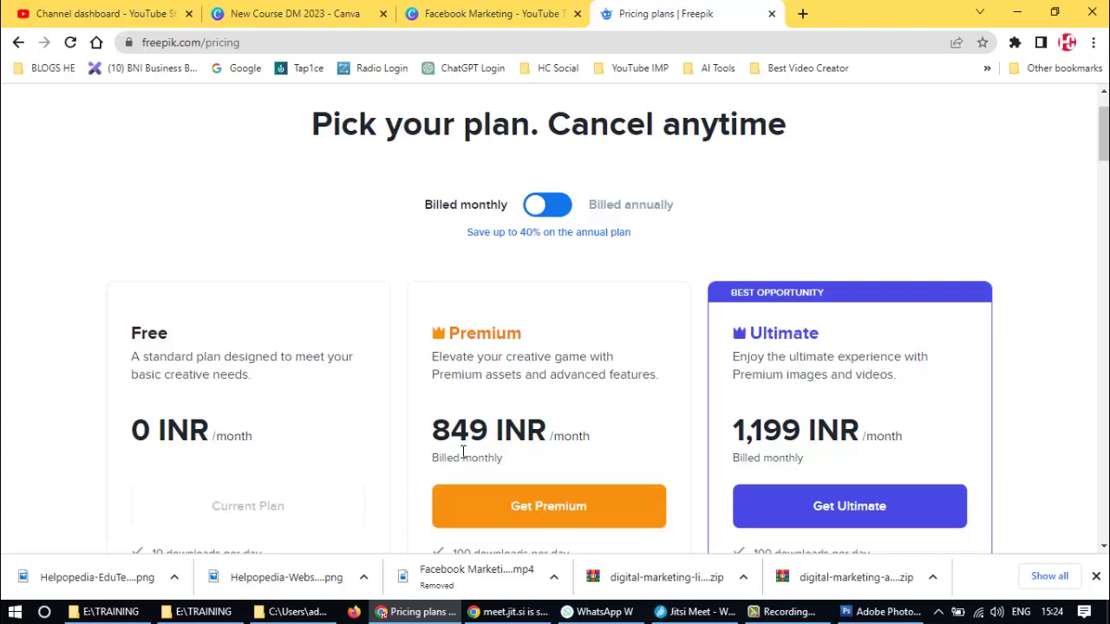
pyautogui.scroll(-3, 357, 286)
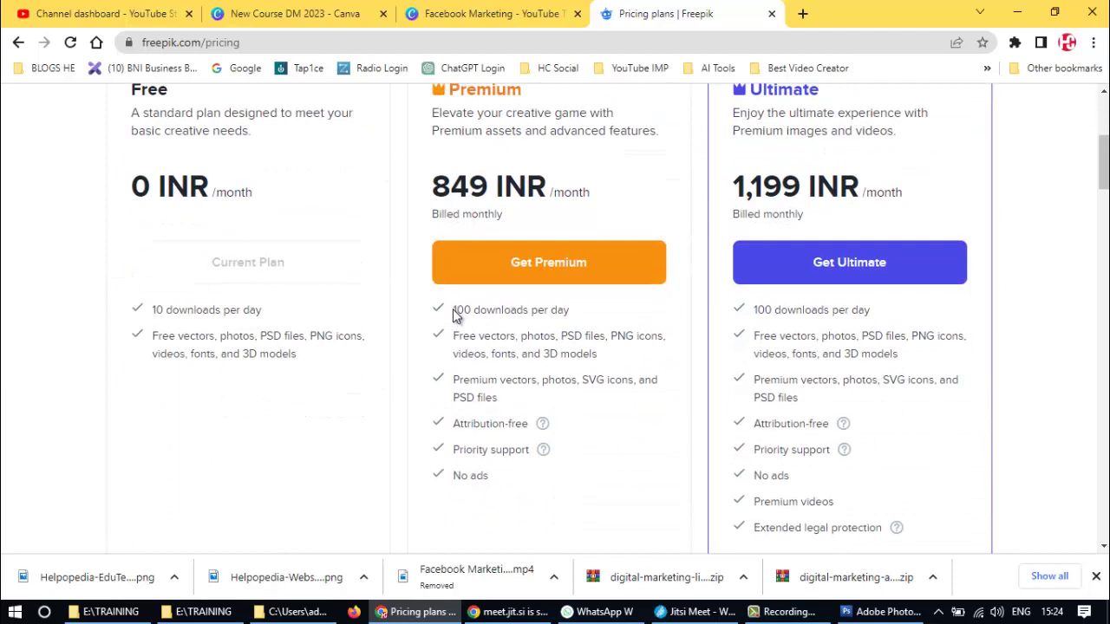
pyautogui.moveTo(452, 309); pyautogui.dragTo(580, 311)
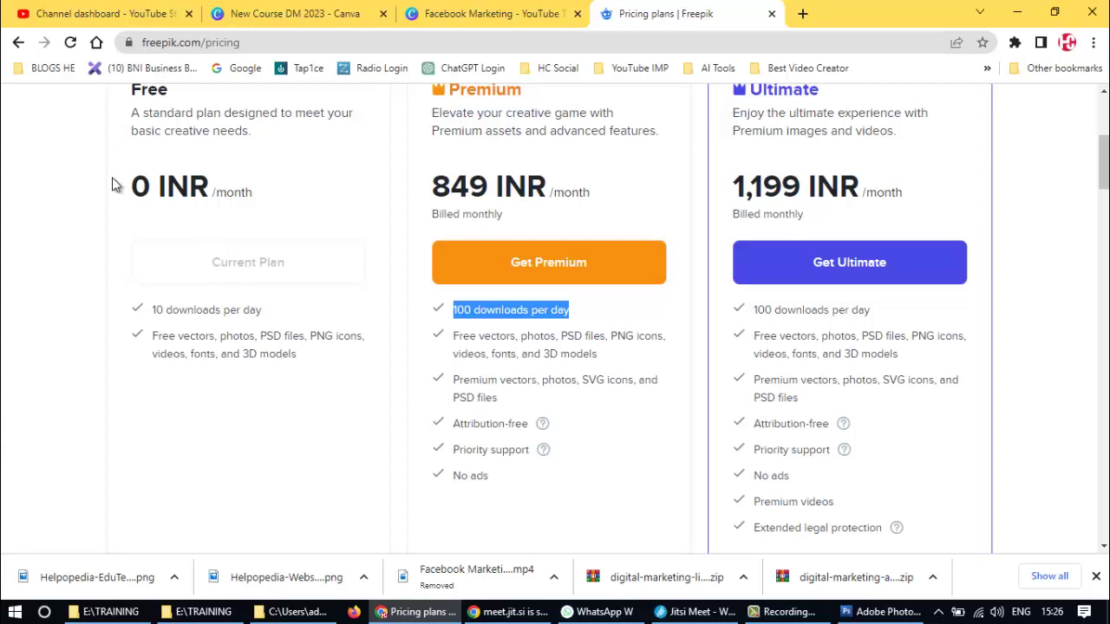
# - Highlight the Free plan's name and its daily download allowance
pyautogui.scroll(3, 168, 278)
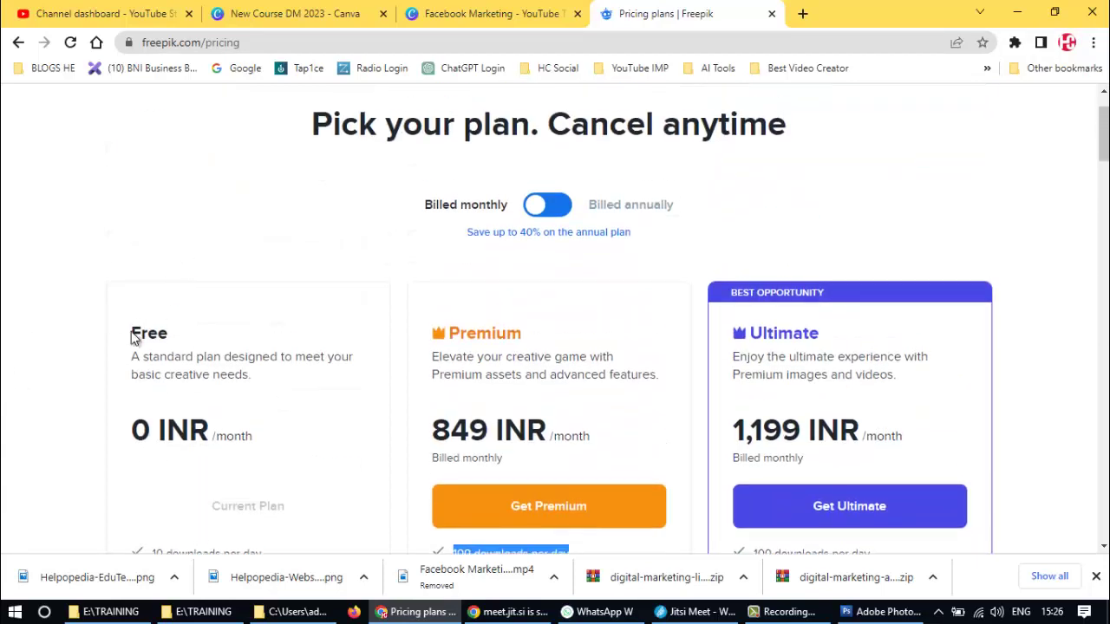
pyautogui.moveTo(134, 332); pyautogui.dragTo(200, 344)
pyautogui.scroll(-2, 163, 393)
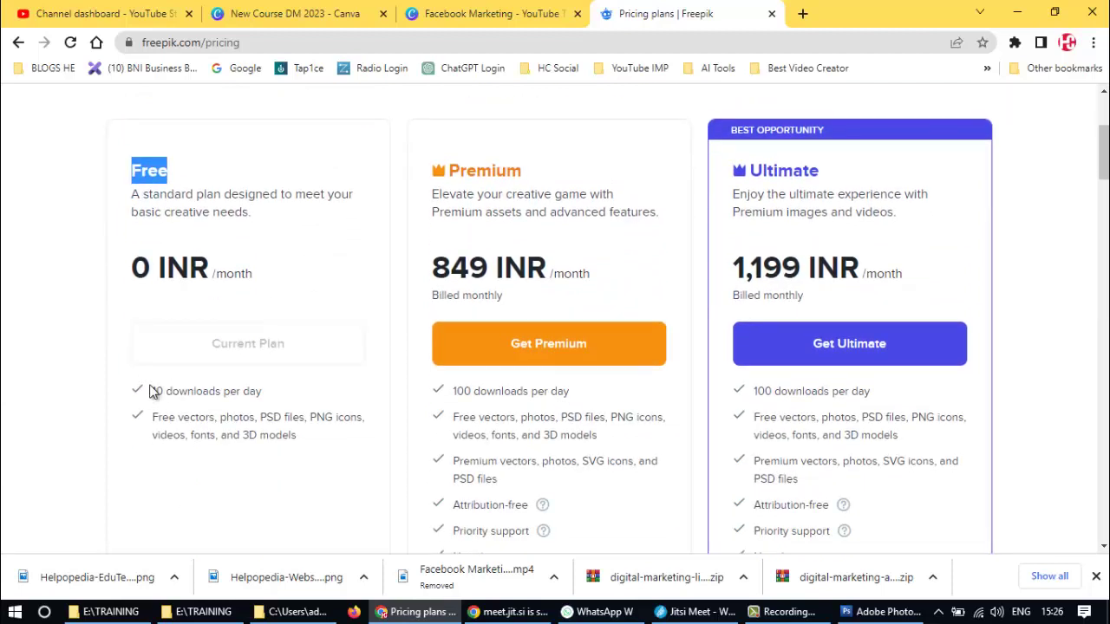
pyautogui.moveTo(152, 391); pyautogui.dragTo(281, 392)
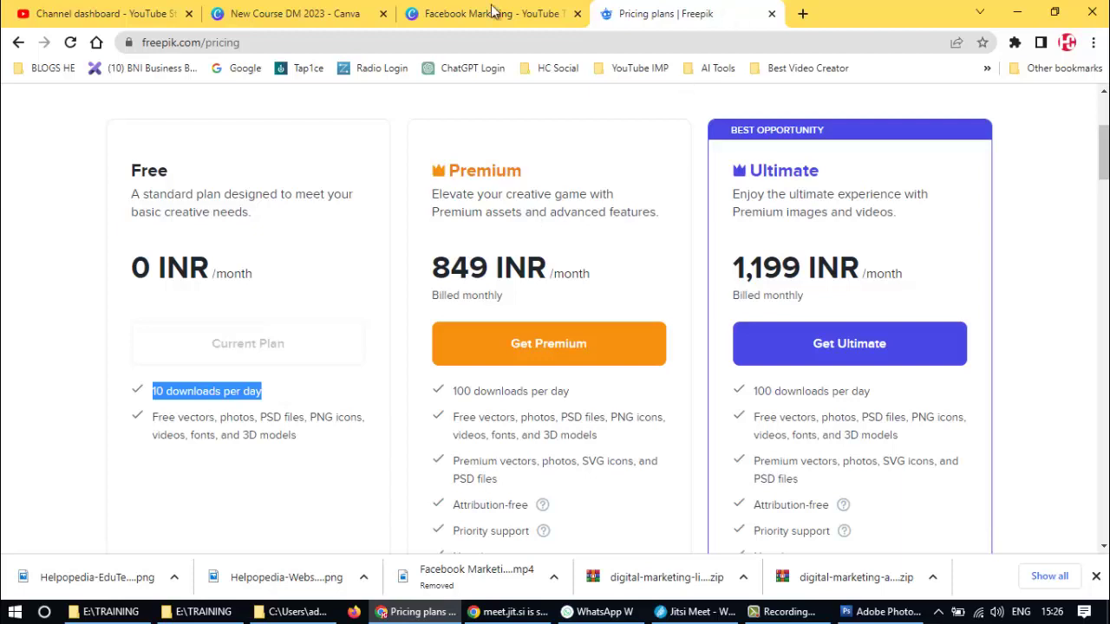
# - Leave the pricing plans and return to the Freepik home page
pyautogui.scroll(1, 188, 419)
pyautogui.scroll(2, 187, 419)
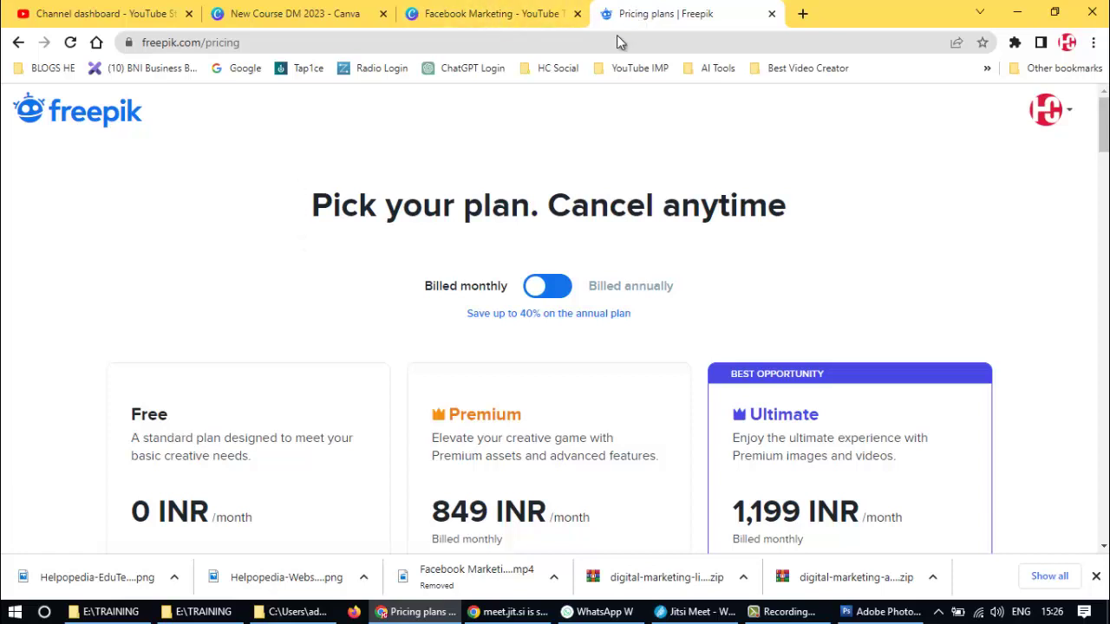
pyautogui.click(76, 117)
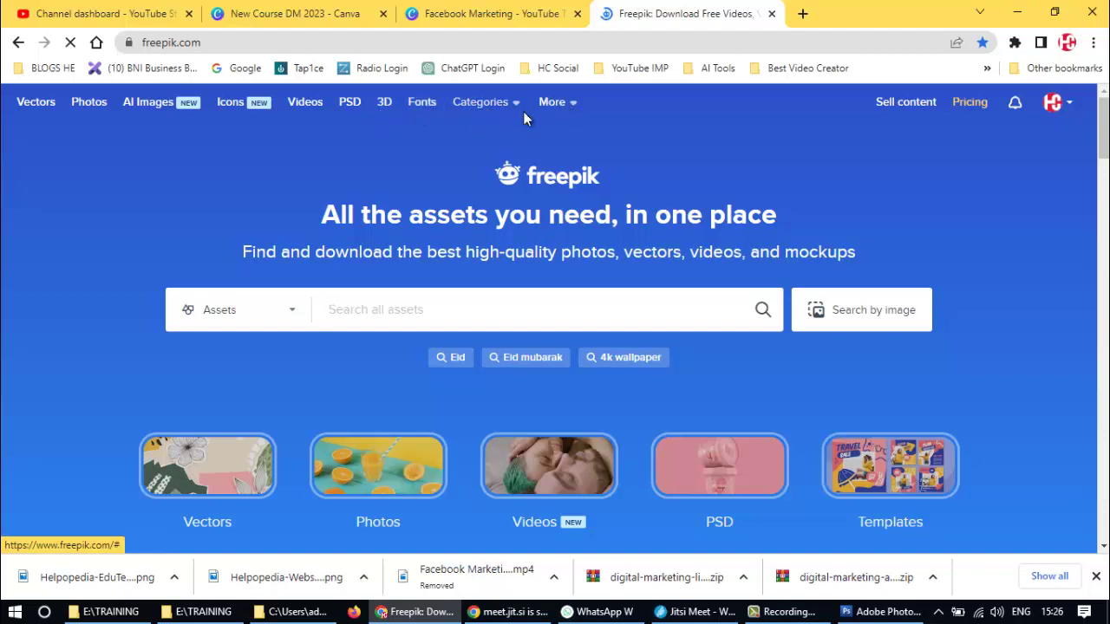
# - Open Freepik's popular photos collection and browse the free and premium images
pyautogui.click(89, 101)
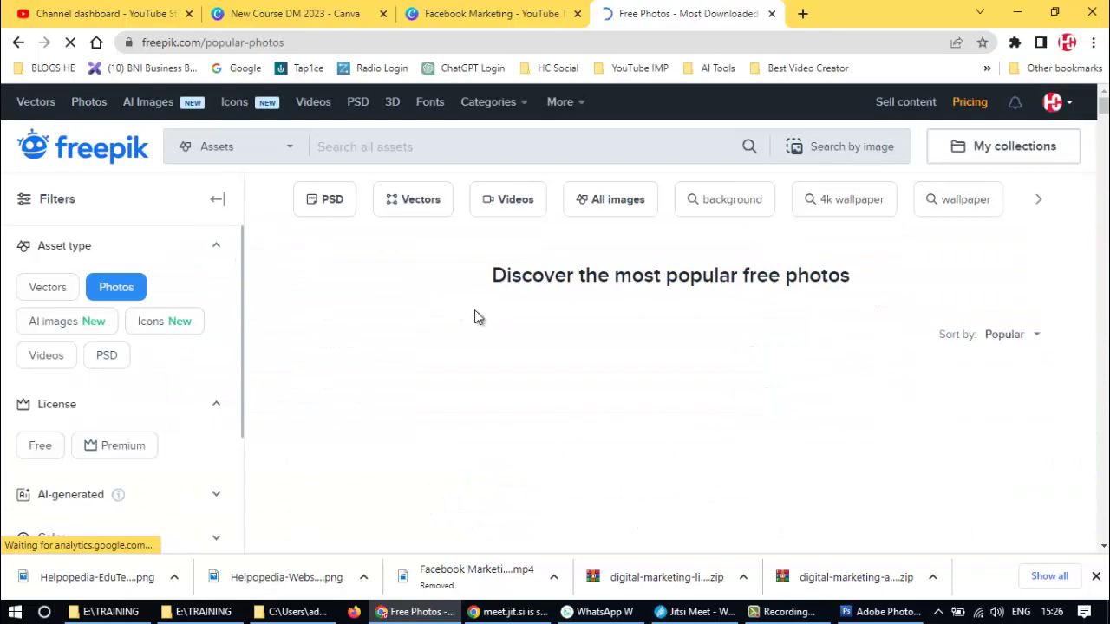
pyautogui.scroll(-1, 438, 323)
pyautogui.scroll(-2, 442, 323)
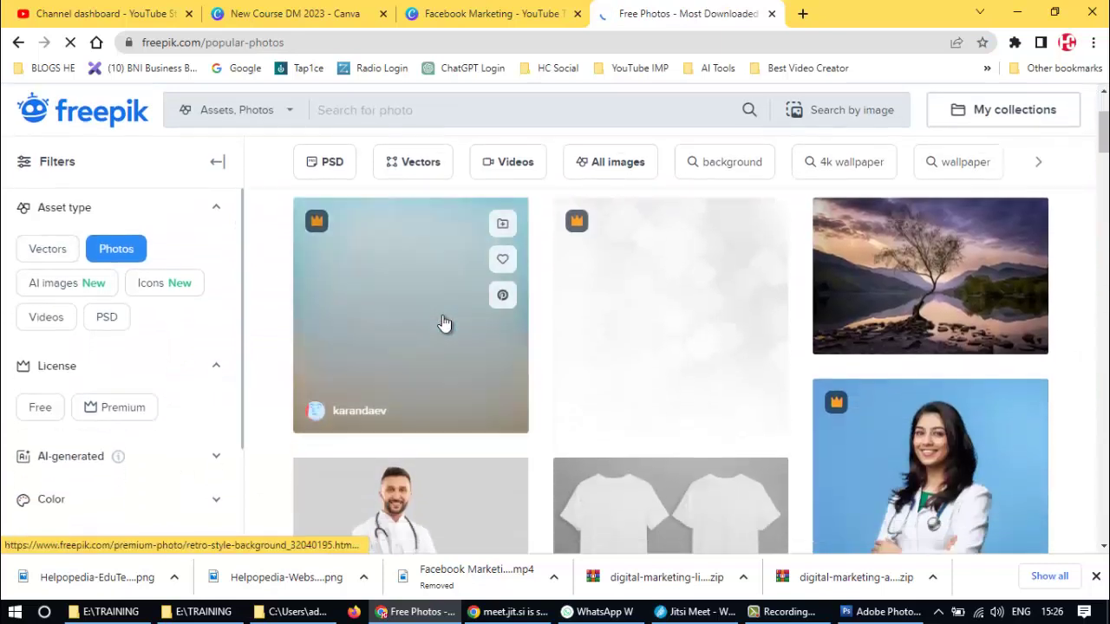
pyautogui.scroll(-3, 443, 323)
pyautogui.scroll(-2, 442, 322)
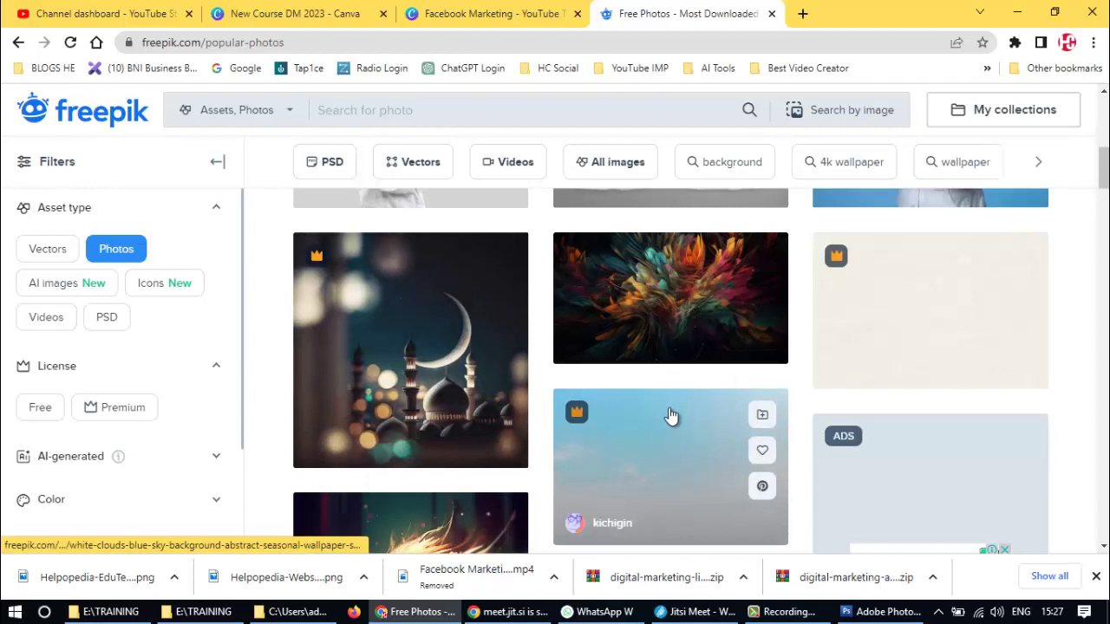
pyautogui.click(419, 113)
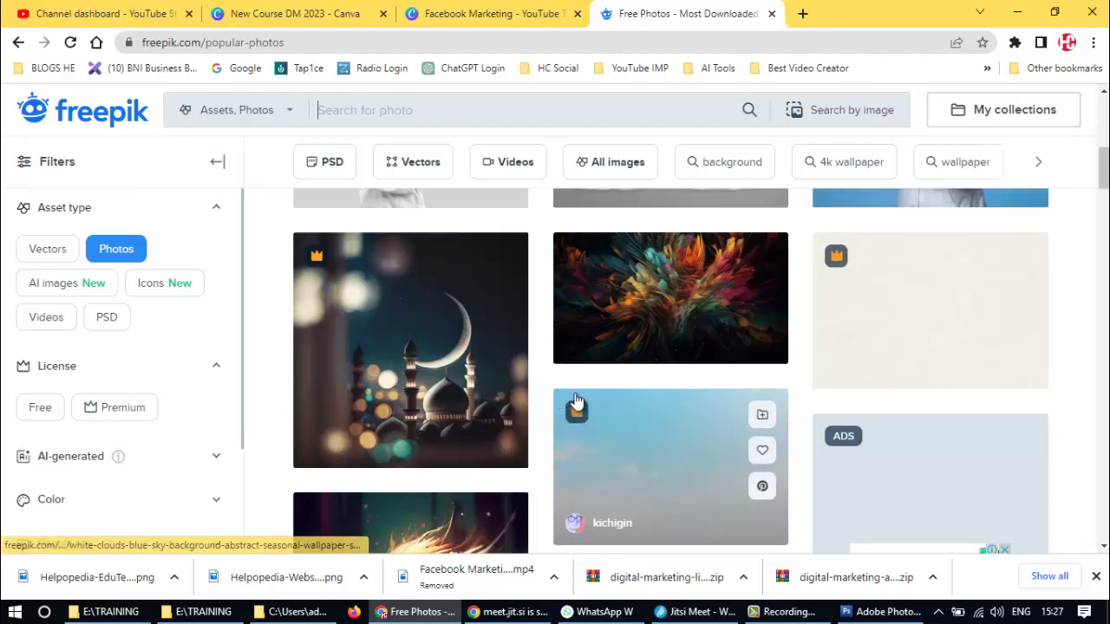
pyautogui.scroll(-1, 530, 432)
pyautogui.scroll(-3, 530, 433)
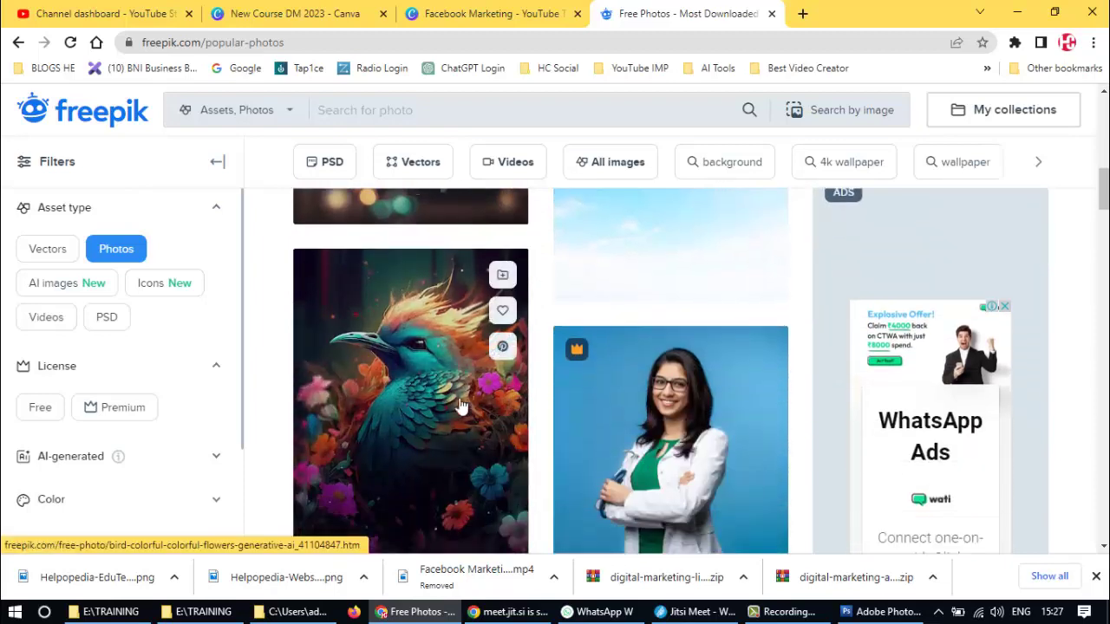
# - Open the free photo of the bird in colorful flowers and show its available download file sizes
pyautogui.click(398, 405)
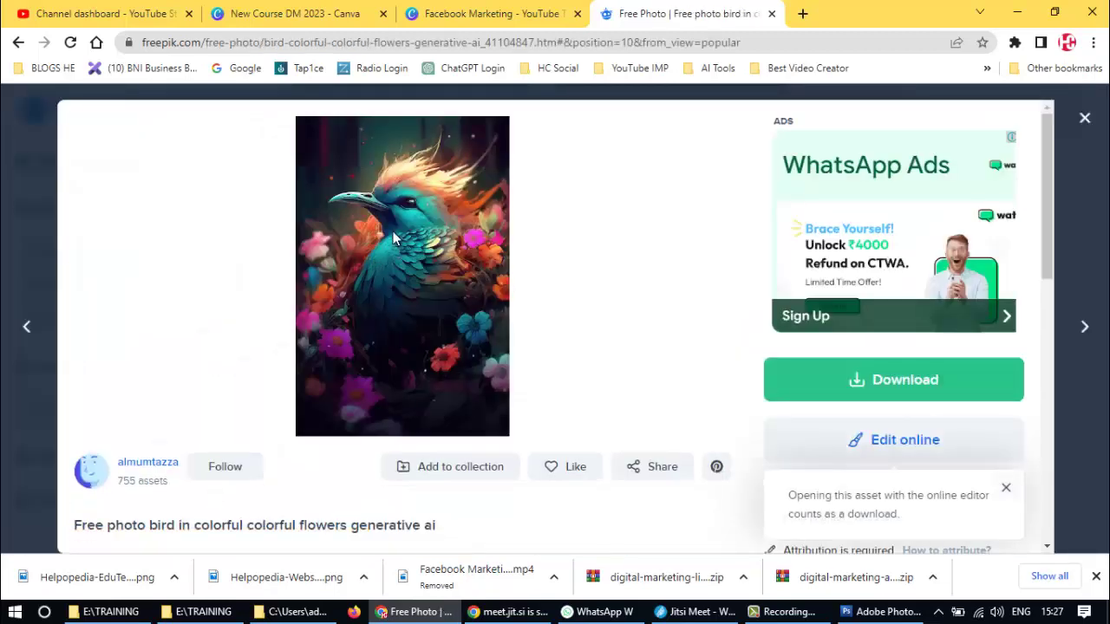
pyautogui.click(885, 384)
pyautogui.scroll(-3, 1023, 439)
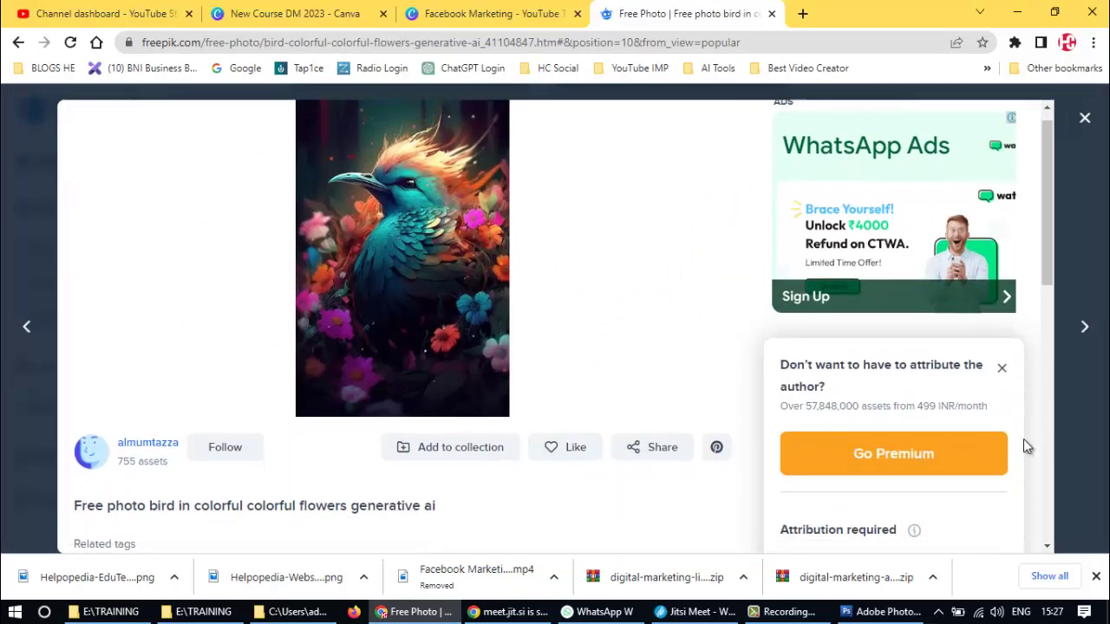
pyautogui.click(941, 364)
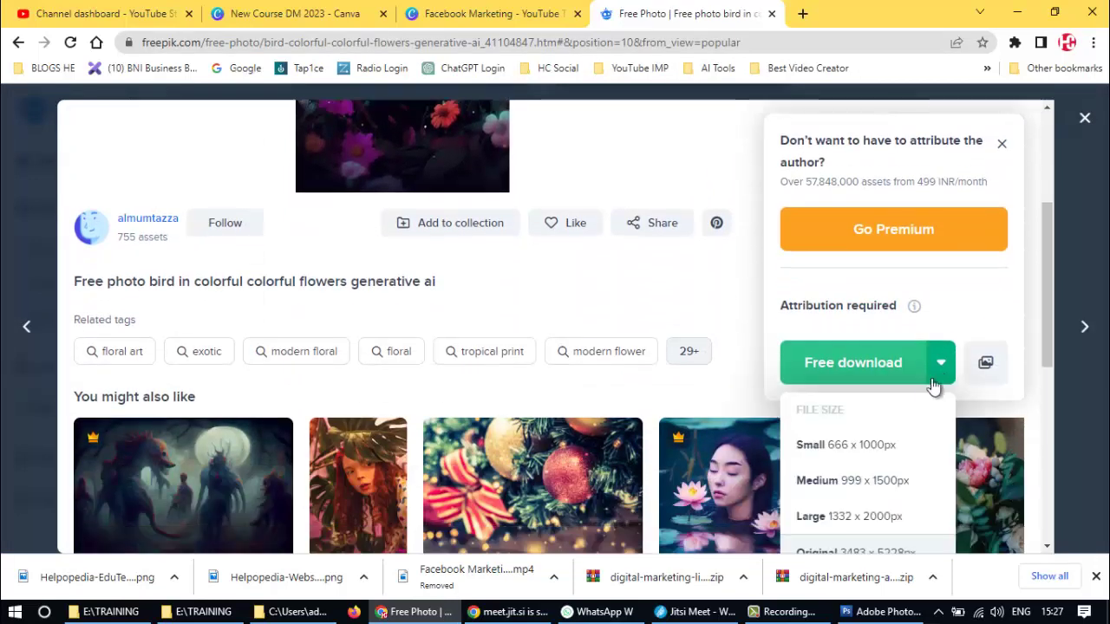
pyautogui.scroll(-2, 899, 403)
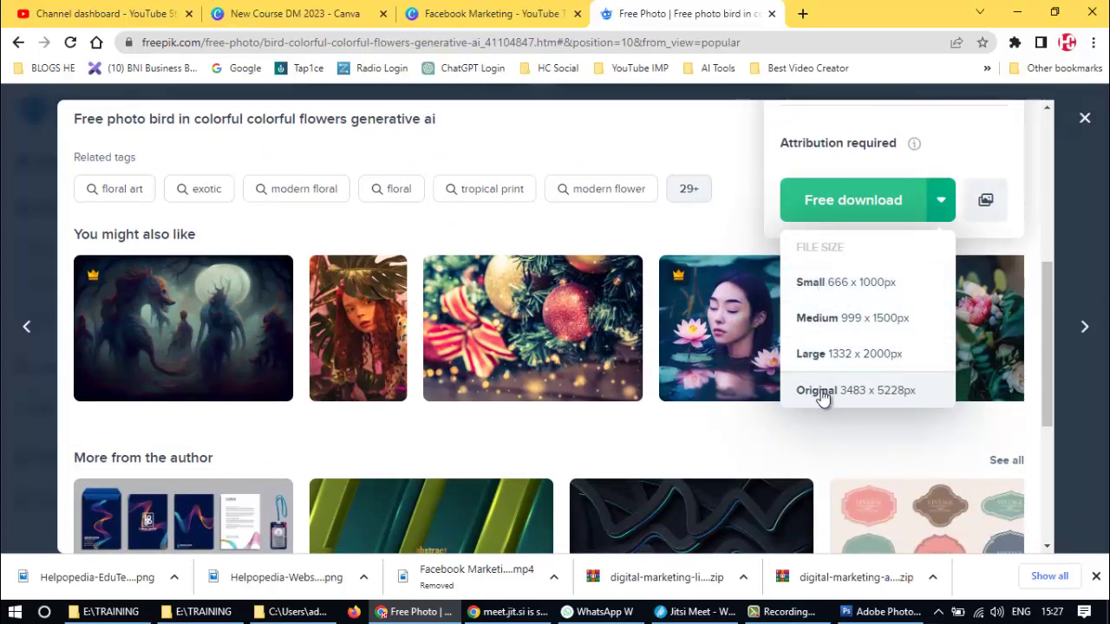
# - Download the bird photo in its Original 3483 x 5228px size to the Desktop and close the photo's preview
pyautogui.click(822, 395)
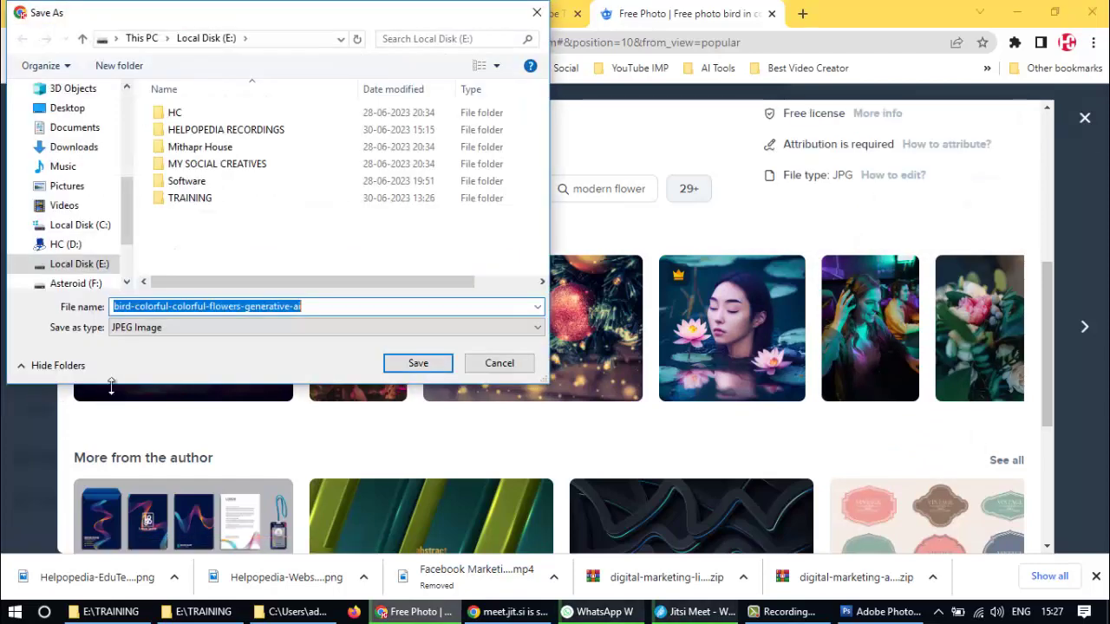
pyautogui.click(52, 110)
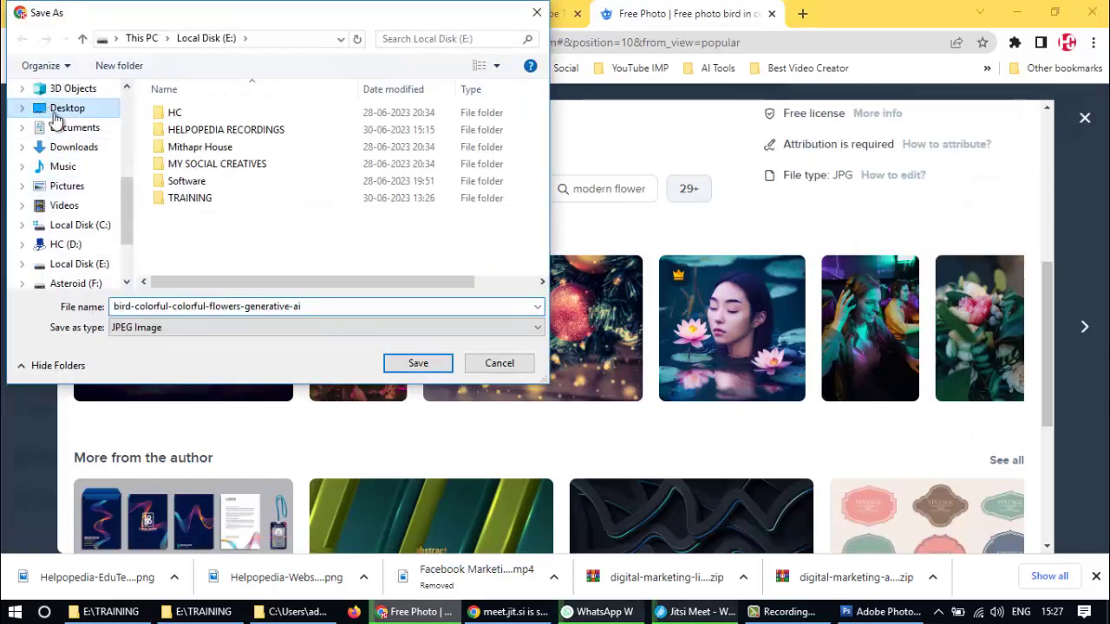
pyautogui.click(414, 364)
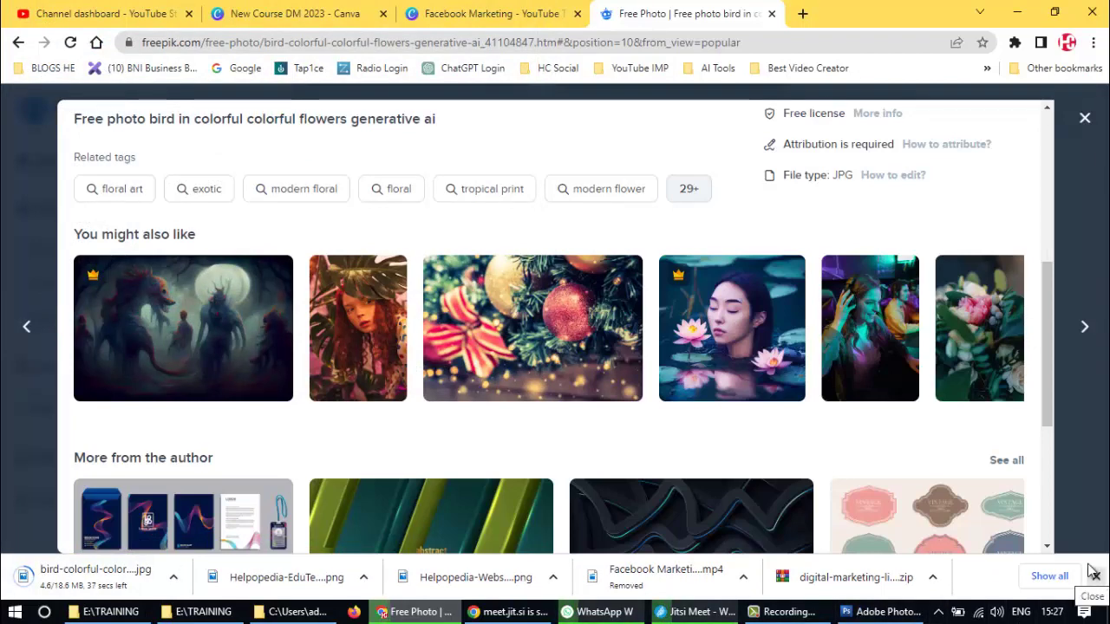
pyautogui.scroll(5, 610, 152)
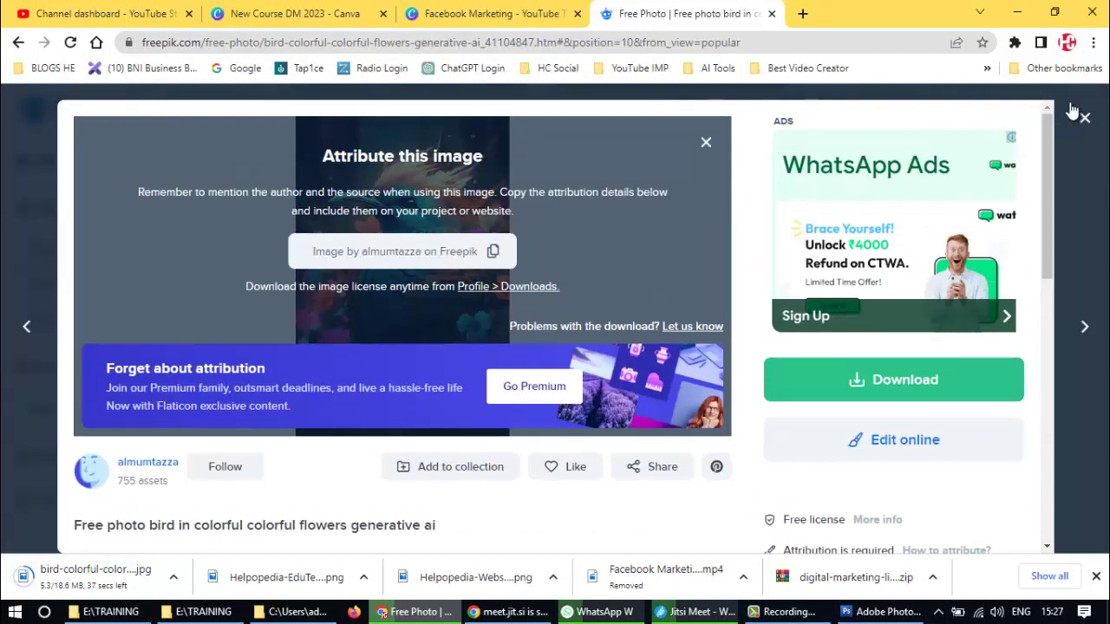
pyautogui.click(1085, 120)
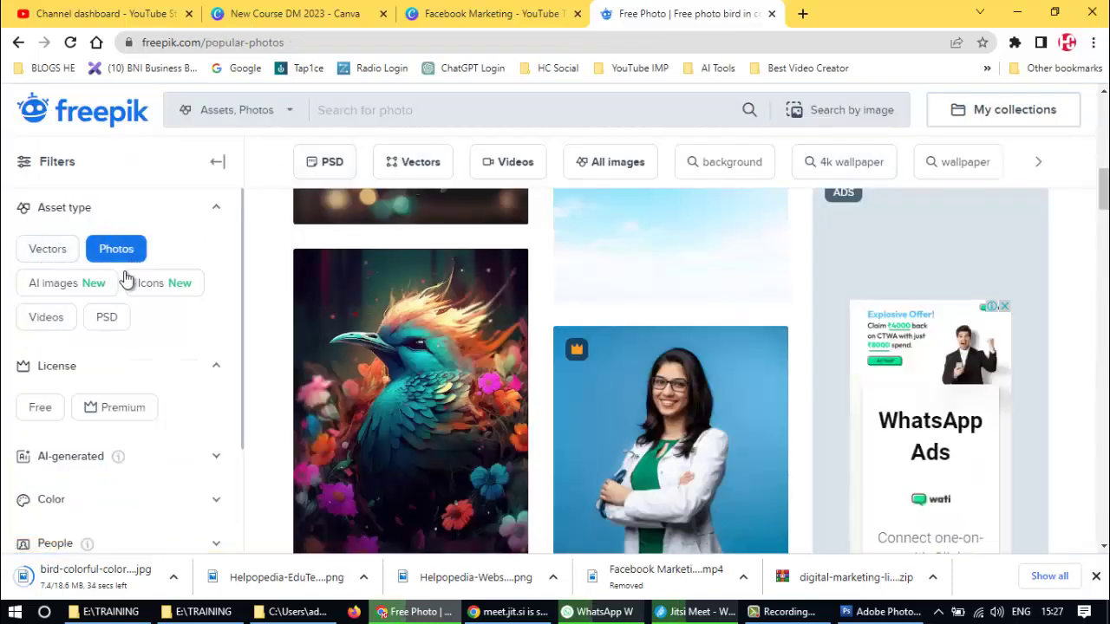
# - Switch the asset type filter to AI images and browse the popular AI-generated pictures
pyautogui.click(65, 288)
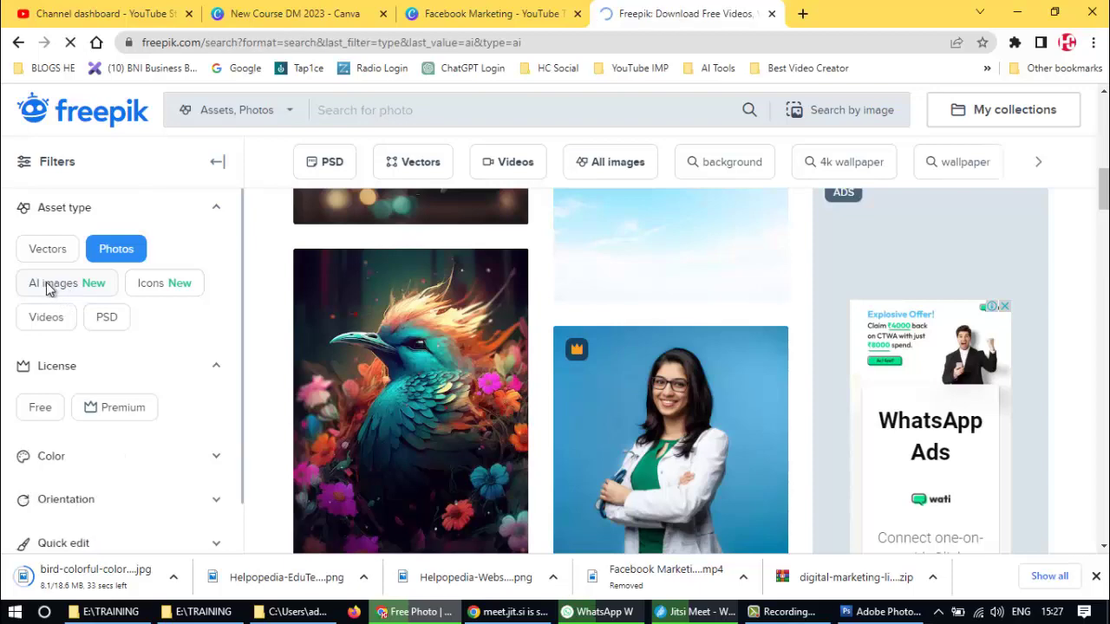
pyautogui.scroll(-4, 462, 329)
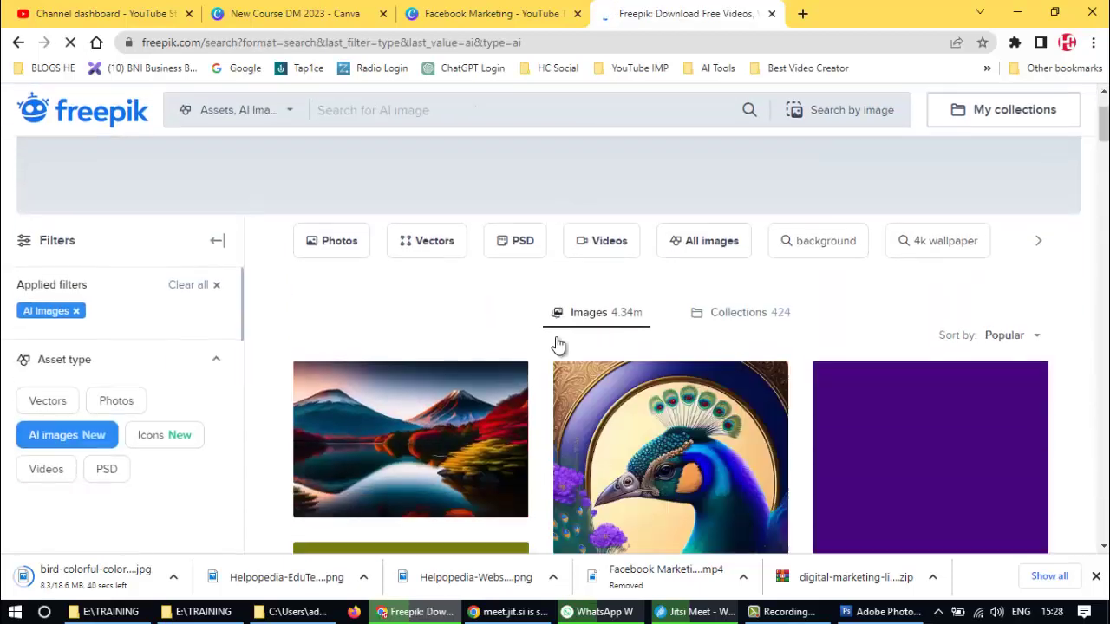
pyautogui.scroll(-3, 558, 345)
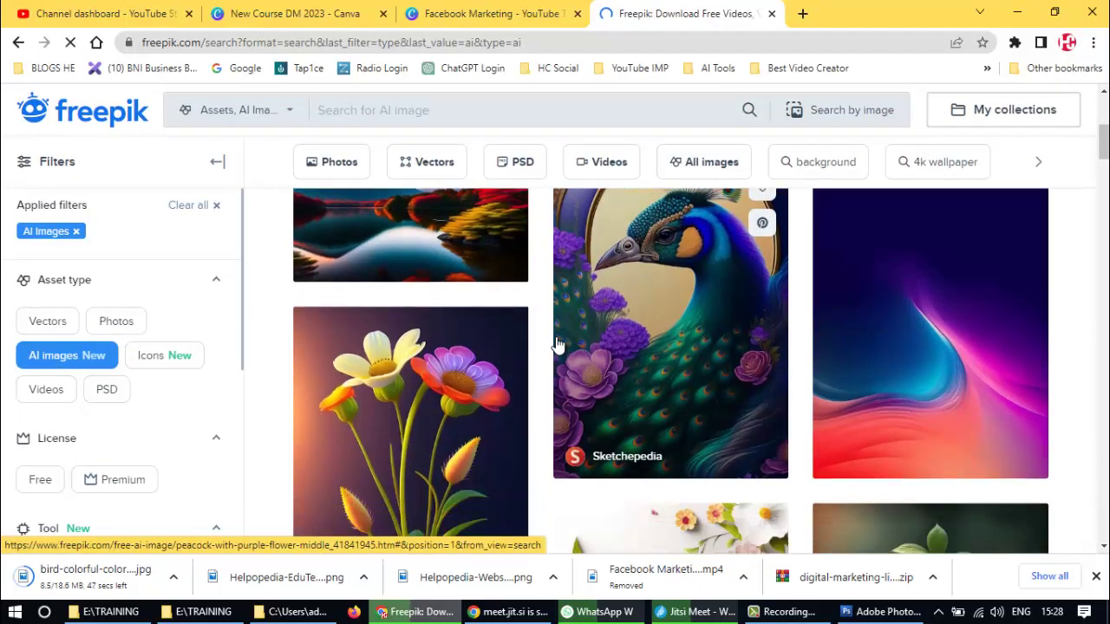
pyautogui.scroll(-3, 558, 345)
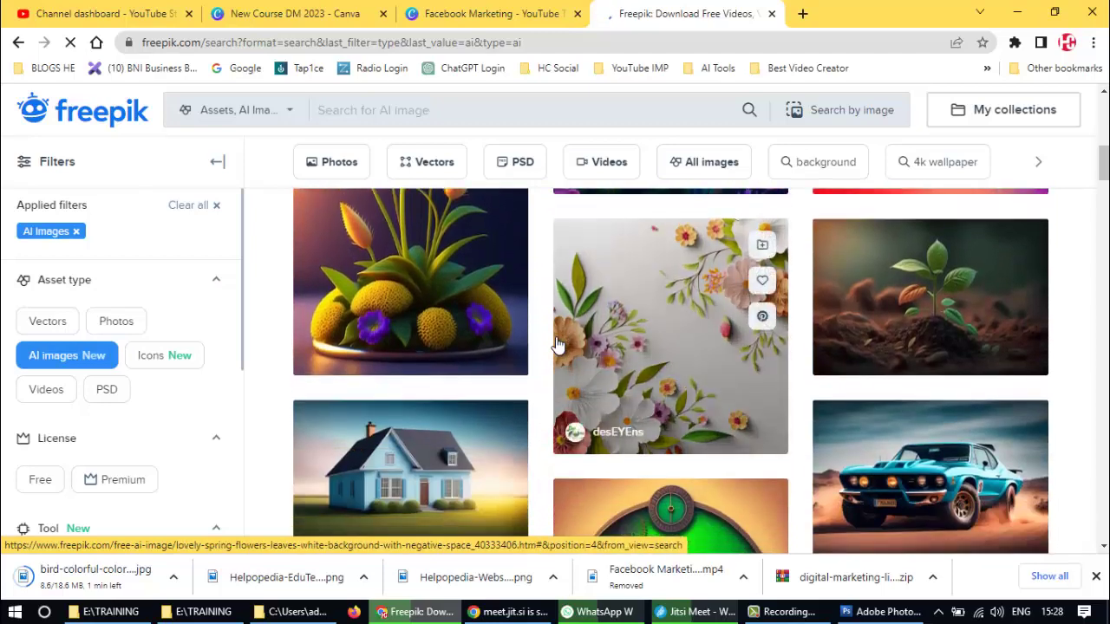
pyautogui.scroll(-3, 558, 346)
pyautogui.scroll(-5, 558, 345)
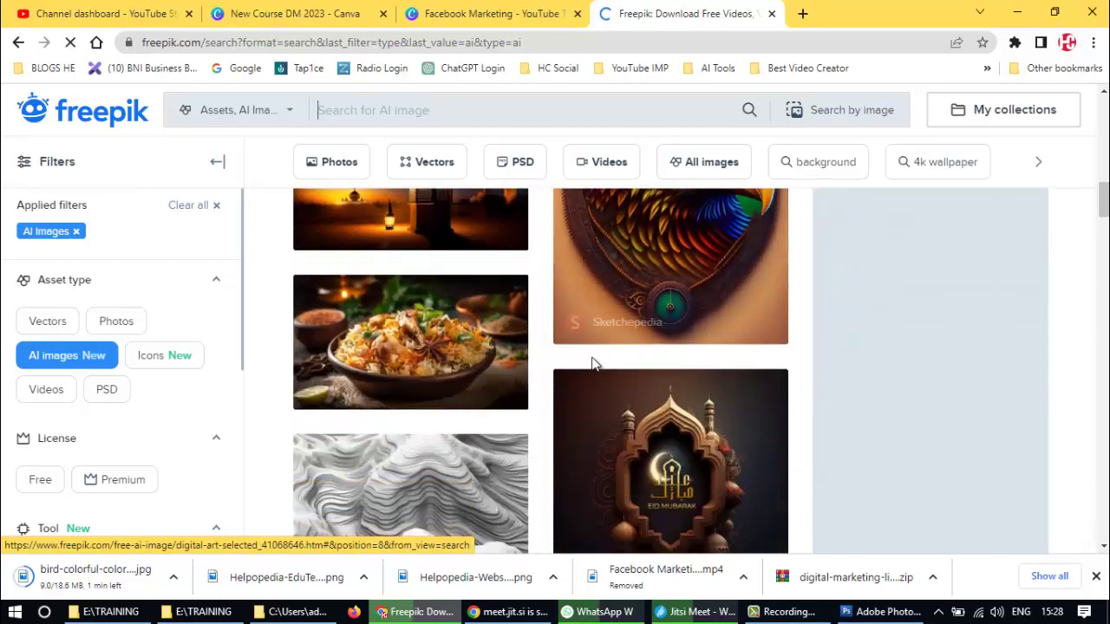
pyautogui.scroll(-3, 572, 352)
pyautogui.scroll(-10, 593, 366)
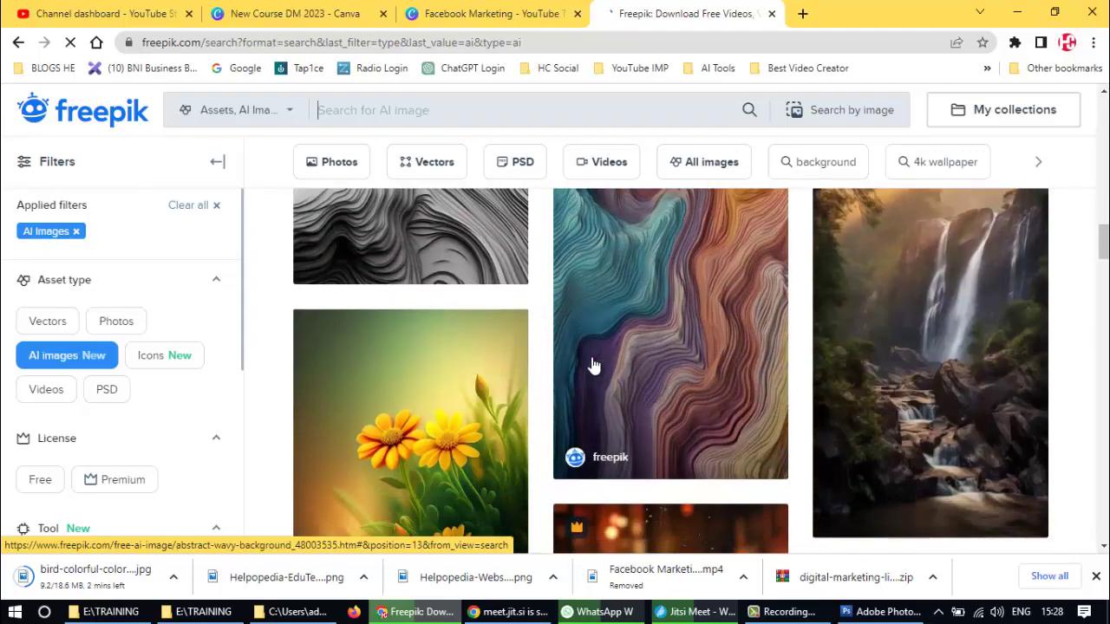
pyautogui.scroll(15, 622, 381)
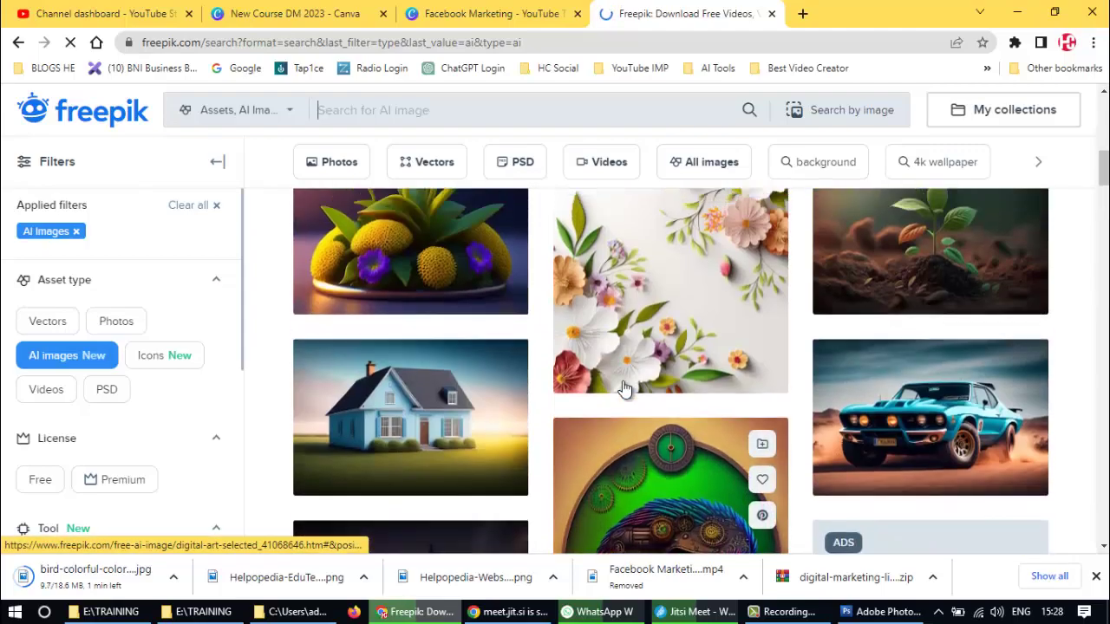
pyautogui.scroll(-2, 574, 377)
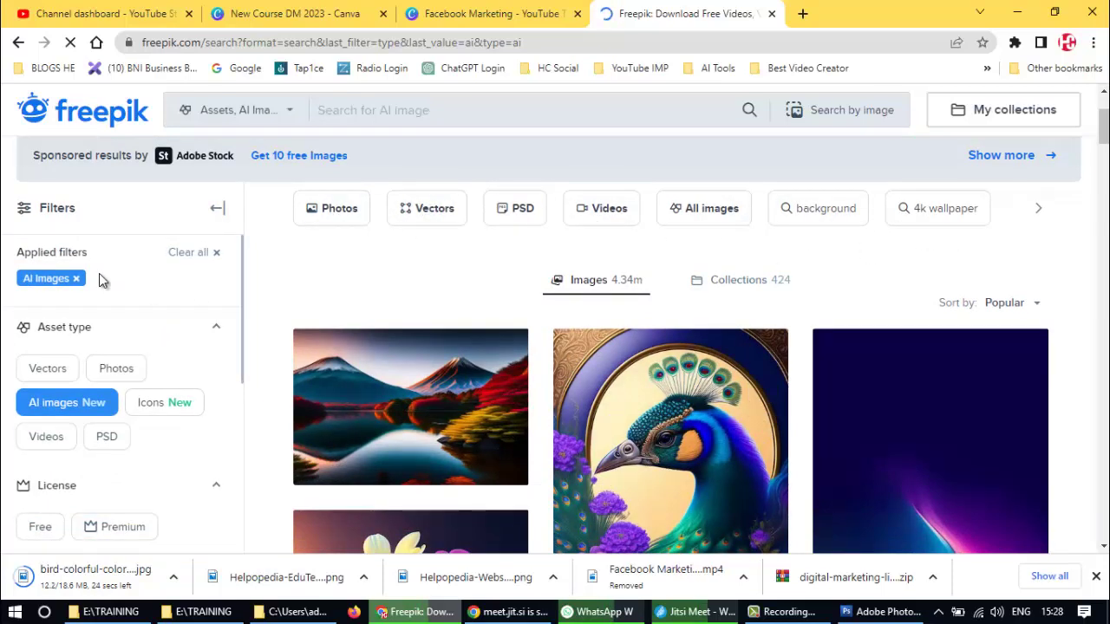
# - Close the New Course DM 2023 Canva page and open placeit.net in a new browser tab
pyautogui.click(261, 16)
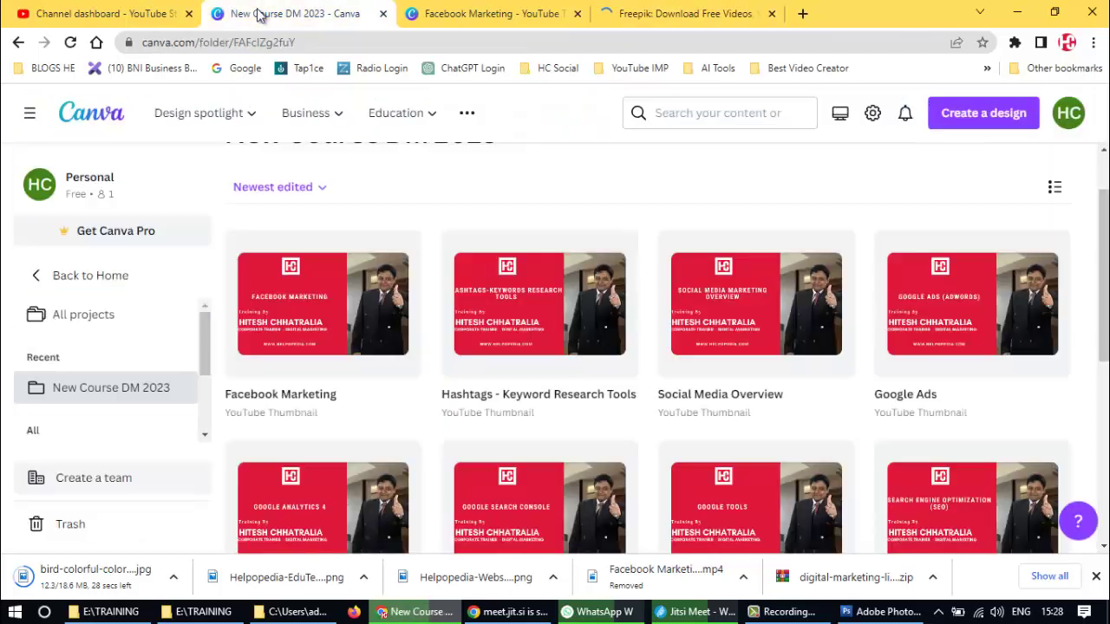
pyautogui.click(382, 16)
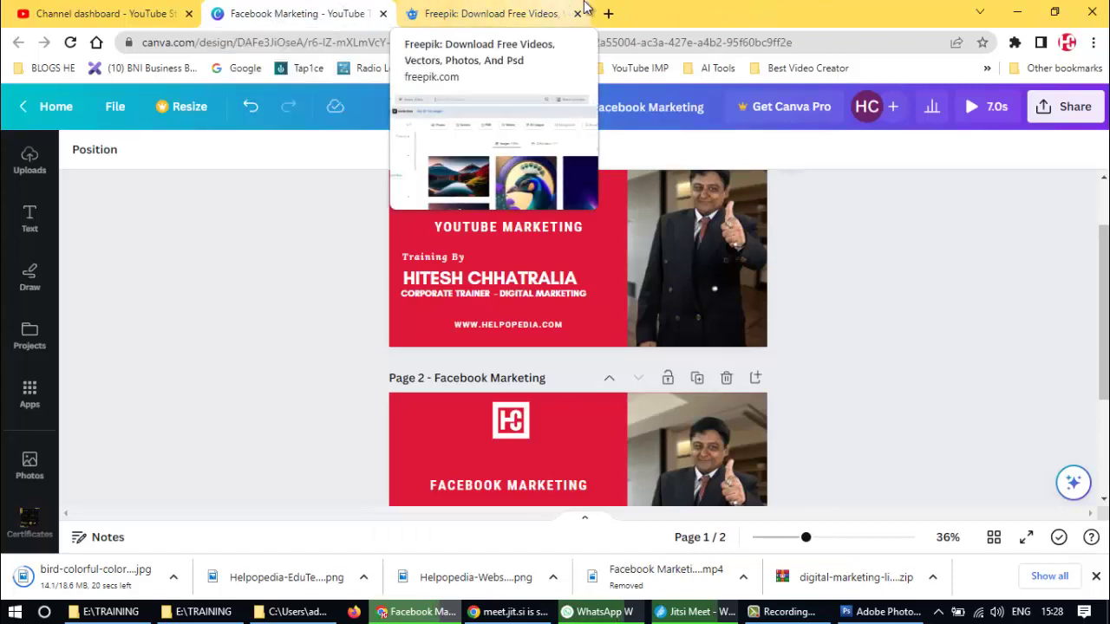
pyautogui.click(610, 15)
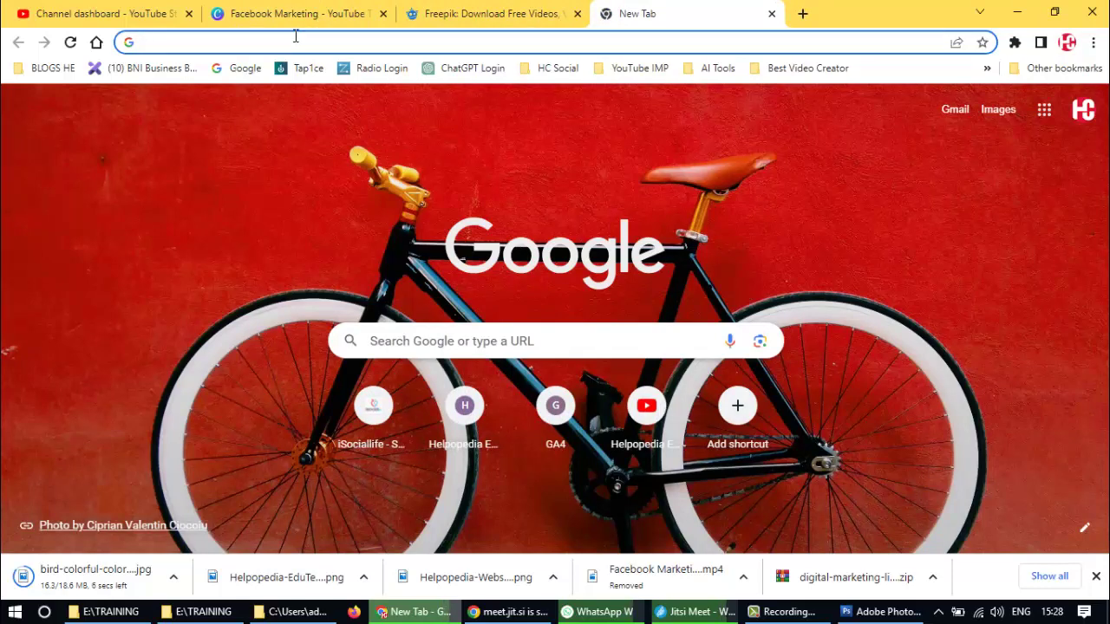
pyautogui.write('place')
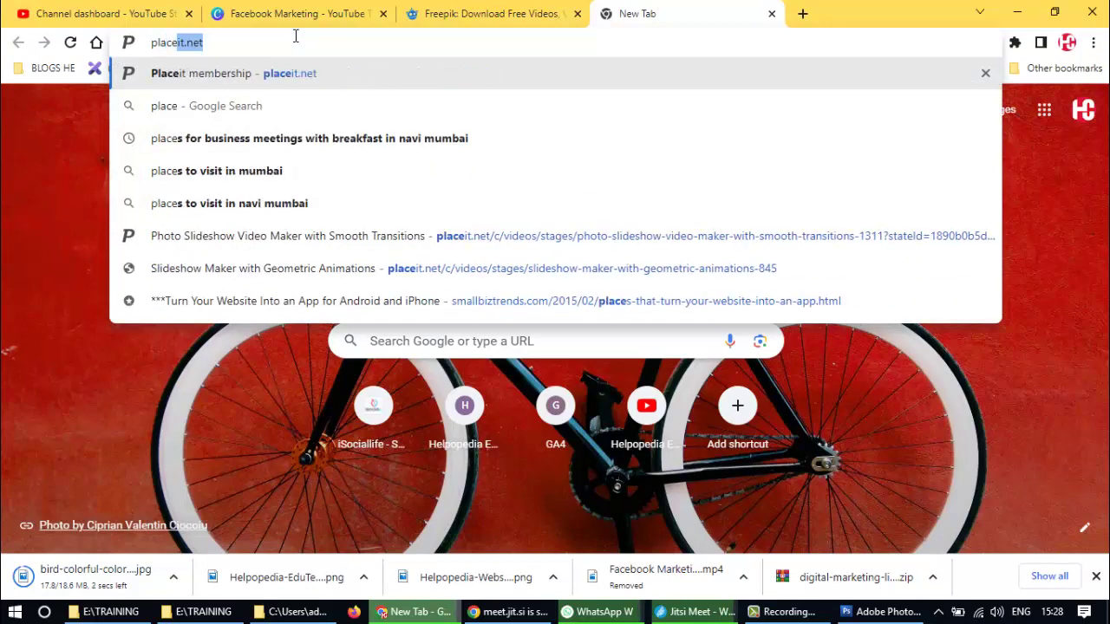
pyautogui.write('it')
pyautogui.press('Return')
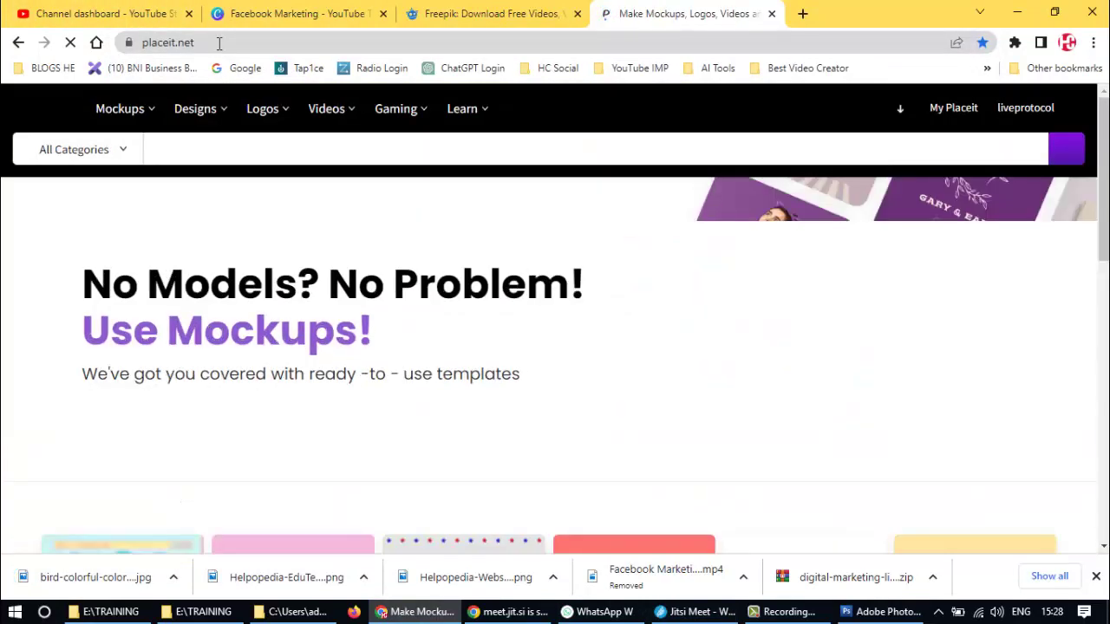
# - Look through Placeit's Learn, Gaming and Videos categories, including Streaming and Intros & Slideshows
pyautogui.moveTo(326, 109)
pyautogui.moveTo(390, 185)
pyautogui.click(512, 246)
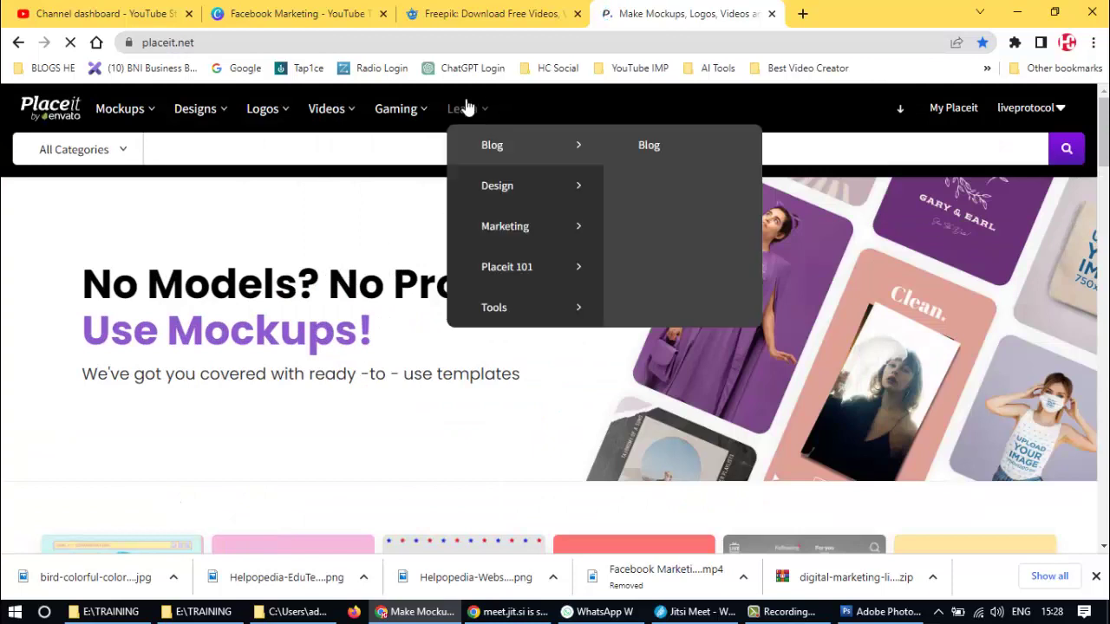
pyautogui.moveTo(385, 111)
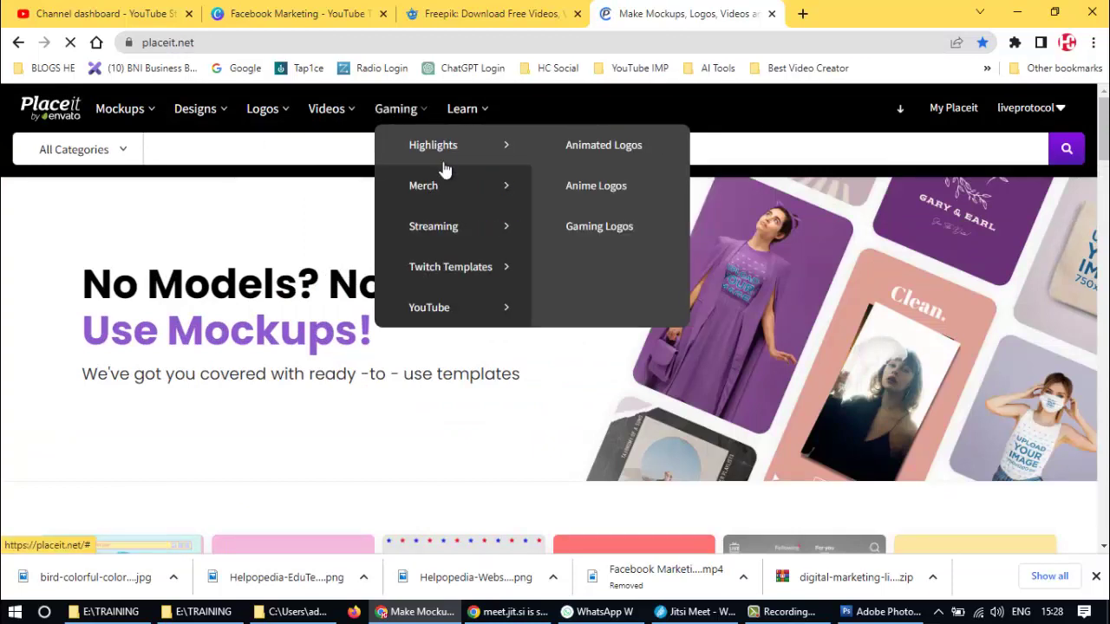
pyautogui.moveTo(428, 305)
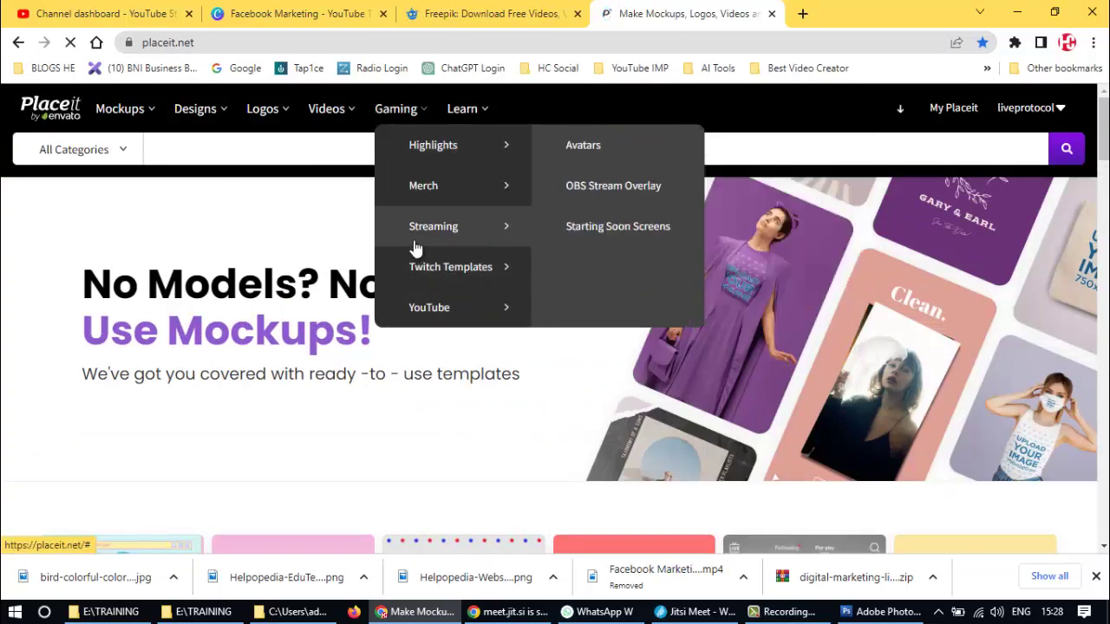
pyautogui.moveTo(340, 109)
pyautogui.moveTo(373, 221)
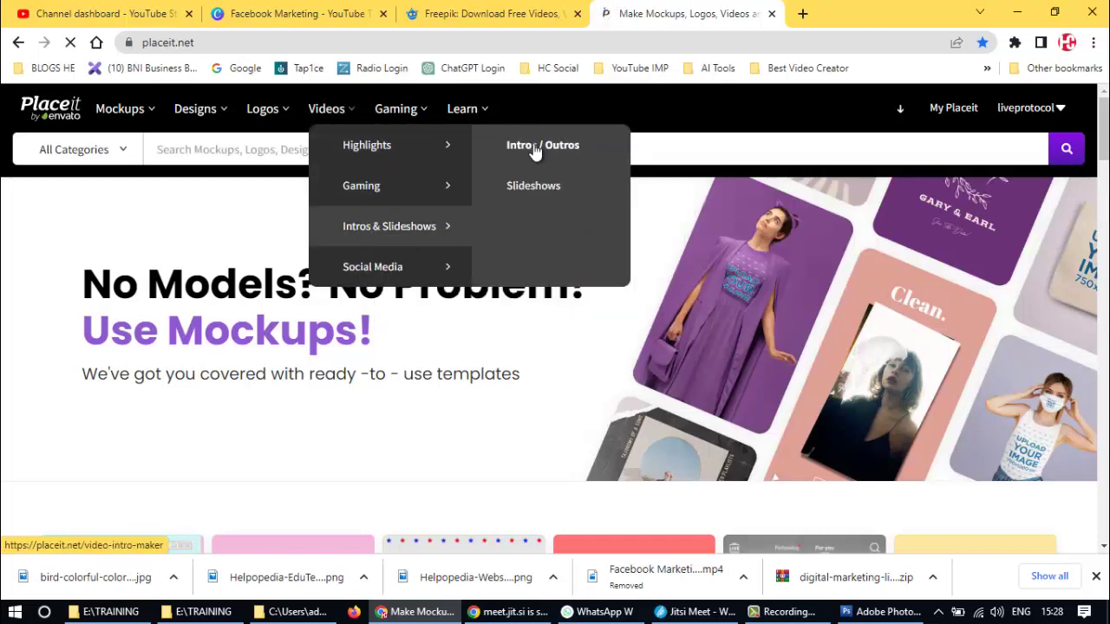
# - Open the Instagram Posts templates among the social media videos and browse the designs
pyautogui.moveTo(374, 270)
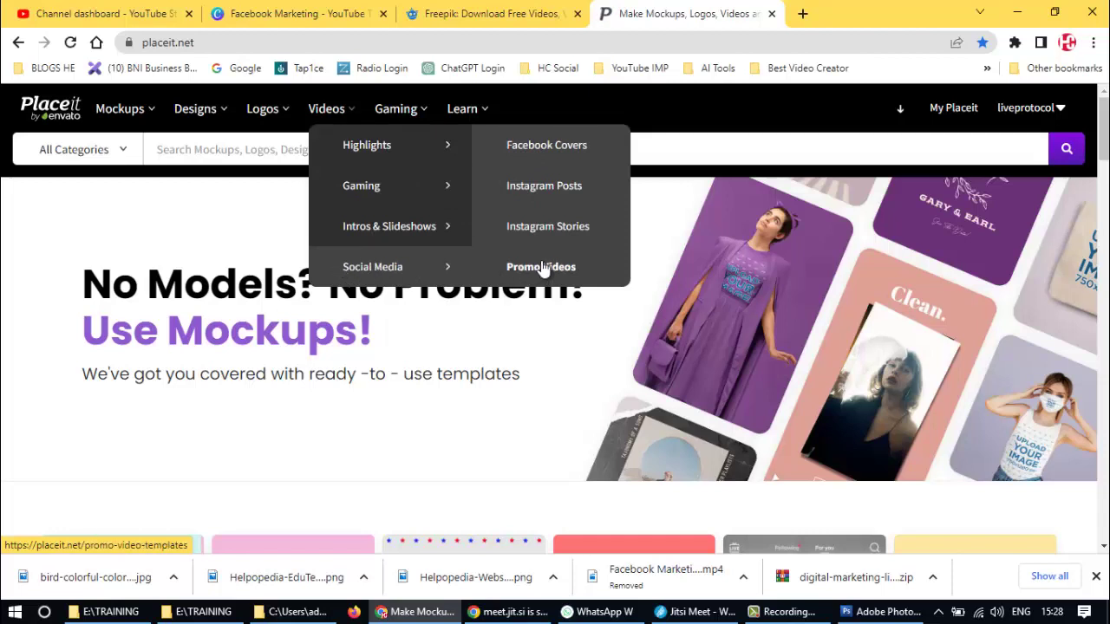
pyautogui.click(550, 189)
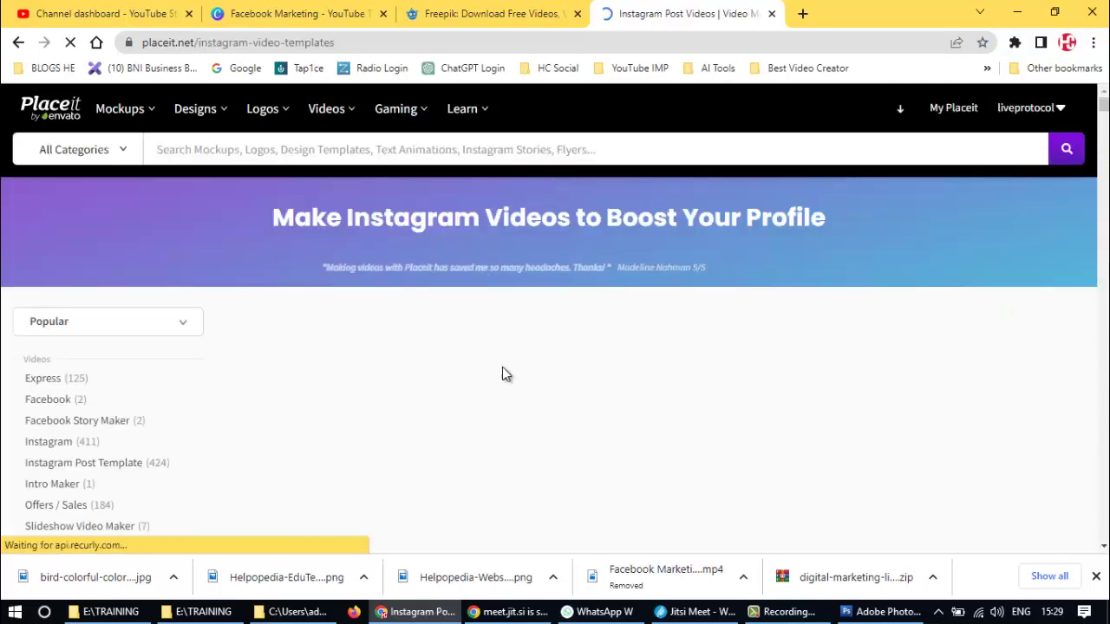
pyautogui.scroll(-2, 549, 352)
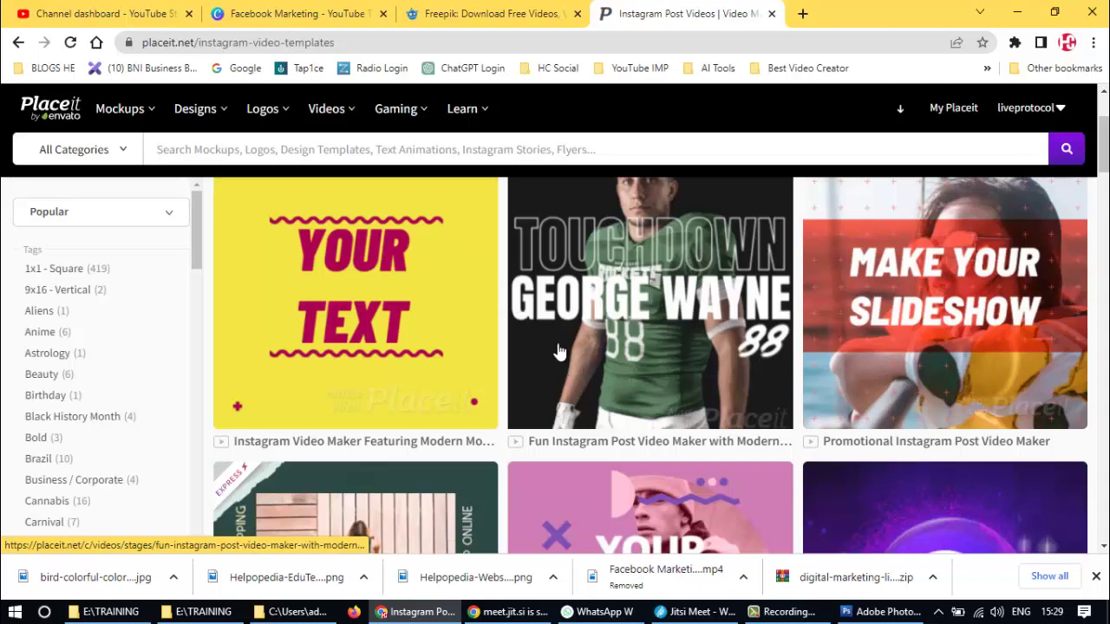
pyautogui.scroll(-3, 674, 319)
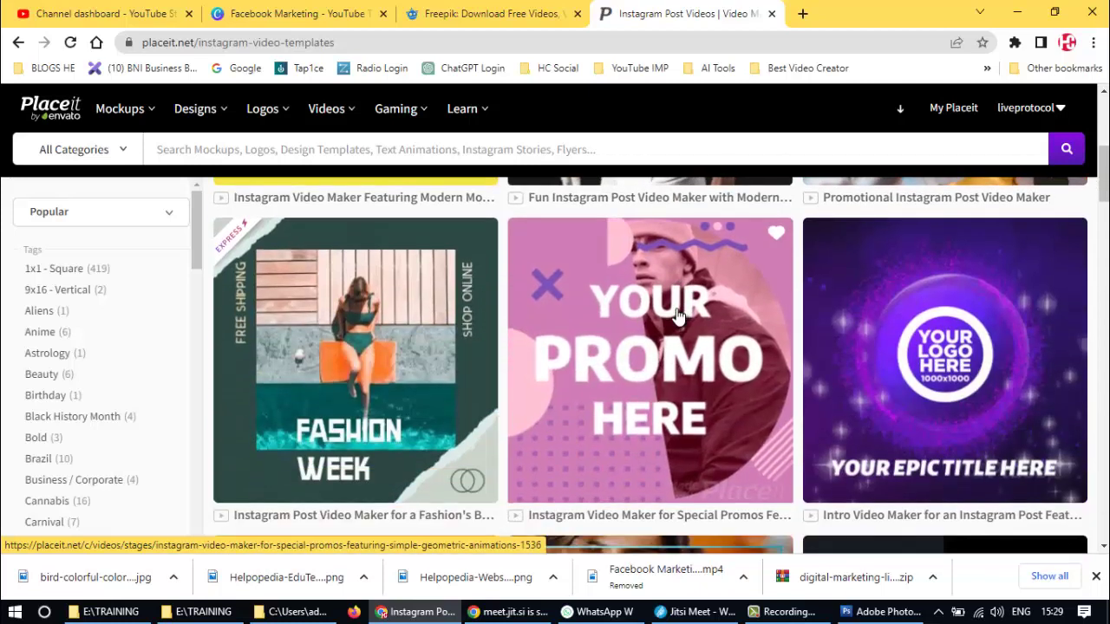
# - Browse further down the popular Instagram post video templates
pyautogui.scroll(-4, 677, 317)
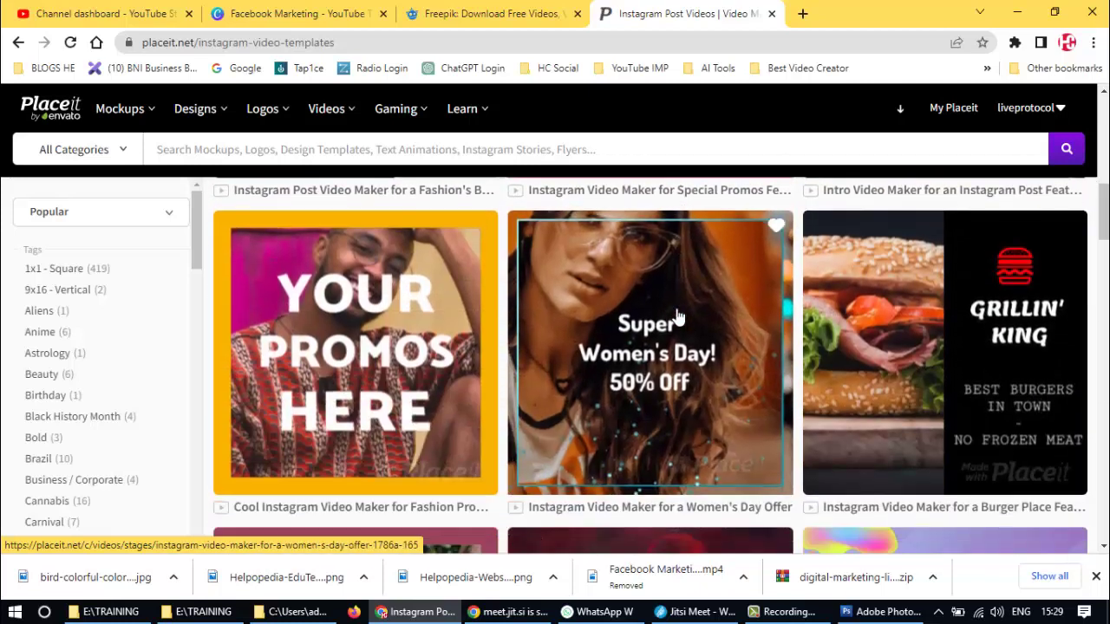
pyautogui.scroll(-5, 677, 318)
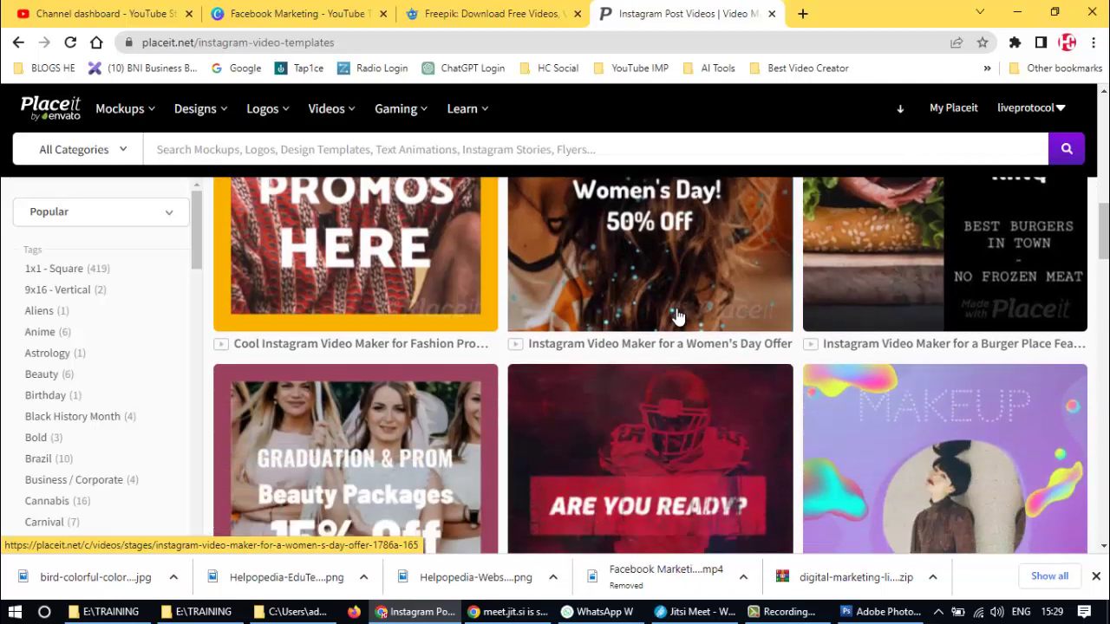
pyautogui.scroll(-2, 677, 317)
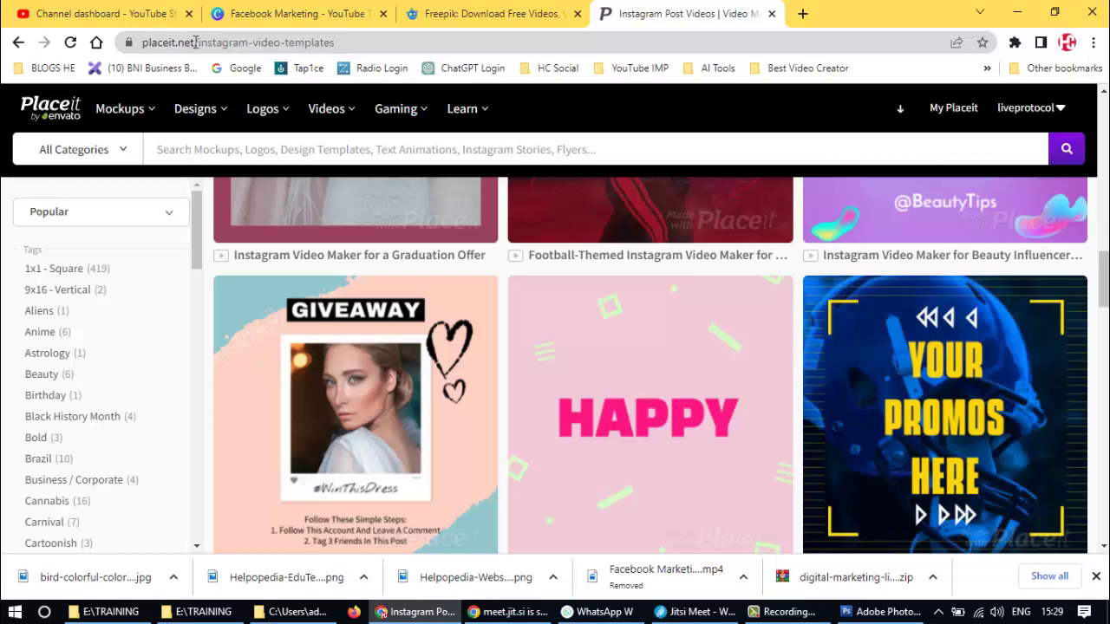
pyautogui.moveTo(195, 43); pyautogui.dragTo(121, 54)
pyautogui.hotkey('ctrl', 'c')
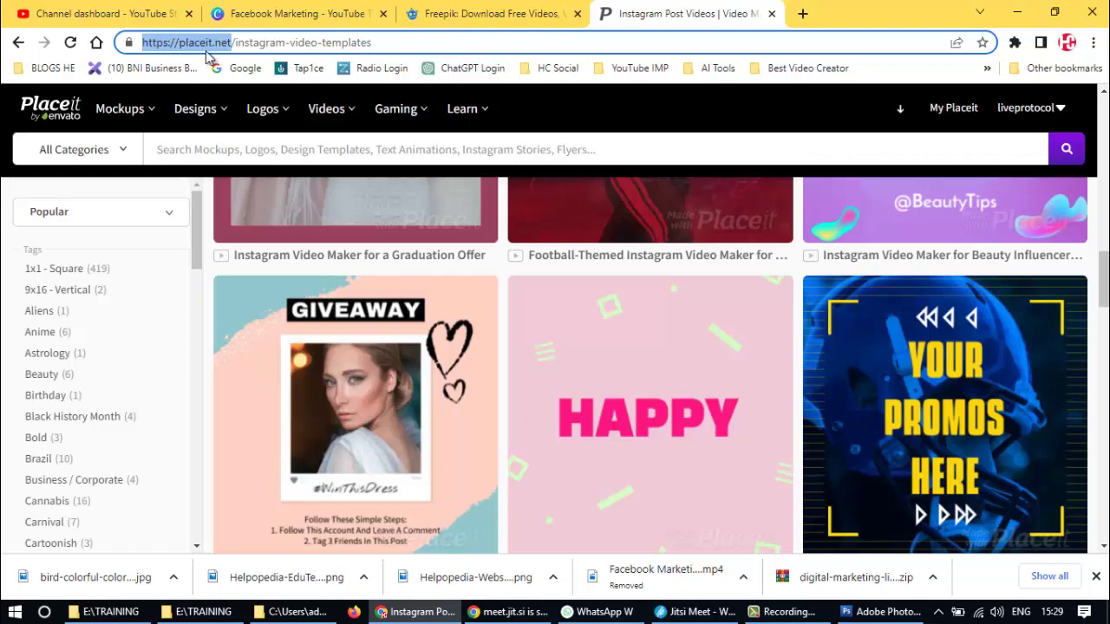
pyautogui.click(600, 611)
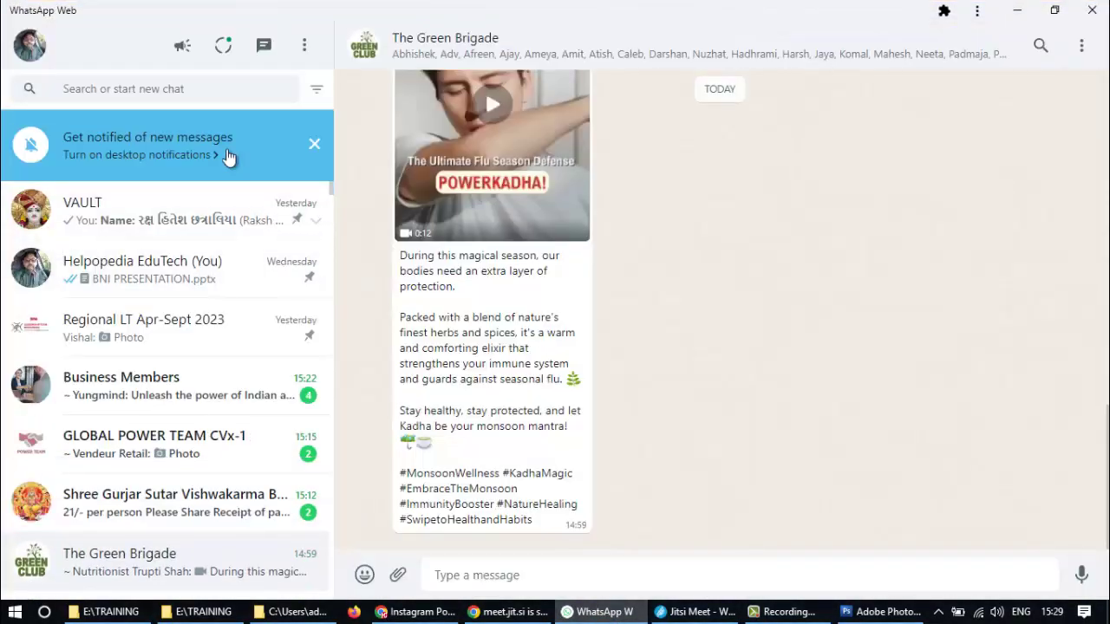
pyautogui.click(153, 91)
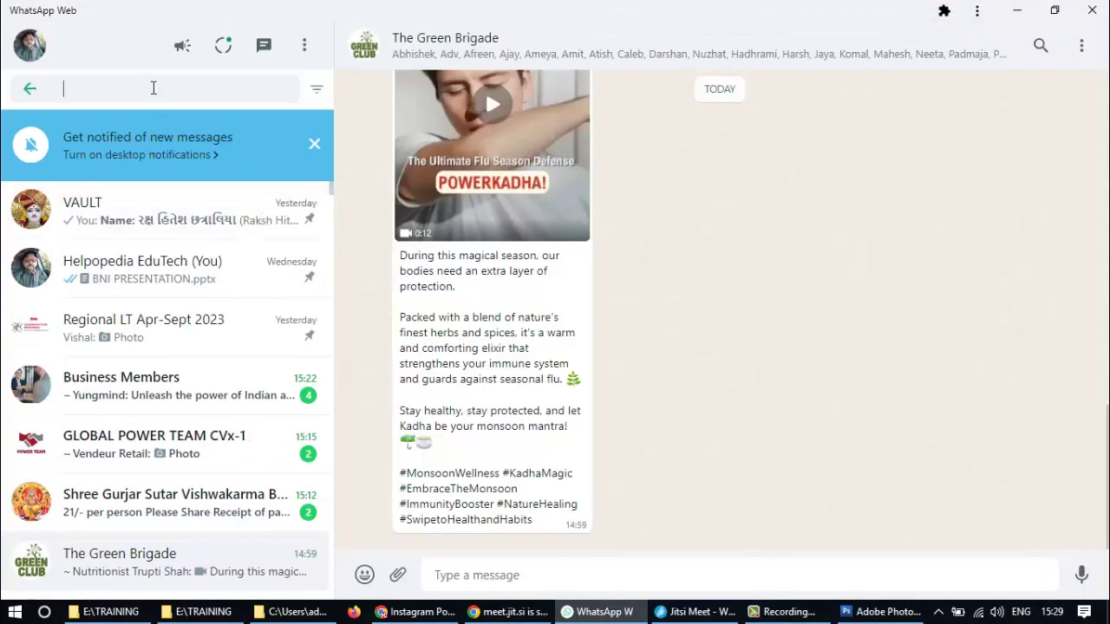
pyautogui.write('wa')
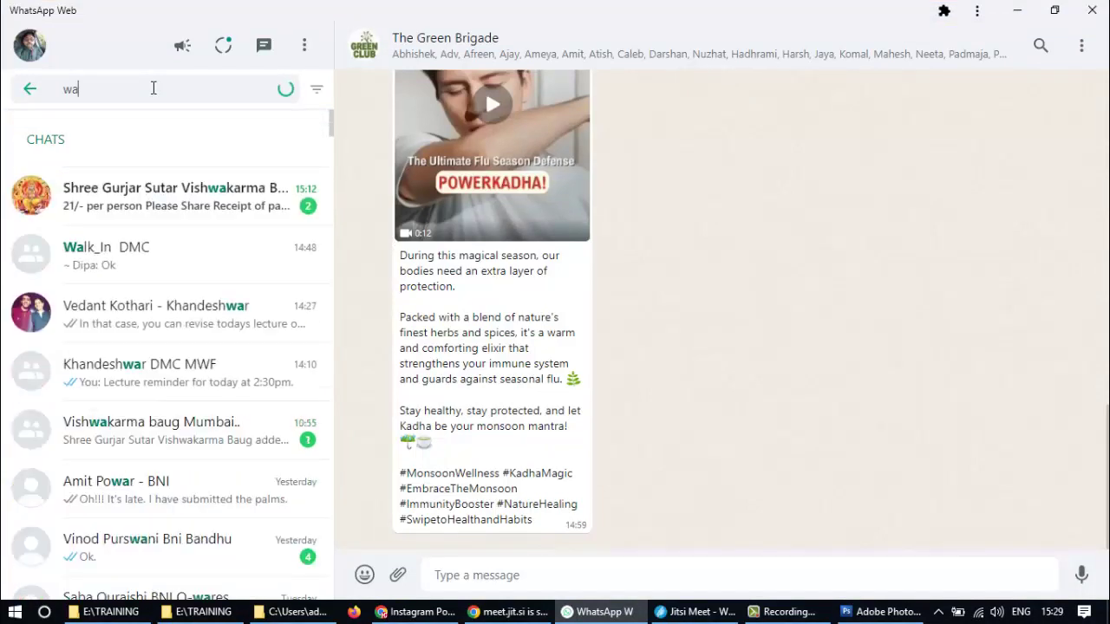
pyautogui.write('lk')
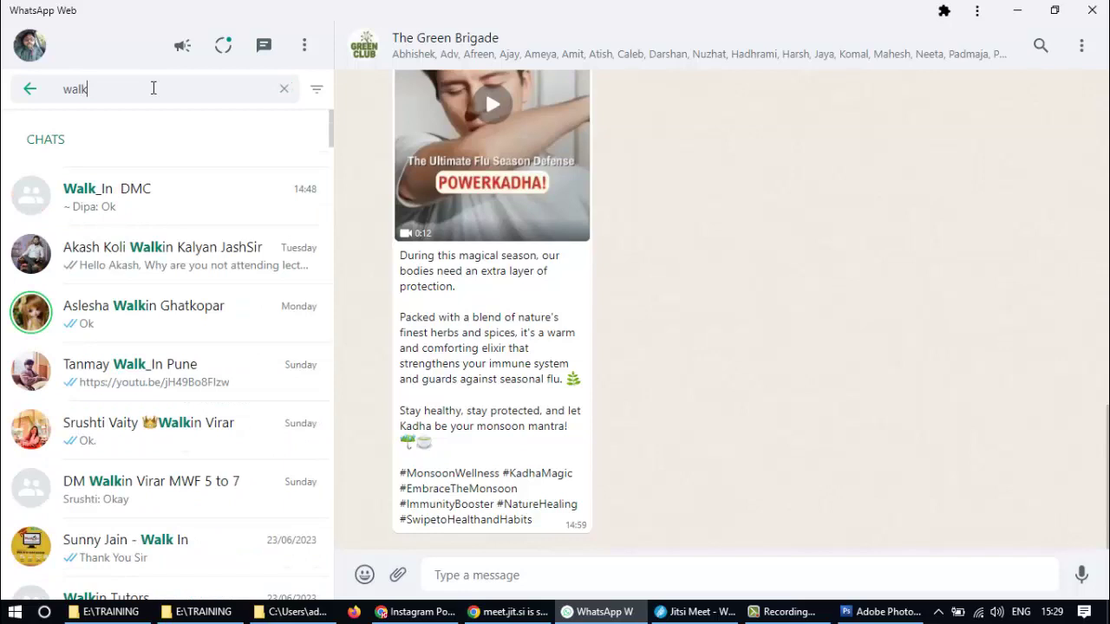
pyautogui.click(155, 211)
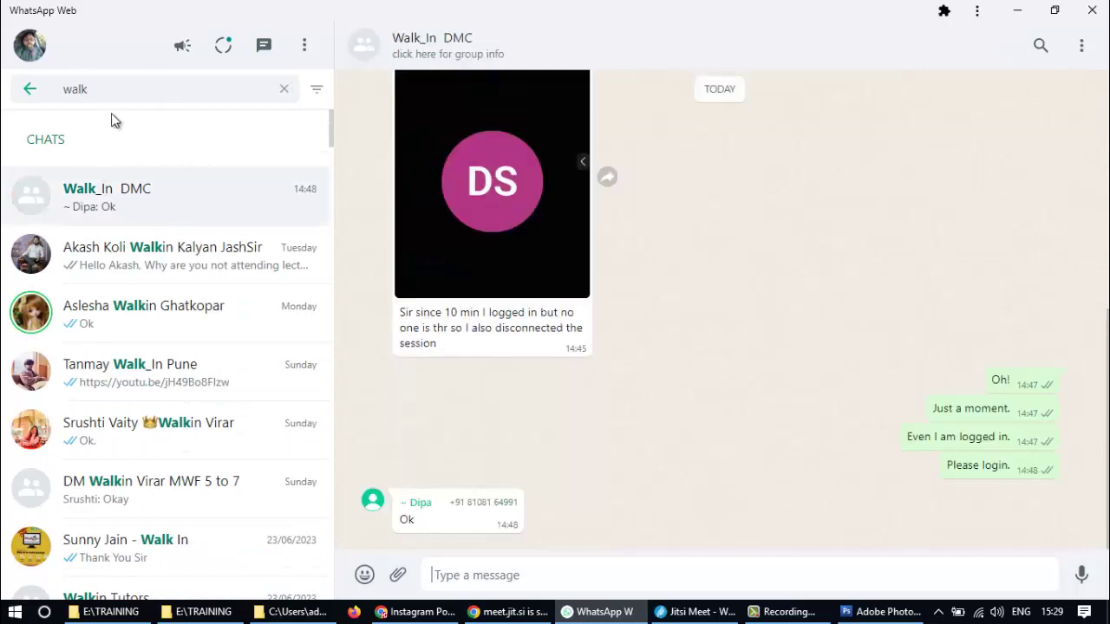
# - Search the WhatsApp chats for "walkin mala"
pyautogui.press('BackSpace')
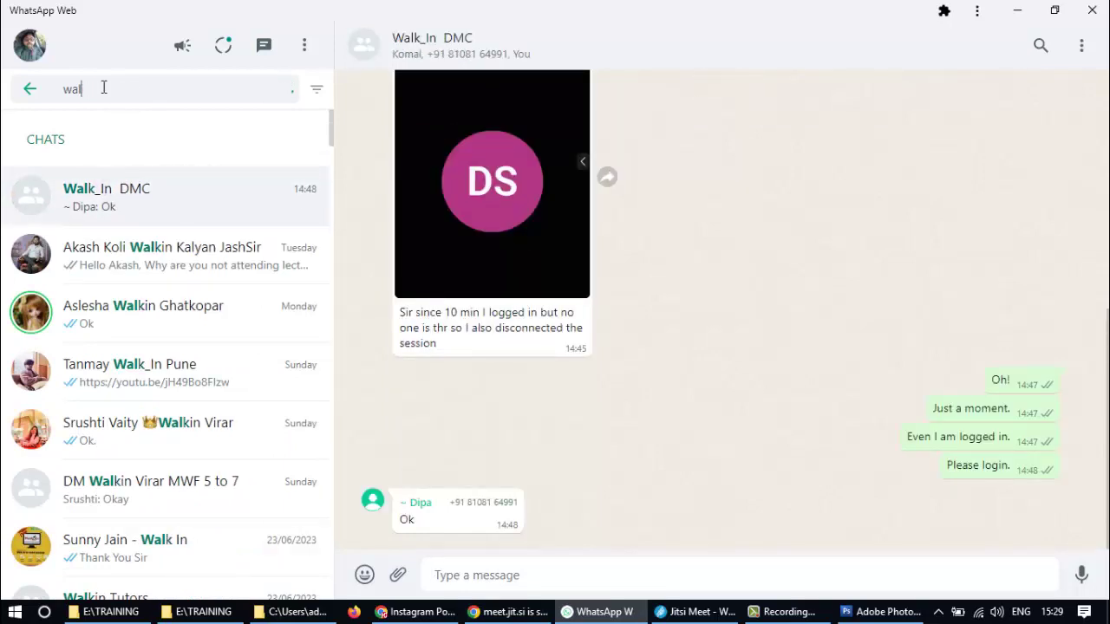
pyautogui.write('k')
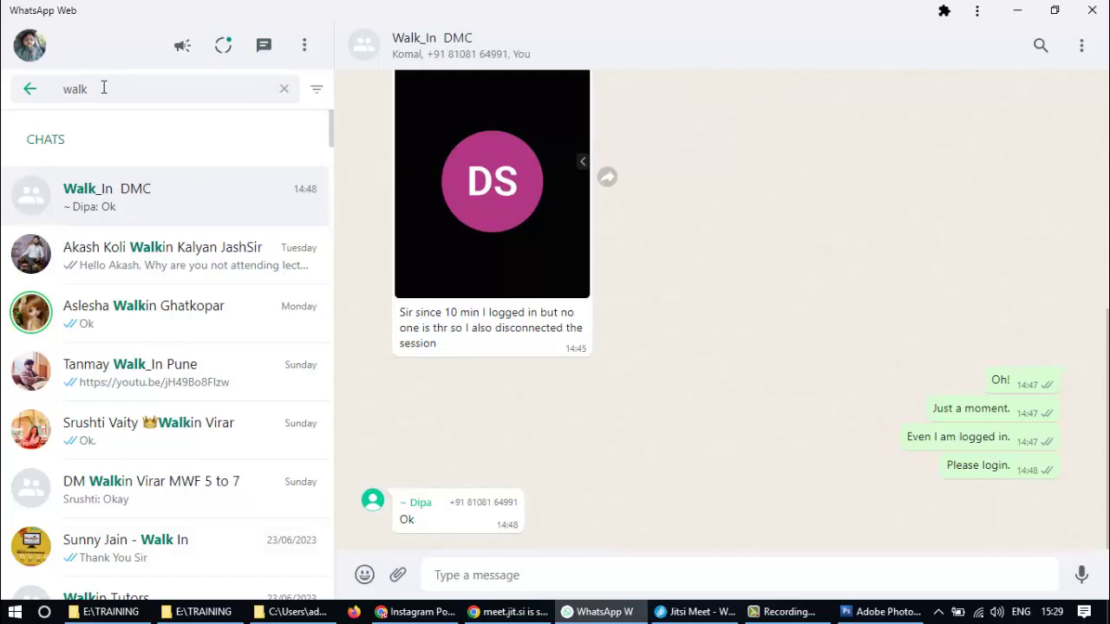
pyautogui.write('in')
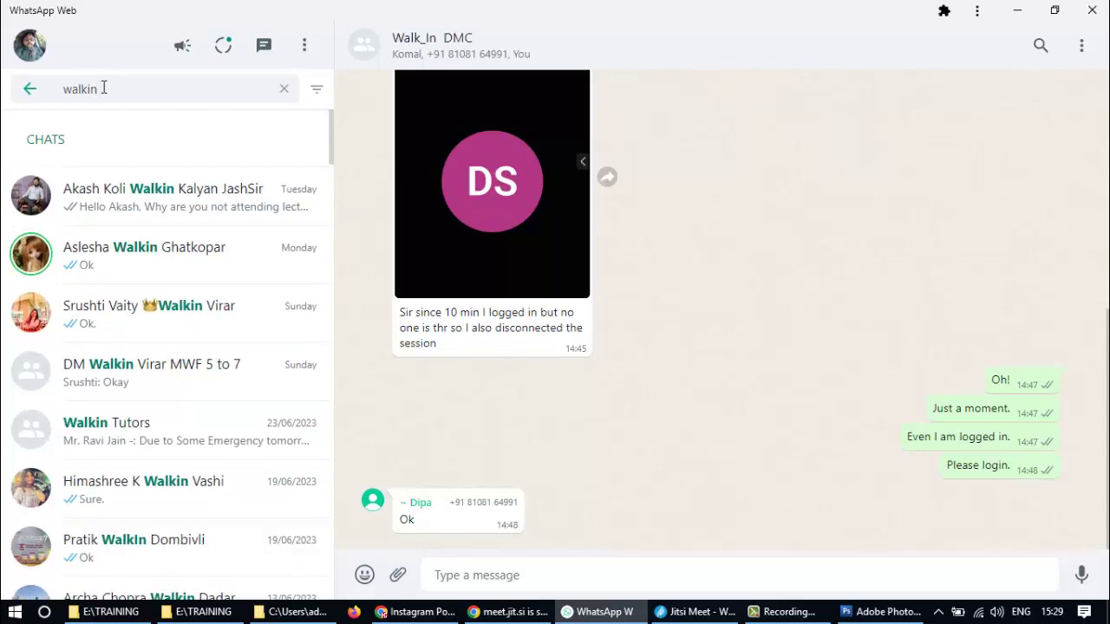
pyautogui.write(' inala')
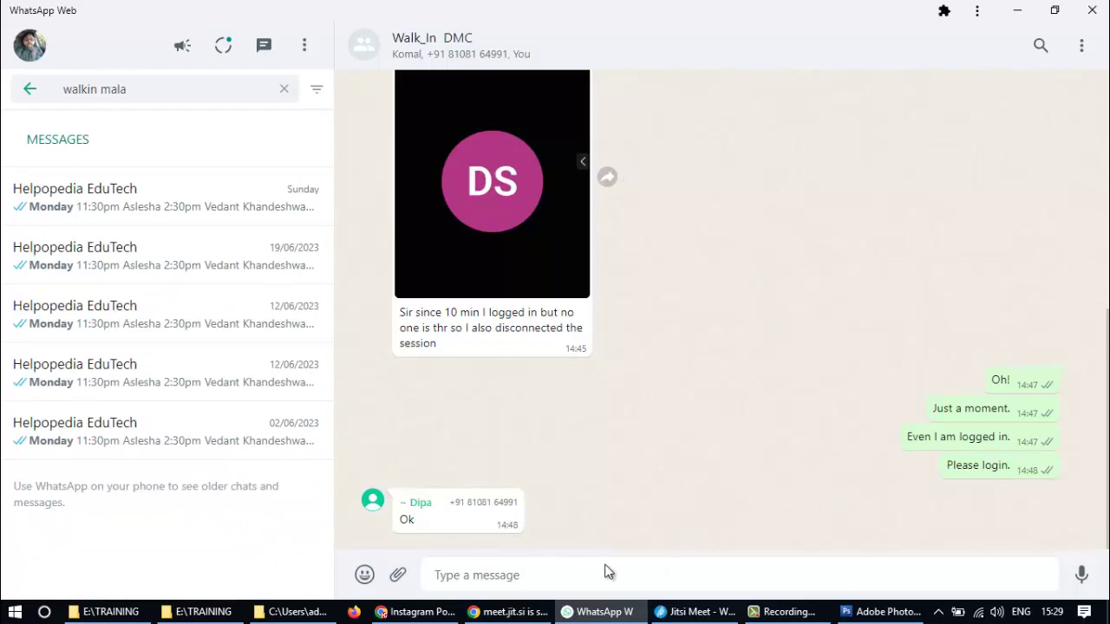
pyautogui.hotkey('ctrl', 'v')
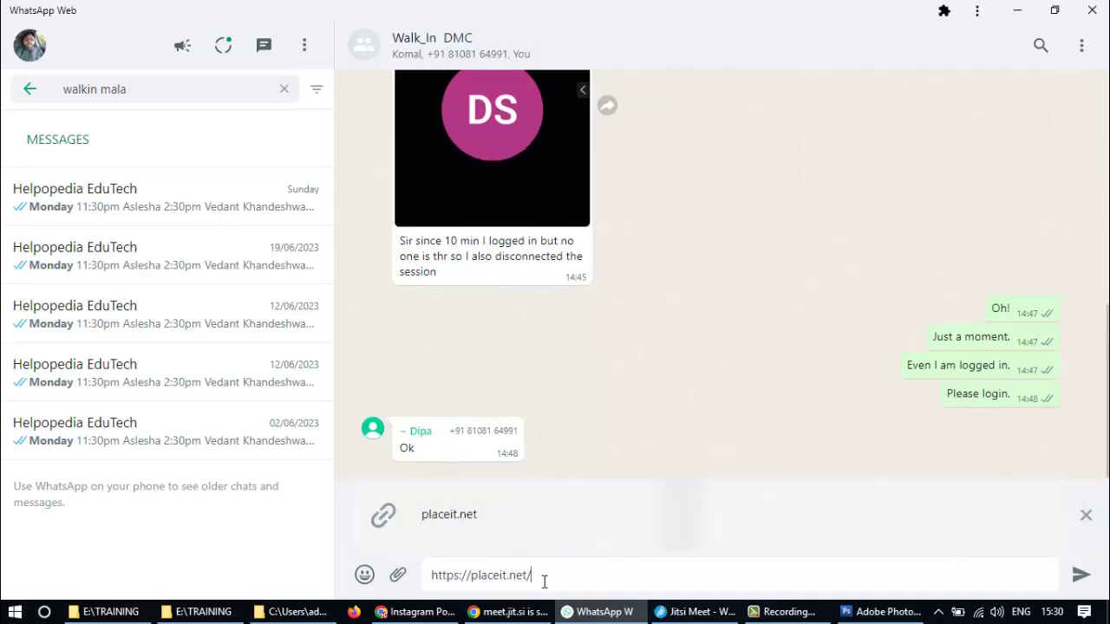
pyautogui.hotkey('shift', 'Return')
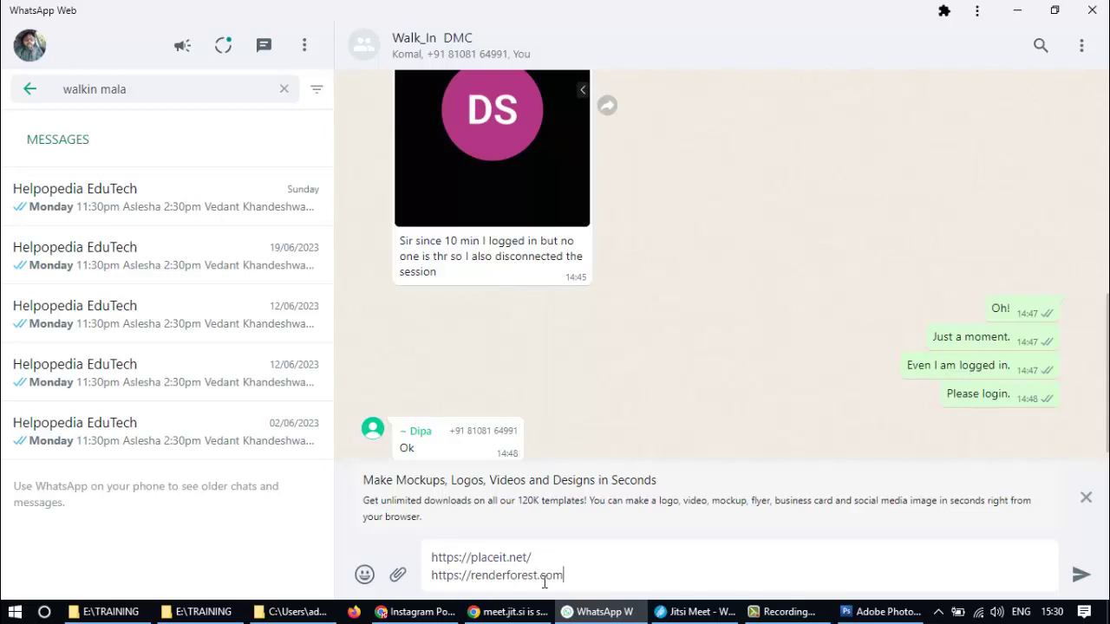
pyautogui.hotkey('shift', 'Return')
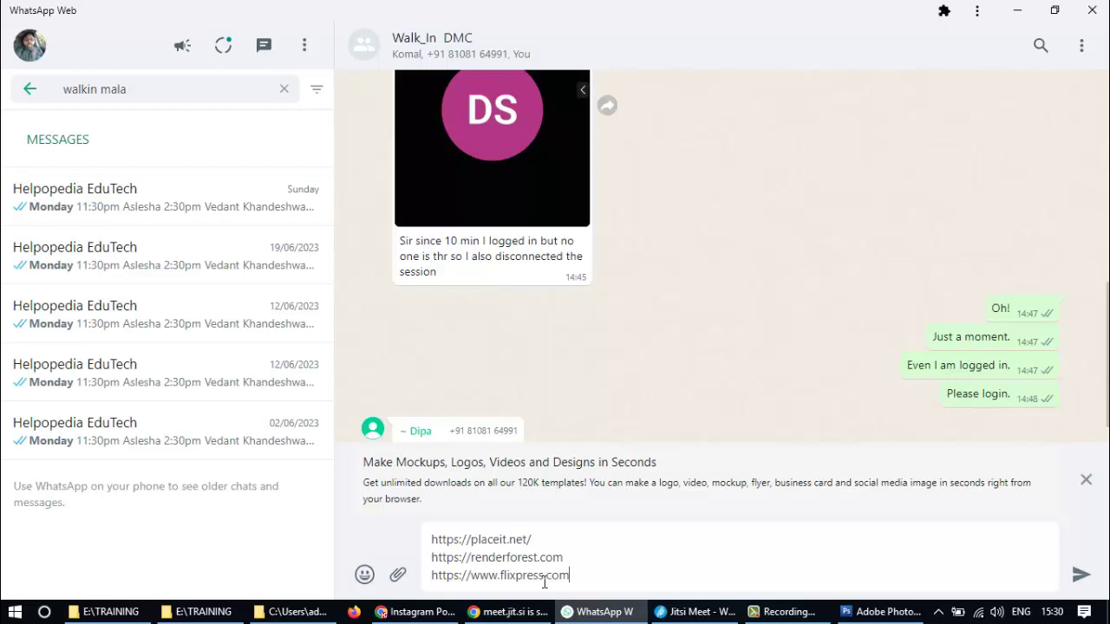
pyautogui.press('Return')
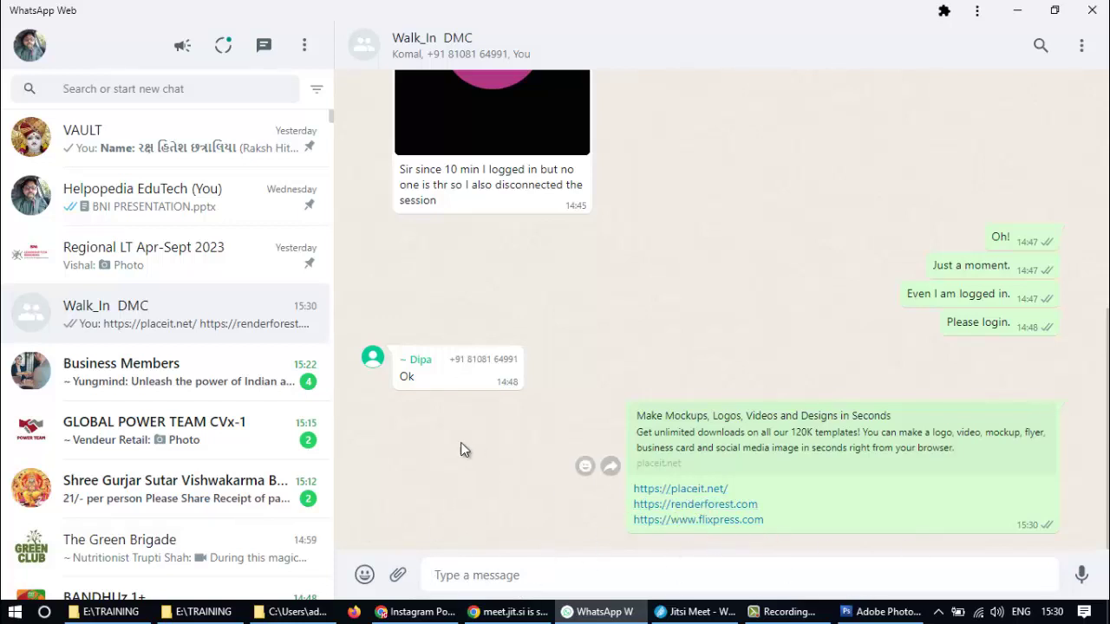
pyautogui.click(1017, 10)
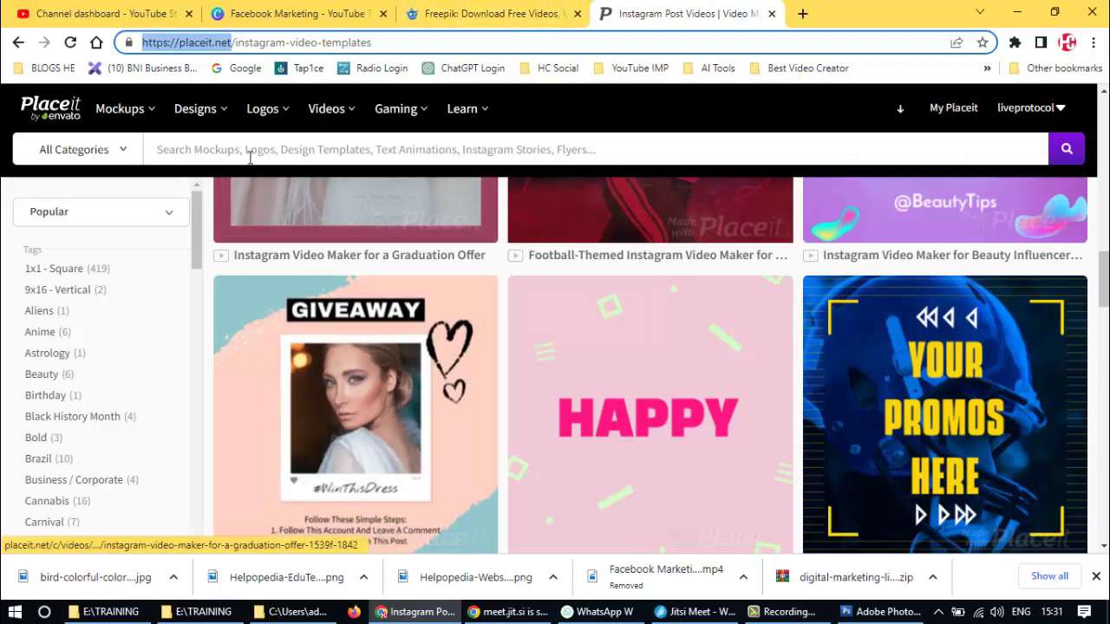
# - Look through the edited and favourite templates in My Placeit, briefly opening the lovely couple T-shirt video and returning
pyautogui.click(951, 118)
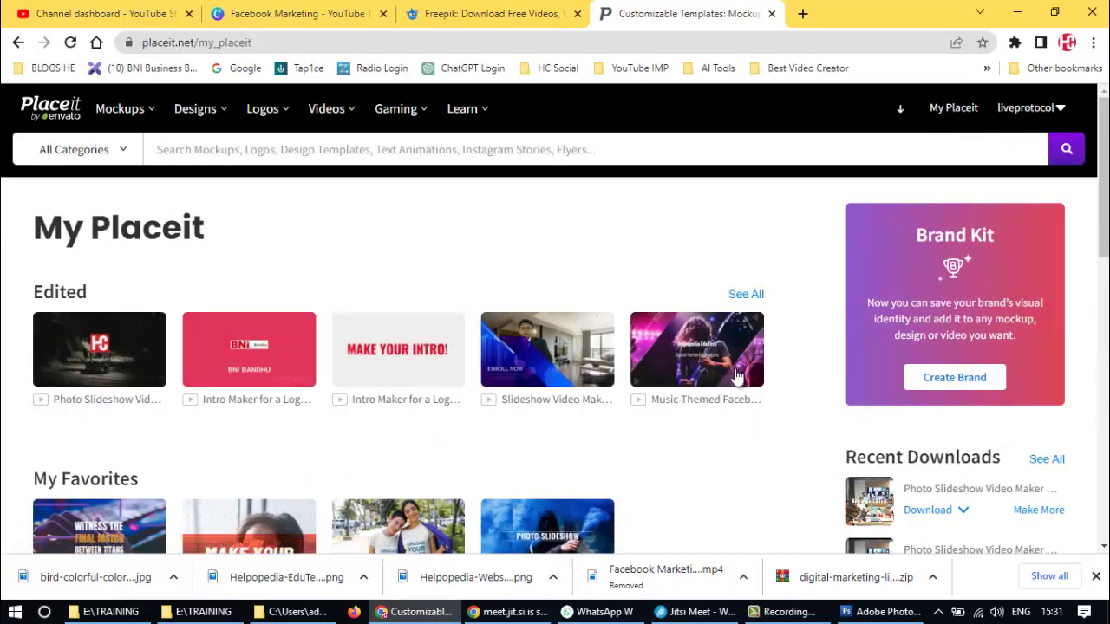
pyautogui.scroll(-2, 724, 416)
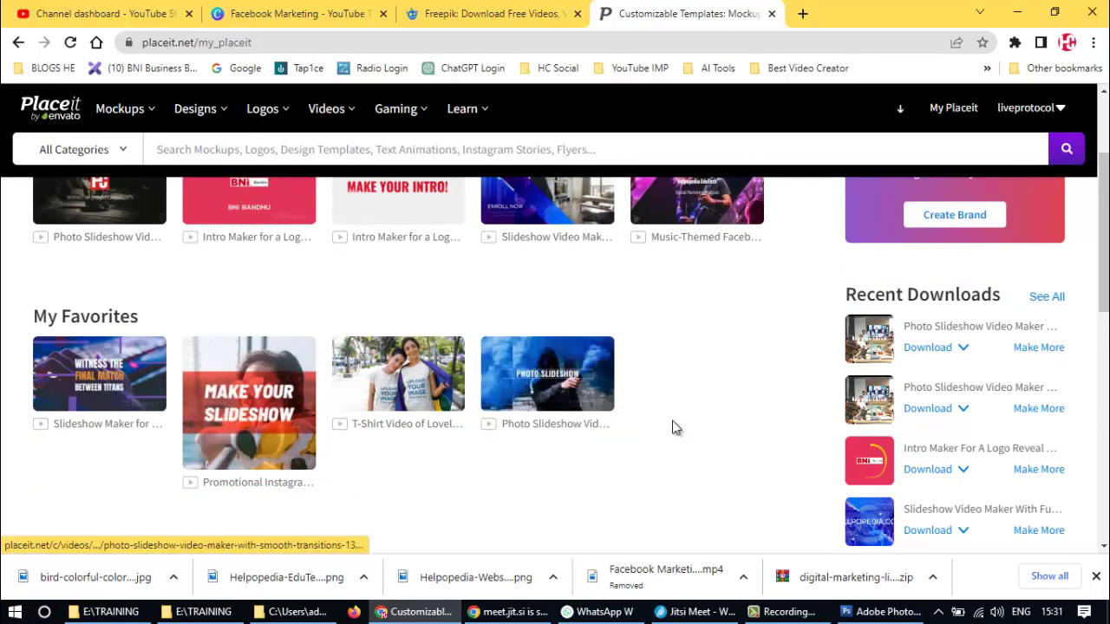
pyautogui.click(387, 408)
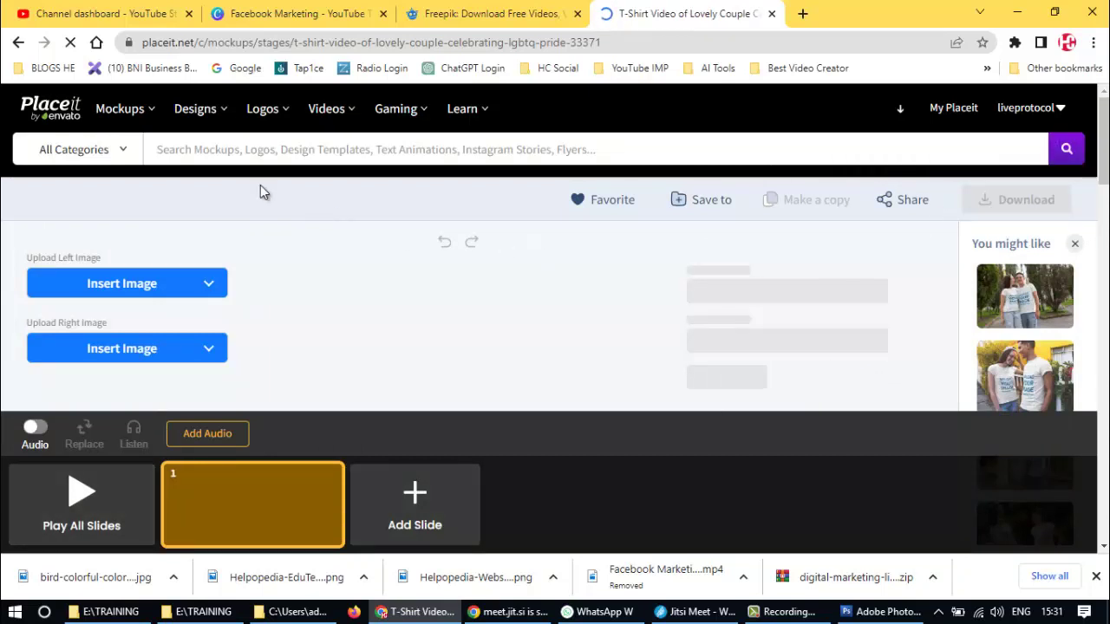
pyautogui.click(17, 43)
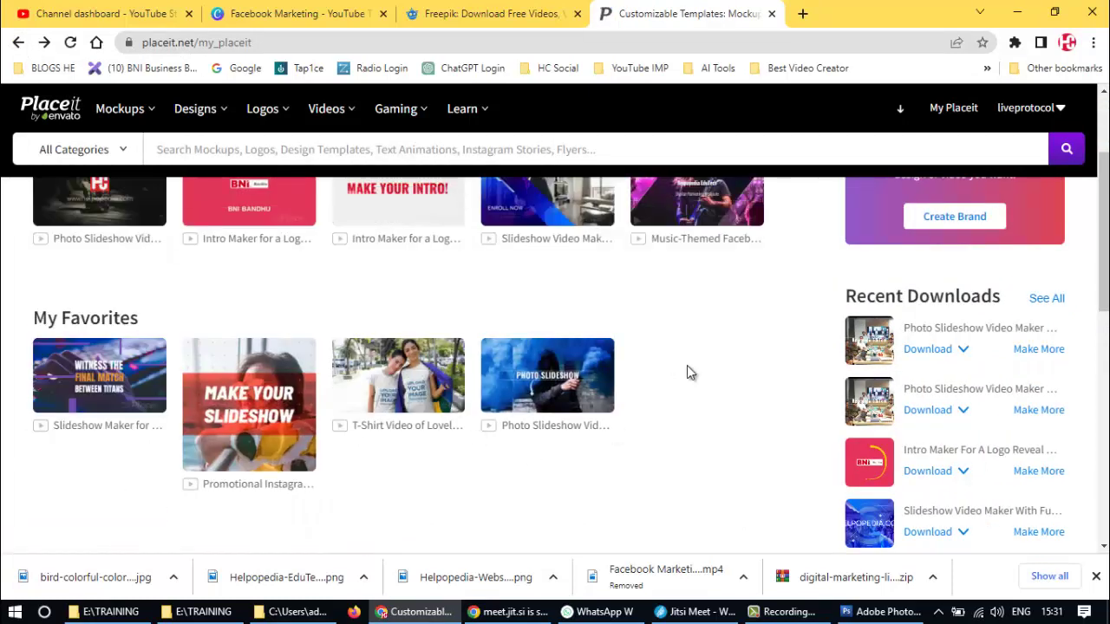
pyautogui.scroll(2, 687, 373)
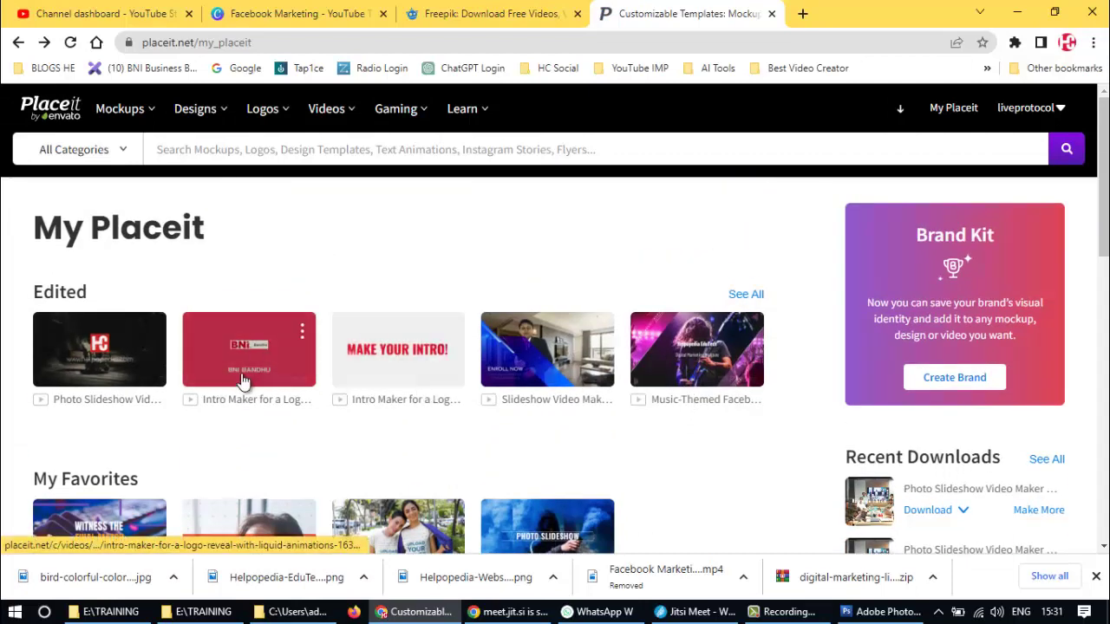
# - View the folder choices for saving the edited Music-Themed video and close them without saving
pyautogui.click(751, 331)
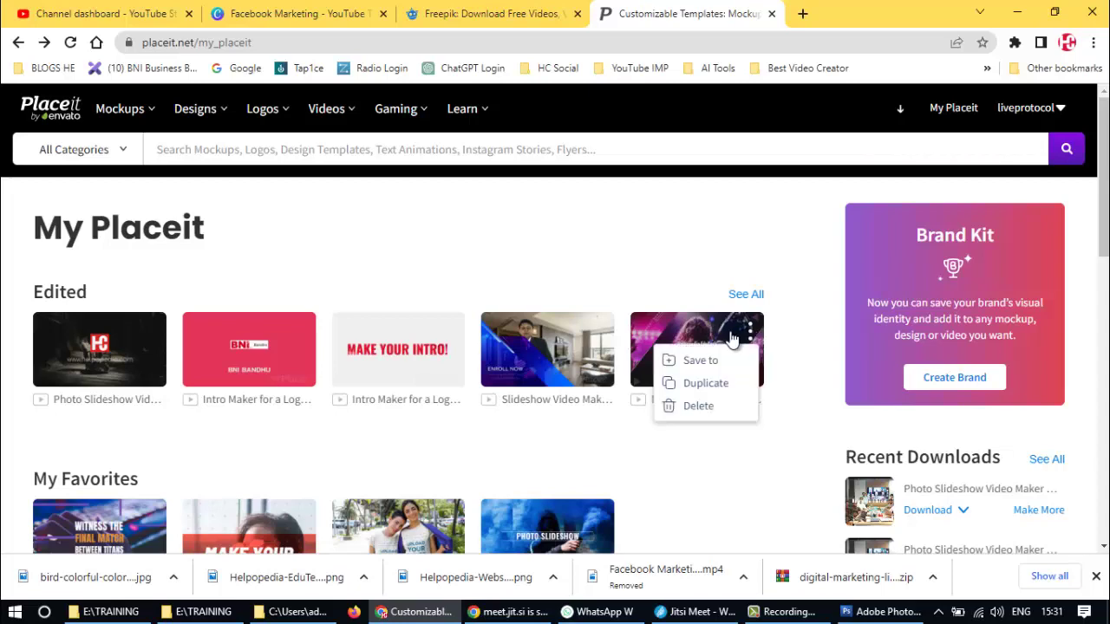
pyautogui.click(702, 362)
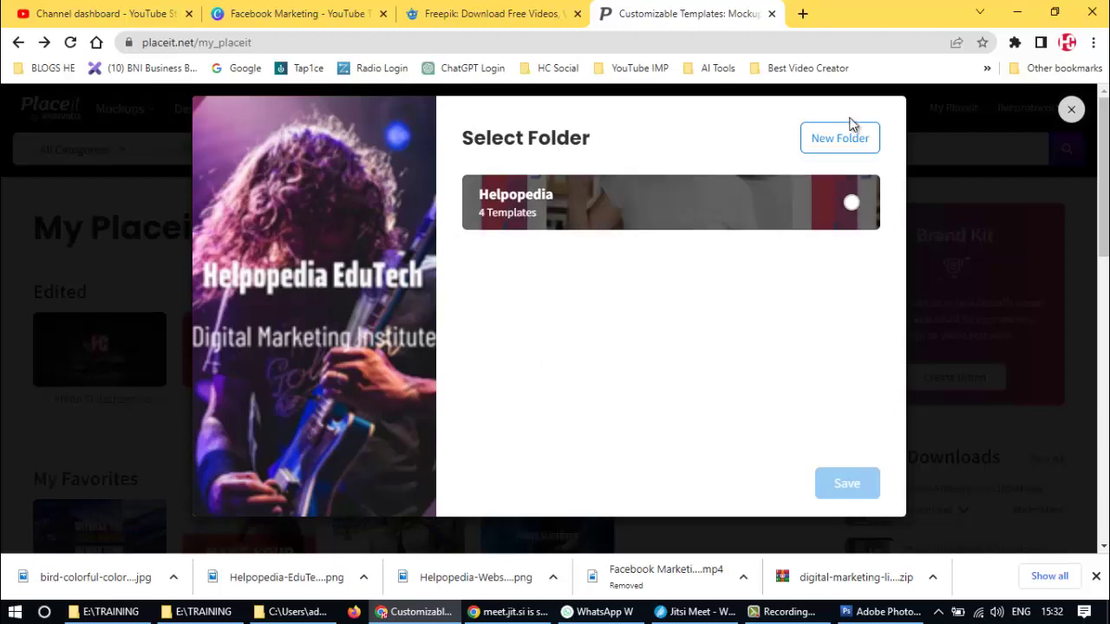
pyautogui.click(1072, 112)
# - Open the Helpopedia folder under My Folders and look over the templates saved in it
pyautogui.scroll(-5, 422, 391)
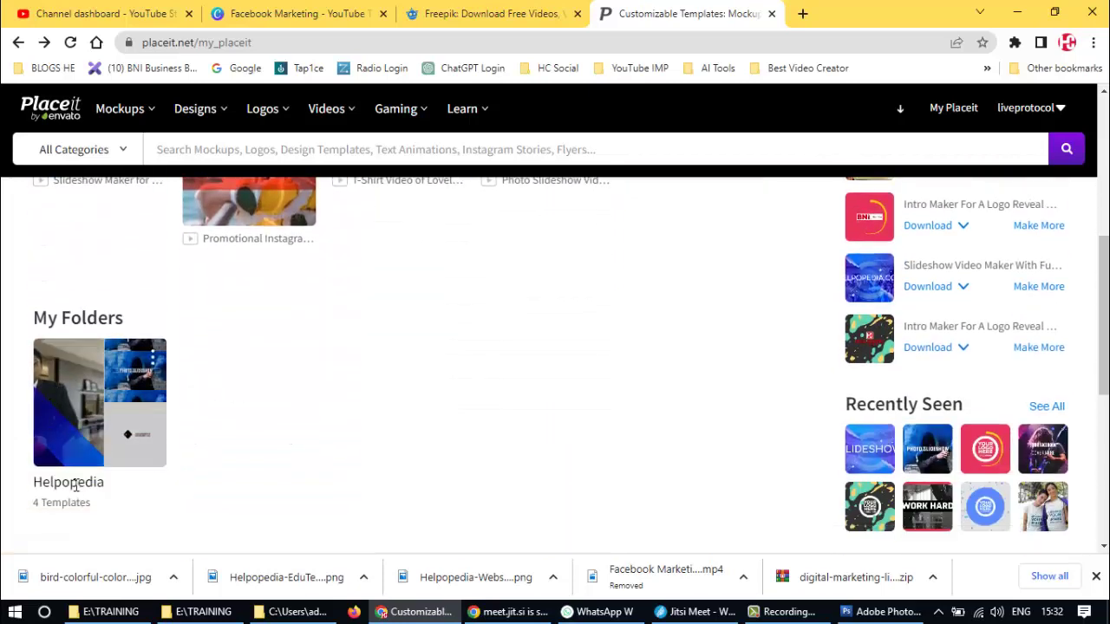
pyautogui.click(82, 453)
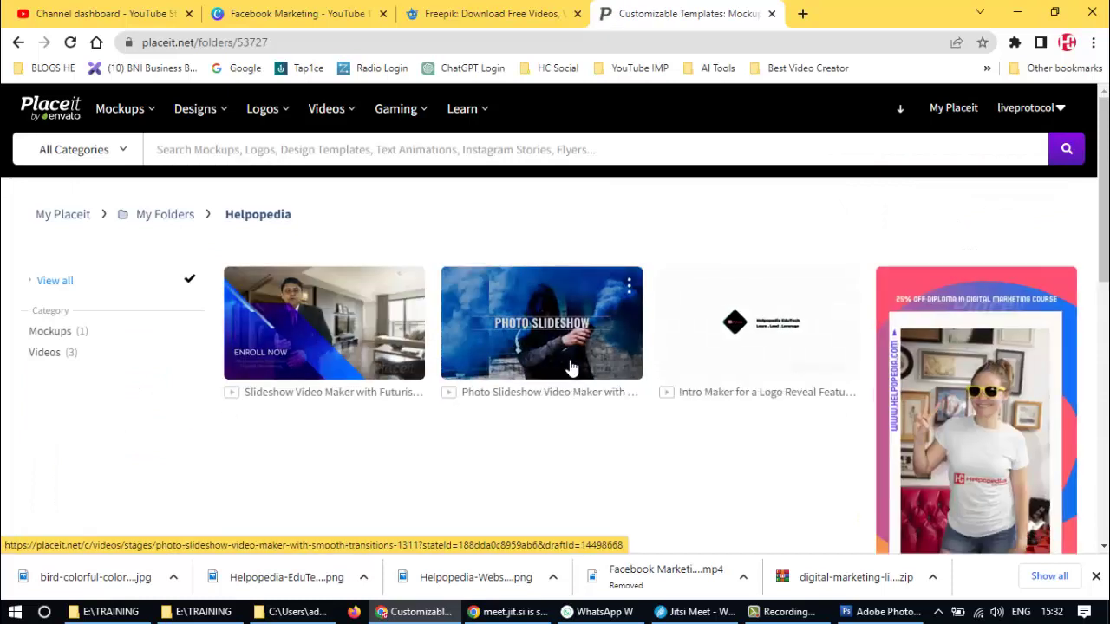
pyautogui.scroll(-2, 657, 344)
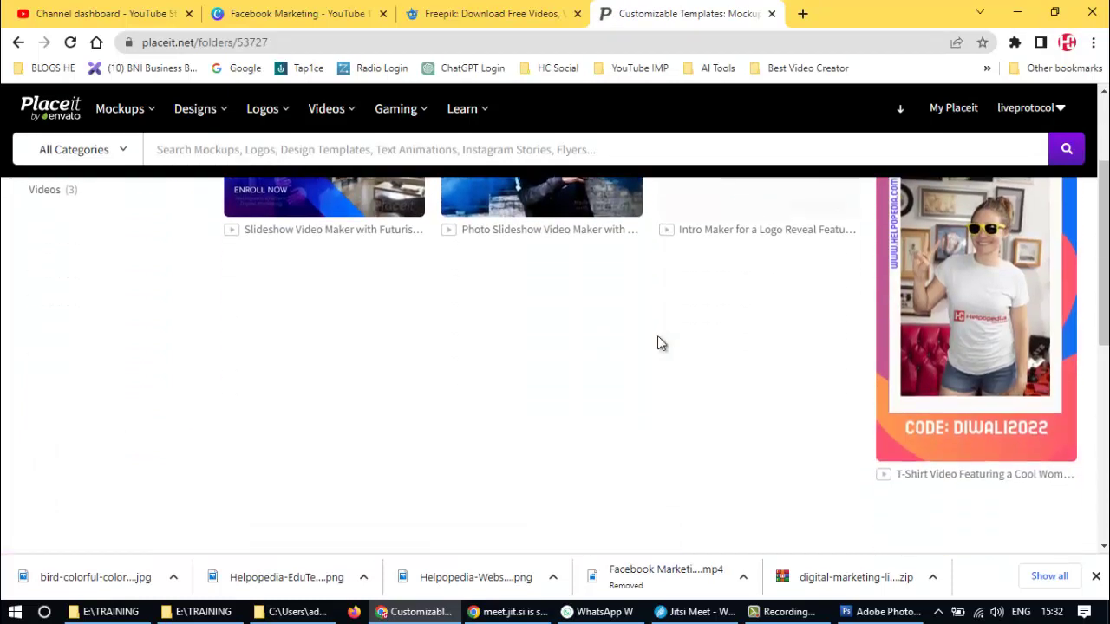
pyautogui.scroll(-1, 658, 343)
pyautogui.scroll(-1, 657, 344)
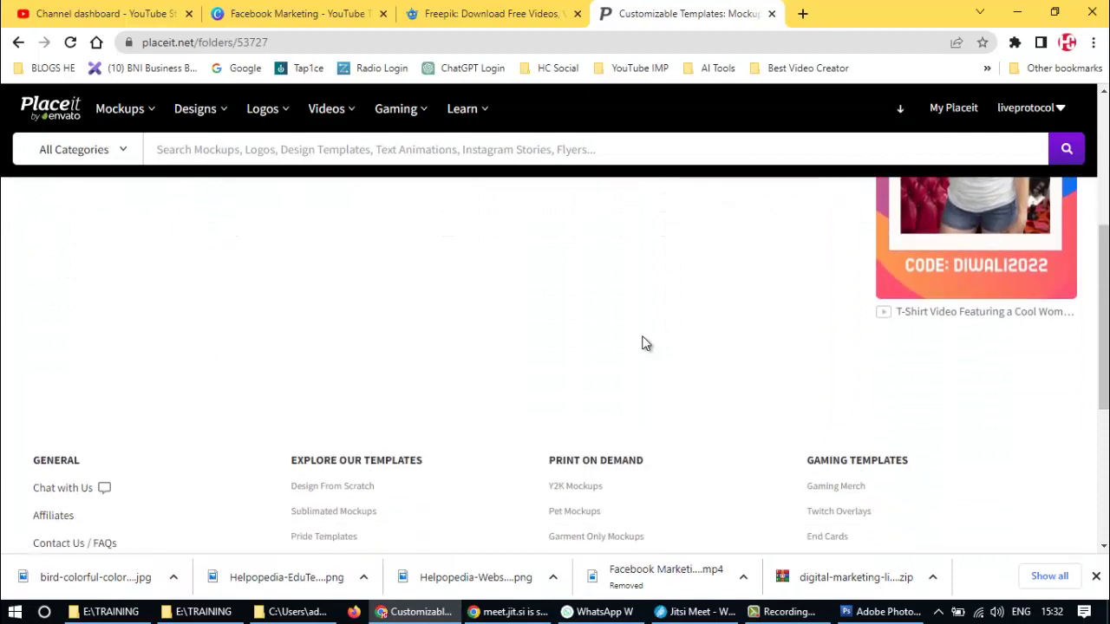
pyautogui.scroll(4, 632, 352)
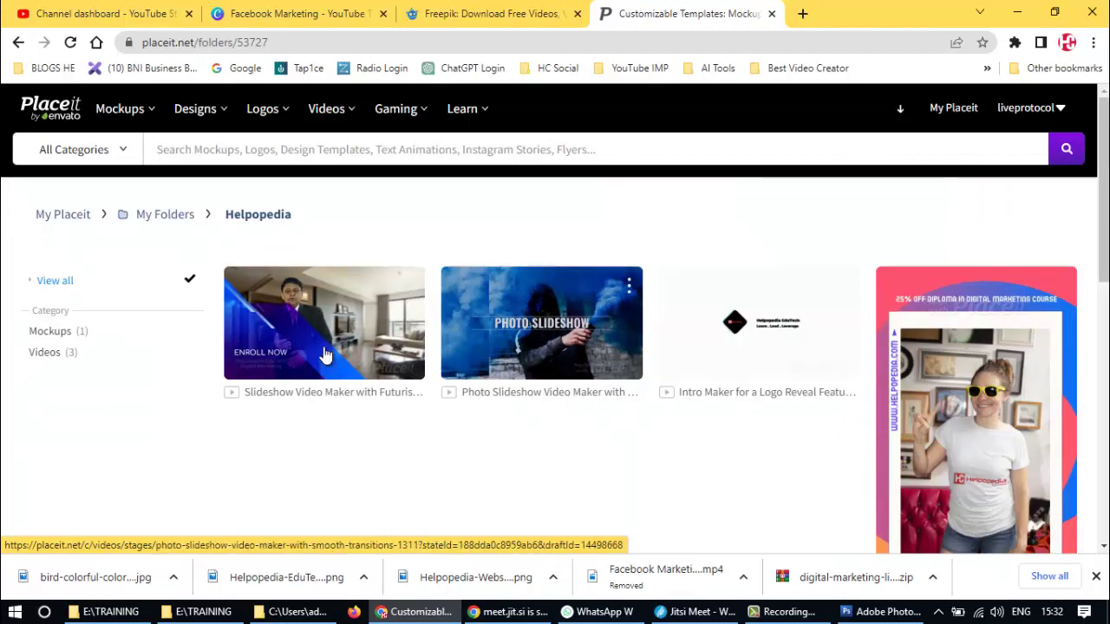
# - Filter the Helpopedia folder to Mockups and open the T-shirt video template featuring the woman and the discount code
pyautogui.click(52, 331)
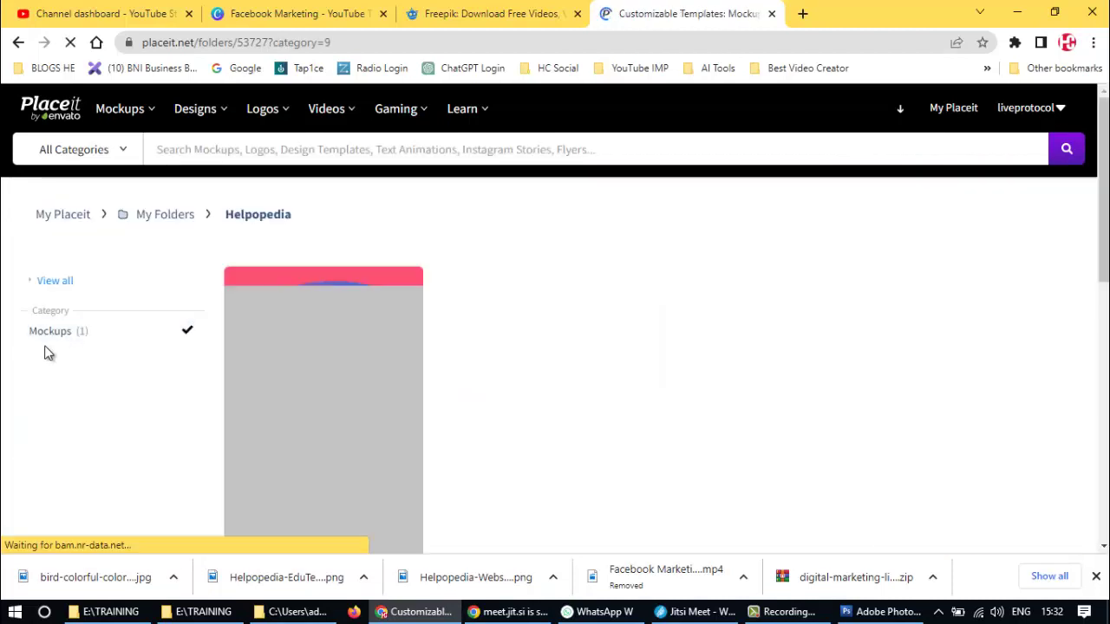
pyautogui.scroll(-1, 295, 388)
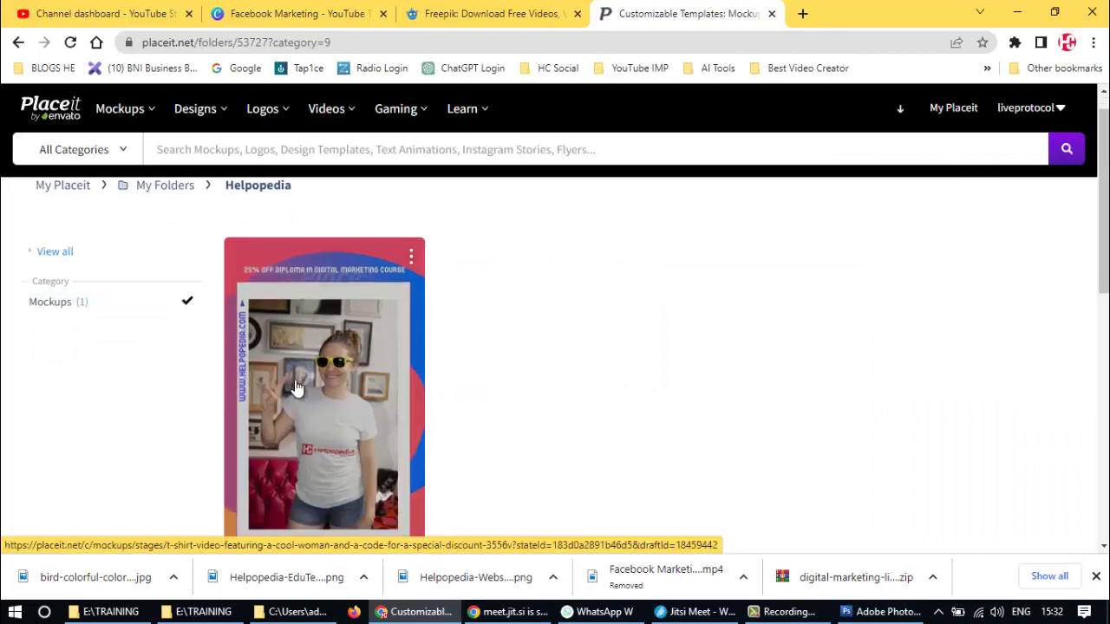
pyautogui.scroll(-2, 295, 387)
pyautogui.click(343, 310)
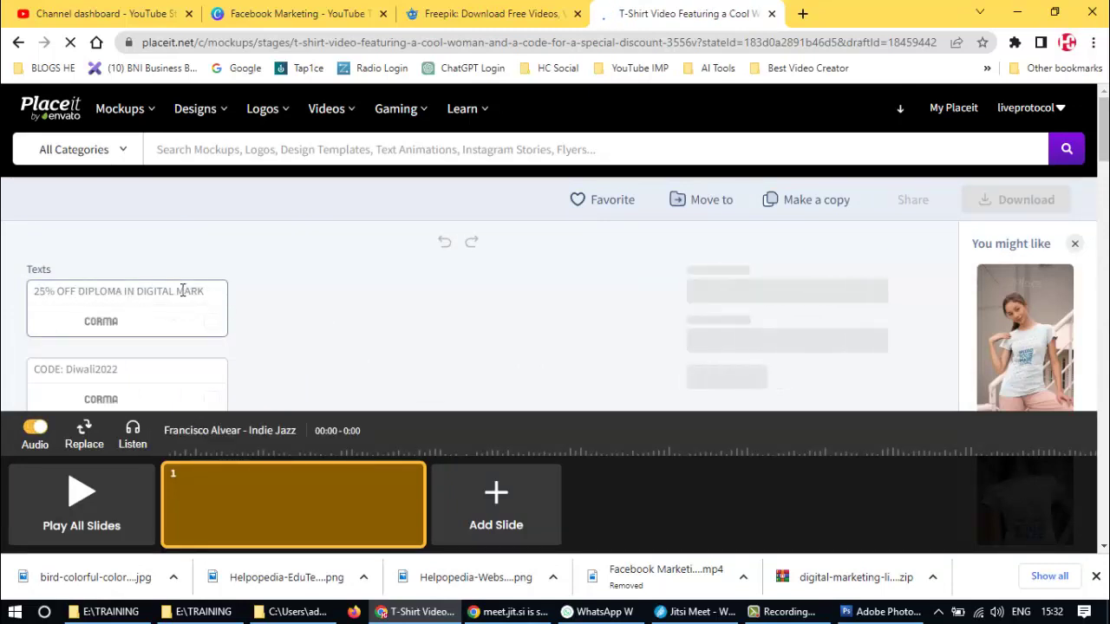
# - Remove the words "DIPLOMA IN" from the 25% OFF headline text and check the wording through to its end
pyautogui.doubleClick(61, 292)
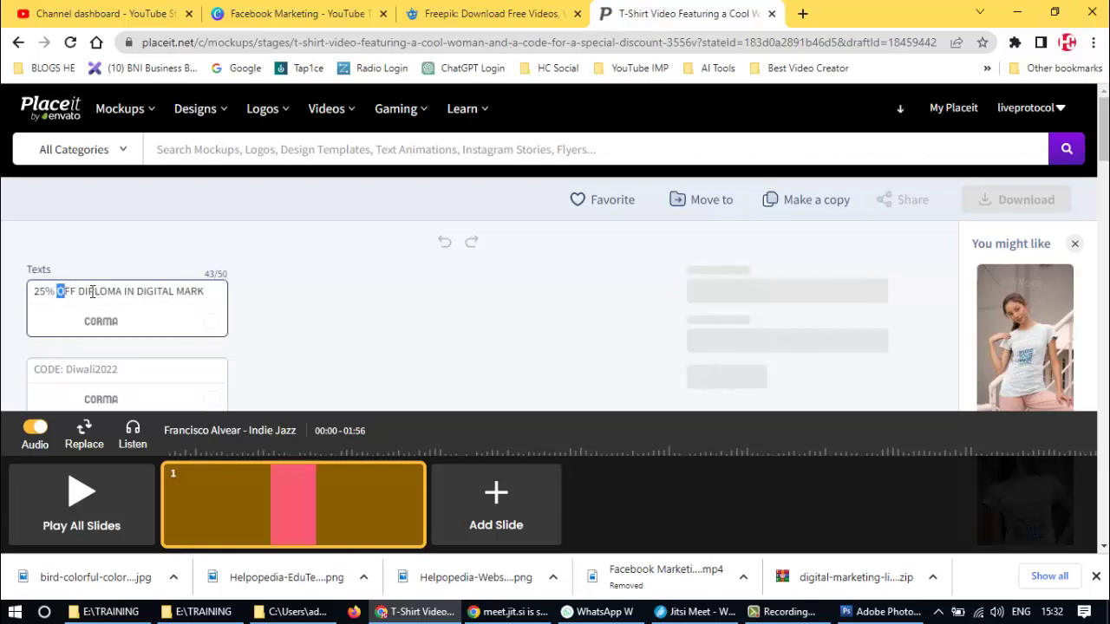
pyautogui.moveTo(77, 292); pyautogui.dragTo(130, 293)
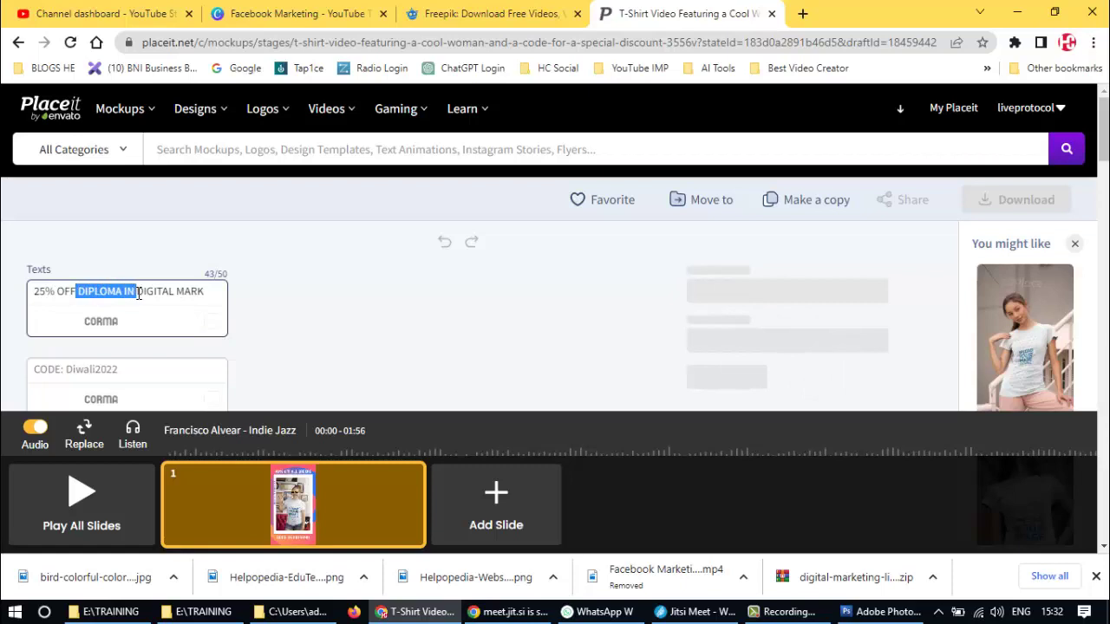
pyautogui.moveTo(332, 537)
pyautogui.press('BackSpace')
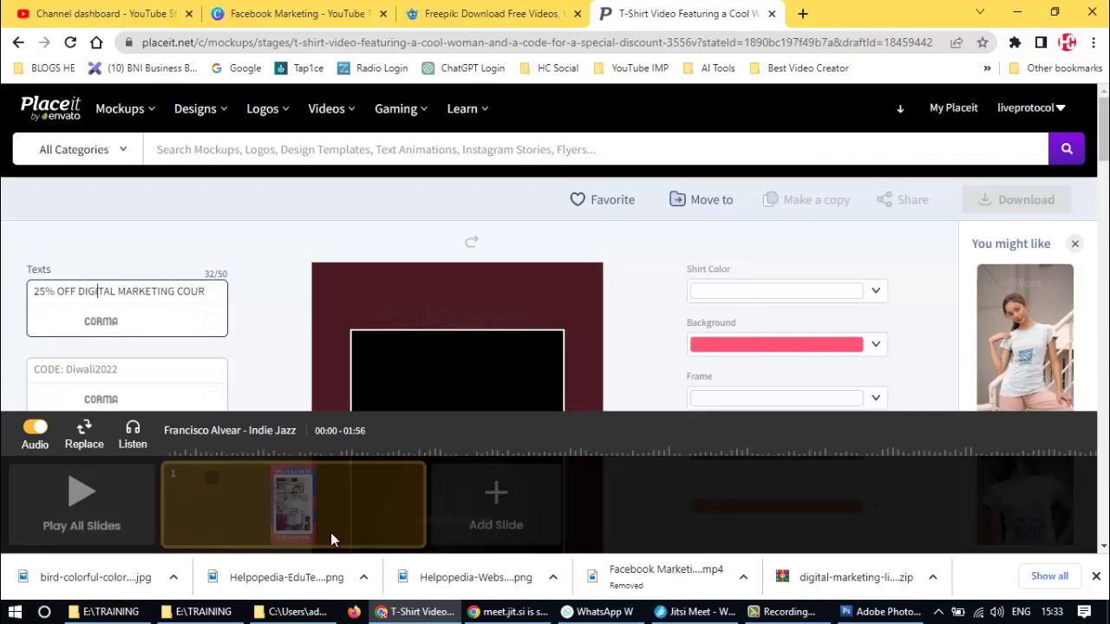
pyautogui.press('Right')
pyautogui.press('Right')
pyautogui.press('Right')
pyautogui.press('Right')
pyautogui.press('Right')
pyautogui.press('Right')
pyautogui.press('Right')
pyautogui.press('Right')
pyautogui.press('Right')
pyautogui.press('Right')
pyautogui.press('Right')
pyautogui.press('Right')
pyautogui.press('Right')
pyautogui.press('Right')
pyautogui.press('Right')
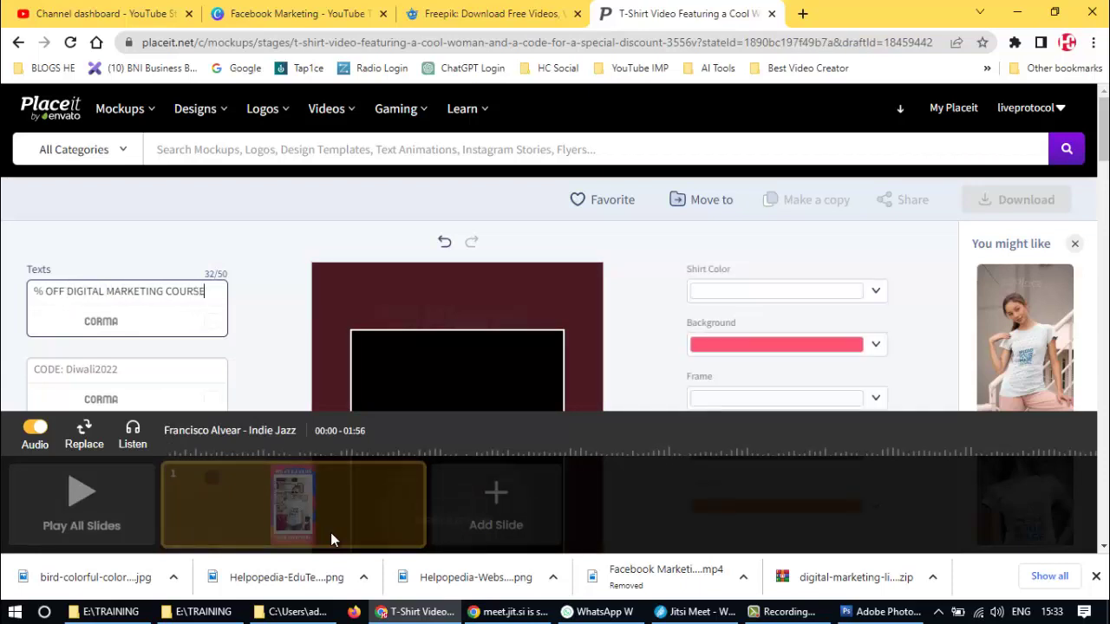
pyautogui.click(332, 534)
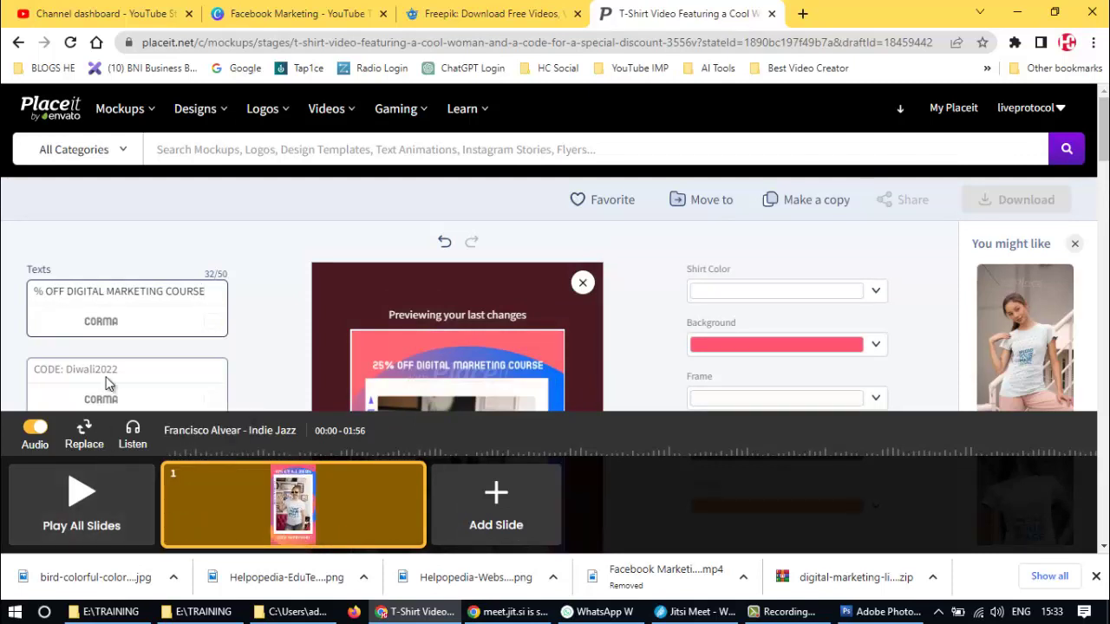
# - Restore the words "DIPLOMA IN" between "25% OFF" and "DIGITAL MARKETING COURSE" in the headline text
pyautogui.press('Left')
pyautogui.press('Left')
pyautogui.press('Left')
pyautogui.press('Left')
pyautogui.press('Left')
pyautogui.press('Left')
pyautogui.press('Left')
pyautogui.press('Left')
pyautogui.press('Left')
pyautogui.press('Left')
pyautogui.press('Left')
pyautogui.press('Left')
pyautogui.press('Left')
pyautogui.press('Left')
pyautogui.press('Left')
pyautogui.press('Left')
pyautogui.press('Left')
pyautogui.press('Left')
pyautogui.press('Left')
pyautogui.press('Left')
pyautogui.press('Left')
pyautogui.press('Left')
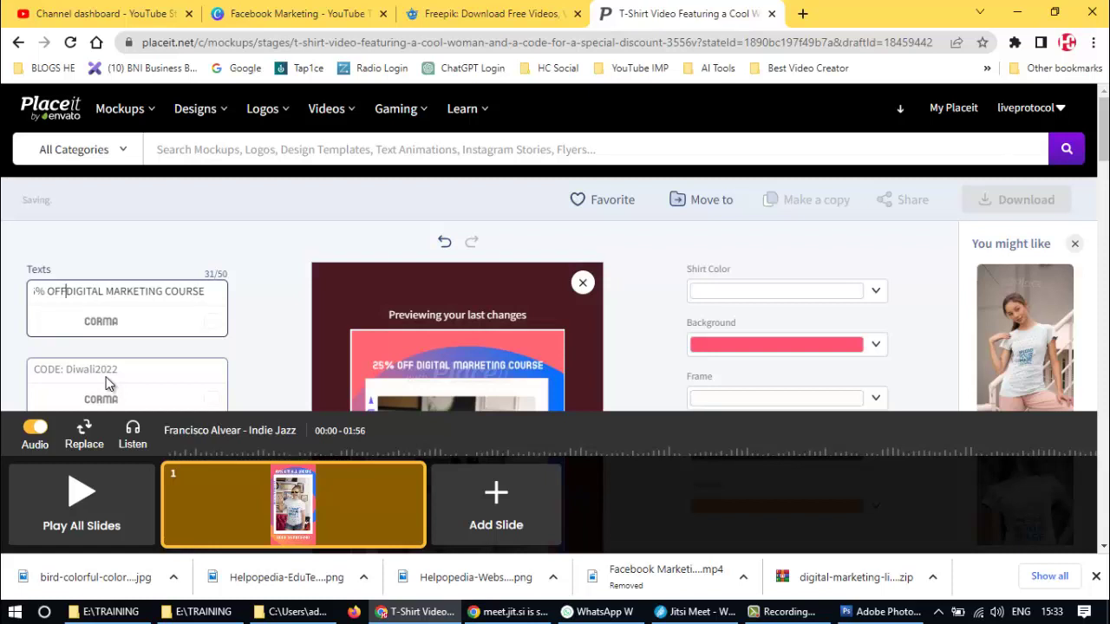
pyautogui.write('DIPLOMA IN')
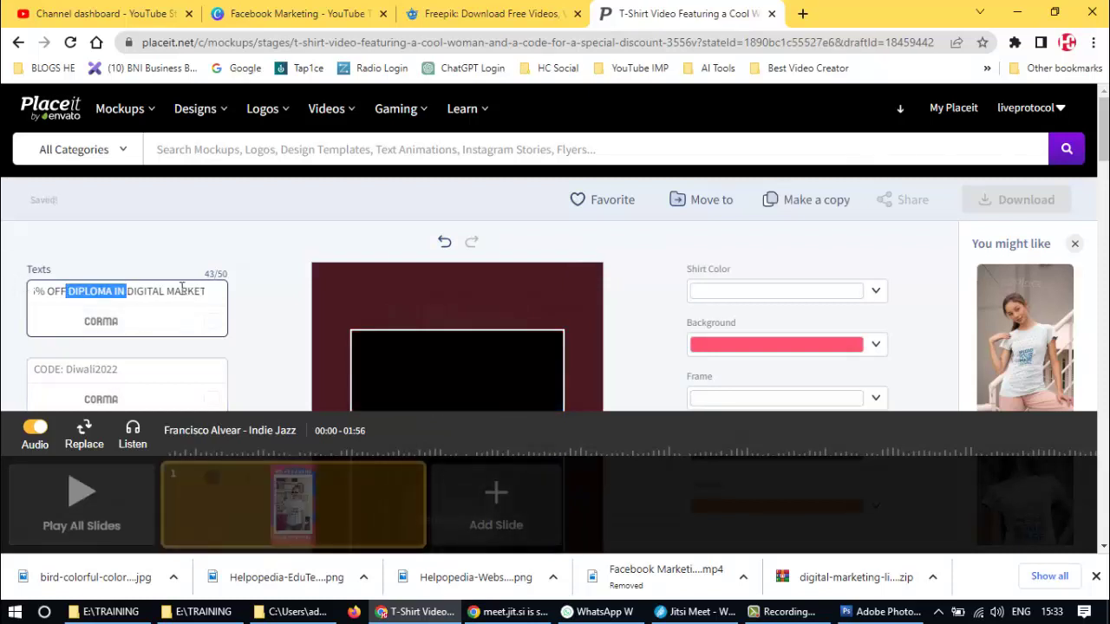
# - Replace the discount code in the second text line so that it reads "CODE: Welcome2023"
pyautogui.scroll(-1, 152, 270)
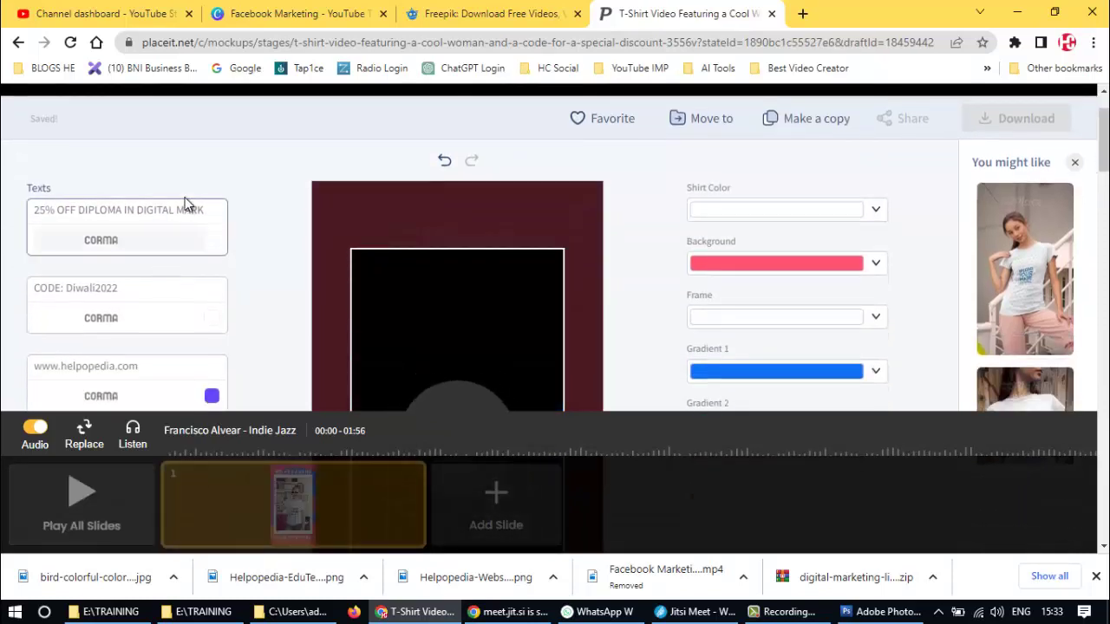
pyautogui.click(75, 289)
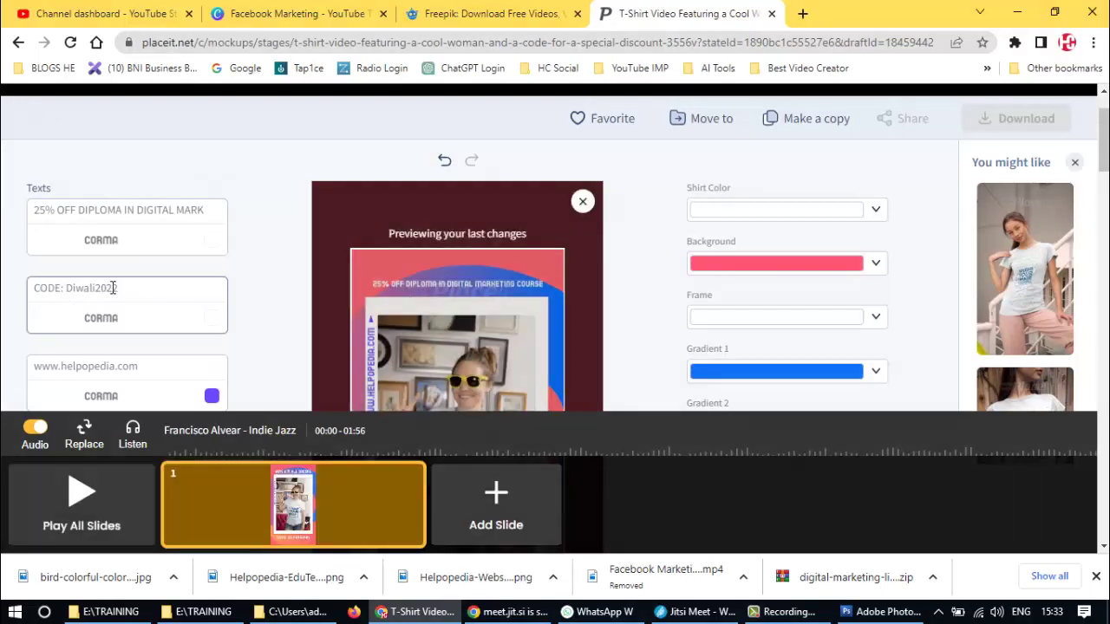
pyautogui.doubleClick(69, 288)
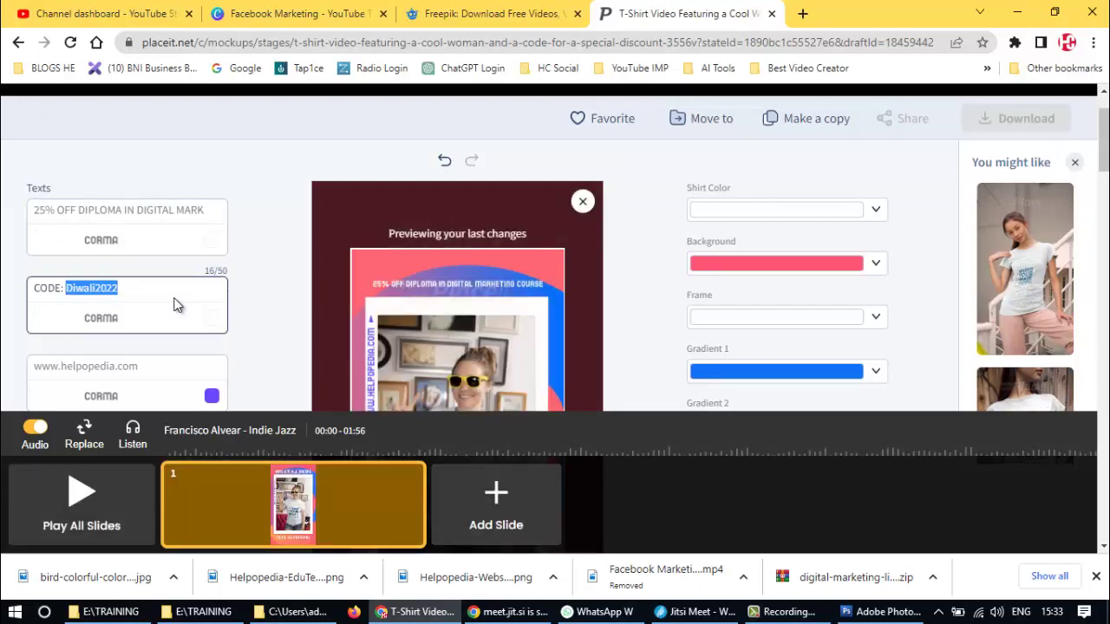
pyautogui.write('Welcome')
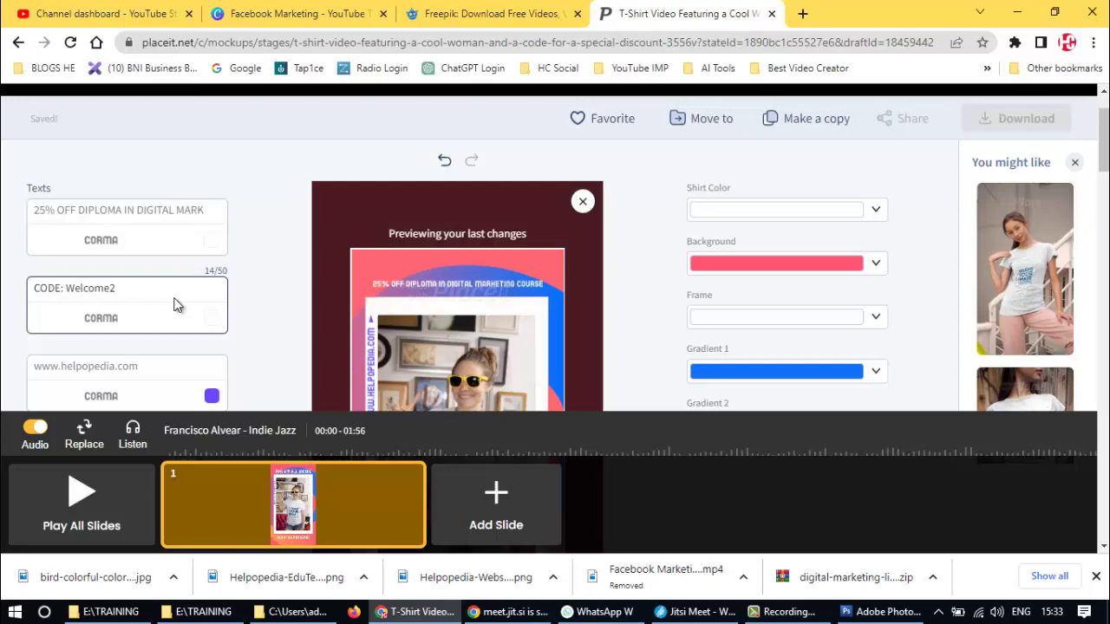
pyautogui.write('2023')
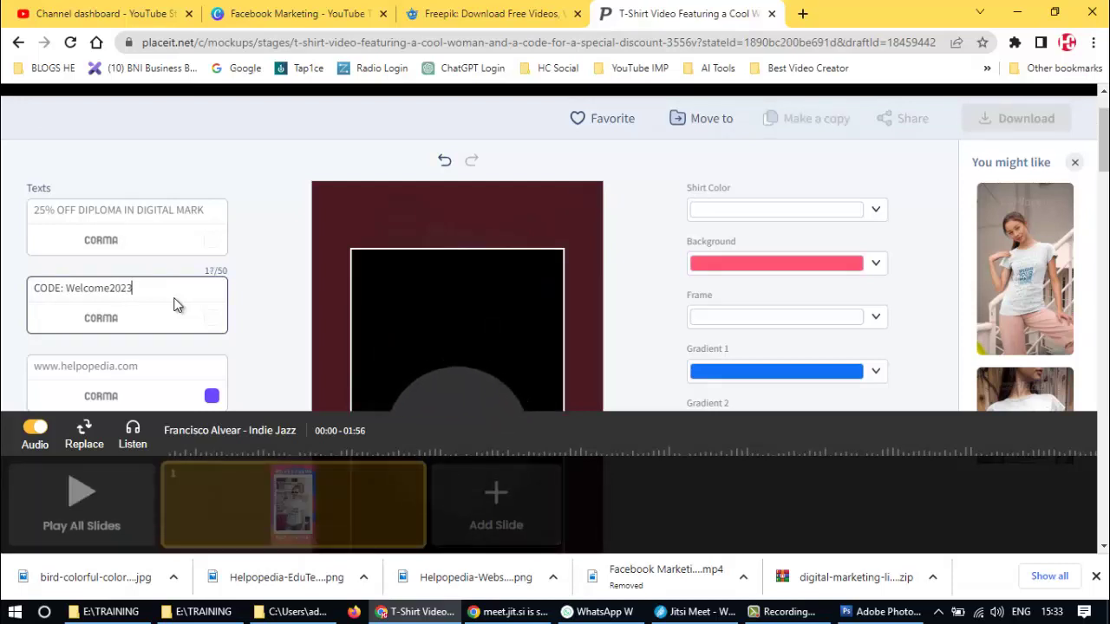
# - Play all slides to preview the T-shirt video with the edited text
pyautogui.scroll(-1, 178, 251)
pyautogui.scroll(-1, 178, 249)
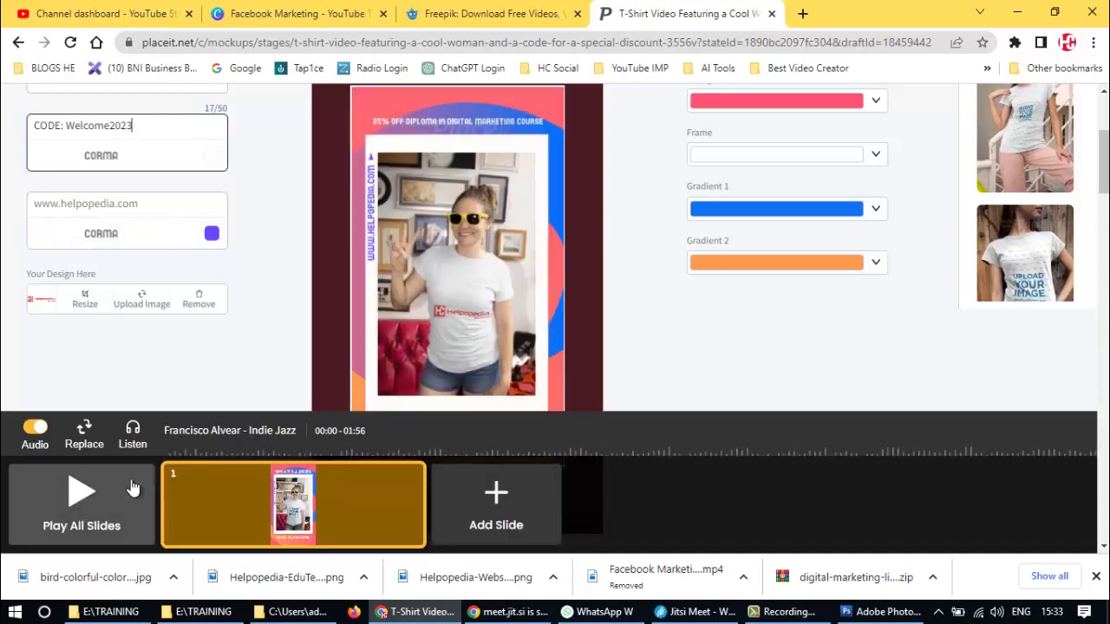
pyautogui.click(86, 503)
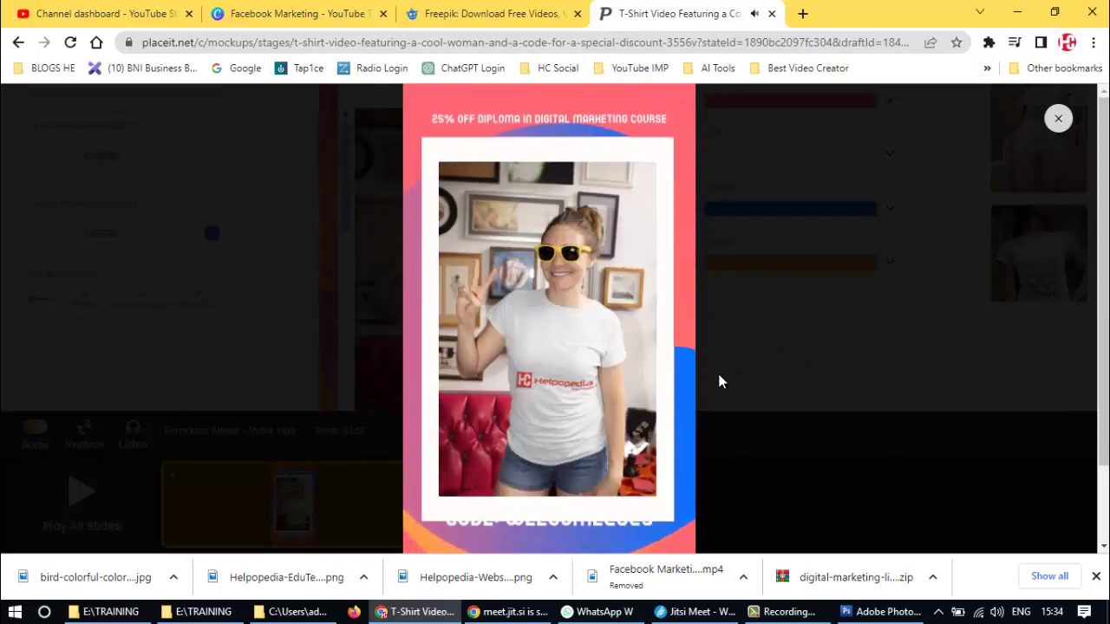
# - Request the download of the edited T-shirt video from its preview and check the pending downloads
pyautogui.scroll(-2, 719, 375)
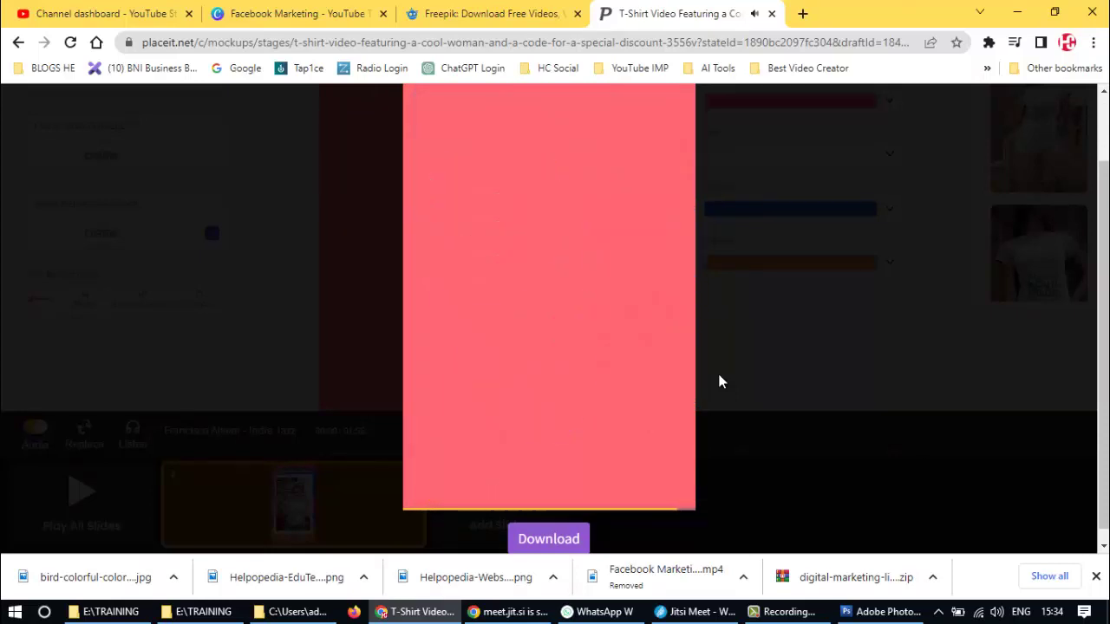
pyautogui.click(551, 538)
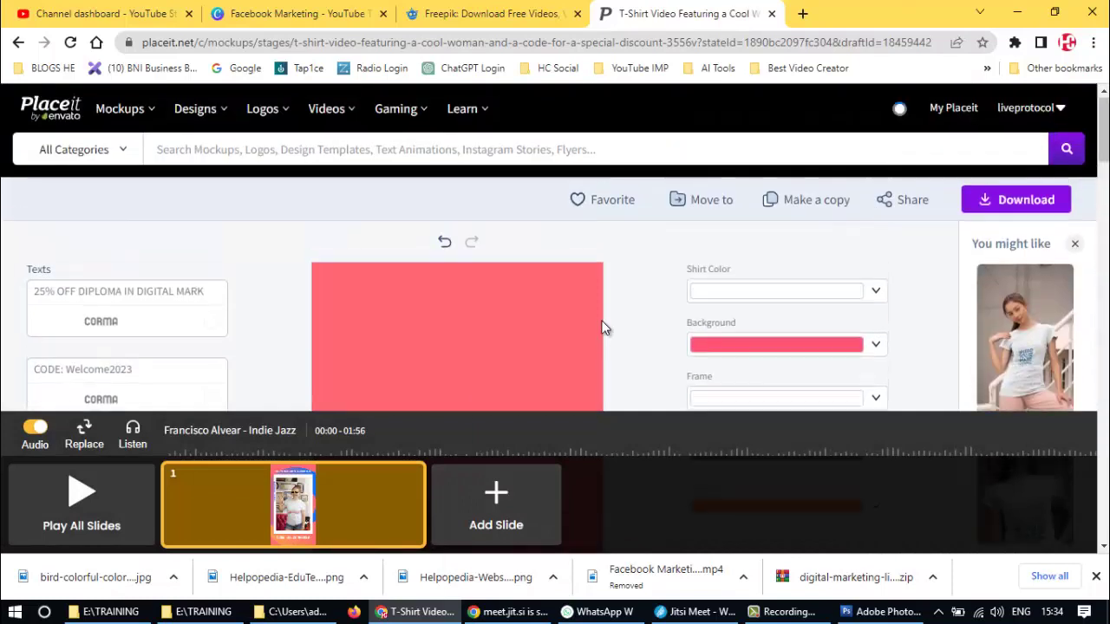
pyautogui.click(967, 208)
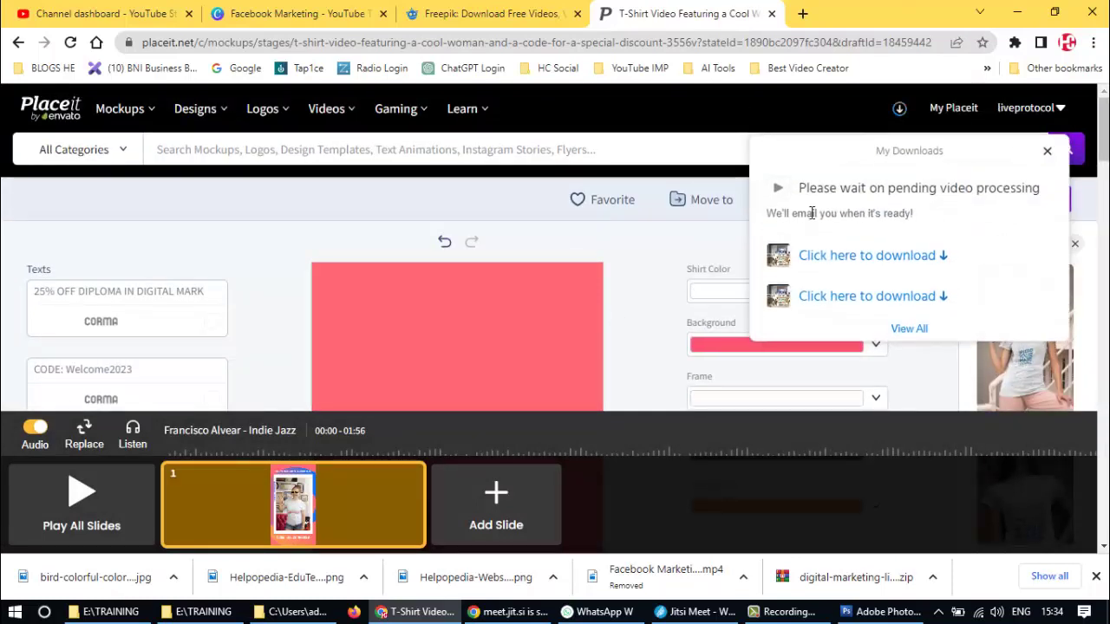
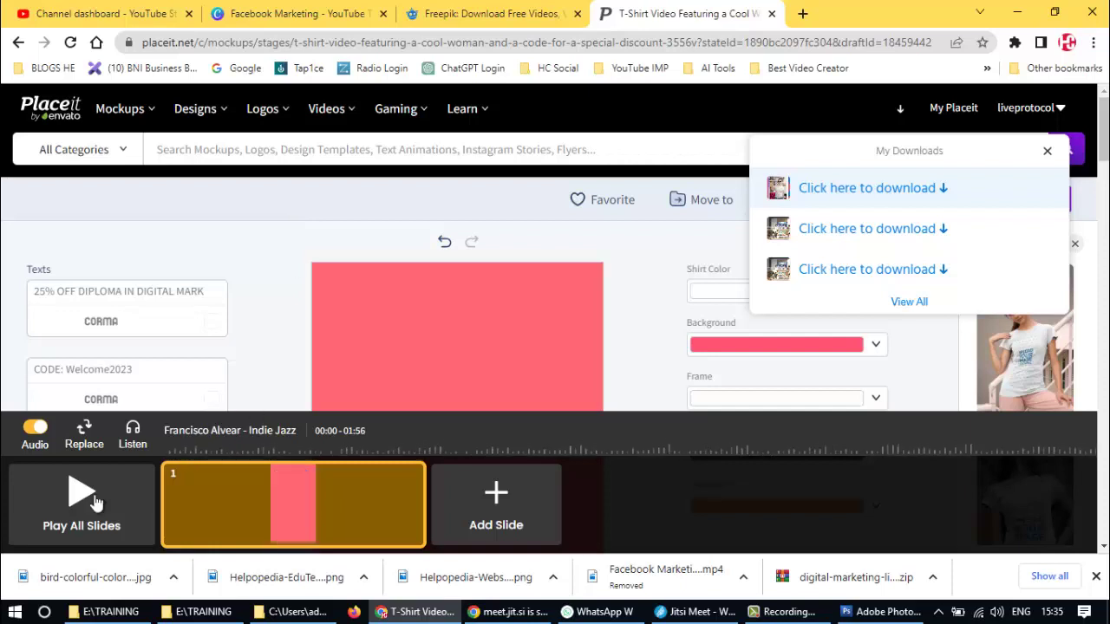
# - Open the Windows Calculator, multiply 24 by 82, and close it again
pyautogui.click(14, 613)
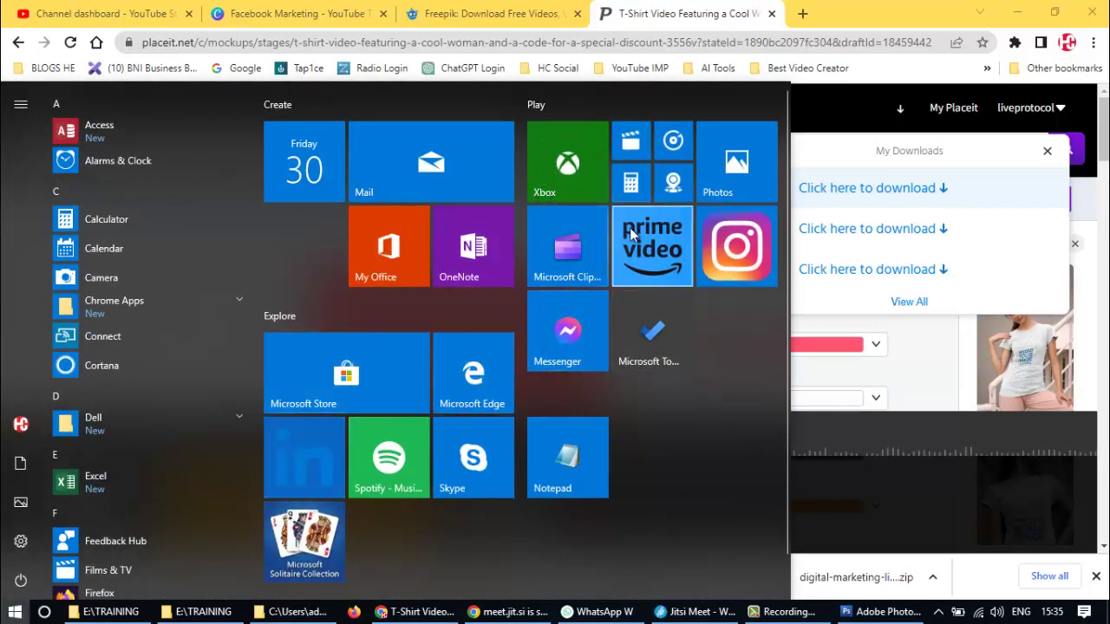
pyautogui.click(628, 186)
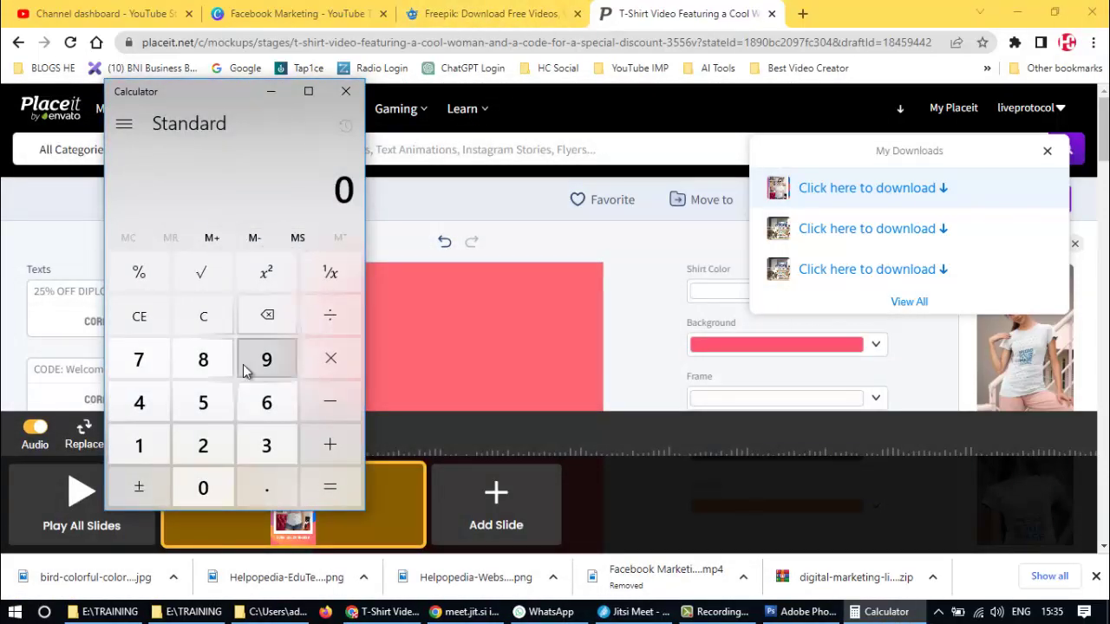
pyautogui.click(201, 444)
pyautogui.click(131, 403)
pyautogui.click(326, 365)
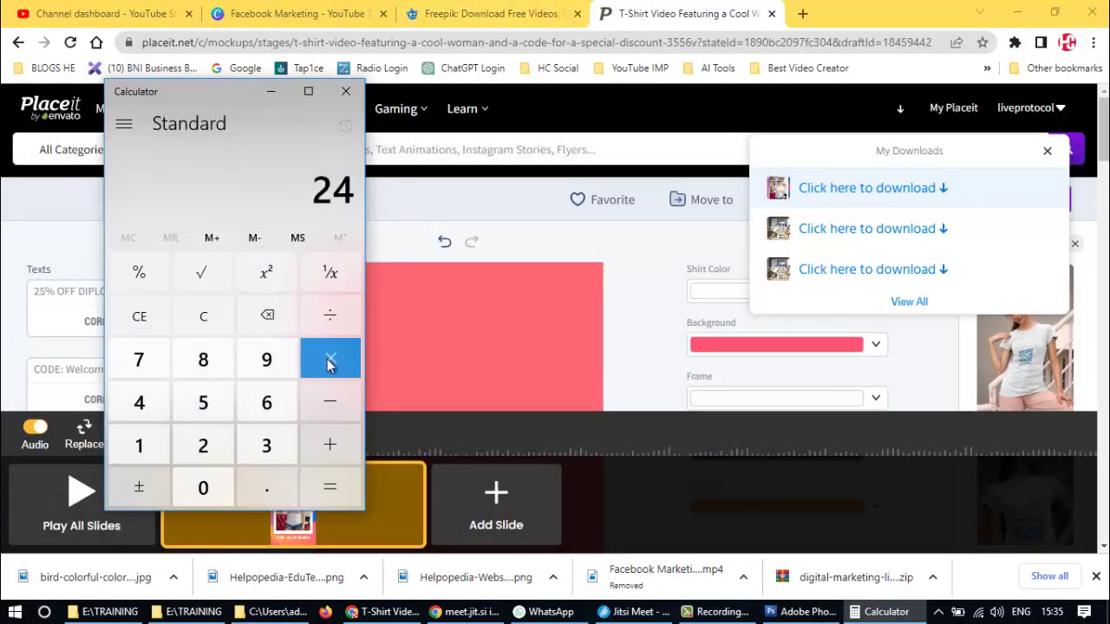
pyautogui.click(205, 364)
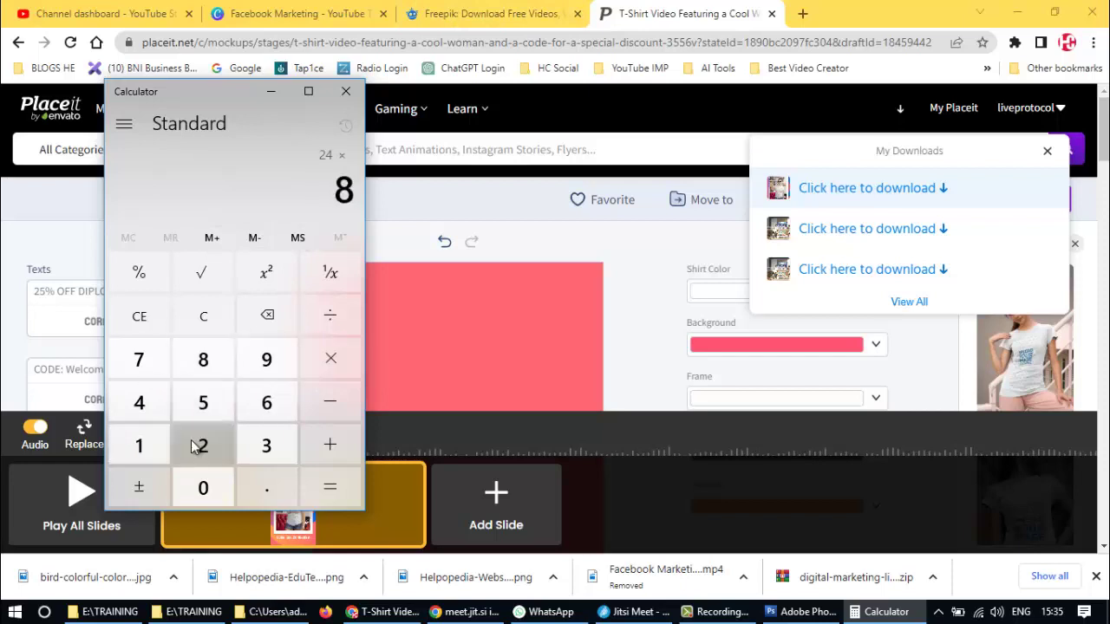
pyautogui.click(203, 446)
pyautogui.click(330, 488)
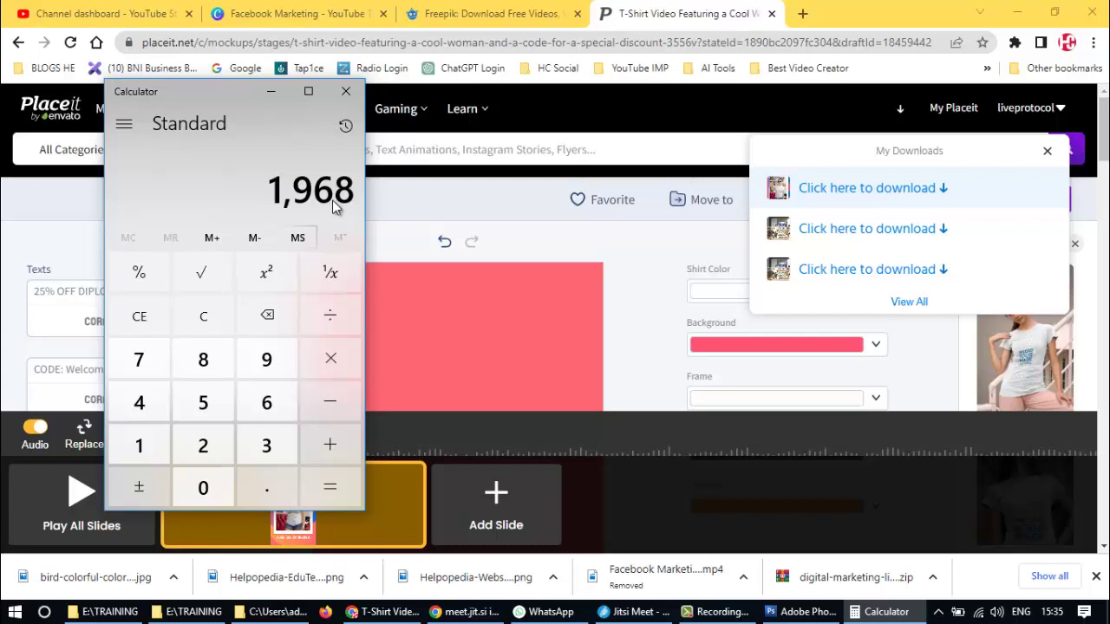
pyautogui.click(346, 92)
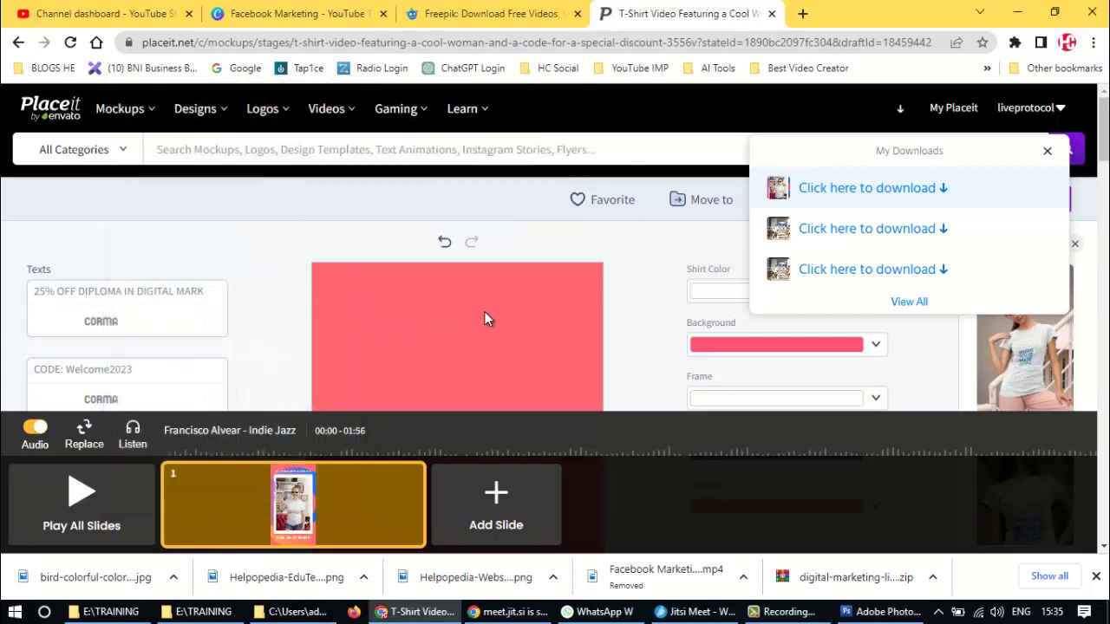
# - Download the processed T-shirt video and save it in the Videos folder as "Helpopedia Discount" in MPEG-4 format
pyautogui.click(934, 192)
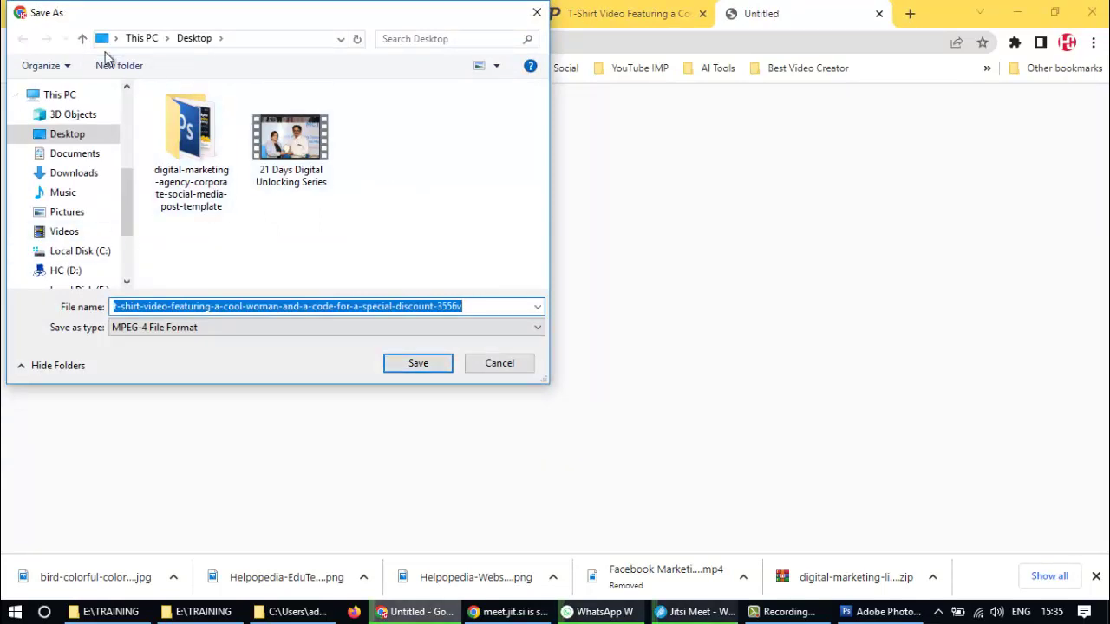
pyautogui.click(59, 235)
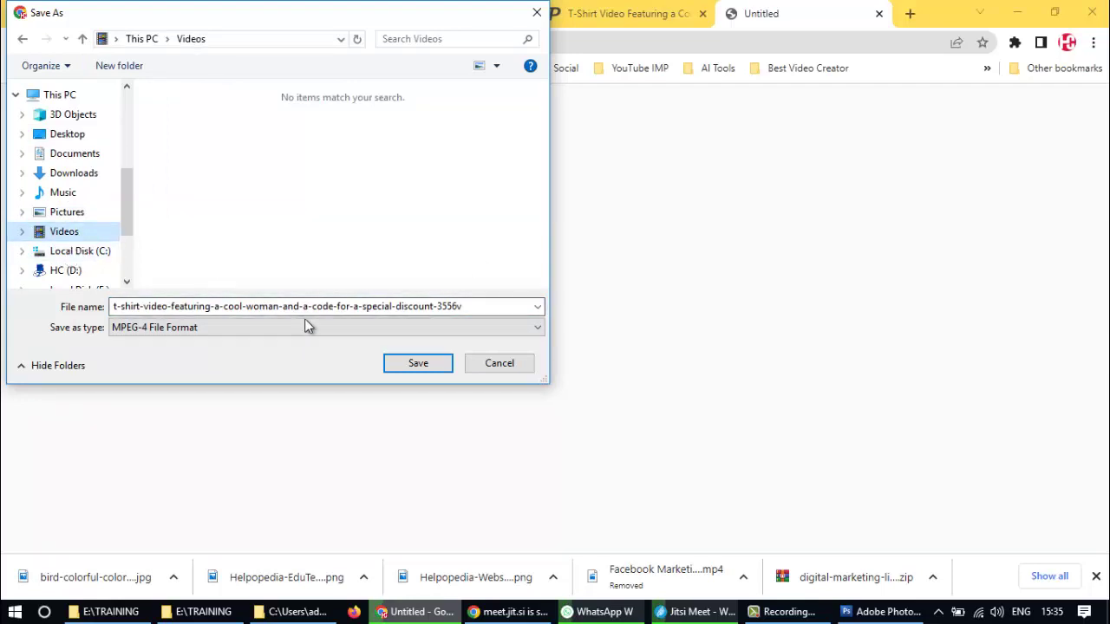
pyautogui.click(471, 309)
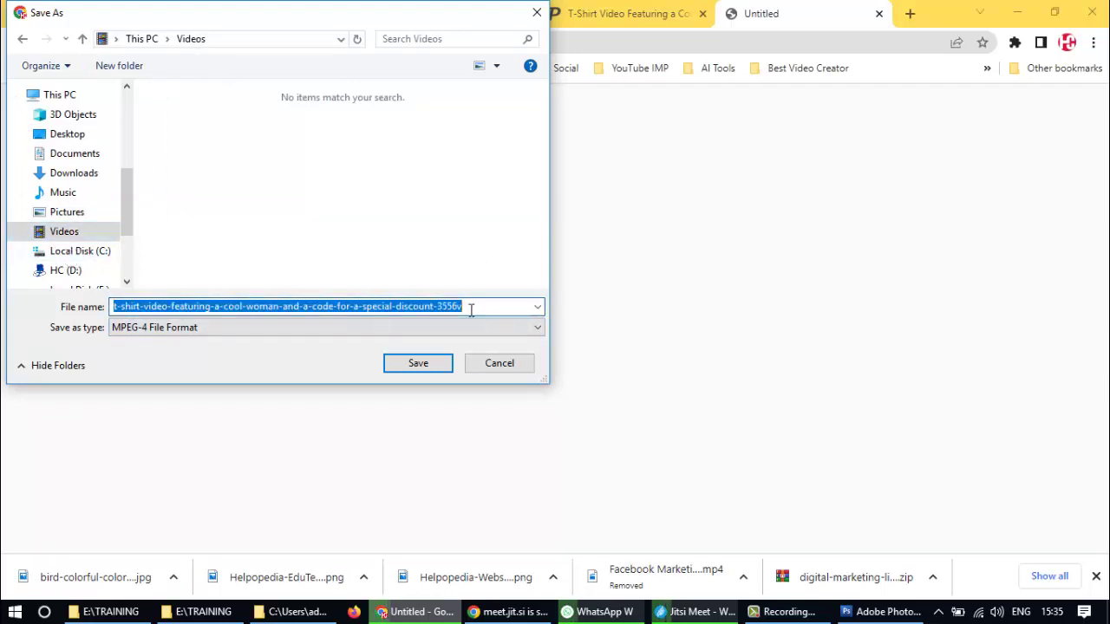
pyautogui.write('Helpope')
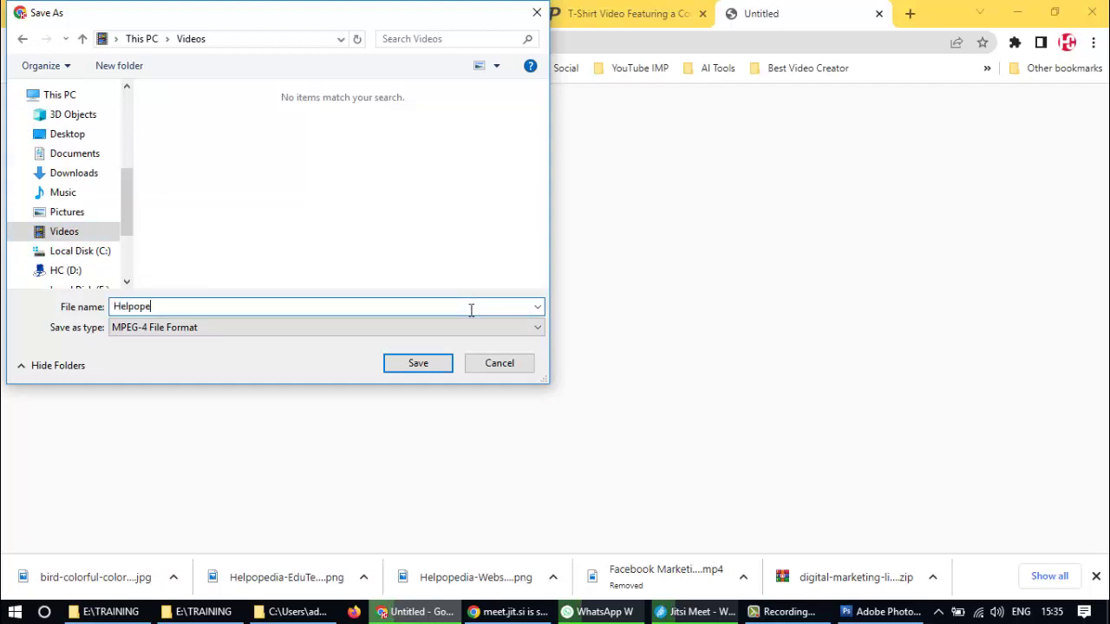
pyautogui.write('dia Dis')
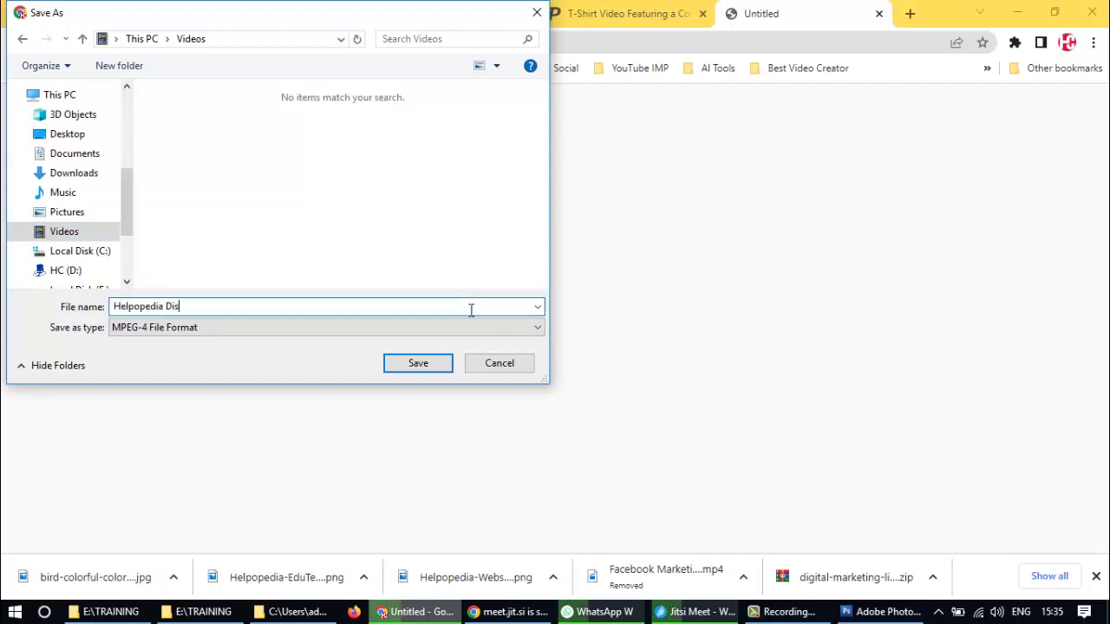
pyautogui.write('count')
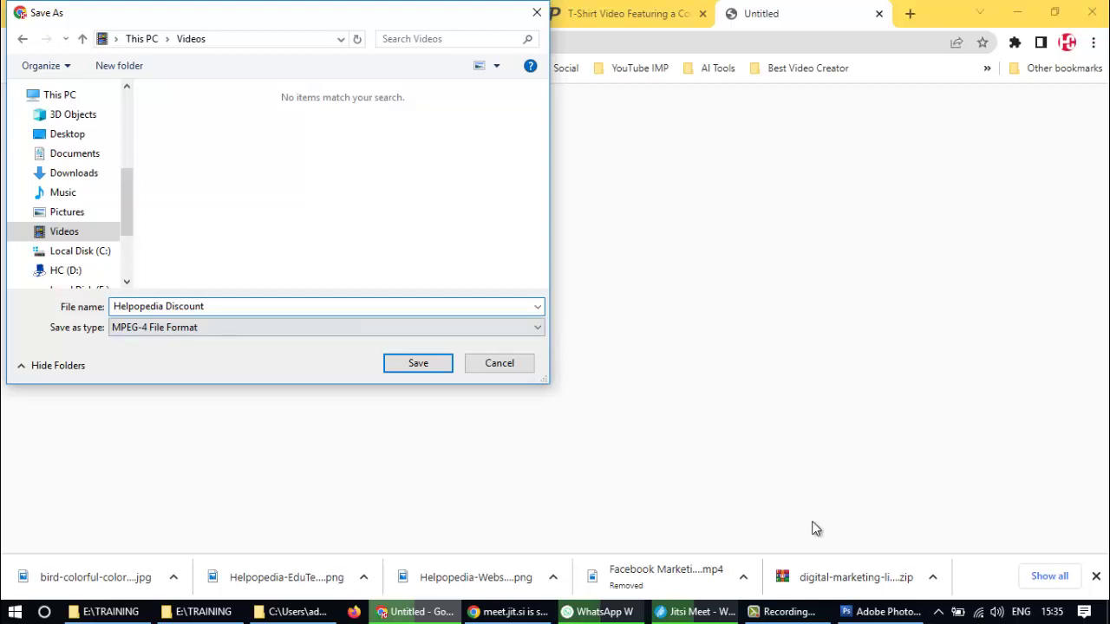
pyautogui.click(409, 366)
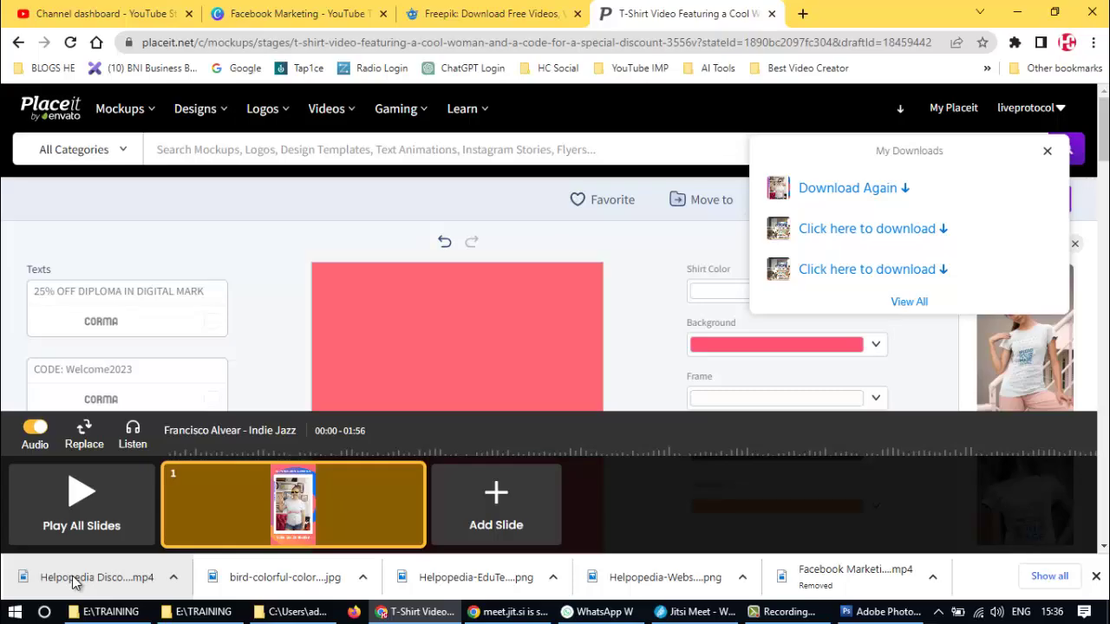
# - Play the downloaded Helpopedia Discount video full screen in Films & TV and close the player
pyautogui.click(72, 578)
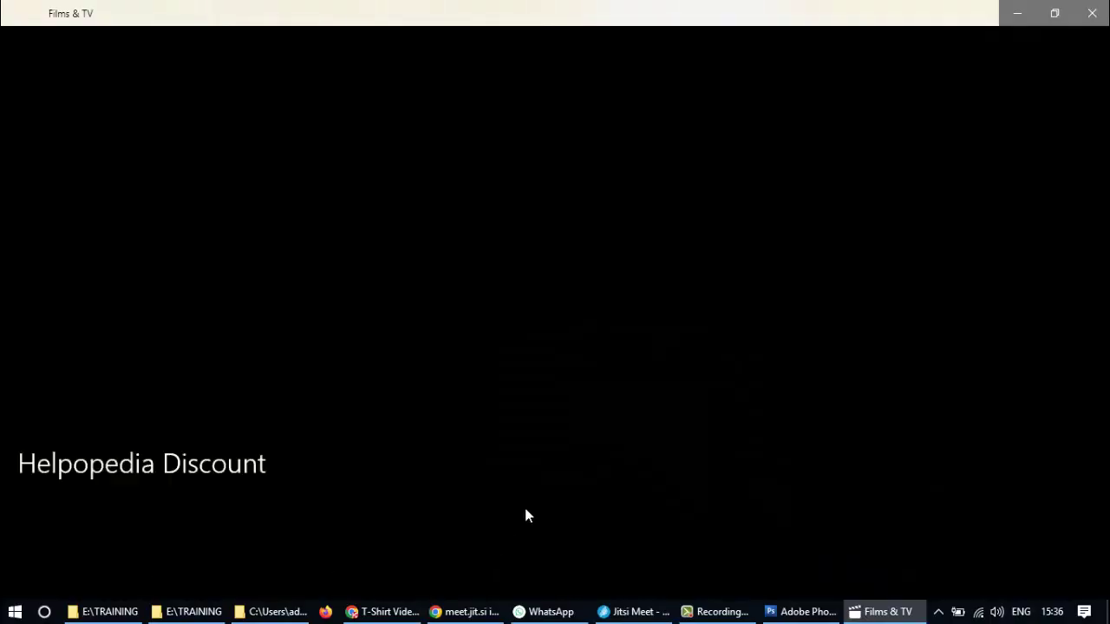
pyautogui.doubleClick(525, 503)
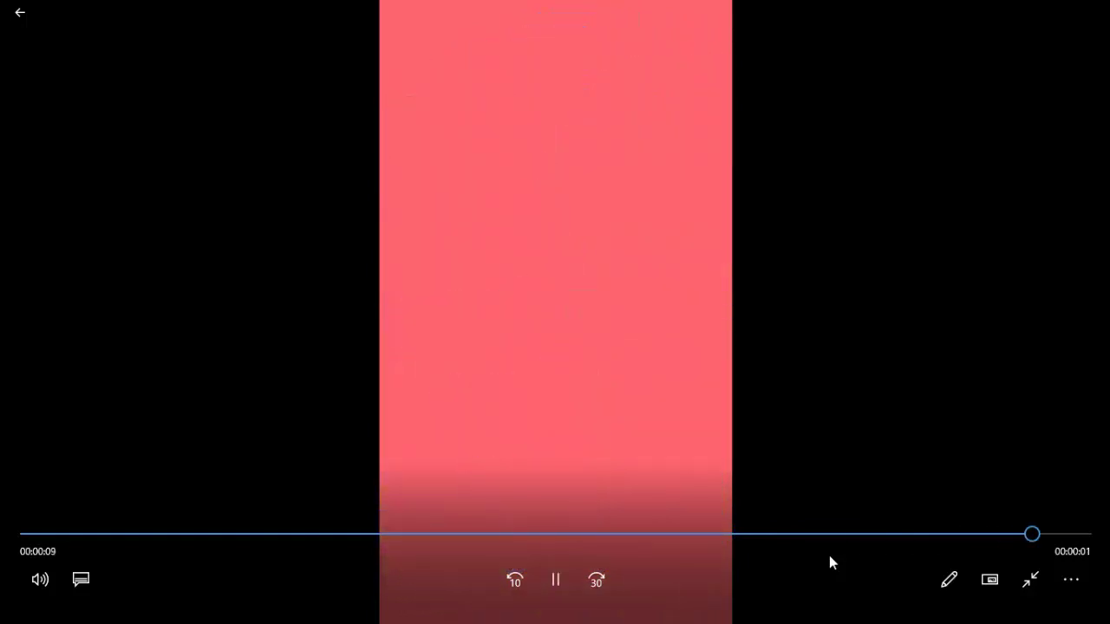
pyautogui.click(560, 581)
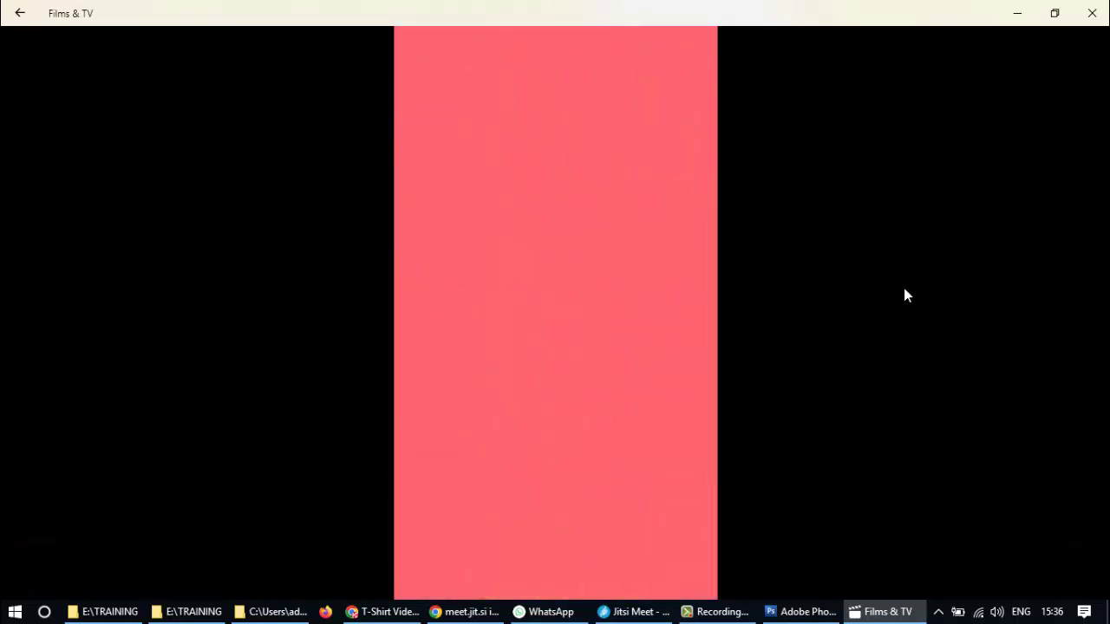
pyautogui.click(1092, 13)
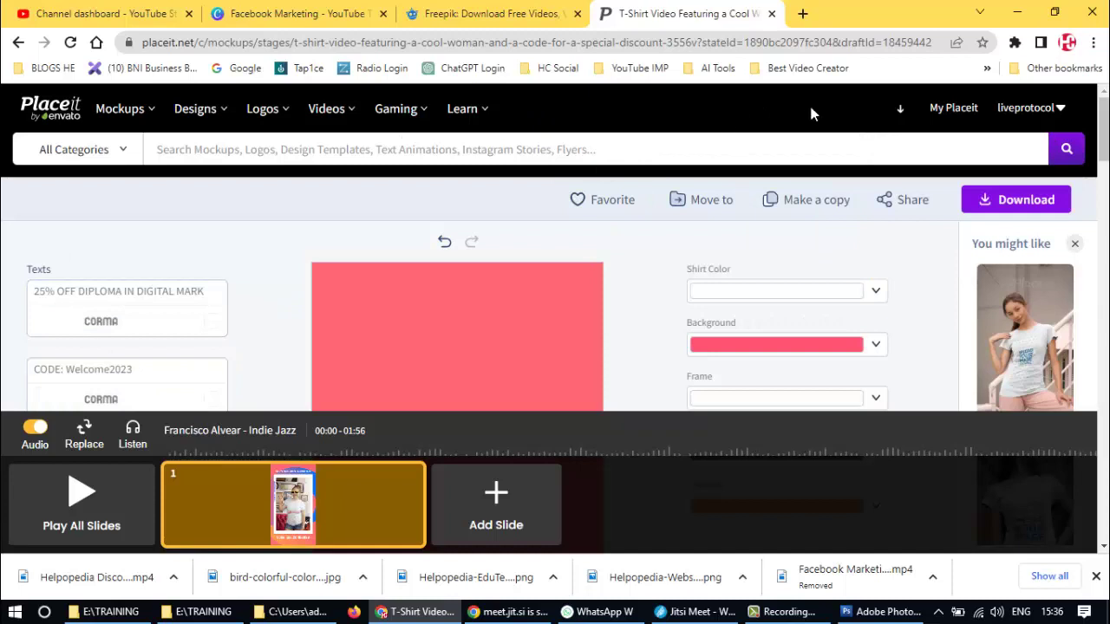
# - Switch to File Explorer, open the HC Intros folder, look over its video files and return to the browser
pyautogui.moveTo(422, 149)
pyautogui.moveTo(302, 124)
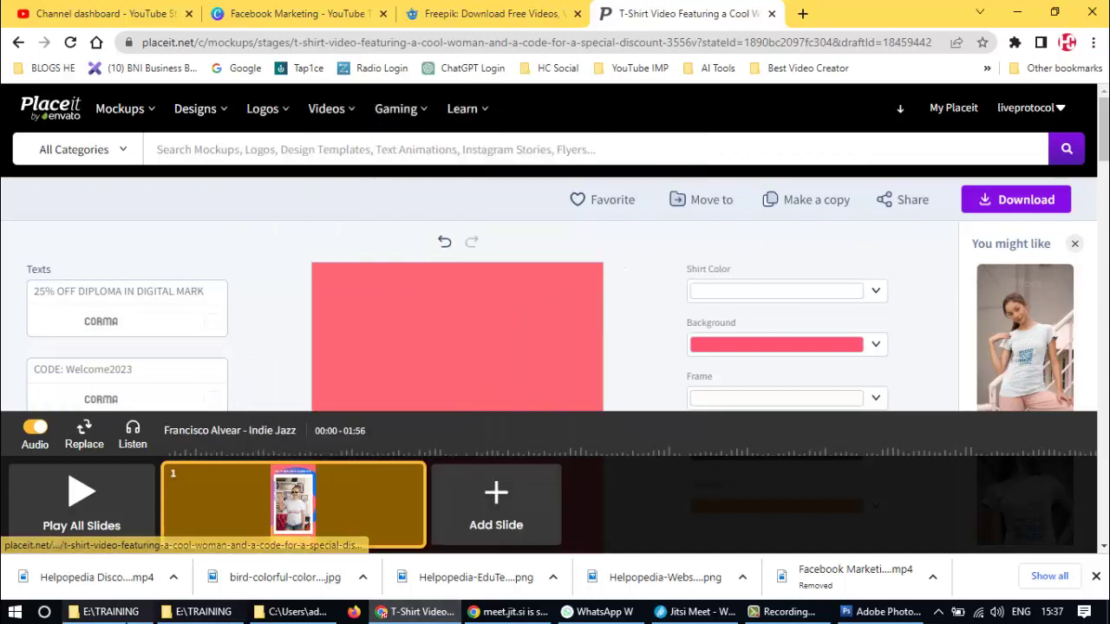
pyautogui.click(284, 613)
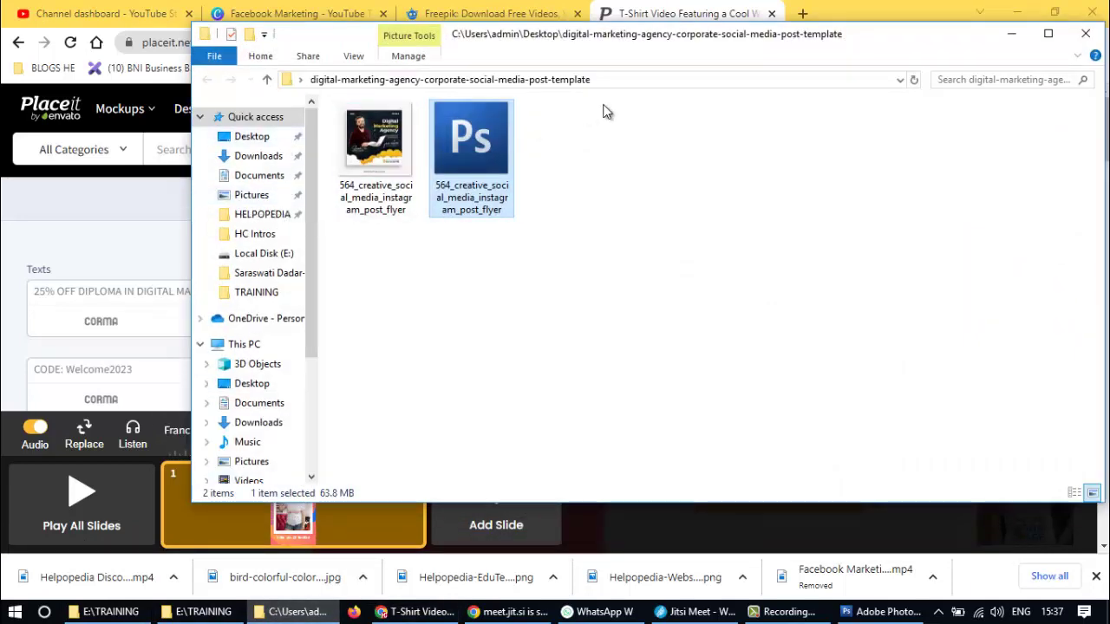
pyautogui.click(675, 256)
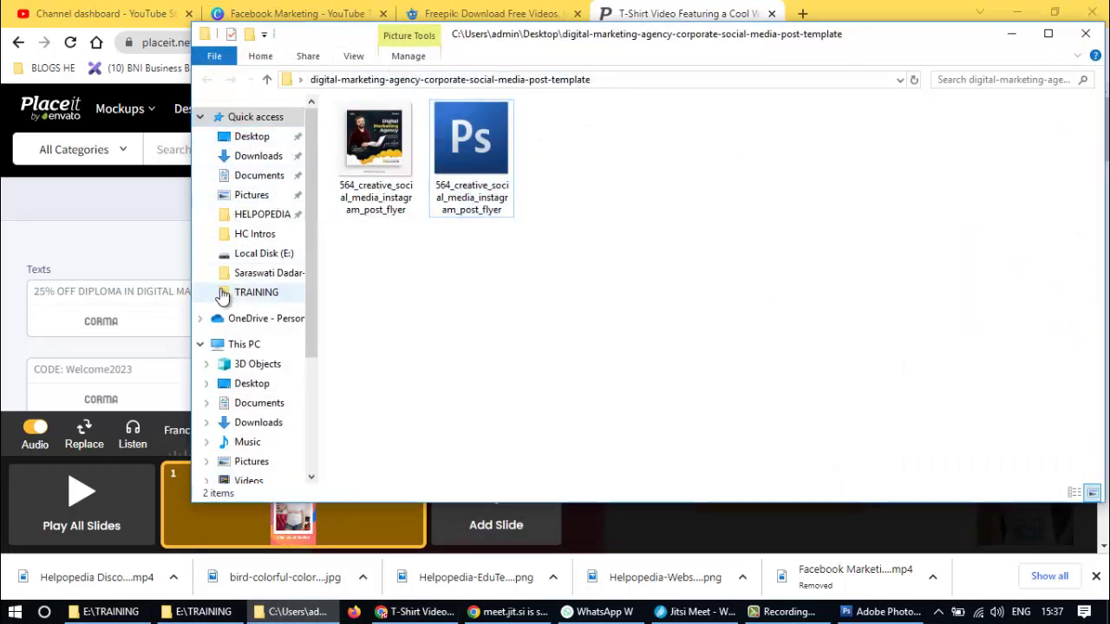
pyautogui.scroll(-2, 272, 299)
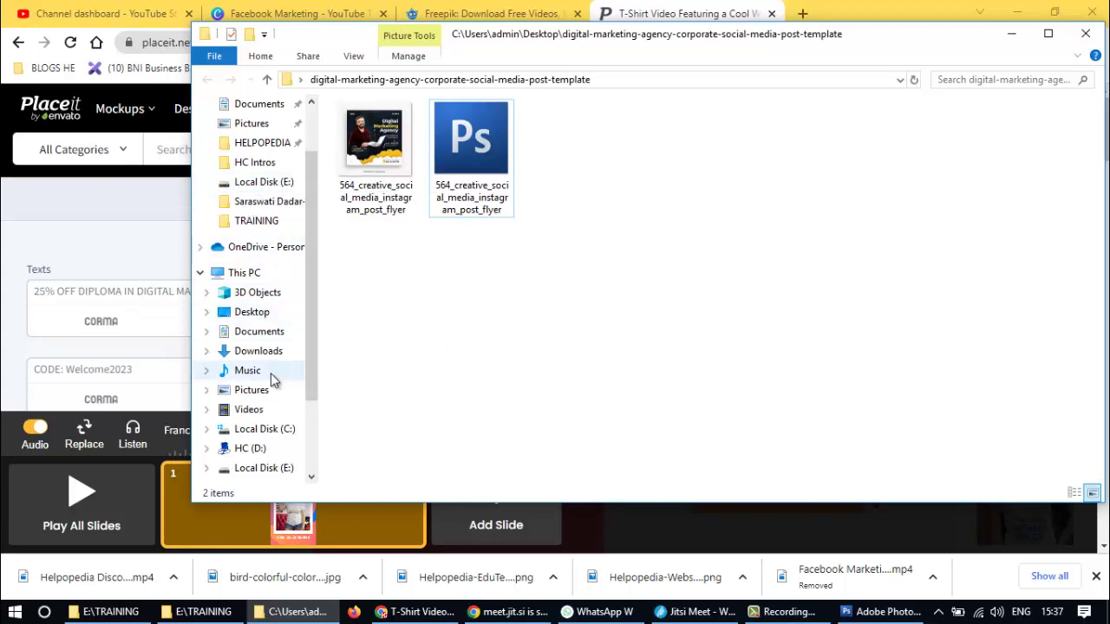
pyautogui.click(256, 165)
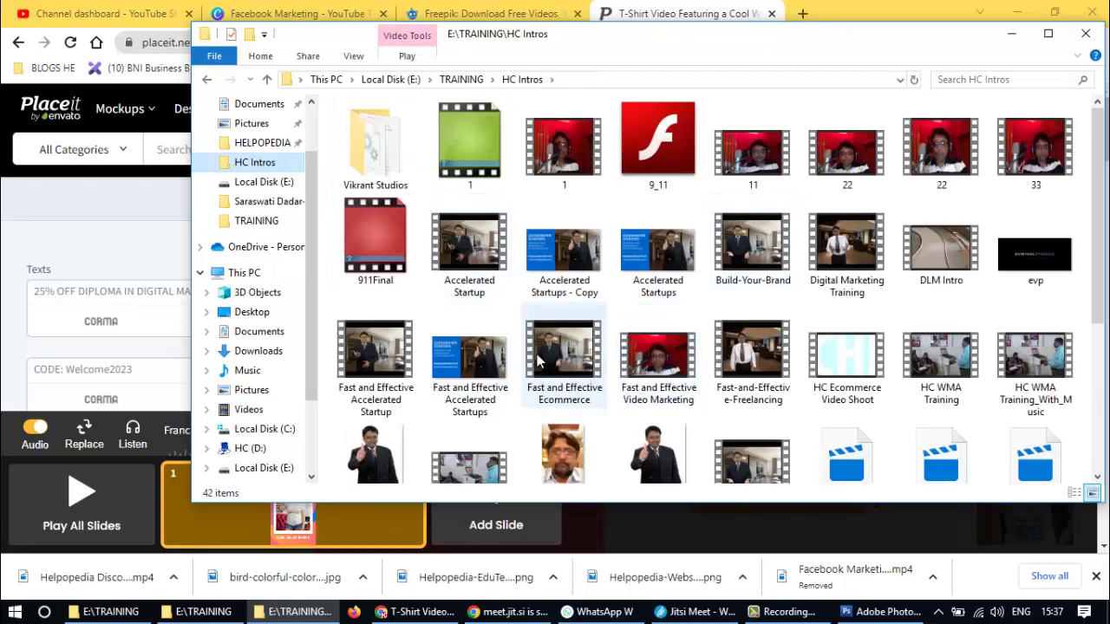
pyautogui.scroll(-3, 555, 365)
pyautogui.scroll(3, 537, 356)
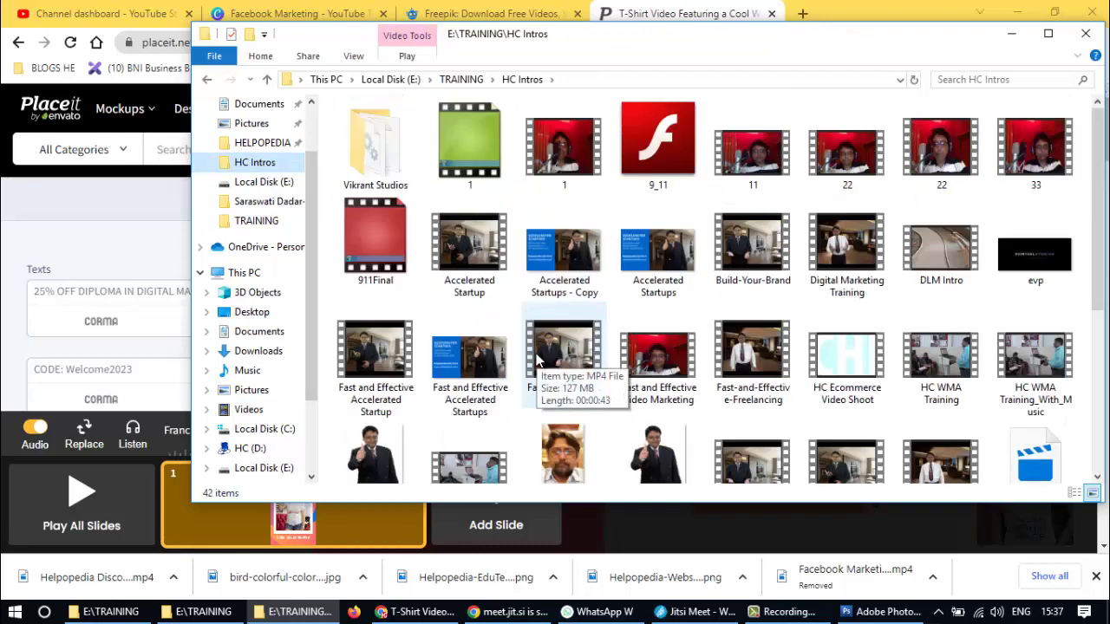
pyautogui.click(840, 11)
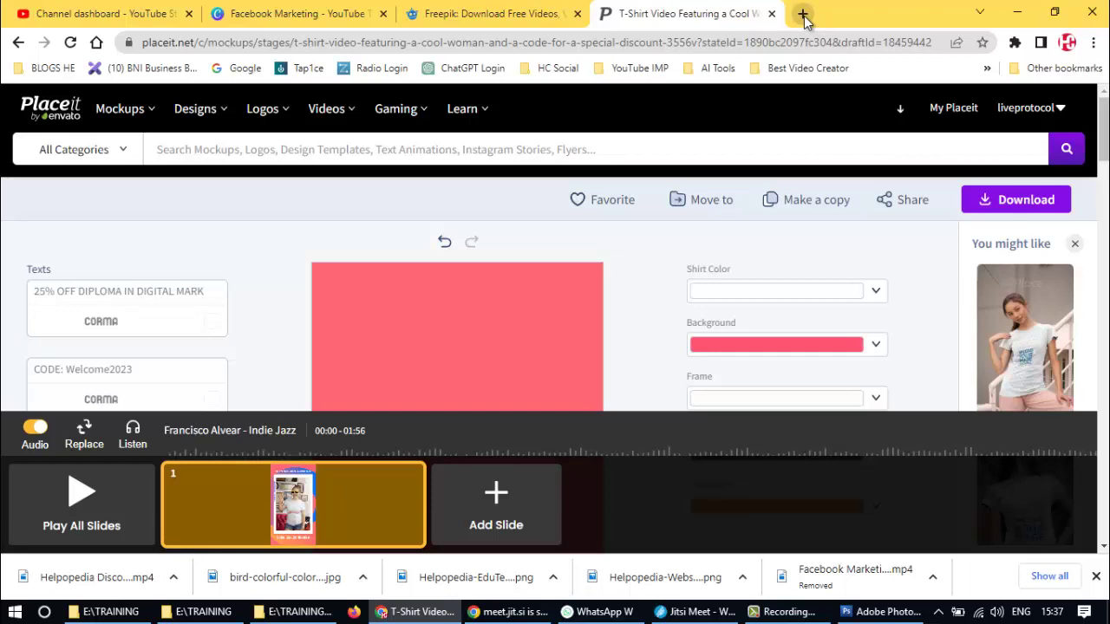
# - Open Google Photos in a new browser tab and search the library for "pillai"
pyautogui.click(803, 14)
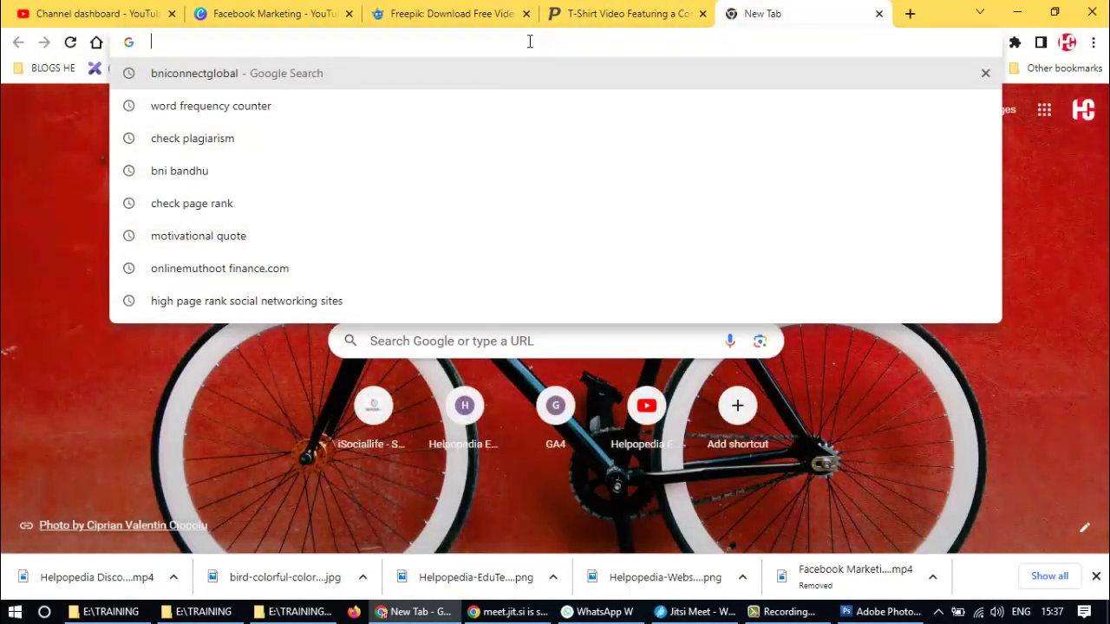
pyautogui.write('g')
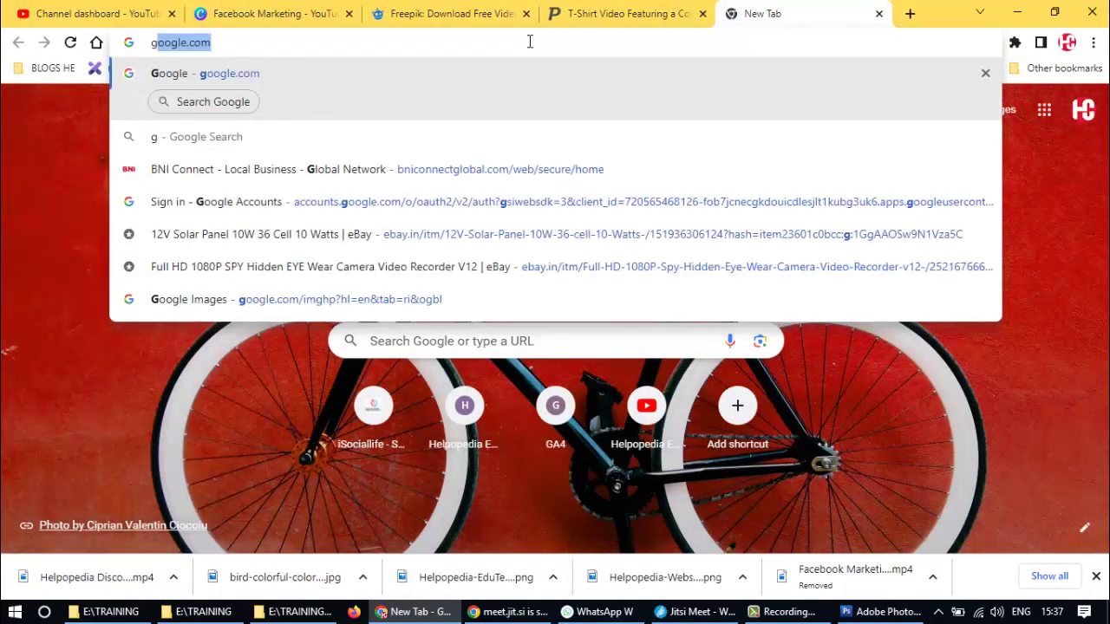
pyautogui.click(1068, 217)
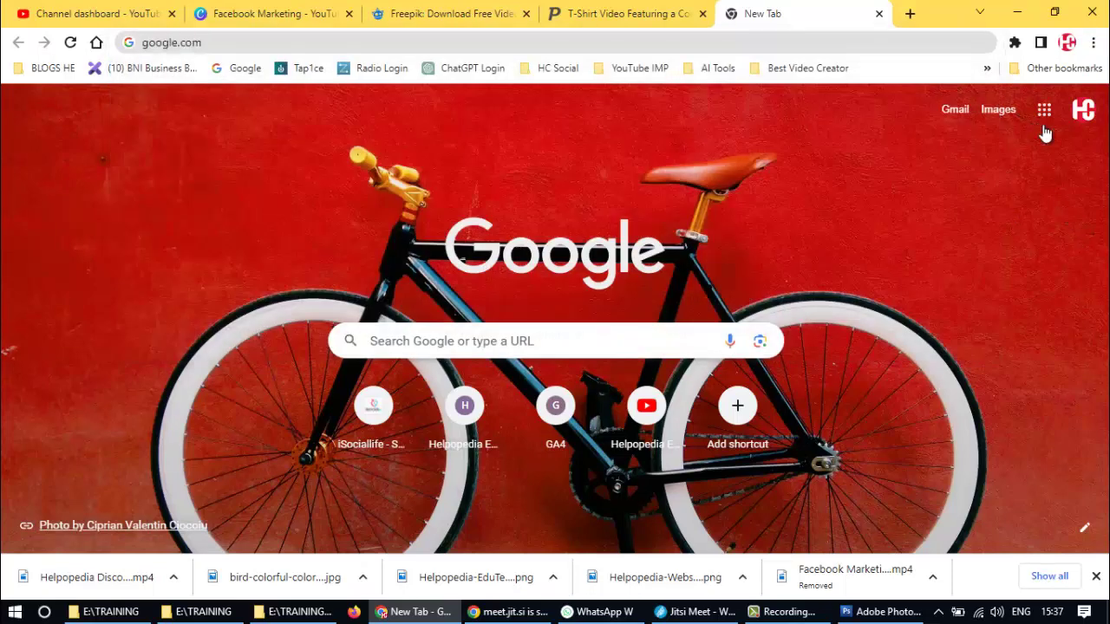
pyautogui.click(1044, 109)
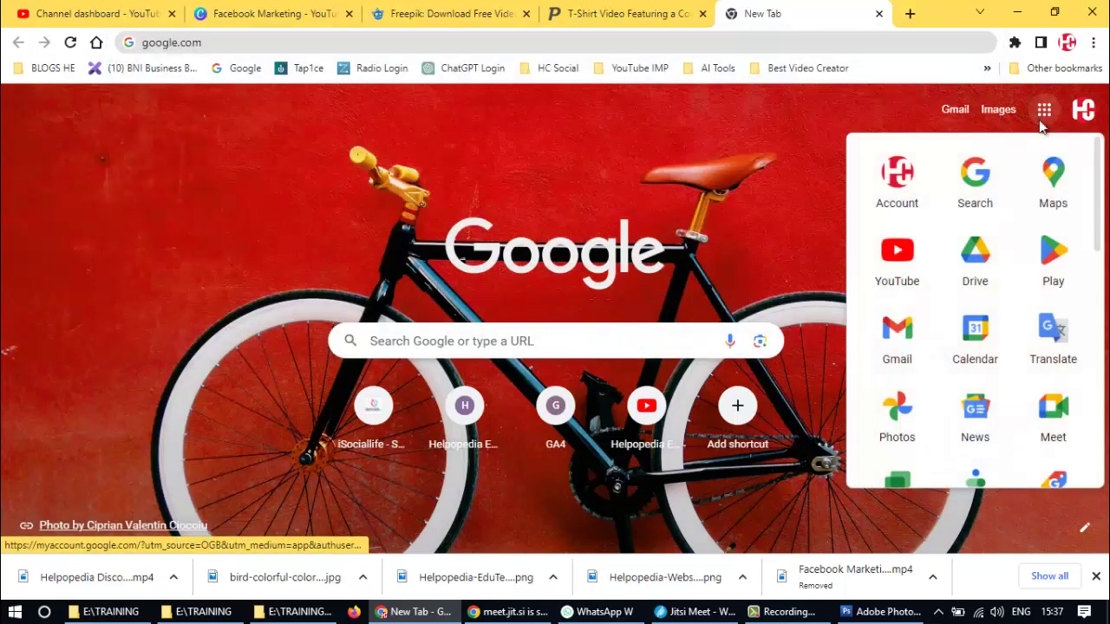
pyautogui.click(894, 411)
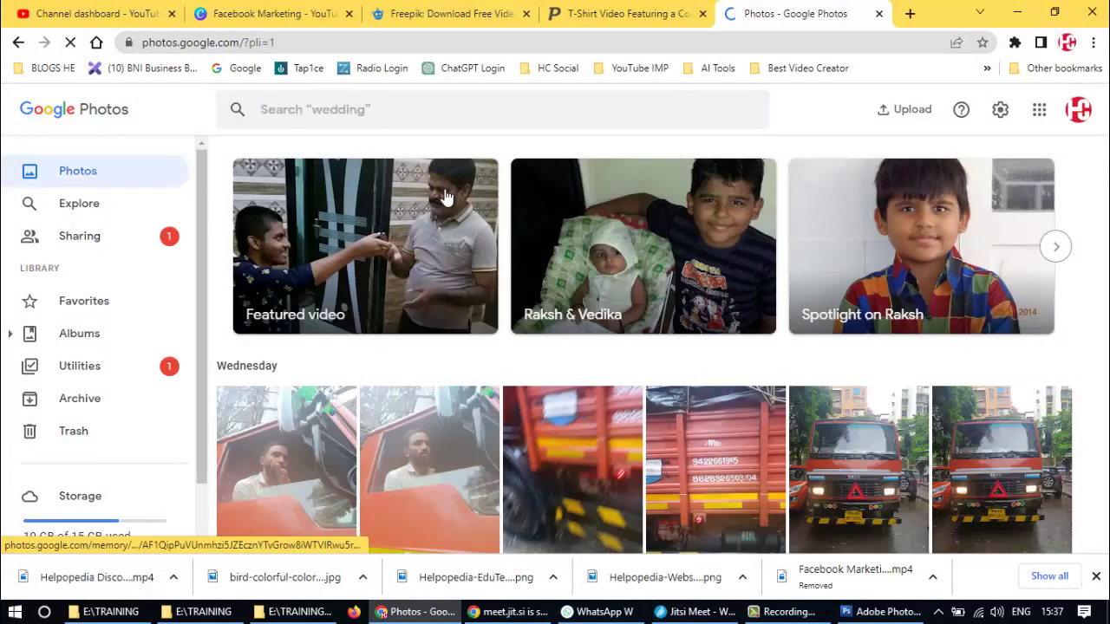
pyautogui.click(392, 118)
pyautogui.write('pillai')
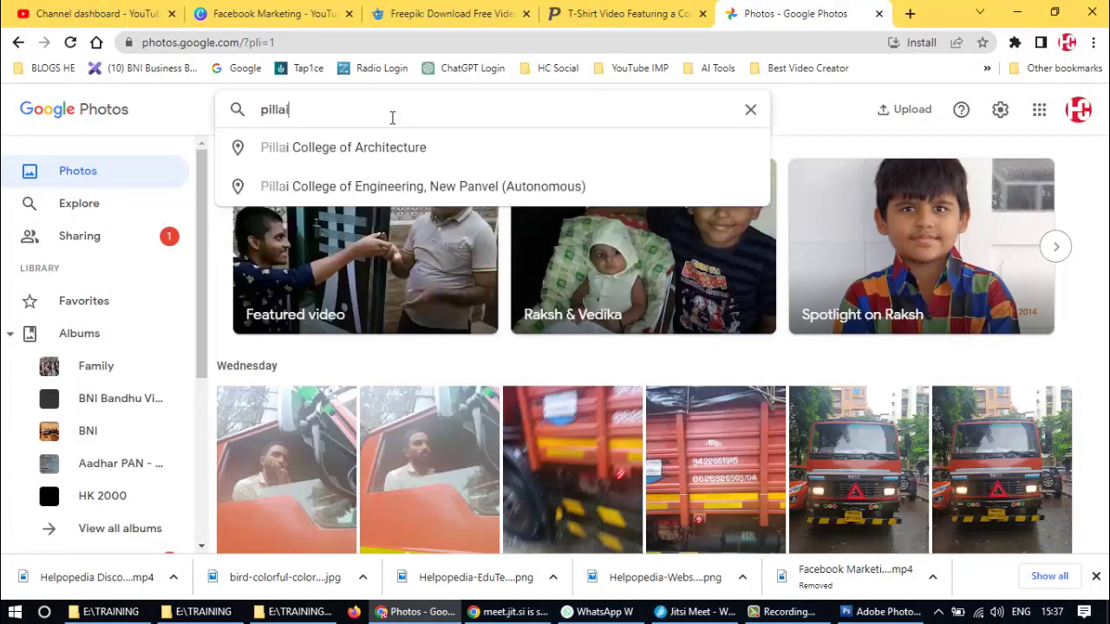
pyautogui.press('Return')
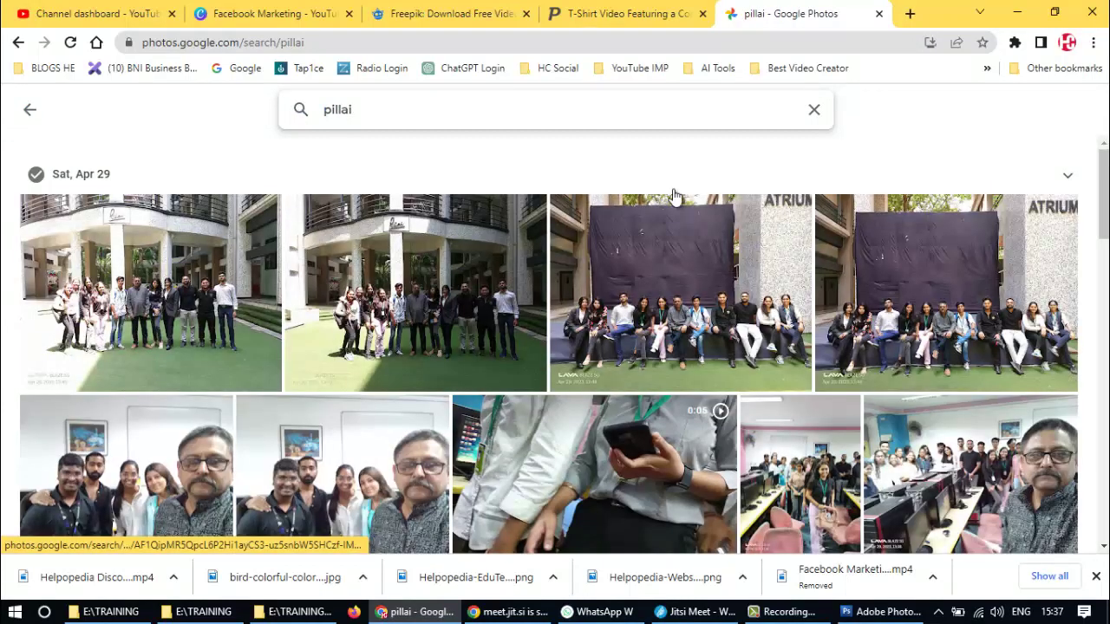
# - Select all photos dated Sat, Apr 29 in the search results and request their download
pyautogui.click(34, 176)
pyautogui.scroll(-10, 117, 280)
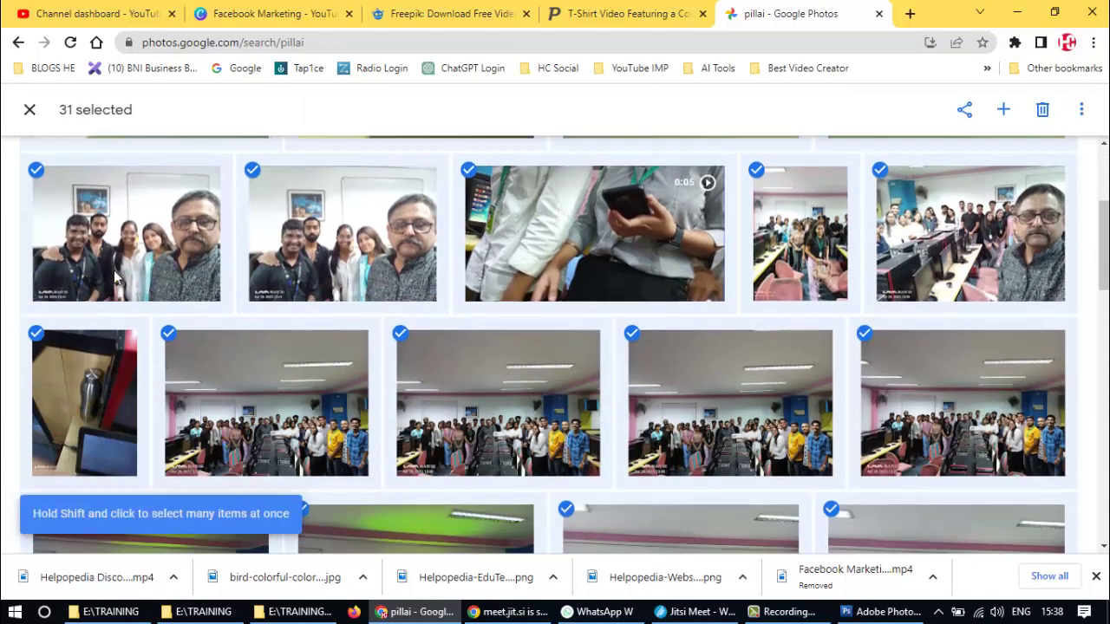
pyautogui.scroll(-8, 117, 279)
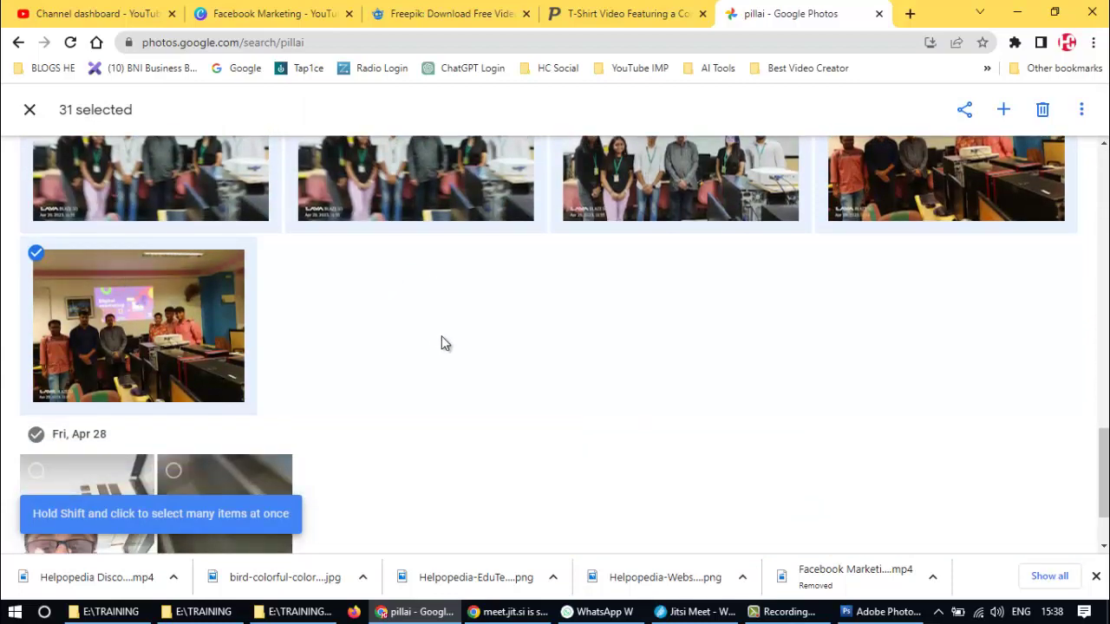
pyautogui.scroll(-1, 468, 354)
pyautogui.scroll(5, 425, 350)
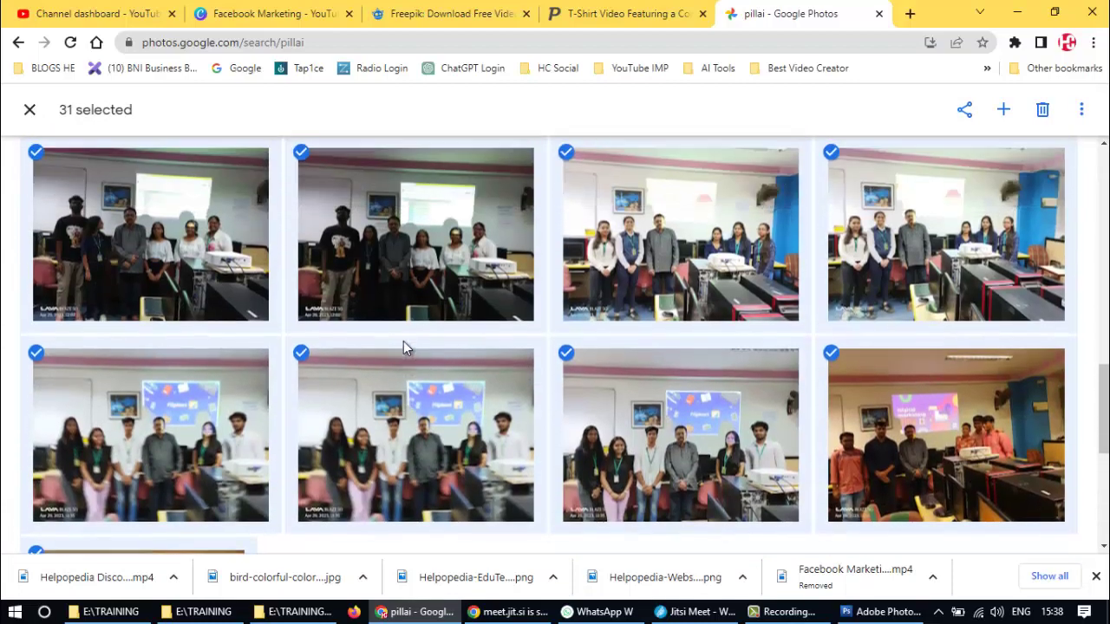
pyautogui.scroll(8, 403, 342)
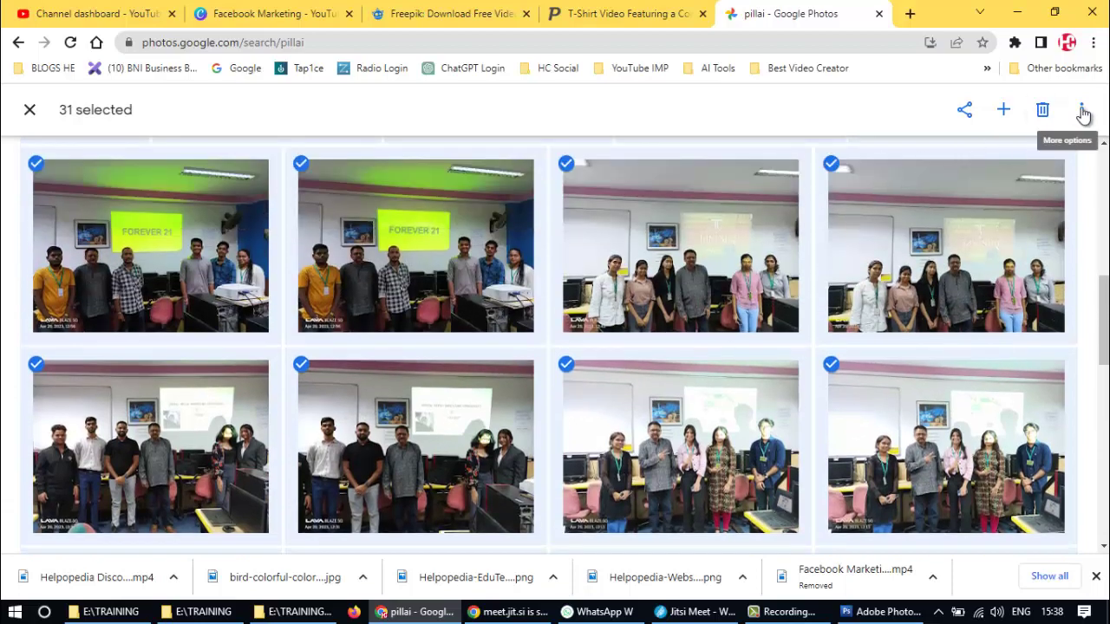
pyautogui.click(1083, 112)
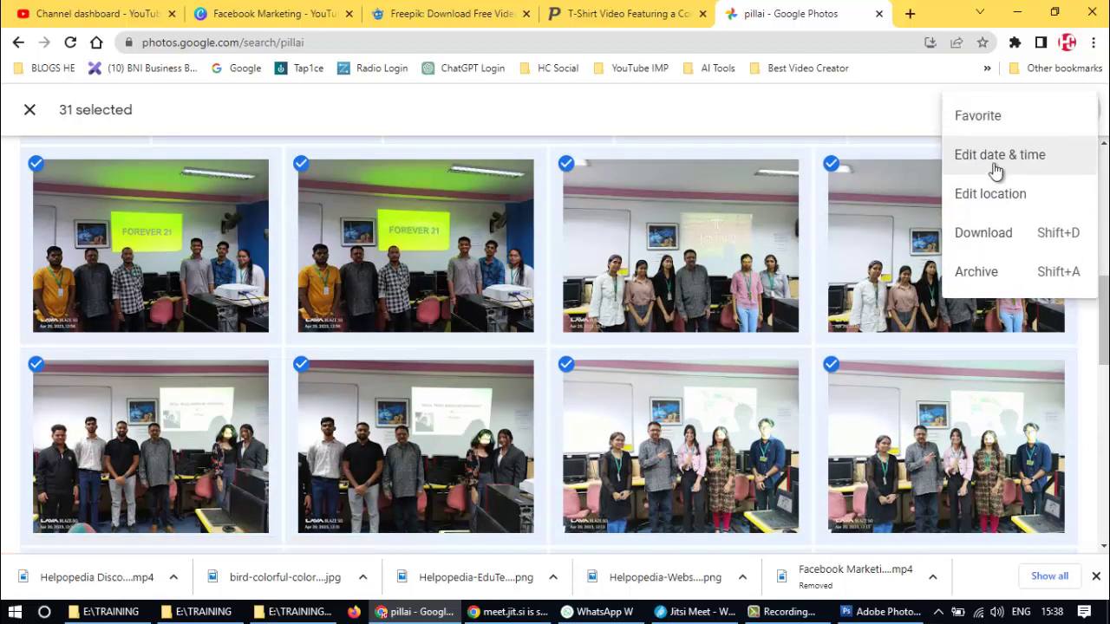
pyautogui.click(976, 234)
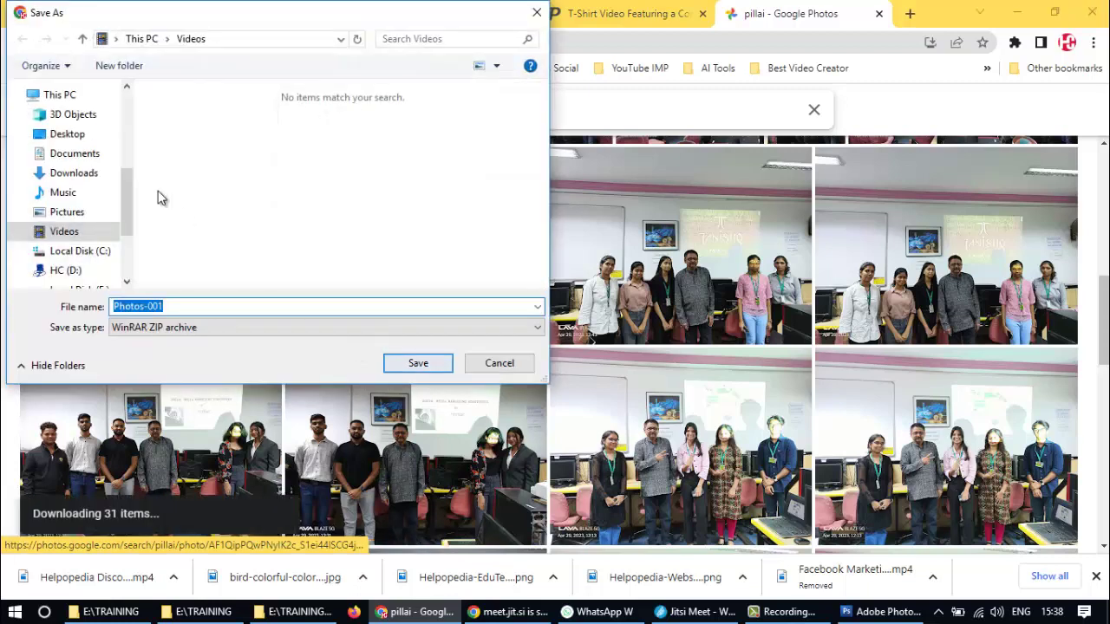
# - Save the ZIP archive as "Pillai Panvel" in the MY SOCIAL CREATIVES folder on Local Disk (E:)
pyautogui.write('Pillai Panvel')
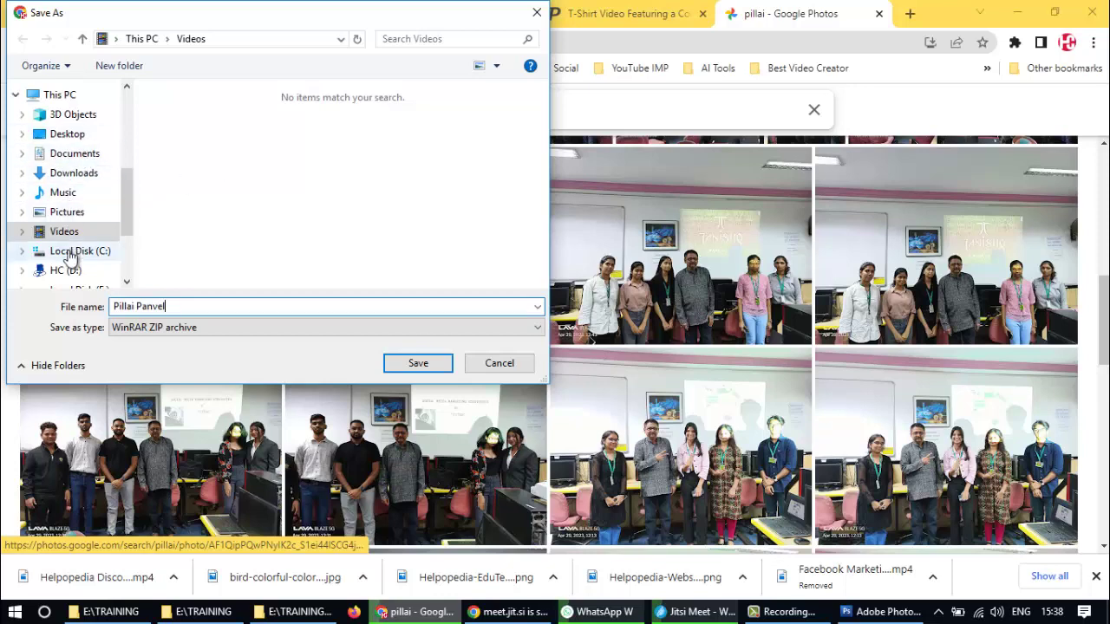
pyautogui.scroll(-2, 65, 269)
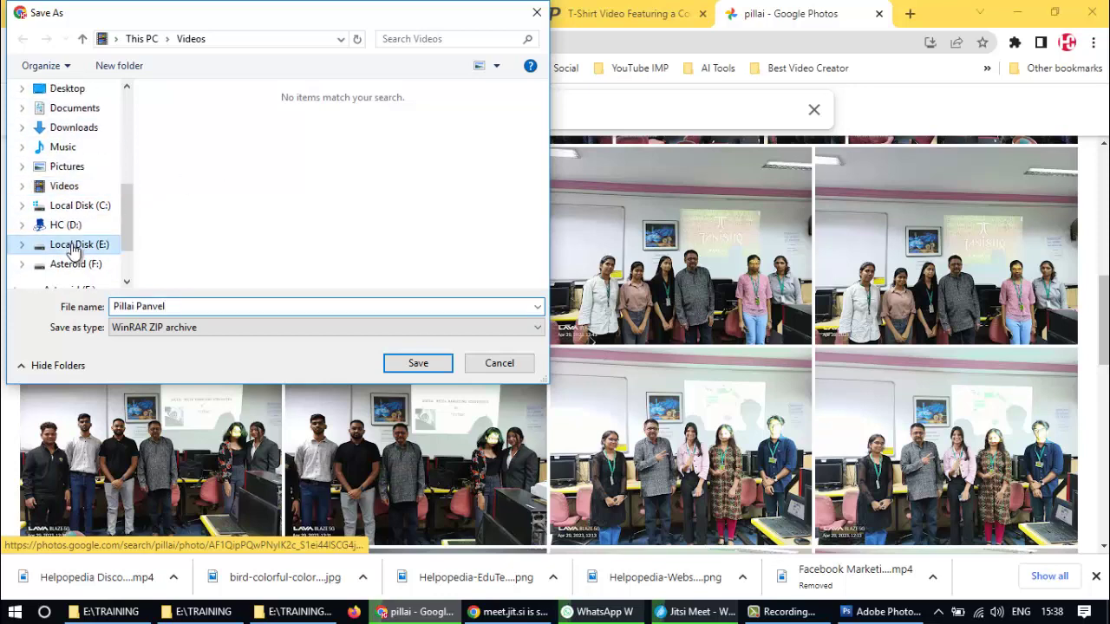
pyautogui.click(80, 245)
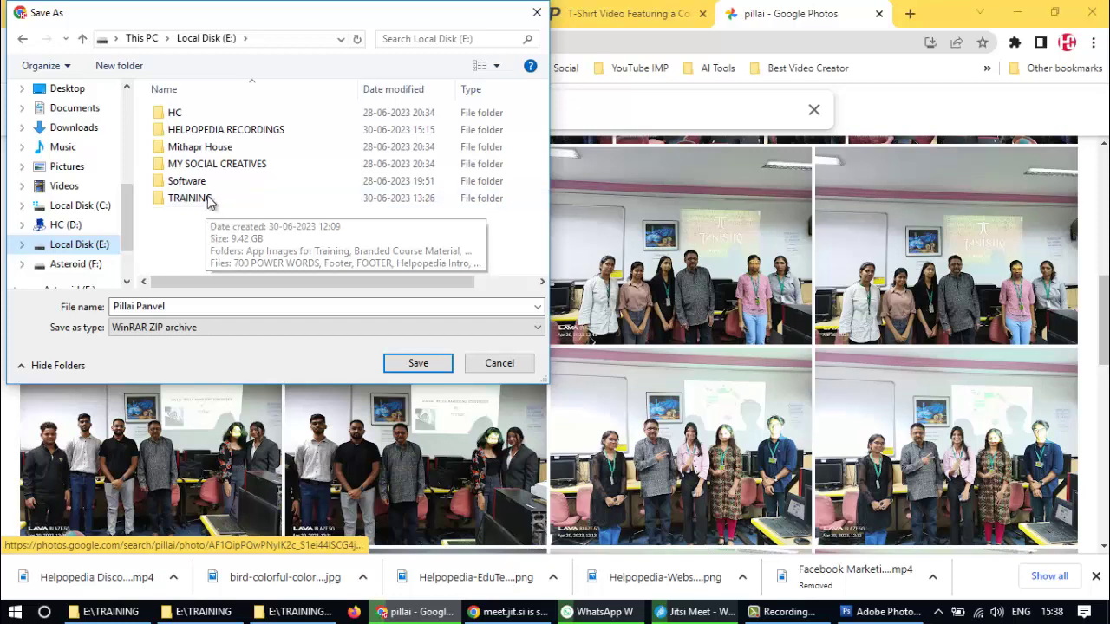
pyautogui.doubleClick(217, 166)
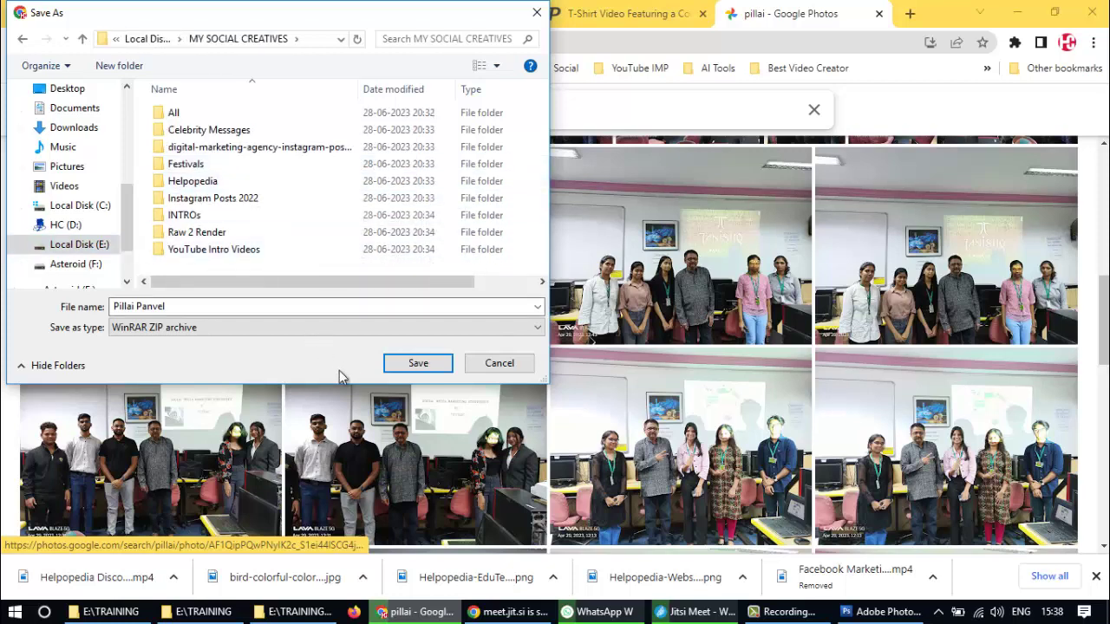
pyautogui.click(417, 363)
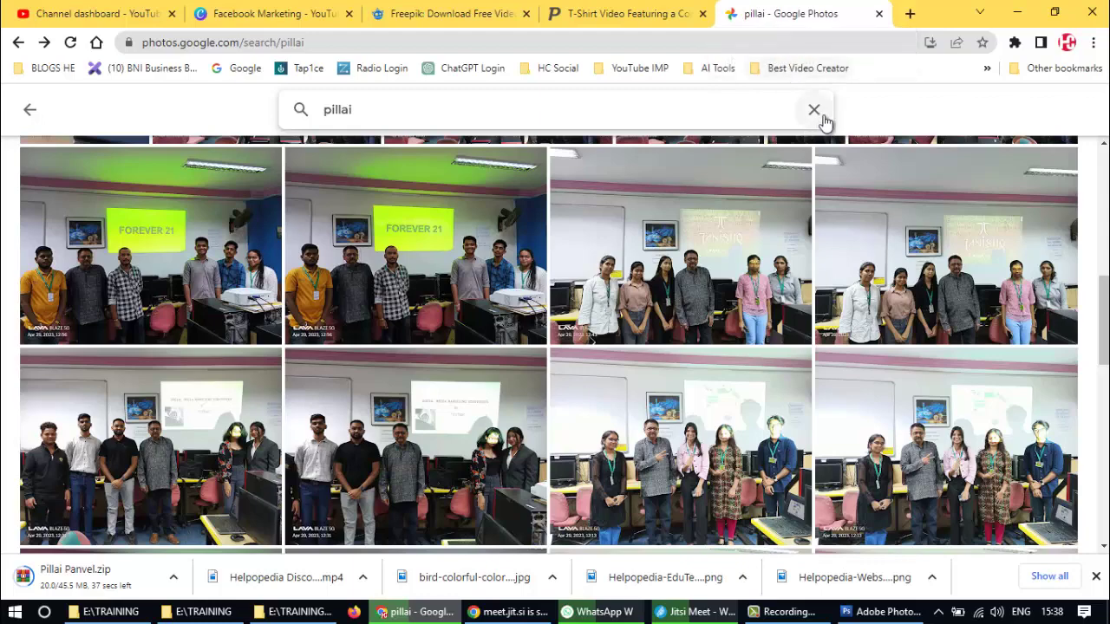
pyautogui.scroll(-10, 576, 294)
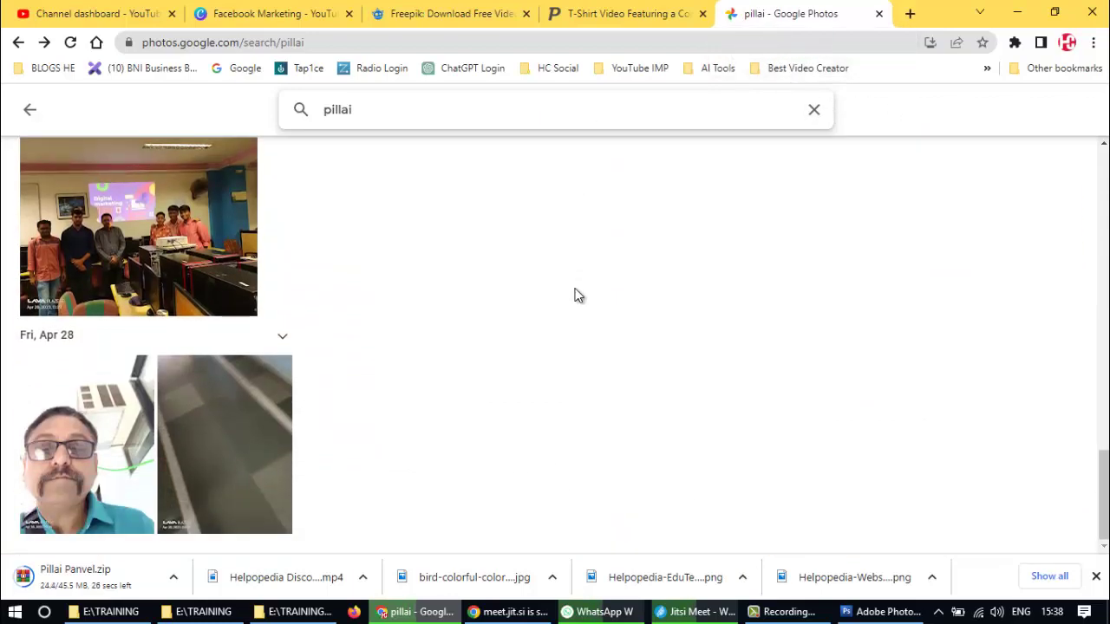
pyautogui.scroll(1, 576, 295)
pyautogui.scroll(6, 575, 295)
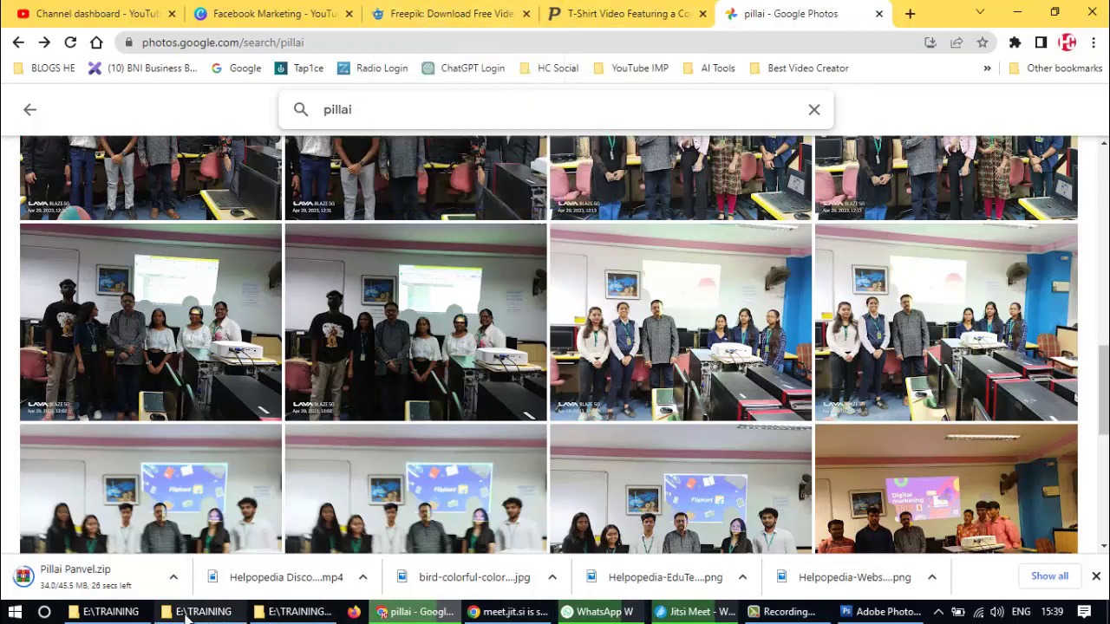
# - Pin the MY SOCIAL CREATIVES folder inside E:\TRAINING to Quick access in File Explorer
pyautogui.click(286, 614)
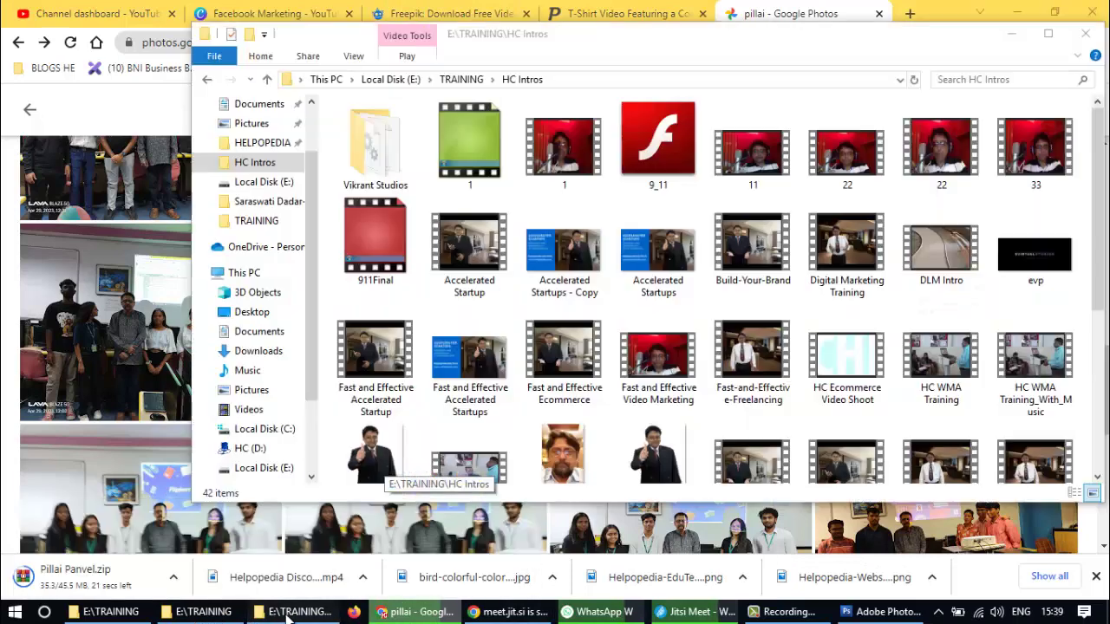
pyautogui.click(461, 79)
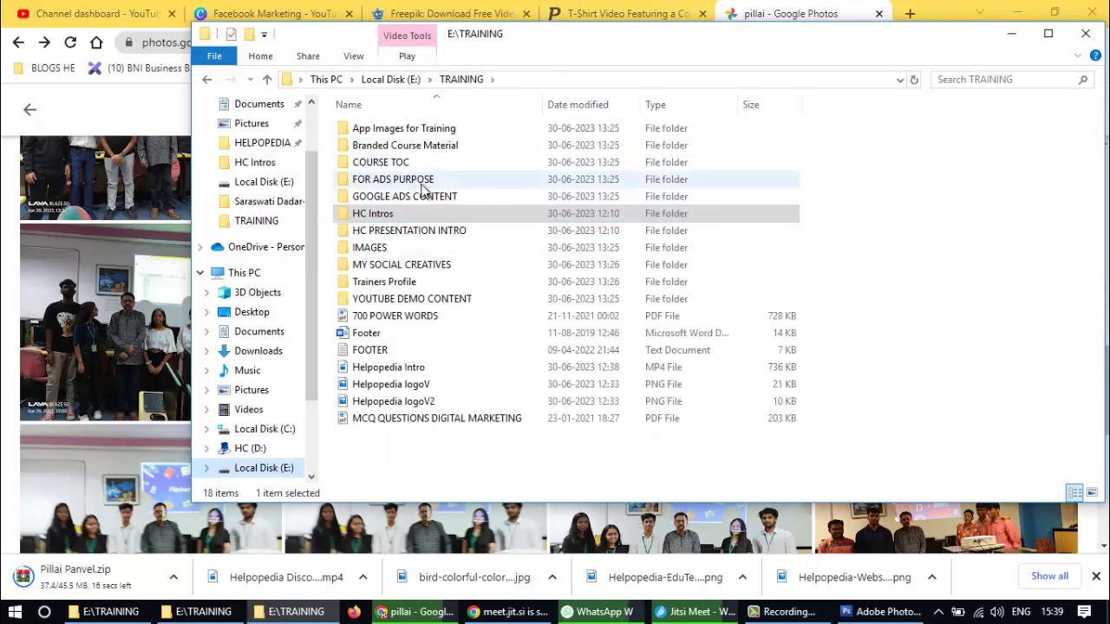
pyautogui.click(387, 267)
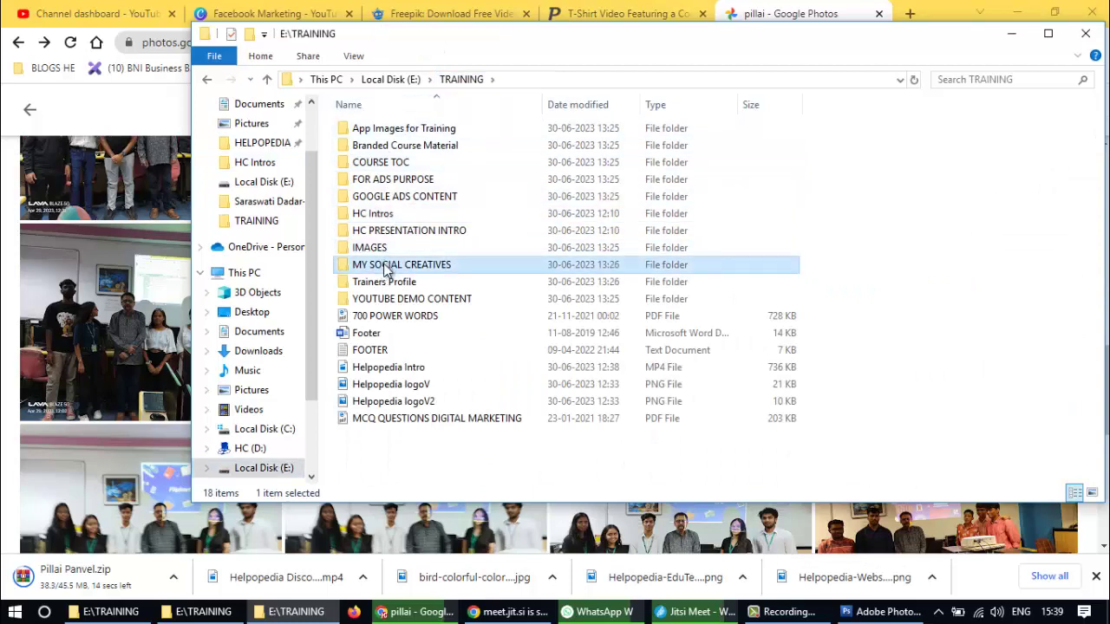
pyautogui.rightClick(387, 271)
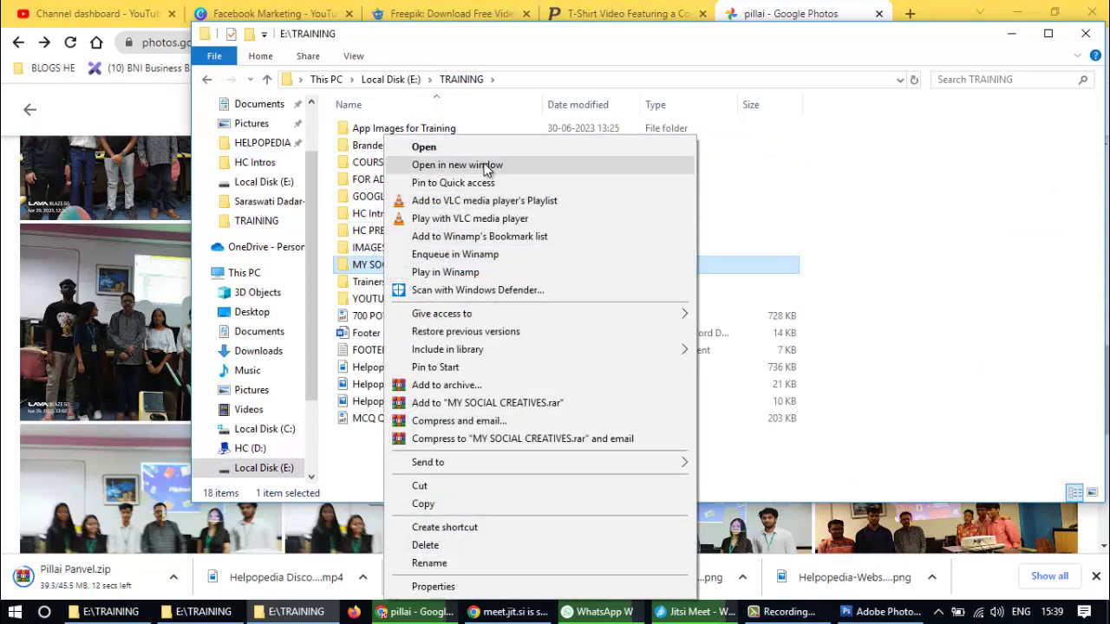
pyautogui.click(445, 184)
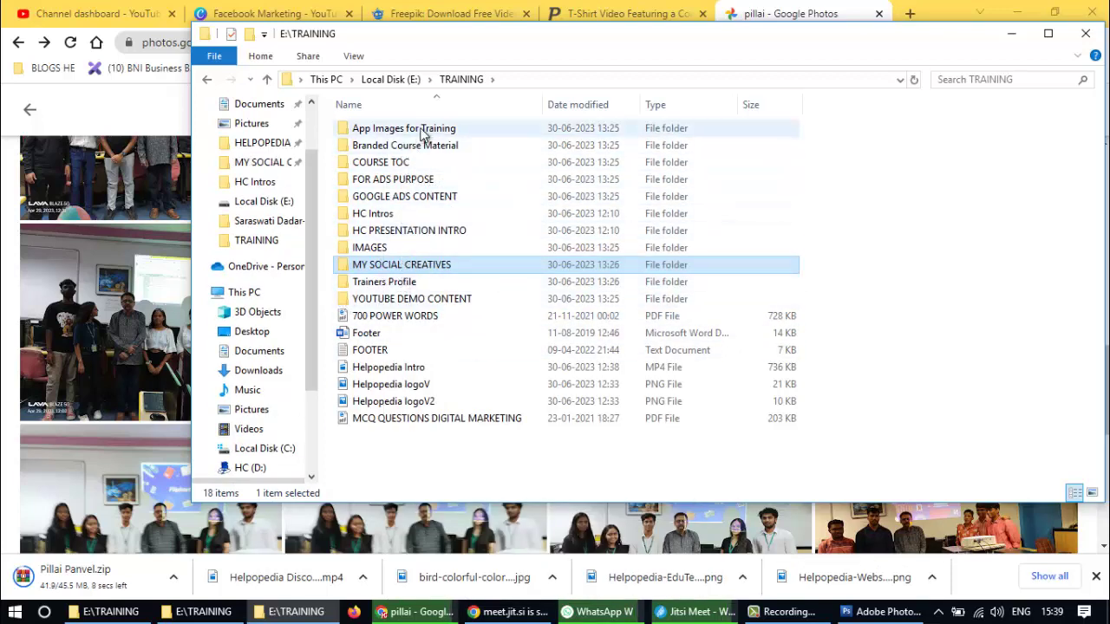
# - Pin the TRAINING folder on Local Disk (E:) to Quick access and close the two extra File Explorer windows
pyautogui.click(377, 79)
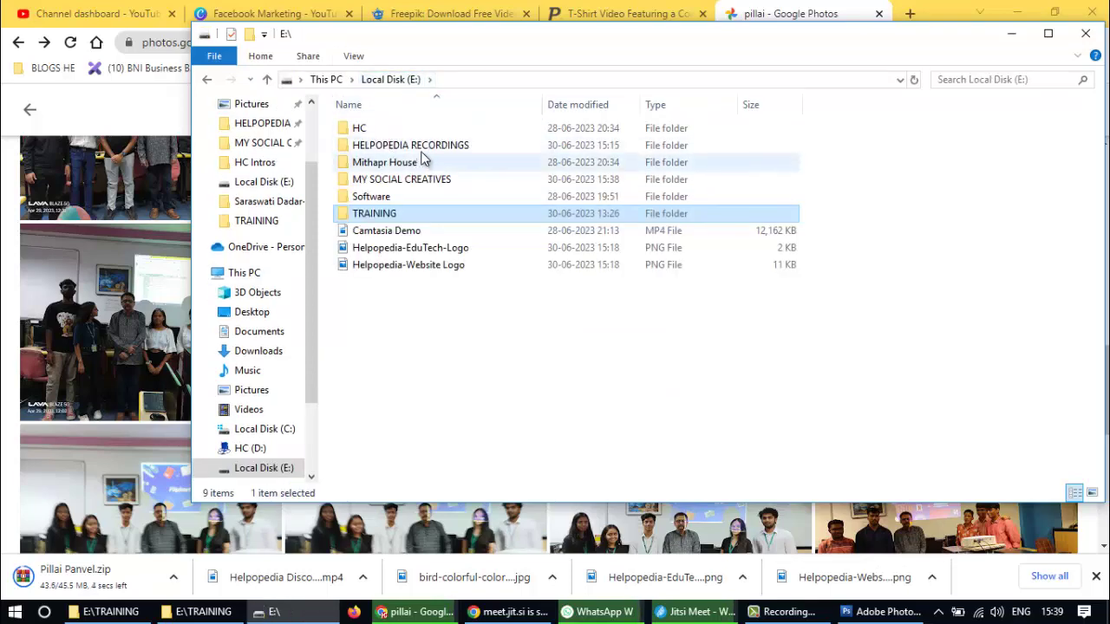
pyautogui.click(423, 149)
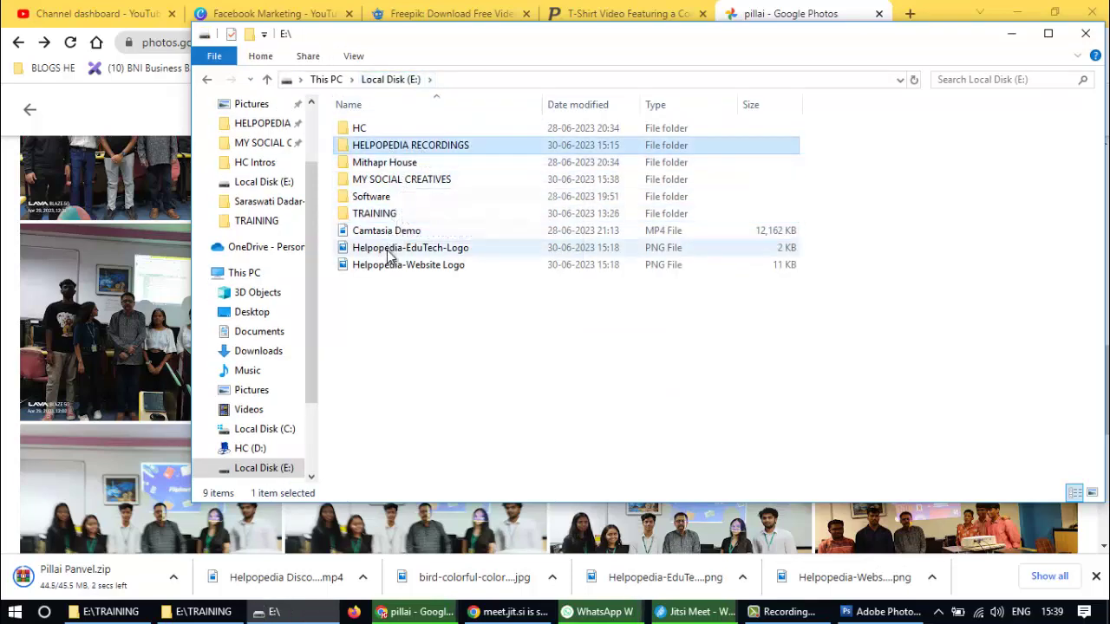
pyautogui.rightClick(373, 215)
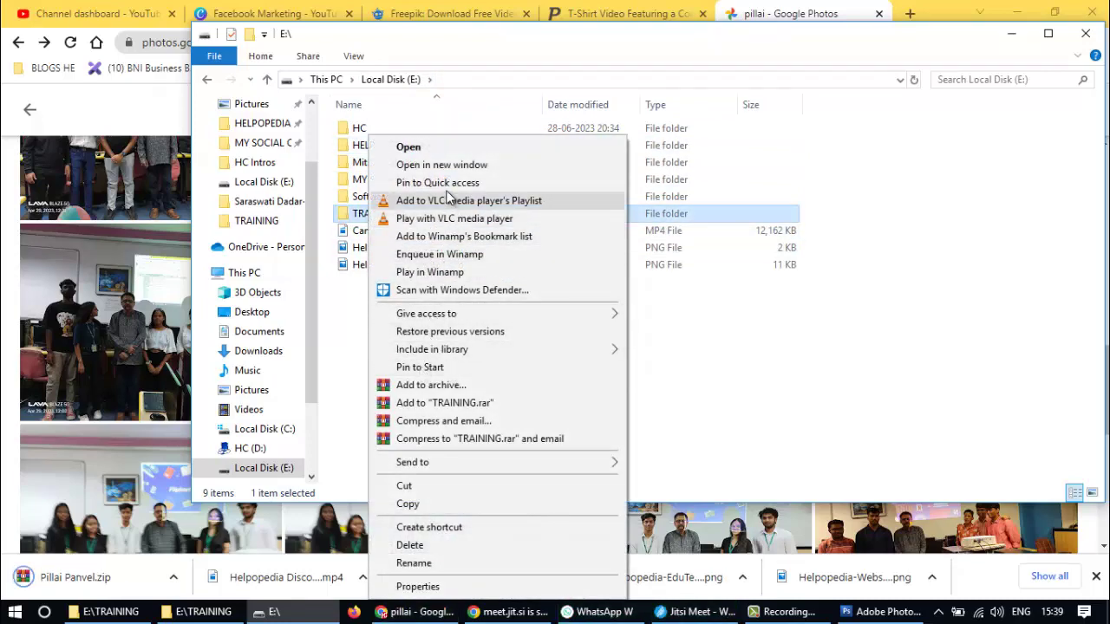
pyautogui.click(438, 183)
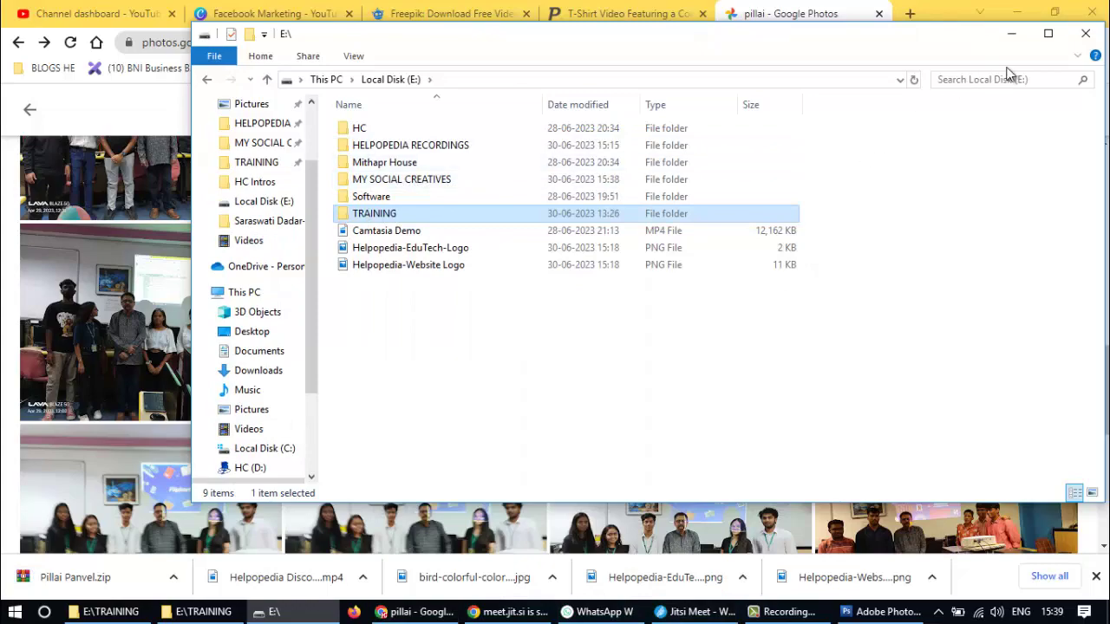
pyautogui.click(1092, 36)
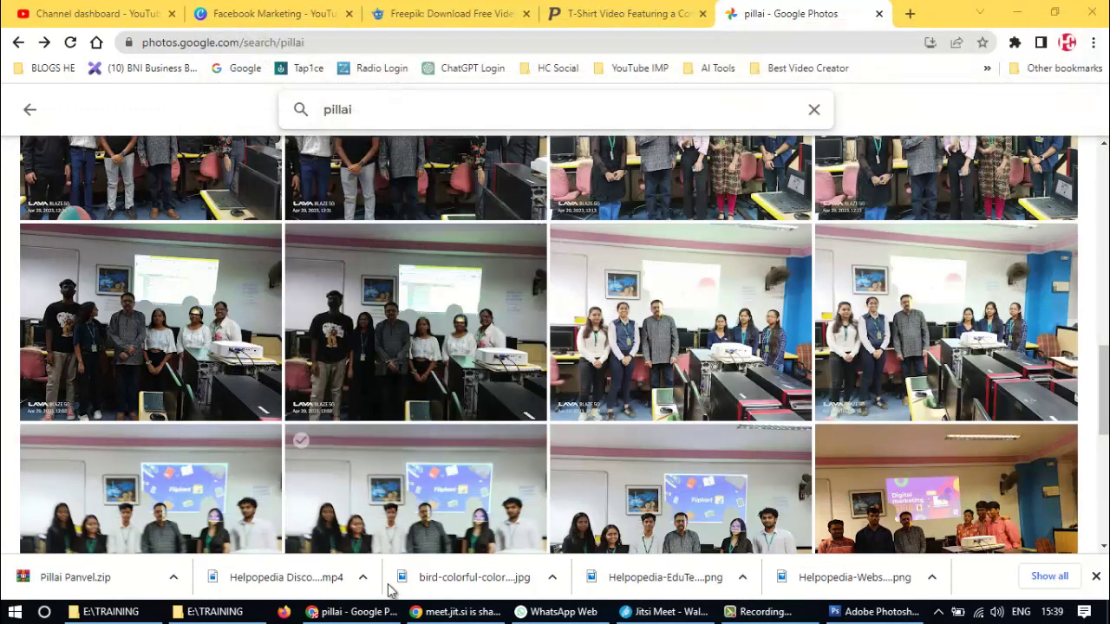
pyautogui.click(214, 612)
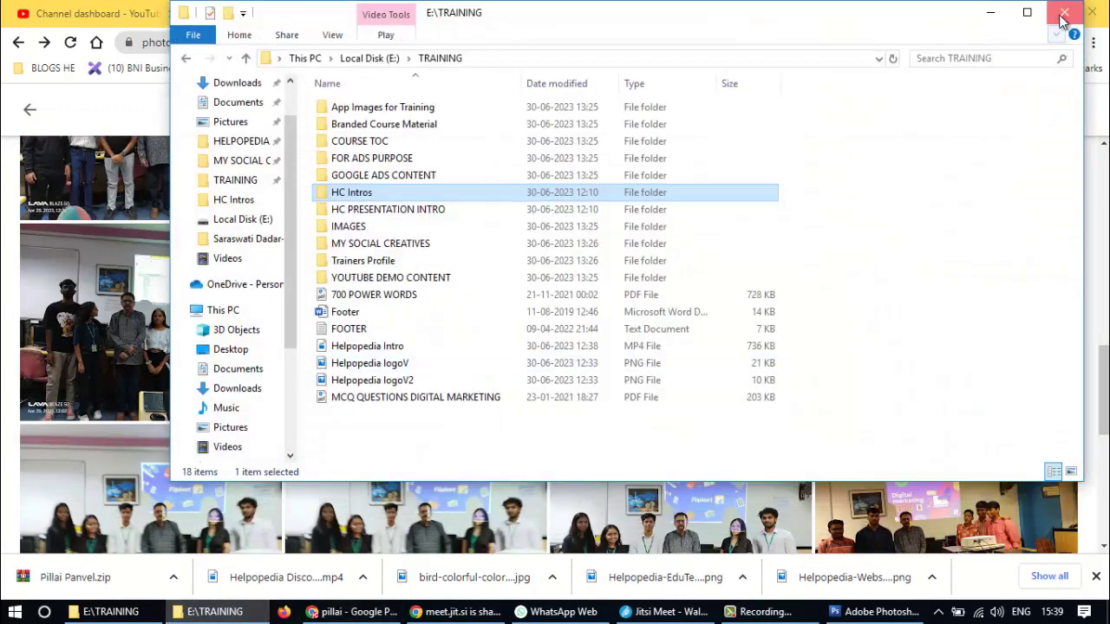
pyautogui.click(1083, 10)
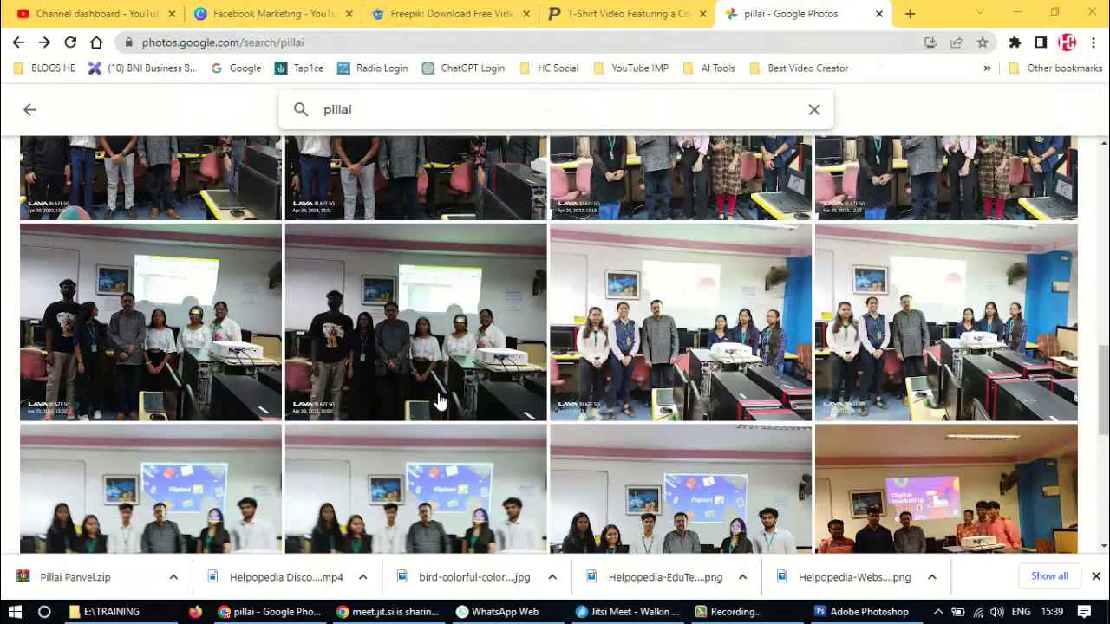
# - Look for the downloaded Pillai Panvel archive in E:\TRAINING\MY SOCIAL CREATIVES, refreshing the folder view
pyautogui.click(104, 613)
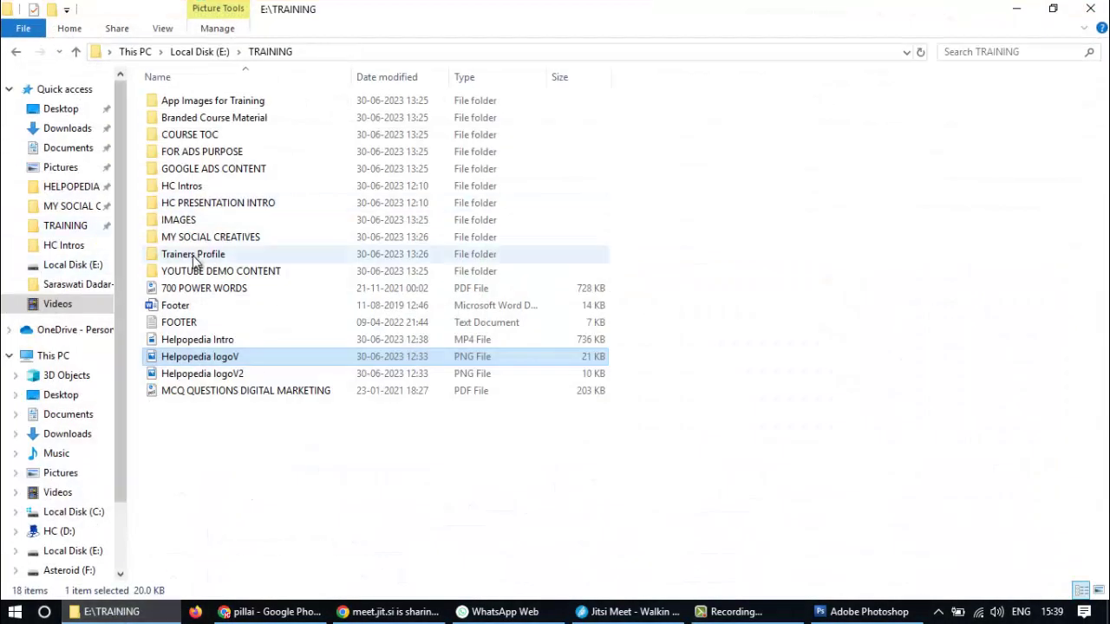
pyautogui.doubleClick(244, 238)
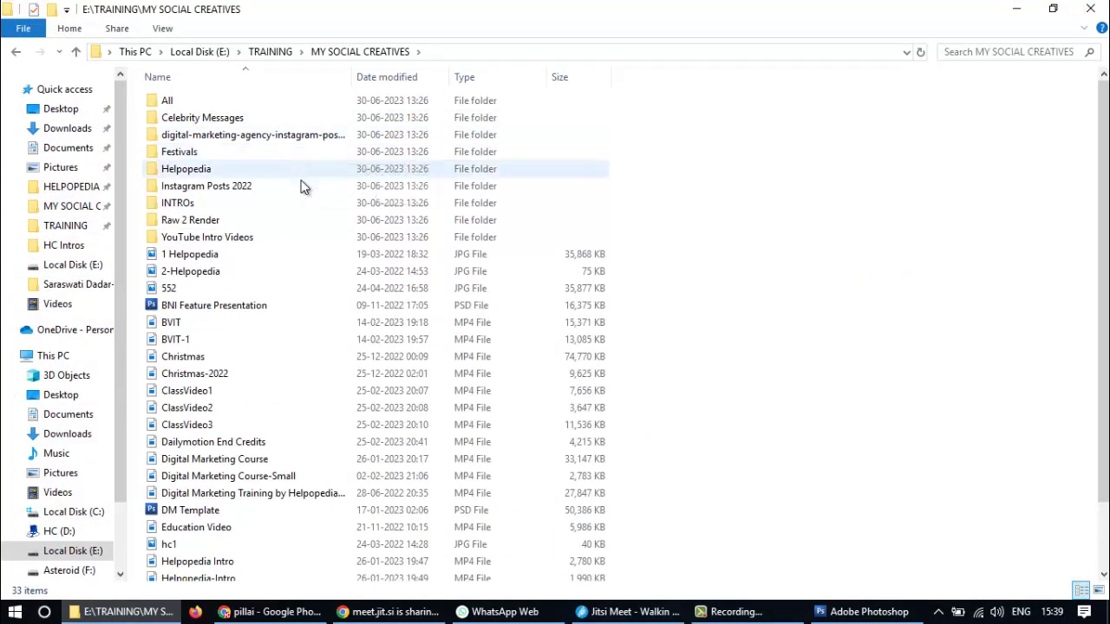
pyautogui.scroll(-2, 302, 188)
pyautogui.scroll(2, 299, 213)
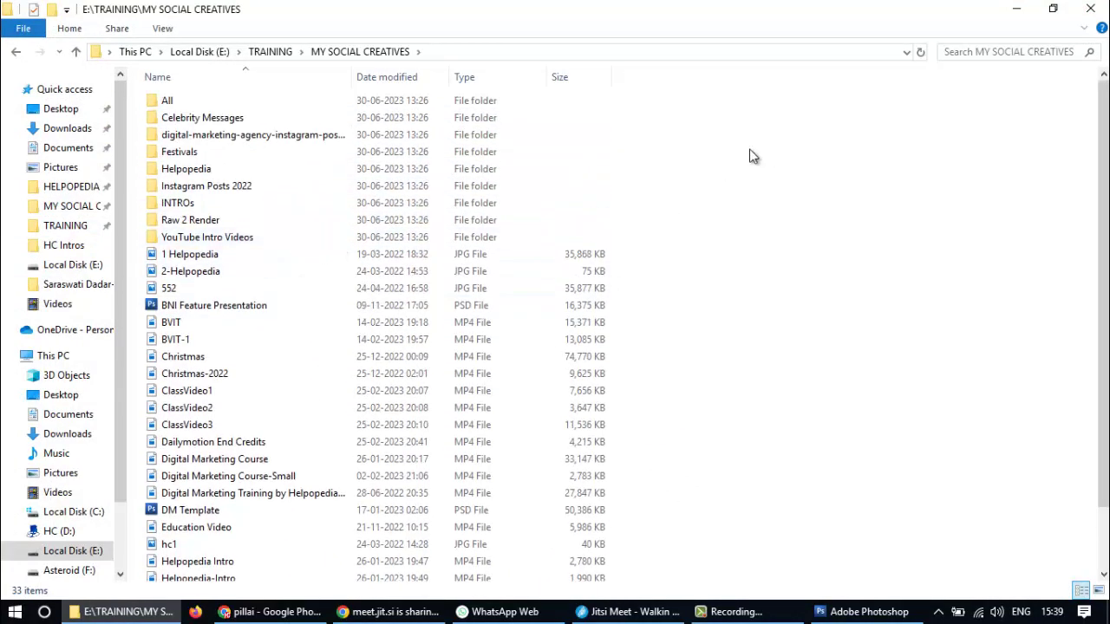
pyautogui.rightClick(768, 128)
pyautogui.click(809, 191)
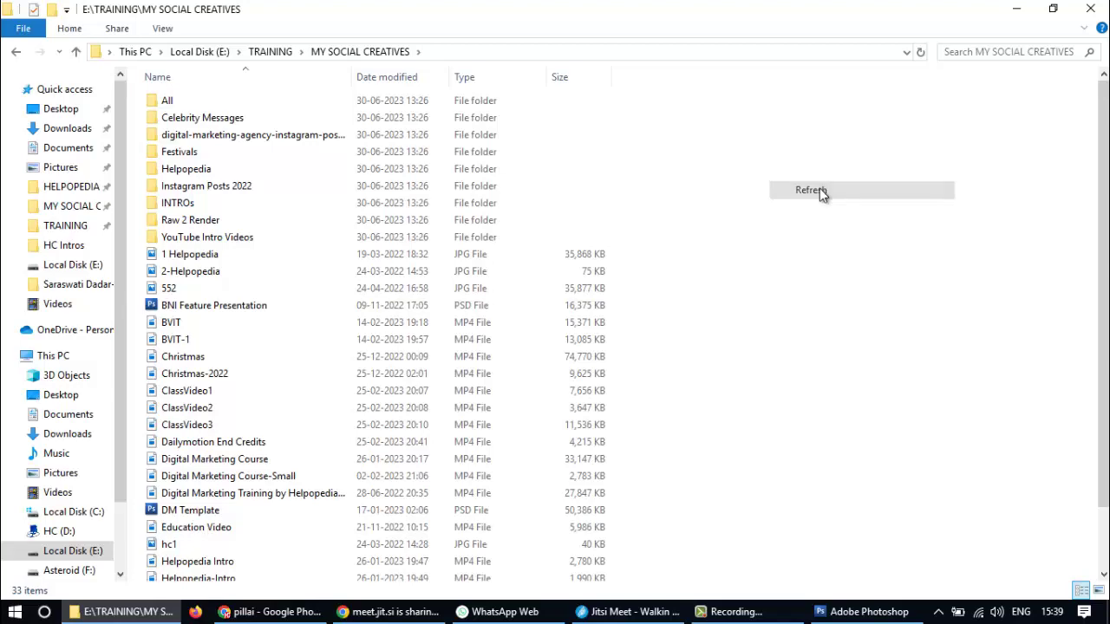
pyautogui.scroll(-2, 700, 180)
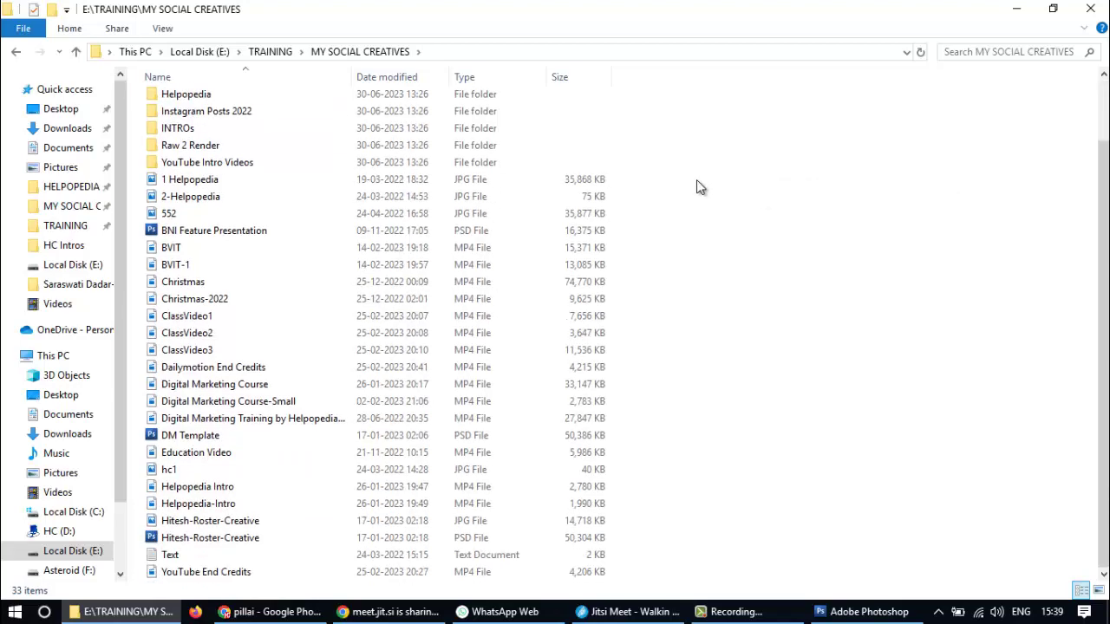
pyautogui.press('super')
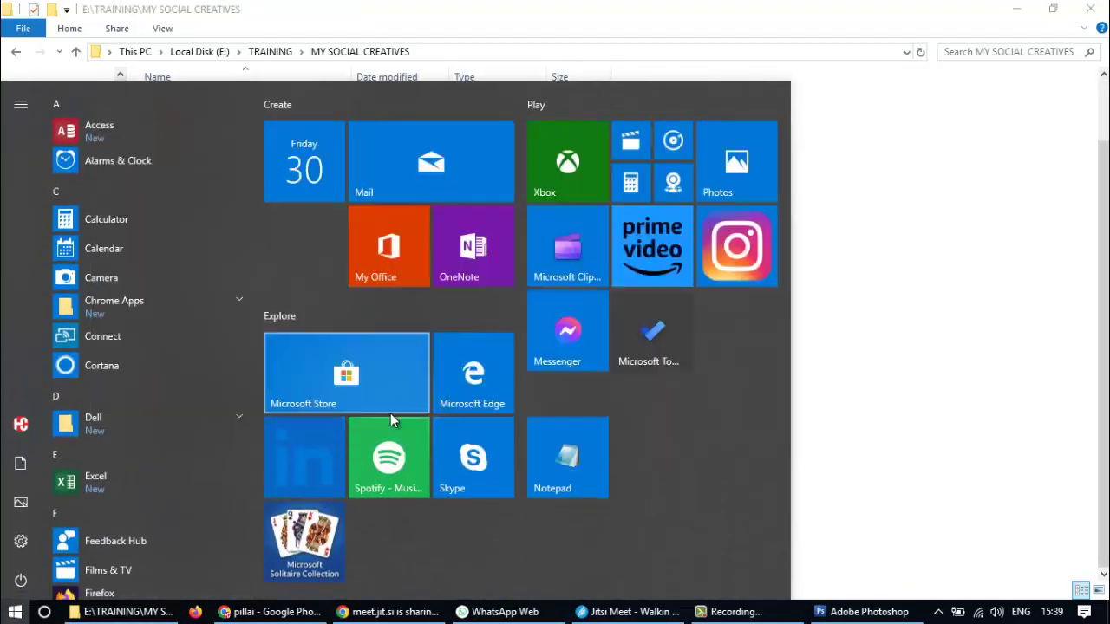
pyautogui.press('super')
# - Switch back to Chrome and show the downloaded Pillai Panvel.zip in its containing folder
pyautogui.click(272, 611)
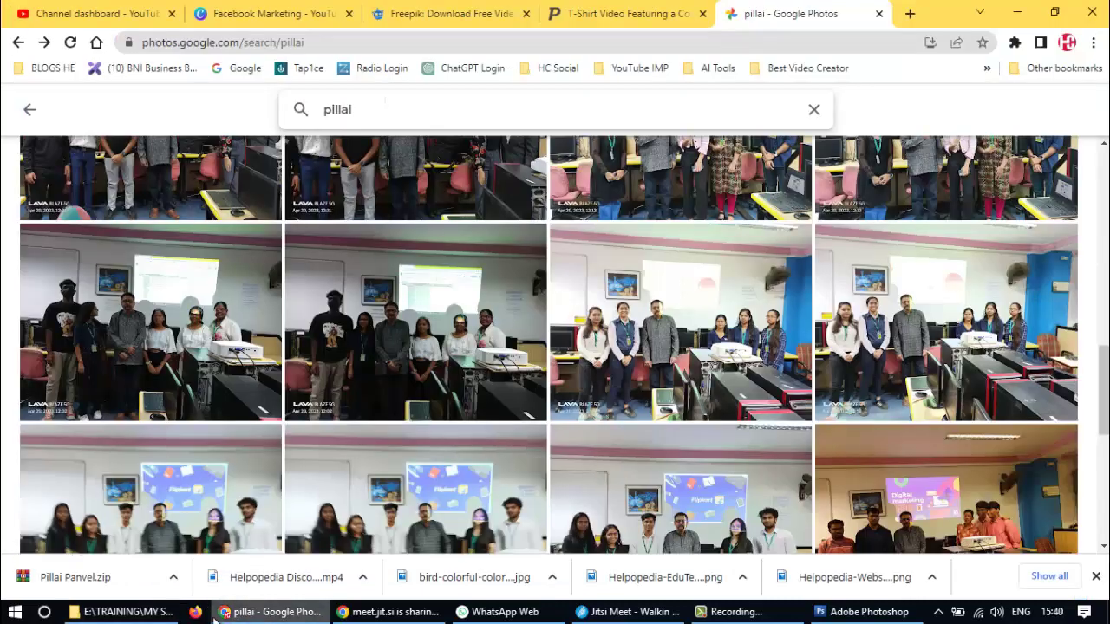
pyautogui.click(172, 579)
pyautogui.click(217, 524)
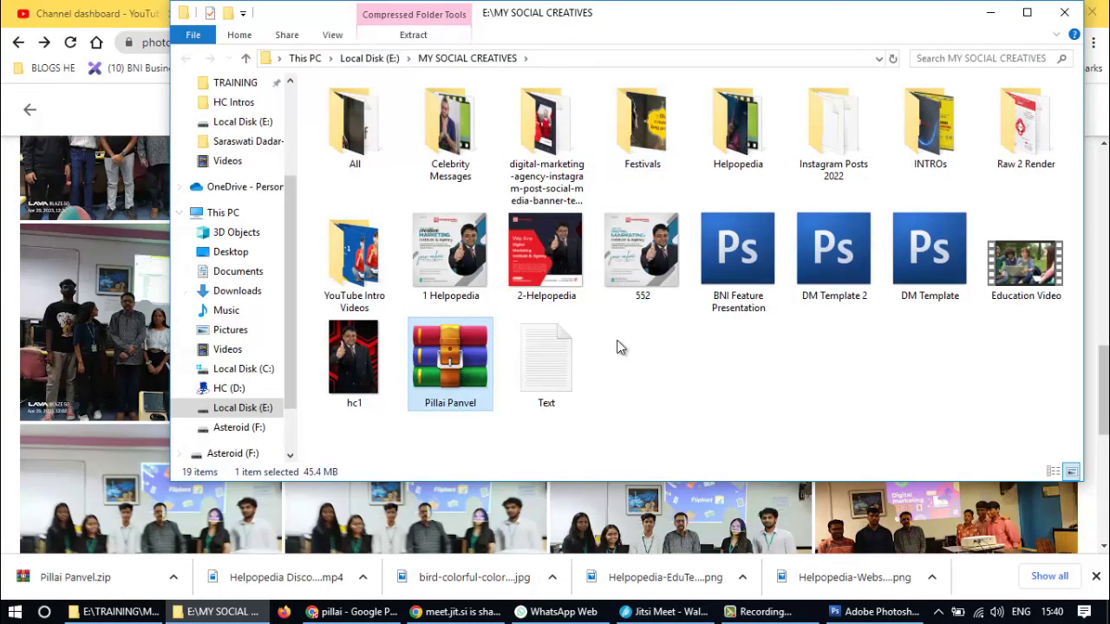
pyautogui.click(659, 388)
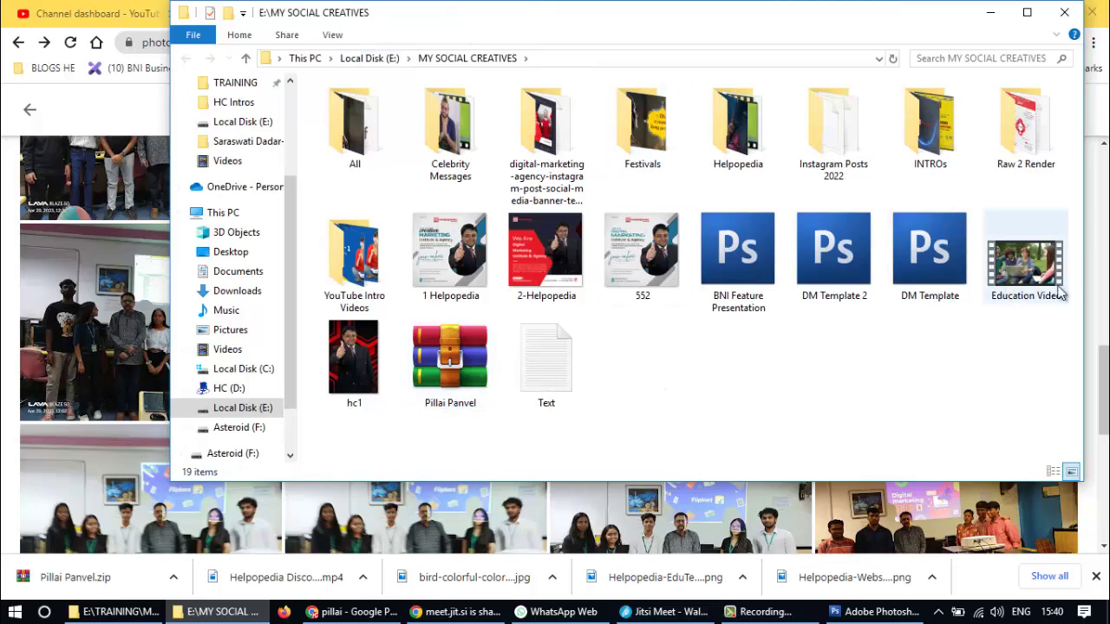
# - Extract the Pillai Panvel archive into its own "Pillai Panvel" folder and delete the archive file
pyautogui.click(450, 361)
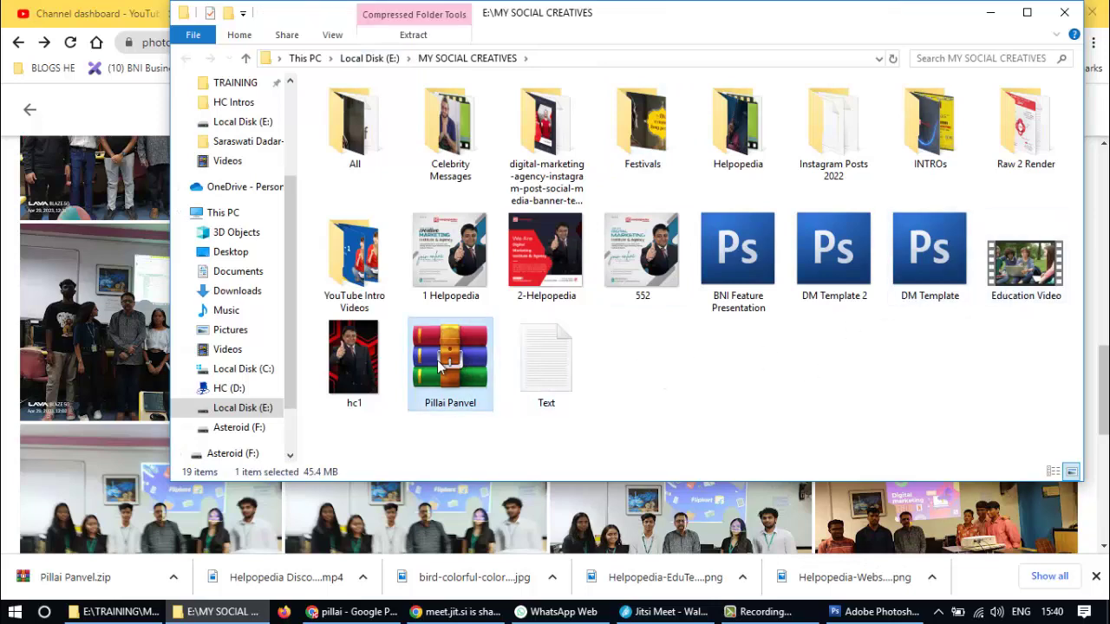
pyautogui.rightClick(440, 360)
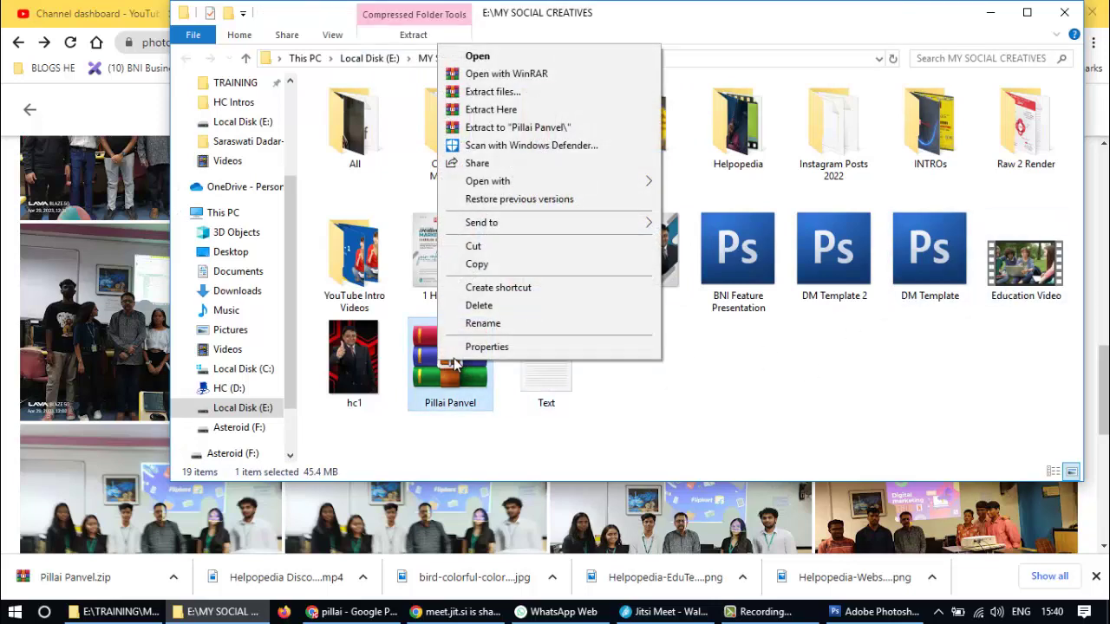
pyautogui.click(519, 128)
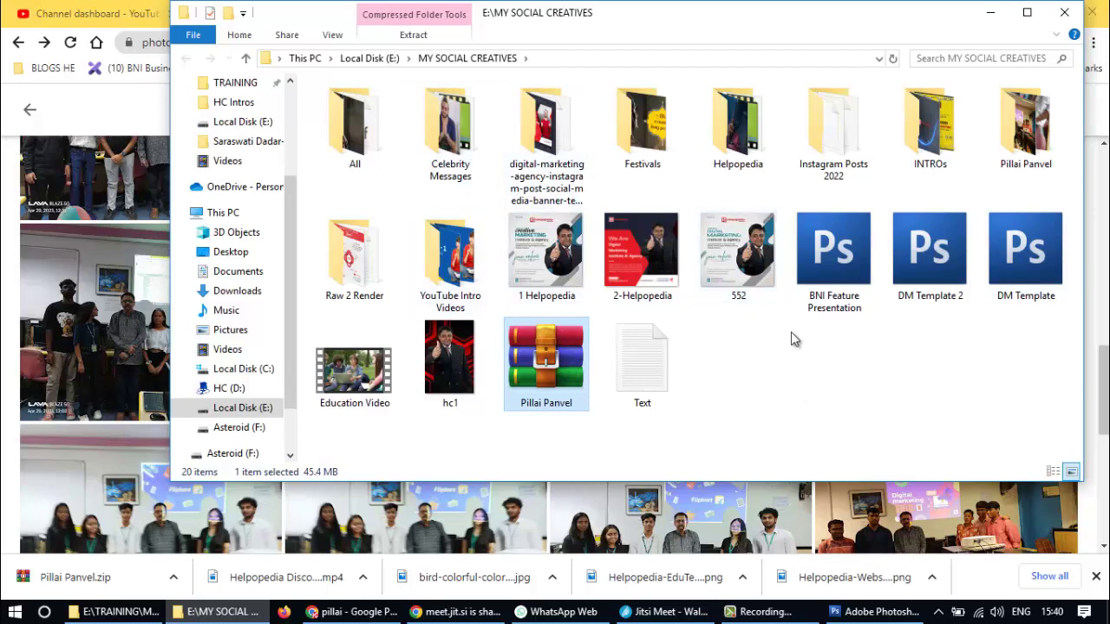
pyautogui.rightClick(558, 371)
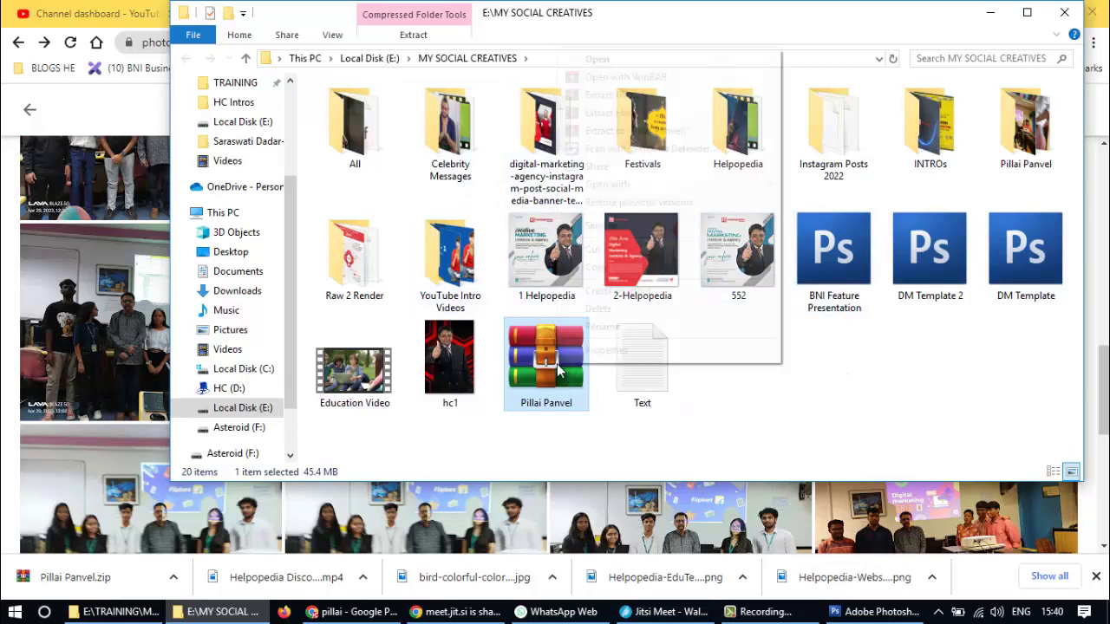
pyautogui.click(597, 307)
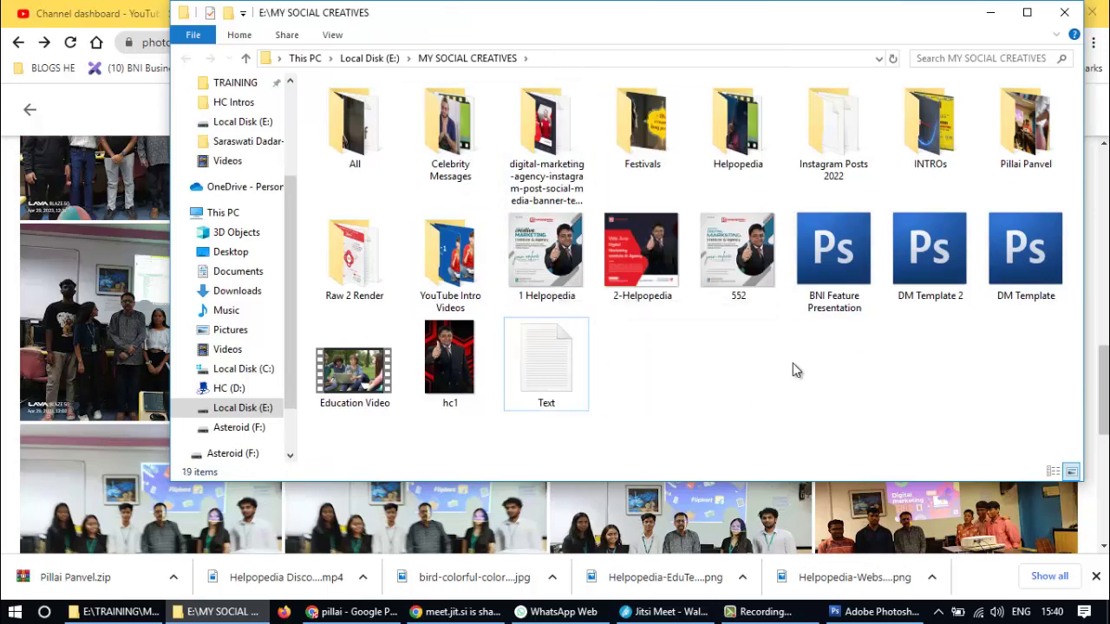
# - Open the extracted Pillai Panvel folder and display its photos as extra large icons
pyautogui.doubleClick(1026, 126)
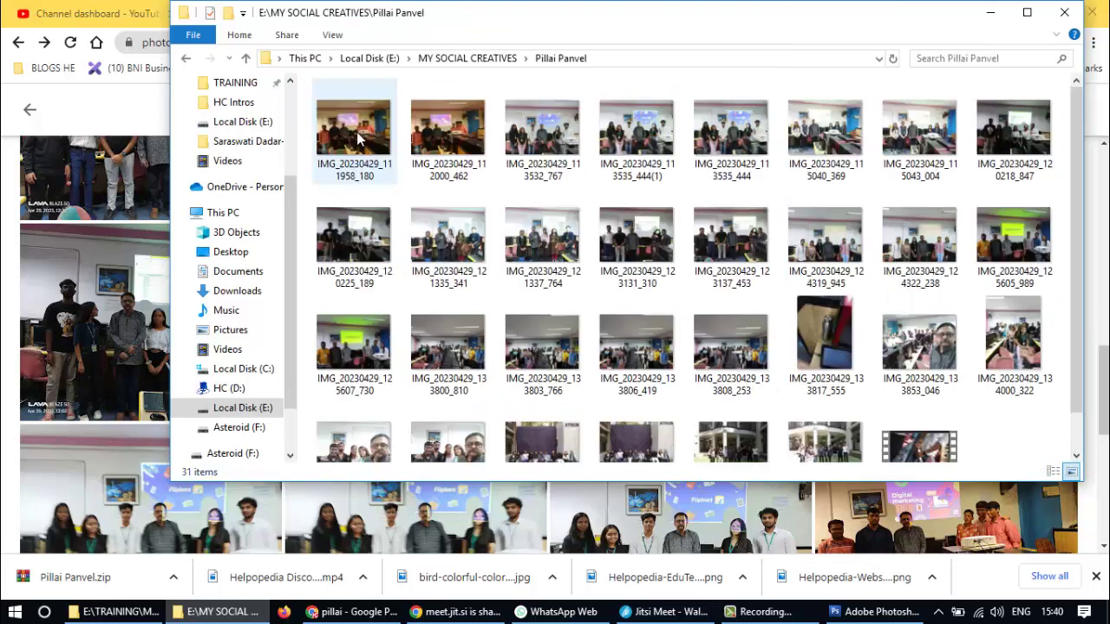
pyautogui.click(333, 35)
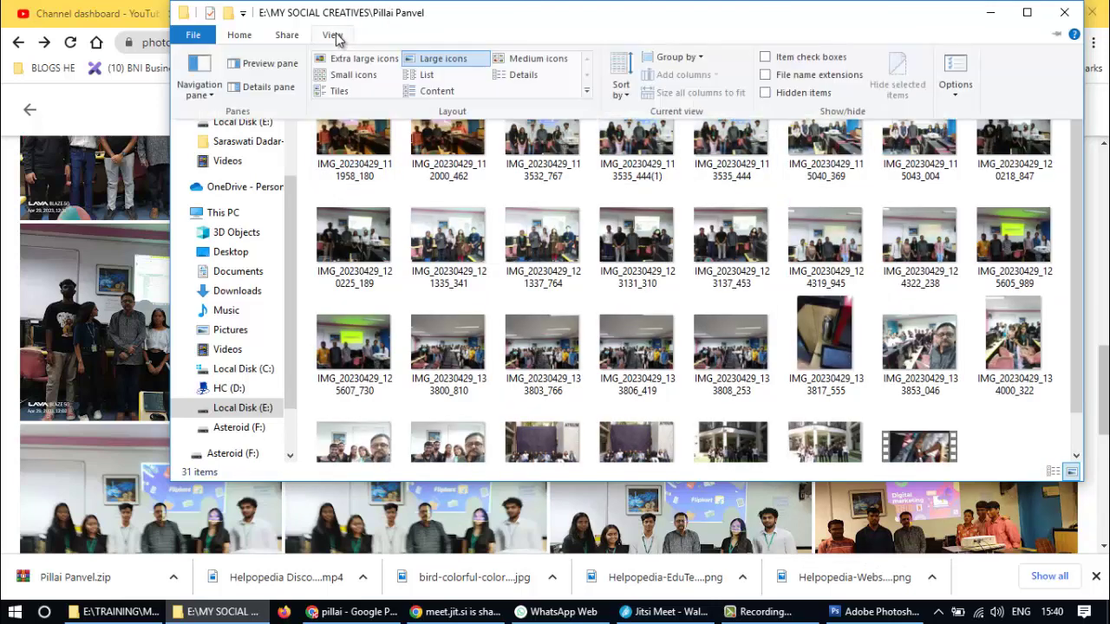
pyautogui.click(370, 62)
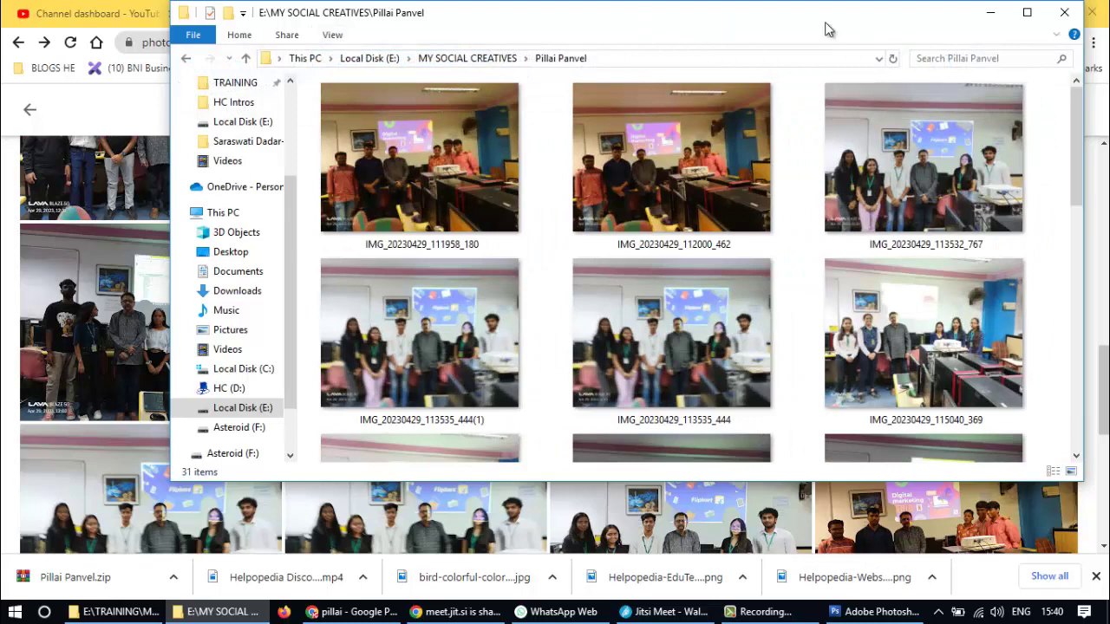
pyautogui.moveTo(699, 21); pyautogui.dragTo(598, 21)
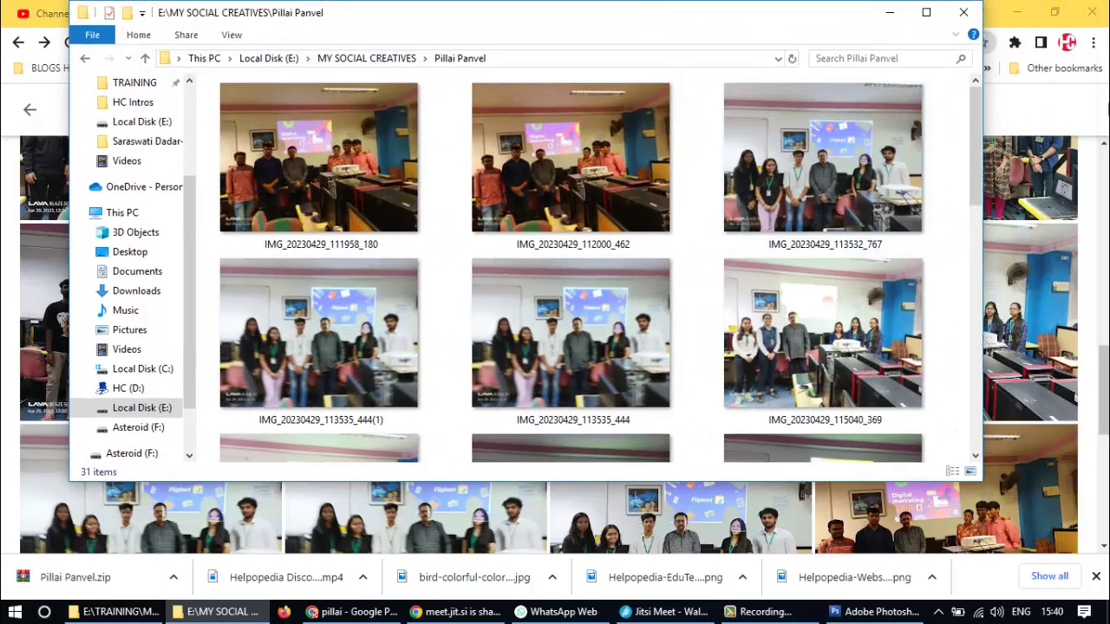
# - Close the Google Photos tab in Chrome and browse Placeit's Slideshows video templates from the Intros & Slideshows category
pyautogui.click(1048, 101)
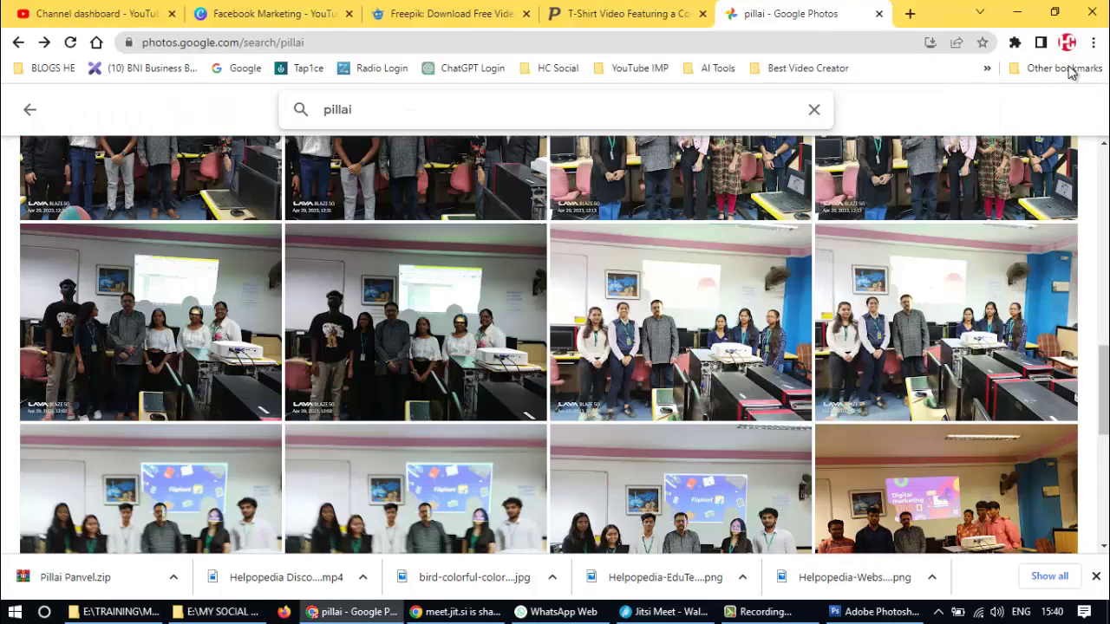
pyautogui.click(879, 14)
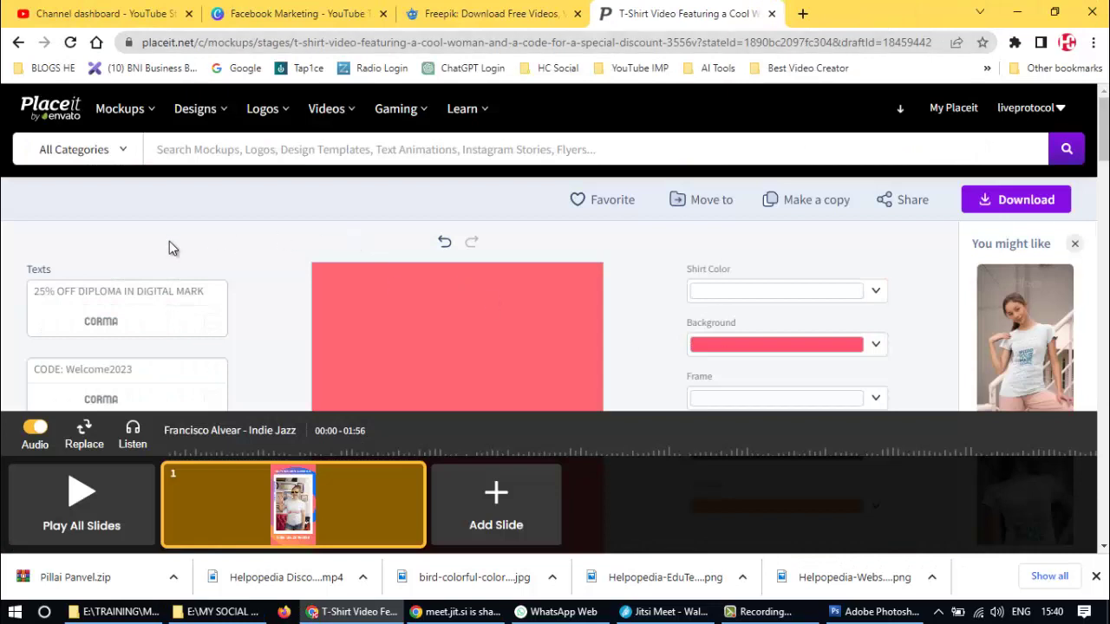
pyautogui.moveTo(396, 111)
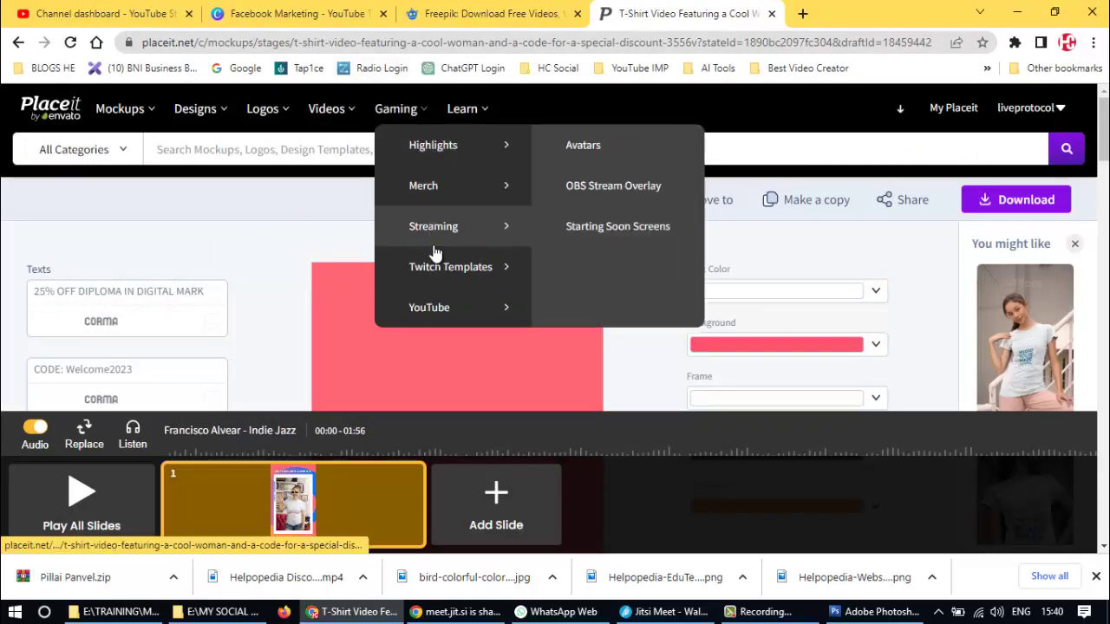
pyautogui.moveTo(474, 106)
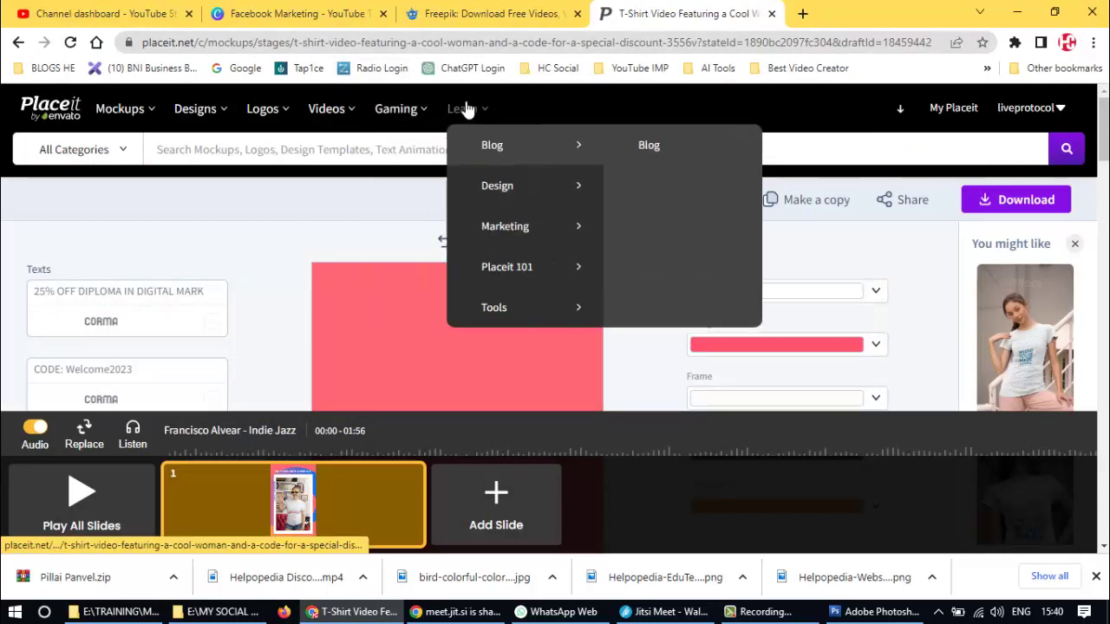
pyautogui.moveTo(342, 110)
pyautogui.moveTo(369, 224)
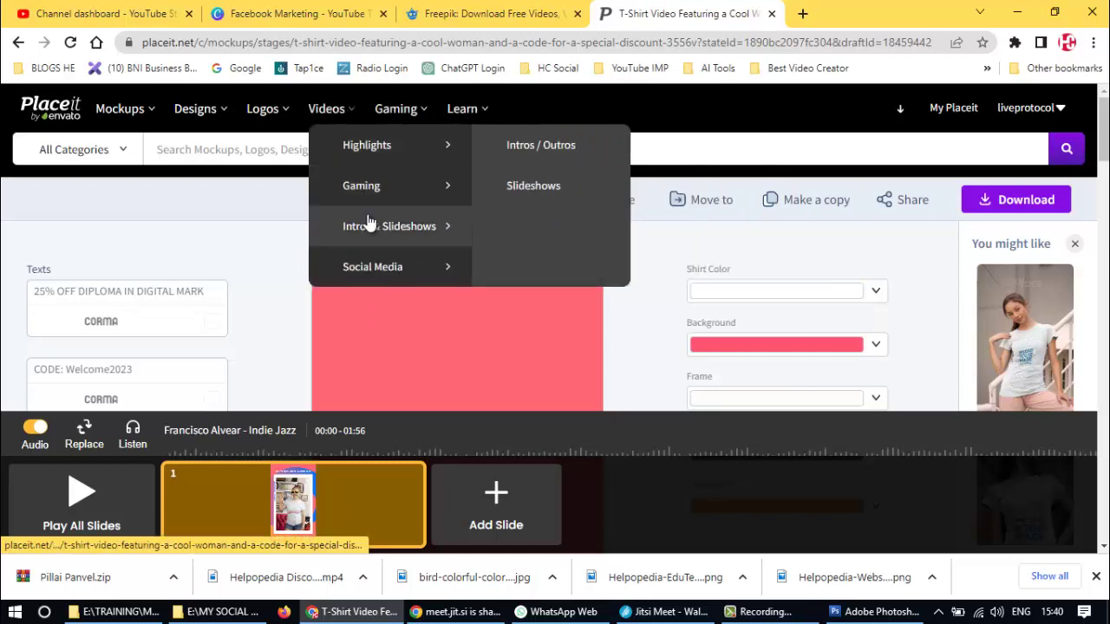
pyautogui.click(519, 189)
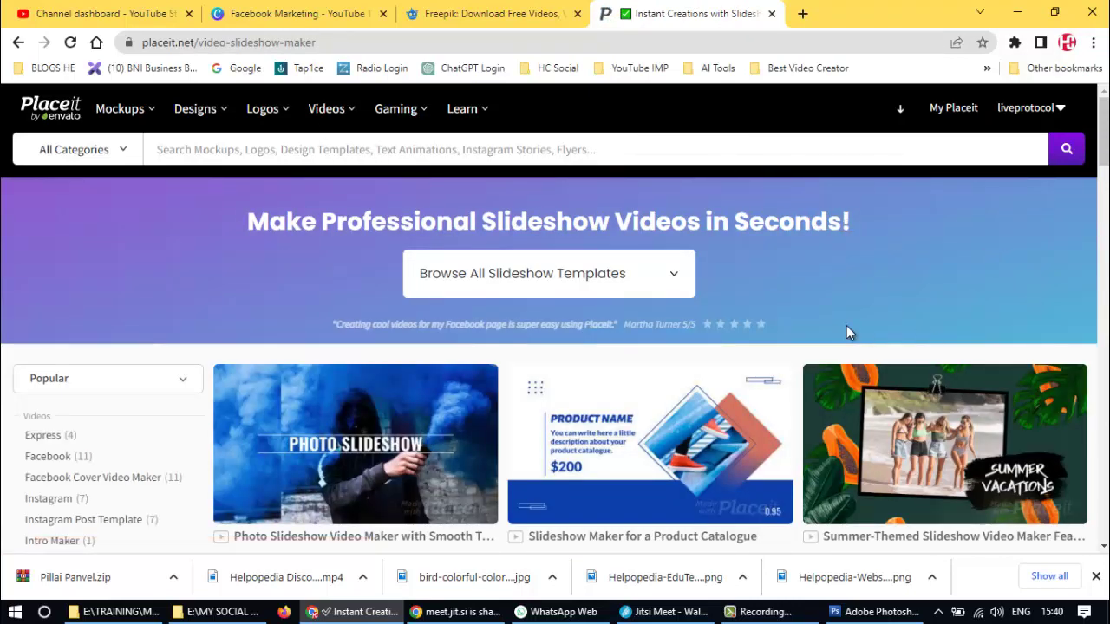
pyautogui.scroll(-2, 921, 286)
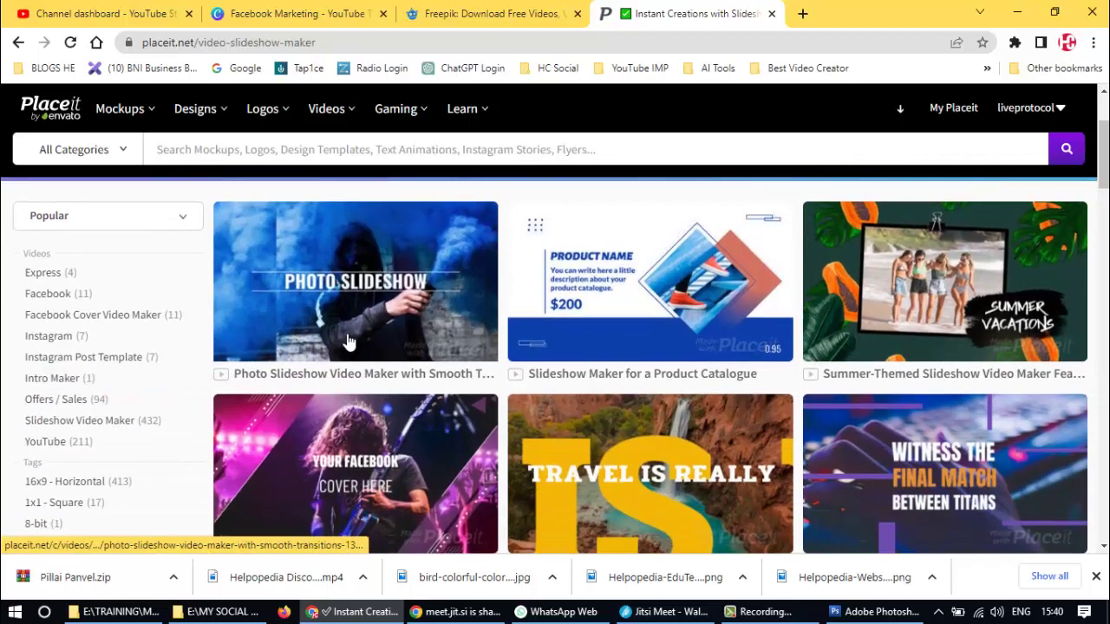
pyautogui.scroll(-2, 353, 343)
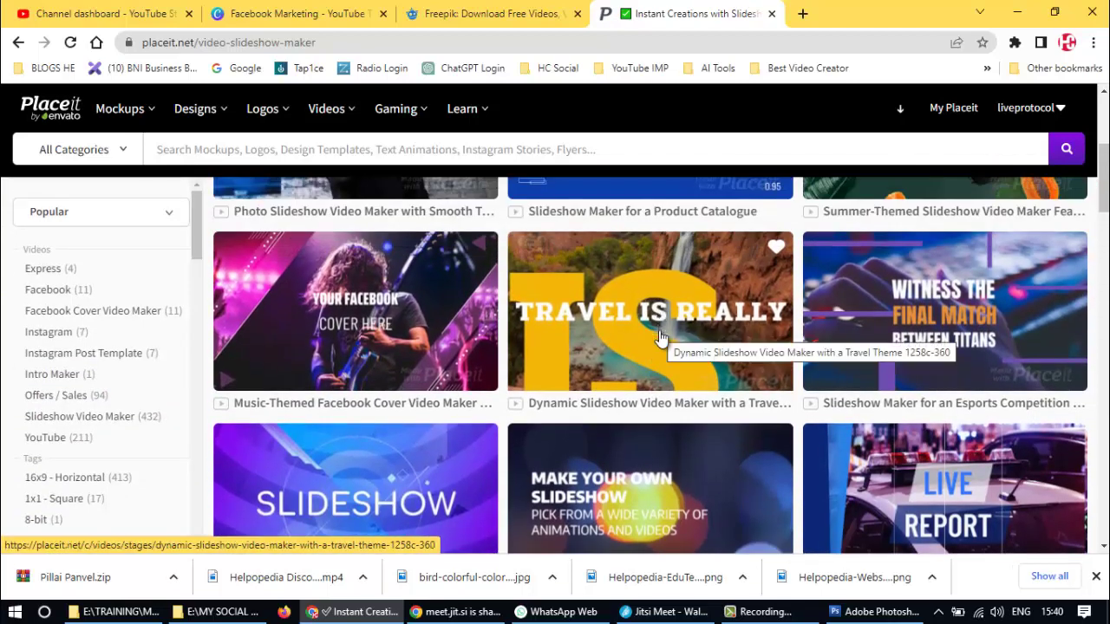
pyautogui.scroll(-2, 659, 338)
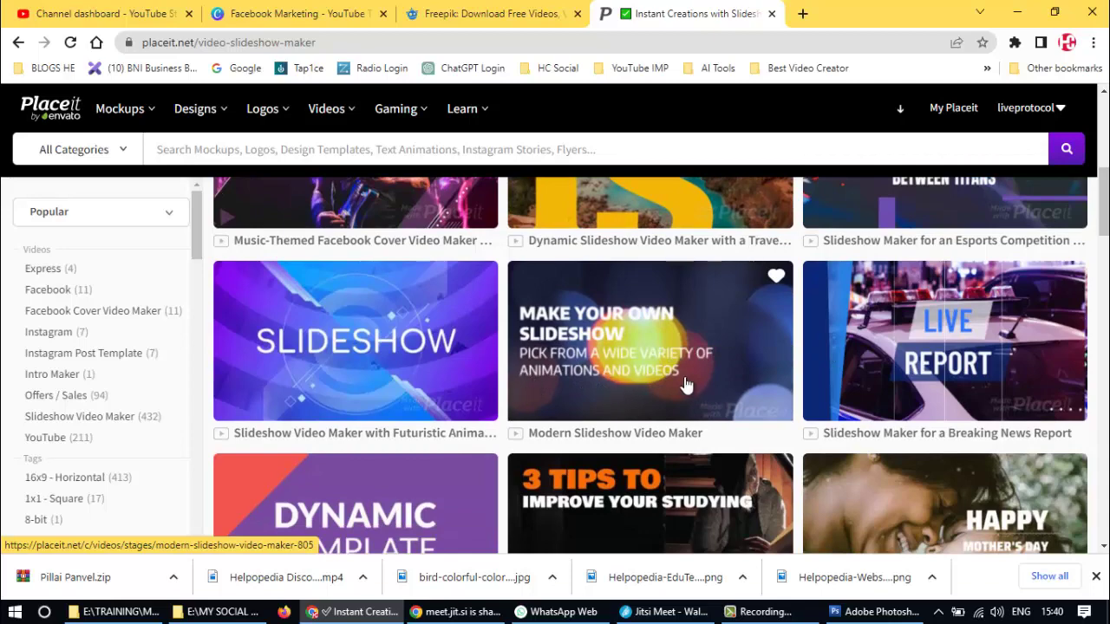
pyautogui.scroll(-2, 685, 382)
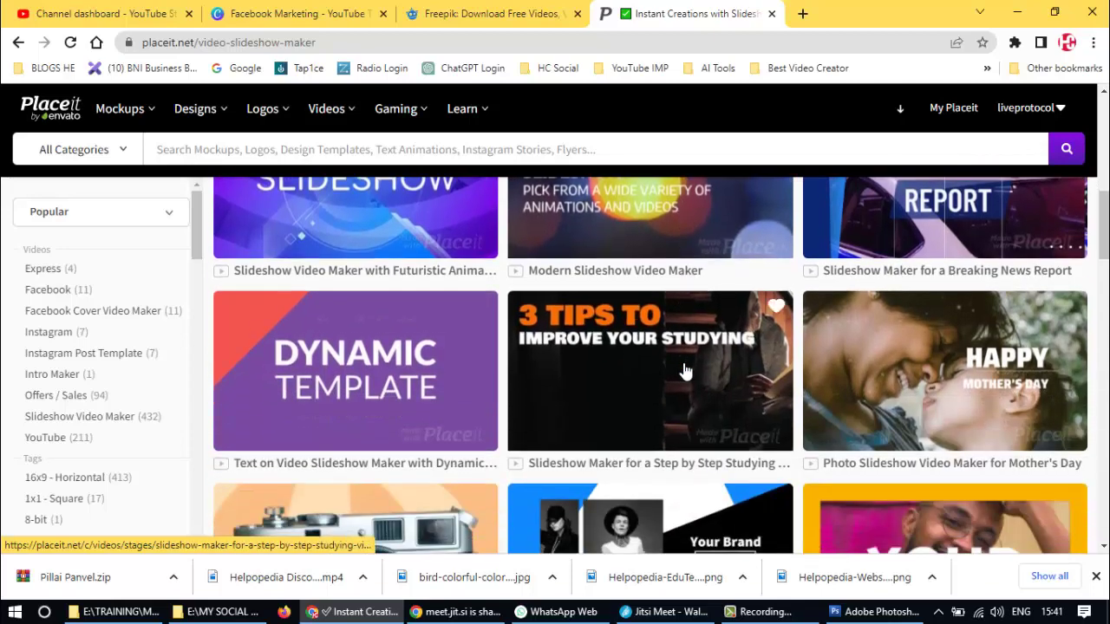
# - Browse the slideshow templates and open the Modern Slideshow Video Maker template for editing
pyautogui.scroll(-9, 685, 371)
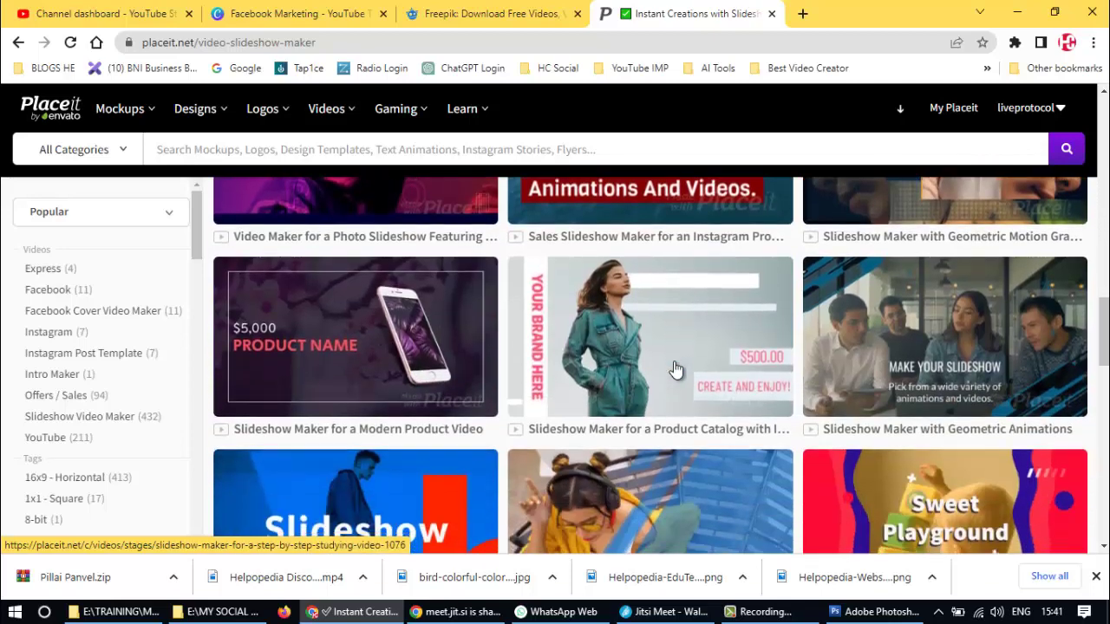
pyautogui.scroll(8, 676, 369)
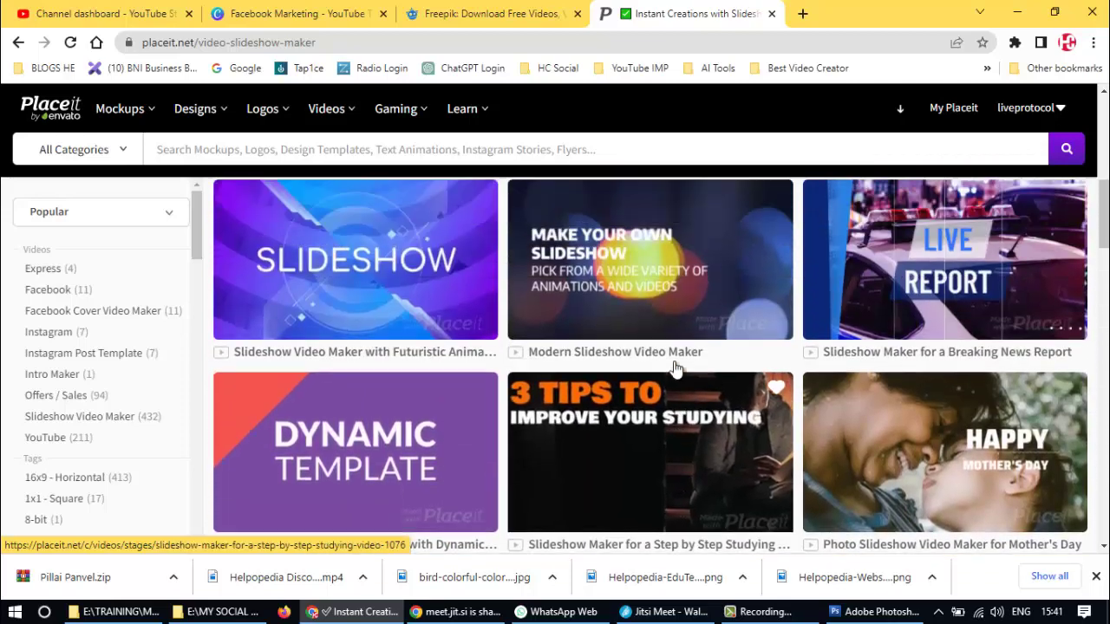
pyautogui.scroll(2, 677, 369)
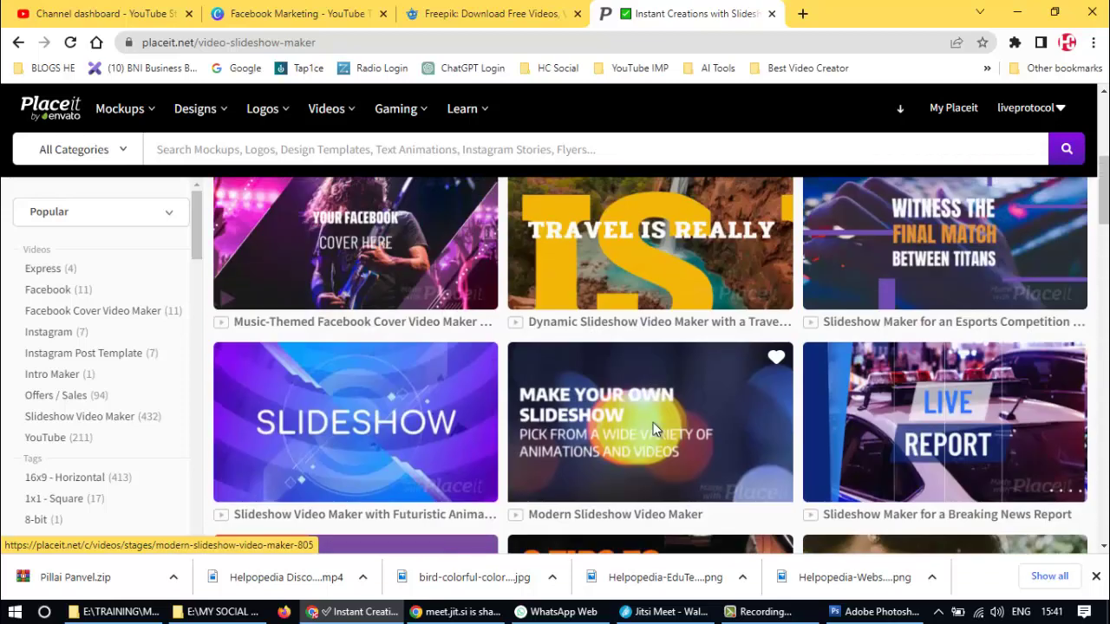
pyautogui.click(653, 423)
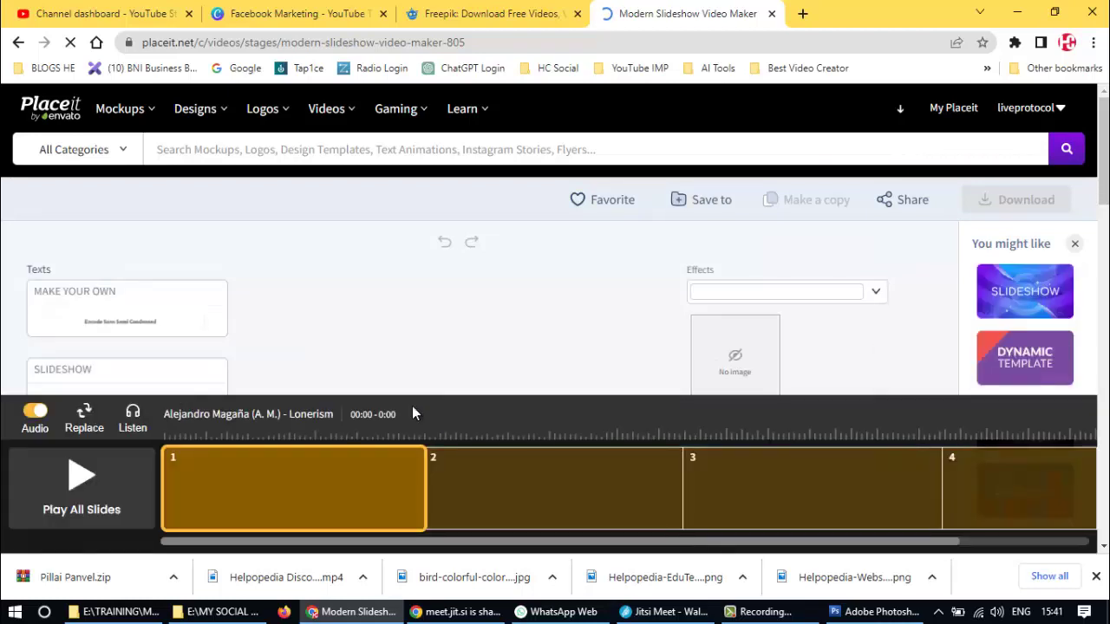
# - Replace slide 1's first text line, MAKE YOUR OWN, with "Helpopedia EduTech"
pyautogui.scroll(-1, 149, 299)
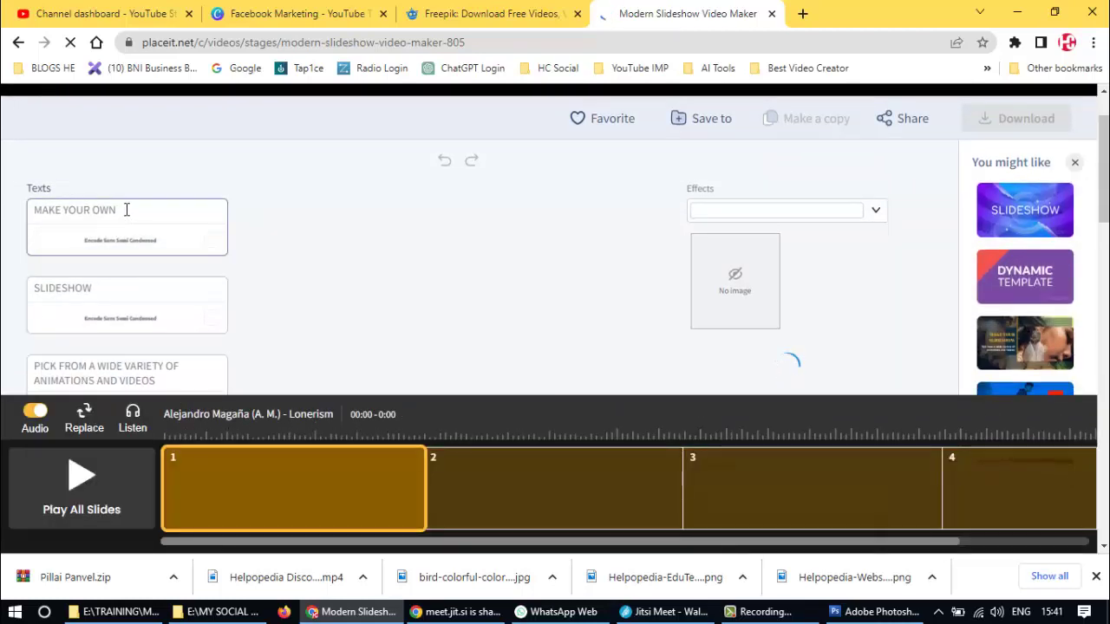
pyautogui.click(127, 210)
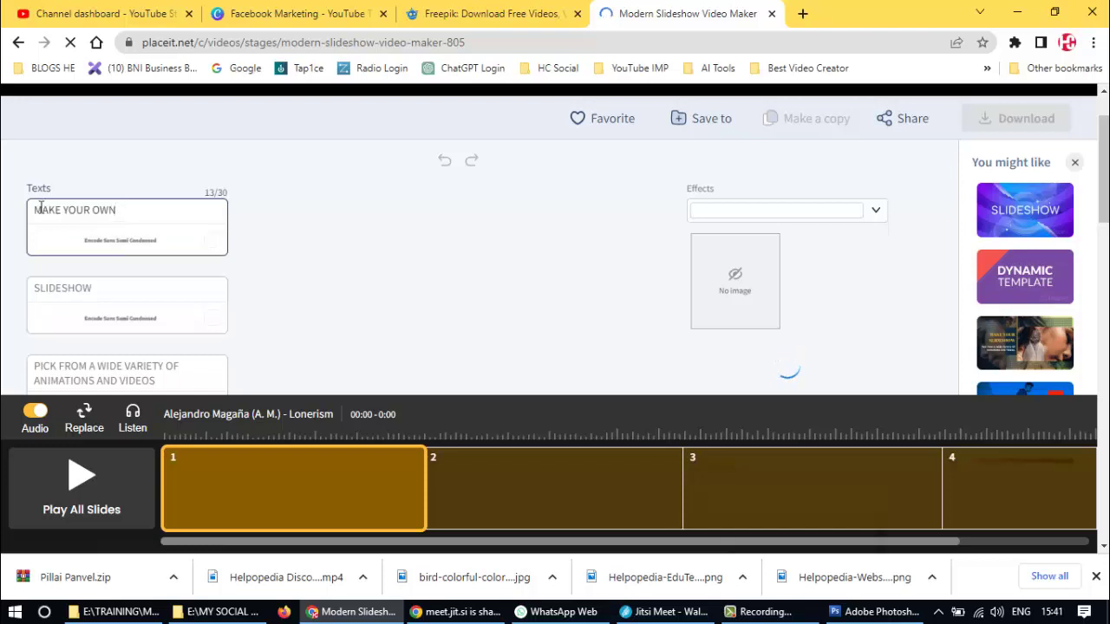
pyautogui.hotkey('ctrl', 'a')
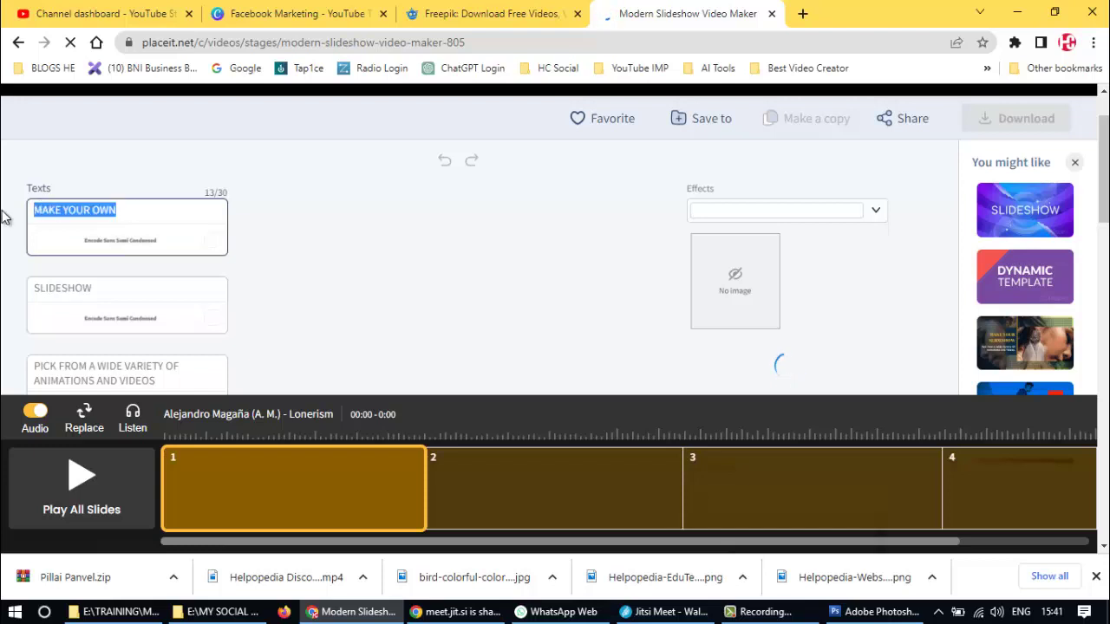
pyautogui.write('He')
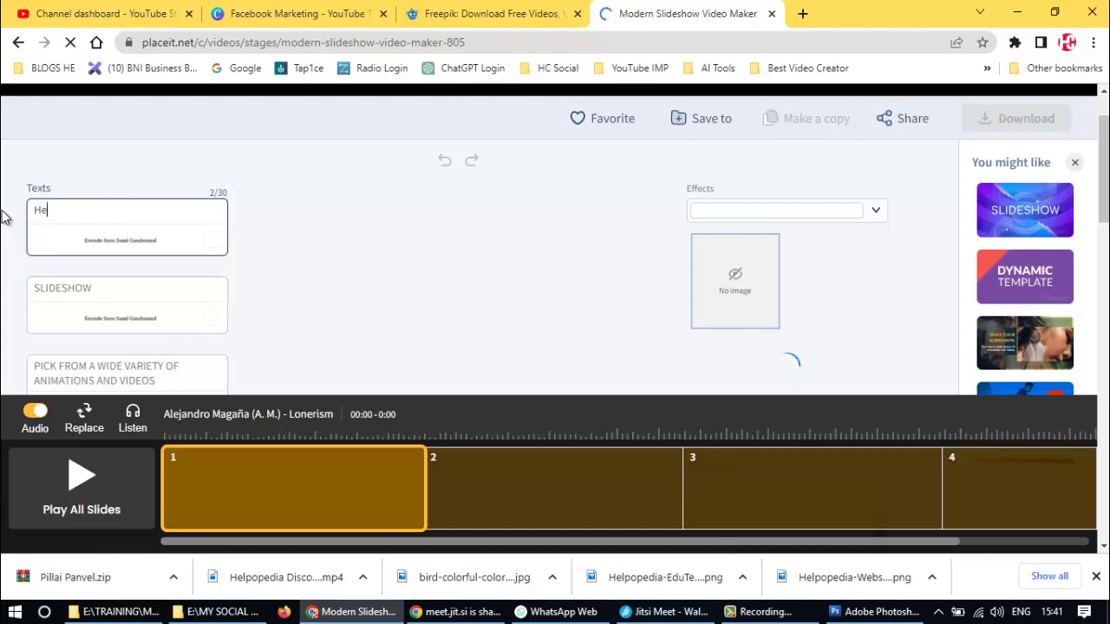
pyautogui.write('lpopedia ')
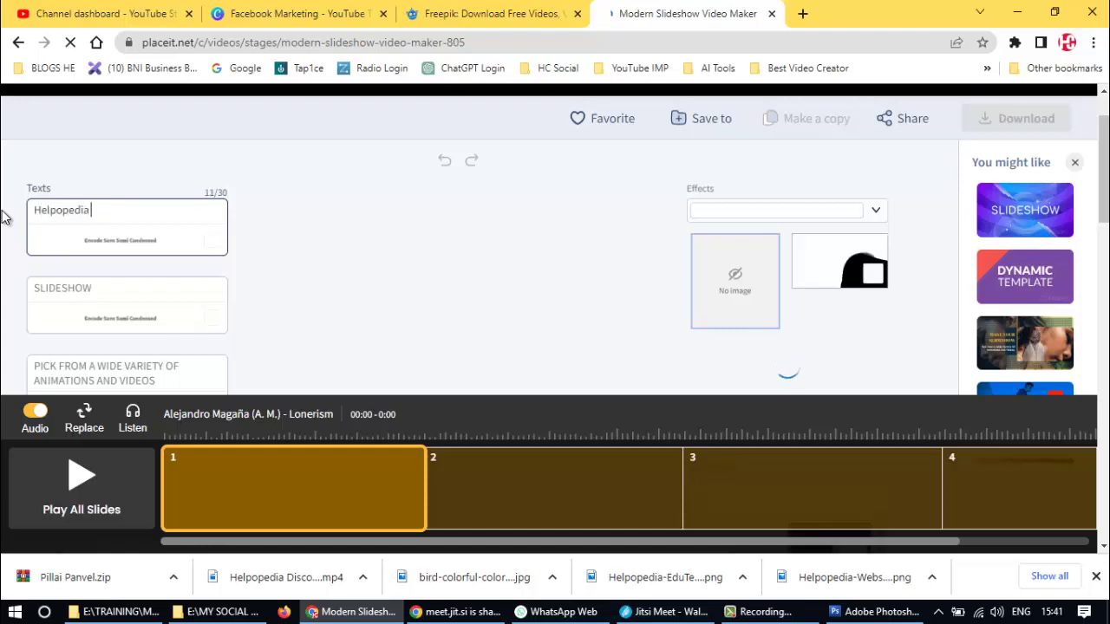
pyautogui.write('EduTe')
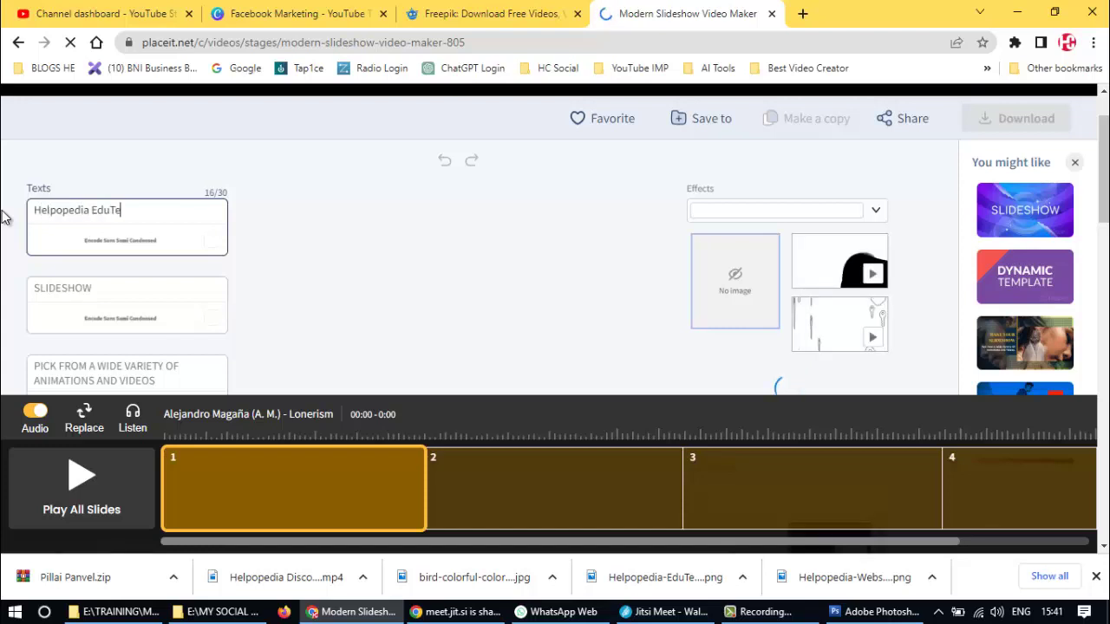
pyautogui.write('ch')
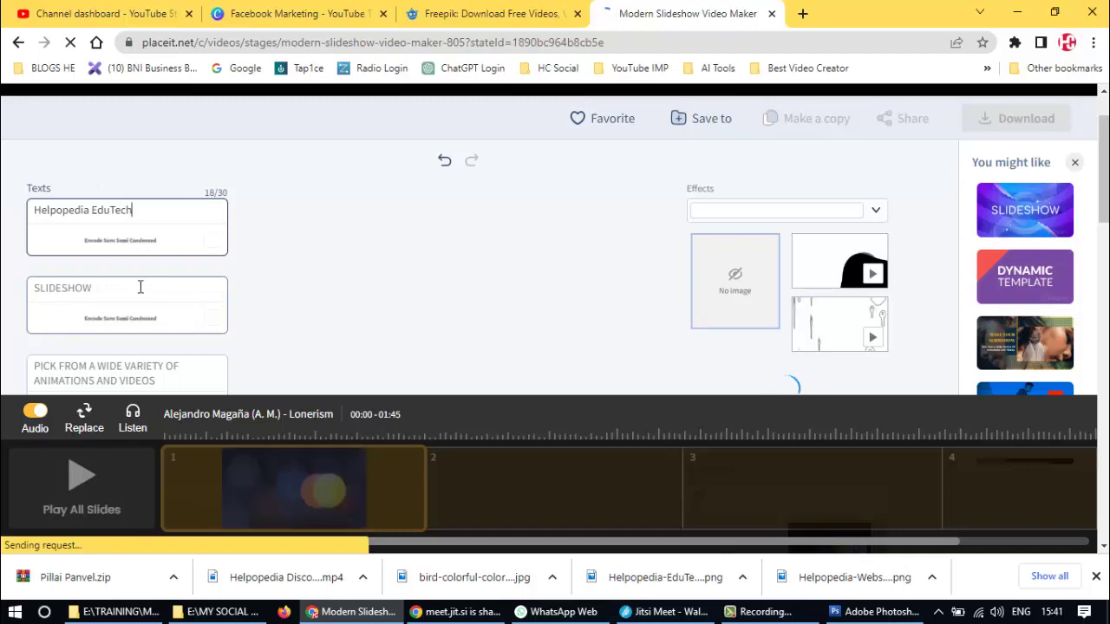
# - Replace slide 1's second text line, SLIDESHOW, with "Digital Marketing Courses"
pyautogui.scroll(-2, 139, 287)
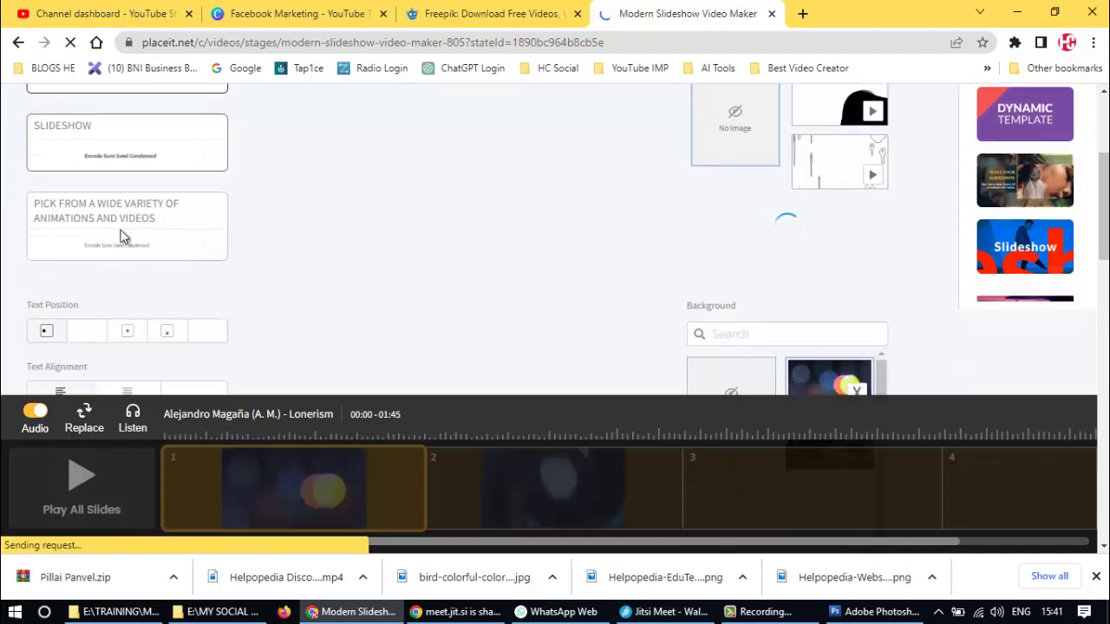
pyautogui.click(85, 128)
pyautogui.hotkey('ctrl', 'a')
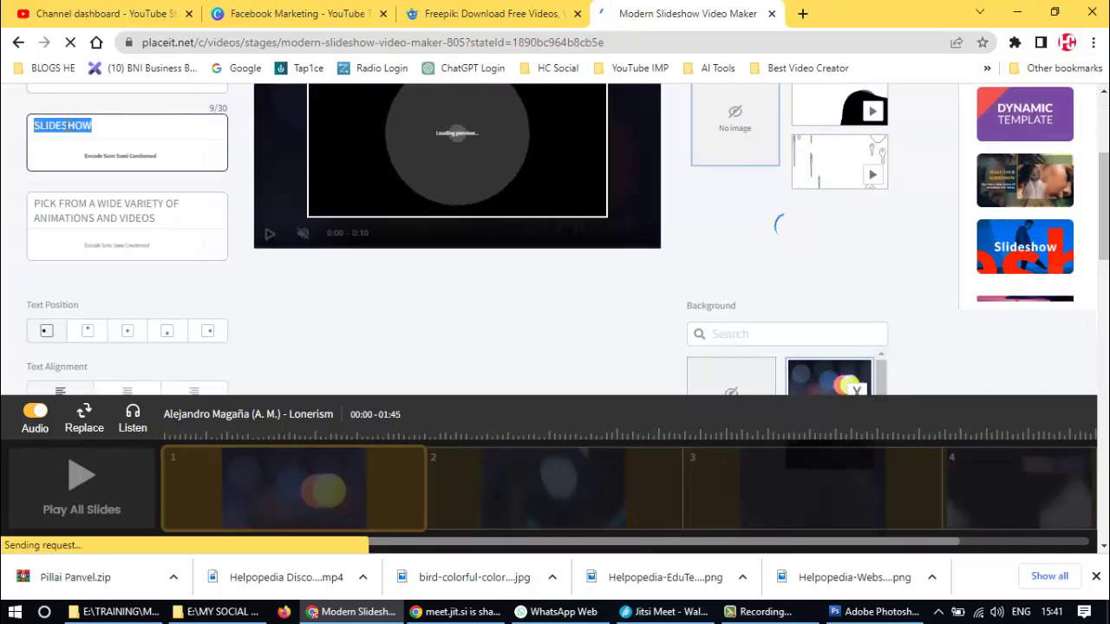
pyautogui.write('D')
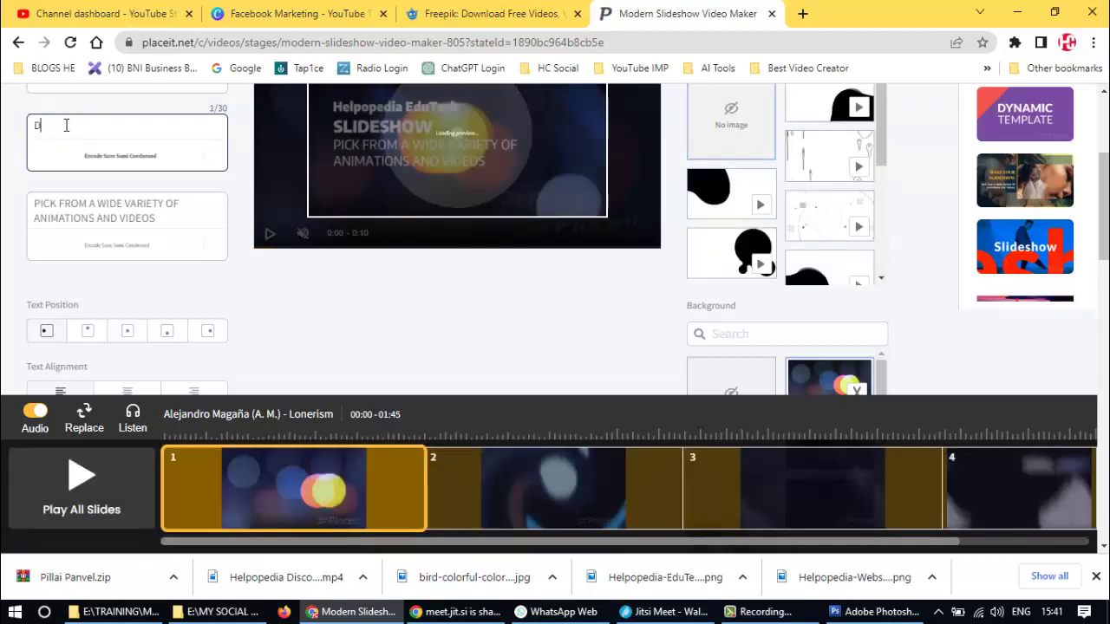
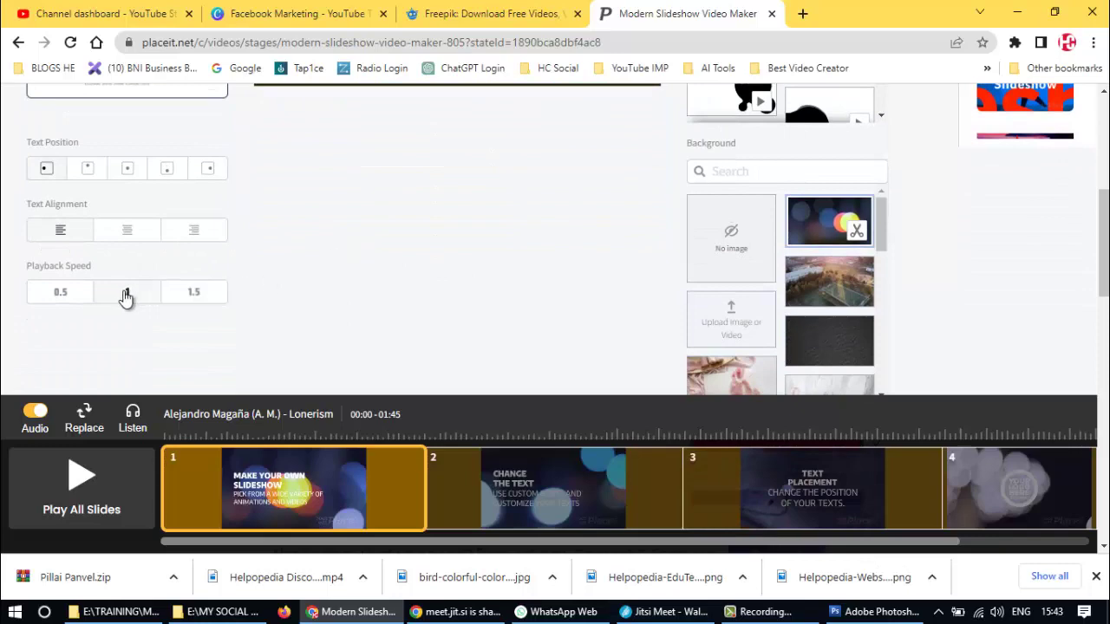
# - Set slide 1's playback speed to 1 and review the preview of its edited texts
pyautogui.click(126, 298)
pyautogui.scroll(-5, 379, 241)
pyautogui.scroll(8, 379, 240)
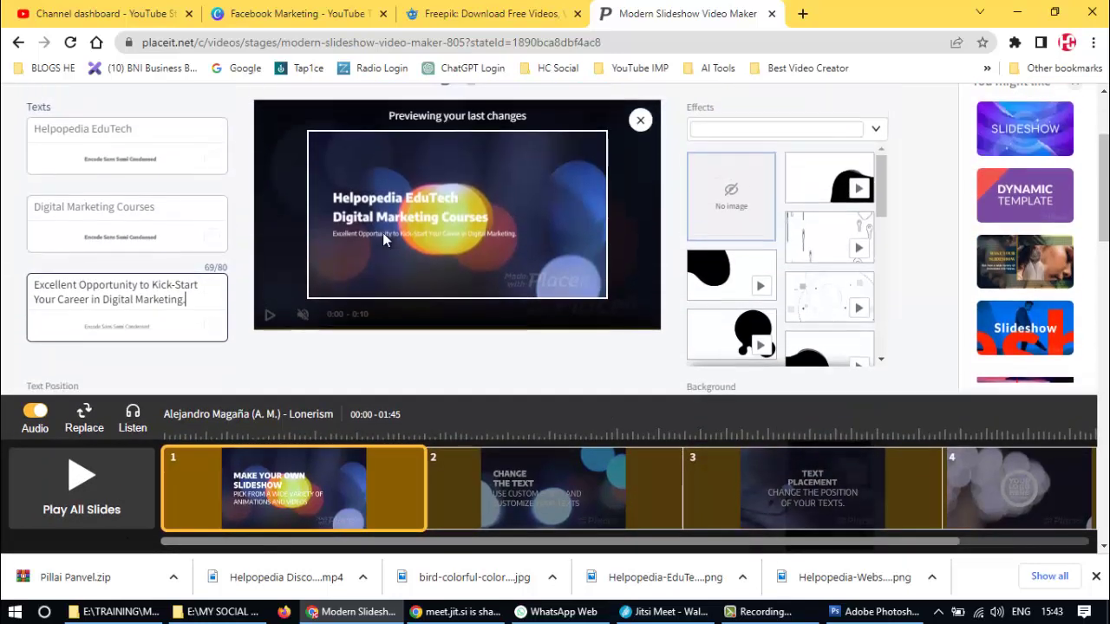
pyautogui.scroll(3, 383, 232)
pyautogui.scroll(-5, 384, 240)
pyautogui.moveTo(519, 499)
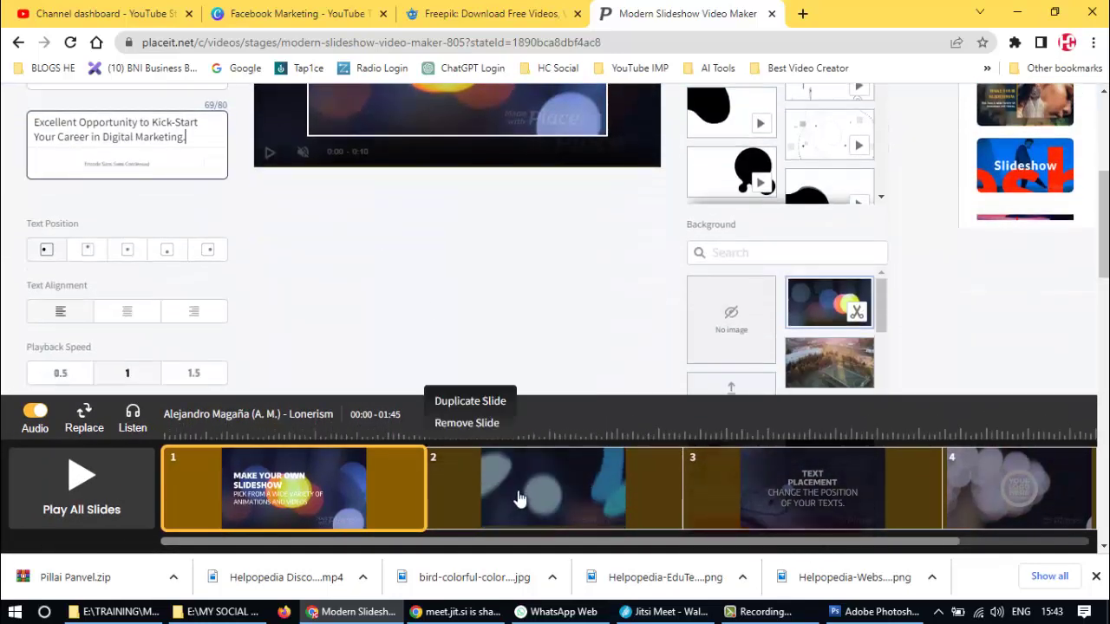
# - Apply the first animated blob effect to slide 1 and check the preview
pyautogui.scroll(2, 529, 318)
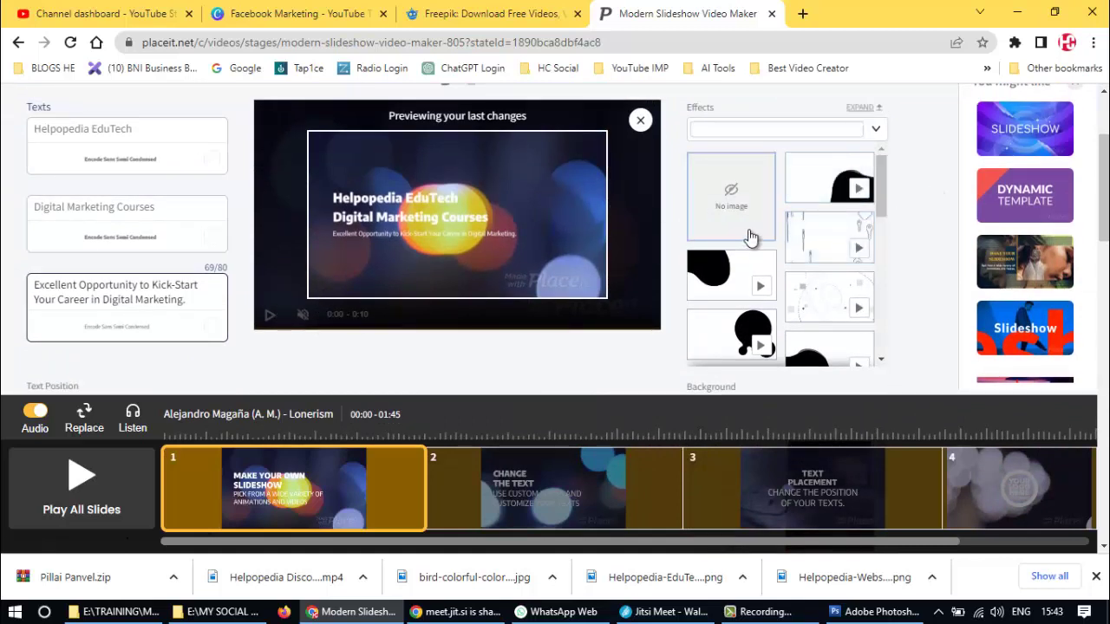
pyautogui.click(863, 198)
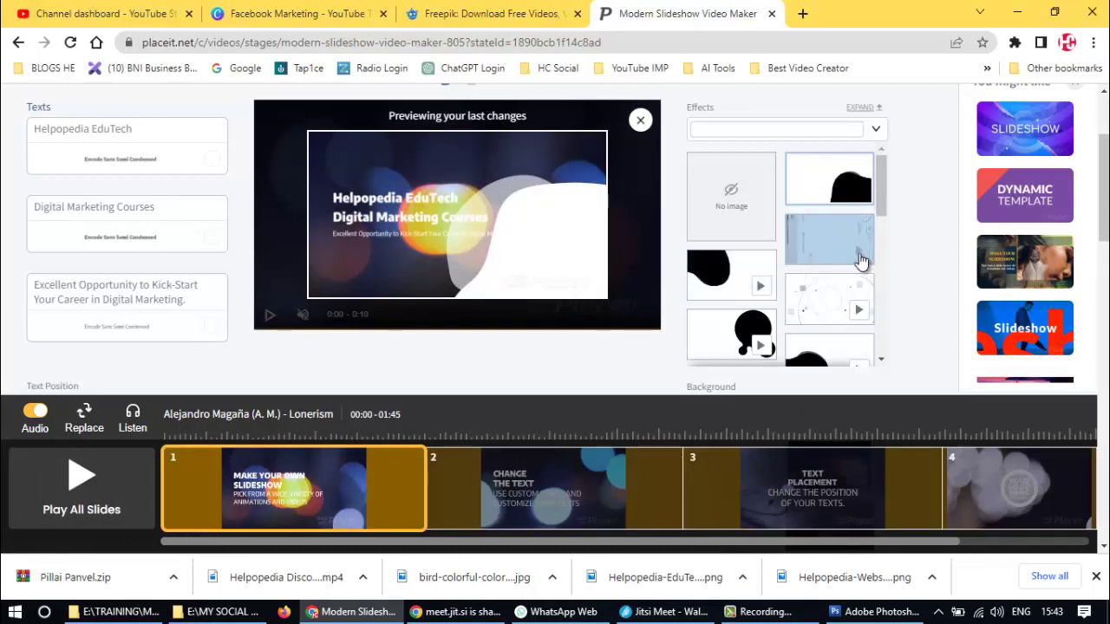
pyautogui.scroll(-1, 486, 153)
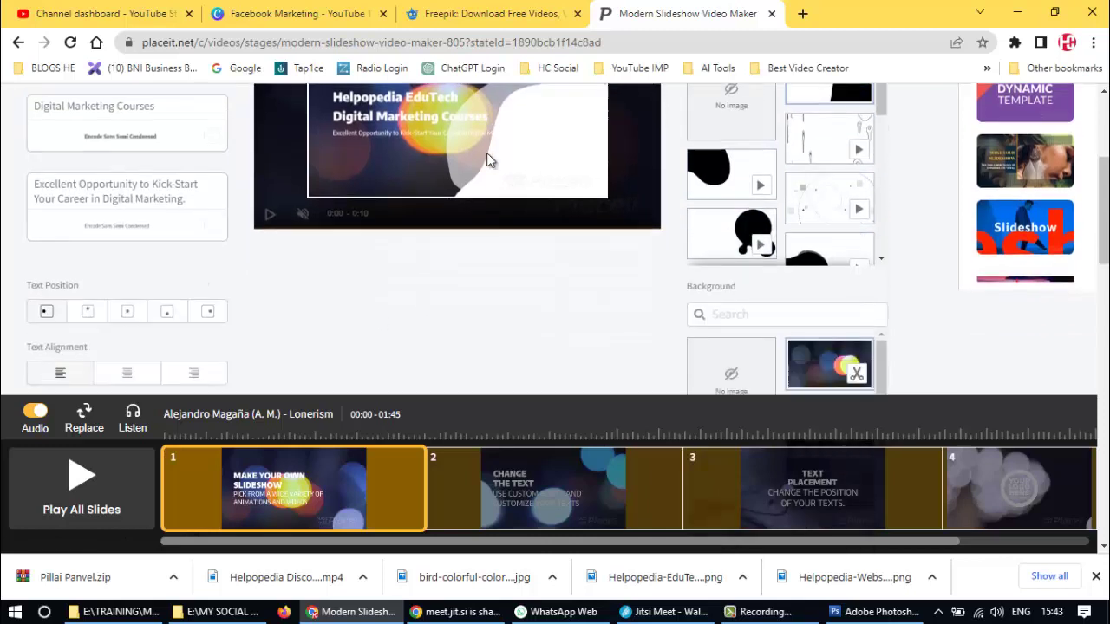
pyautogui.scroll(-2, 489, 162)
pyautogui.scroll(1, 453, 235)
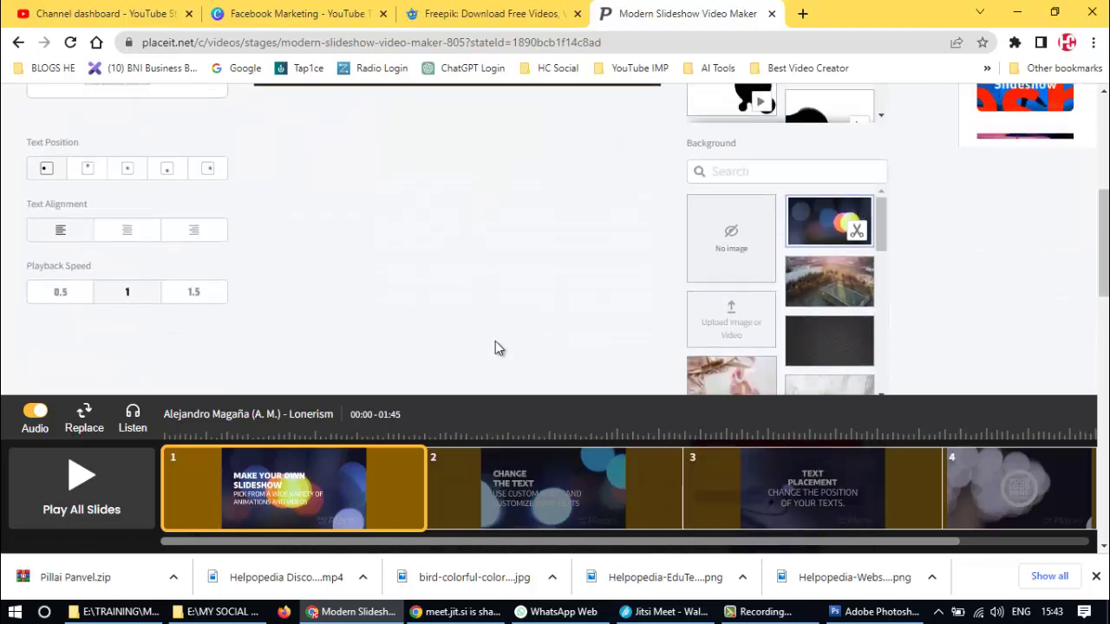
# - Open slide 2 and replace its first text line, CHANGE, with "ONLINE"
pyautogui.click(536, 505)
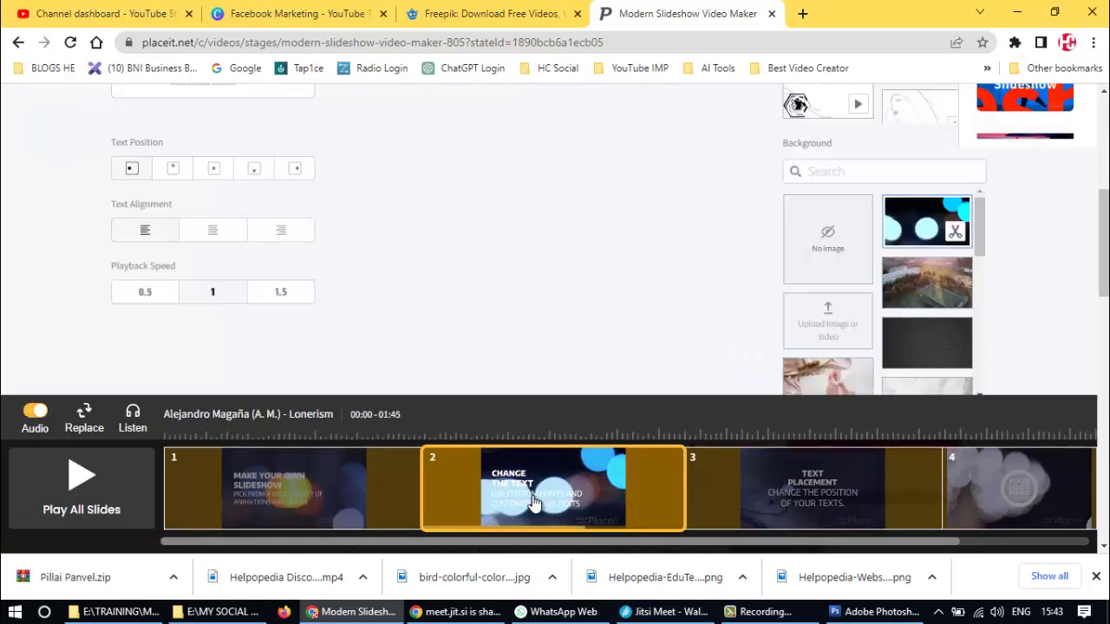
pyautogui.scroll(3, 434, 293)
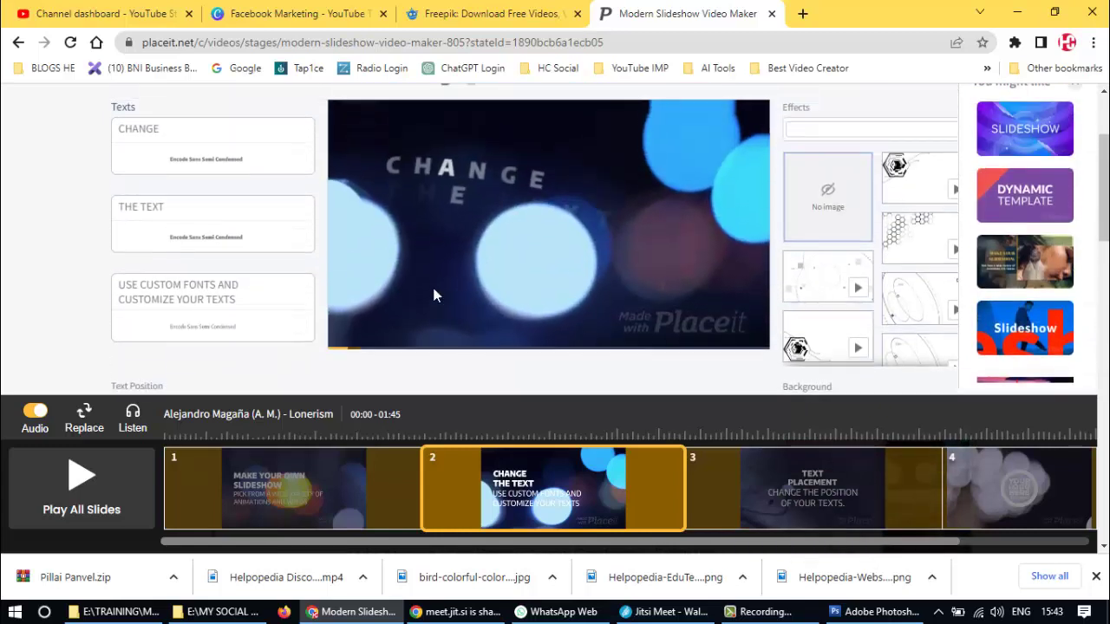
pyautogui.scroll(1, 433, 295)
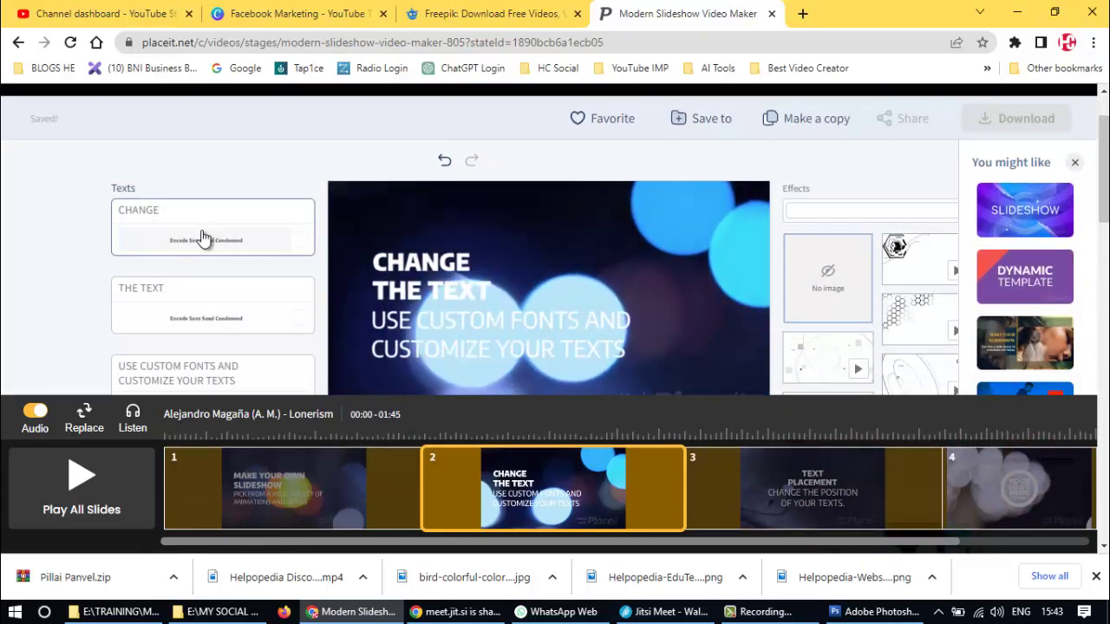
pyautogui.moveTo(169, 204); pyautogui.dragTo(12, 210)
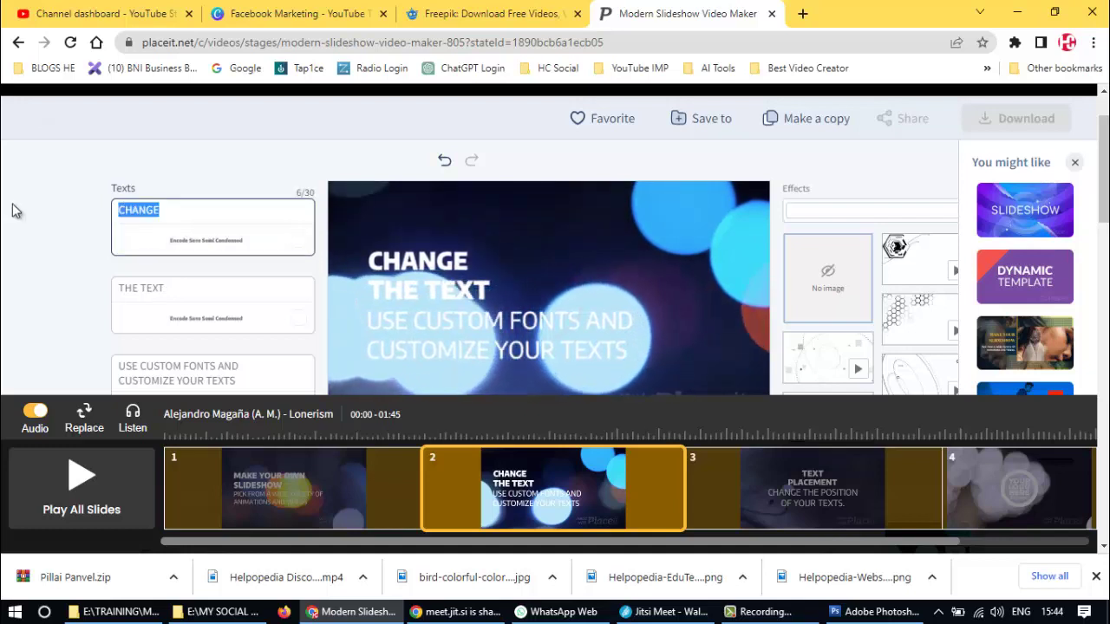
pyautogui.write('ONLINE')
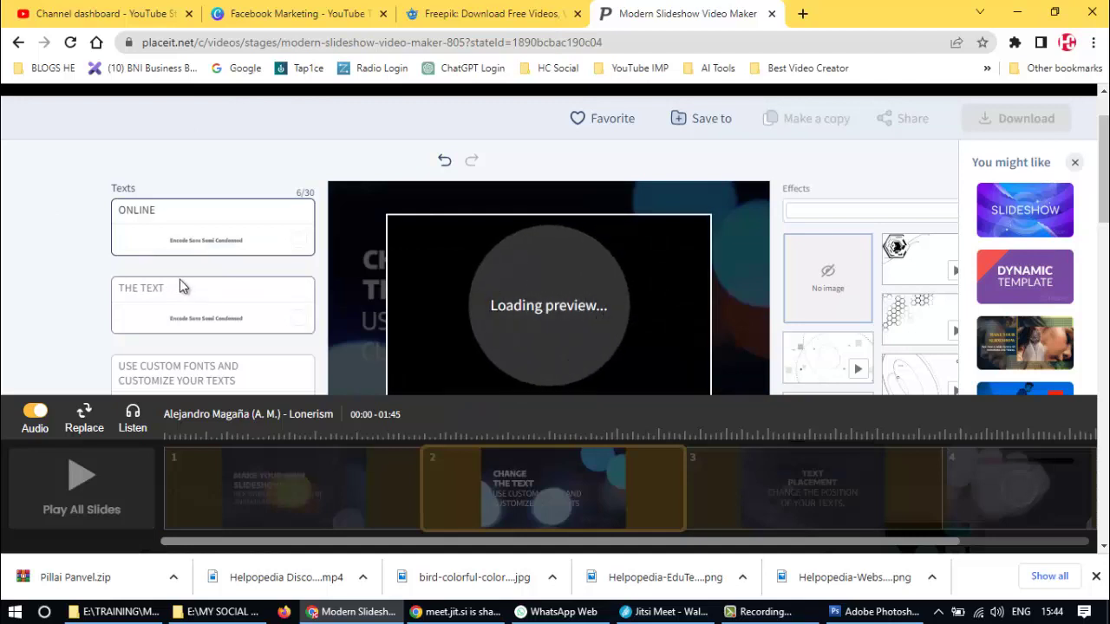
# - Replace slide 2's second text line, THE TEXT, with "OFFLINE COURSES"
pyautogui.click(179, 286)
pyautogui.moveTo(144, 289); pyautogui.dragTo(34, 278)
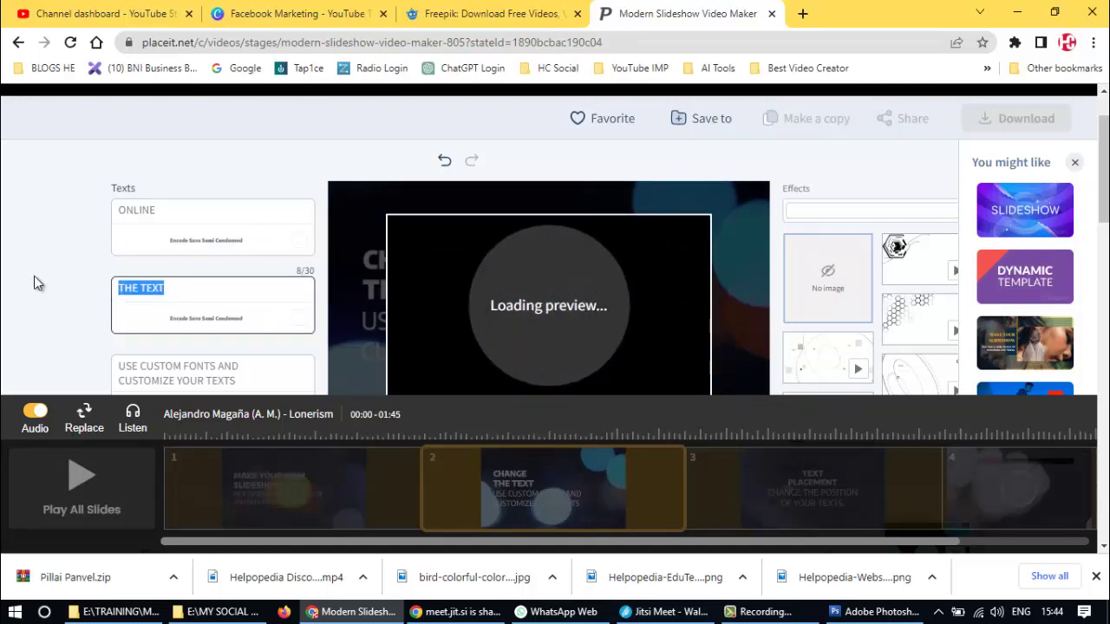
pyautogui.write('OF')
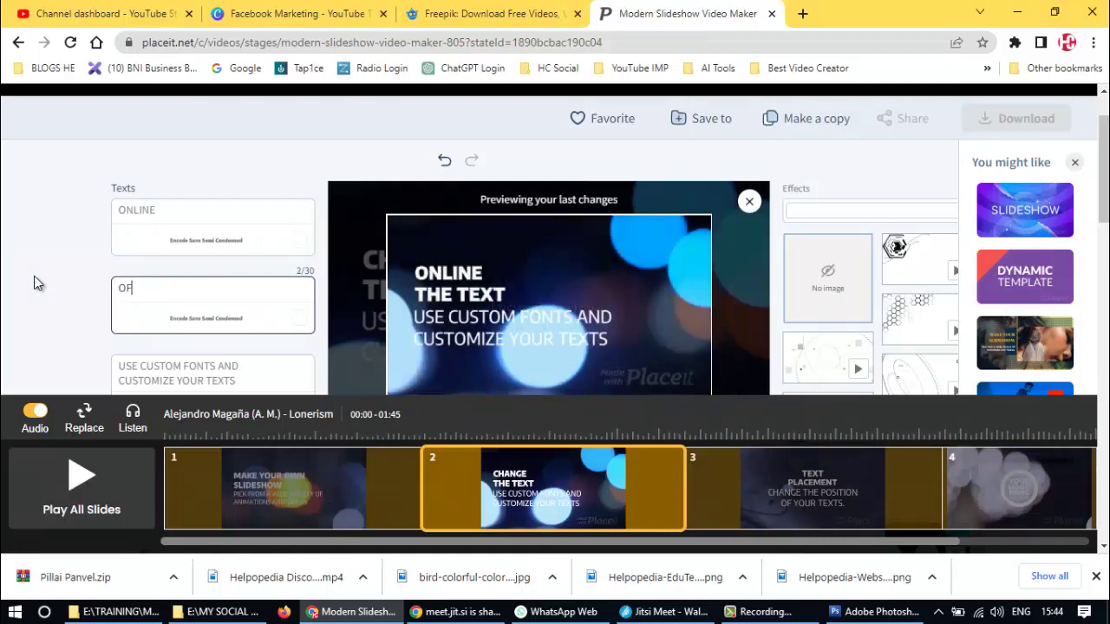
pyautogui.write('FLINE COURSES')
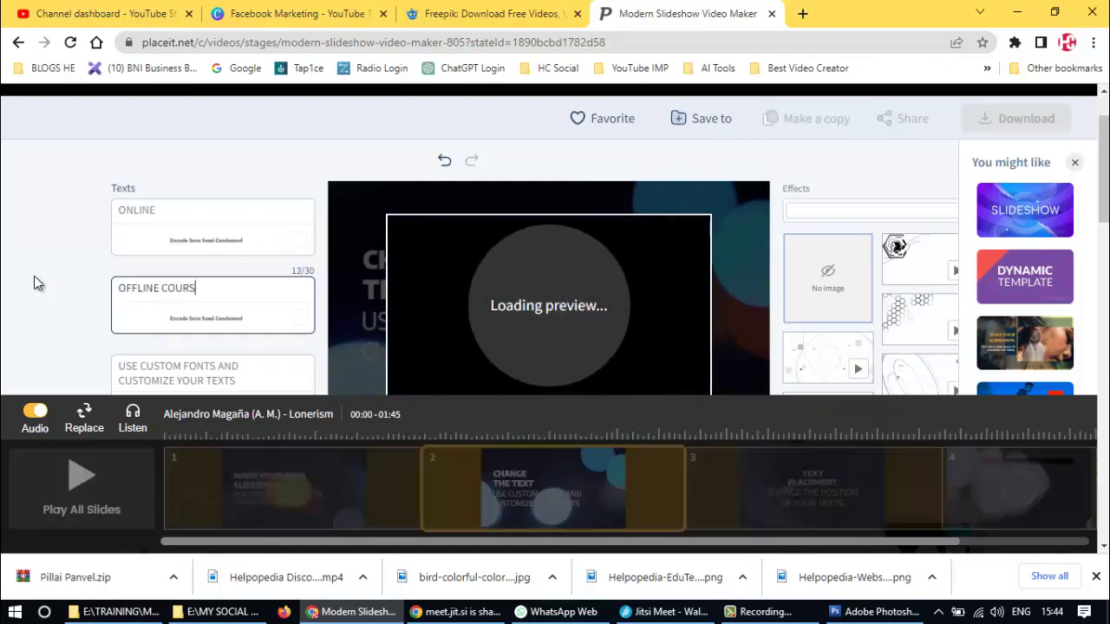
# - Clear slide 2's third text line about custom fonts, leaving the field empty
pyautogui.scroll(-1, 199, 278)
pyautogui.click(235, 295)
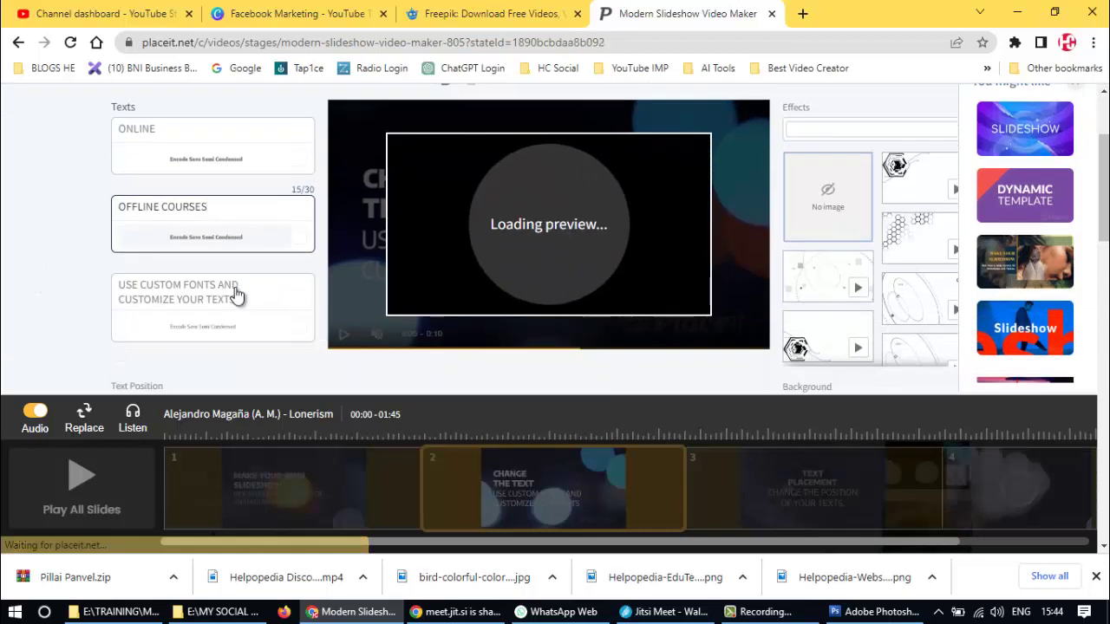
pyautogui.hotkey('ctrl', 'a')
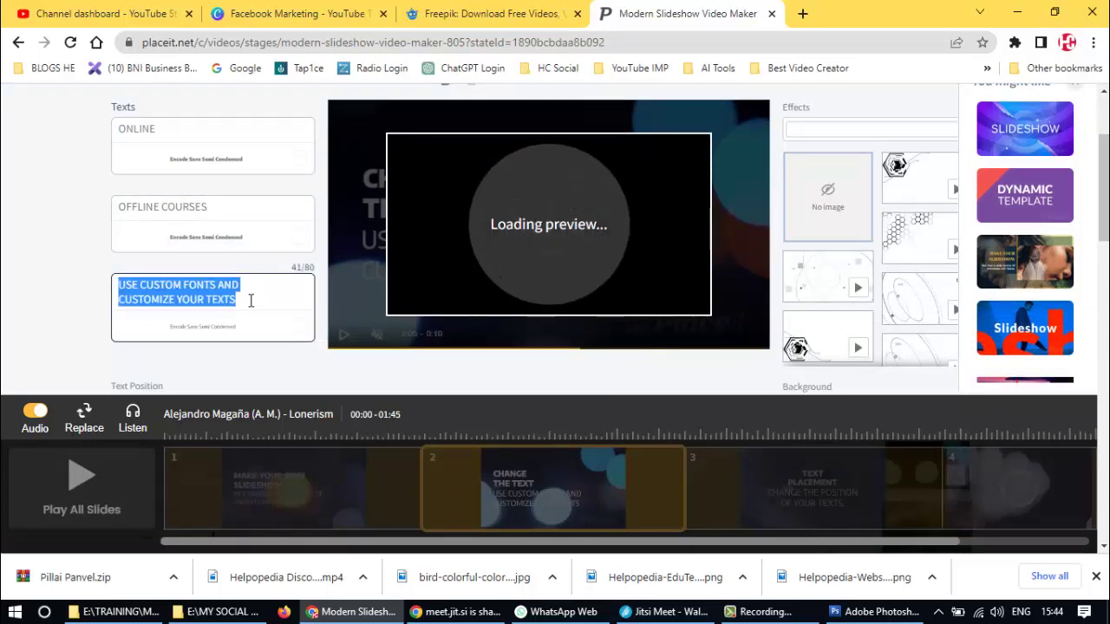
pyautogui.press('BackSpace')
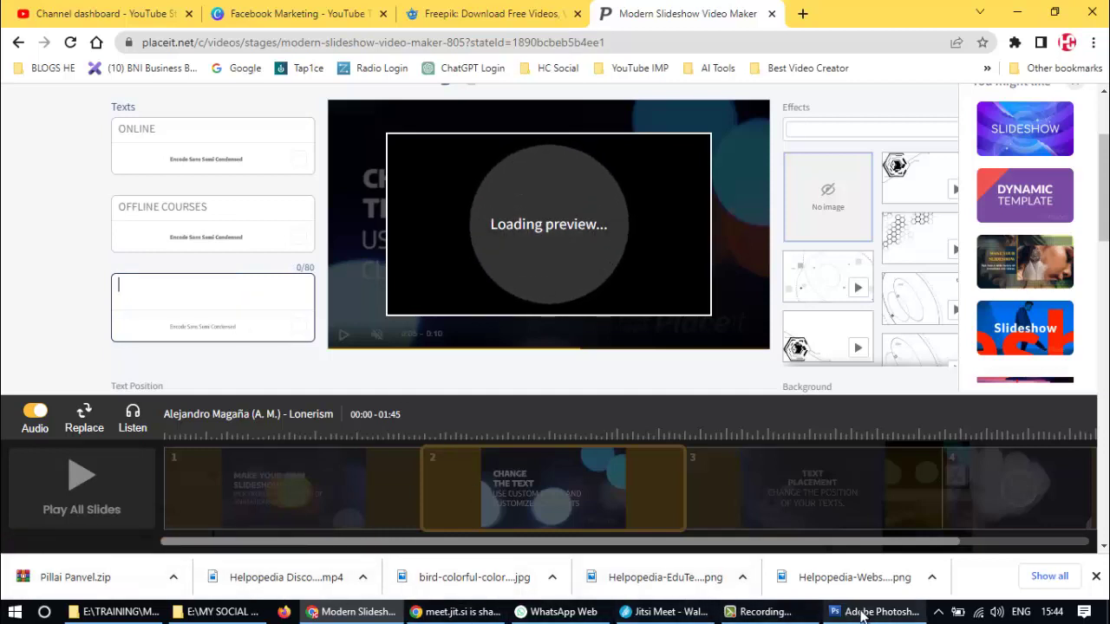
# - Switch to File Explorer and go up from MY SOCIAL CREATIVES to the TRAINING folder on drive E
pyautogui.moveTo(763, 612)
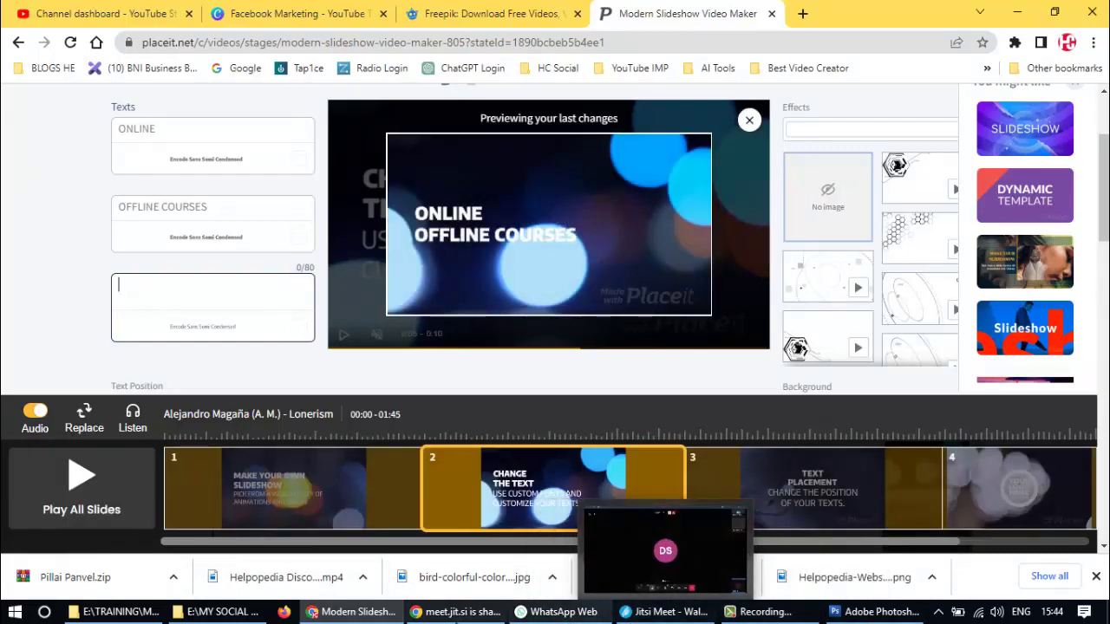
pyautogui.moveTo(148, 618)
pyautogui.click(87, 551)
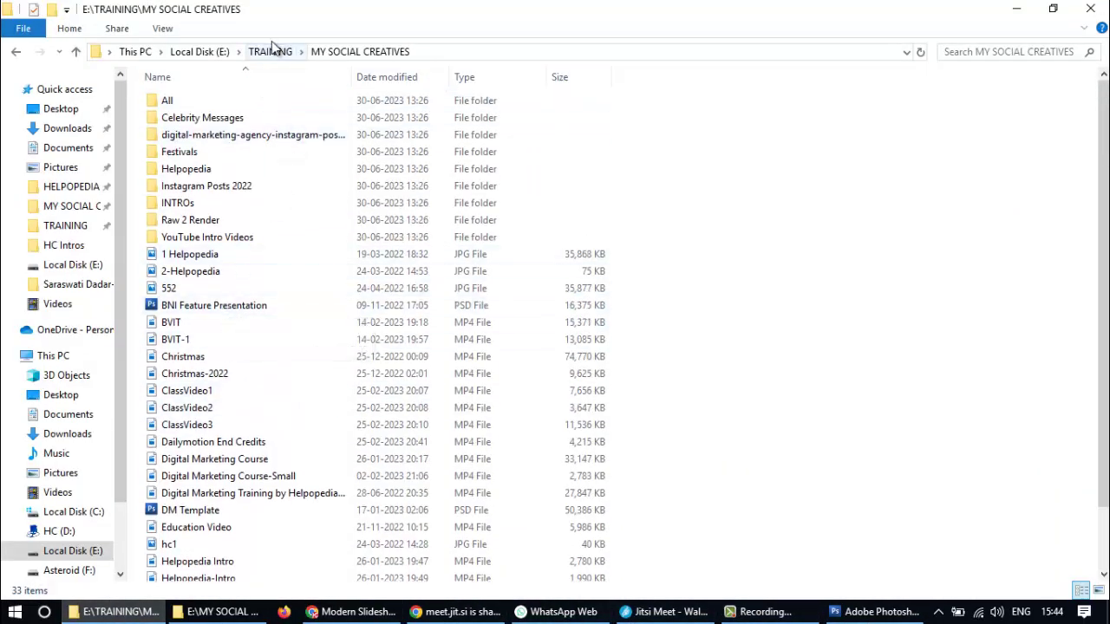
pyautogui.click(271, 52)
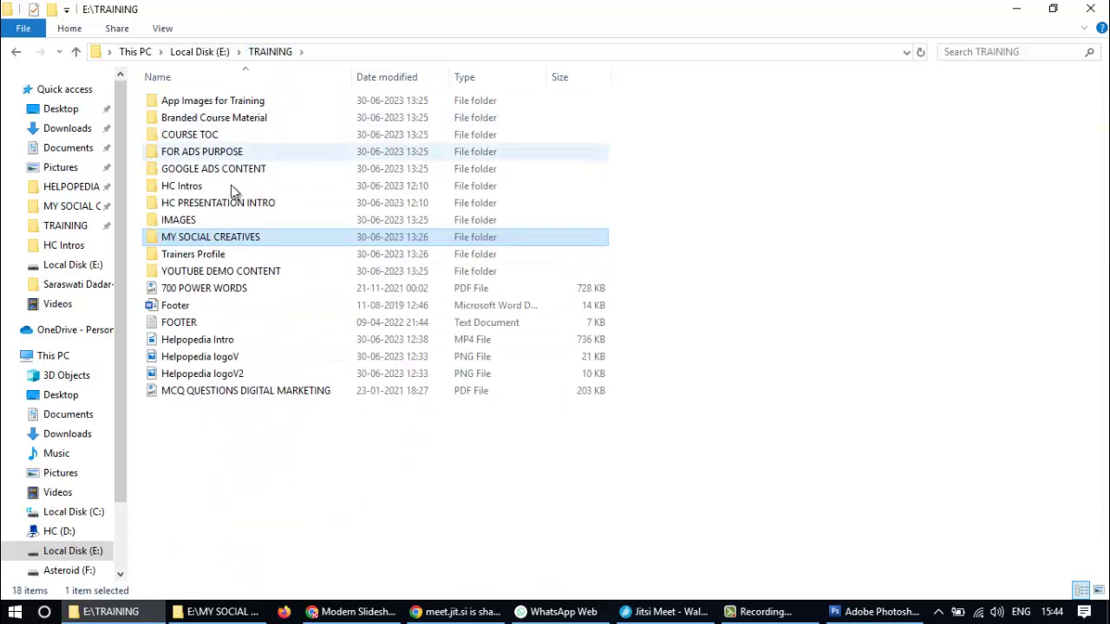
# - Open the ADS Content text file from the GOOGLE ADS CONTENT folder and locate its DESCRIPTIONS section
pyautogui.doubleClick(234, 170)
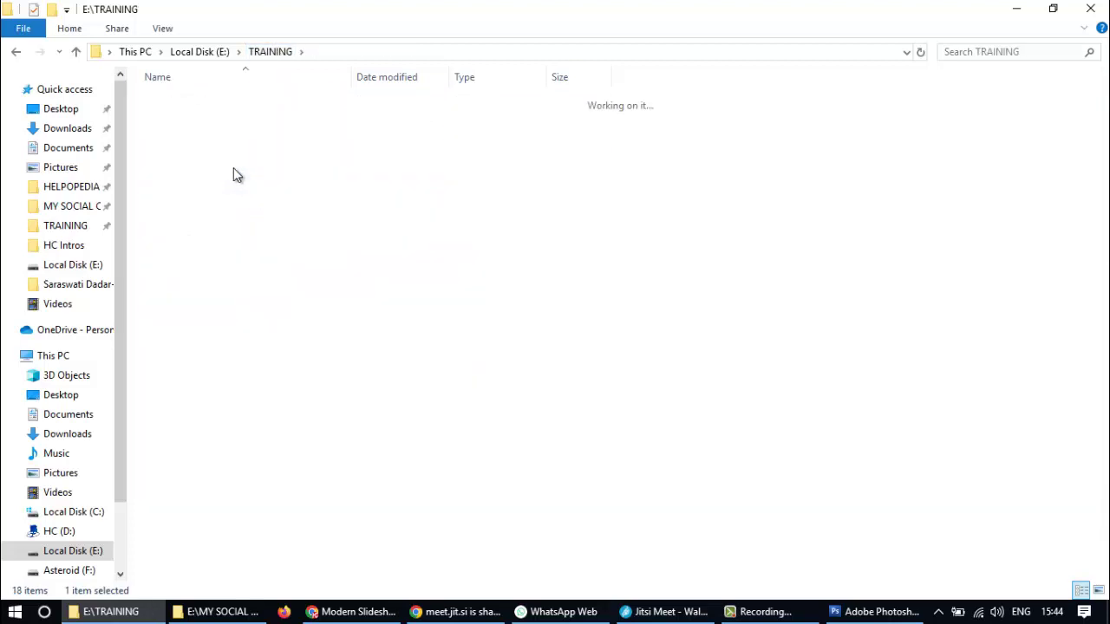
pyautogui.doubleClick(196, 101)
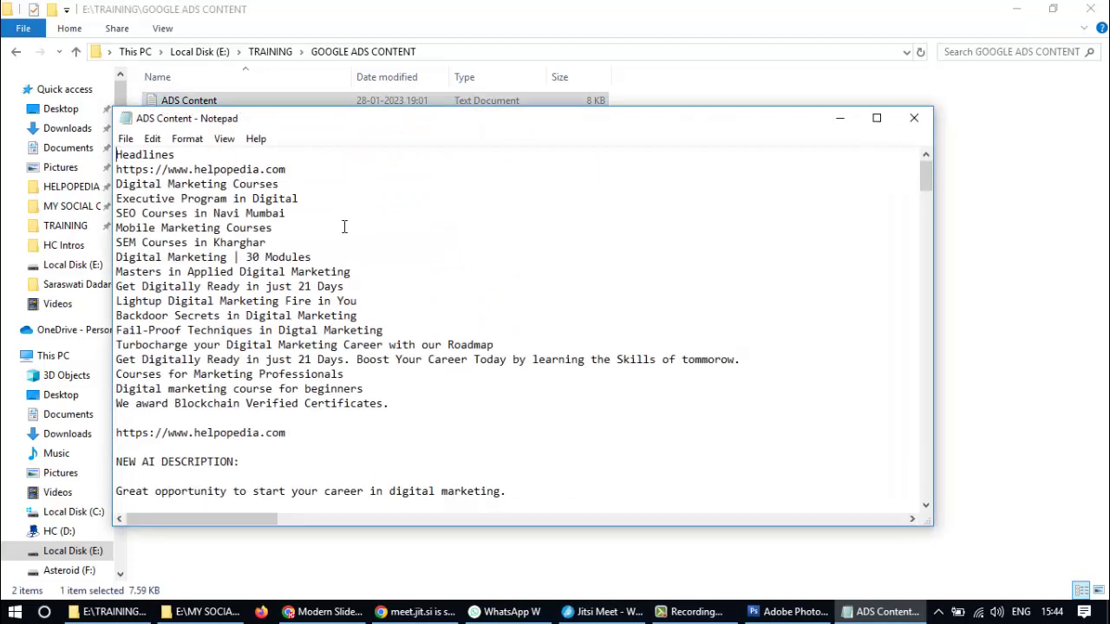
pyautogui.scroll(-1, 350, 240)
pyautogui.scroll(1, 487, 267)
pyautogui.scroll(-6, 327, 282)
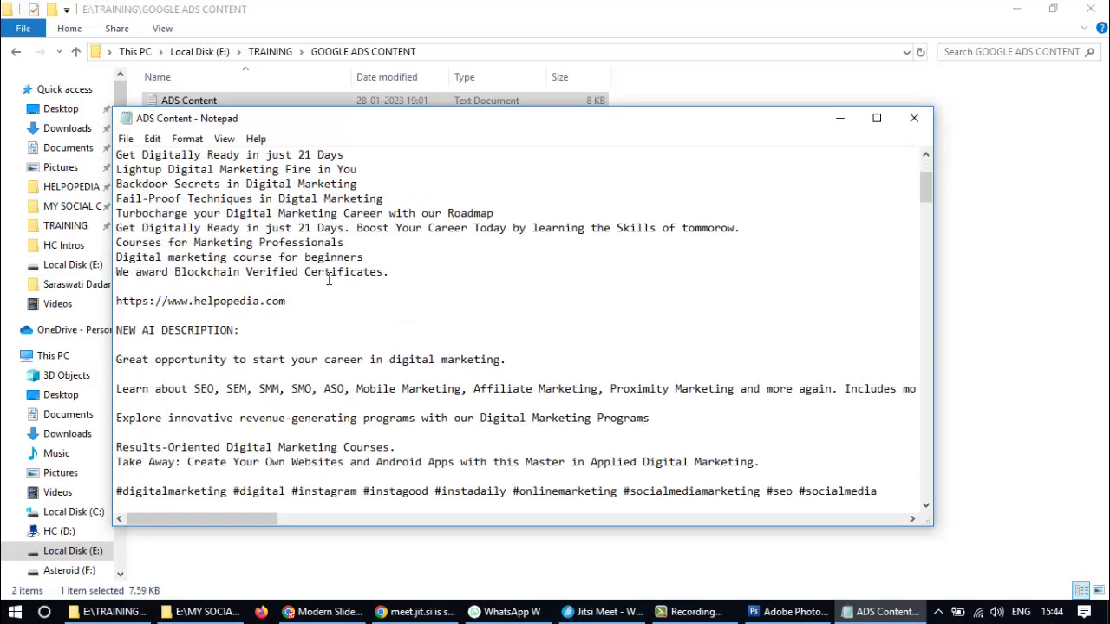
pyautogui.scroll(-2, 321, 283)
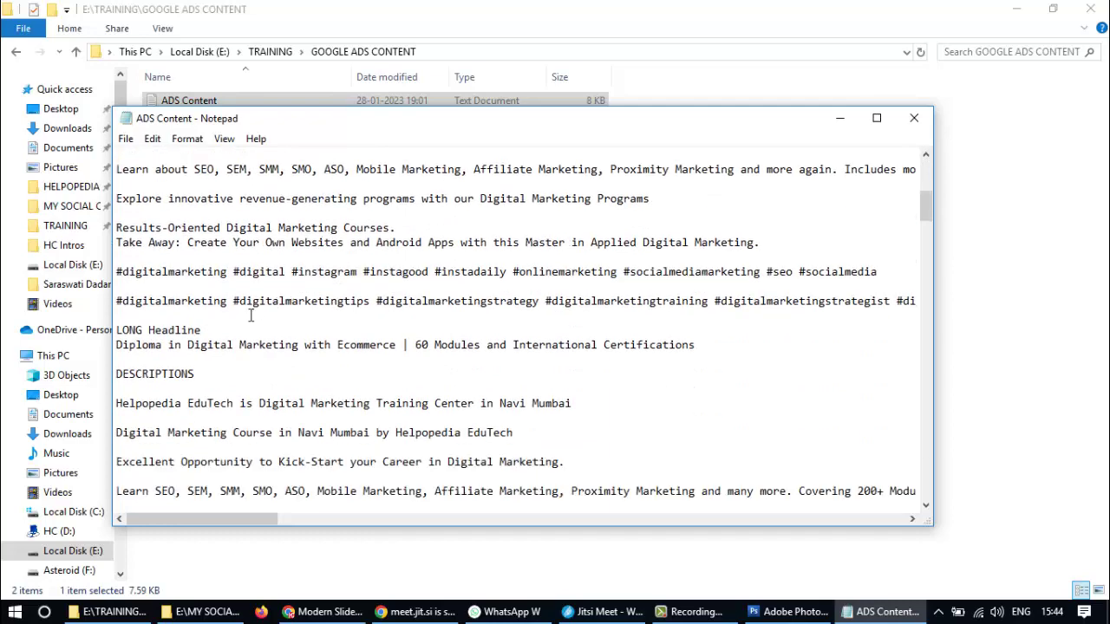
pyautogui.scroll(-4, 272, 318)
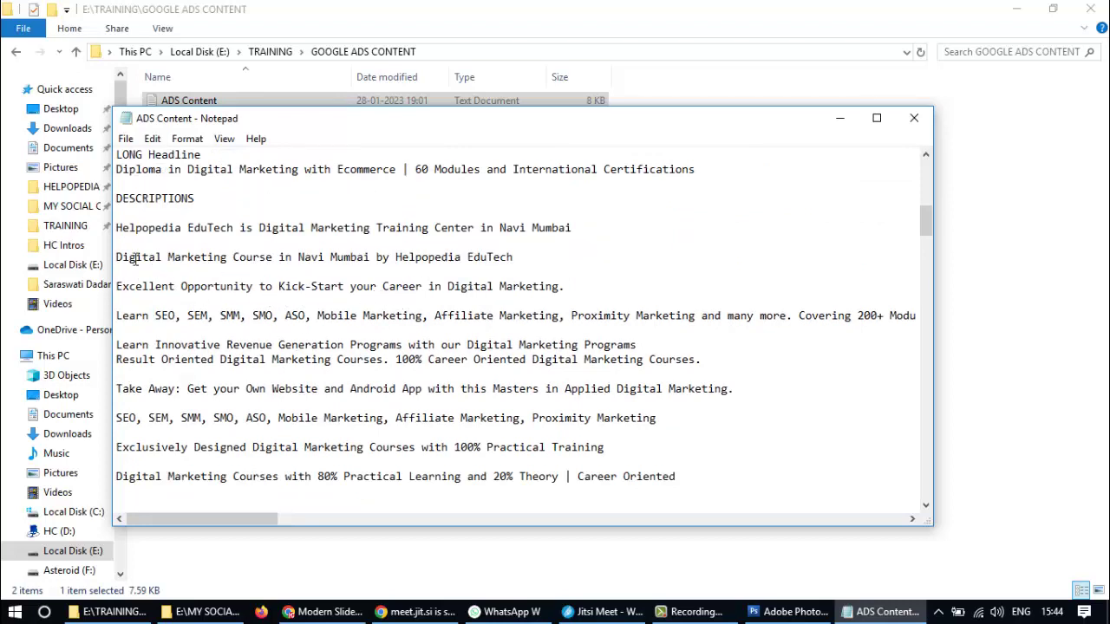
pyautogui.scroll(-1, 191, 258)
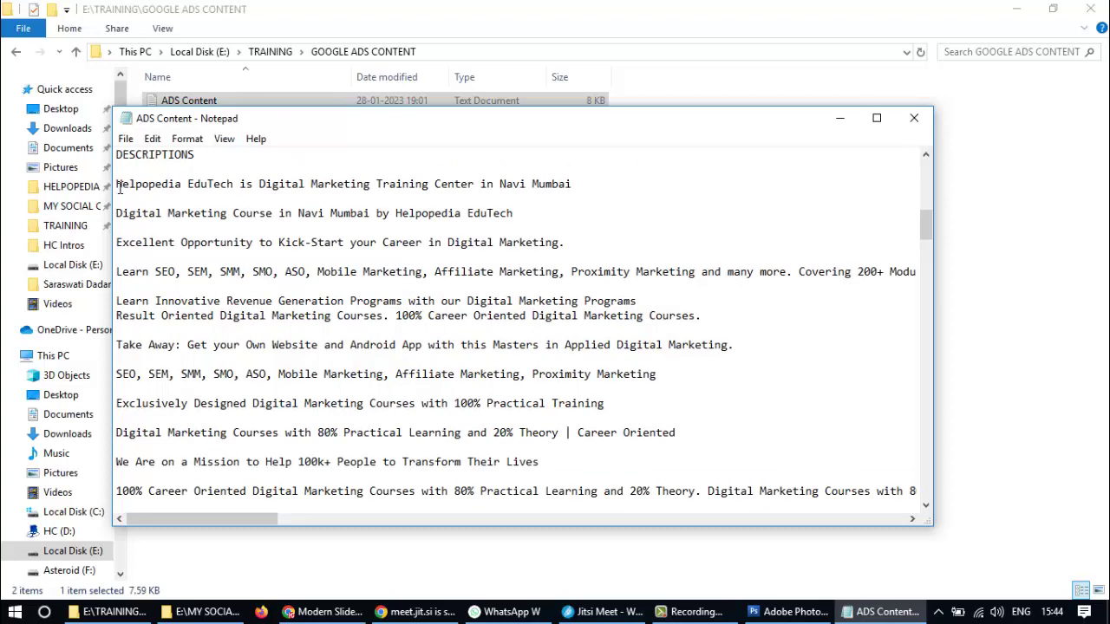
# - Copy the description line "Helpopedia EduTech is Digital Marketing Training Center in Navi Mumbai" and minimize the text file
pyautogui.moveTo(144, 186); pyautogui.dragTo(610, 176)
pyautogui.tripleClick(611, 188)
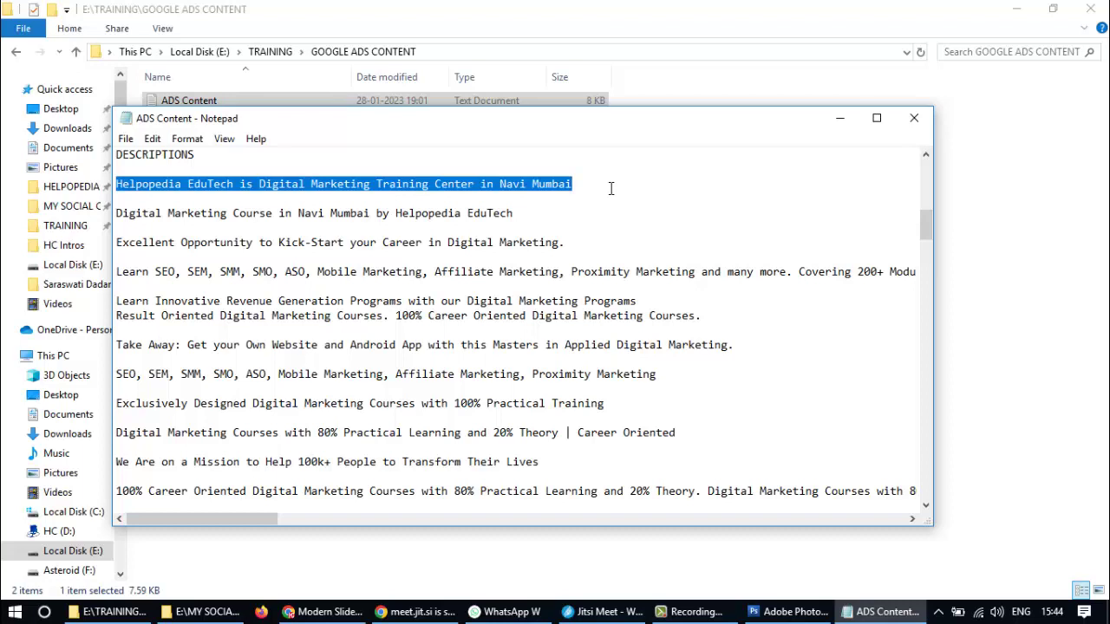
pyautogui.click(375, 212)
pyautogui.press('super+Down')
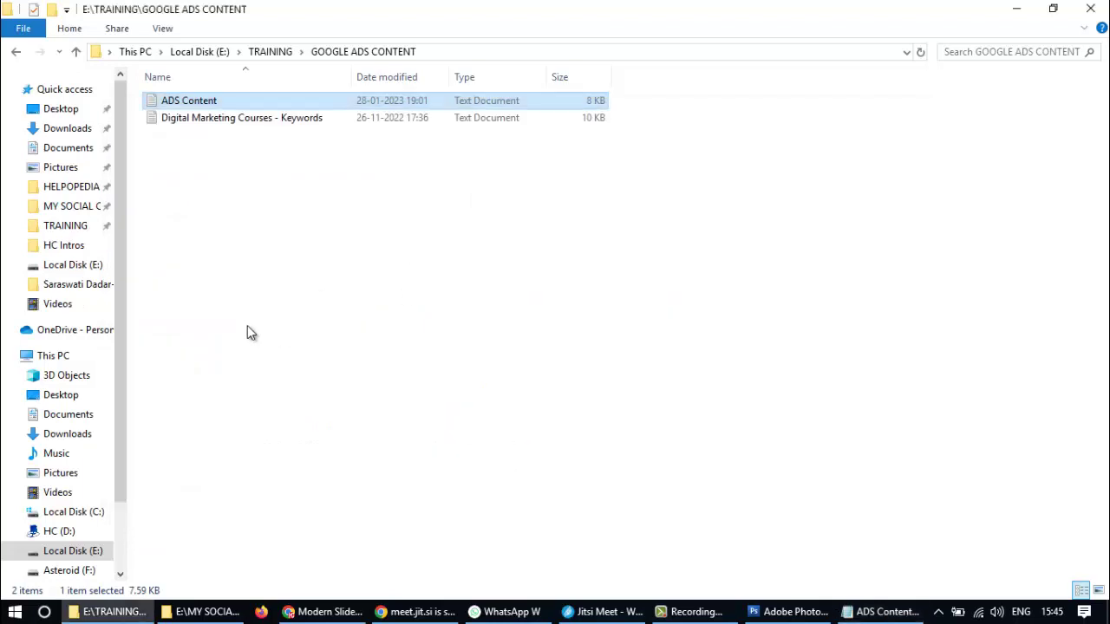
# - Return to the Placeit slideshow in Chrome and fill slide 2's third text line with "Helpopedia EduTech is Digital Marketing Training Center in Navi Mumbai"
pyautogui.press('alt')
pyautogui.click(308, 612)
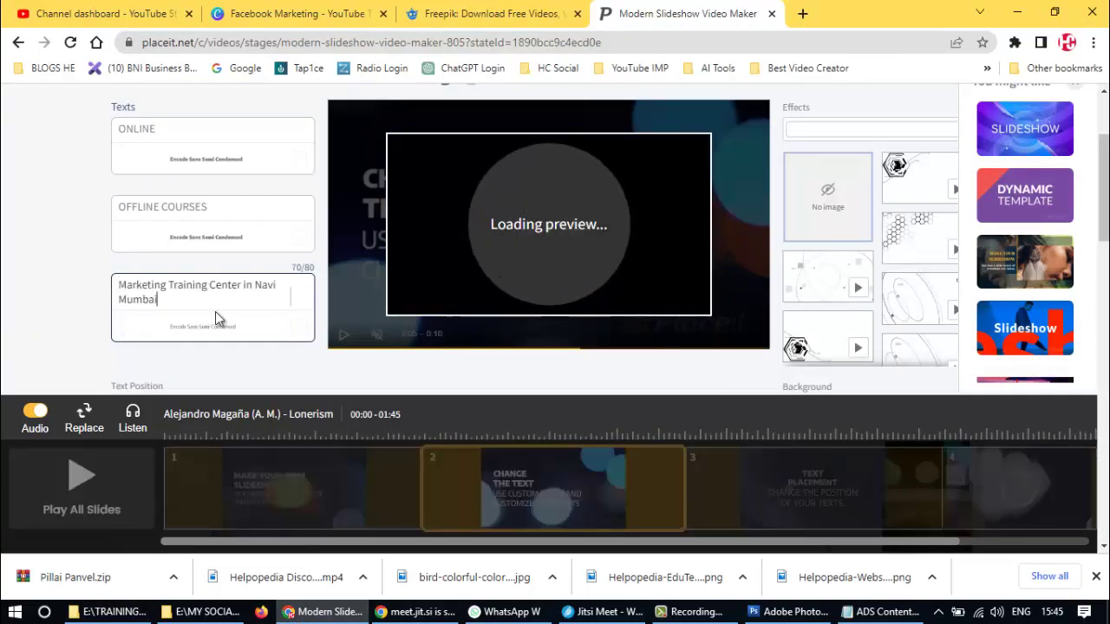
pyautogui.write('Helpopedia EduTech is Digital')
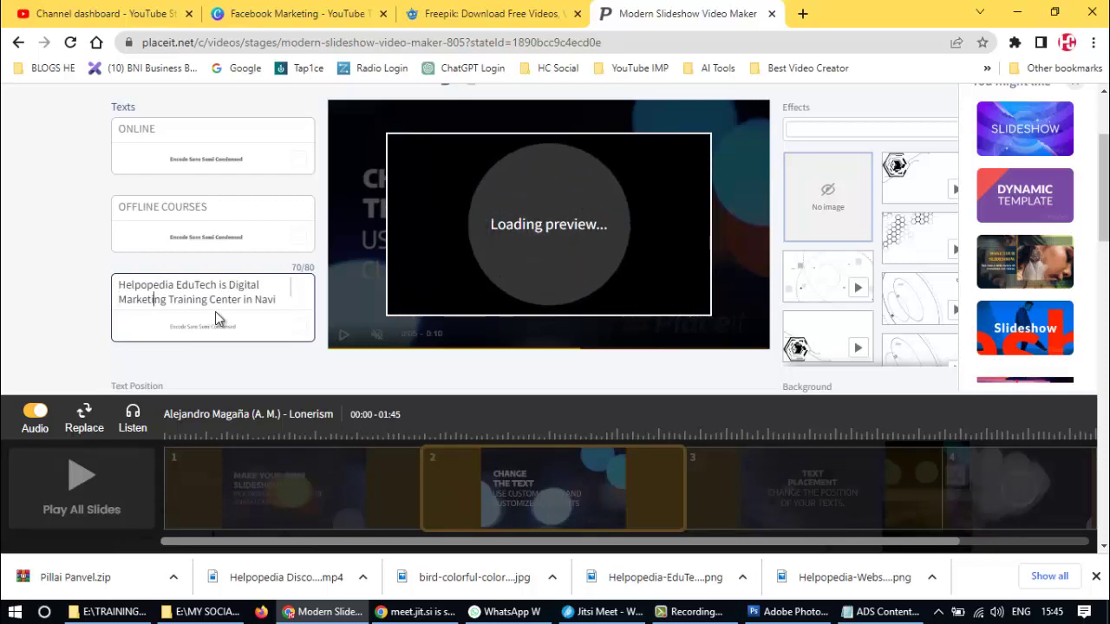
pyautogui.scroll(-1, 215, 311)
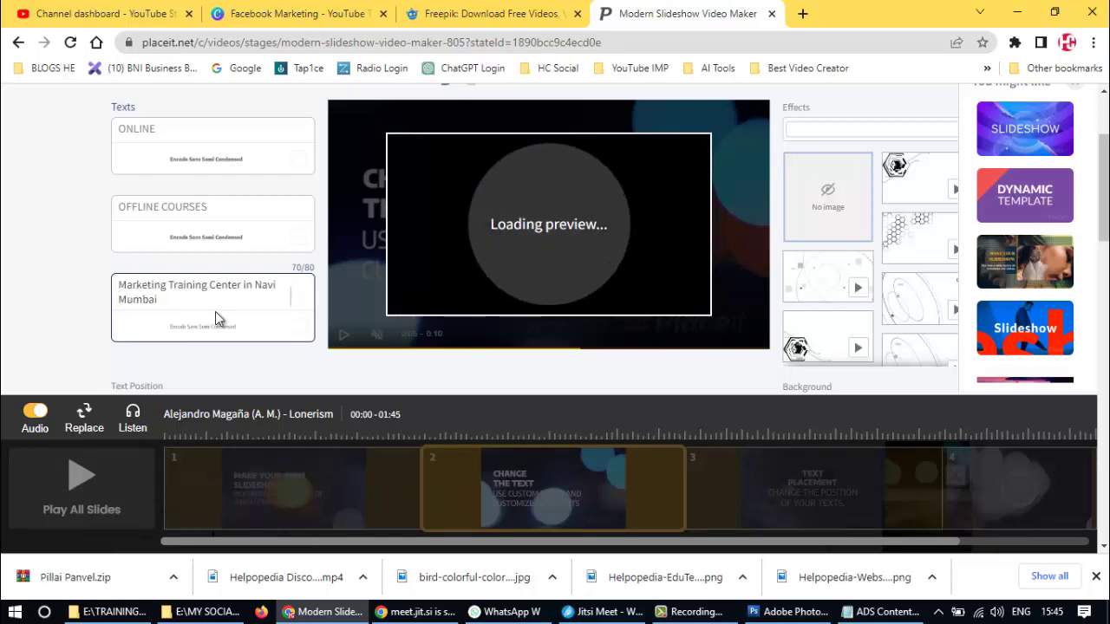
pyautogui.hotkey('alt', 'Tab')
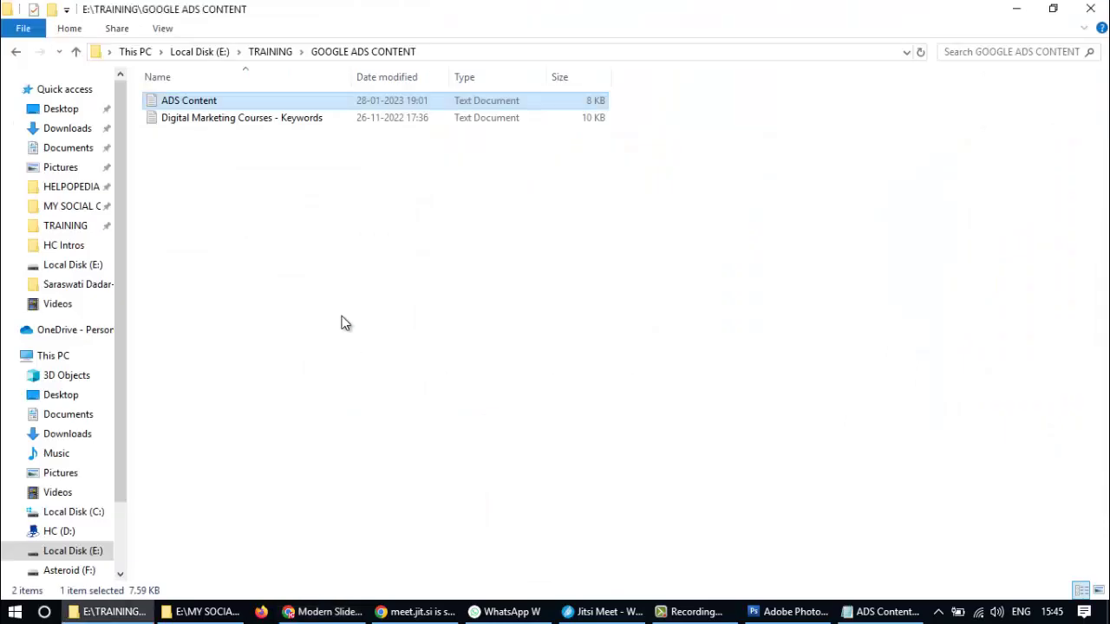
pyautogui.hotkey('alt', 'Tab')
pyautogui.hotkey('alt', 'Tab')
pyautogui.press('Tab')
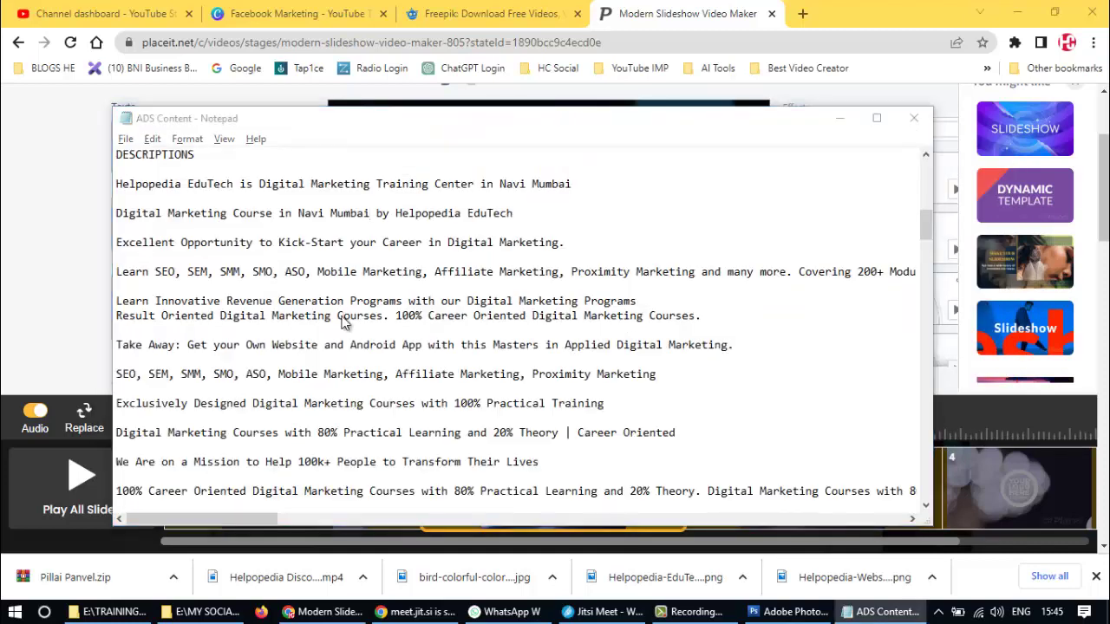
pyautogui.hotkey('alt', 'Tab')
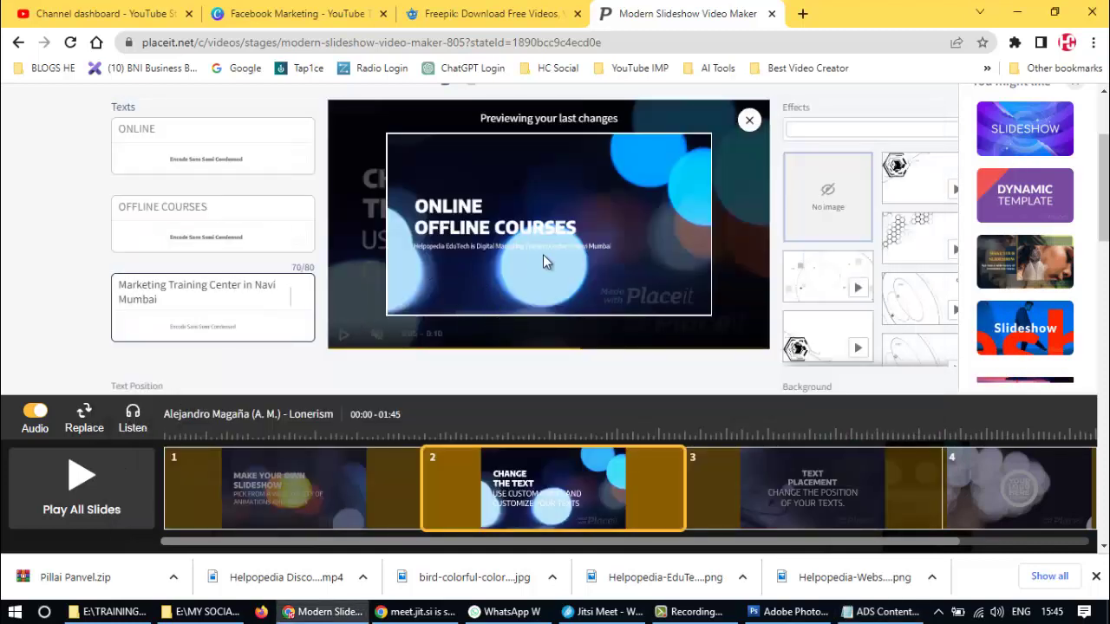
# - Apply the effect with large elliptical orbit lines to slide 2 and colour it coral from the Neon Groovie palette
pyautogui.click(858, 295)
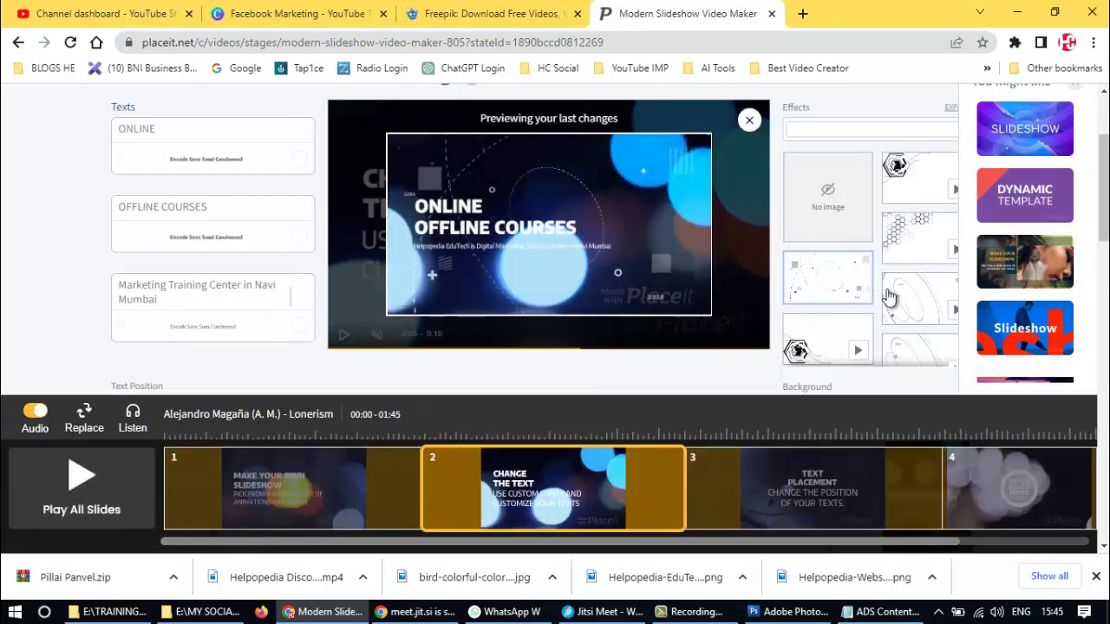
pyautogui.click(954, 319)
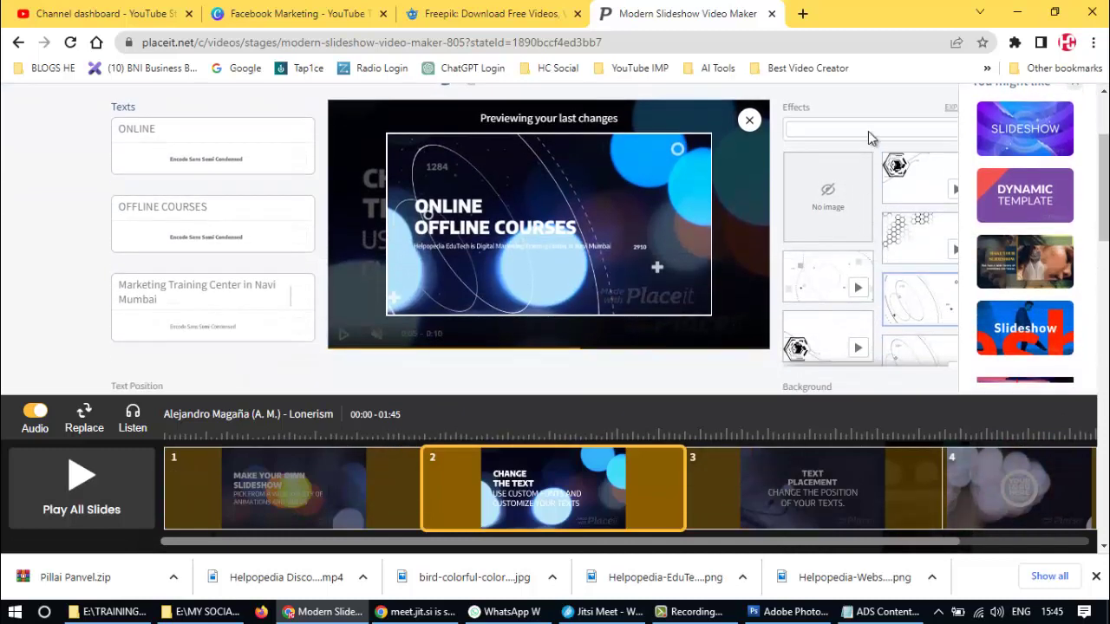
pyautogui.click(868, 131)
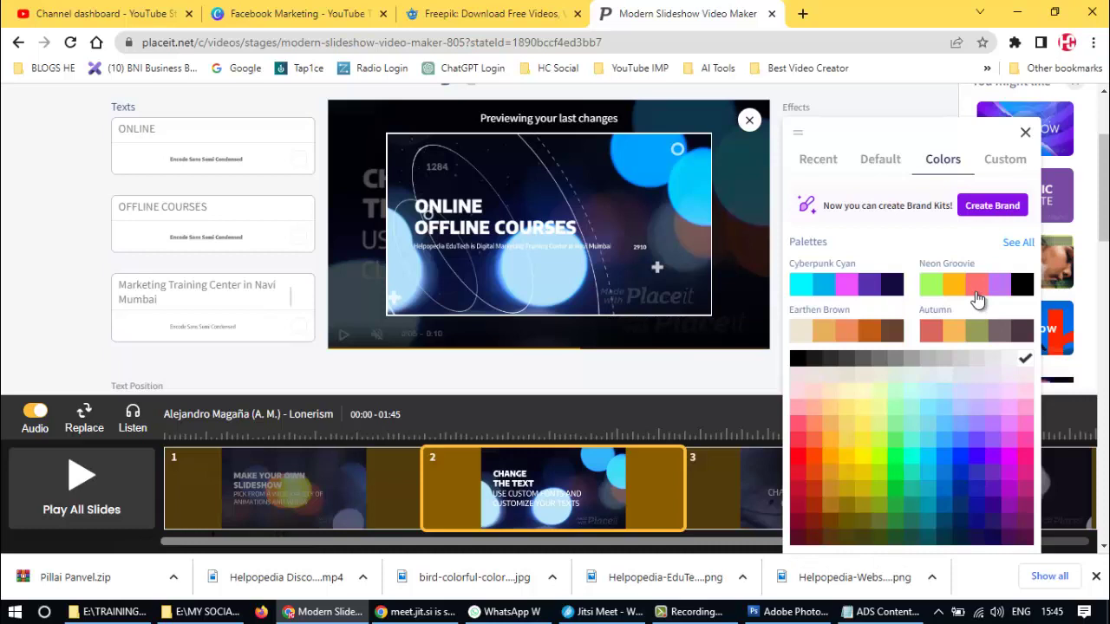
pyautogui.click(976, 288)
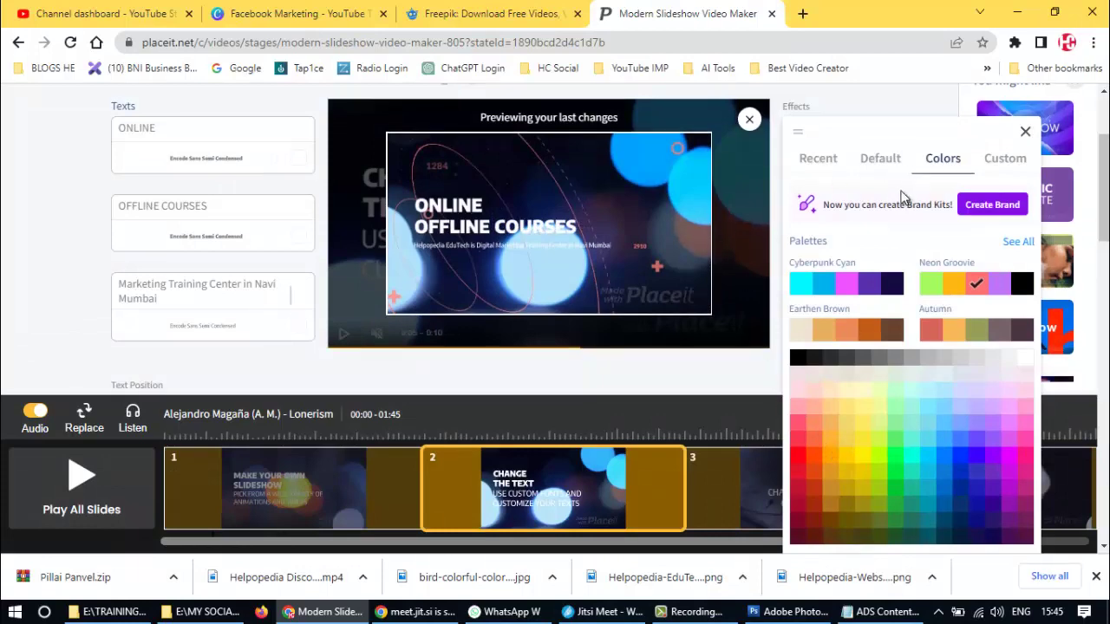
pyautogui.scroll(-5, 907, 195)
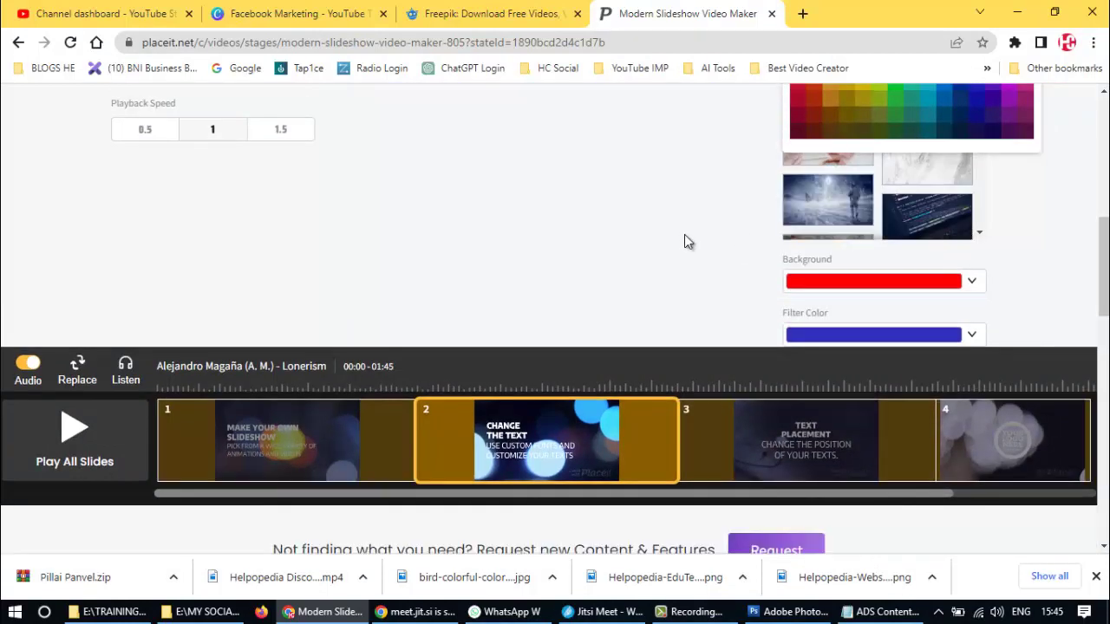
pyautogui.click(698, 208)
# - Start a custom background upload for slide 2 and look through the images in the Vikrant Studios folder
pyautogui.scroll(1, 971, 224)
pyautogui.scroll(3, 971, 224)
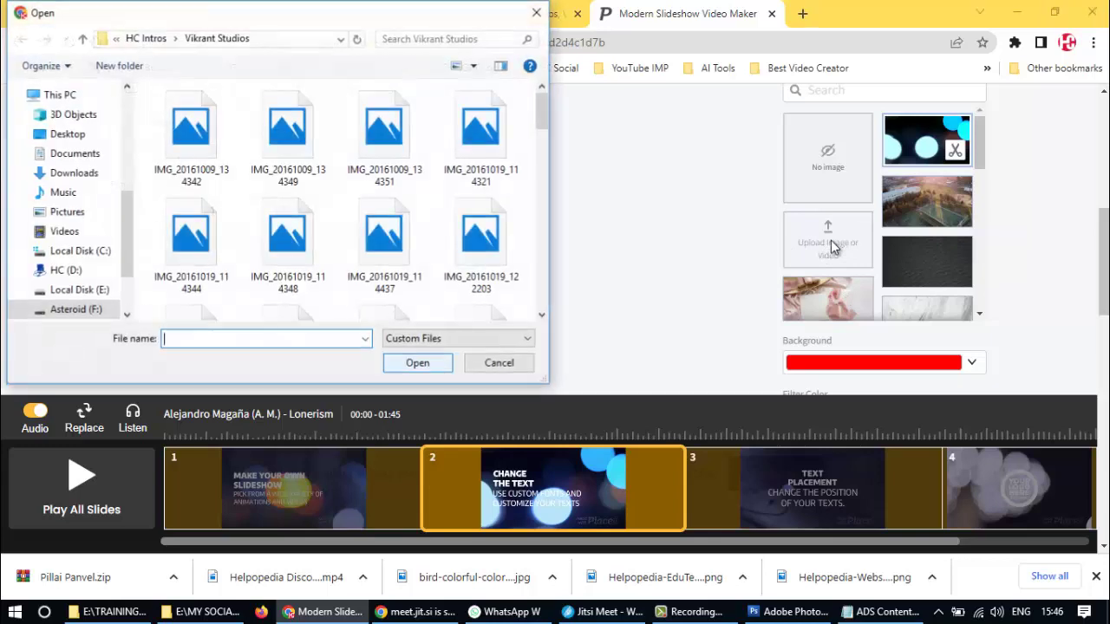
pyautogui.scroll(-1, 285, 226)
pyautogui.scroll(-2, 285, 227)
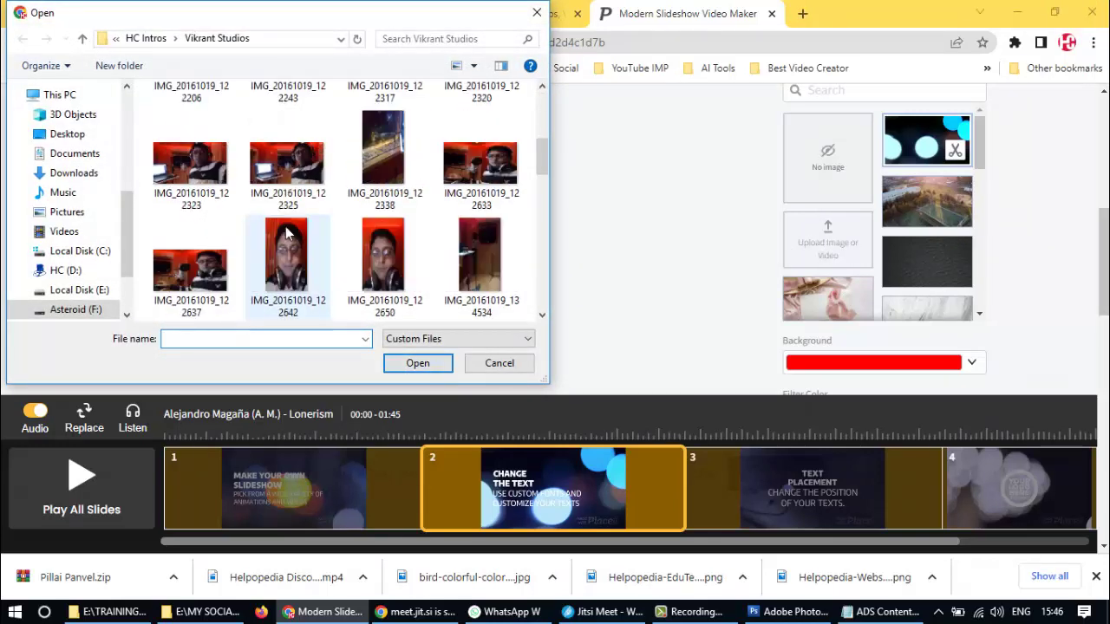
pyautogui.scroll(-5, 286, 226)
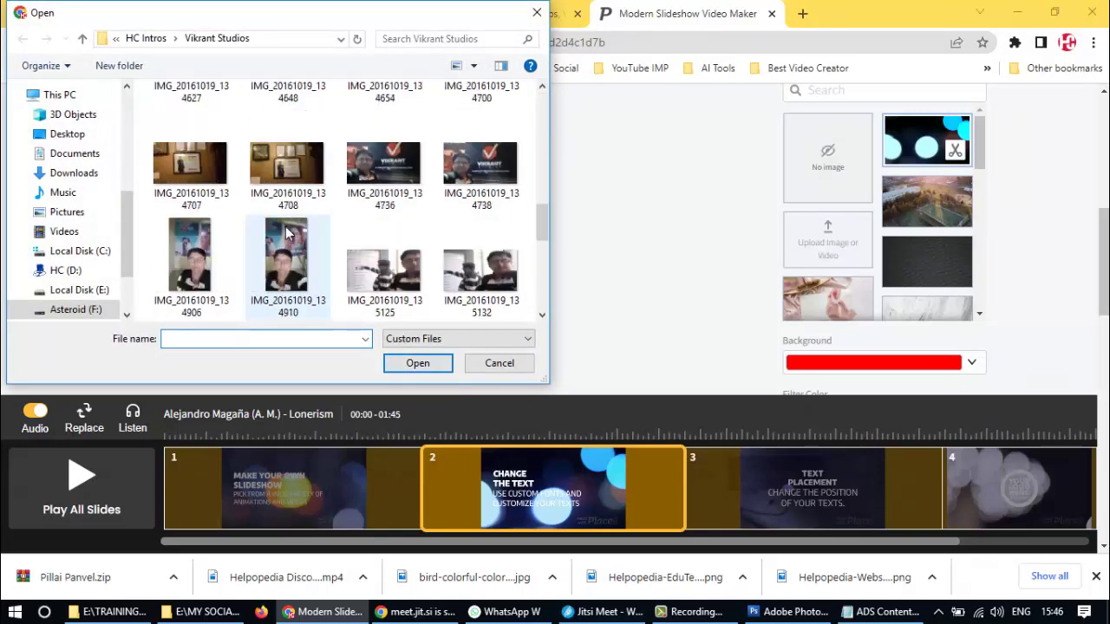
pyautogui.scroll(6, 287, 232)
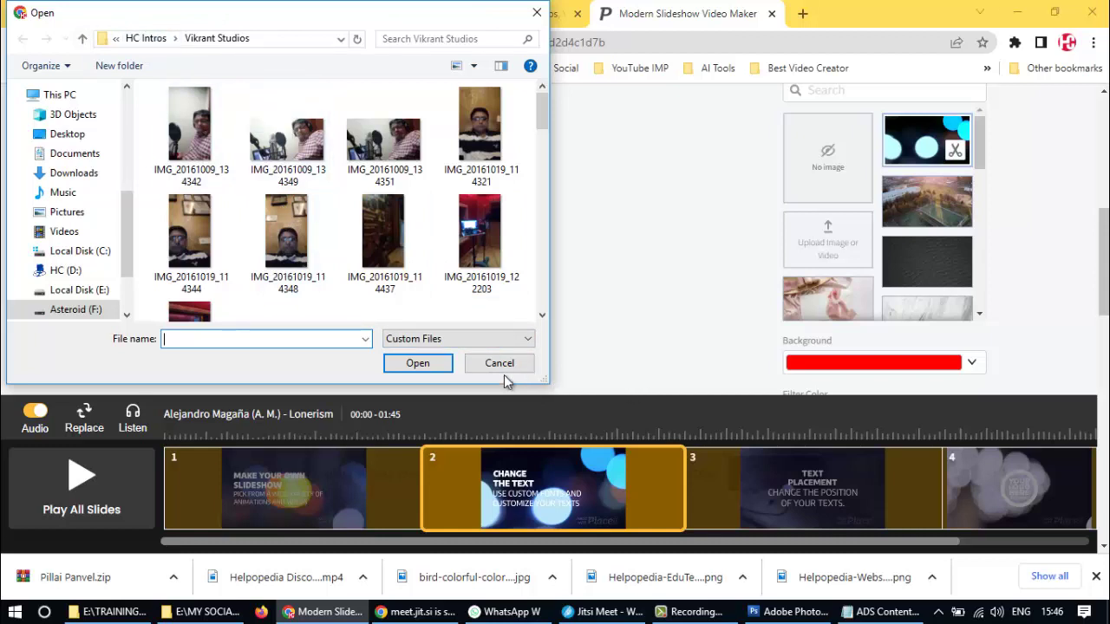
# - Upload the video "Fast and Effective Accelerated Startup" from the HC Intros folder as slide 2's background
pyautogui.click(159, 40)
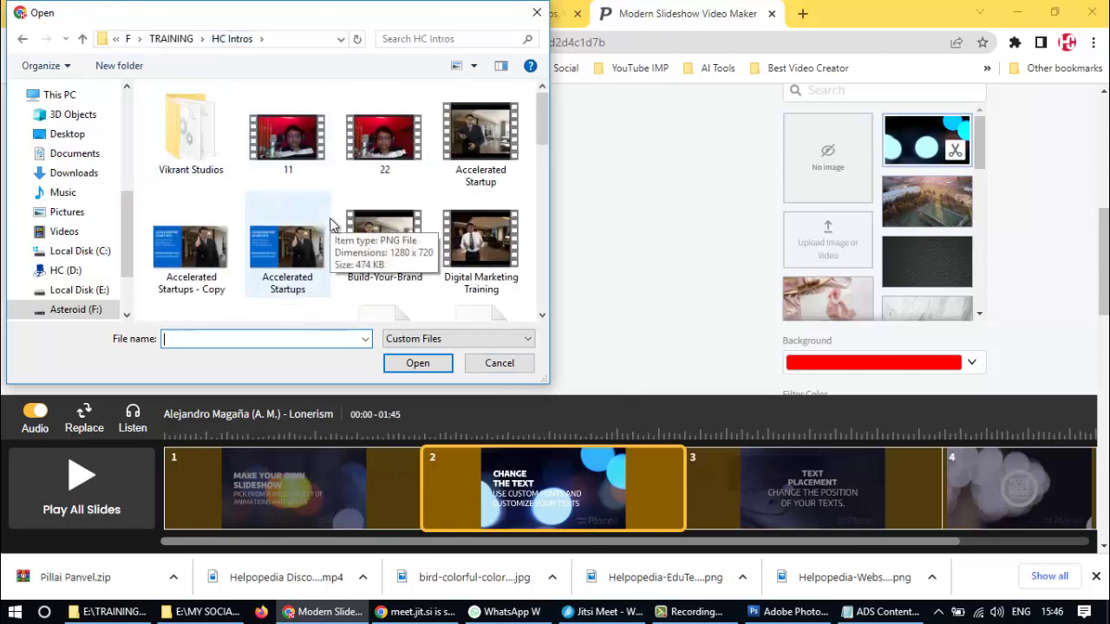
pyautogui.scroll(-1, 330, 224)
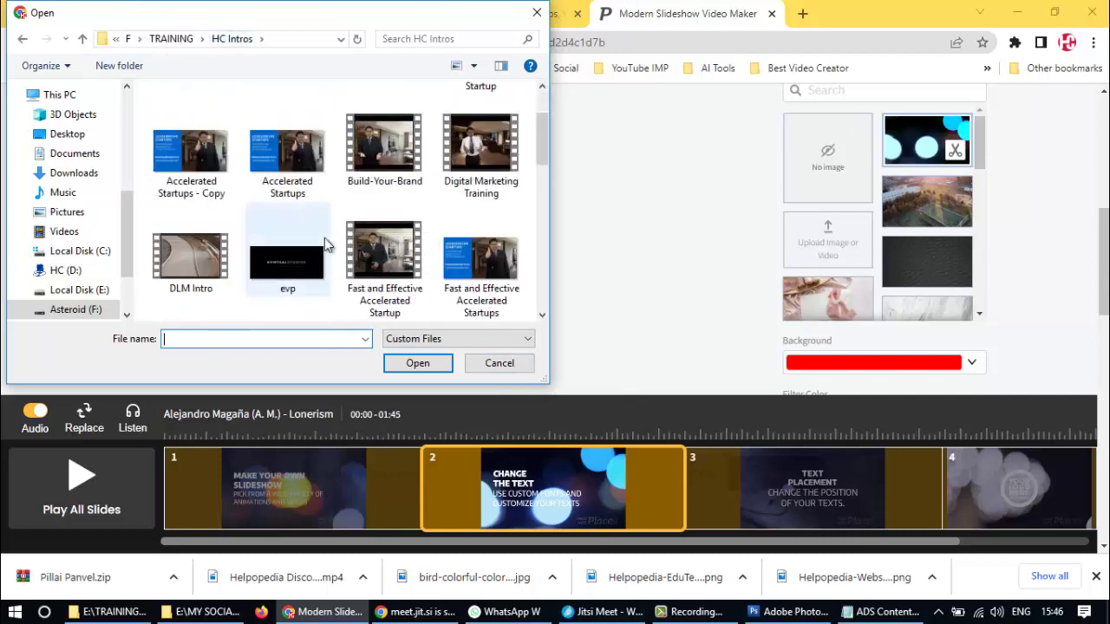
pyautogui.click(372, 184)
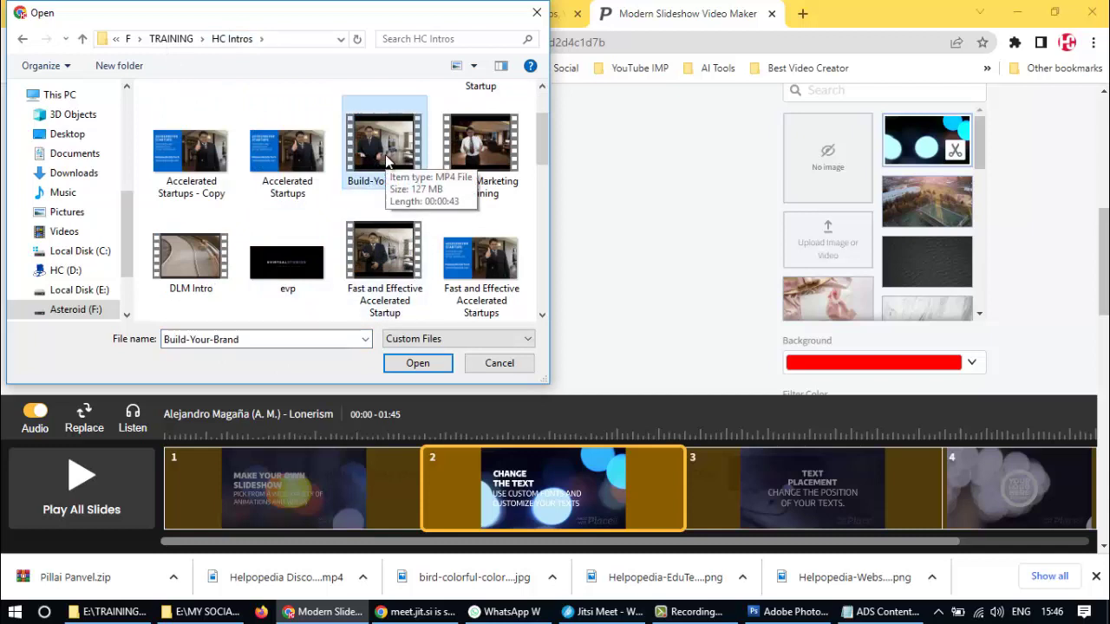
pyautogui.scroll(-1, 388, 162)
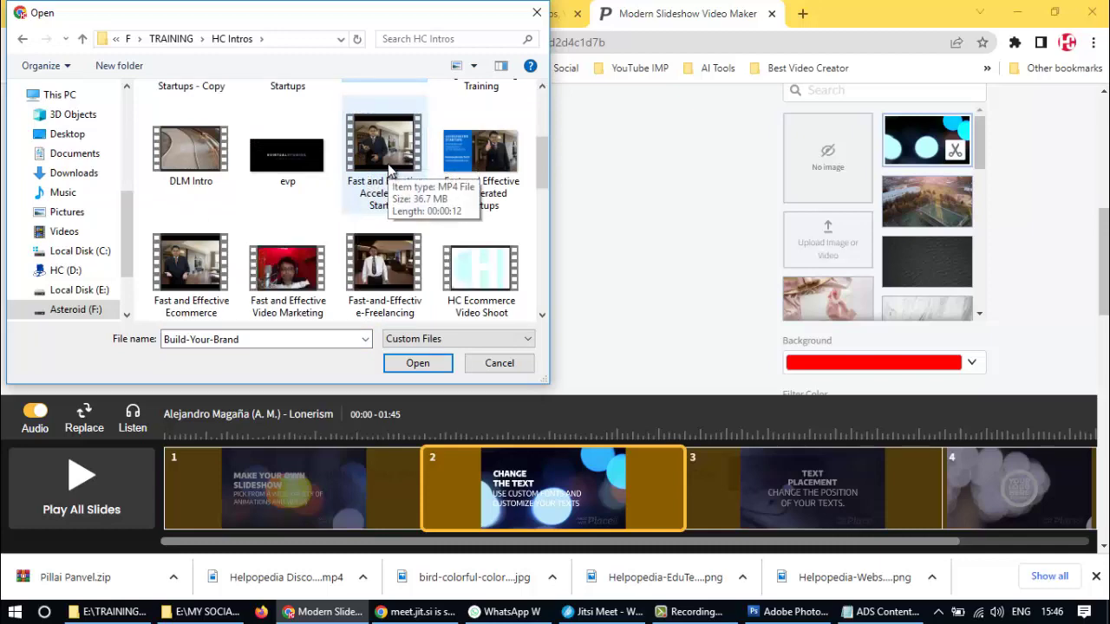
pyautogui.click(388, 169)
pyautogui.click(419, 363)
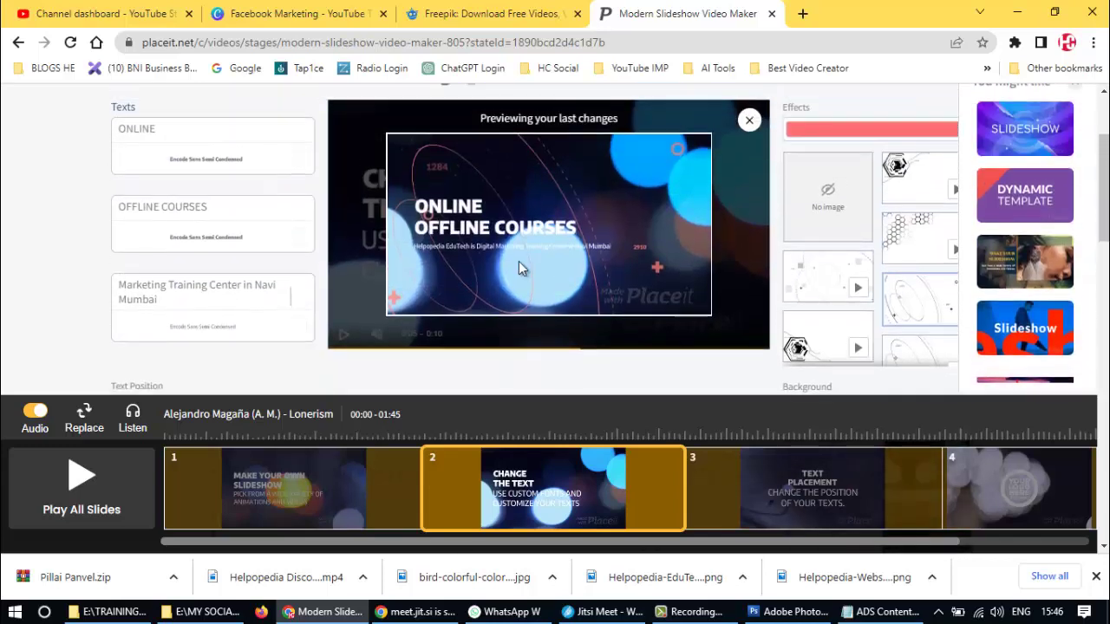
pyautogui.scroll(-2, 519, 267)
pyautogui.scroll(1, 518, 267)
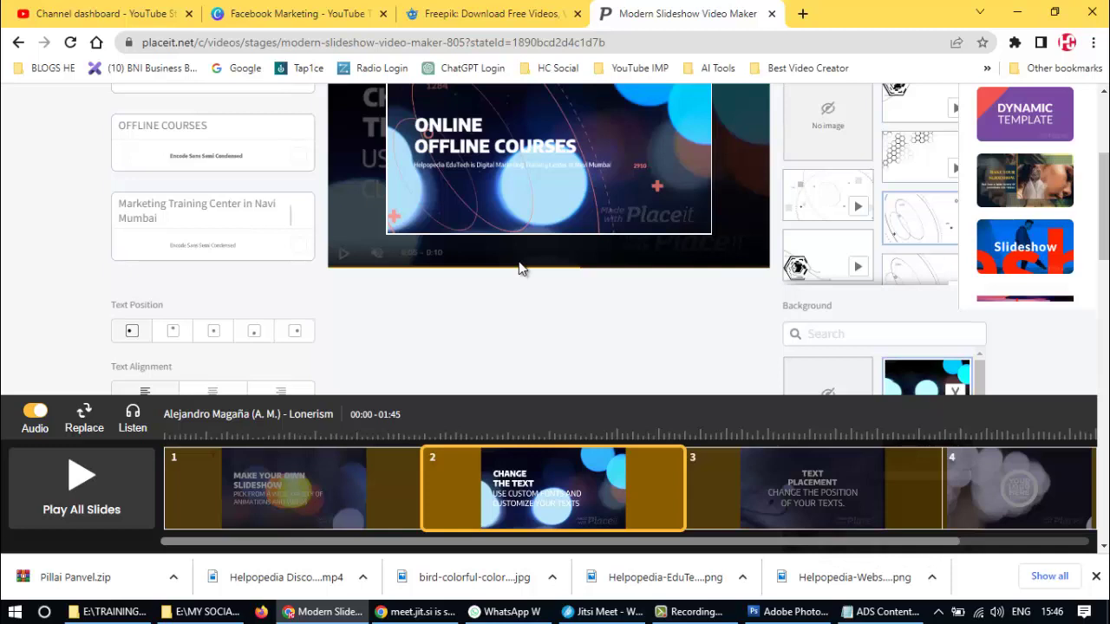
pyautogui.scroll(-1, 736, 260)
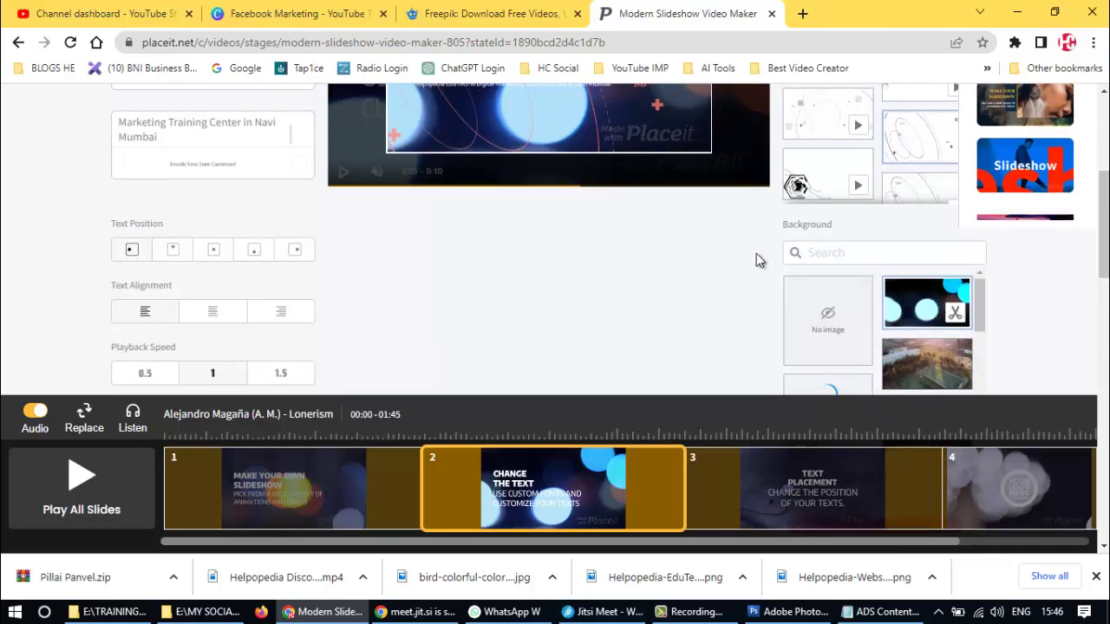
pyautogui.scroll(1, 751, 281)
pyautogui.scroll(1, 751, 281)
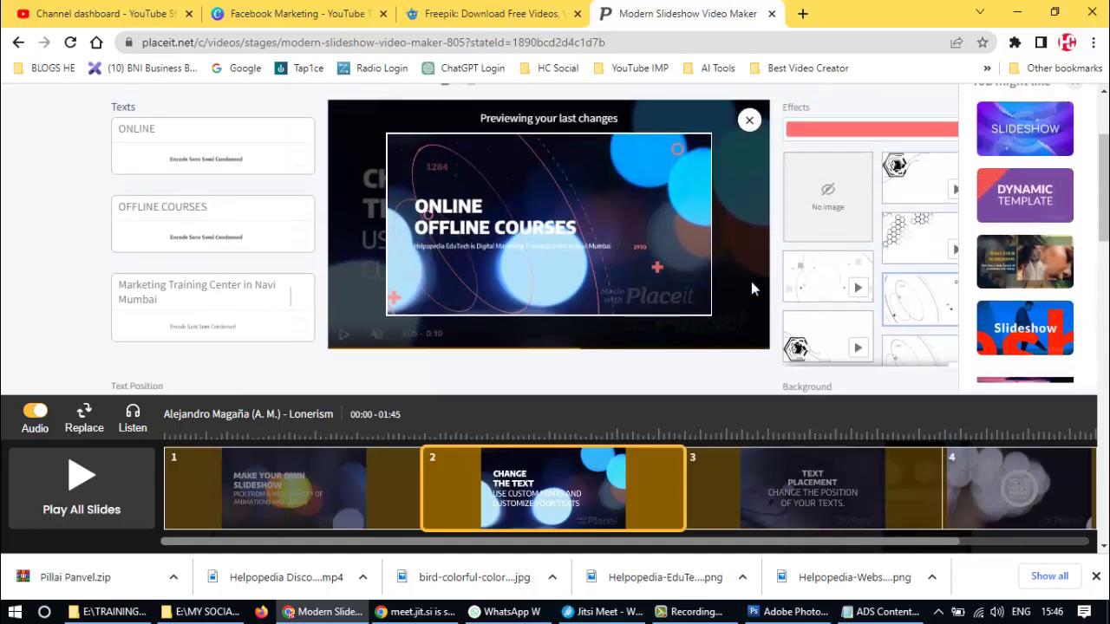
# - Adjust the trim selection on the uploaded clip, and crop and trim it for slide 2's background
pyautogui.scroll(-5, 751, 281)
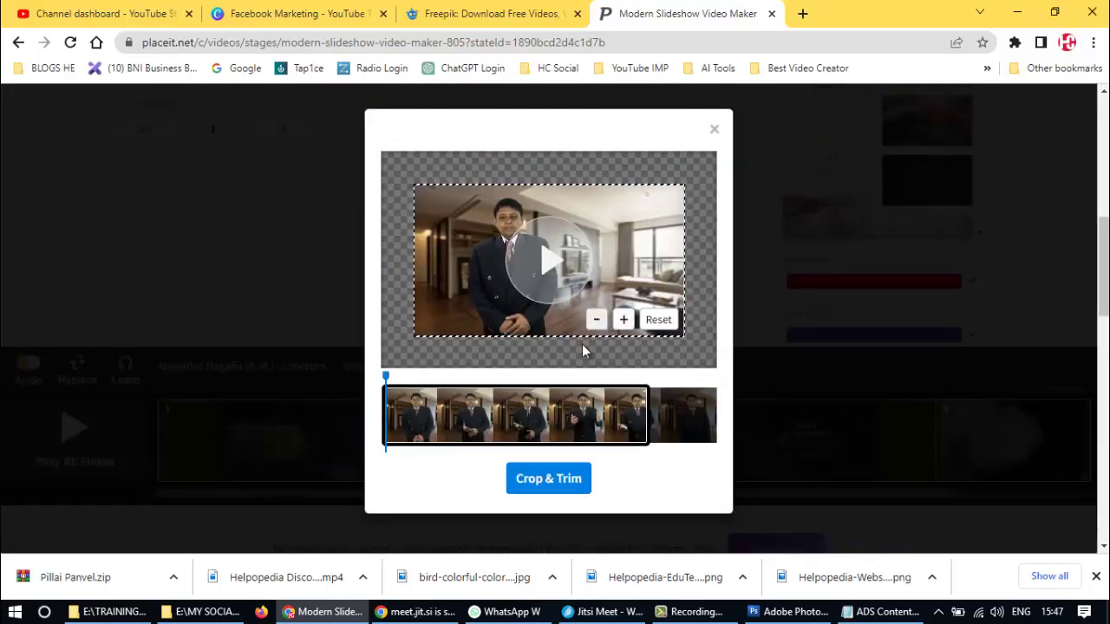
pyautogui.moveTo(541, 416)
pyautogui.mouseDown()
pyautogui.moveTo(599, 423)
pyautogui.moveTo(529, 425)
pyautogui.mouseUp()
pyautogui.click(537, 484)
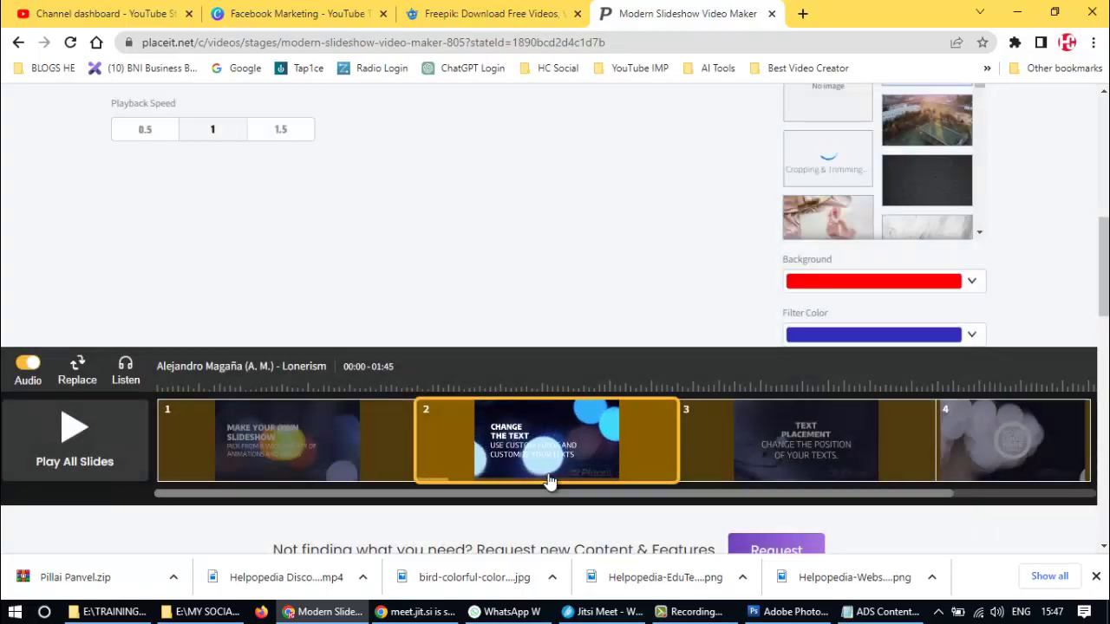
pyautogui.moveTo(574, 479)
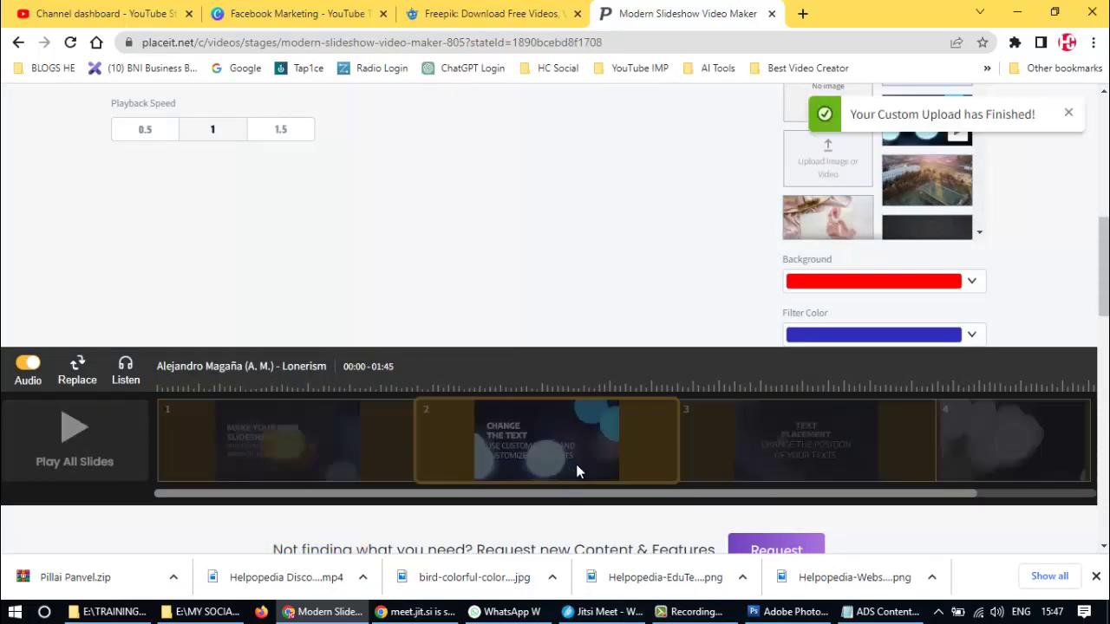
pyautogui.scroll(1, 639, 286)
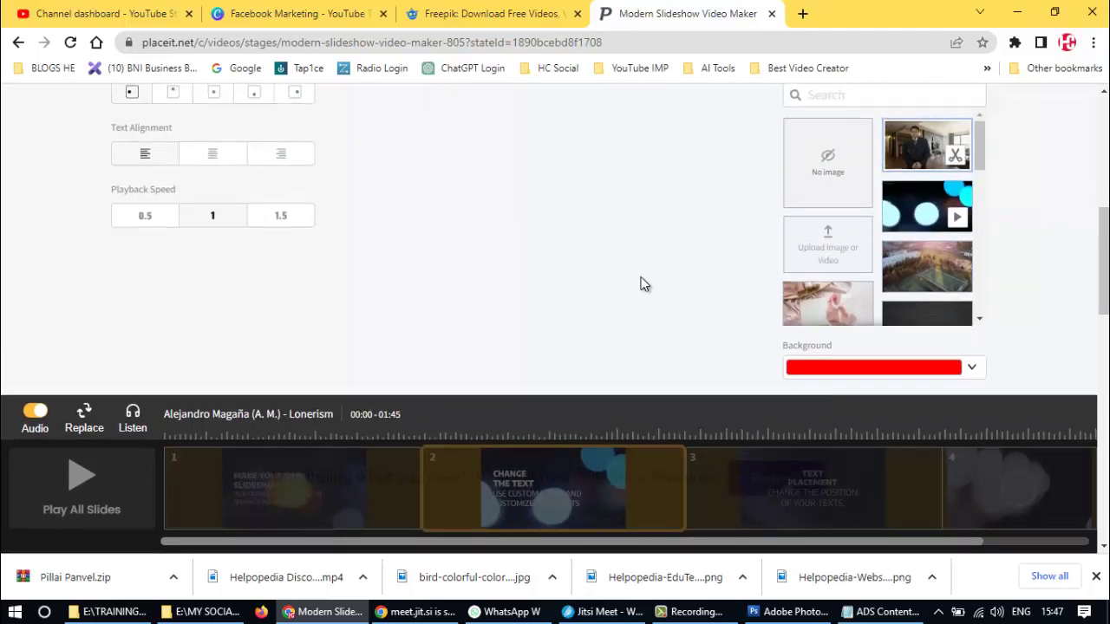
# - Open slide 3 for editing and replace its first text line with "Global Recognition"
pyautogui.scroll(1, 639, 286)
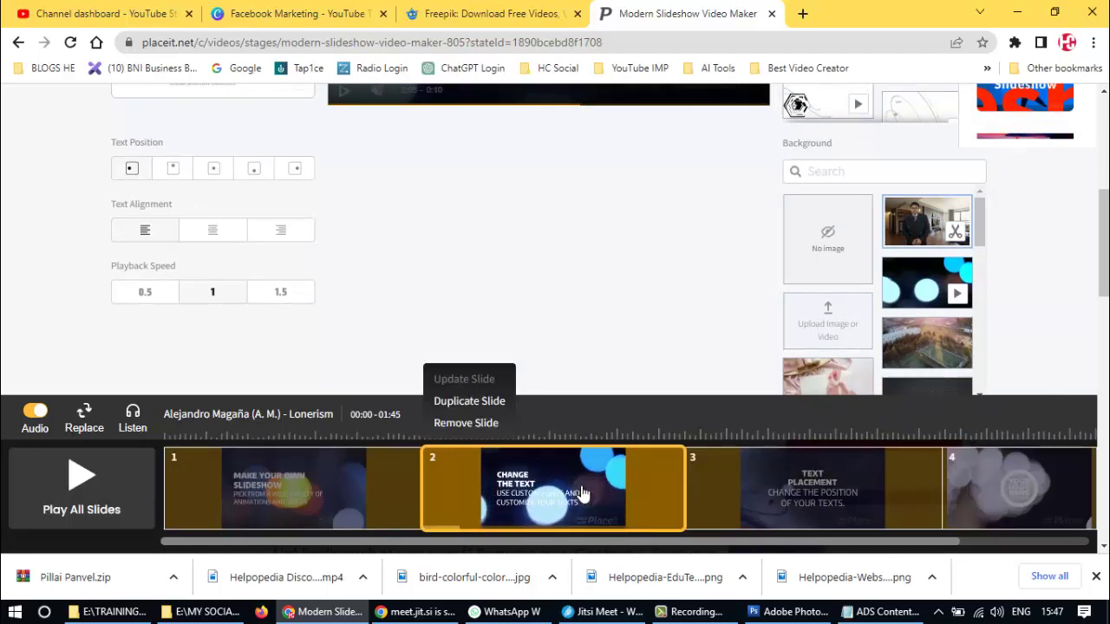
pyautogui.moveTo(774, 481)
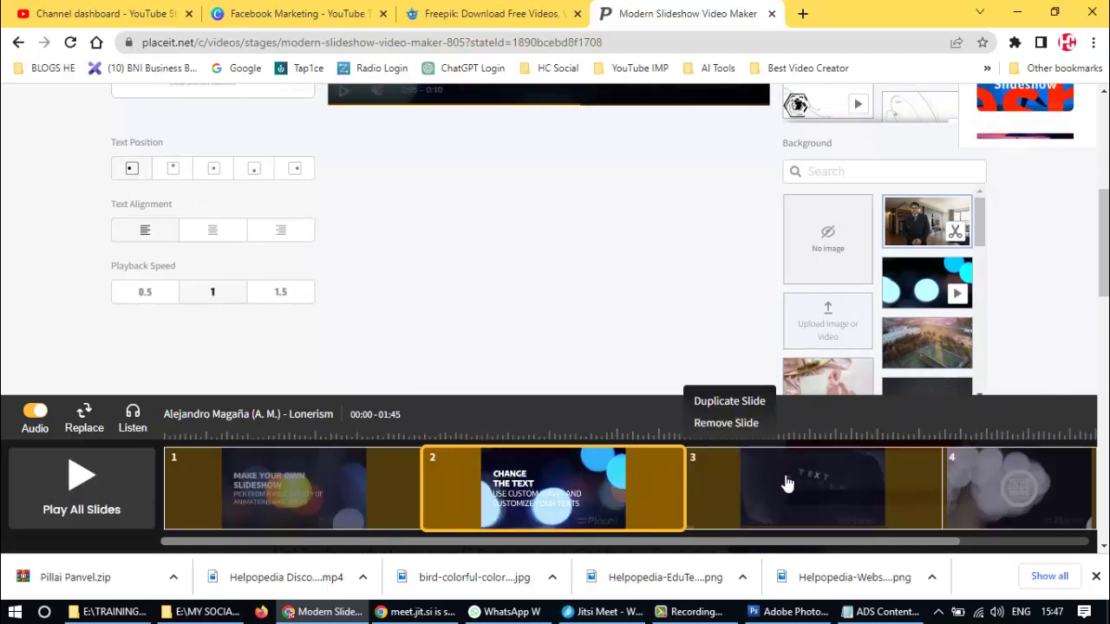
pyautogui.click(786, 483)
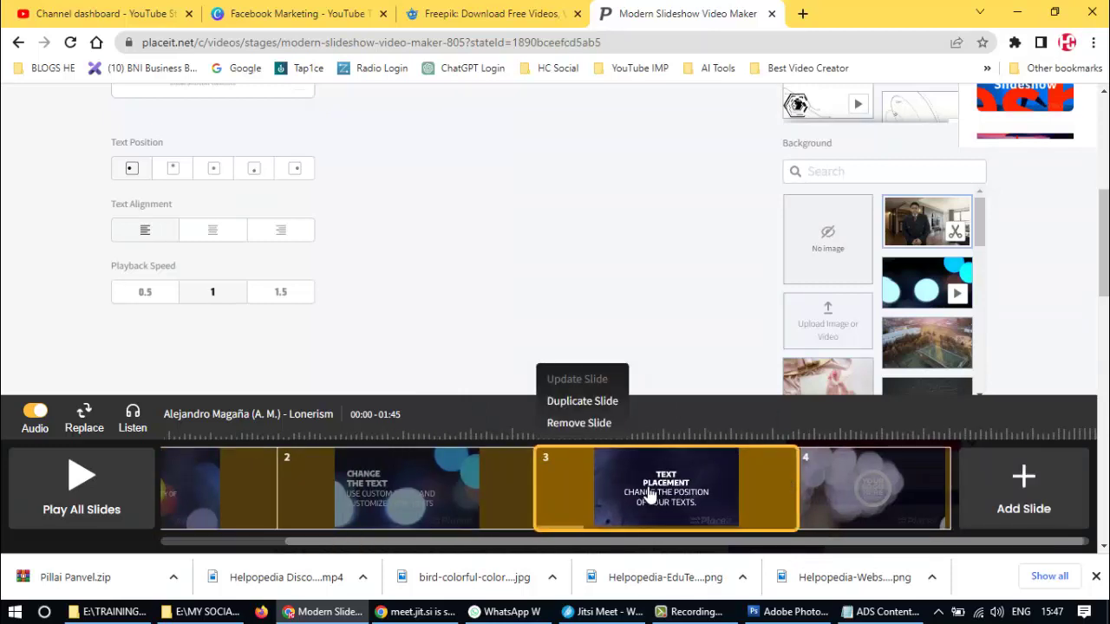
pyautogui.scroll(-2, 388, 326)
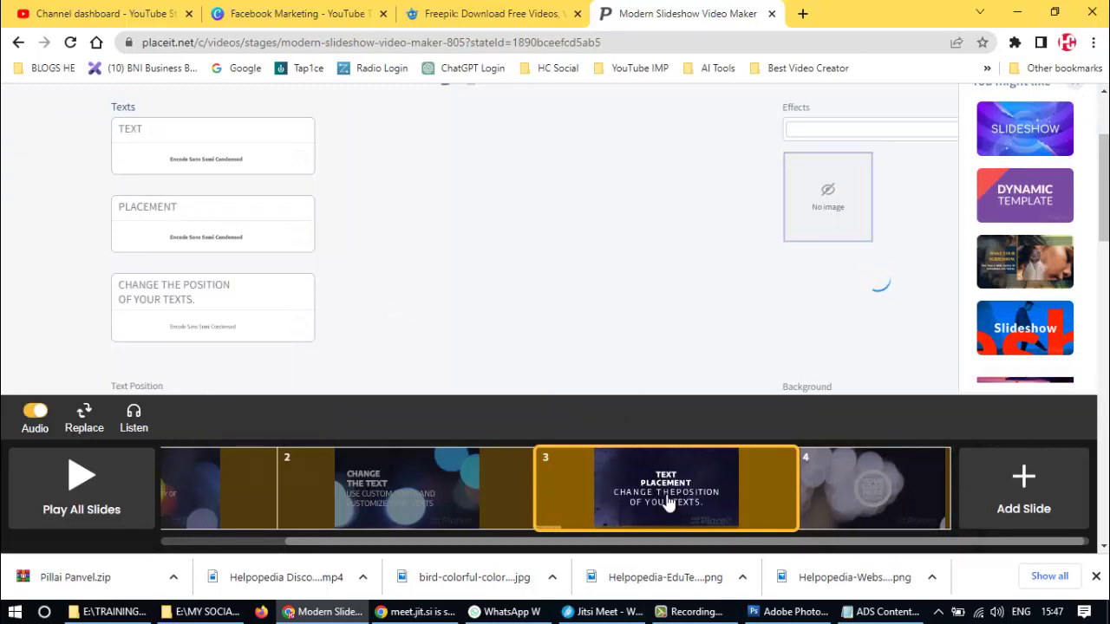
pyautogui.moveTo(667, 502)
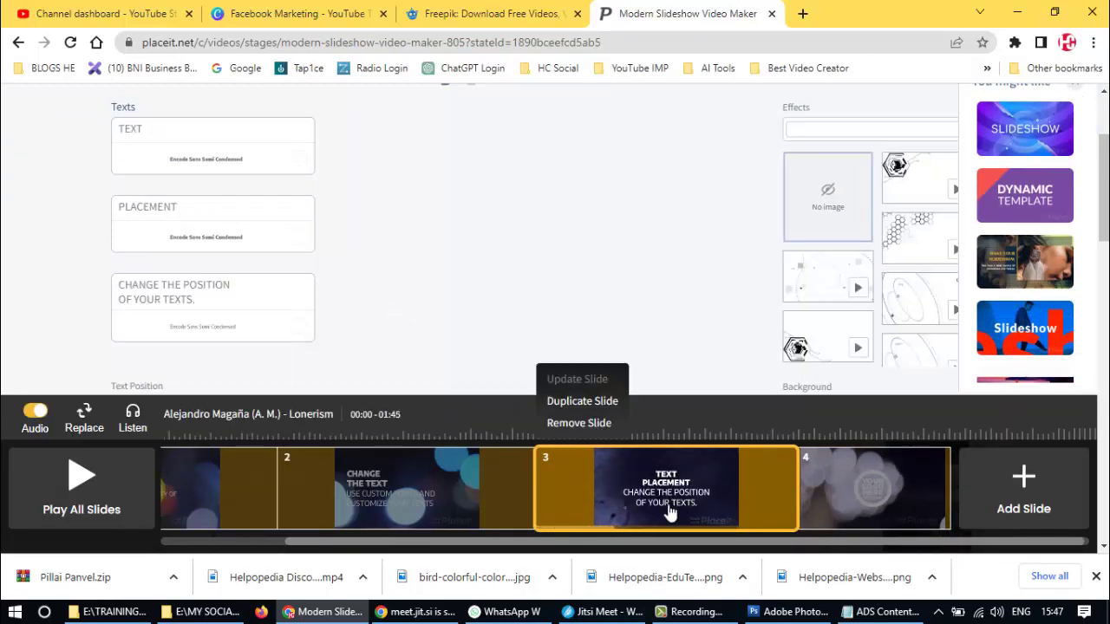
pyautogui.scroll(2, 555, 372)
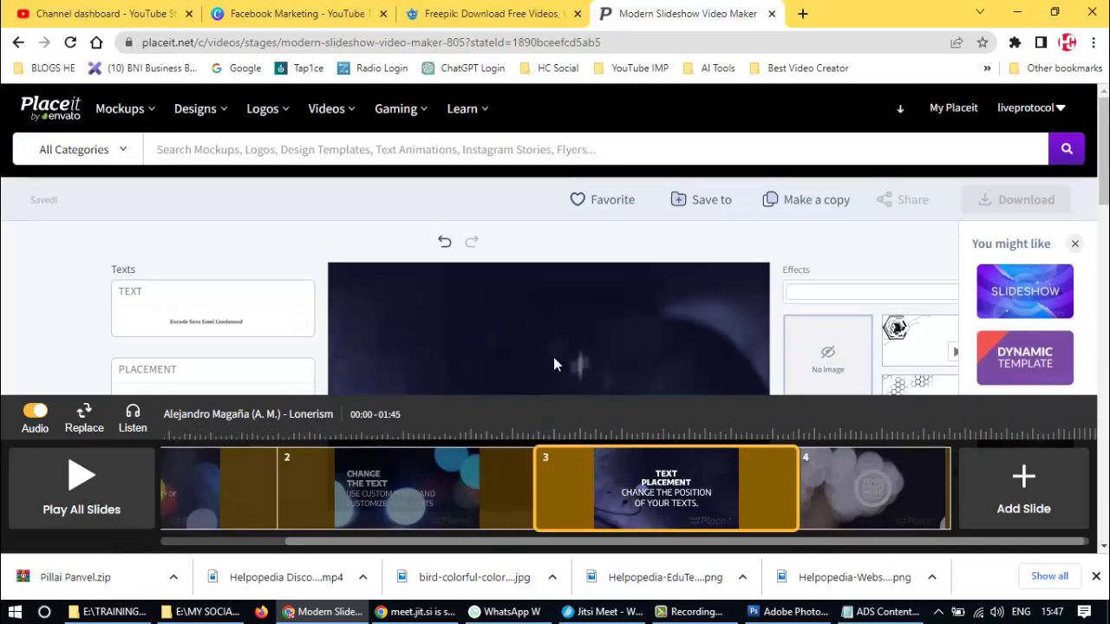
pyautogui.scroll(-2, 553, 356)
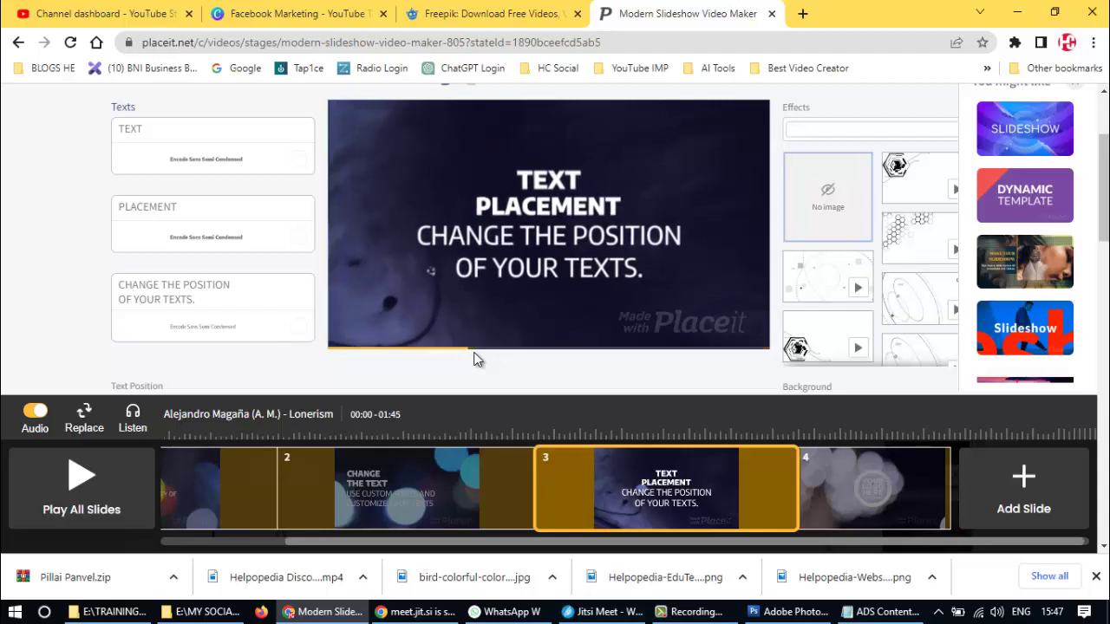
pyautogui.moveTo(149, 130); pyautogui.dragTo(30, 141)
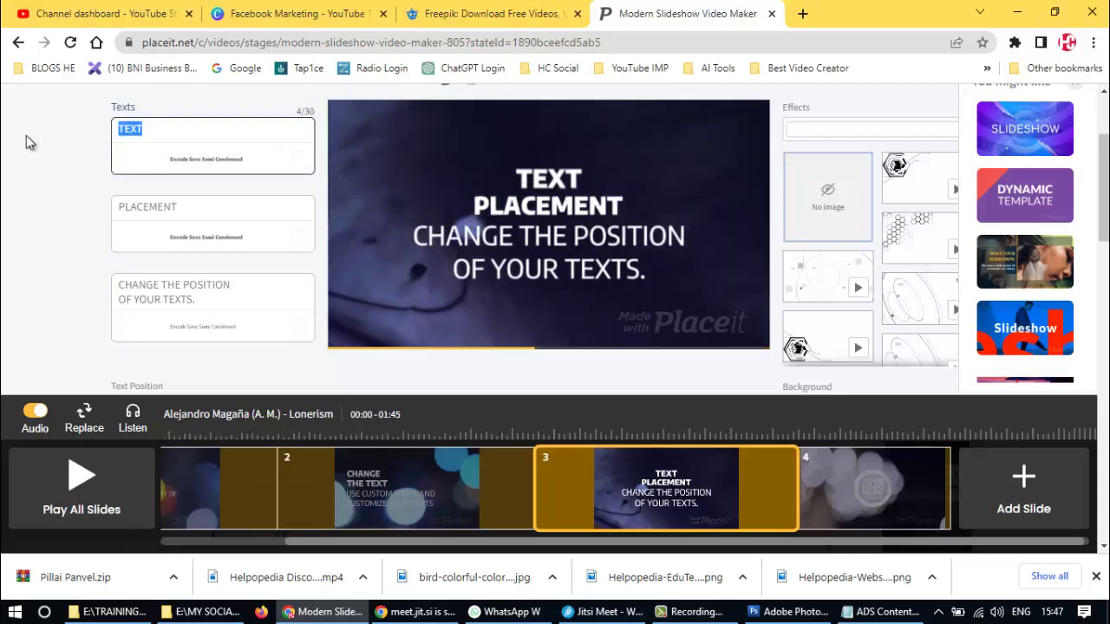
pyautogui.write('Globa')
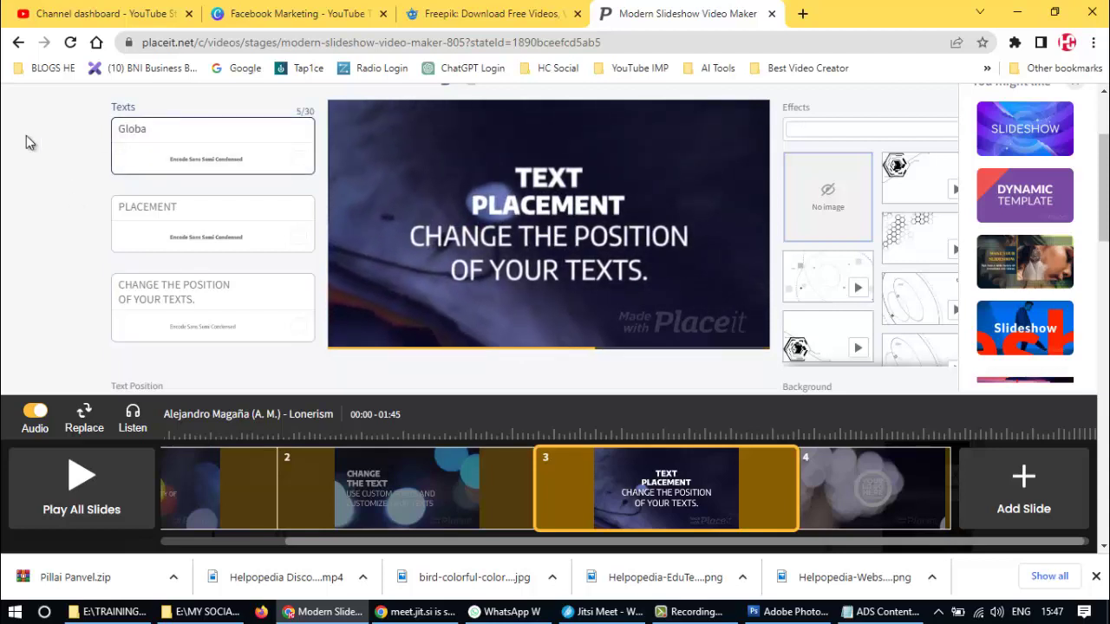
pyautogui.write('l ')
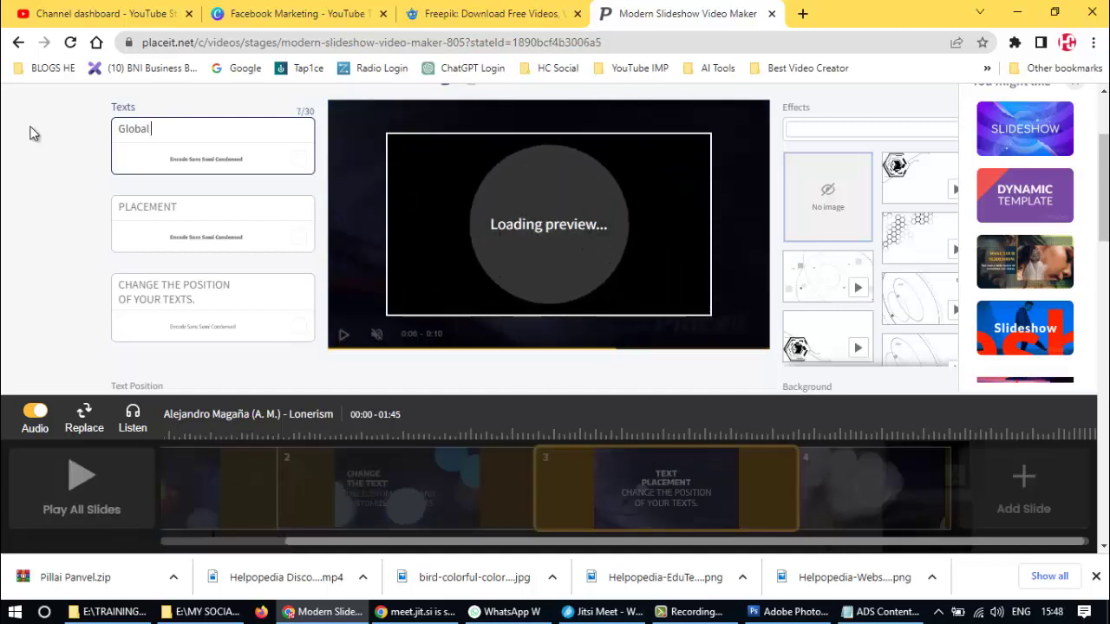
pyautogui.write('Recognition')
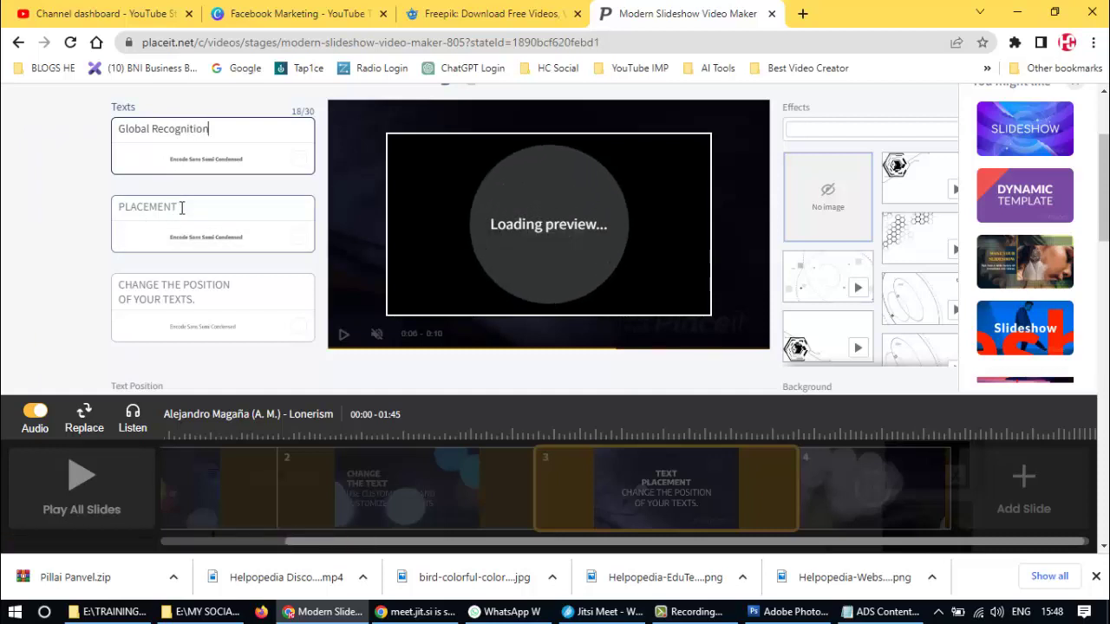
# - Replace slide 3's second text line with "BlockchainVerified Certificate", leaving out the space between the first two words
pyautogui.click(152, 209)
pyautogui.doubleClick(152, 209)
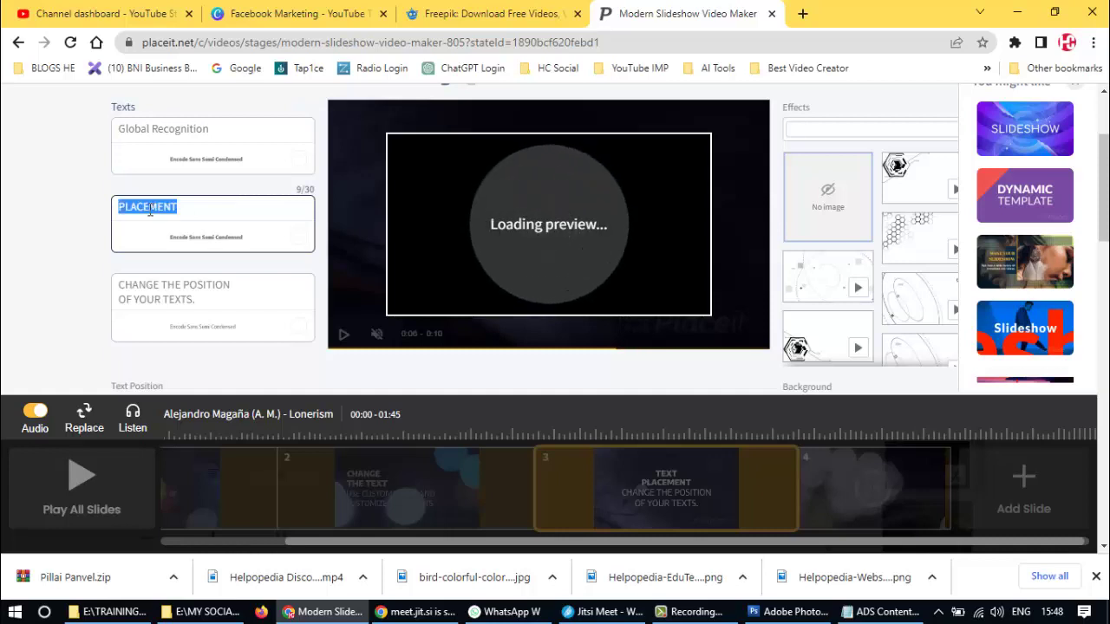
pyautogui.write('Bl')
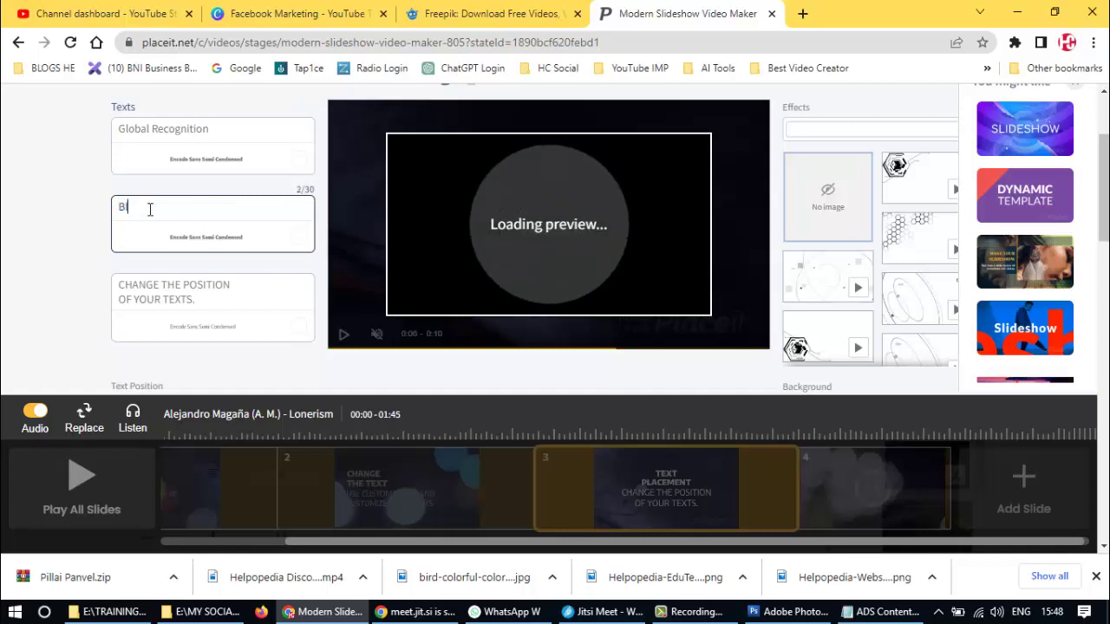
pyautogui.write('ockchain ')
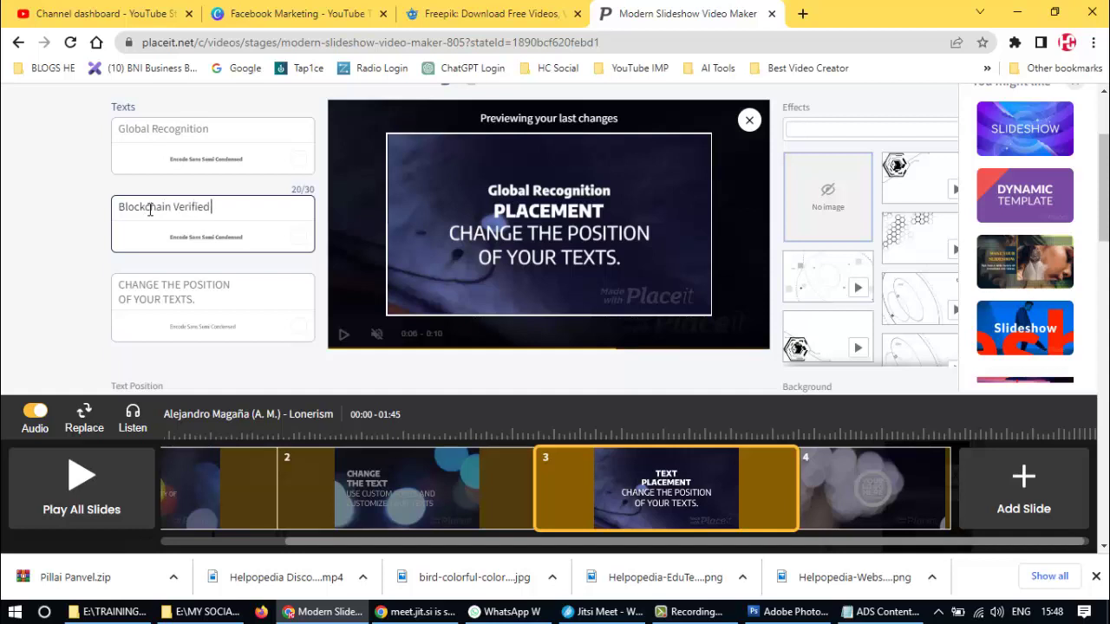
pyautogui.write('Verified Cert')
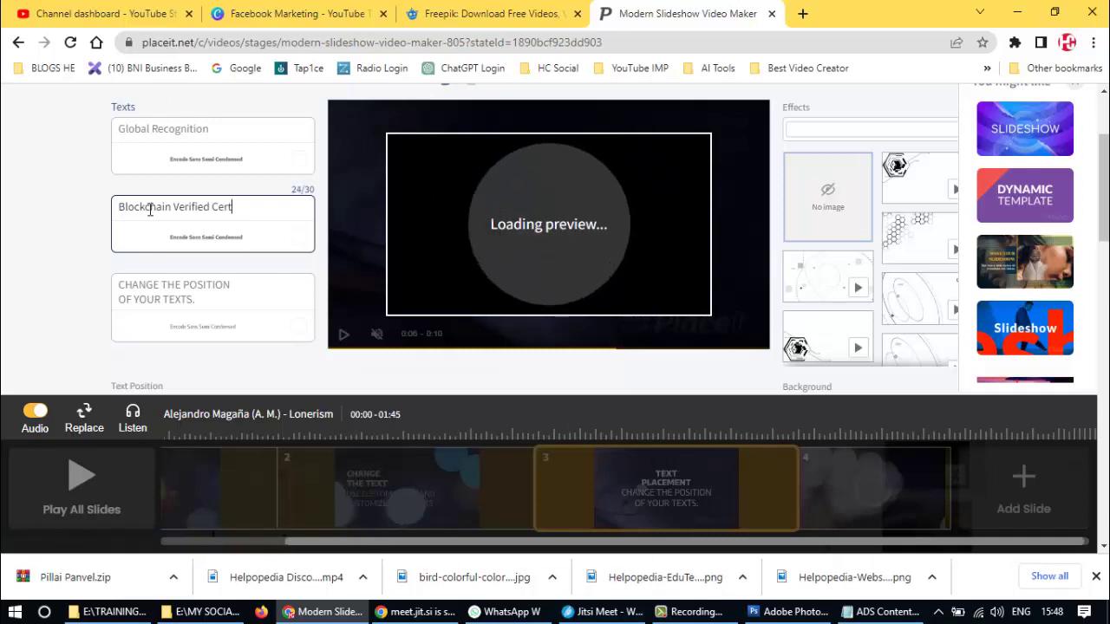
pyautogui.write('ificat')
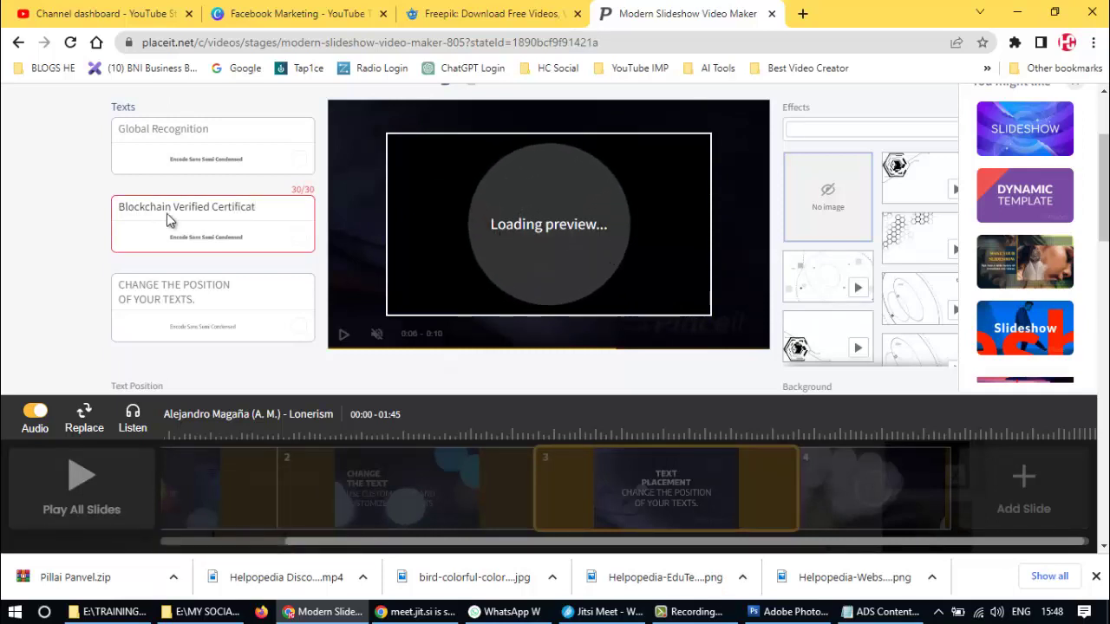
pyautogui.hotkey('ctrl', 'Left')
pyautogui.hotkey('ctrl', 'Left')
pyautogui.press('BackSpace')
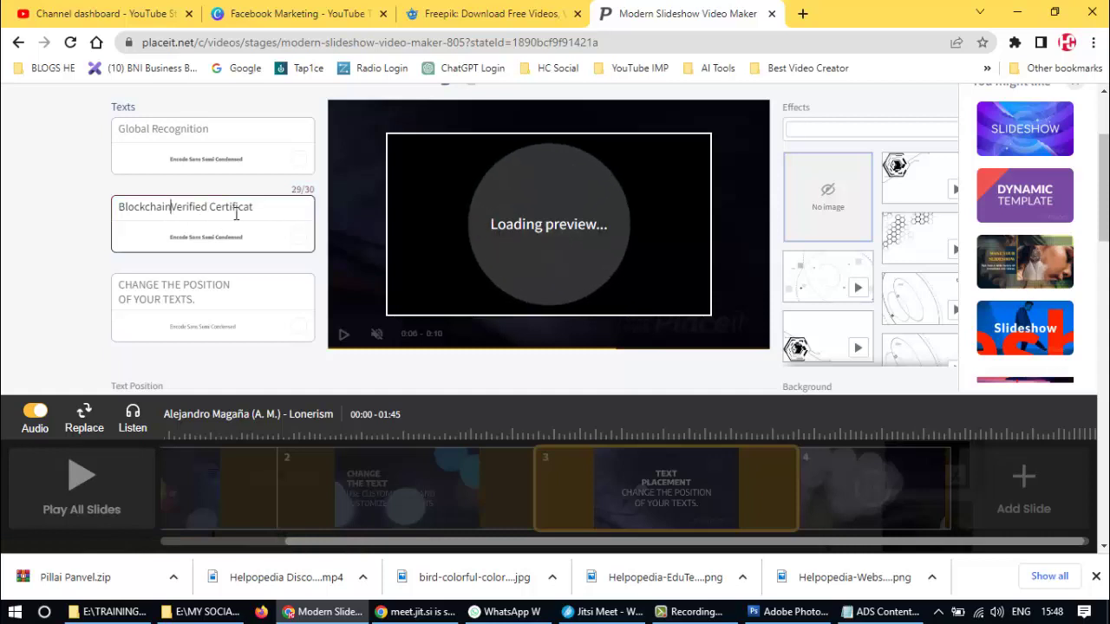
pyautogui.click(267, 207)
pyautogui.write('e')
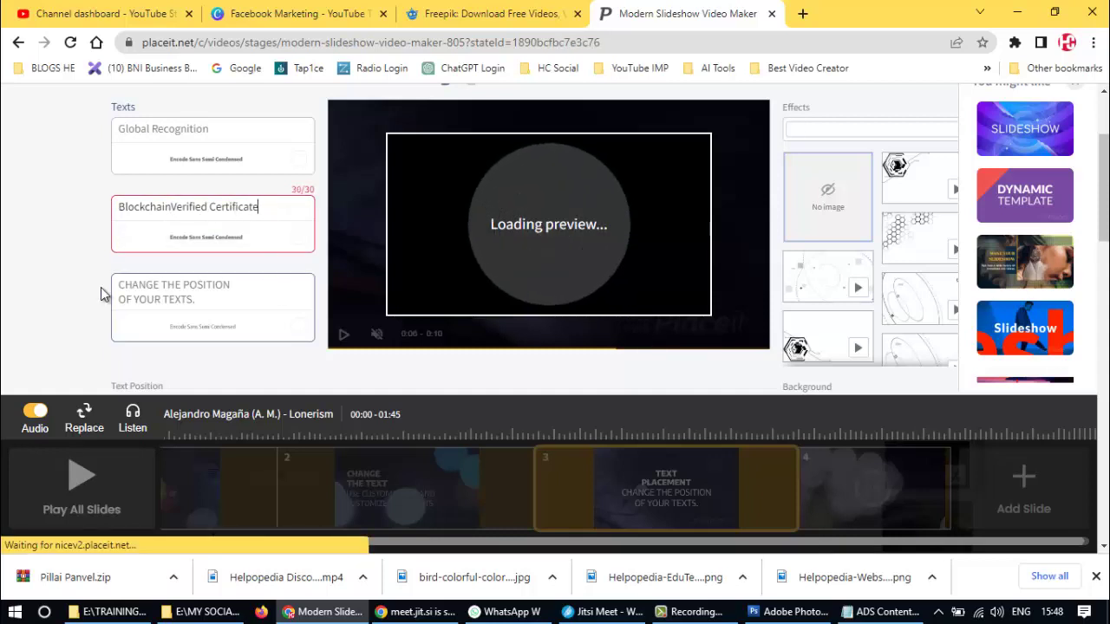
# - Switch to the ADS Content notes in Notepad and look through the descriptions for a line suiting slide 3's third text
pyautogui.click(173, 298)
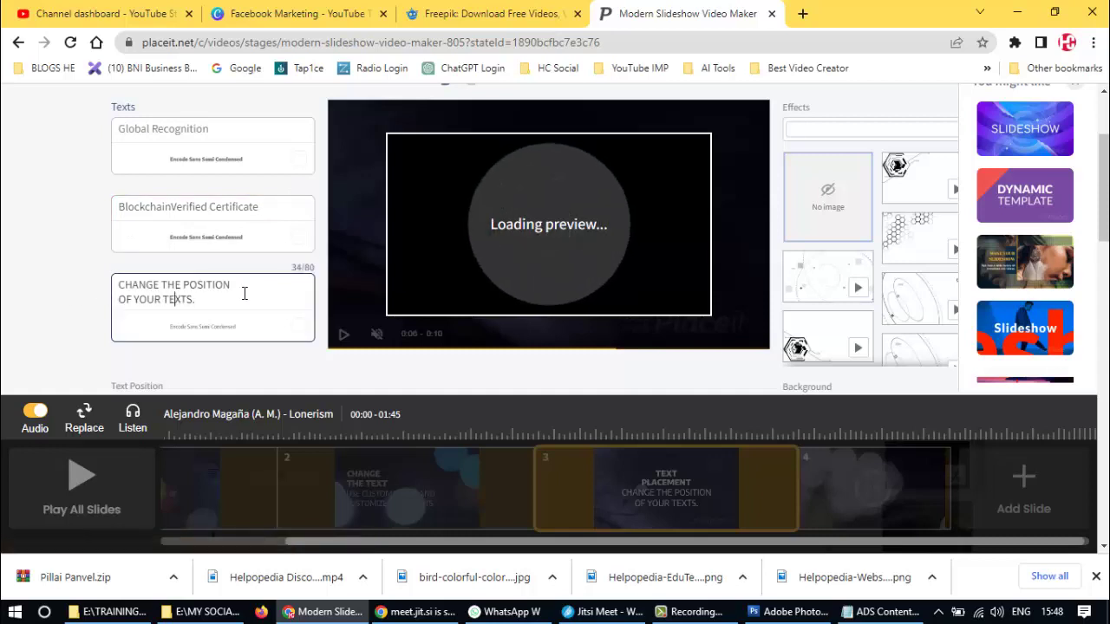
pyautogui.hotkey('alt', 'Tab')
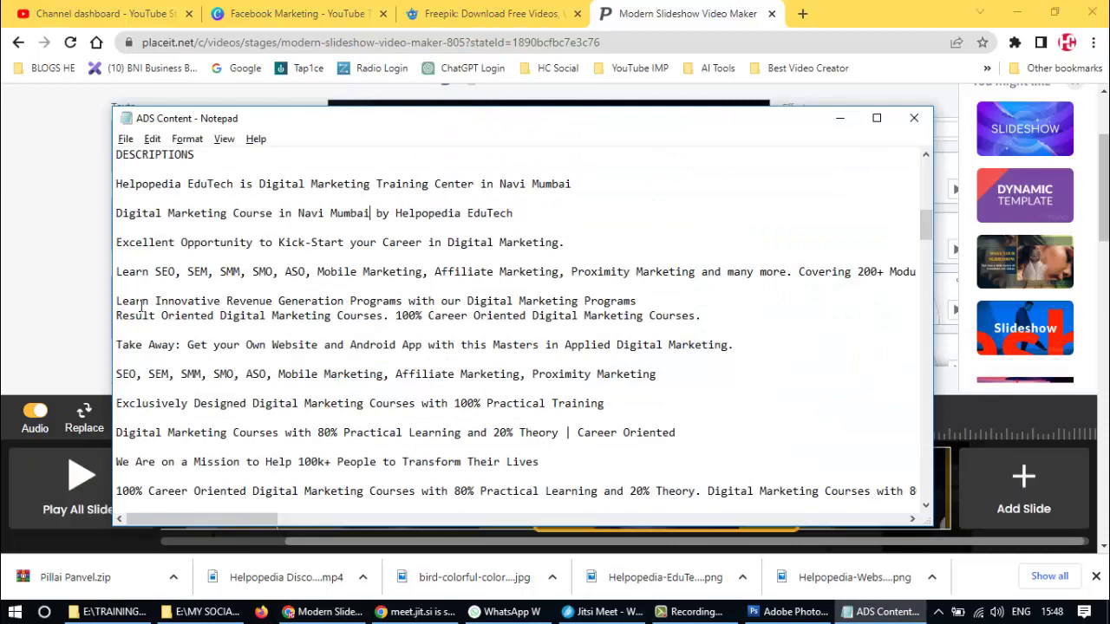
pyautogui.moveTo(118, 301); pyautogui.dragTo(650, 294)
pyautogui.moveTo(116, 301); pyautogui.dragTo(634, 301)
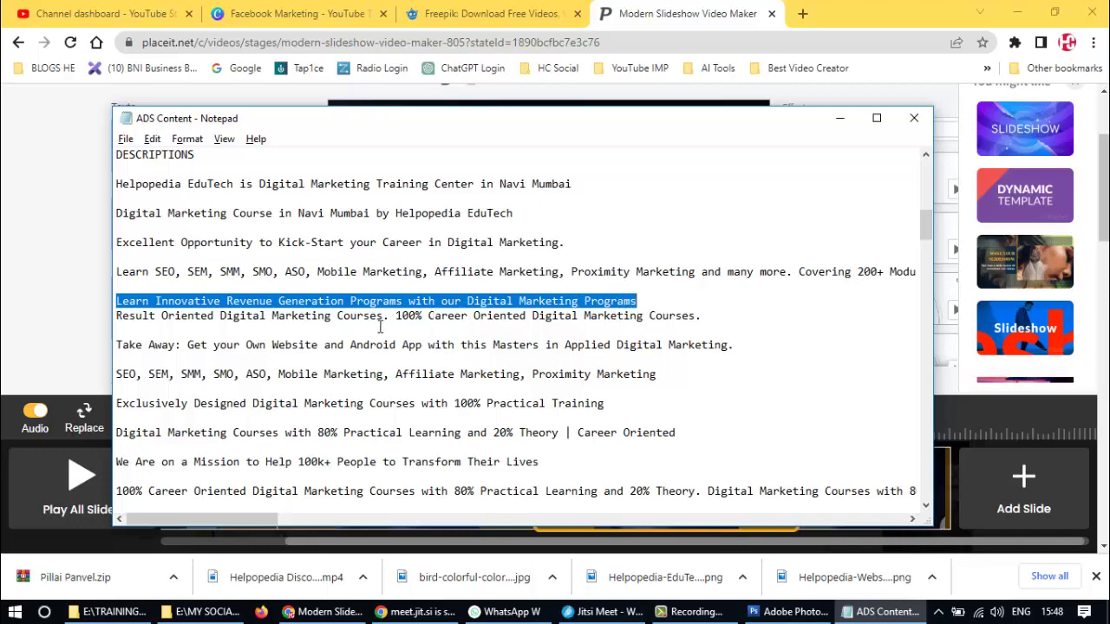
pyautogui.scroll(-1, 380, 326)
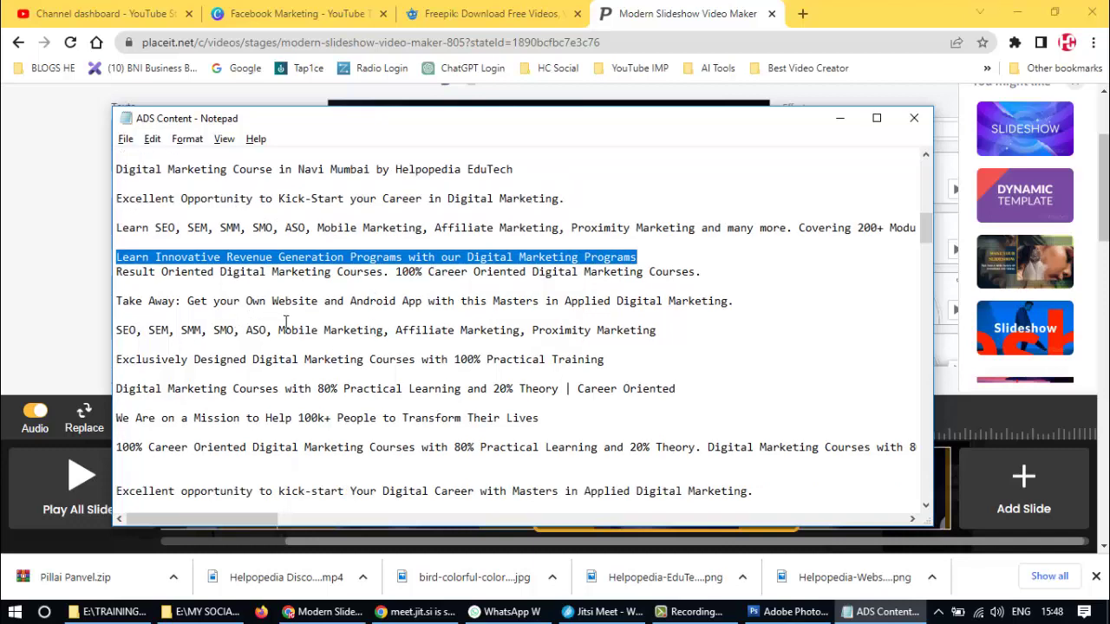
pyautogui.scroll(-3, 286, 322)
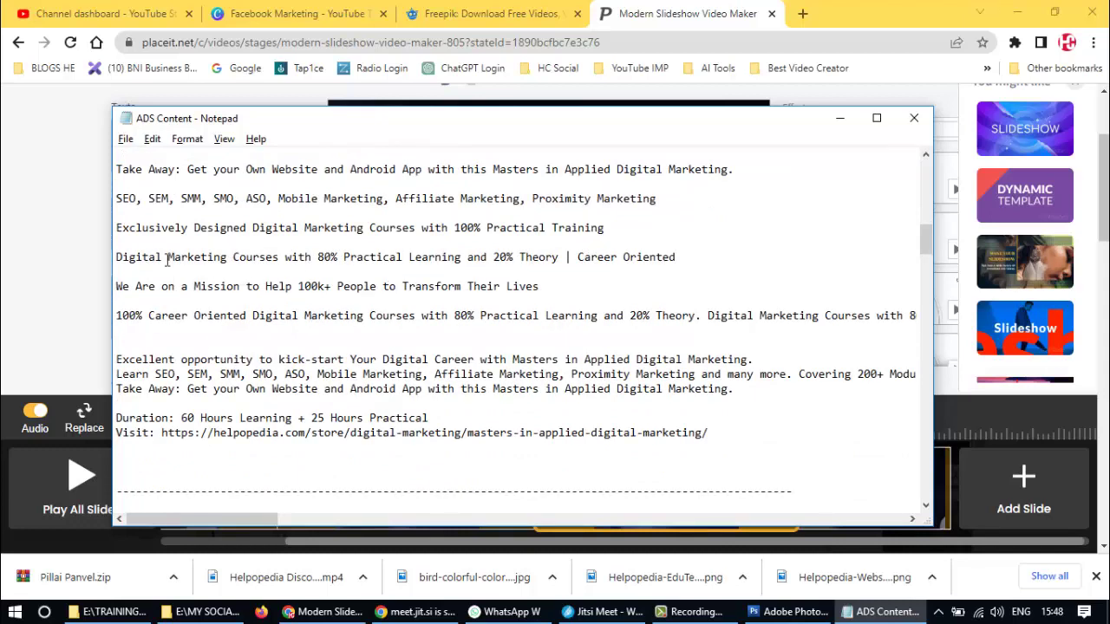
pyautogui.scroll(-2, 167, 261)
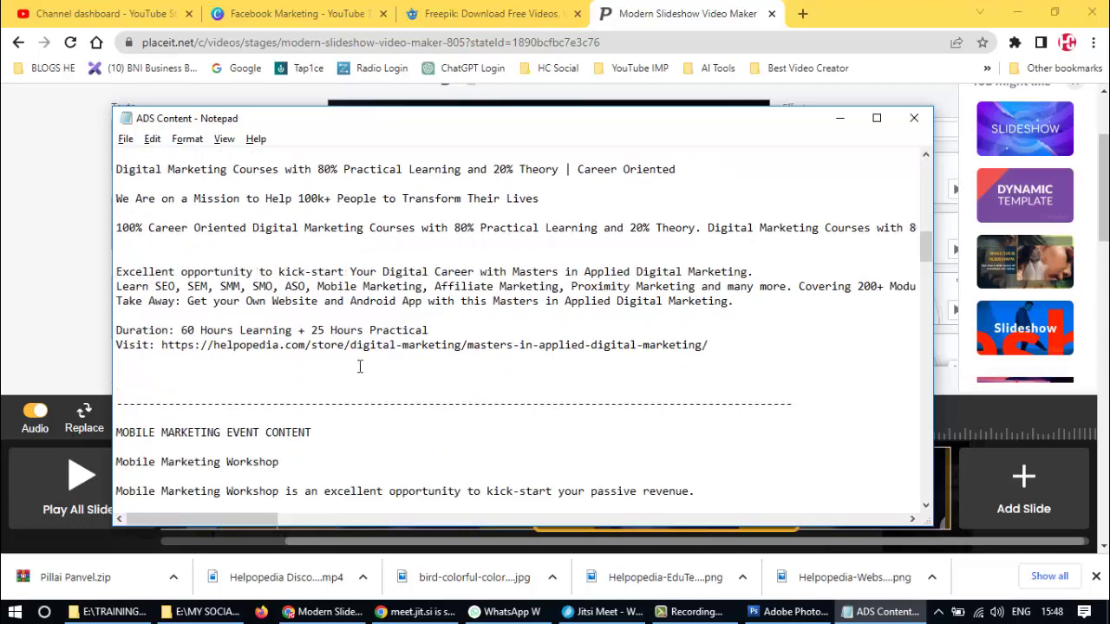
pyautogui.scroll(-3, 347, 369)
pyautogui.scroll(10, 294, 373)
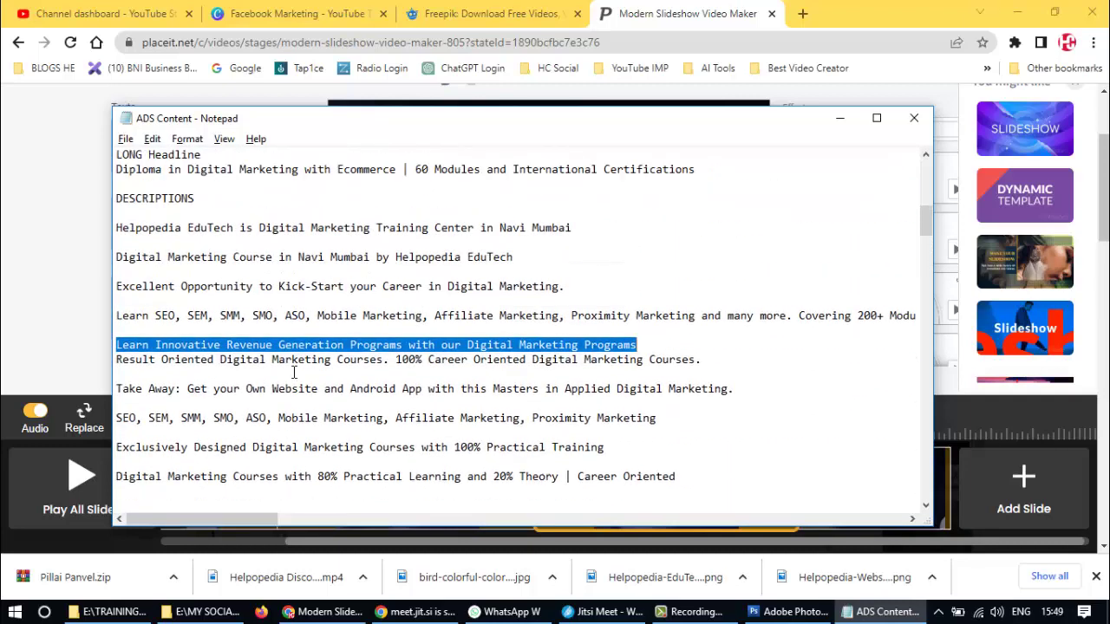
pyautogui.scroll(2, 294, 373)
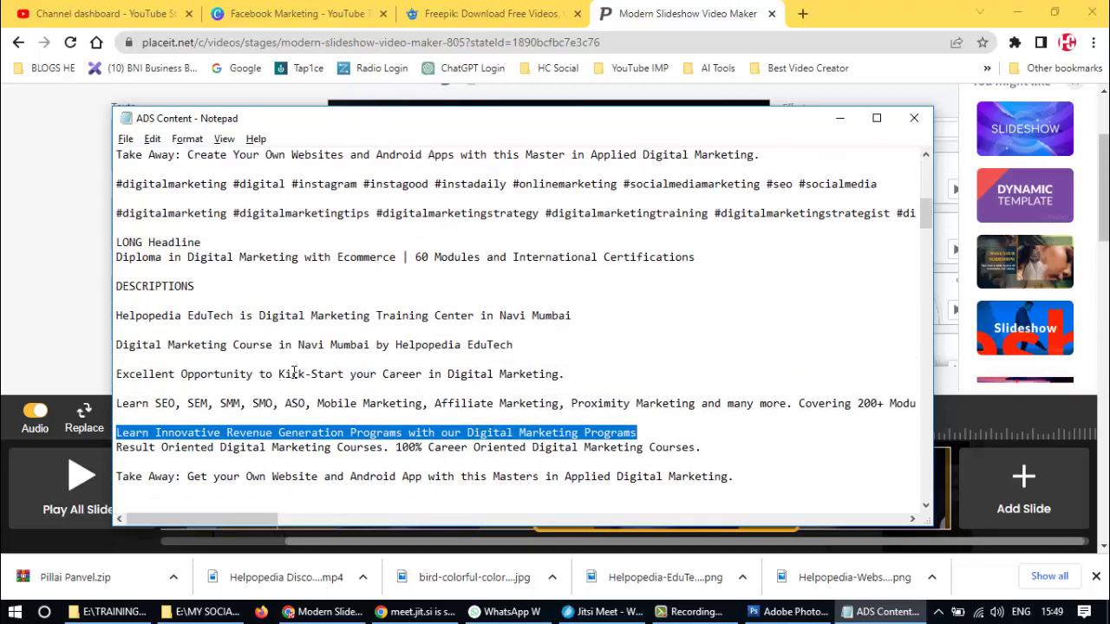
pyautogui.scroll(3, 294, 373)
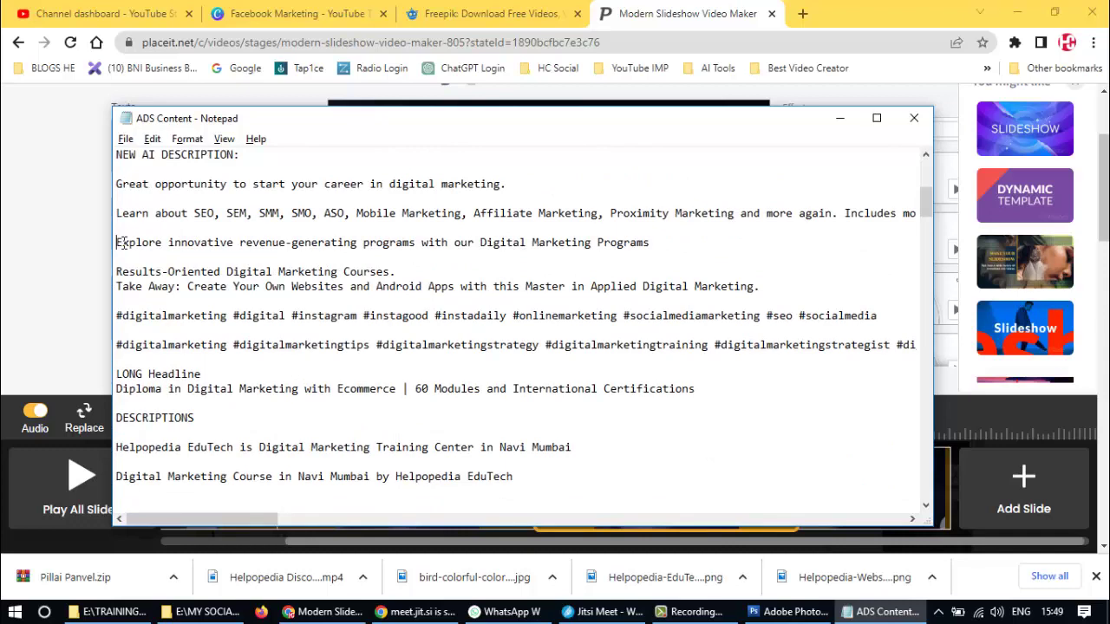
# - Copy the line "Explore innovative revenue-generating programs with our Digital Marketing Programs" and return to slide 3's third text in Placeit
pyautogui.moveTo(120, 243); pyautogui.dragTo(351, 256)
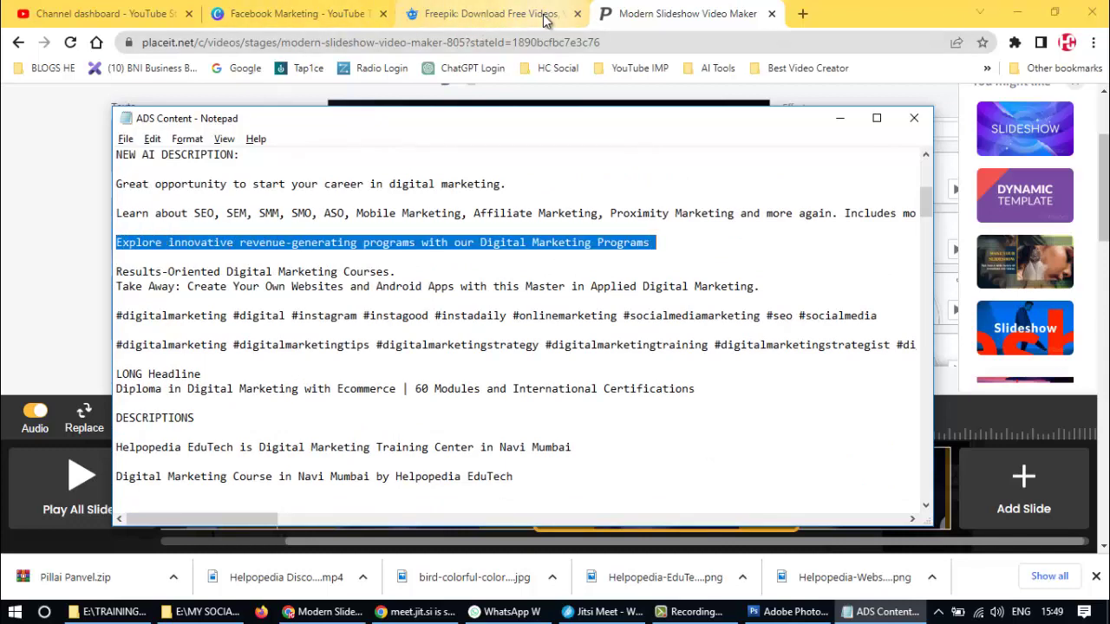
pyautogui.click(496, 36)
pyautogui.click(204, 300)
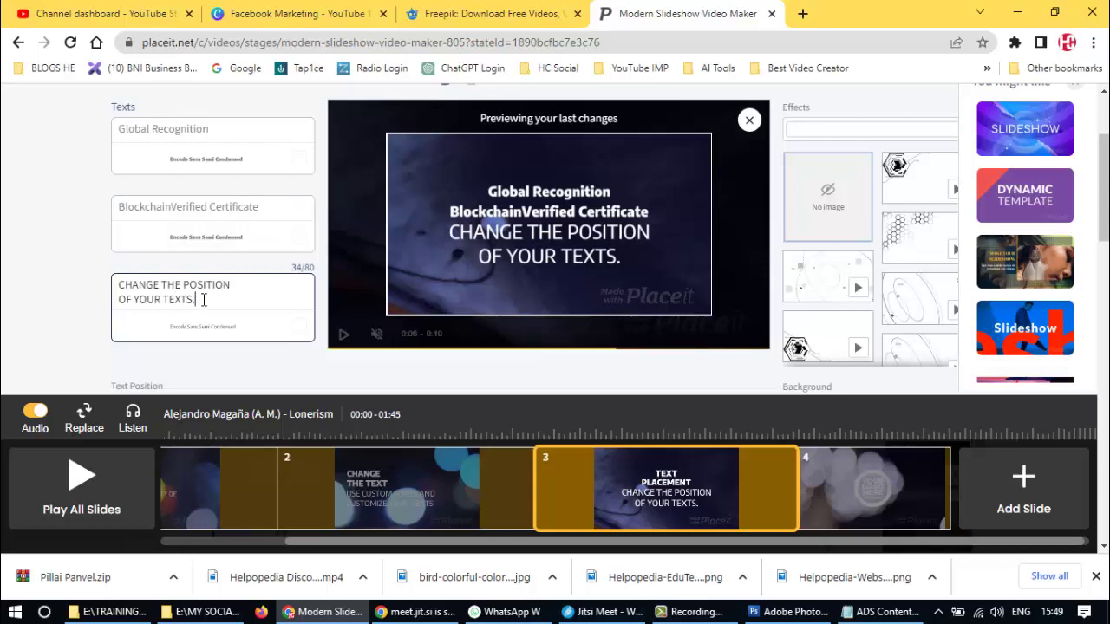